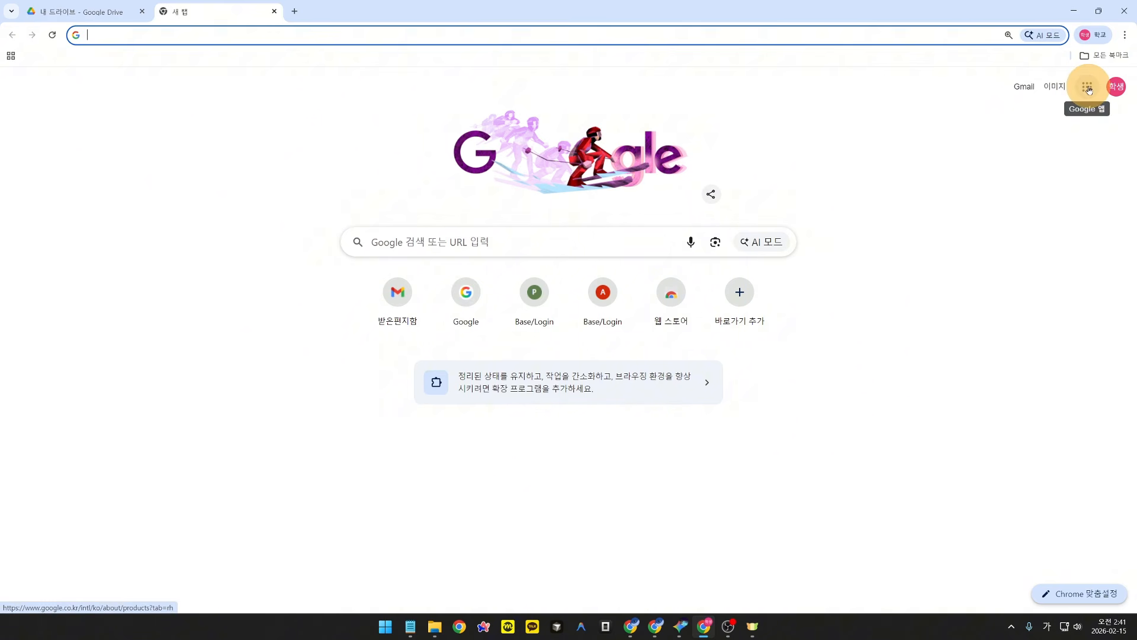
# Step: Open My Drive in Google Drive from the apps grid and bring up its new-item context menu
pyautogui.click(1088, 89)
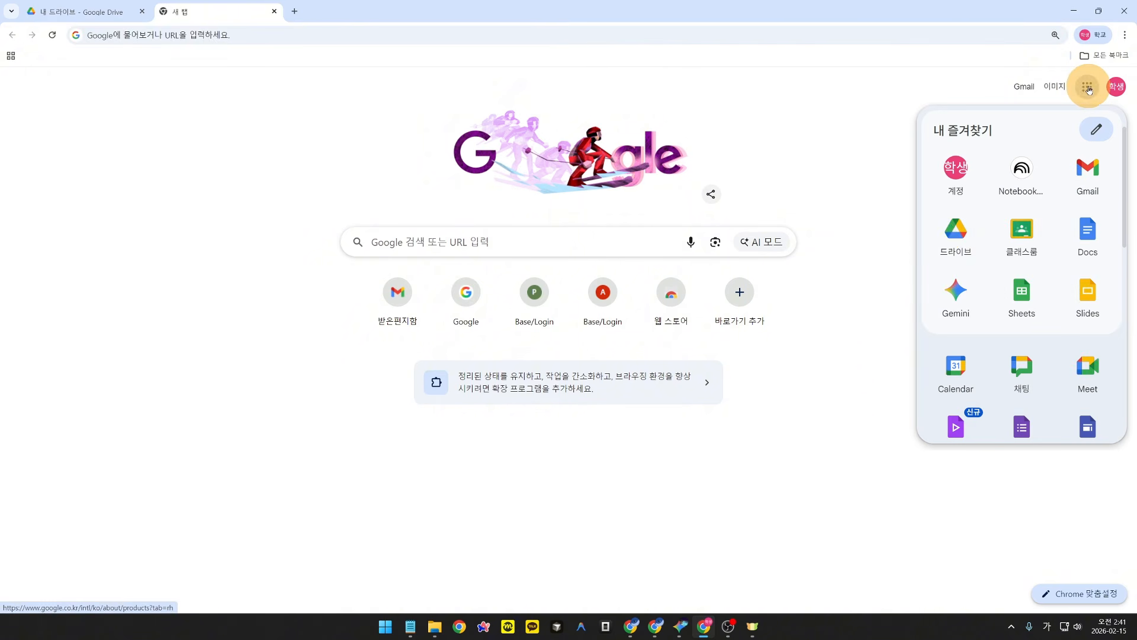
pyautogui.click(961, 240)
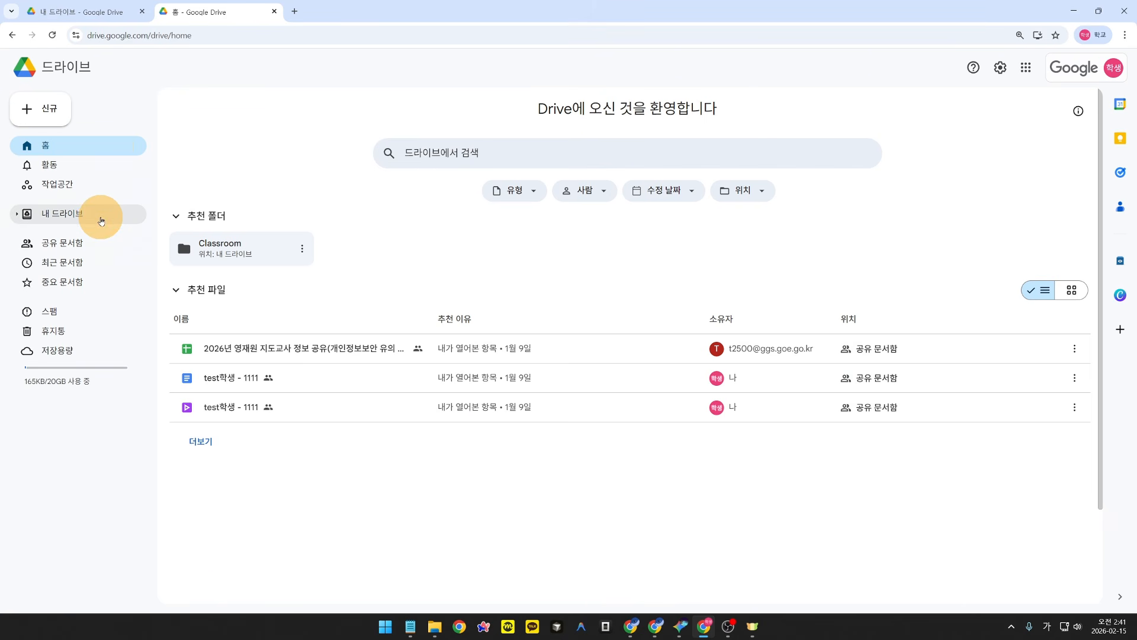
pyautogui.click(101, 221)
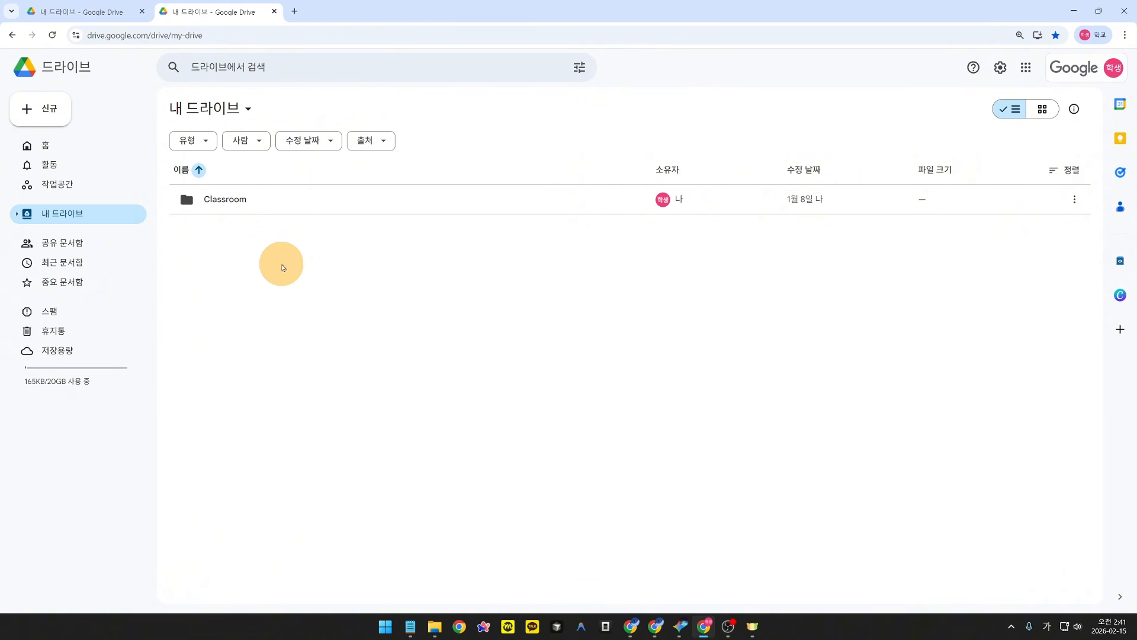
pyautogui.rightClick(286, 272)
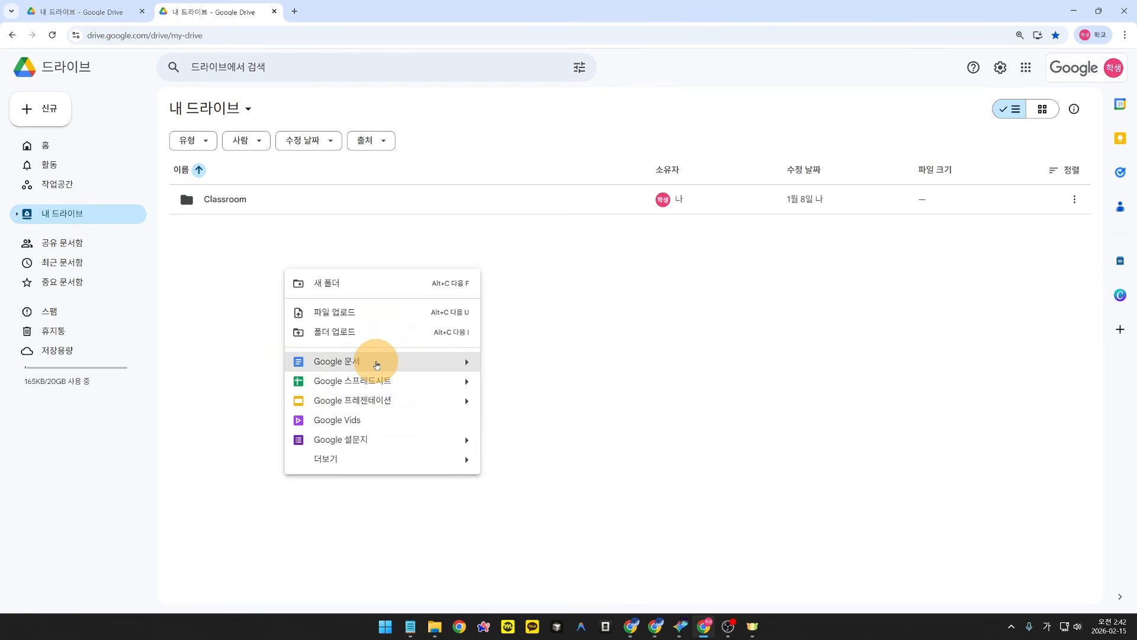
# Step: Create a new Google Doc with 'ㅁㅁㅁㅁ' as its text and title, then return to My Drive
pyautogui.click(377, 362)
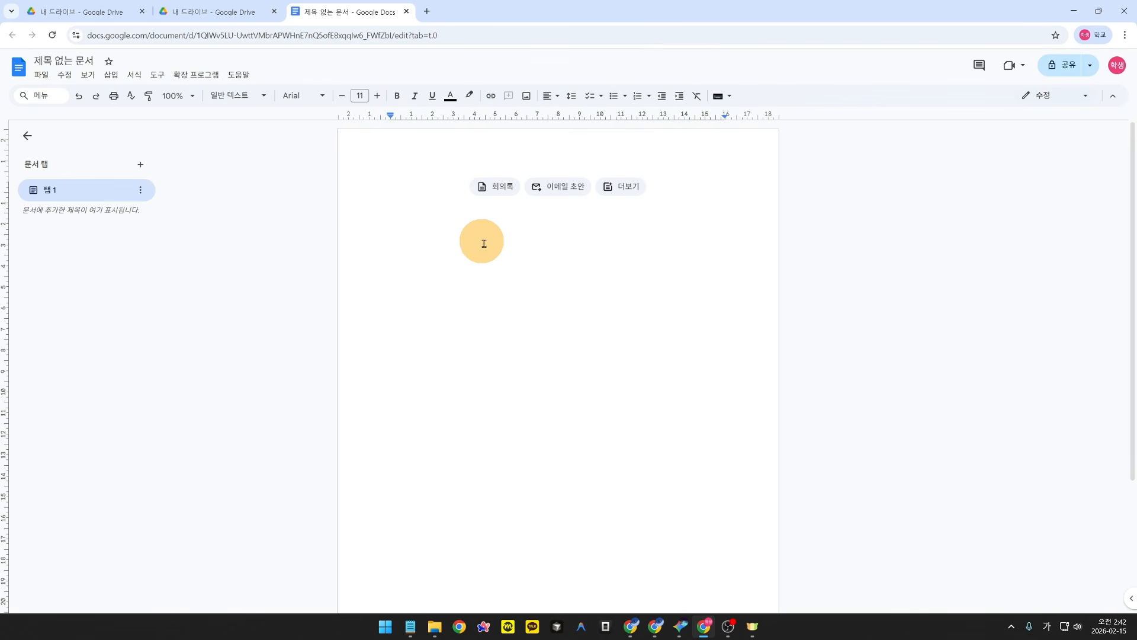
pyautogui.write('ㅁㅁㅁㅁ')
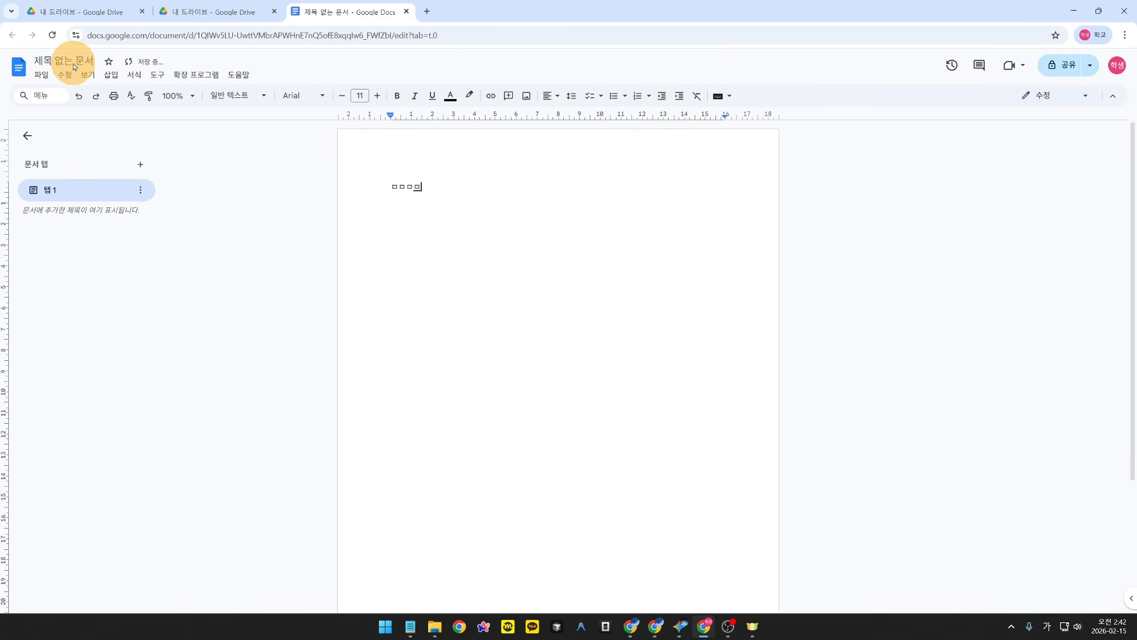
pyautogui.click(71, 61)
pyautogui.click(425, 188)
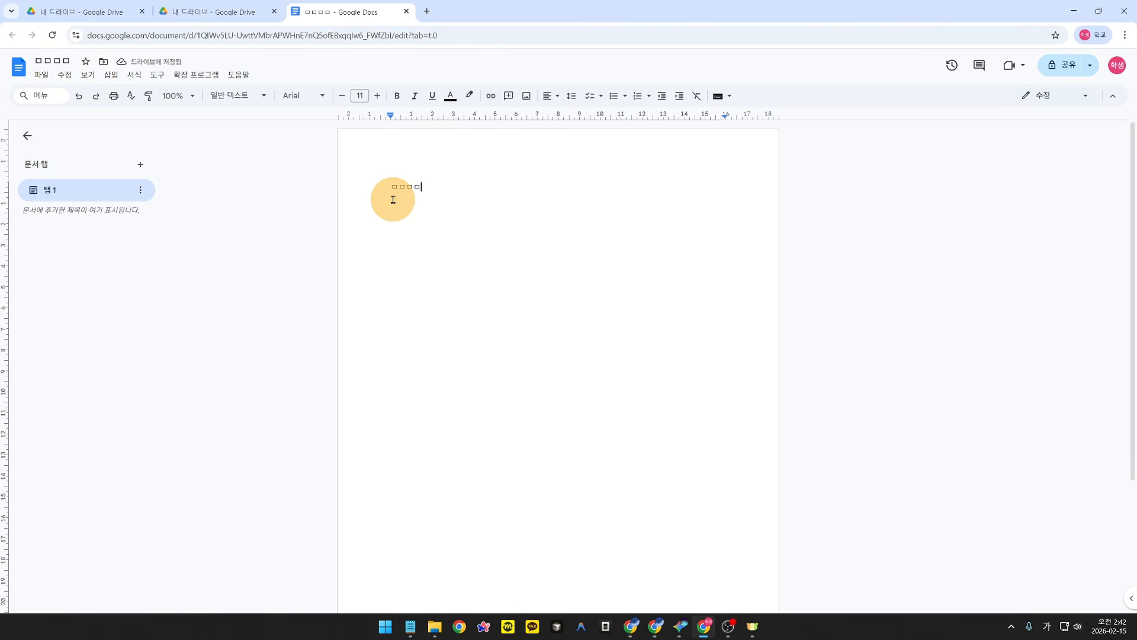
pyautogui.click(235, 14)
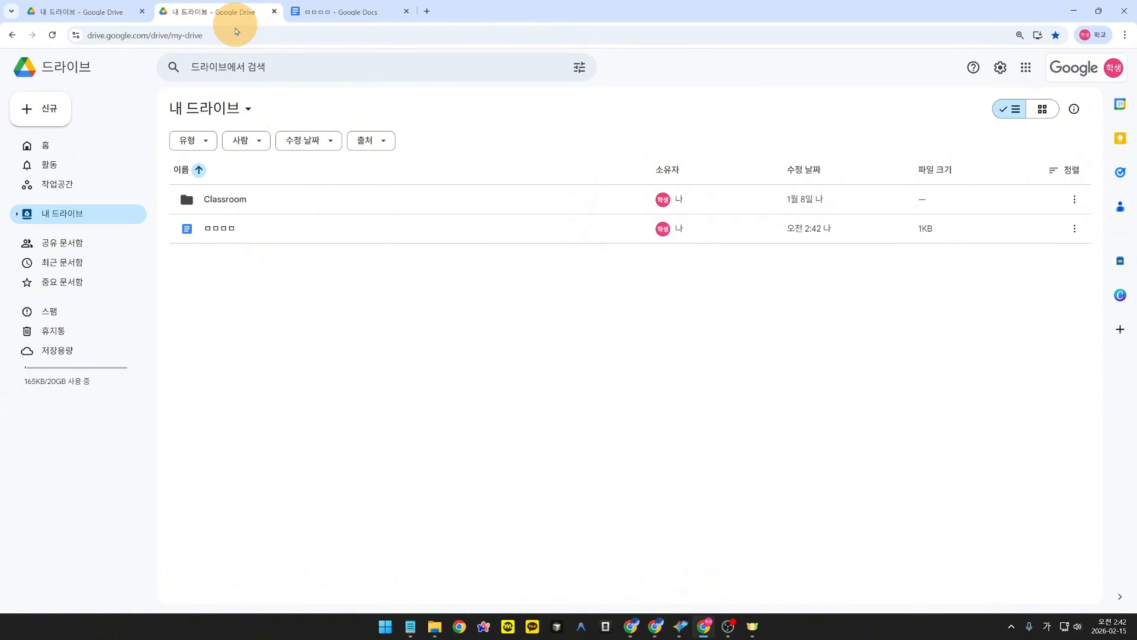
# Step: Select the new document in the My Drive list to confirm it is there, then deselect it
pyautogui.moveTo(218, 230); pyautogui.dragTo(221, 234)
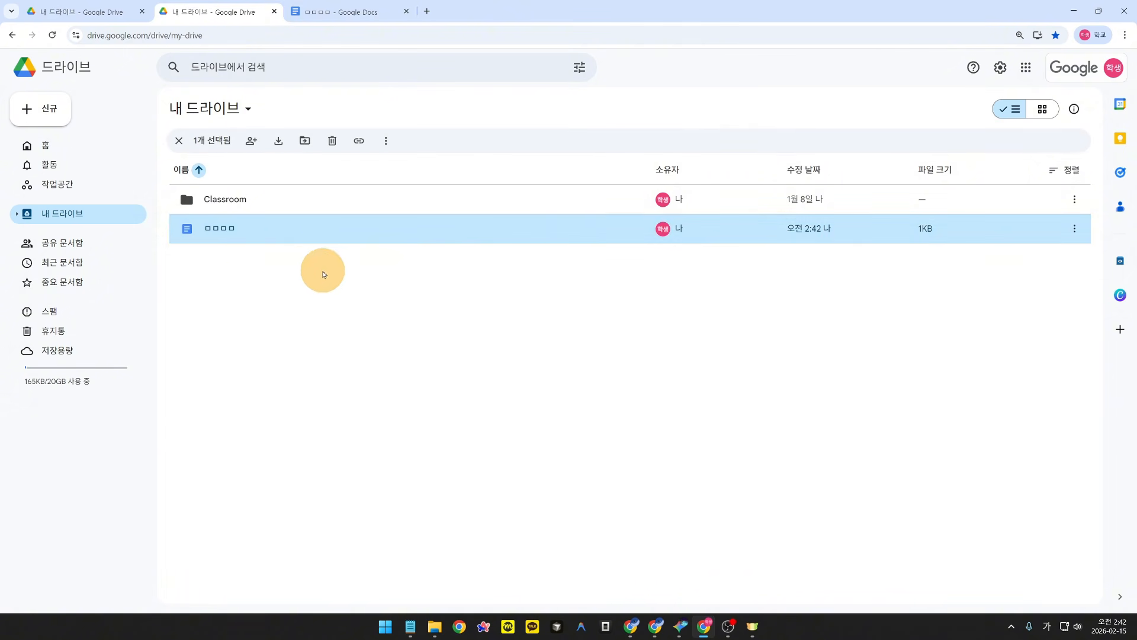
pyautogui.click(324, 274)
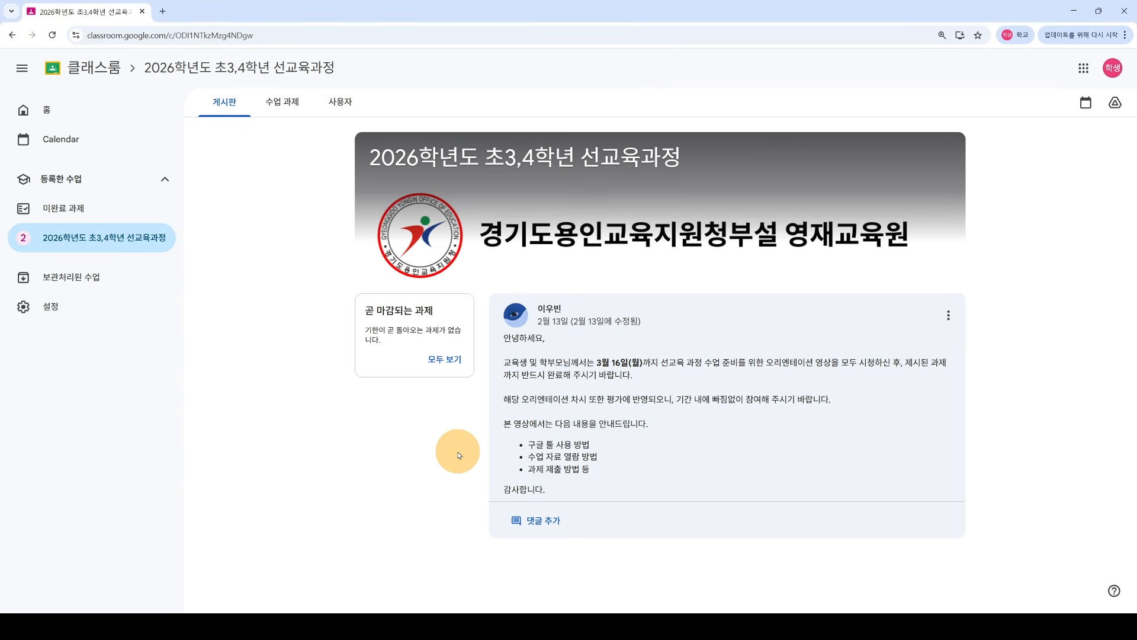
# Step: In a new tab, open Google Classroom's 2026학년도 초3,4학년 선교육과정 class and its classwork list
pyautogui.click(162, 11)
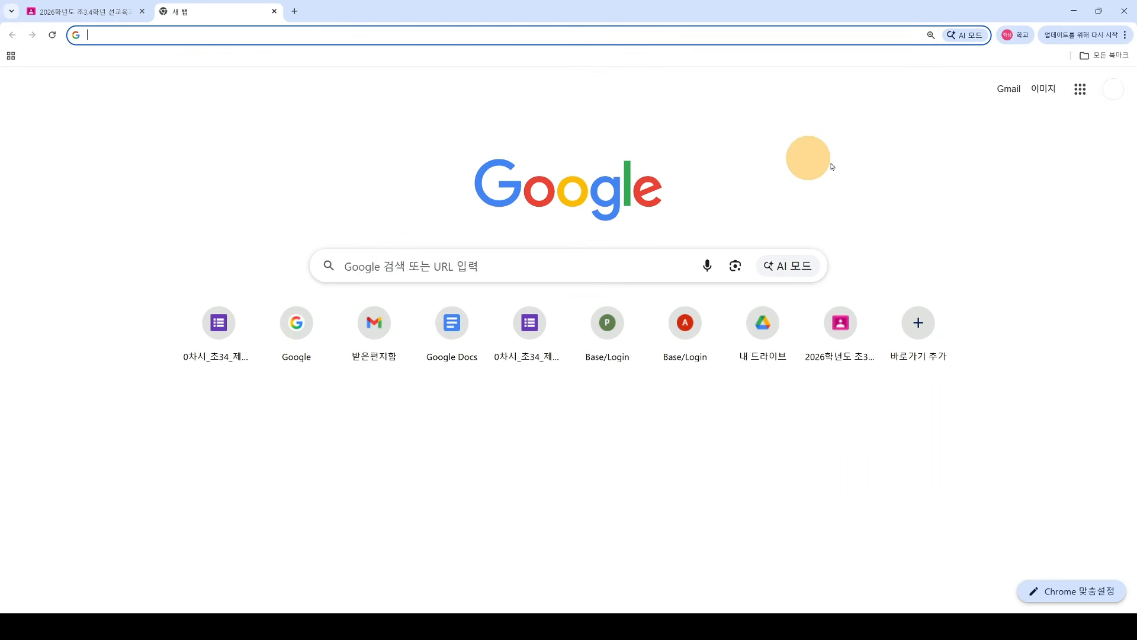
pyautogui.click(1082, 95)
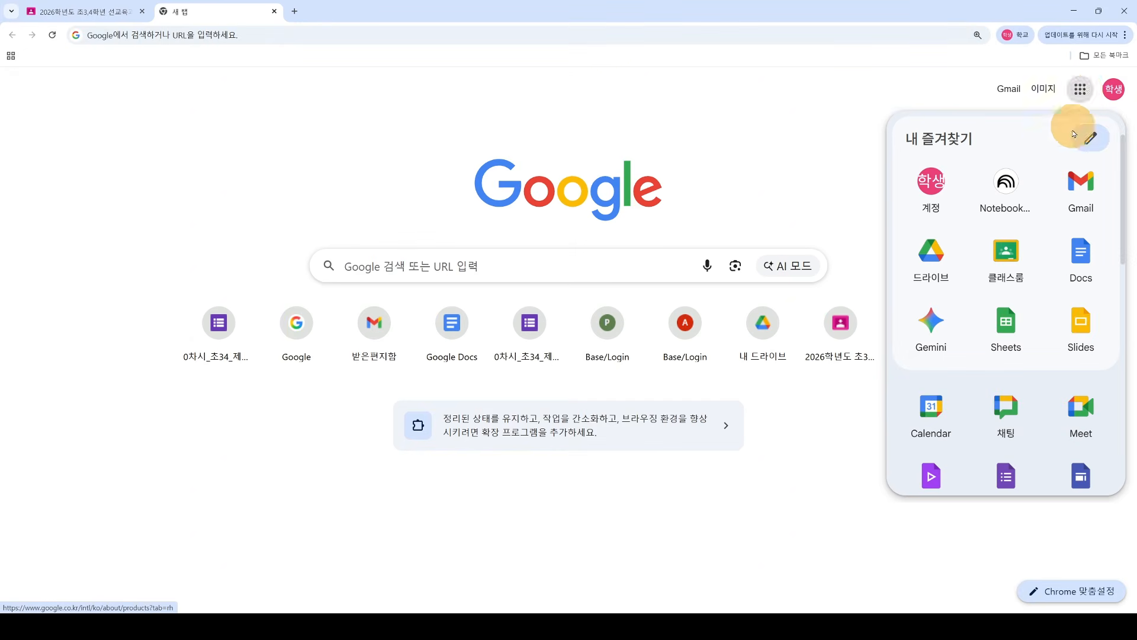
pyautogui.click(1005, 255)
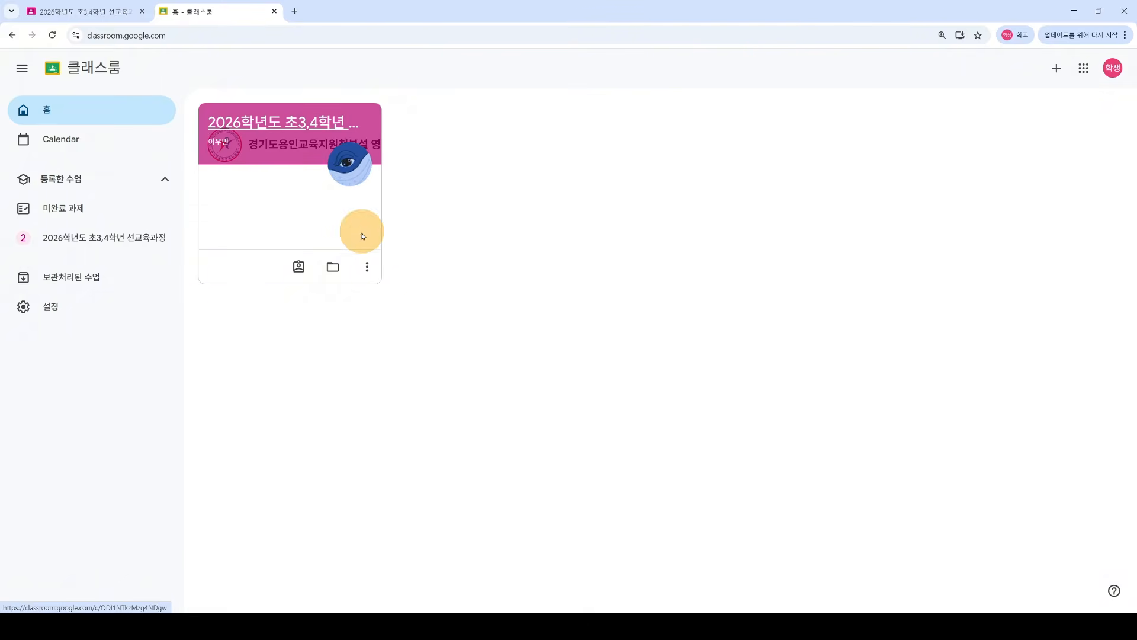
pyautogui.click(275, 123)
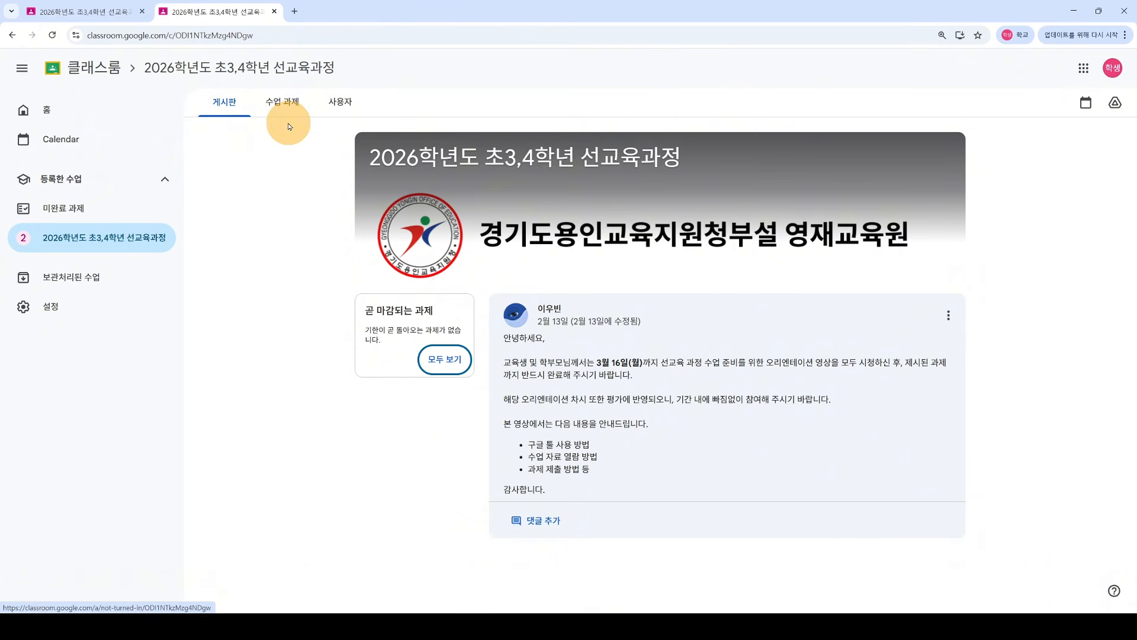
pyautogui.click(282, 102)
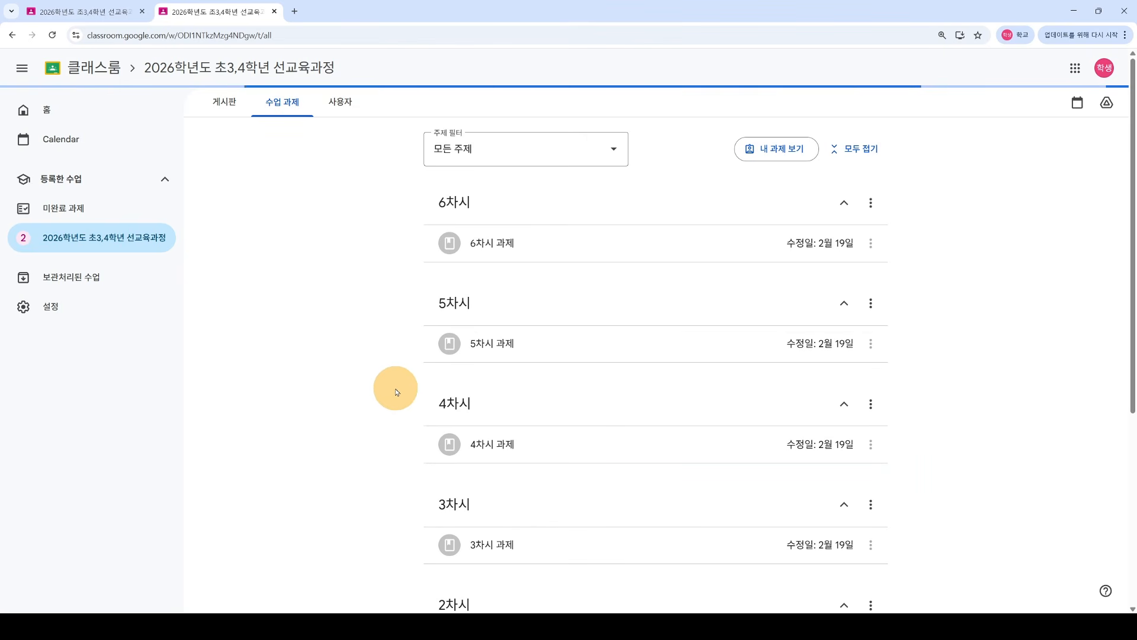
# Step: Expand the OT 과제 assignment and scroll through its instructions, worksheet and form links
pyautogui.scroll(-7, 391, 416)
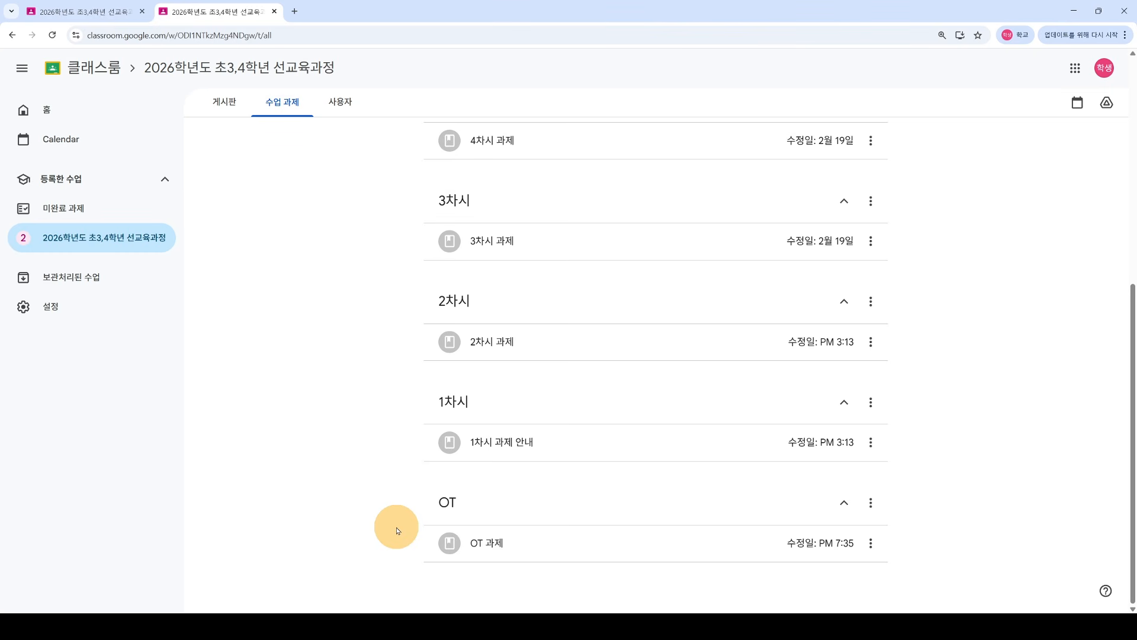
pyautogui.click(499, 549)
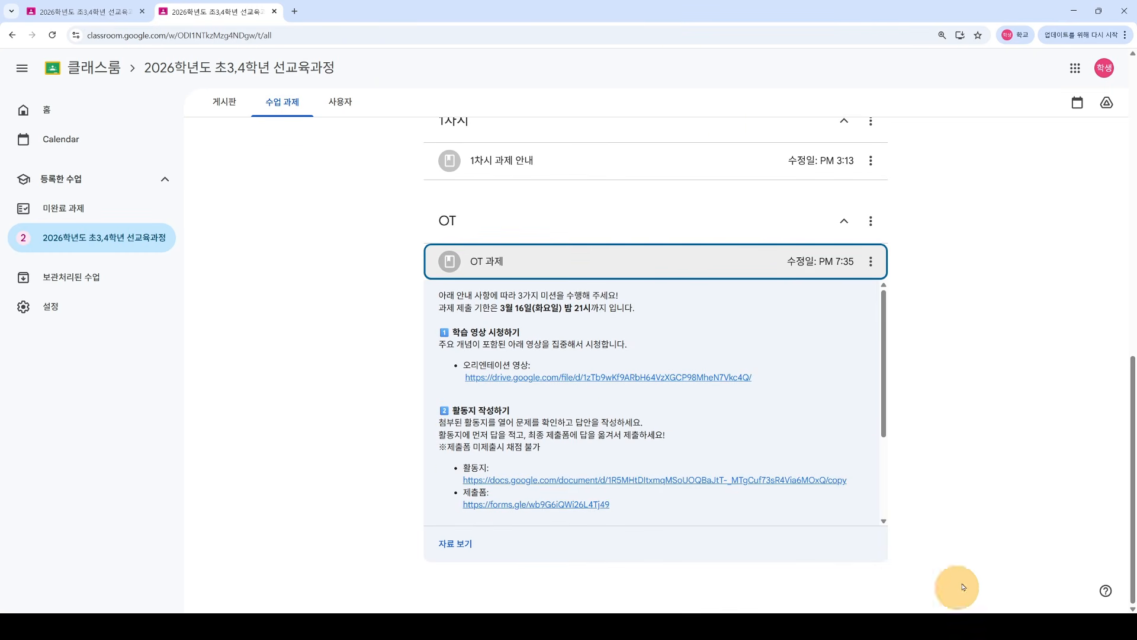
pyautogui.scroll(-2, 884, 350)
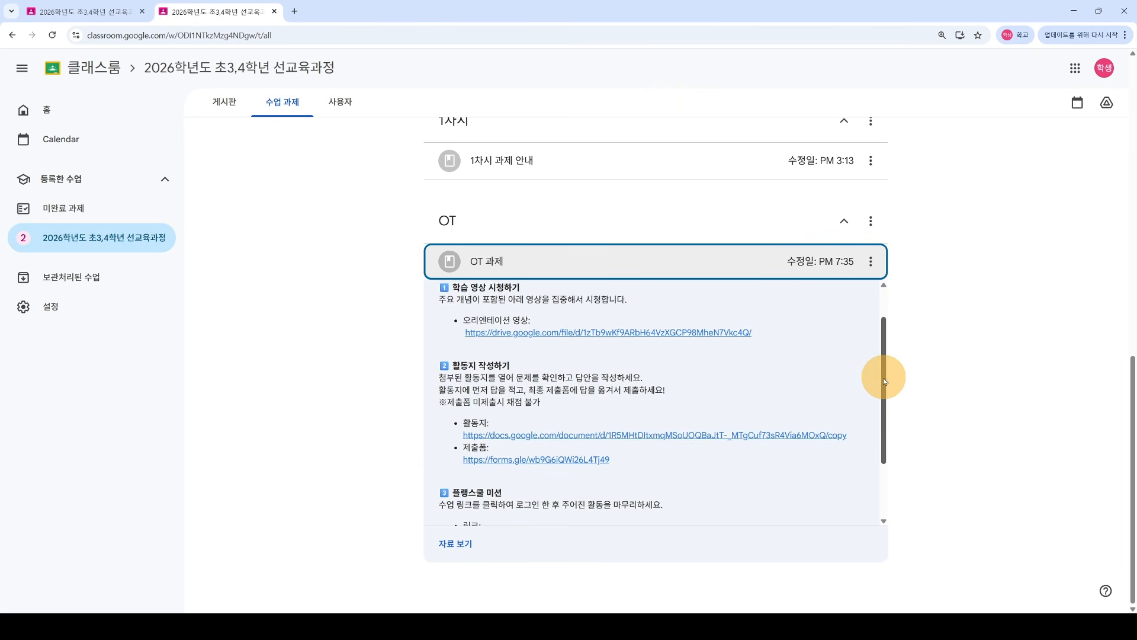
pyautogui.moveTo(884, 381); pyautogui.dragTo(802, 414)
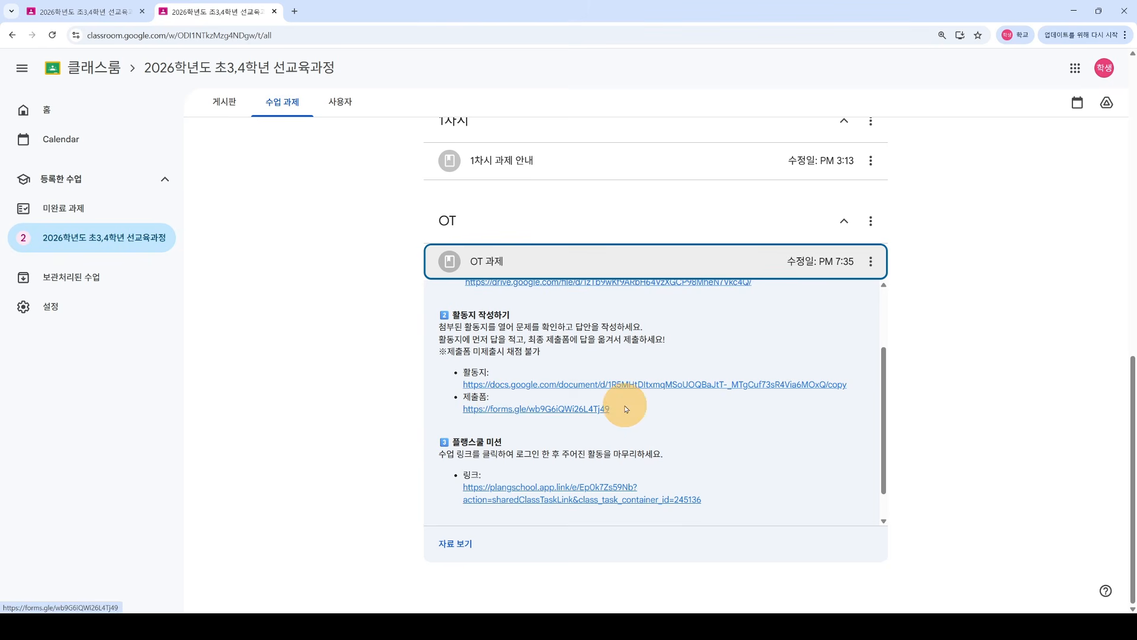
pyautogui.moveTo(883, 418); pyautogui.dragTo(882, 448)
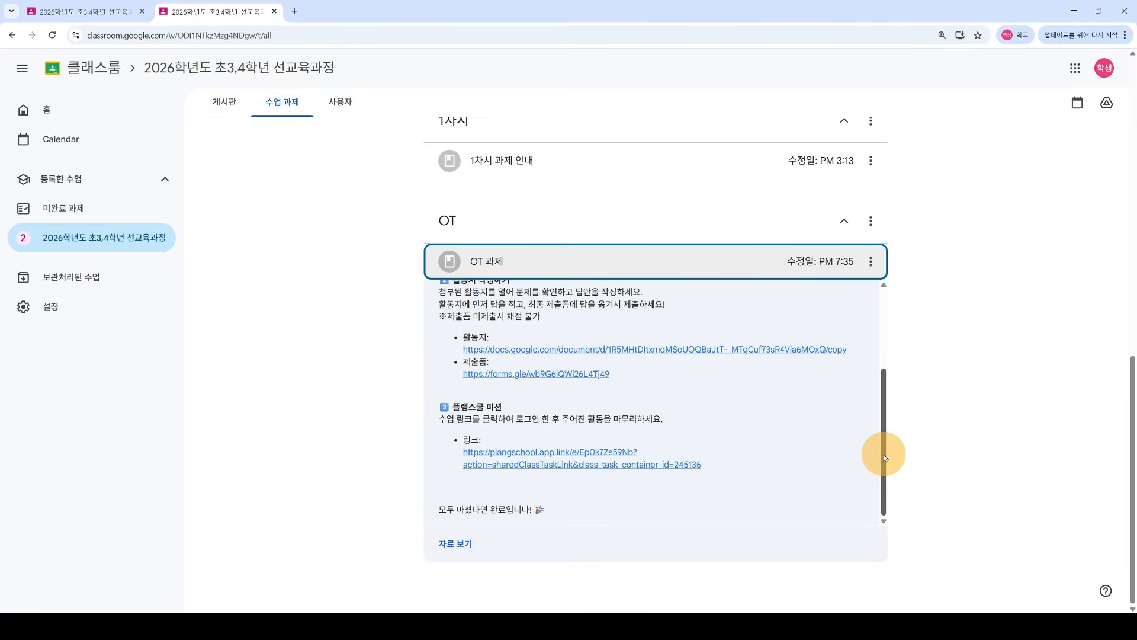
pyautogui.moveTo(883, 448); pyautogui.dragTo(887, 434)
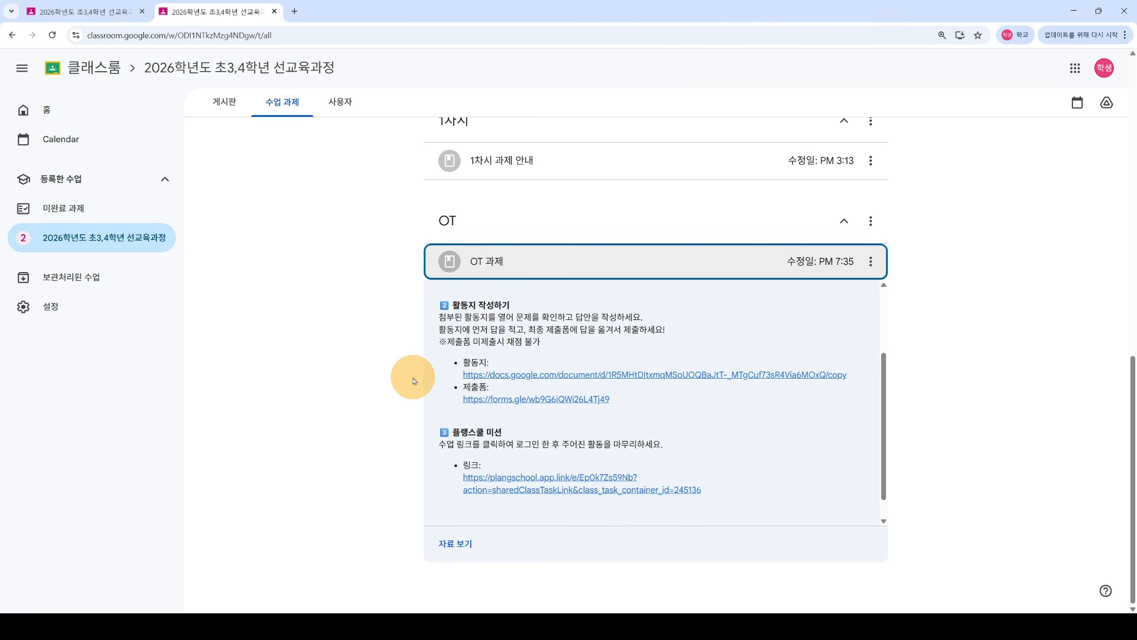
# Step: Open the 0차시_초34_제출폼 submission form, scroll through it, and close its tab
pyautogui.click(507, 402)
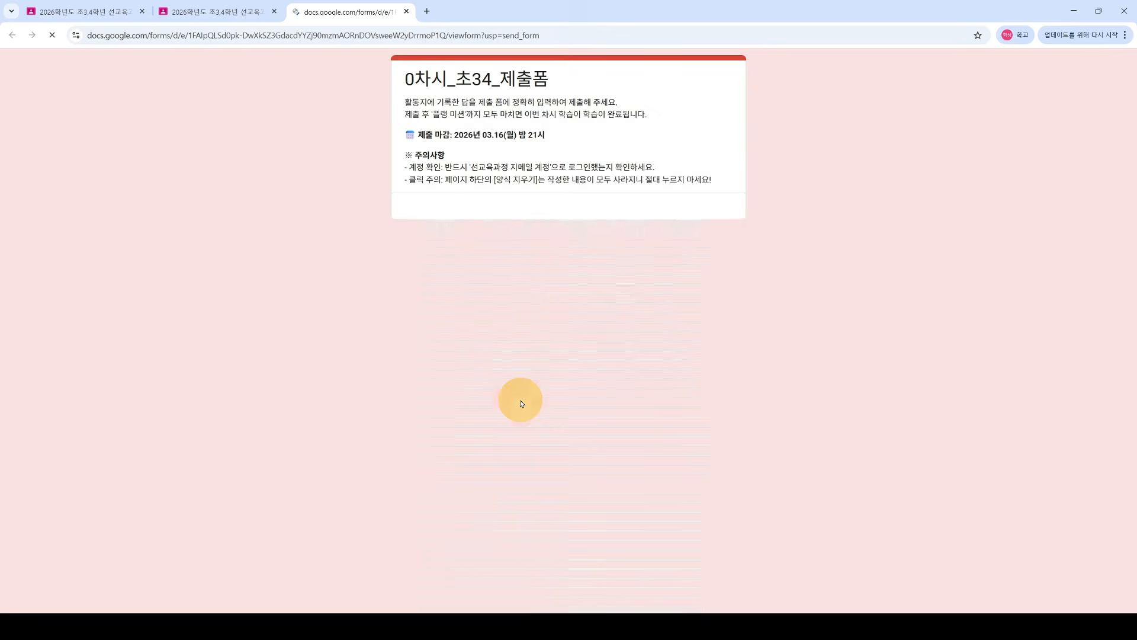
pyautogui.moveTo(1131, 126); pyautogui.dragTo(1110, 477)
pyautogui.scroll(-3, 391, 349)
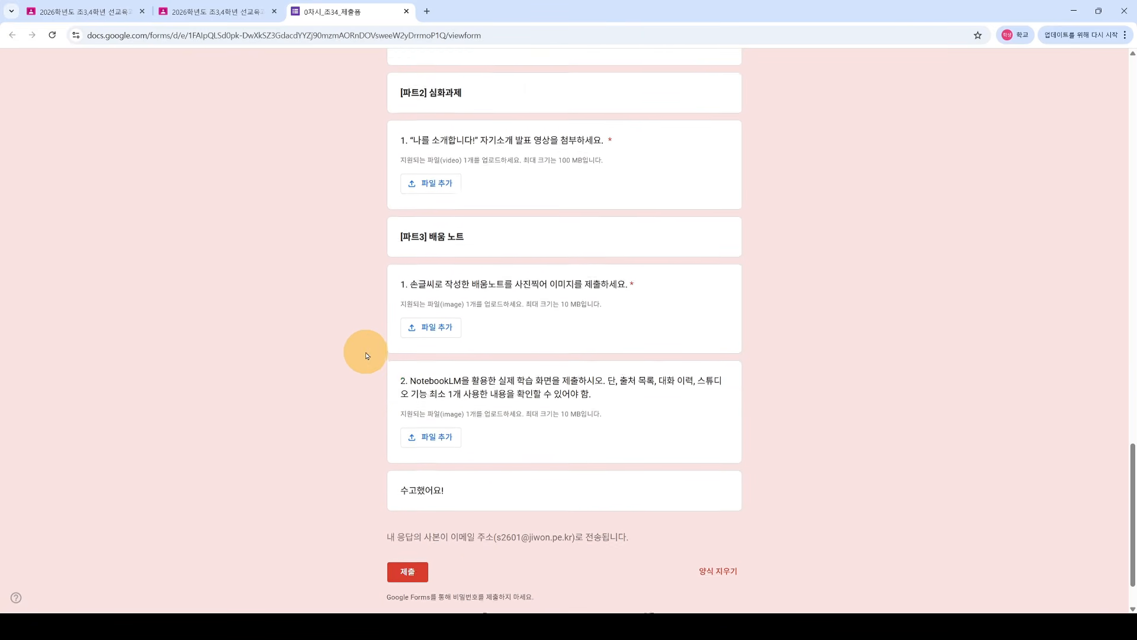
pyautogui.scroll(1, 365, 358)
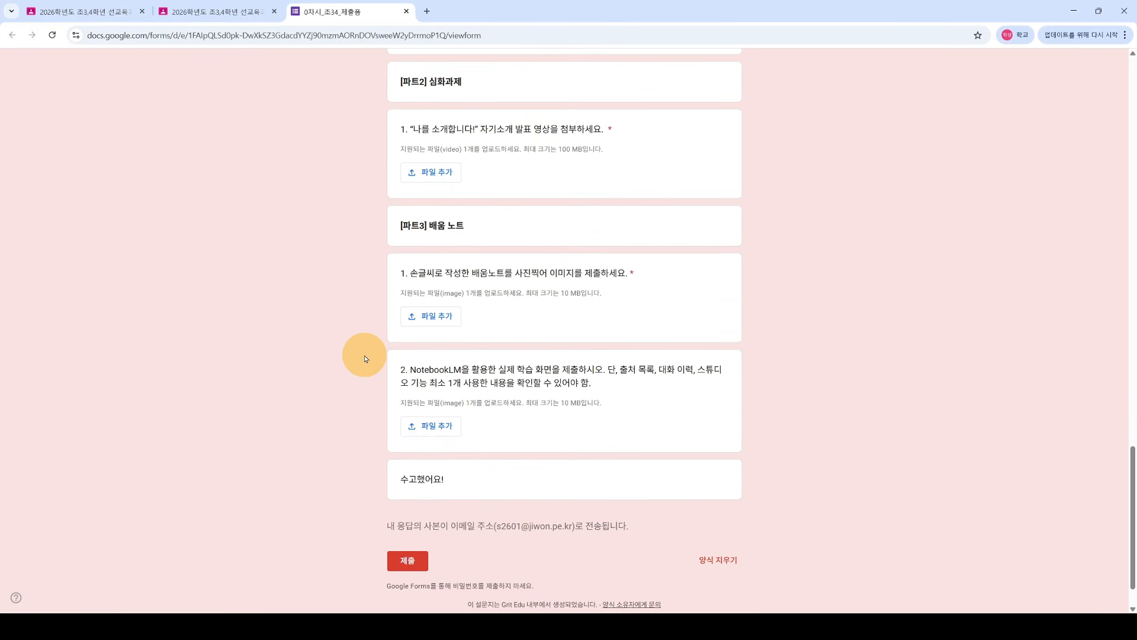
pyautogui.click(407, 11)
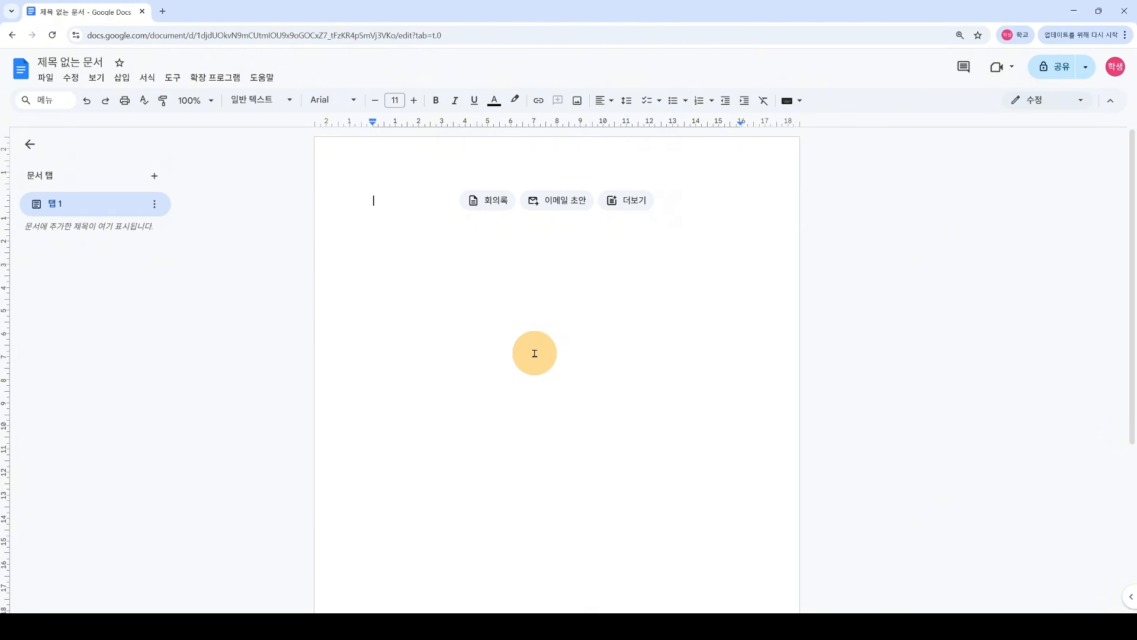
# Step: In a new tab, start a blank Google Docs document from the apps grid
pyautogui.click(164, 12)
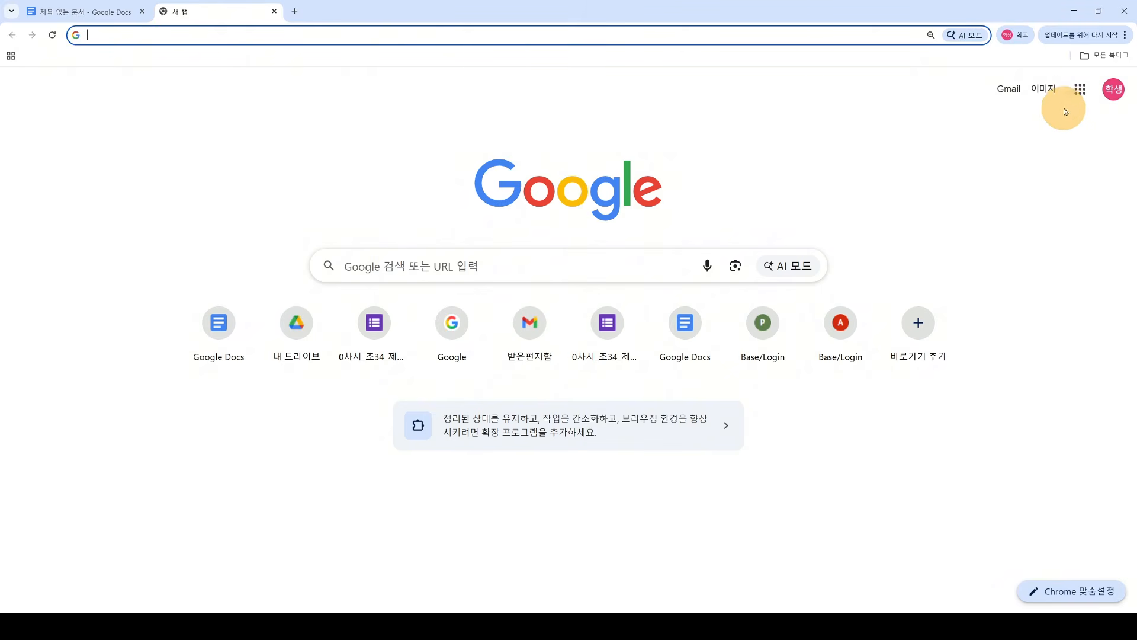
pyautogui.click(1080, 91)
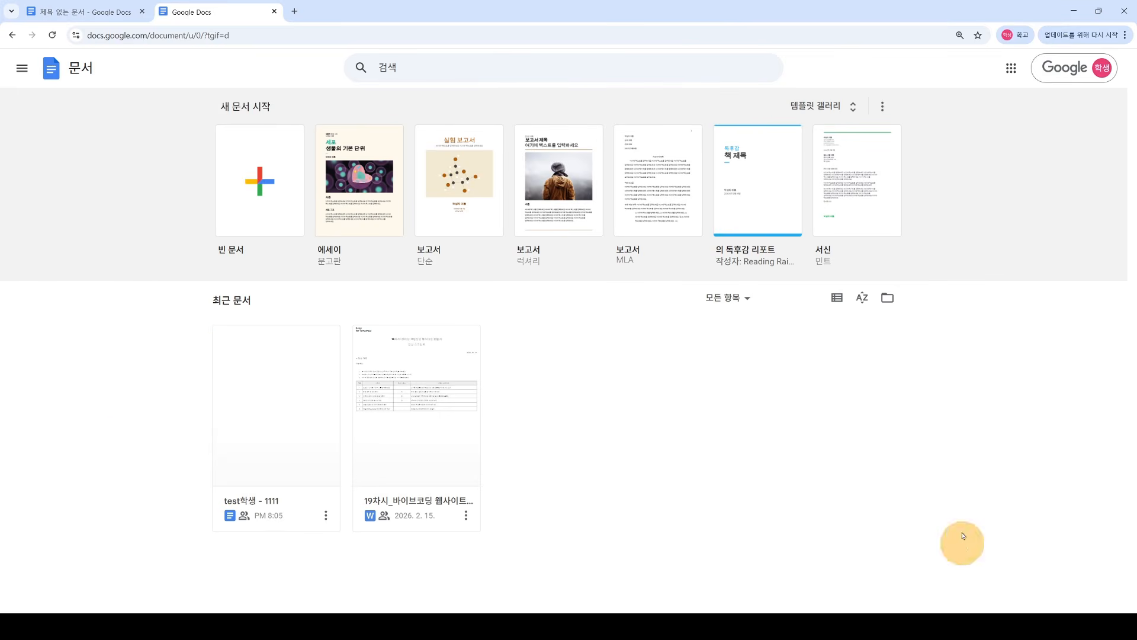
pyautogui.click(261, 183)
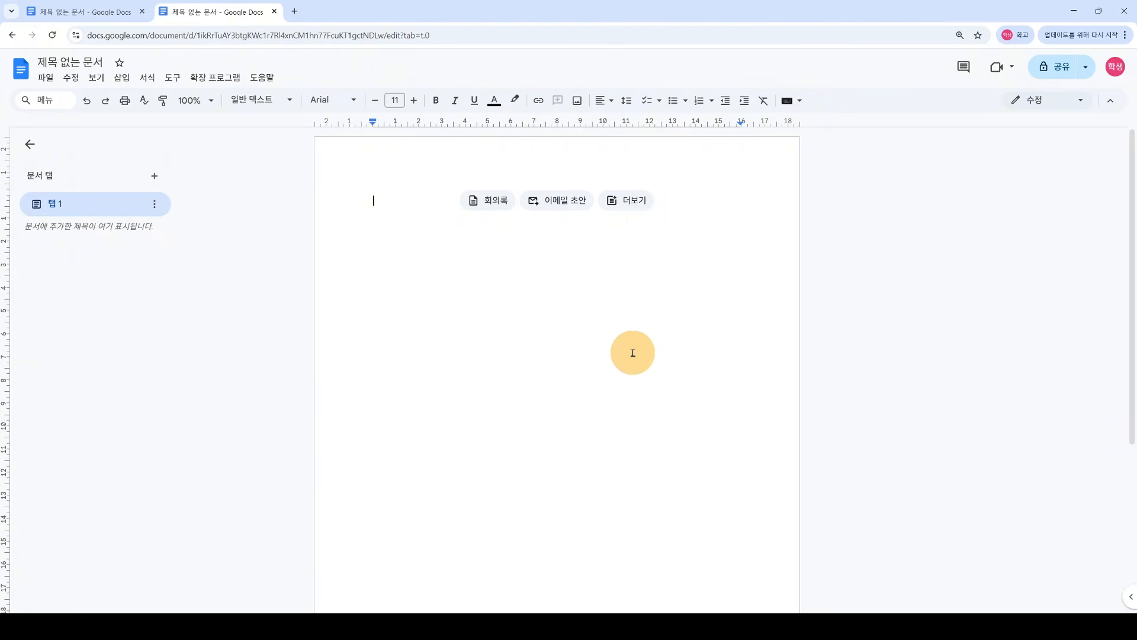
# Step: Type the opening Korean line, beginning '동해물', into the document body
pyautogui.write('동해물과 백두산이')
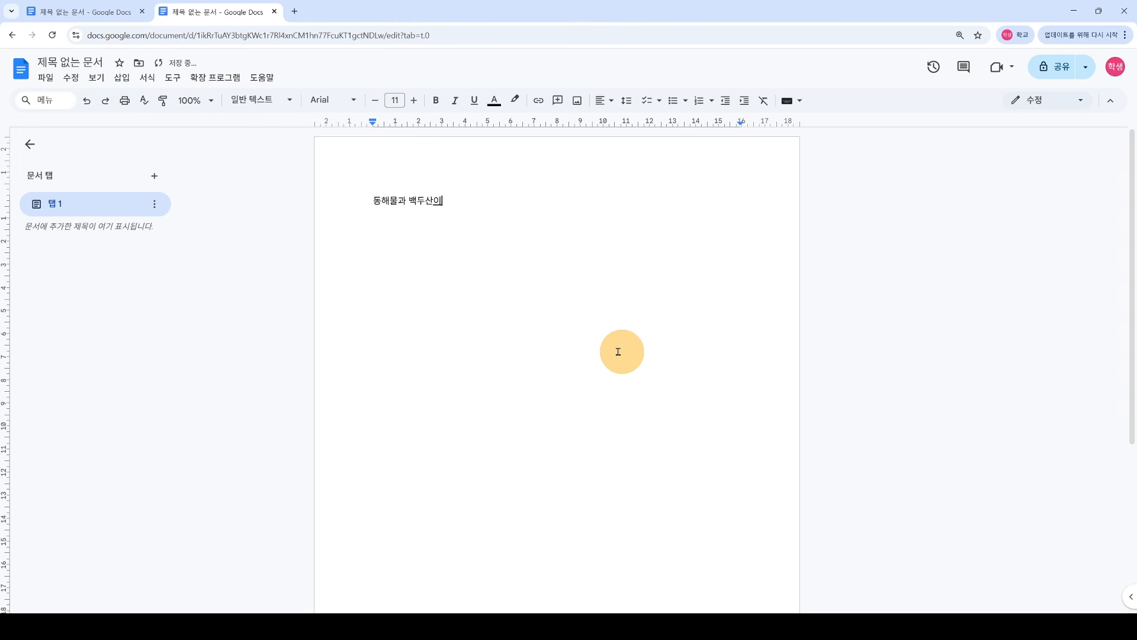
pyautogui.click(539, 263)
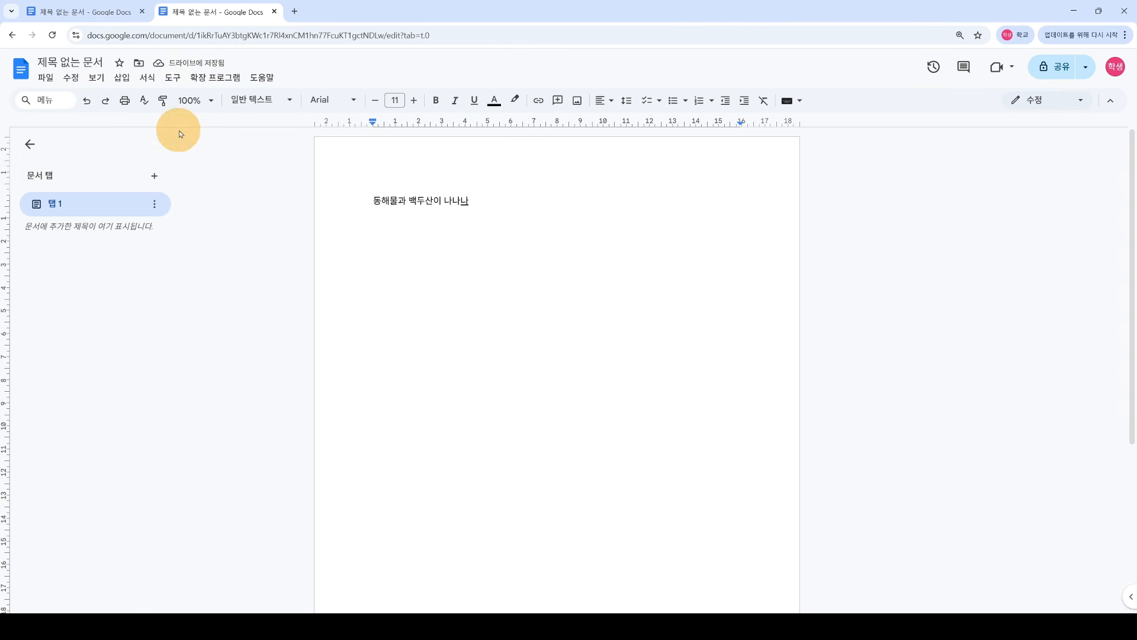
# Step: Rename the document to 동해물과
pyautogui.click(72, 62)
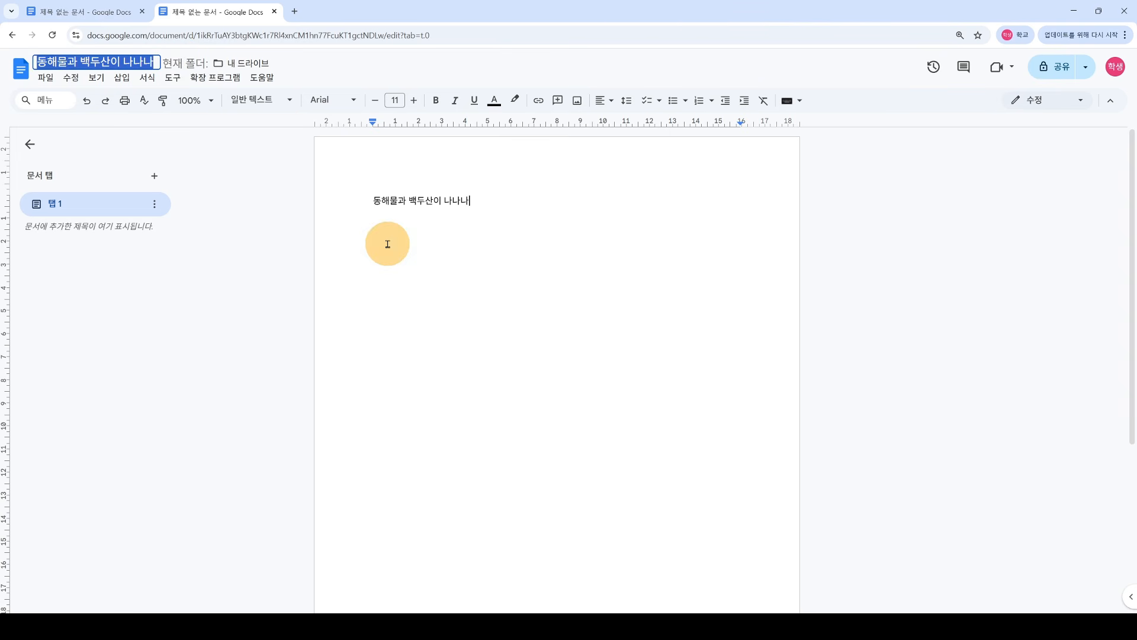
pyautogui.press('BackSpace')
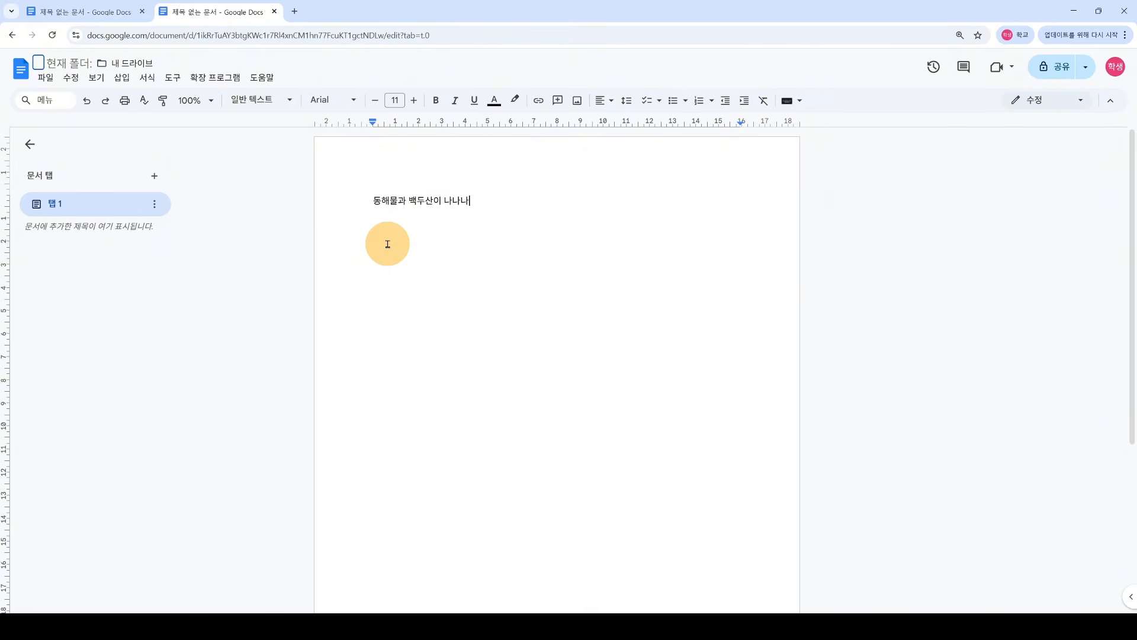
pyautogui.write('동해물과')
pyautogui.press('Return')
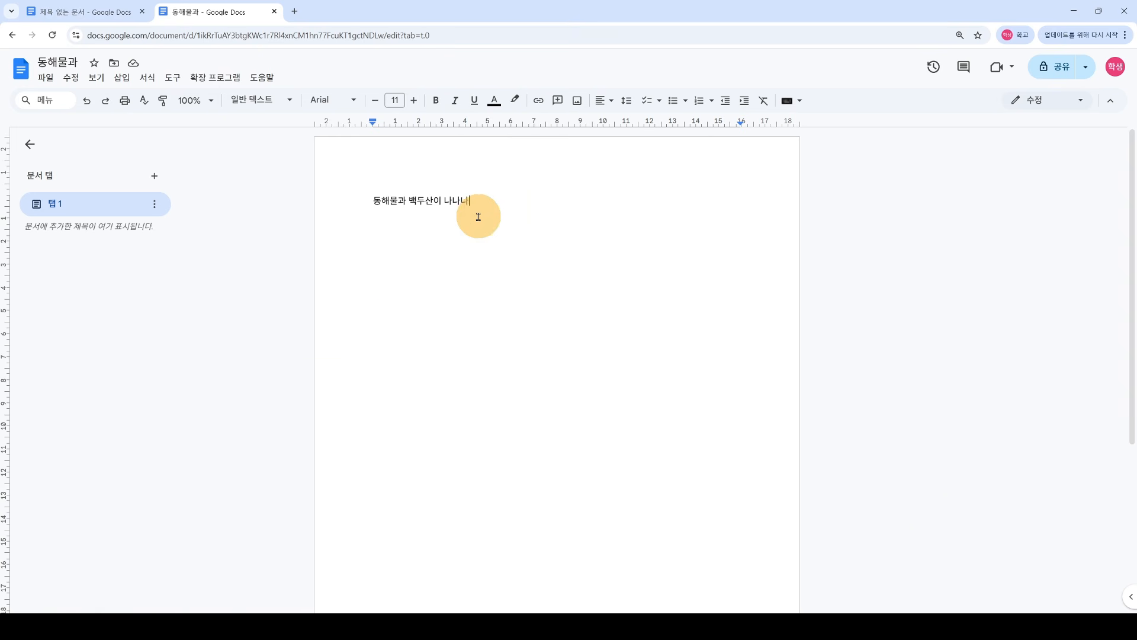
# Step: In a new tab, open My Drive, check the 동해물과 file is listed, and open the New menu
pyautogui.click(295, 11)
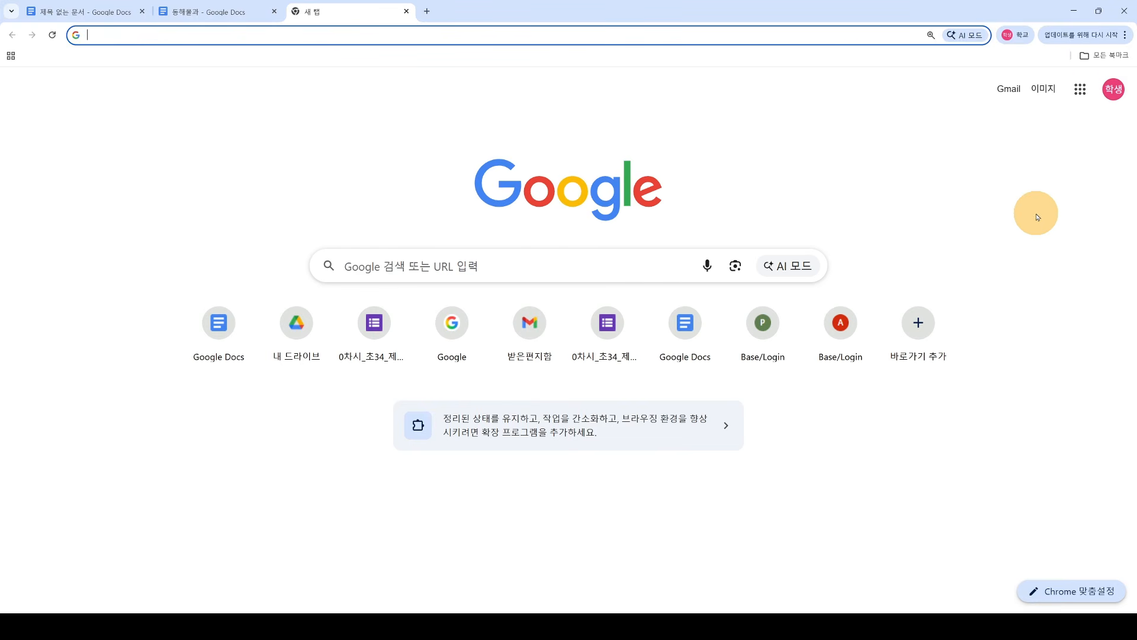
pyautogui.click(1080, 89)
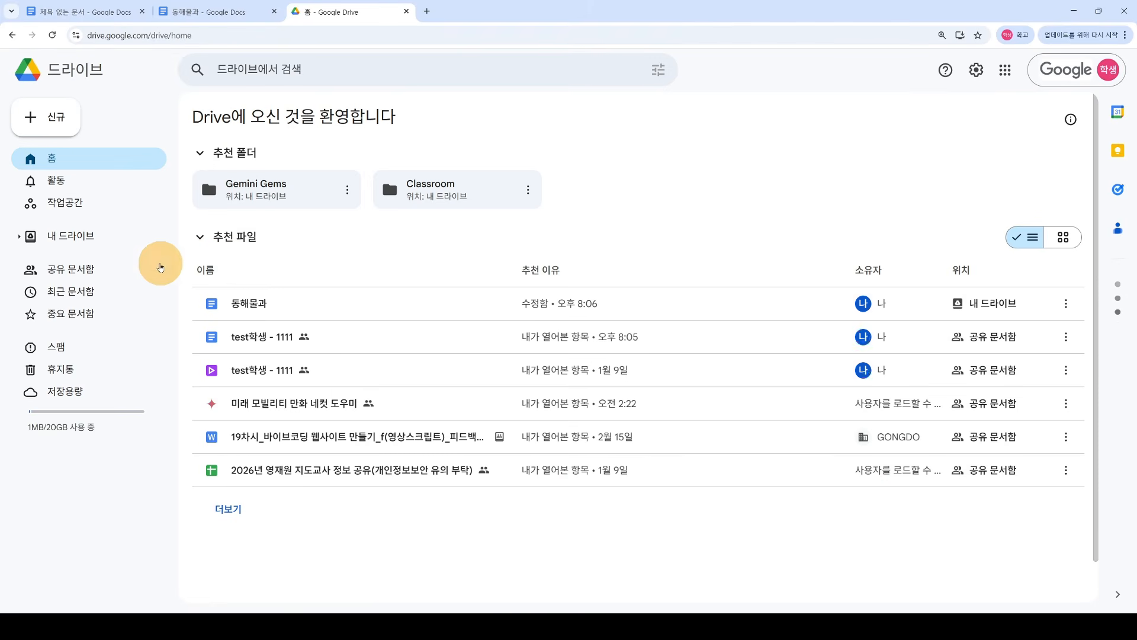
pyautogui.click(109, 243)
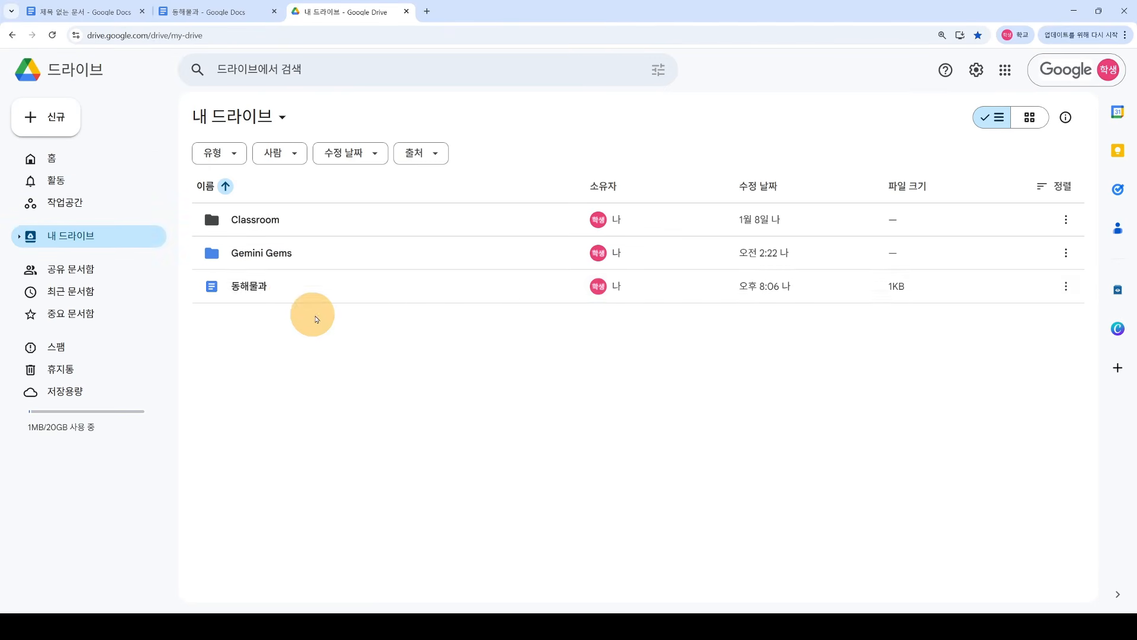
pyautogui.click(264, 296)
pyautogui.click(291, 320)
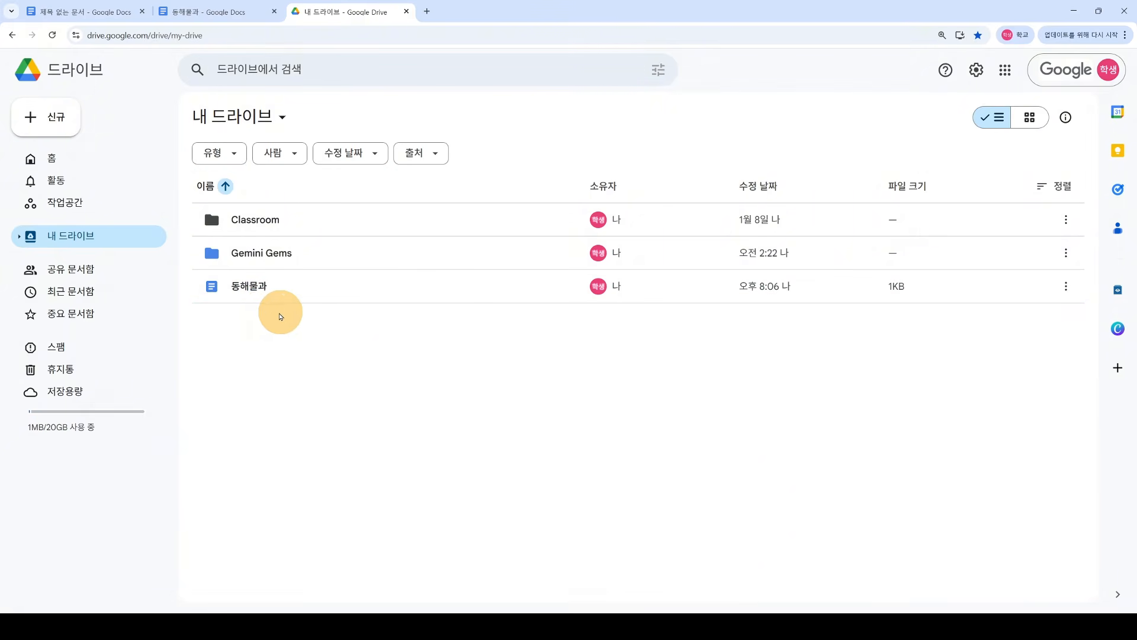
pyautogui.click(127, 235)
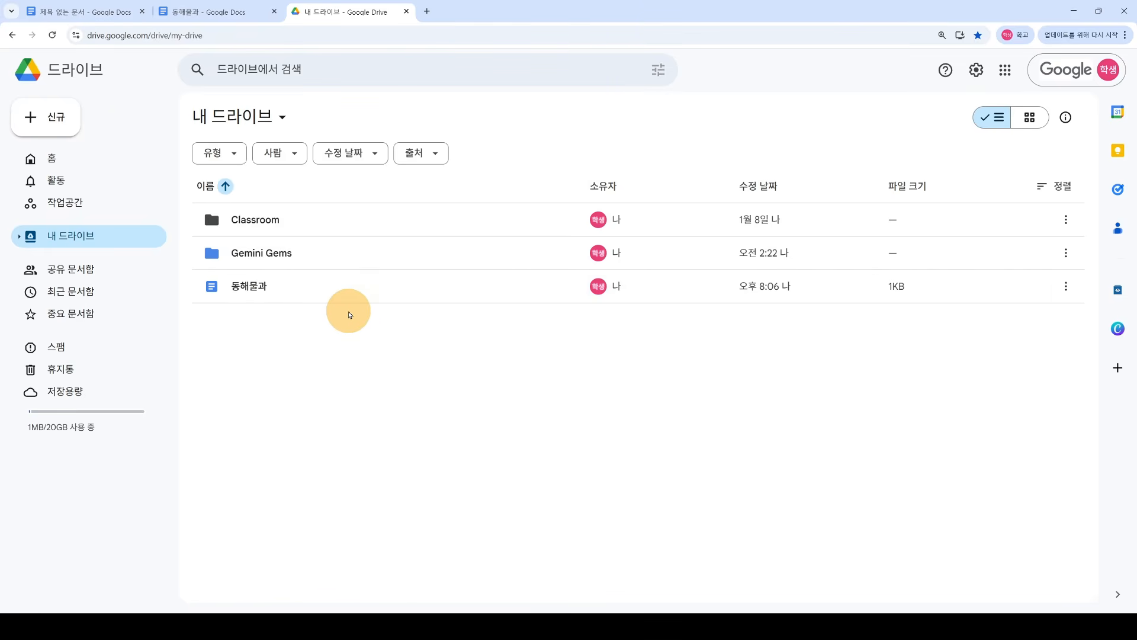
pyautogui.click(243, 12)
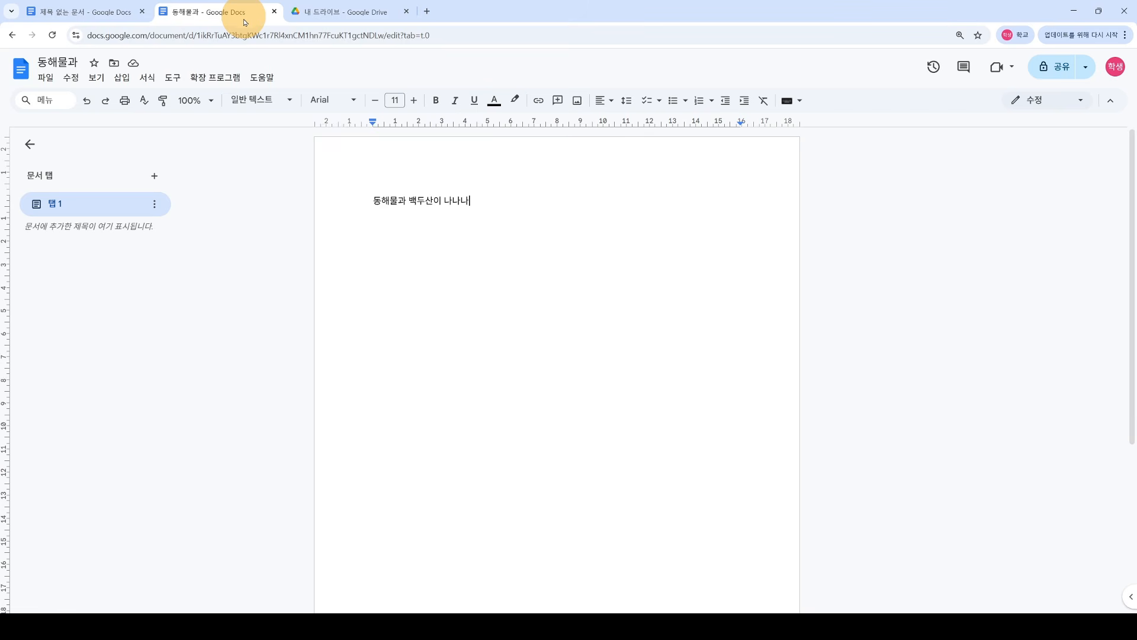
pyautogui.click(340, 11)
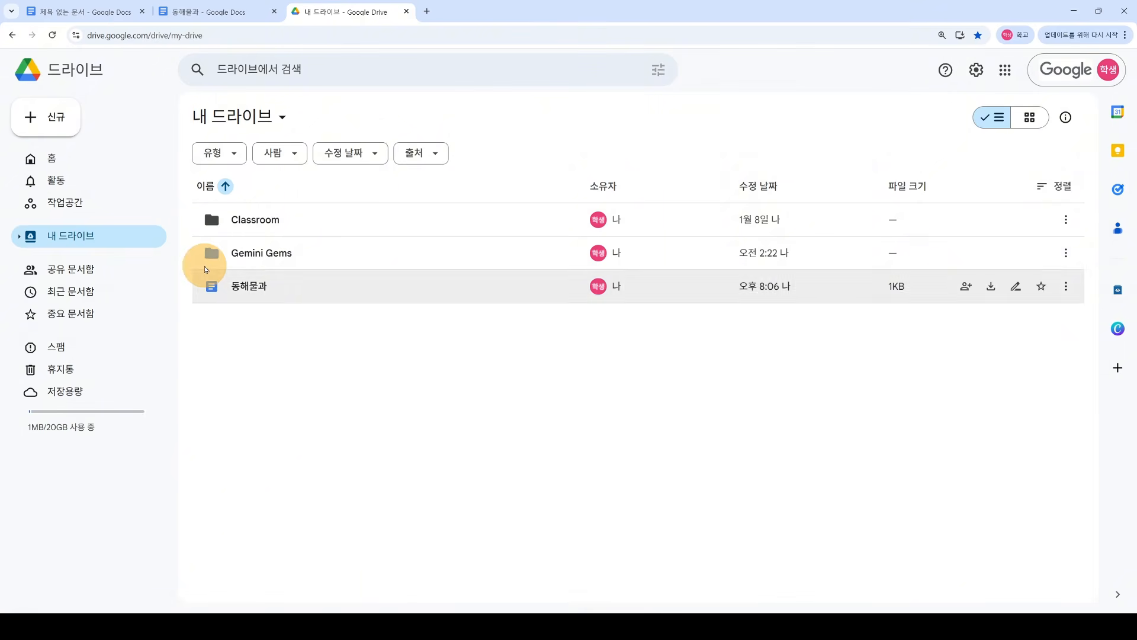
pyautogui.click(55, 129)
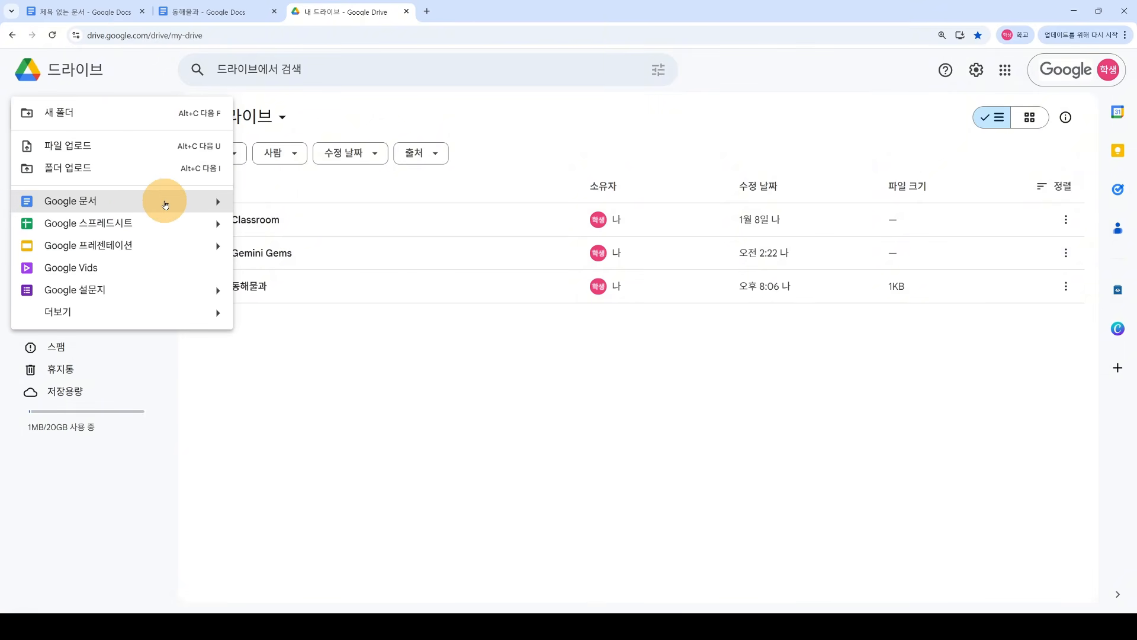
# Step: Create a Google Doc from the New menu, then another blank document via the file list's right-click menu
pyautogui.click(166, 204)
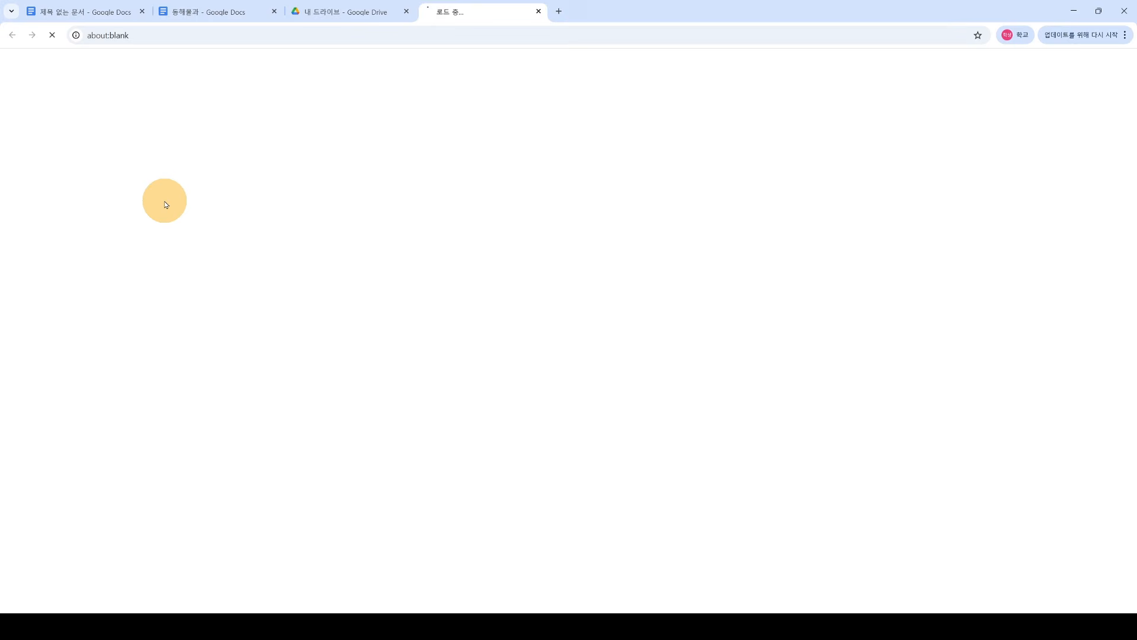
pyautogui.click(356, 13)
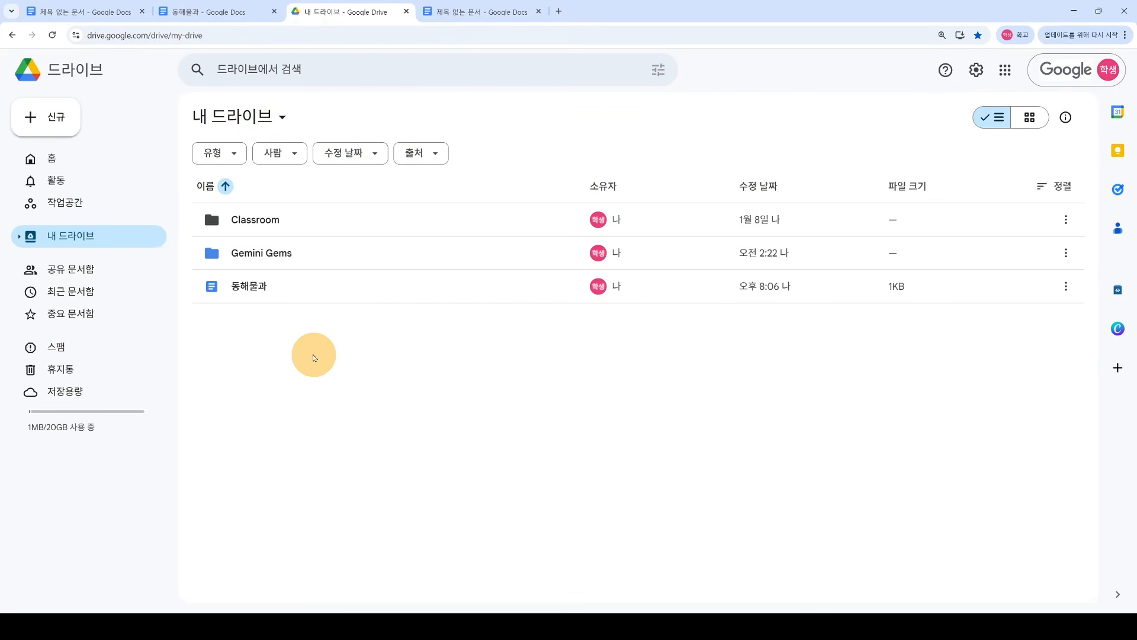
pyautogui.rightClick(307, 342)
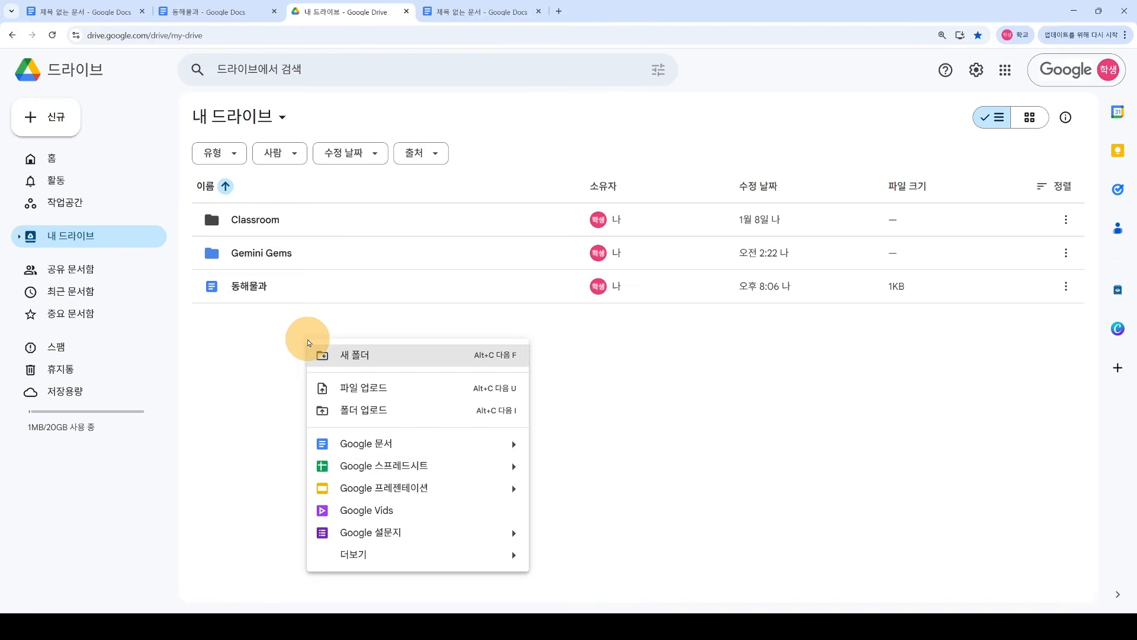
pyautogui.moveTo(502, 446)
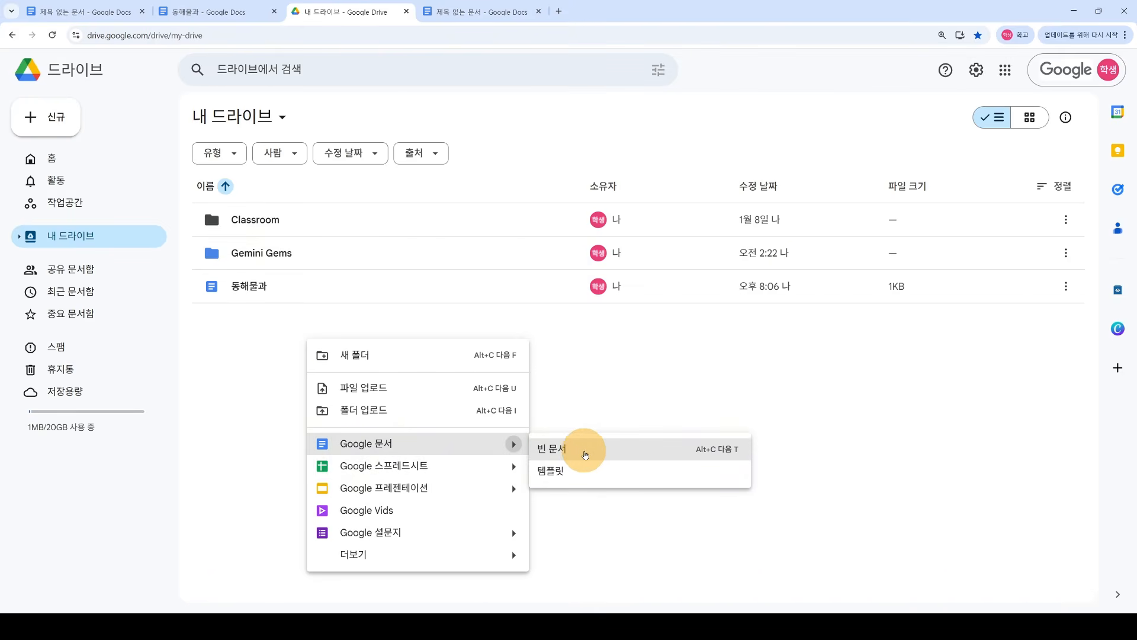
pyautogui.click(589, 449)
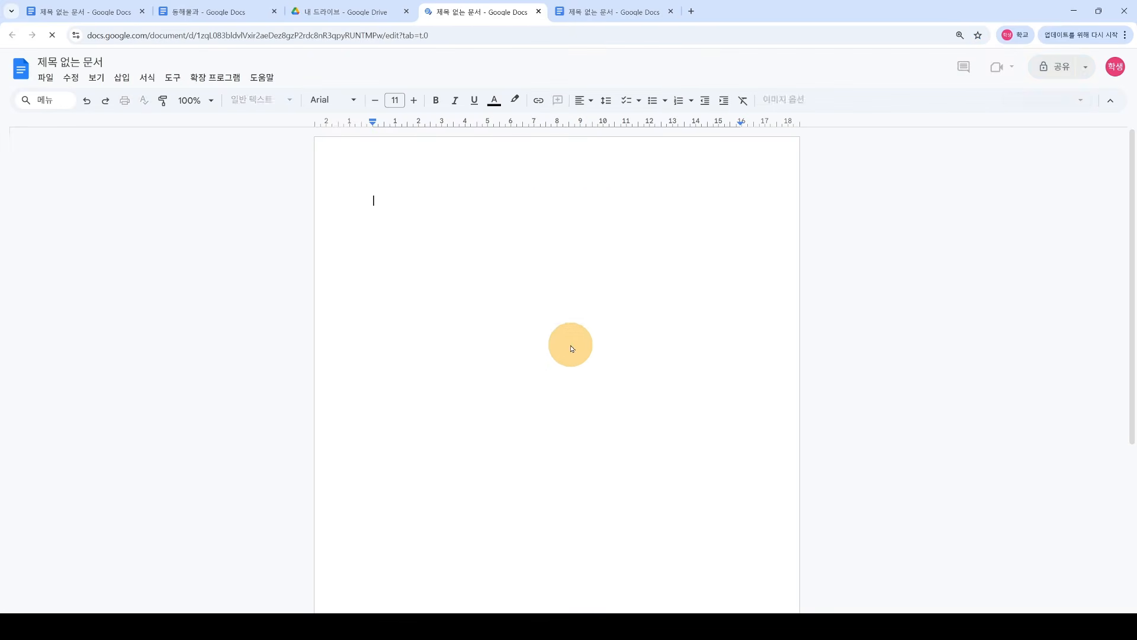
# Step: Close the duplicate blank document, type 냉용이 in the new one, rename it 내용~, and return to My Drive
pyautogui.click(672, 12)
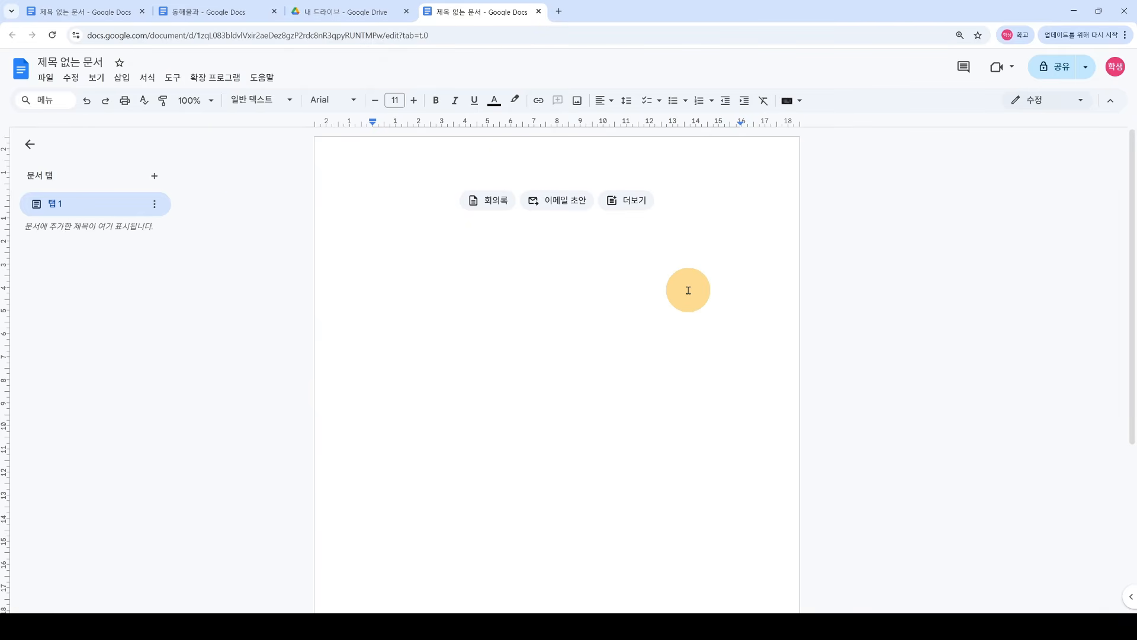
pyautogui.write('냉')
pyautogui.write('용이')
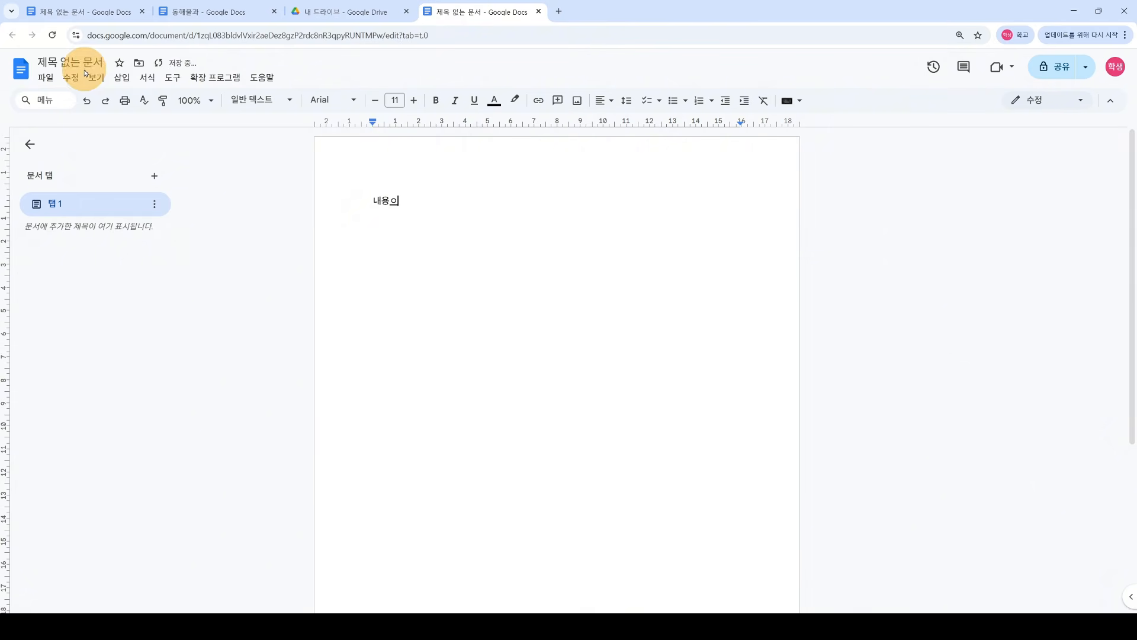
pyautogui.click(85, 64)
pyautogui.write('내용~')
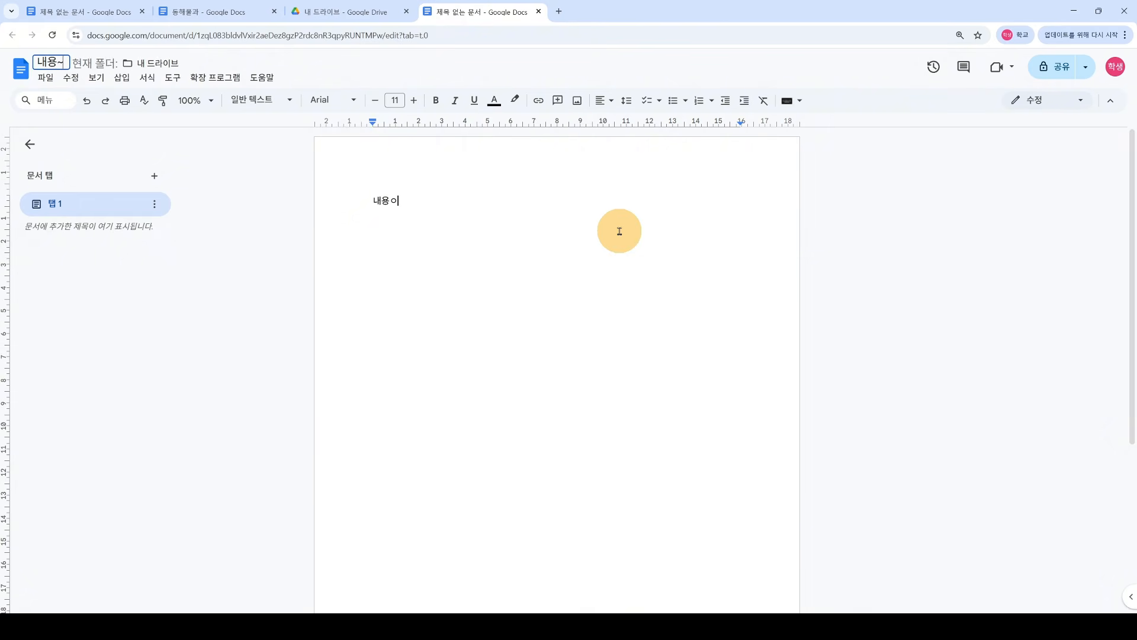
pyautogui.doubleClick(620, 231)
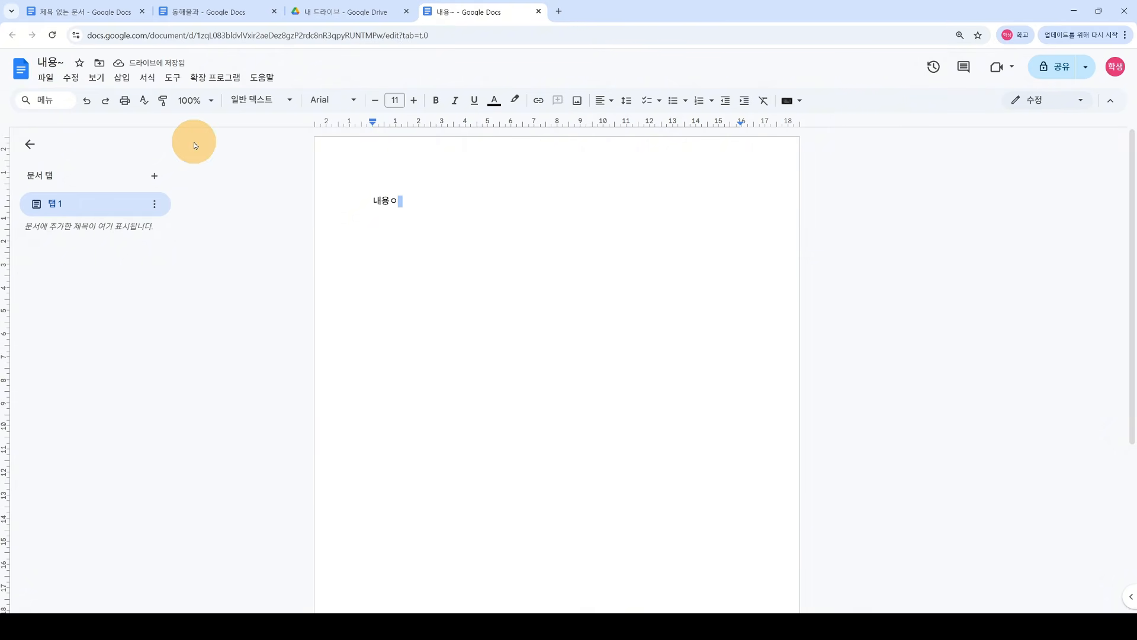
pyautogui.click(357, 26)
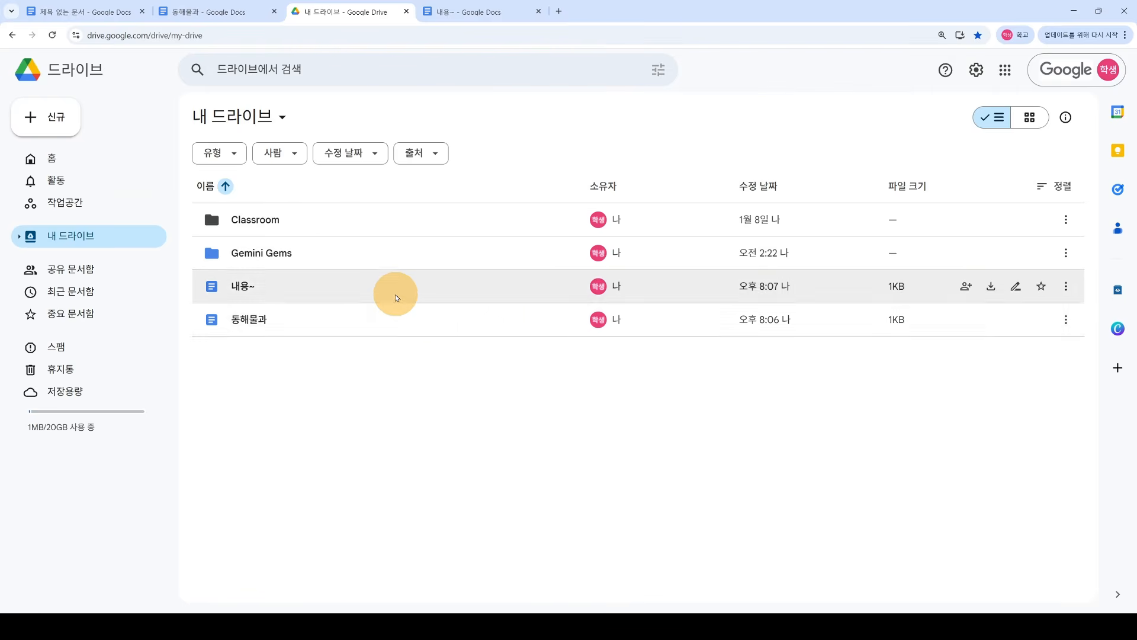
# Step: Close the 내용~ document and move the 동해물과 tab to sit after My Drive
pyautogui.click(493, 18)
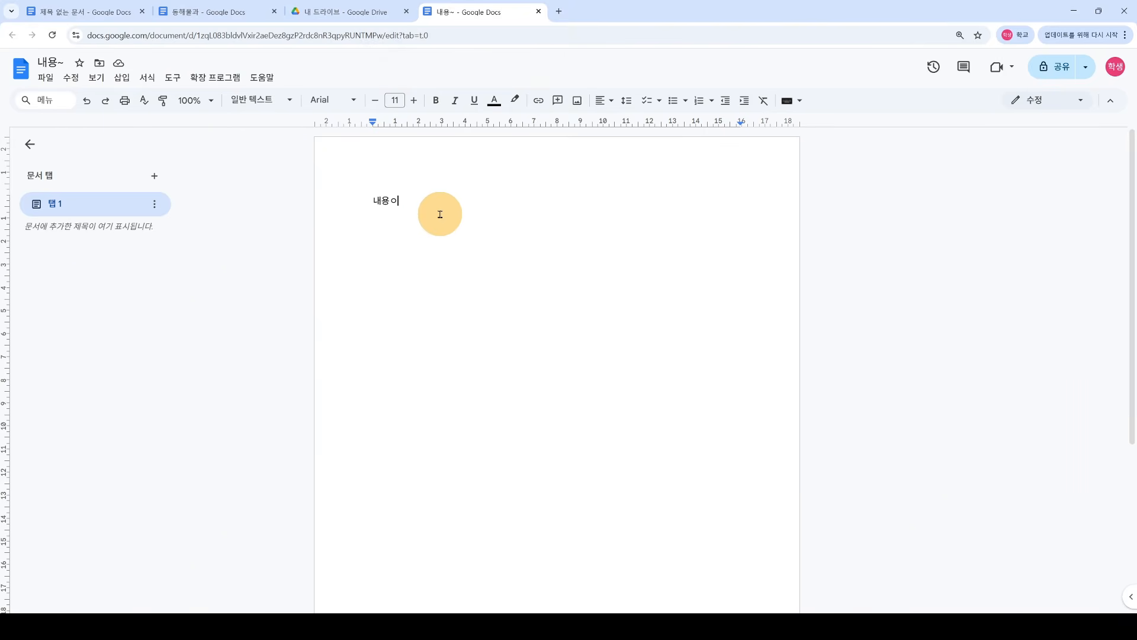
pyautogui.moveTo(369, 200); pyautogui.dragTo(457, 197)
pyautogui.click(490, 216)
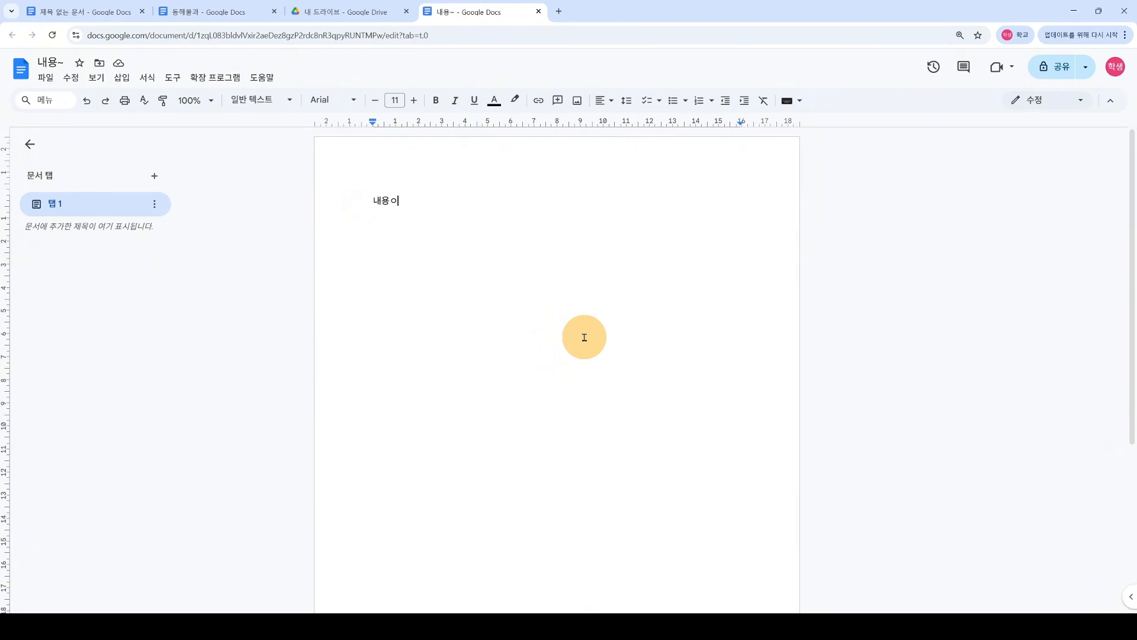
pyautogui.hotkey('ctrl', 'a')
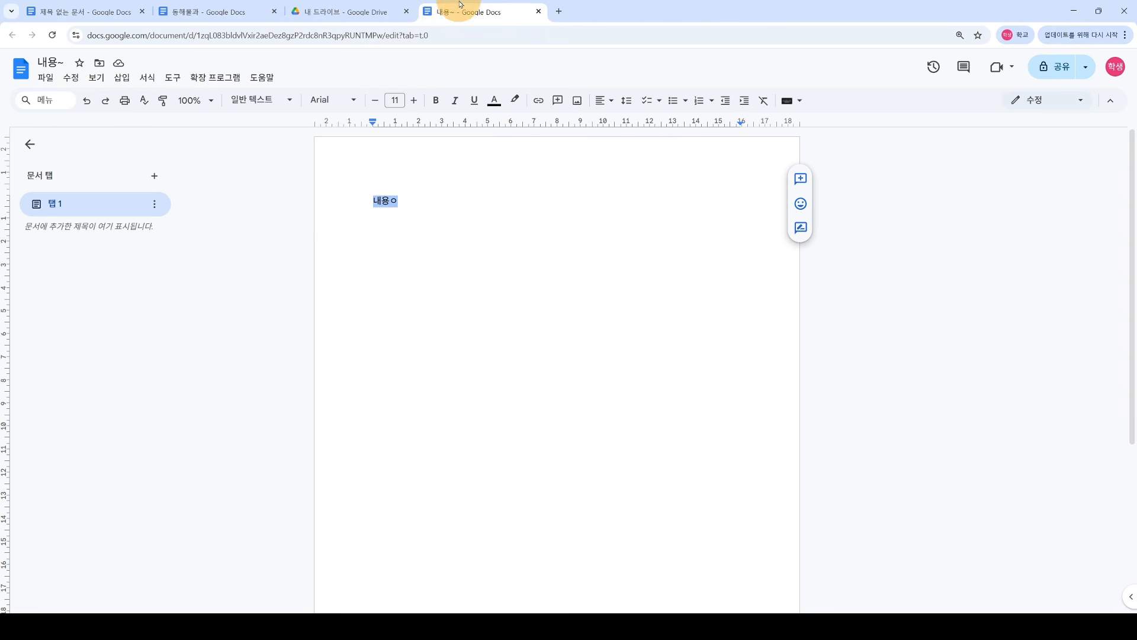
pyautogui.click(537, 11)
pyautogui.click(218, 18)
pyautogui.moveTo(218, 18); pyautogui.dragTo(350, 13)
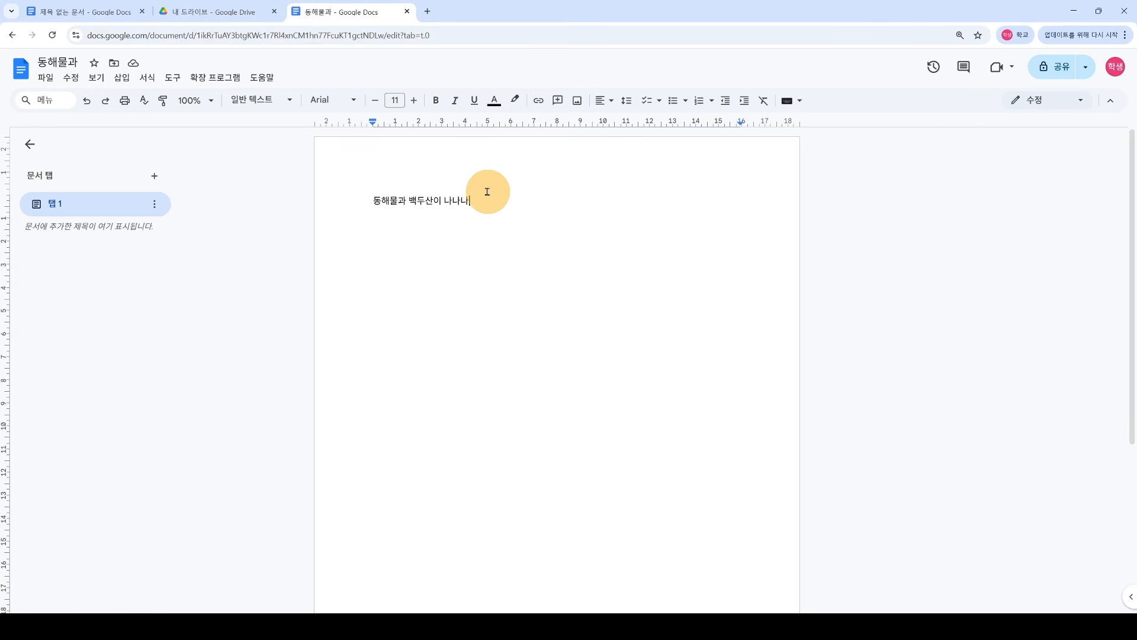
# Step: Add the title 애국가 above the first line and make it size 21 and bold
pyautogui.click(374, 202)
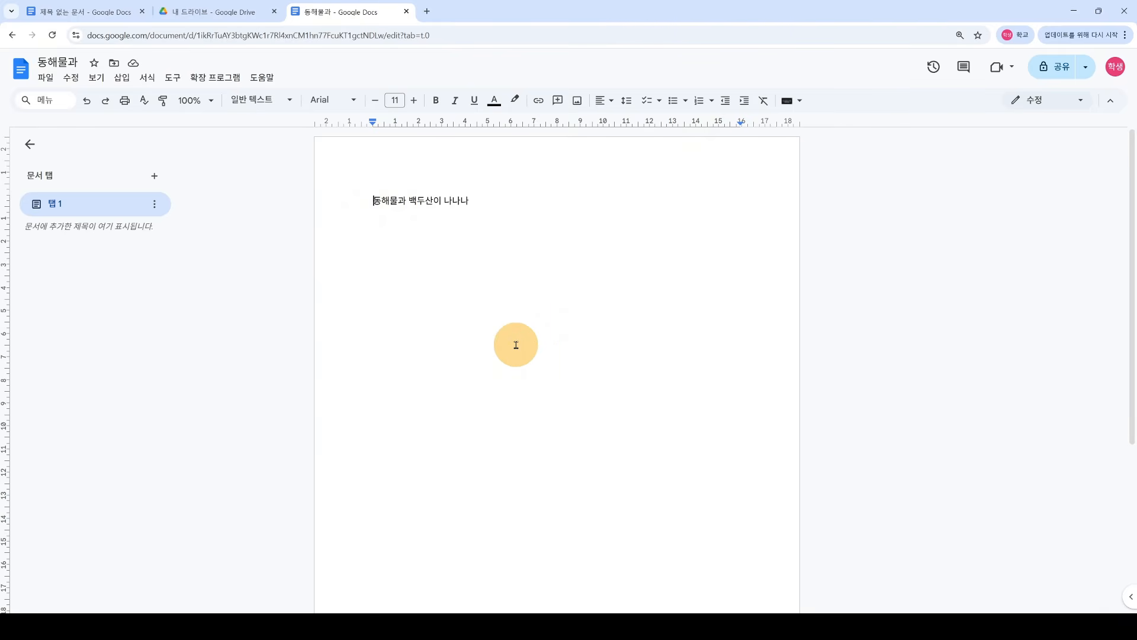
pyautogui.press('Return')
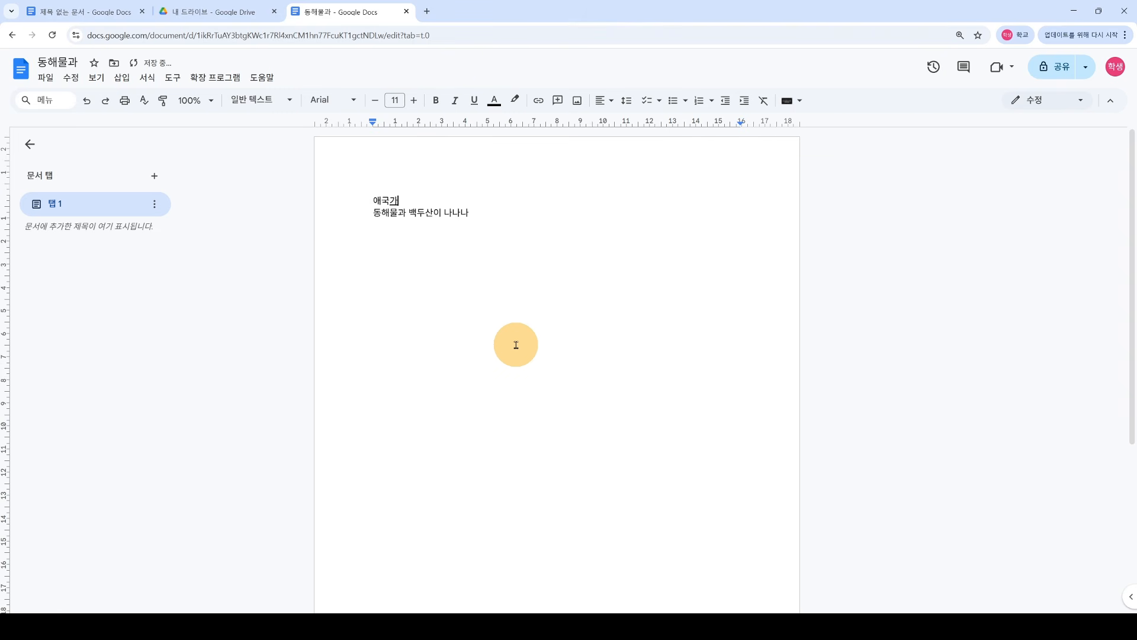
pyautogui.moveTo(371, 202); pyautogui.dragTo(400, 204)
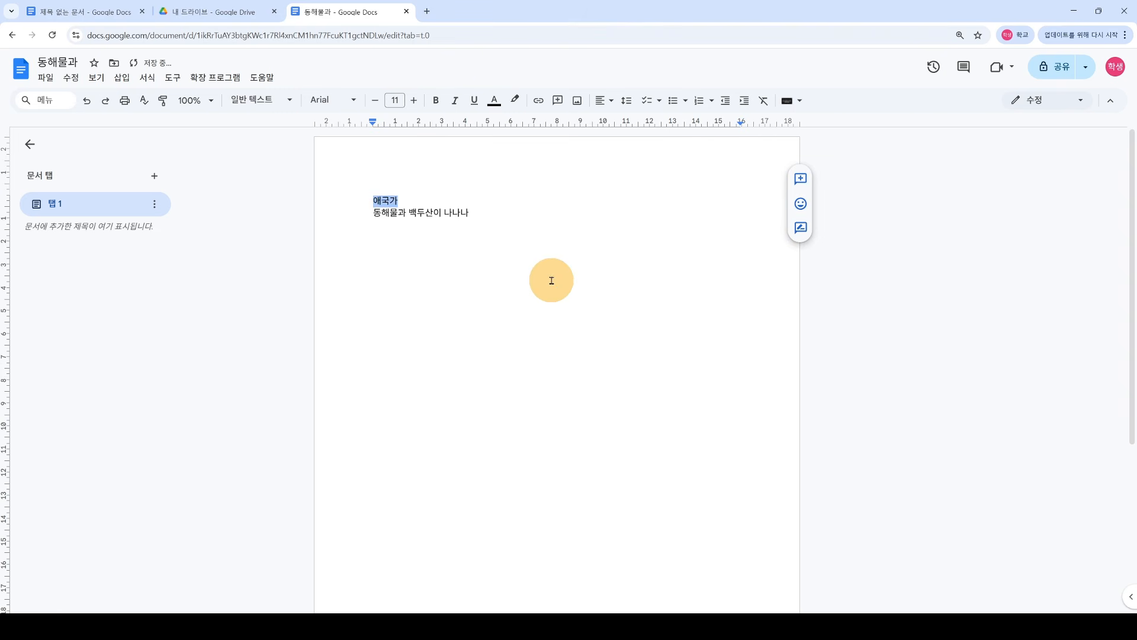
pyautogui.click(415, 101)
pyautogui.click(414, 102)
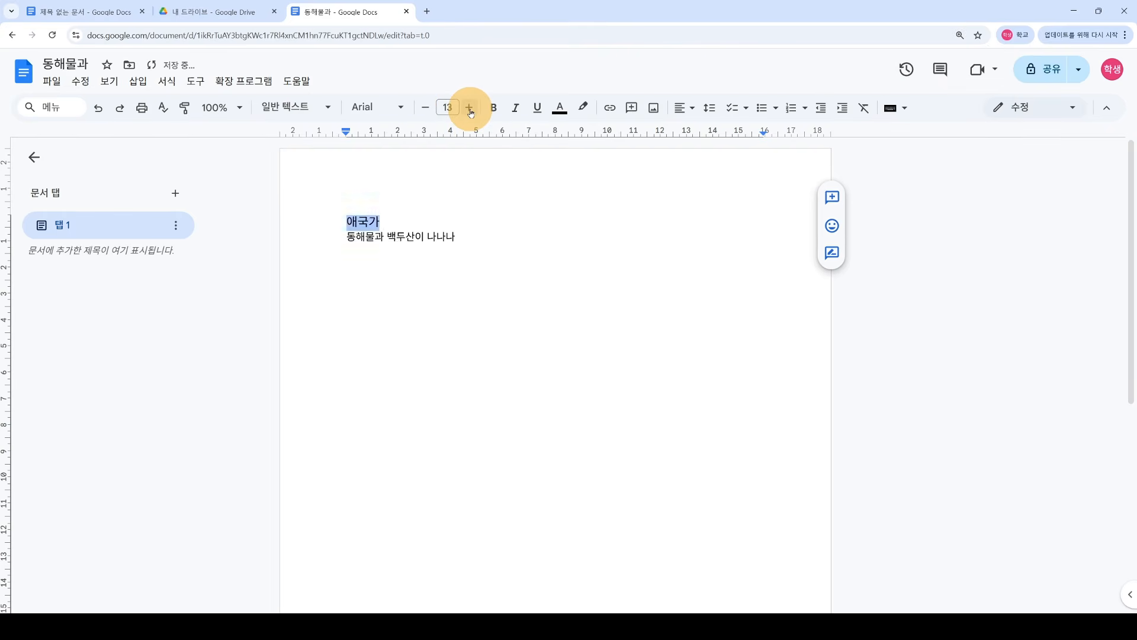
pyautogui.click(469, 109)
pyautogui.click(469, 108)
pyautogui.click(469, 109)
pyautogui.click(469, 109)
pyautogui.click(469, 108)
pyautogui.click(469, 108)
pyautogui.click(469, 108)
pyautogui.click(461, 238)
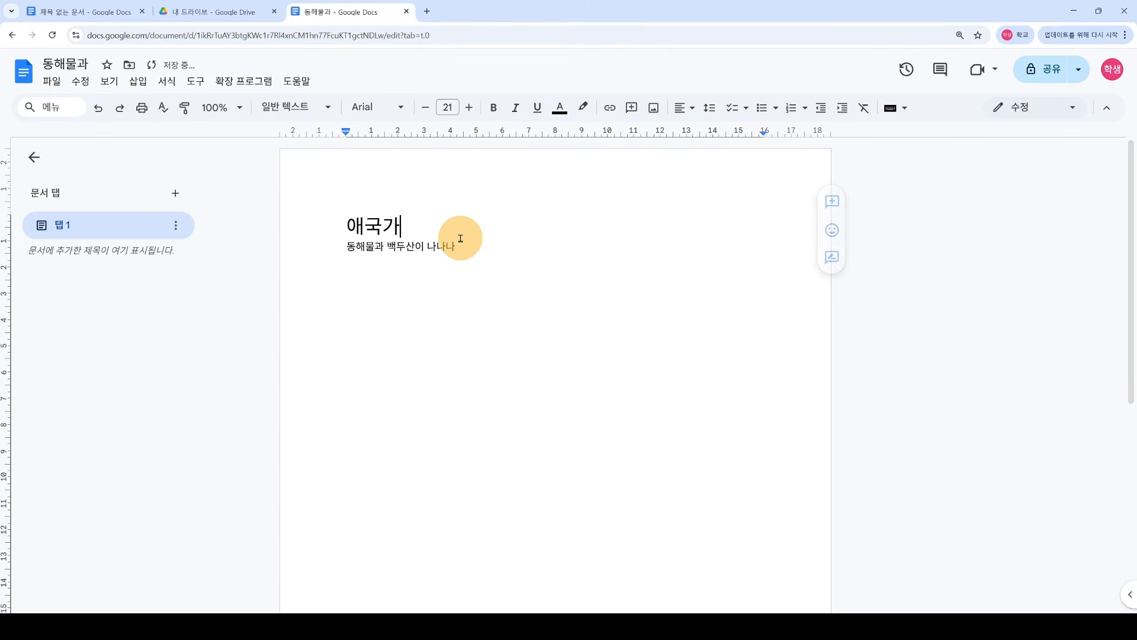
pyautogui.moveTo(414, 225); pyautogui.dragTo(346, 226)
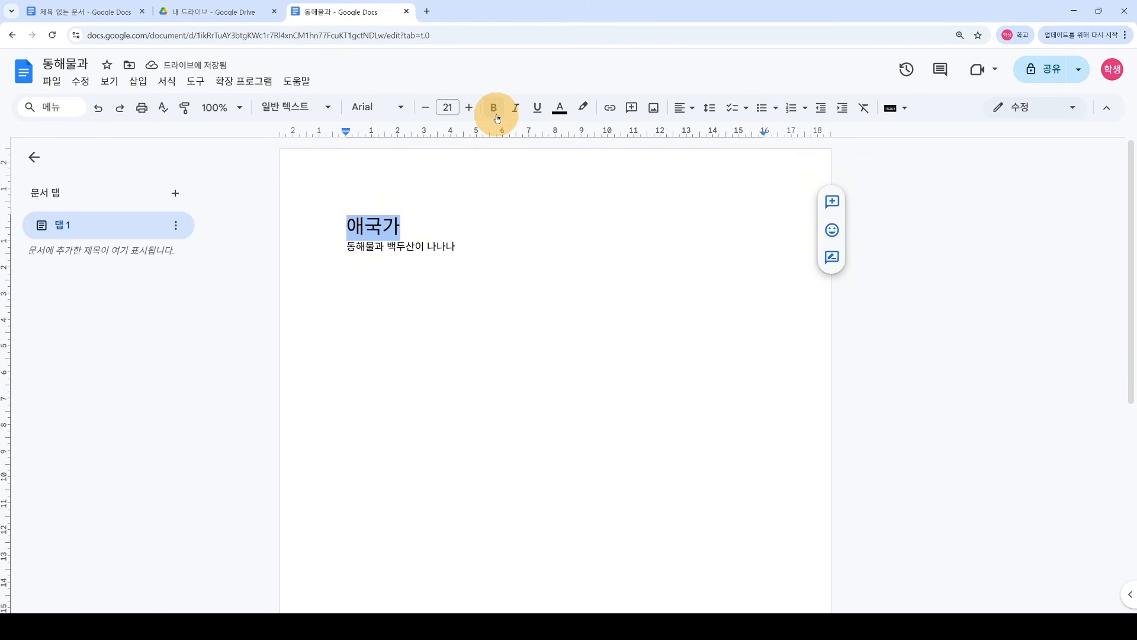
pyautogui.click(495, 110)
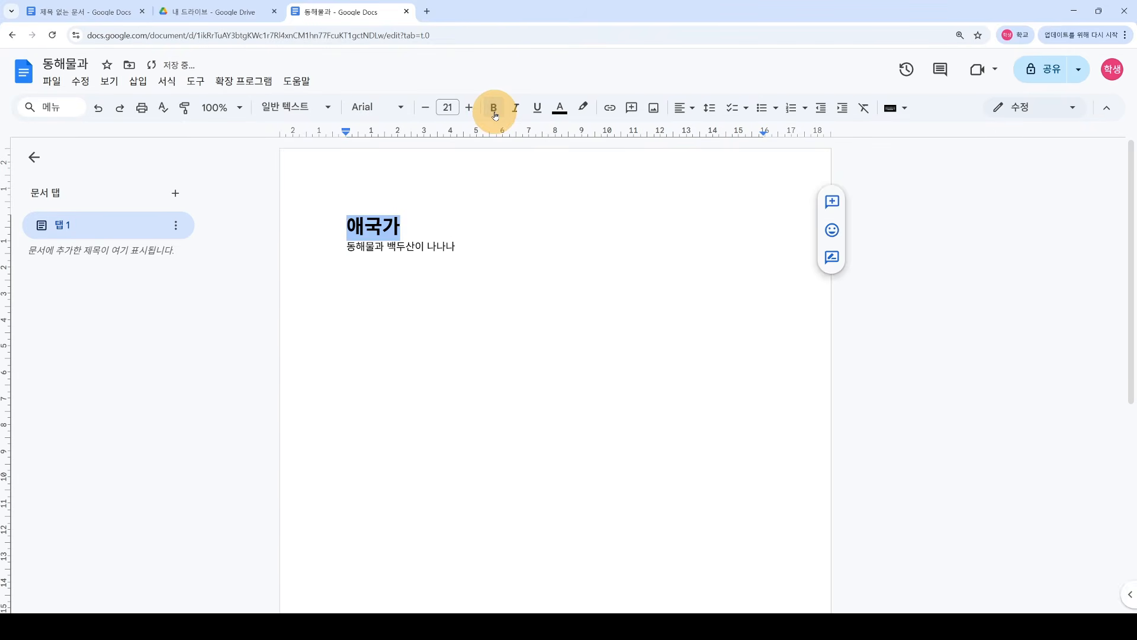
pyautogui.click(508, 261)
pyautogui.moveTo(348, 224); pyautogui.dragTo(447, 224)
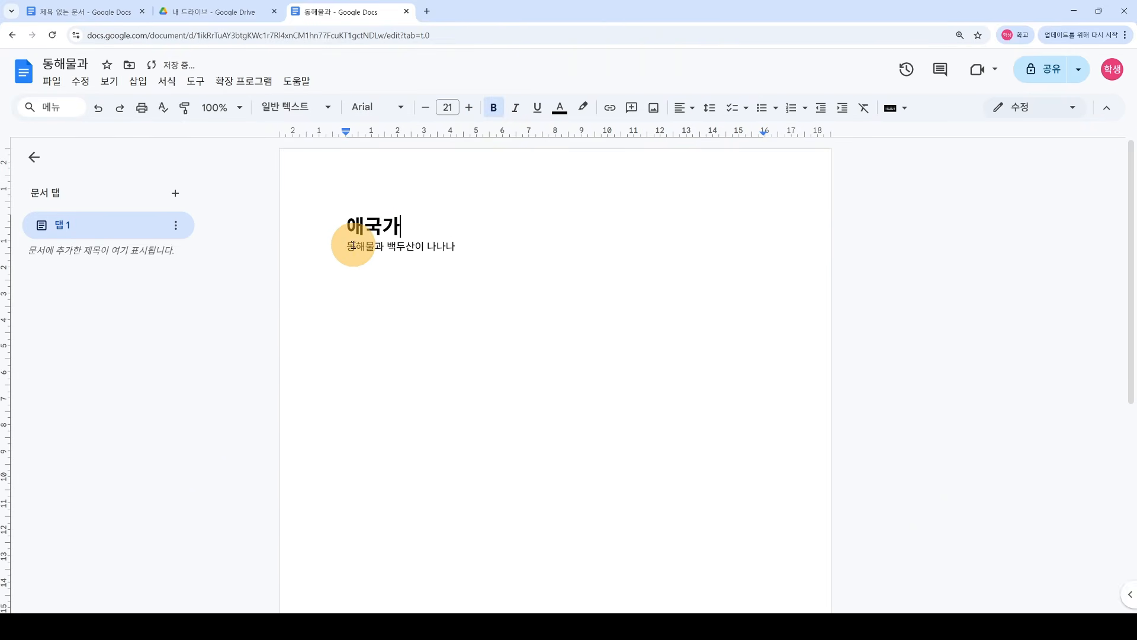
# Step: Underline 동해물 and italicize 나나나 in the line below the title
pyautogui.moveTo(375, 247); pyautogui.dragTo(344, 253)
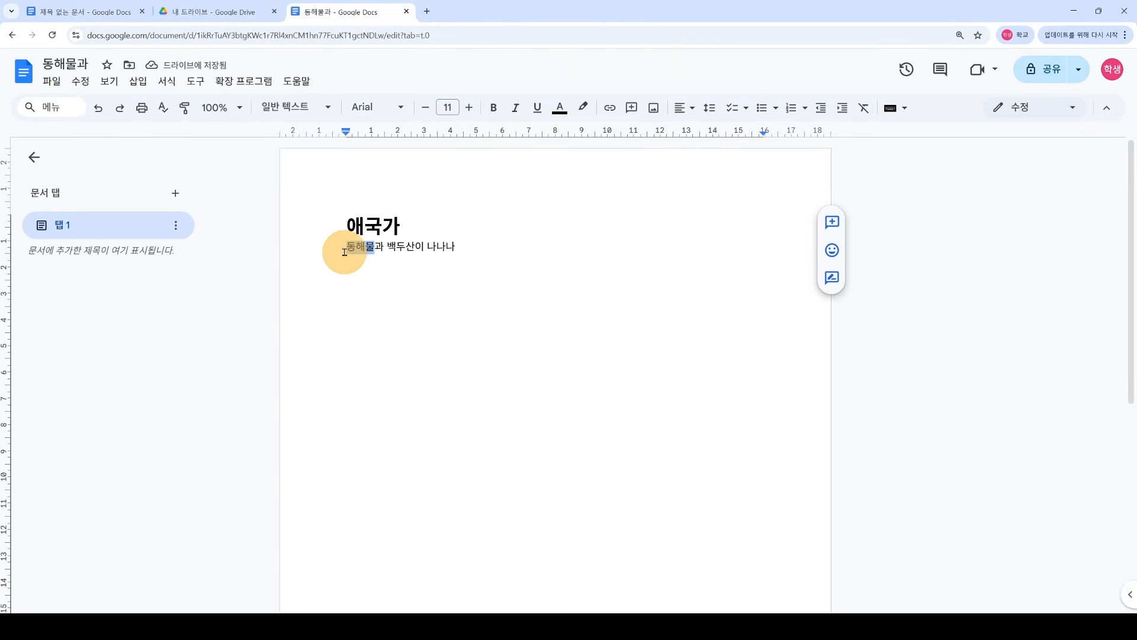
pyautogui.click(537, 108)
pyautogui.moveTo(427, 247); pyautogui.dragTo(353, 224)
pyautogui.click(515, 107)
pyautogui.click(495, 264)
pyautogui.click(506, 254)
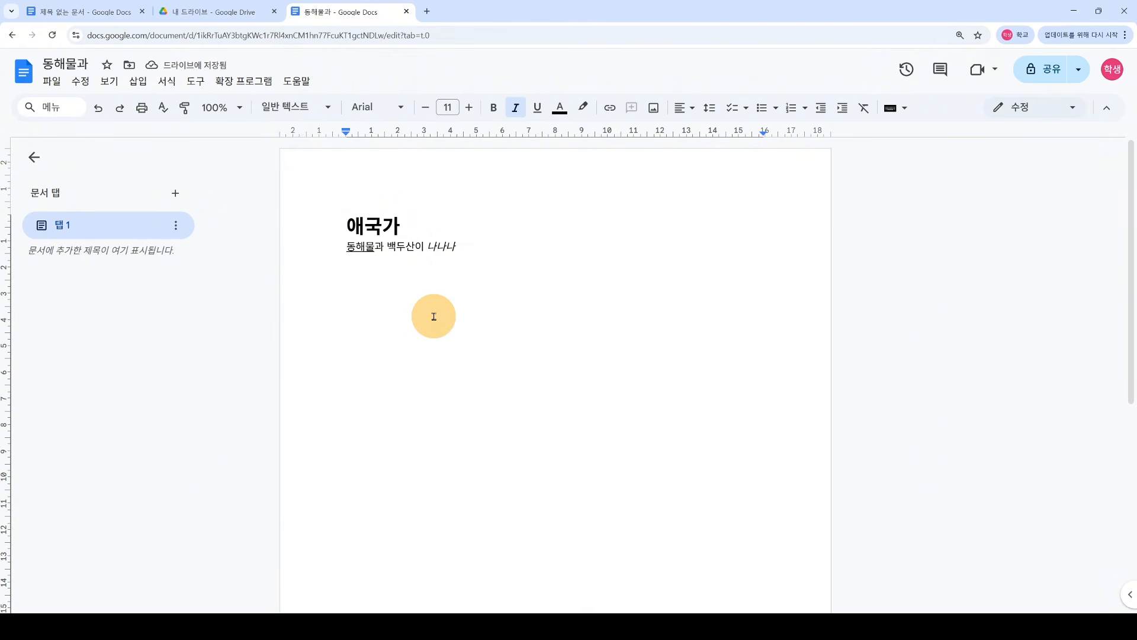
pyautogui.hotkey('ctrl', 'i')
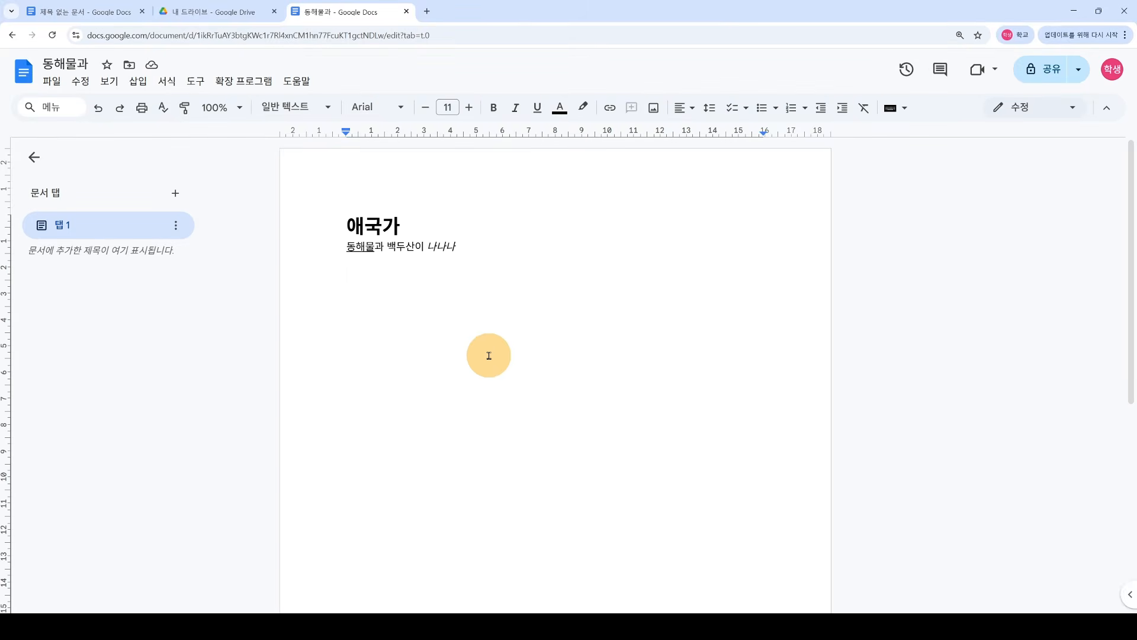
# Step: Insert a 5x5 table below the text
pyautogui.click(143, 87)
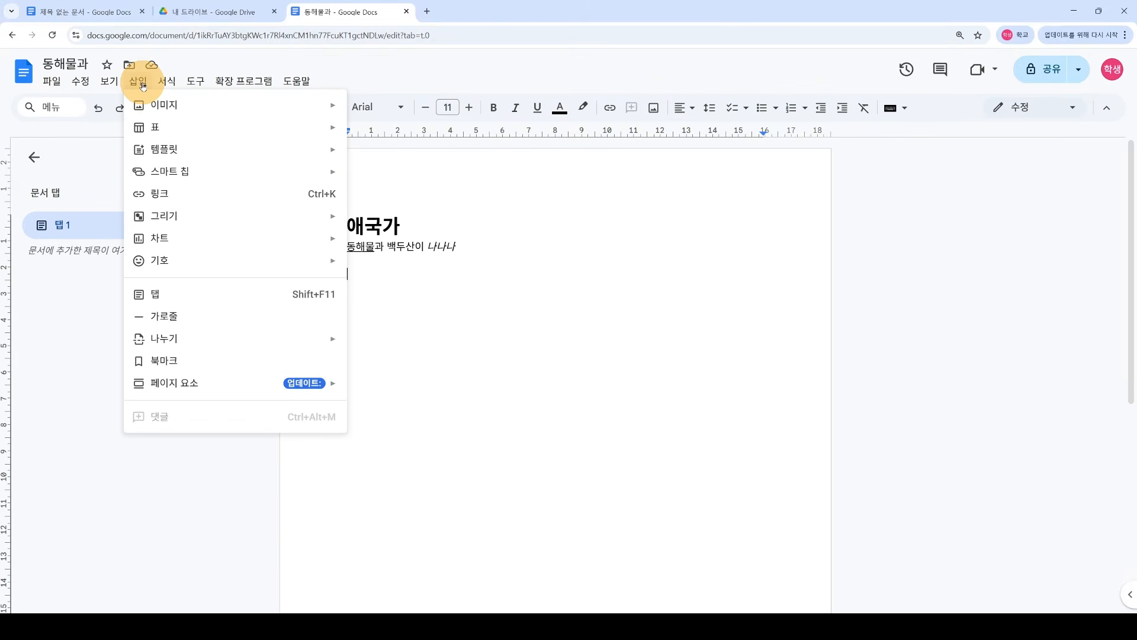
pyautogui.moveTo(163, 128)
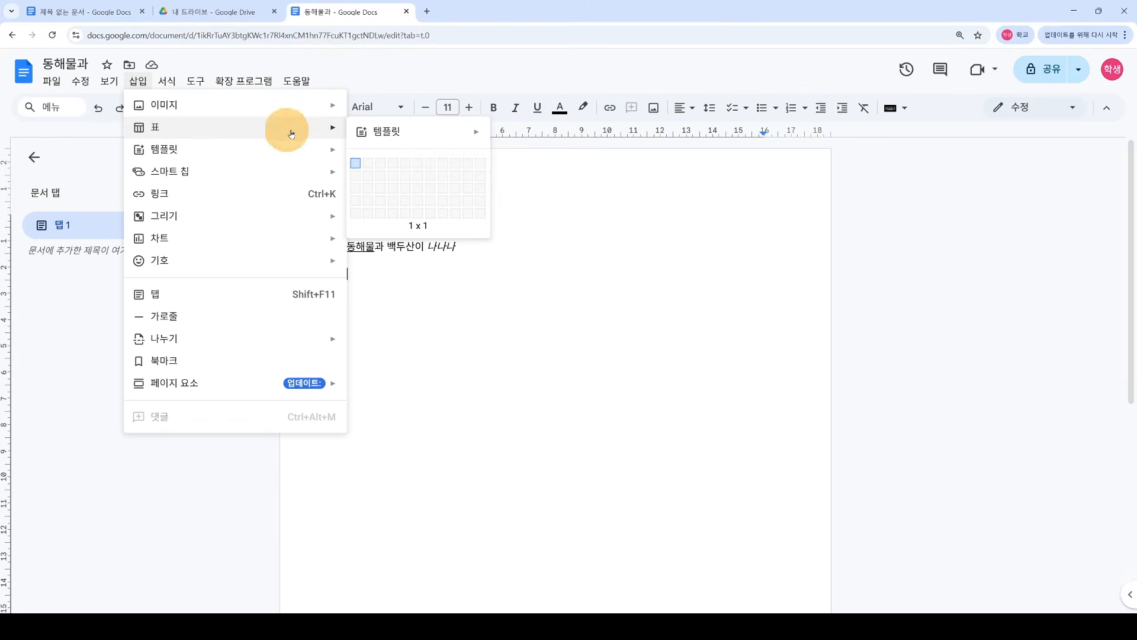
pyautogui.click(406, 214)
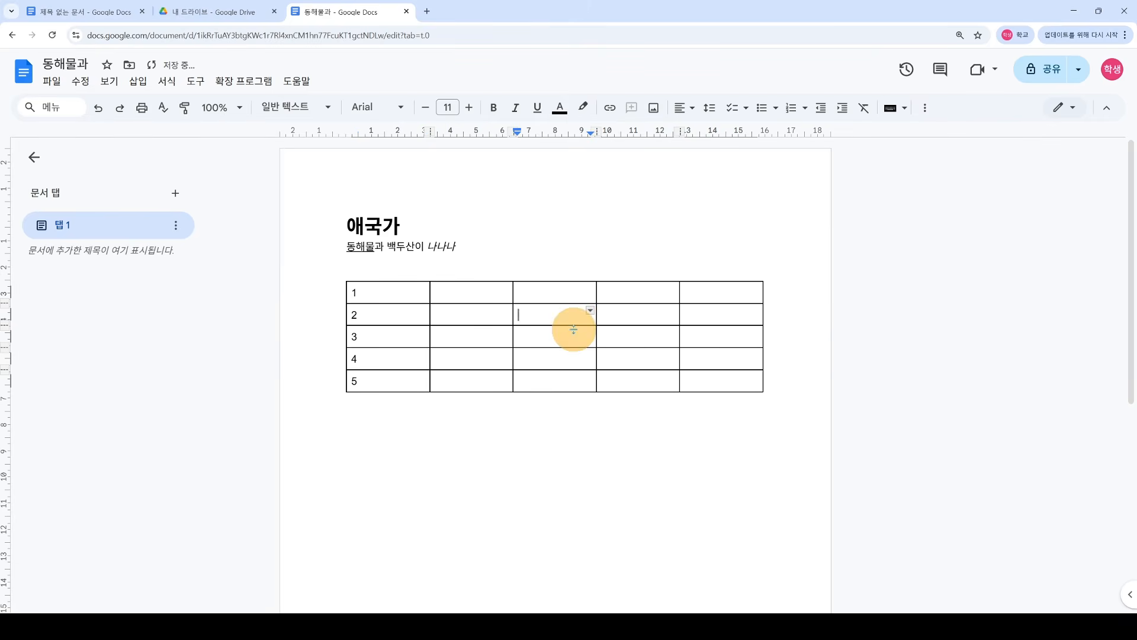
pyautogui.moveTo(394, 293); pyautogui.dragTo(710, 379)
pyautogui.click(478, 290)
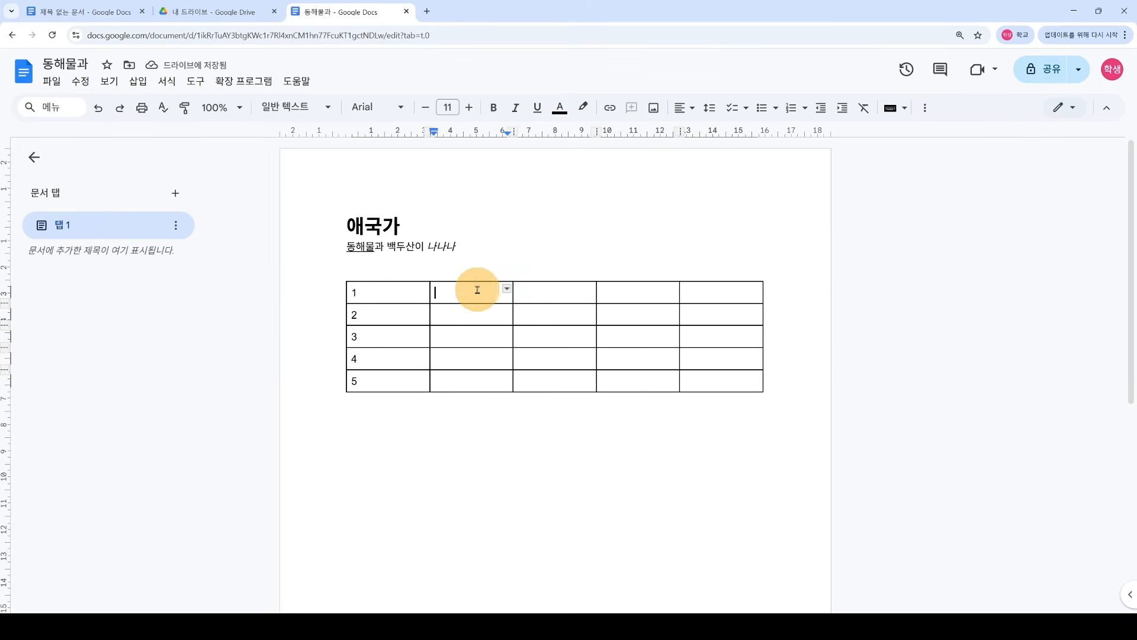
pyautogui.click(566, 292)
pyautogui.click(642, 291)
pyautogui.click(715, 294)
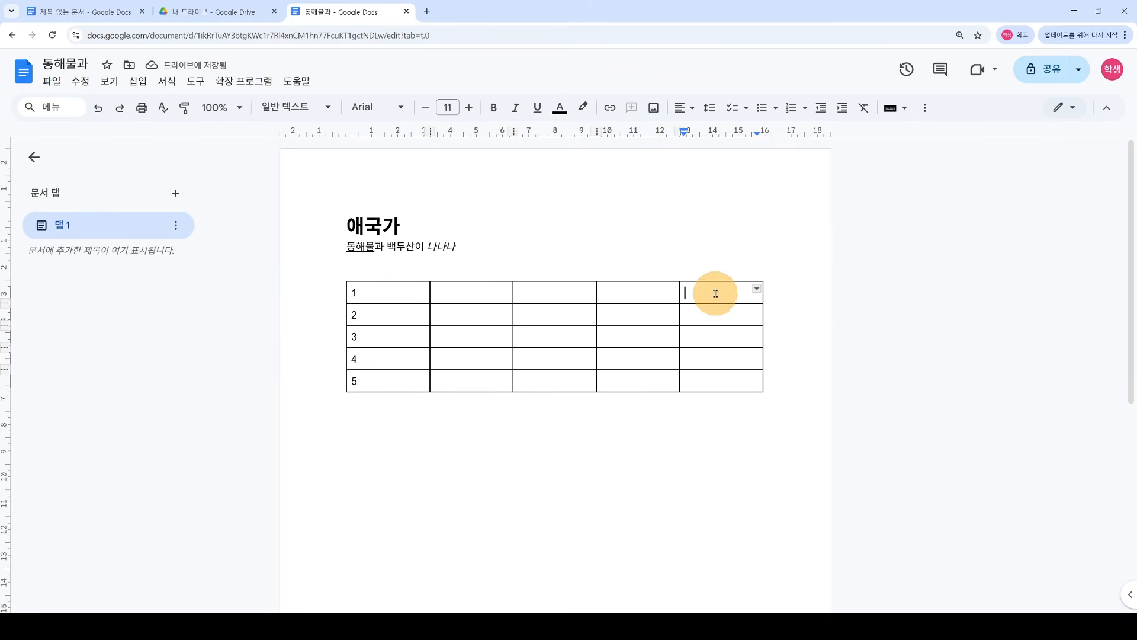
# Step: Add a sixth row below row 5 and a sixth column on the right
pyautogui.click(404, 383)
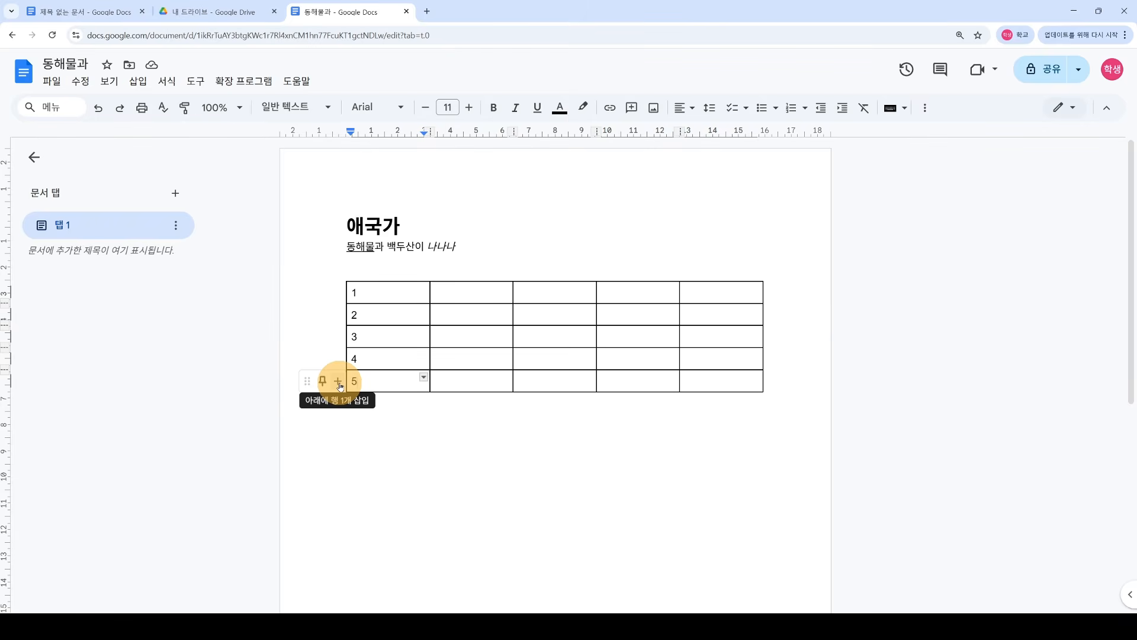
pyautogui.click(339, 383)
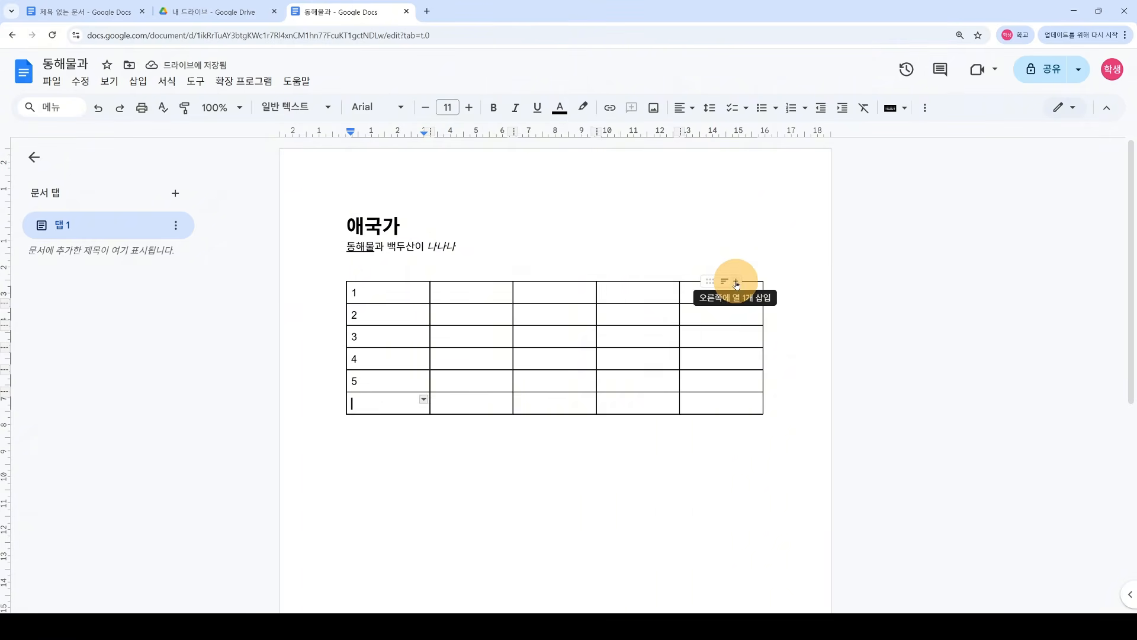
pyautogui.click(736, 282)
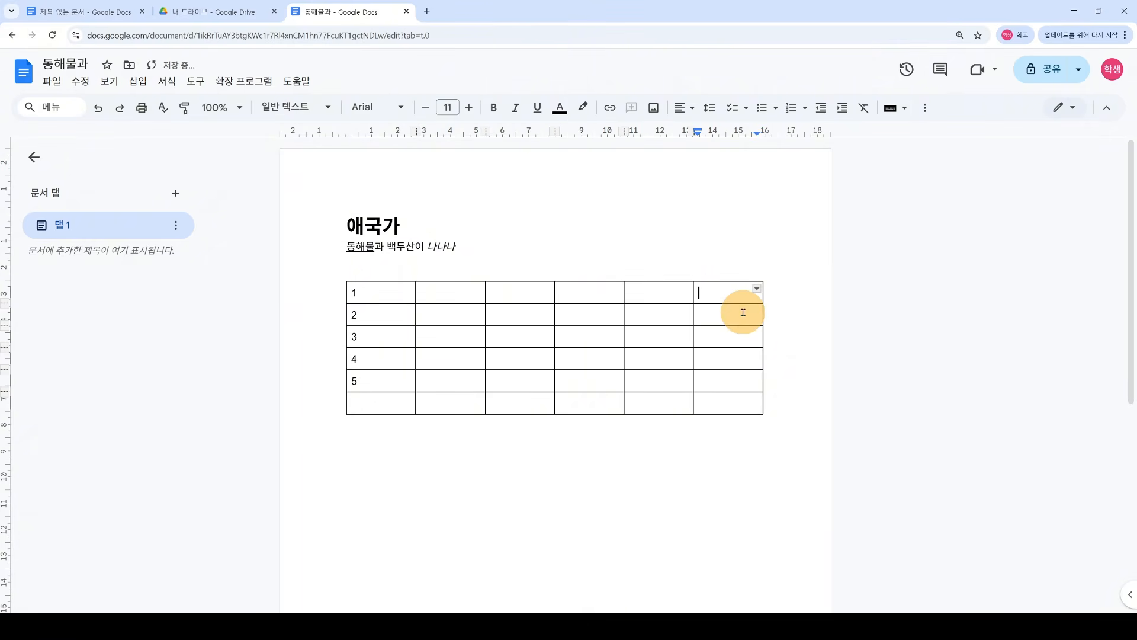
pyautogui.click(445, 405)
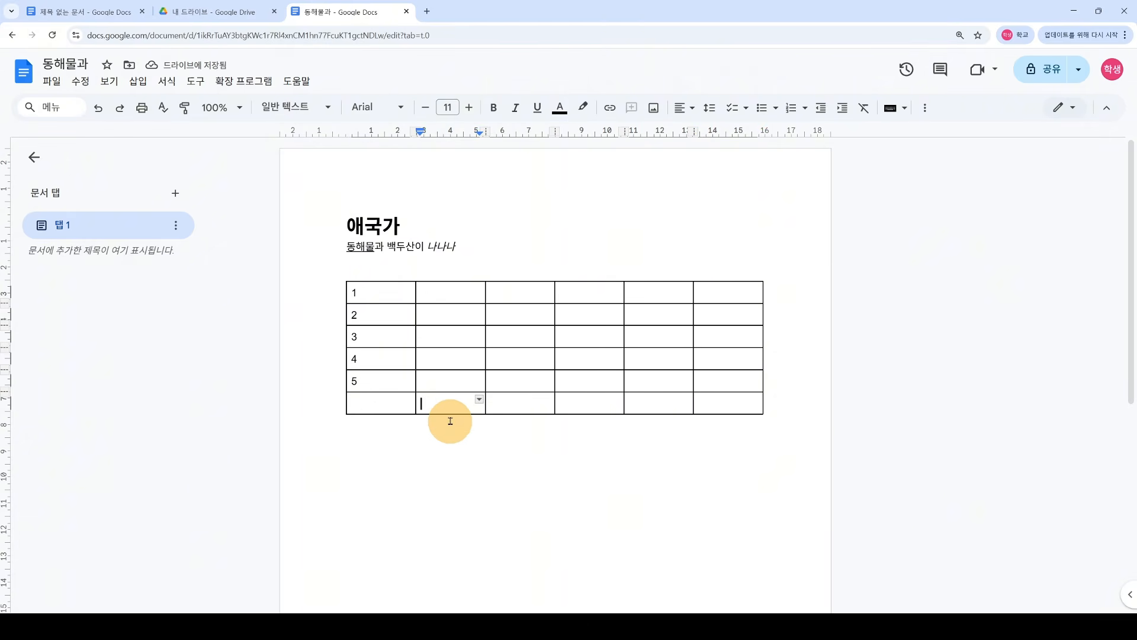
pyautogui.moveTo(388, 403); pyautogui.dragTo(713, 403)
pyautogui.click(416, 408)
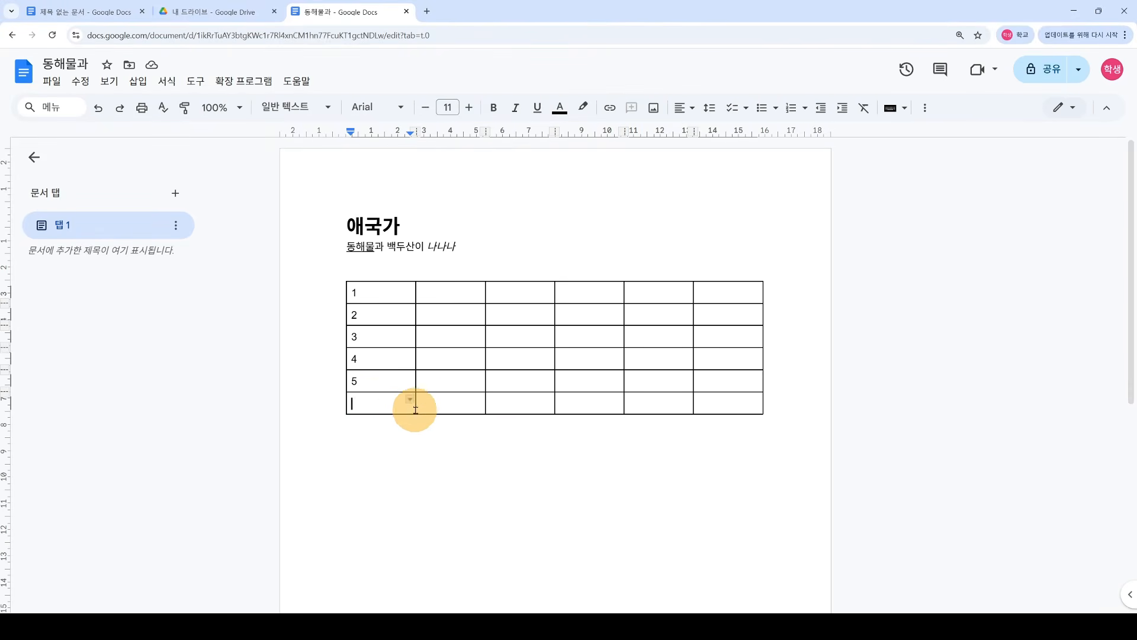
# Step: Delete the empty sixth row and clear stray characters typed into the first row
pyautogui.rightClick(389, 403)
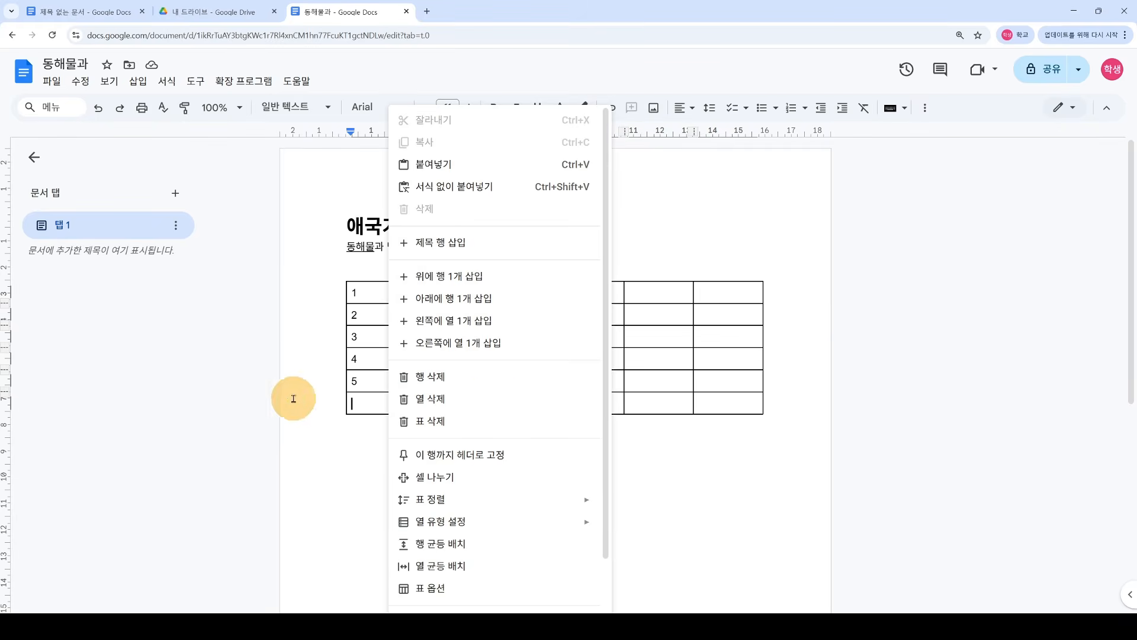
pyautogui.click(489, 376)
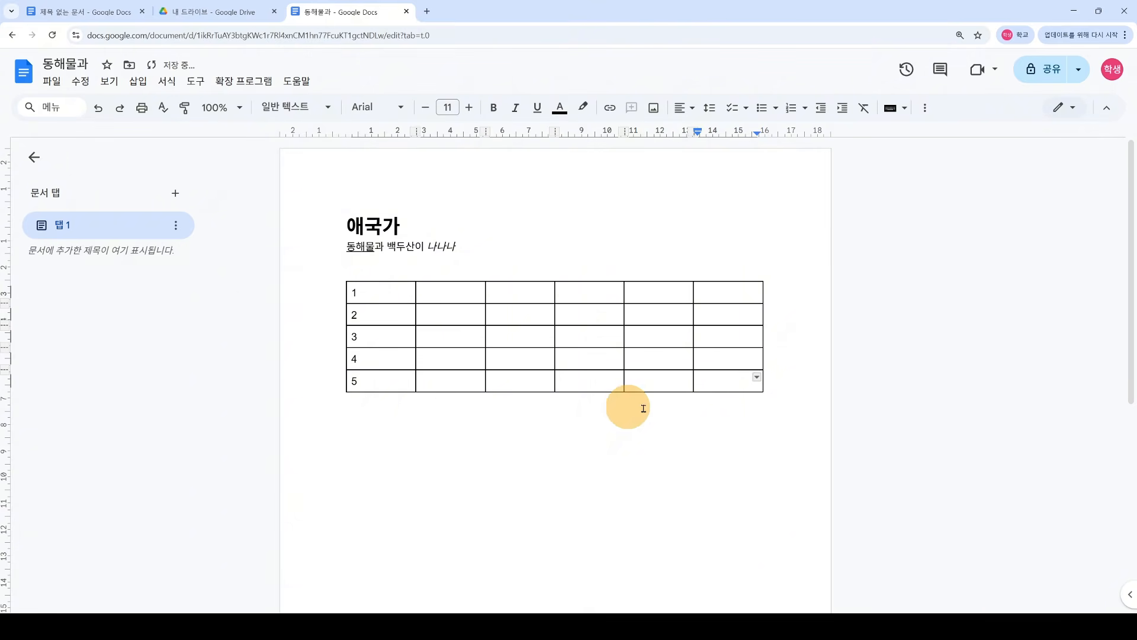
pyautogui.click(452, 292)
pyautogui.write('ㅁ')
pyautogui.press('Tab')
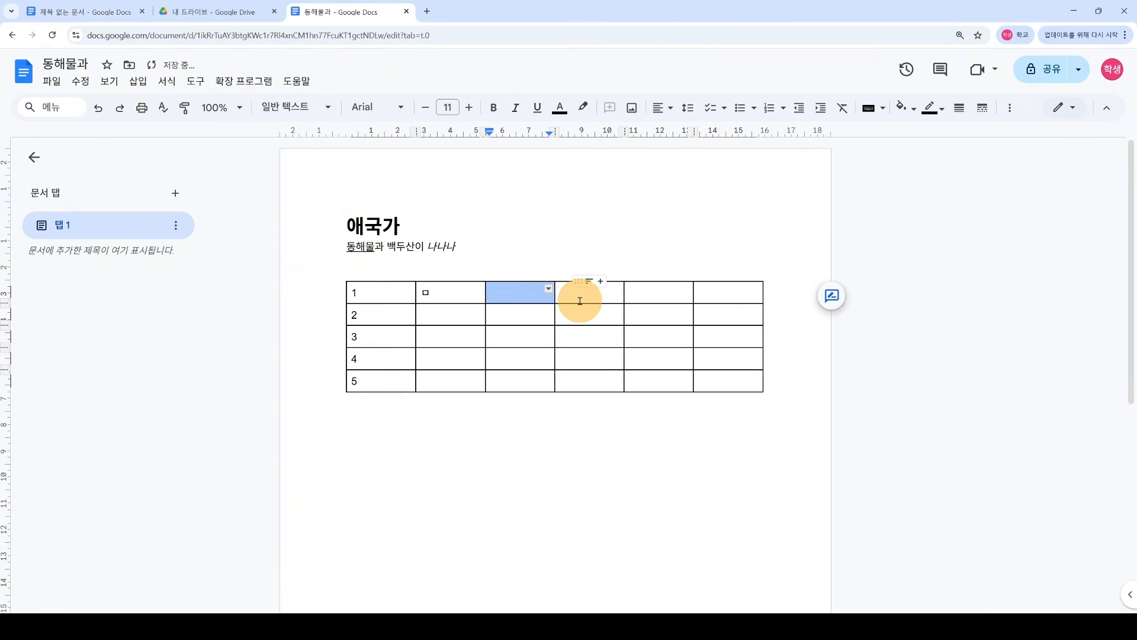
pyautogui.write('ㄴ')
pyautogui.press('BackSpace')
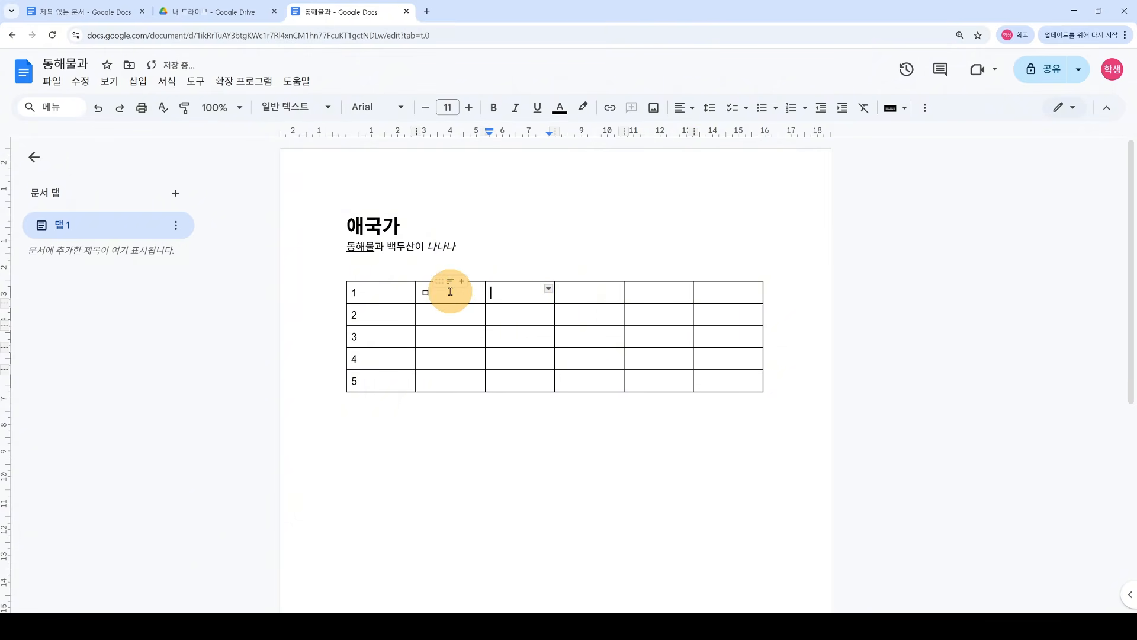
# Step: Delete the extra column 2, leaving a 5x5 table
pyautogui.click(448, 298)
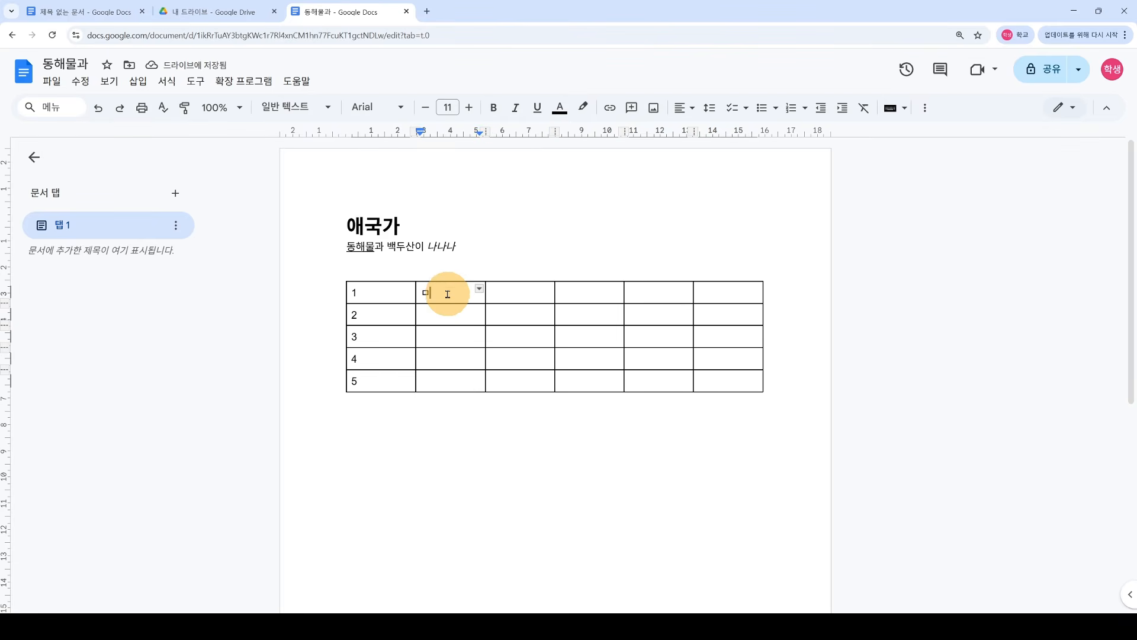
pyautogui.rightClick(456, 296)
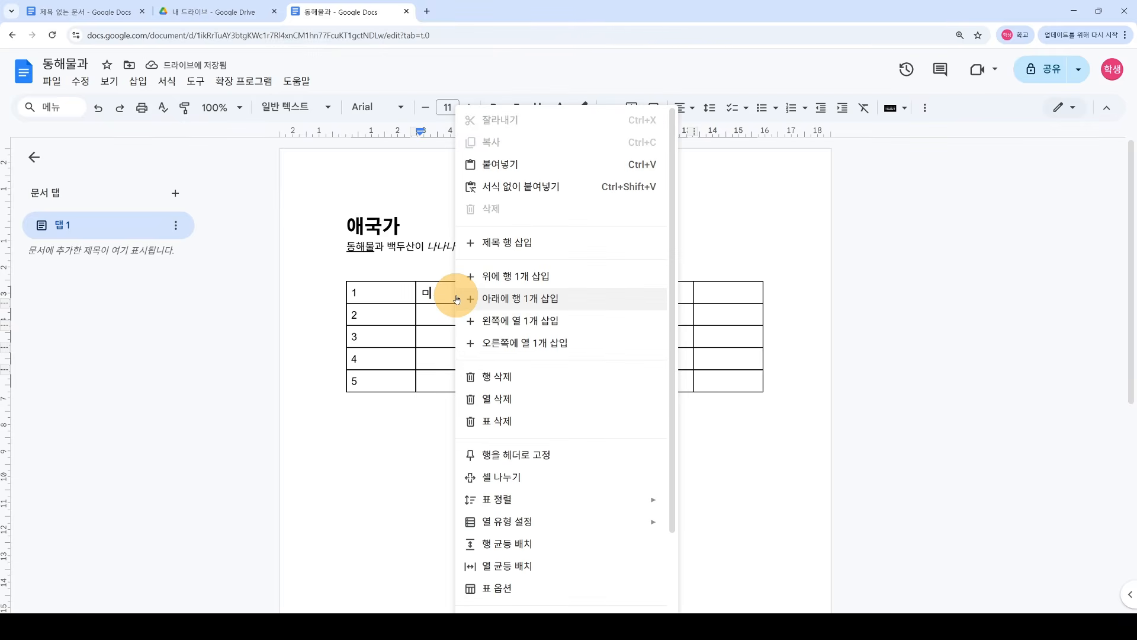
pyautogui.click(545, 399)
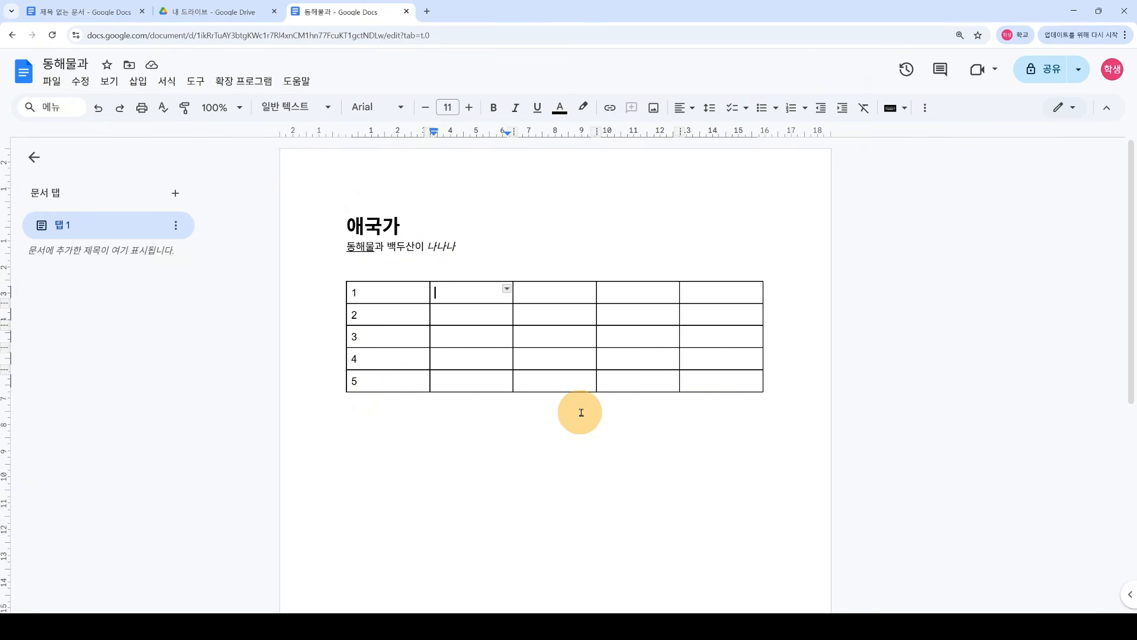
pyautogui.moveTo(345, 224); pyautogui.dragTo(754, 436)
pyautogui.click(754, 436)
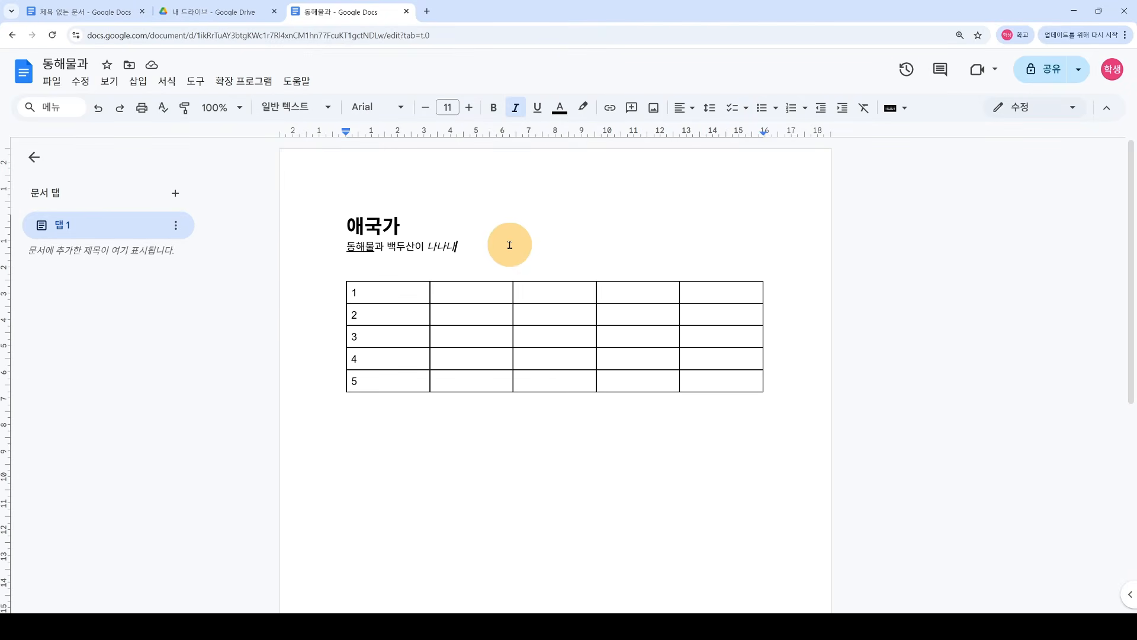
# Step: Download the document as the PDF file 동해물과.pdf
pyautogui.click(52, 81)
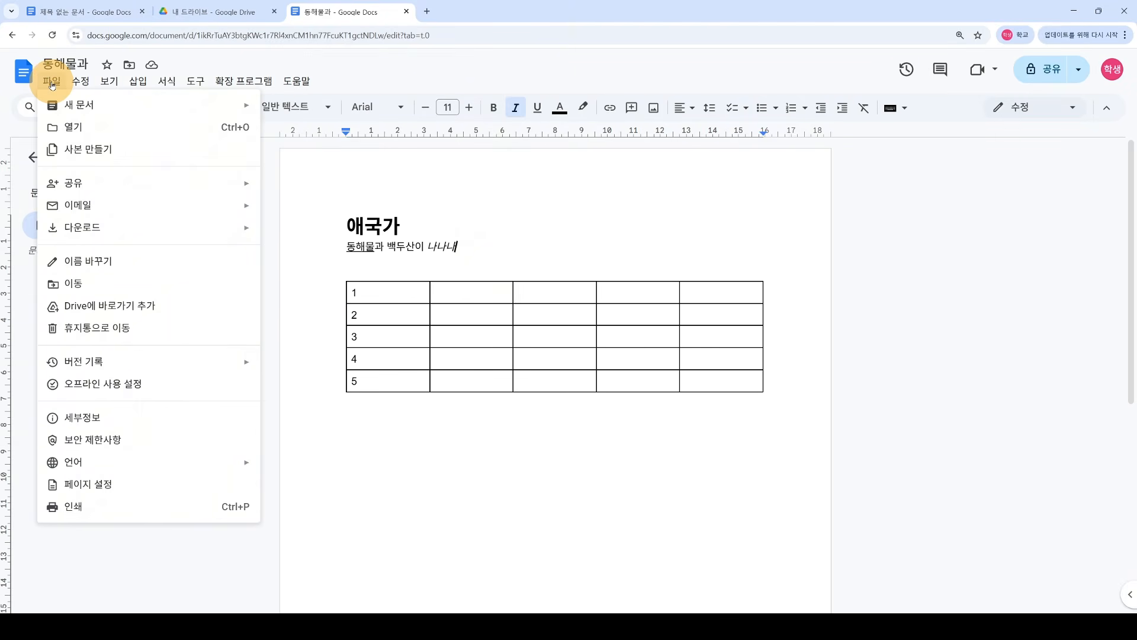
pyautogui.moveTo(134, 232)
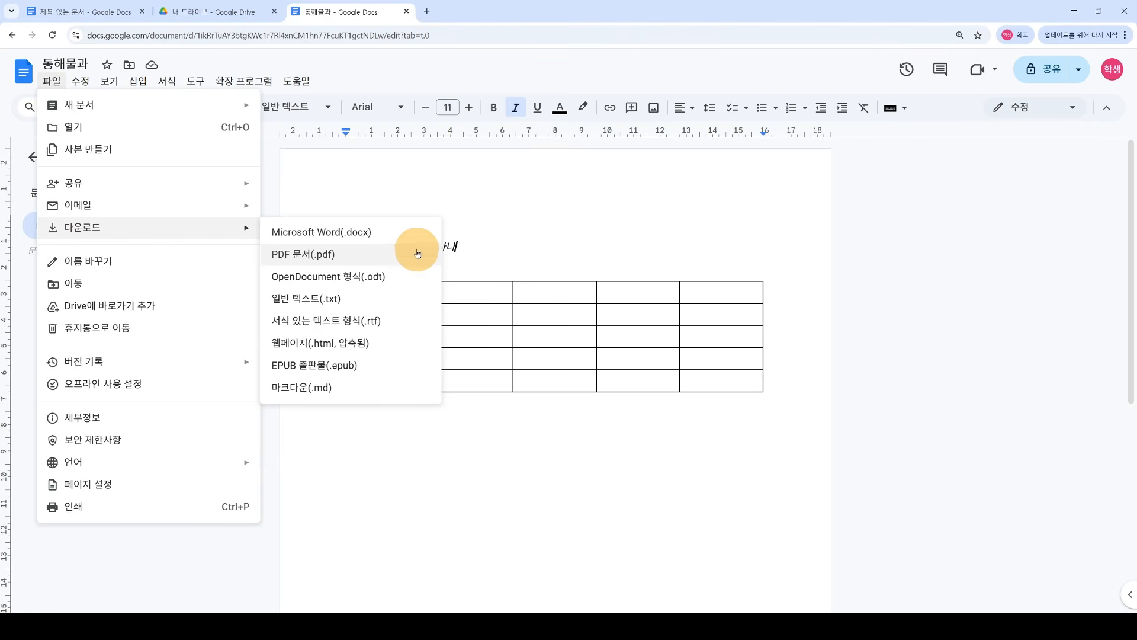
pyautogui.click(347, 256)
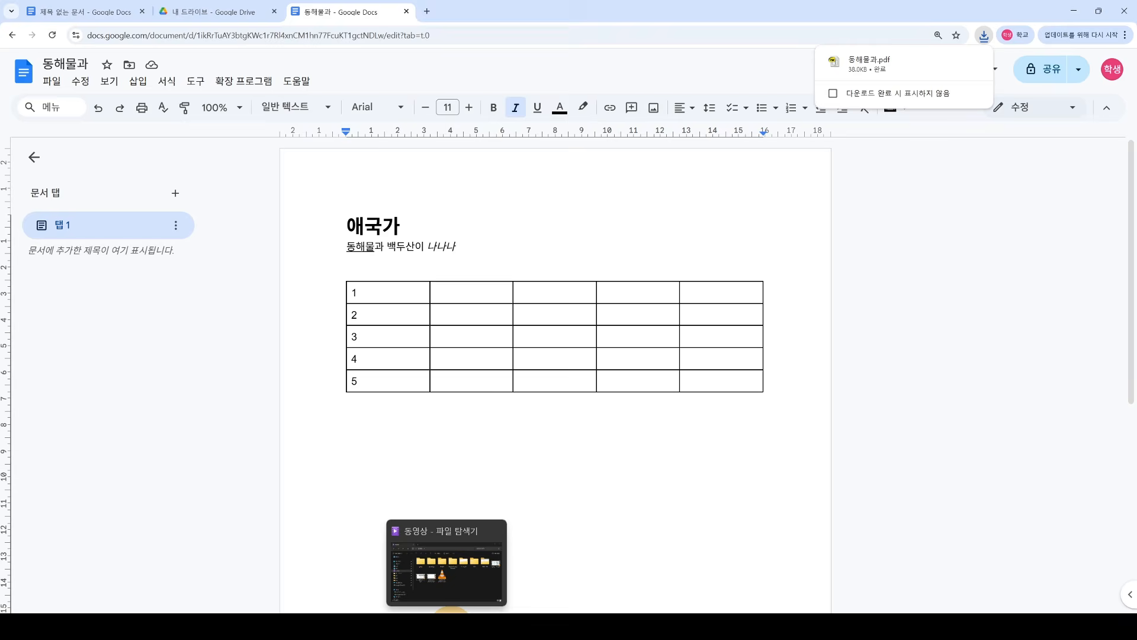
pyautogui.click(452, 624)
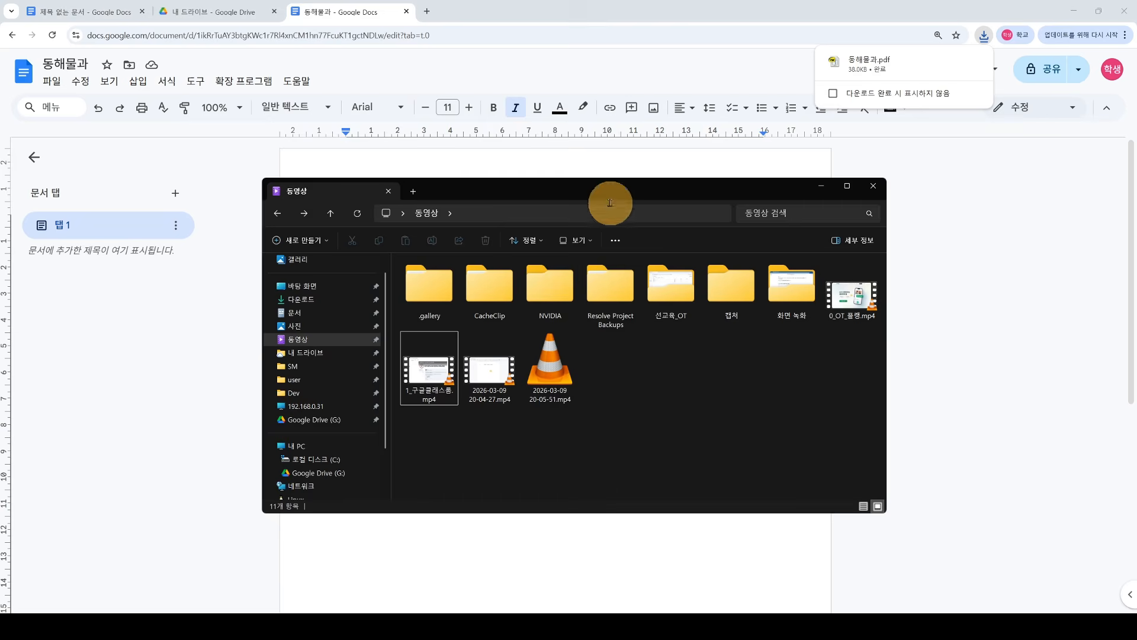
pyautogui.moveTo(612, 202); pyautogui.dragTo(1136, 202)
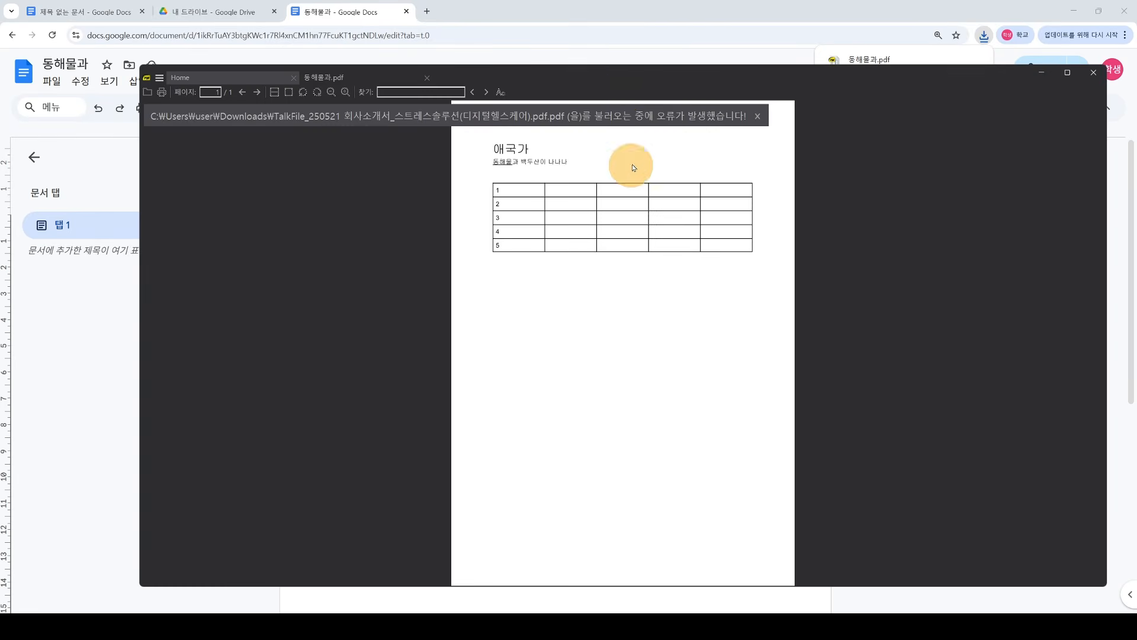
pyautogui.doubleClick(609, 75)
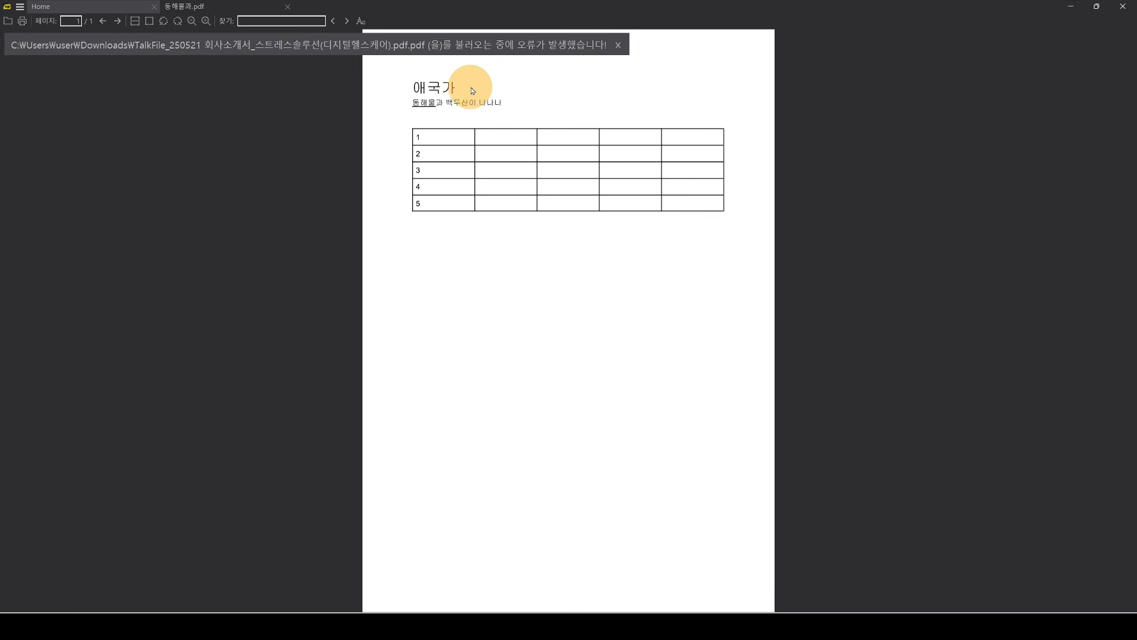
pyautogui.click(618, 45)
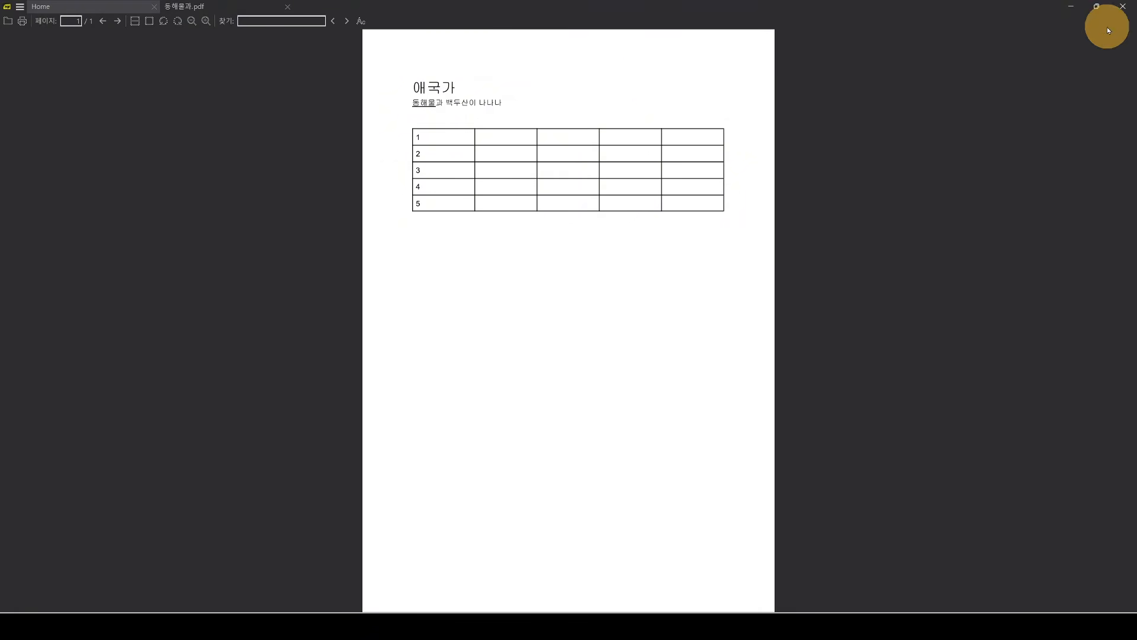
pyautogui.click(1122, 9)
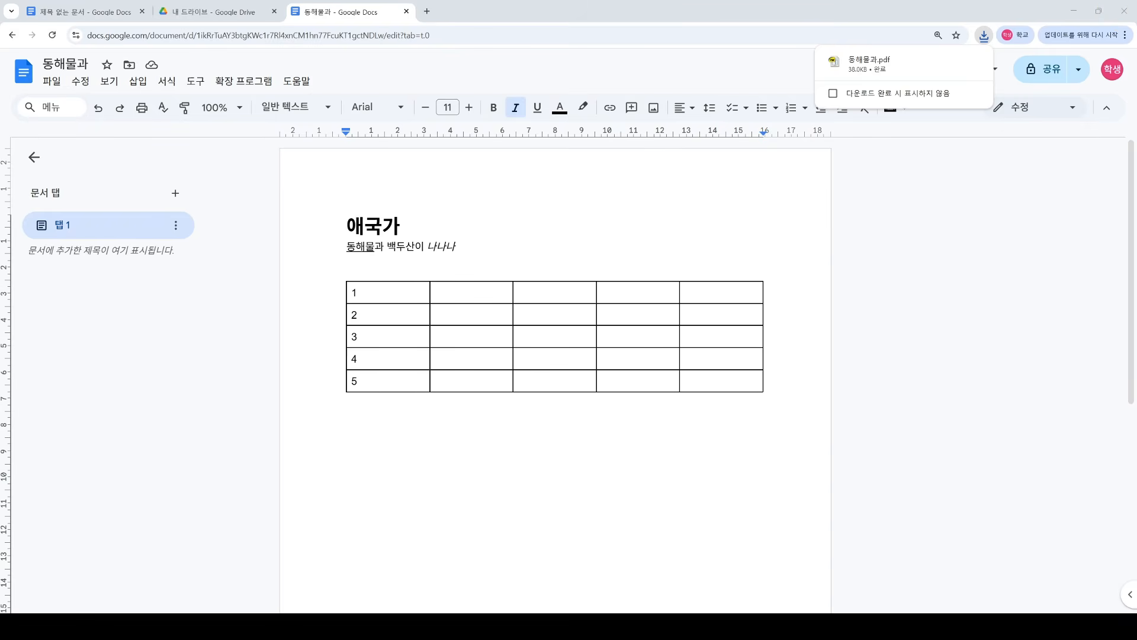
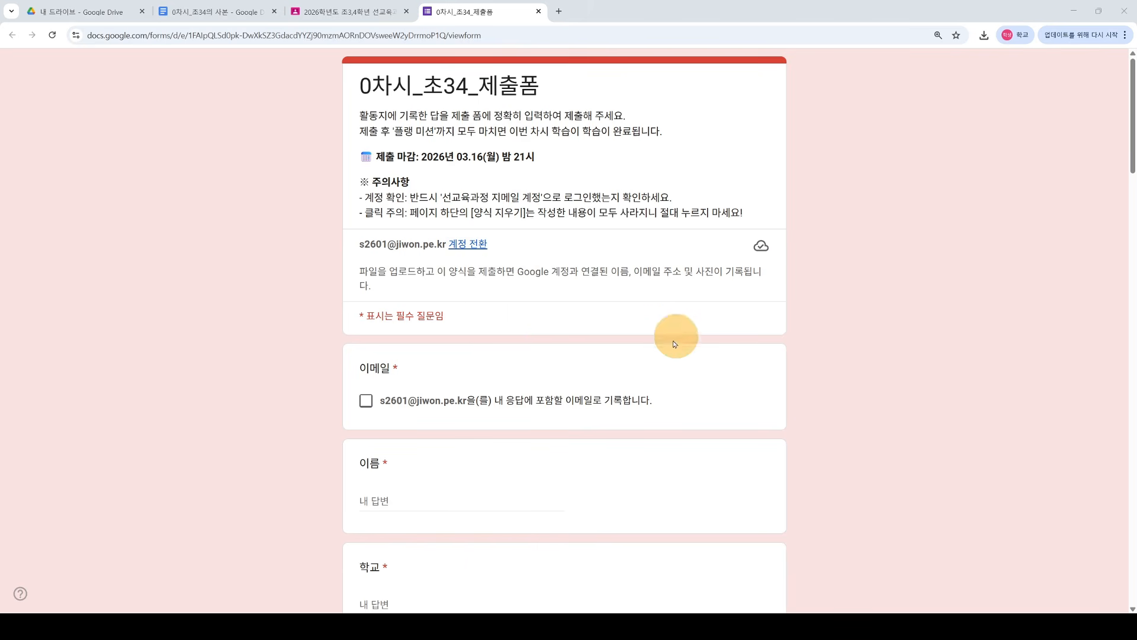
pyautogui.moveTo(478, 86); pyautogui.dragTo(549, 83)
pyautogui.click(549, 83)
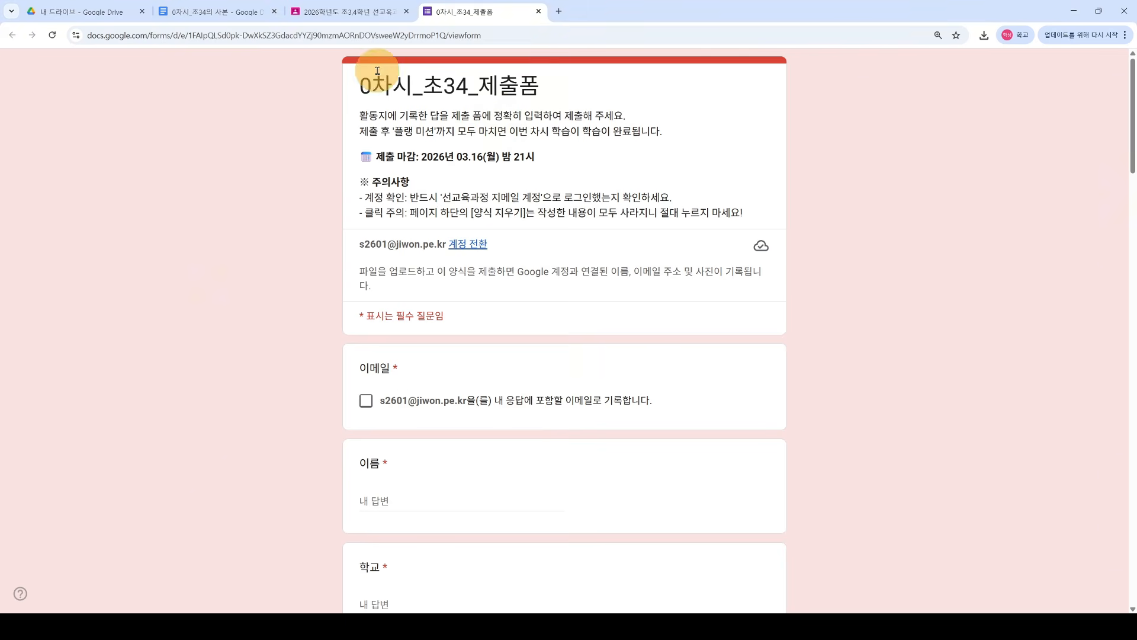
pyautogui.click(356, 15)
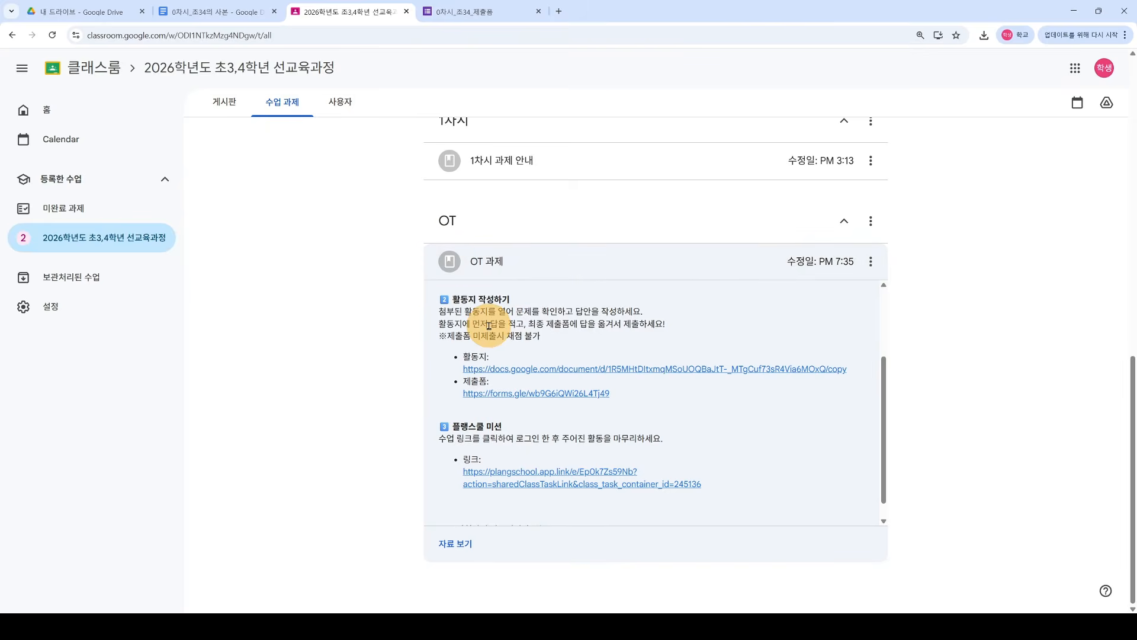
pyautogui.click(528, 396)
pyautogui.click(670, 11)
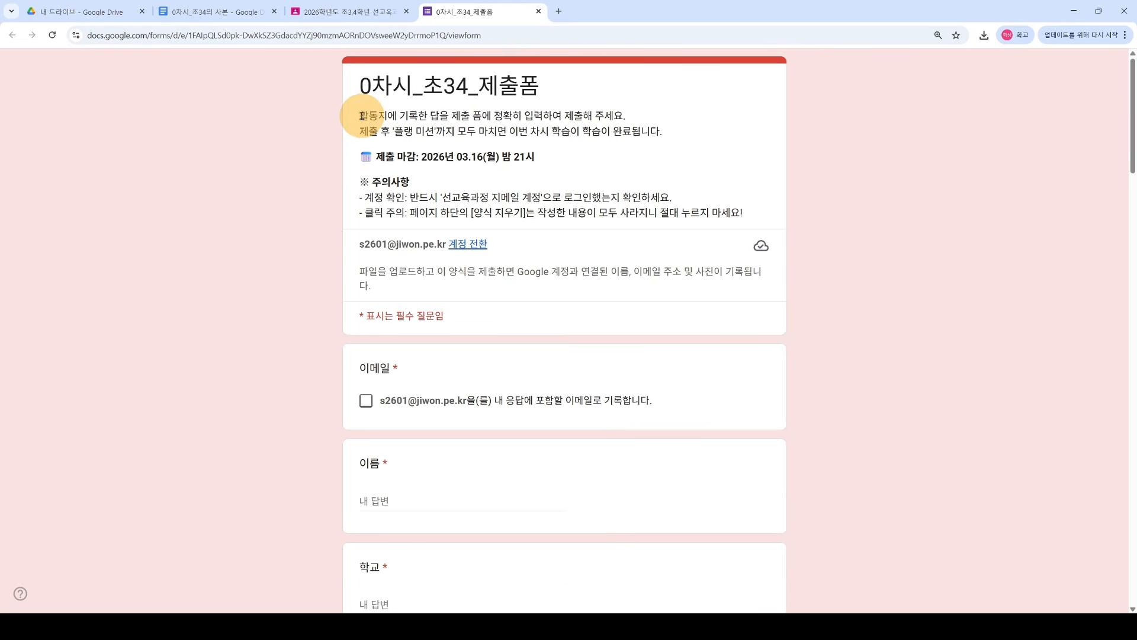
pyautogui.moveTo(360, 114); pyautogui.dragTo(751, 206)
pyautogui.click(849, 207)
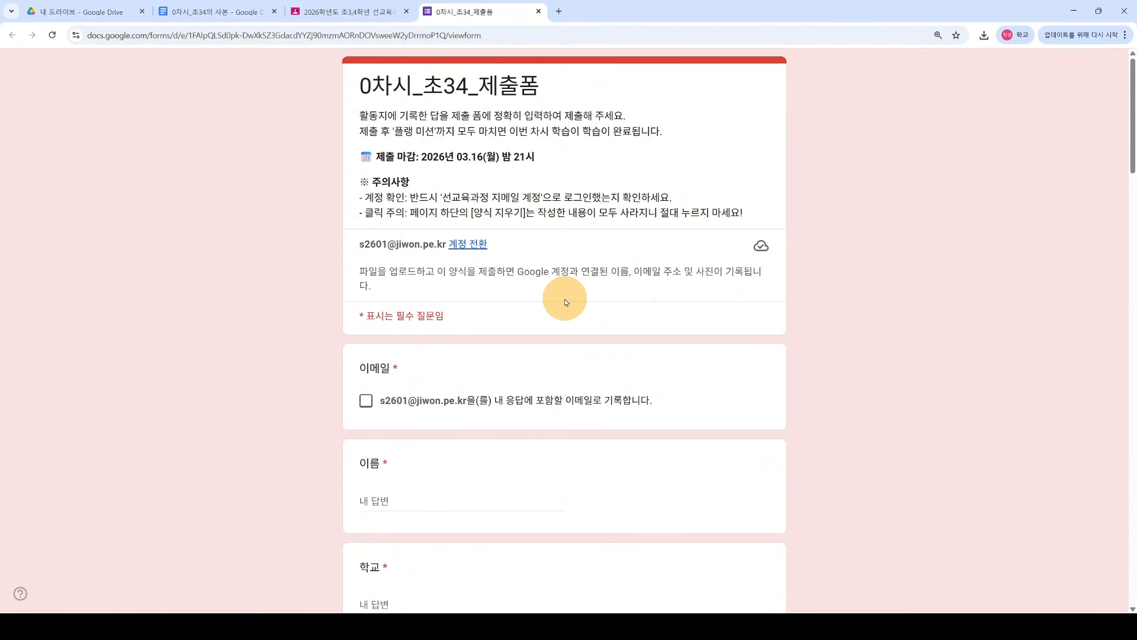
pyautogui.moveTo(366, 196); pyautogui.dragTo(402, 197)
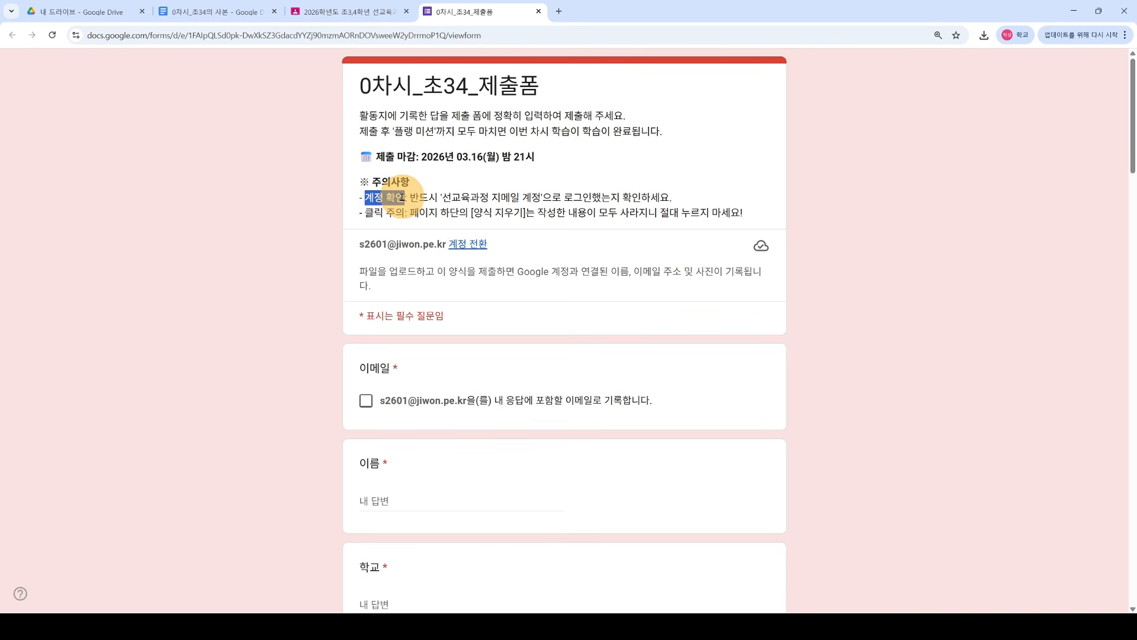
pyautogui.click(473, 200)
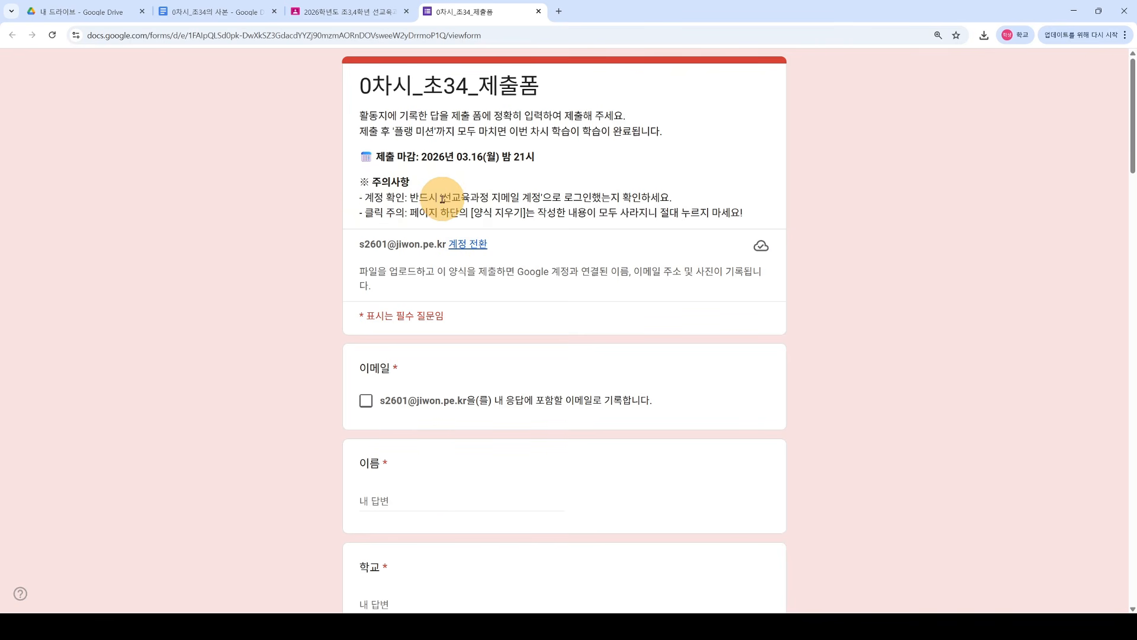
pyautogui.moveTo(468, 199); pyautogui.dragTo(545, 201)
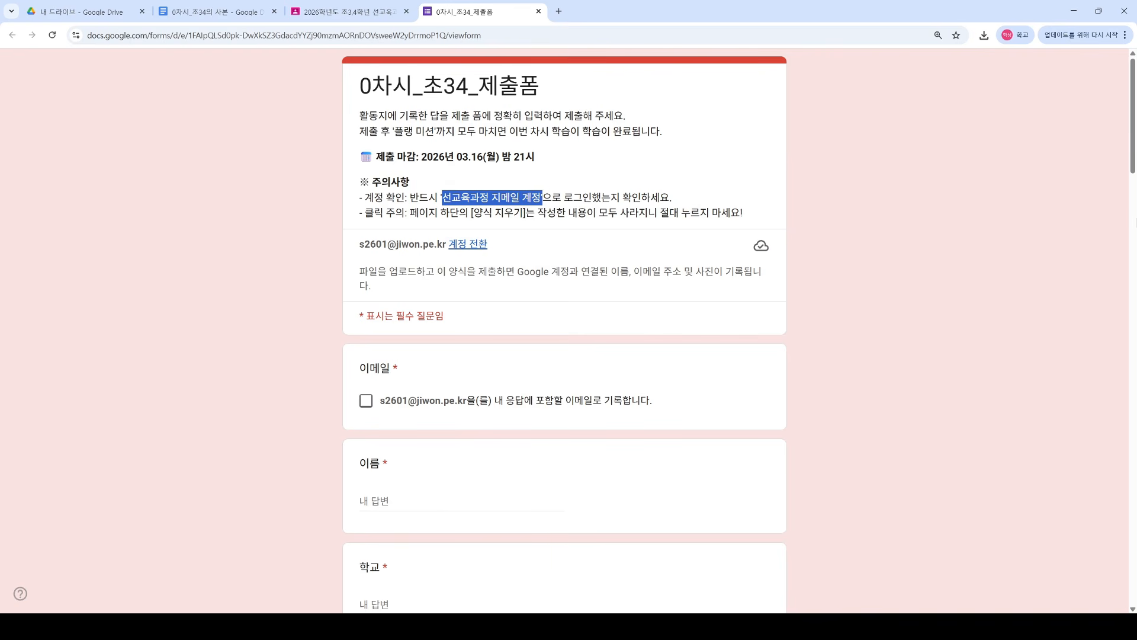
pyautogui.click(1016, 36)
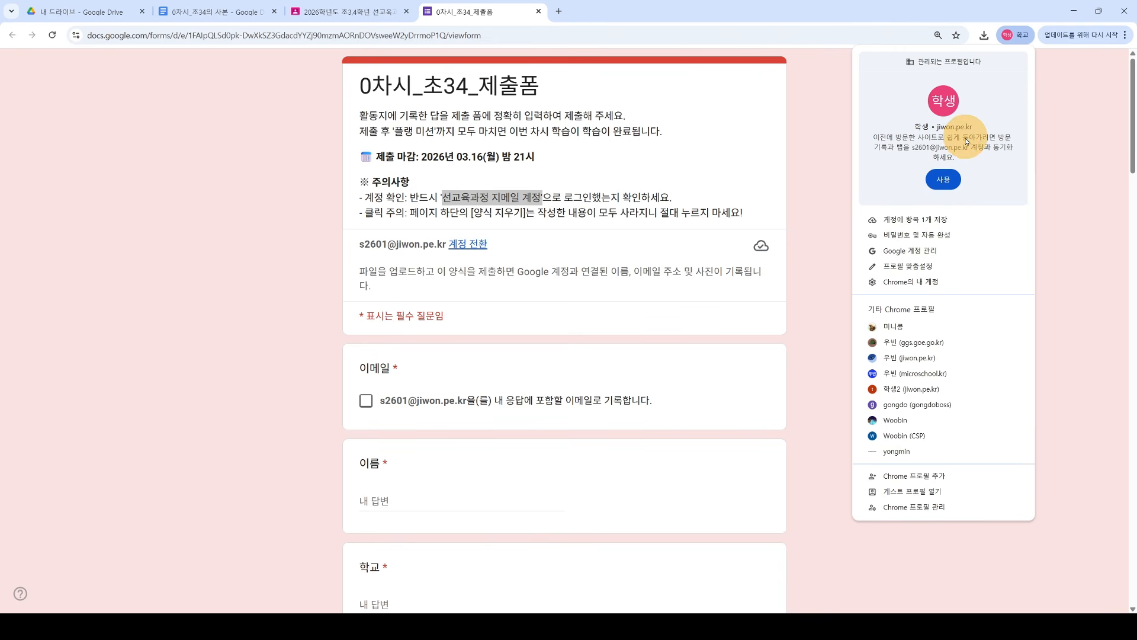
pyautogui.click(815, 179)
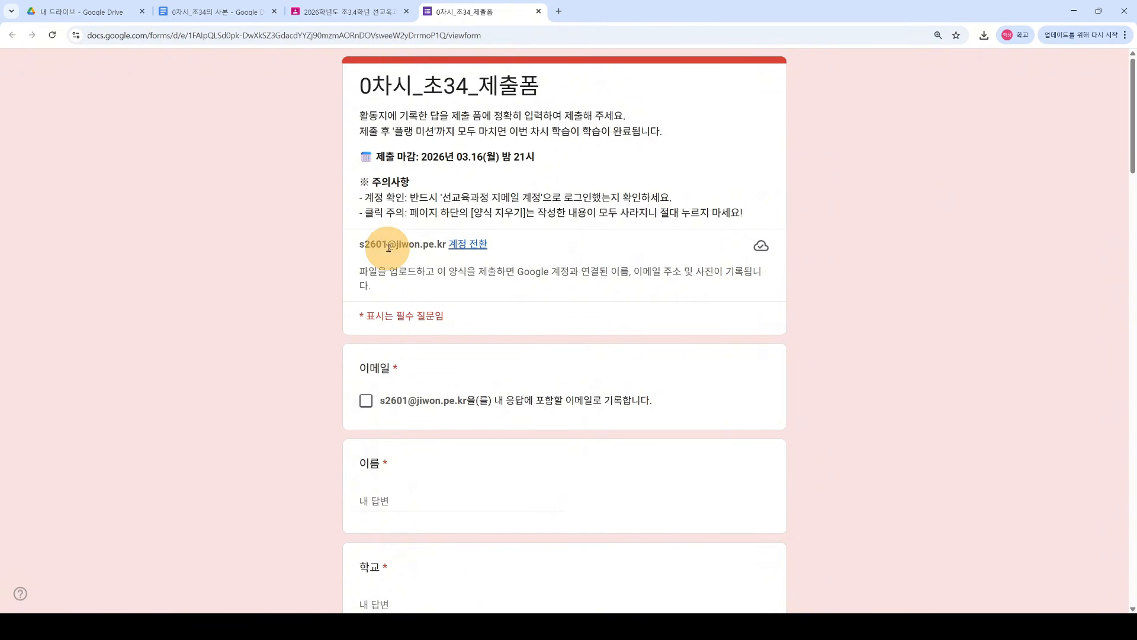
pyautogui.moveTo(361, 241); pyautogui.dragTo(449, 244)
pyautogui.click(292, 381)
pyautogui.scroll(-2, 304, 371)
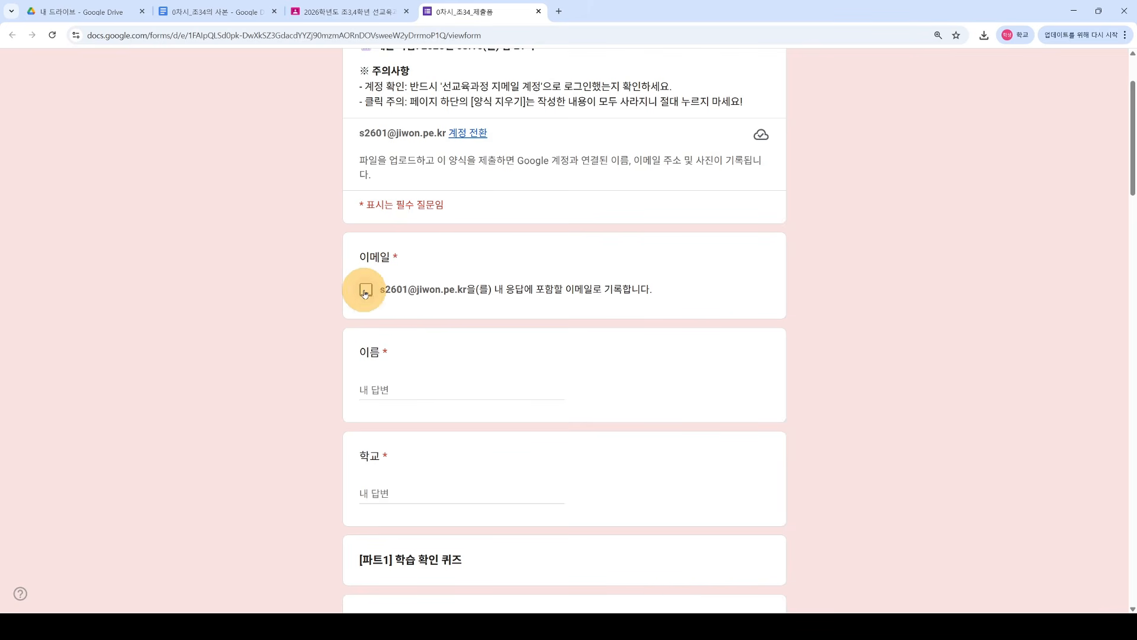
# Step: Tick the record-email box, then enter the student's name under 이름 and 서울초등학교 under 학교
pyautogui.click(366, 283)
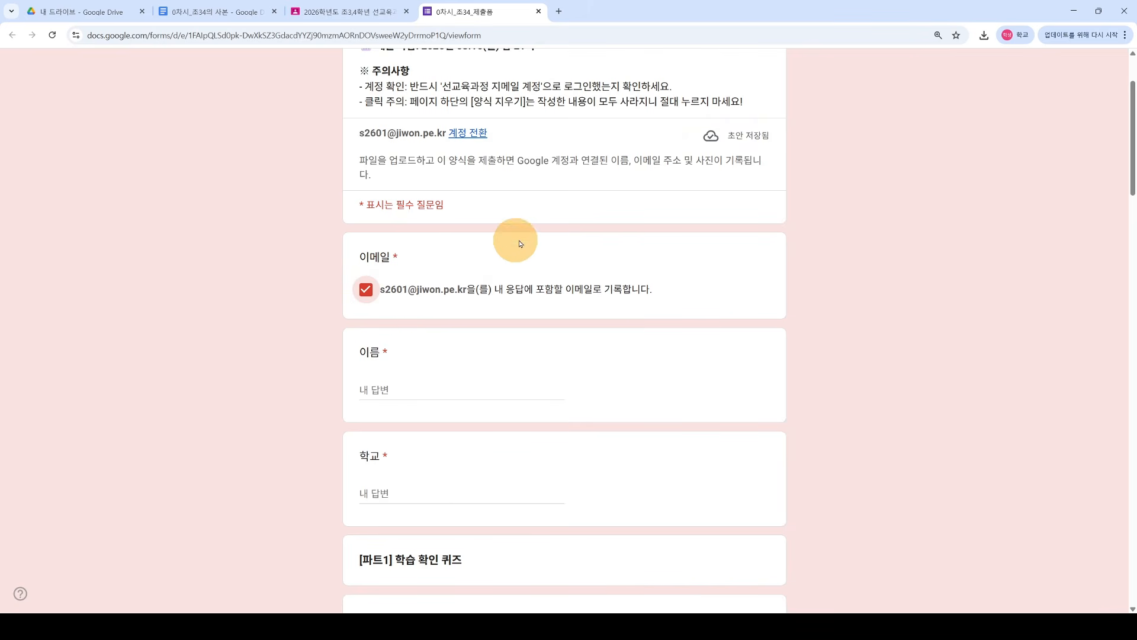
pyautogui.scroll(-1, 489, 322)
pyautogui.click(403, 335)
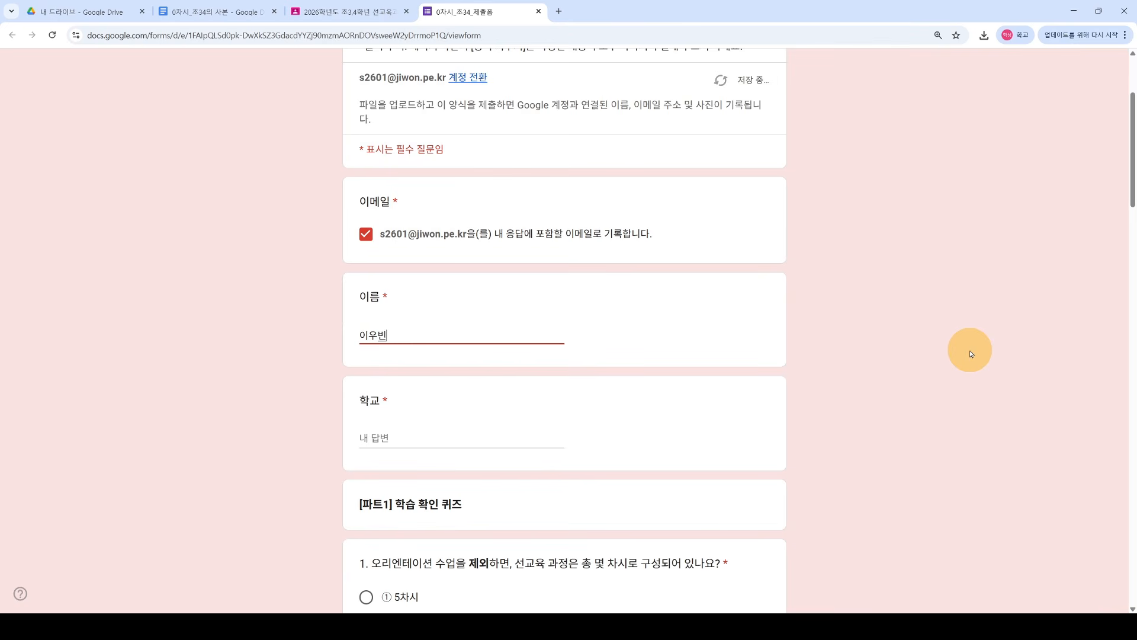
pyautogui.scroll(-1, 592, 367)
pyautogui.click(406, 380)
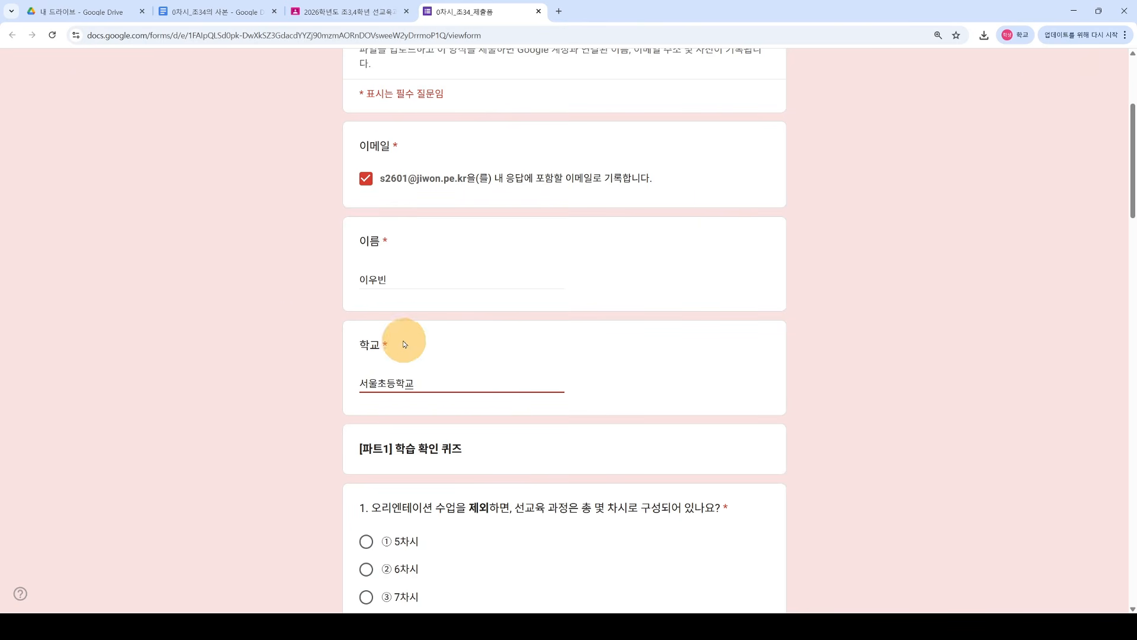
pyautogui.scroll(-2, 395, 332)
pyautogui.scroll(-2, 421, 351)
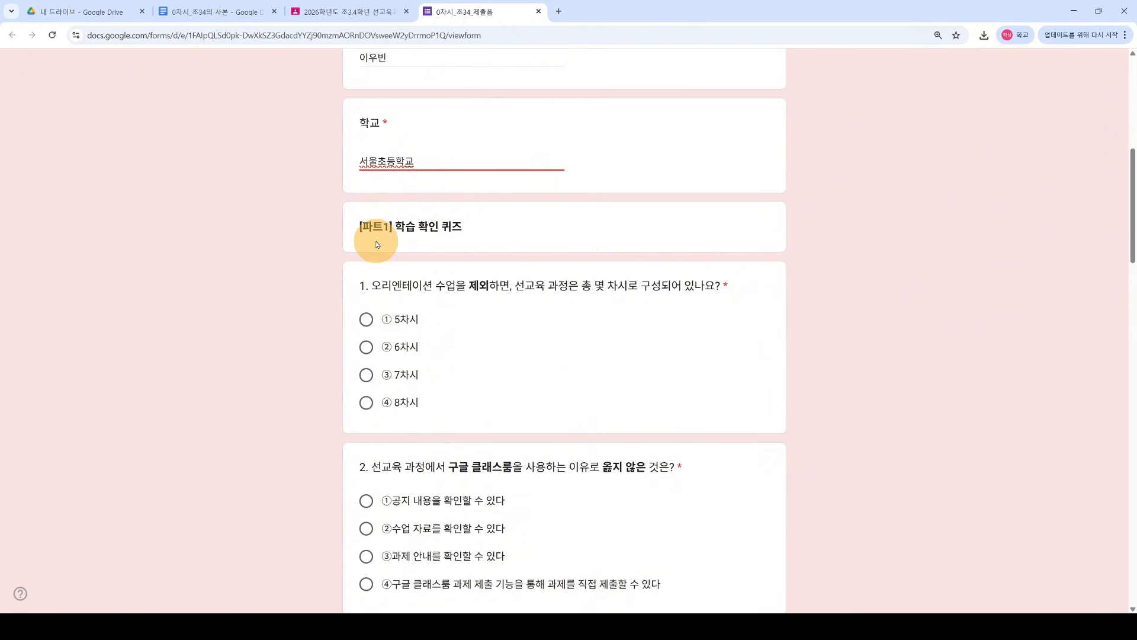
# Step: Check the answers in the Docs worksheet, then answer Q1 ① 5차시, Q2 ② and Q3 ④
pyautogui.click(227, 18)
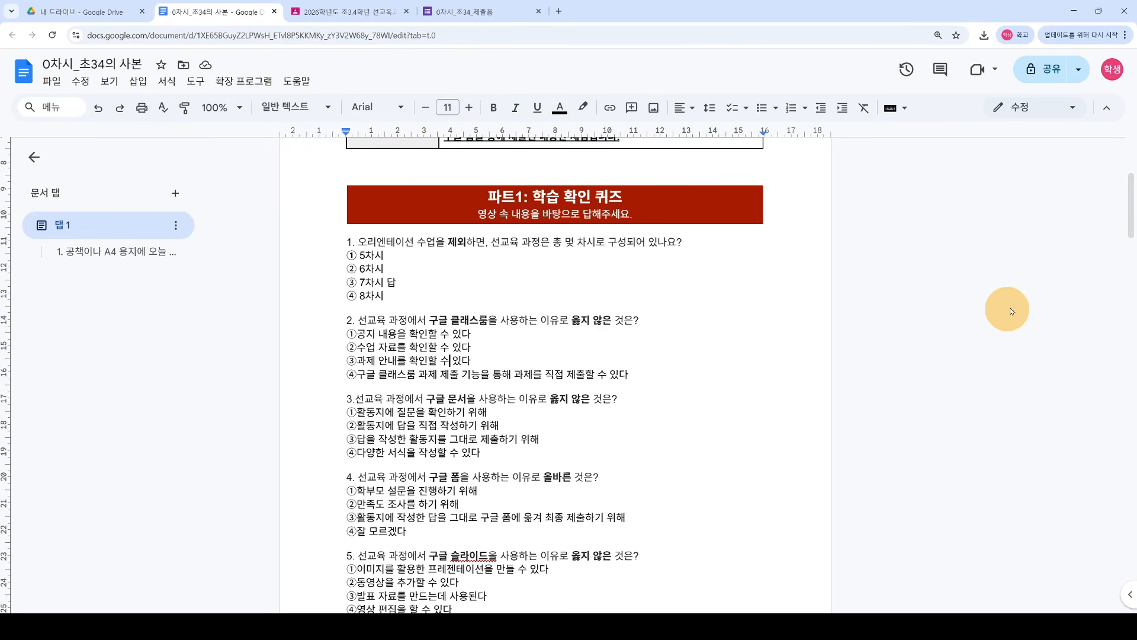
pyautogui.moveTo(1125, 215); pyautogui.dragTo(1113, 291)
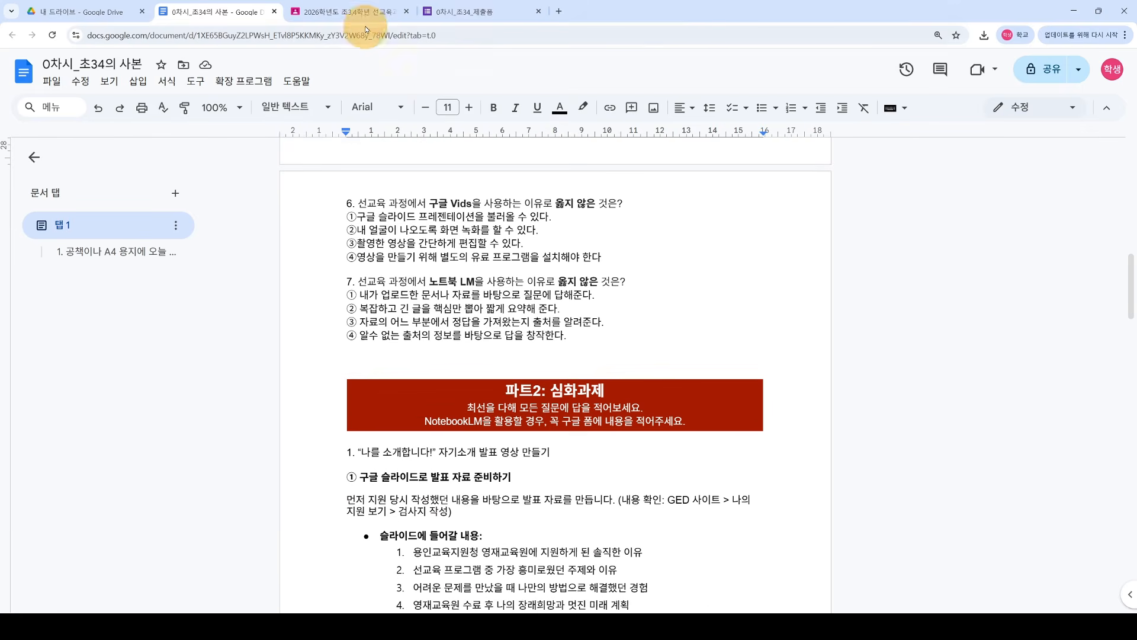
pyautogui.click(468, 13)
pyautogui.click(366, 320)
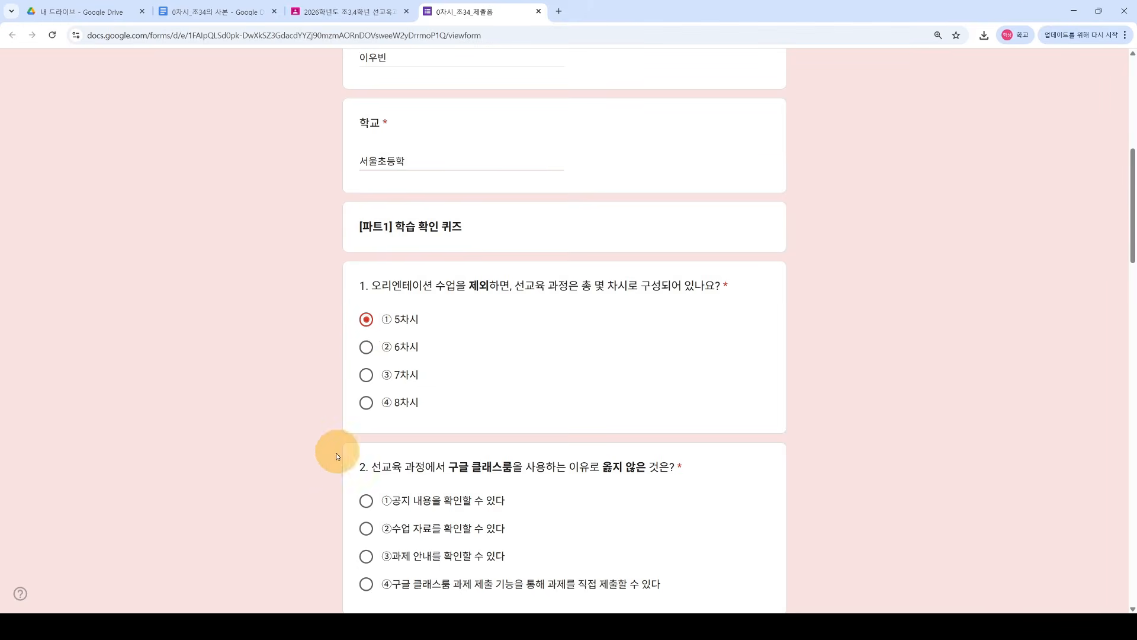
pyautogui.scroll(-2, 329, 457)
pyautogui.click(366, 417)
pyautogui.scroll(-4, 367, 420)
pyautogui.click(366, 431)
# Step: Answer Q4 ③, Q5 ③ and Q6 ②, then return to the top of the form
pyautogui.scroll(-1, 367, 431)
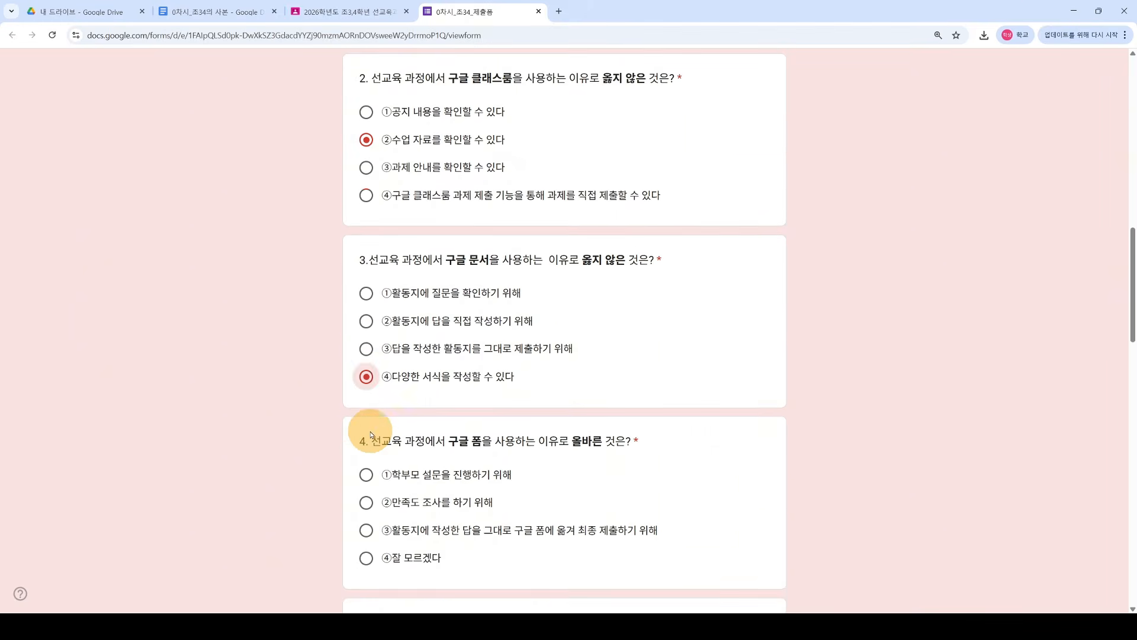
pyautogui.scroll(-2, 332, 533)
pyautogui.click(366, 417)
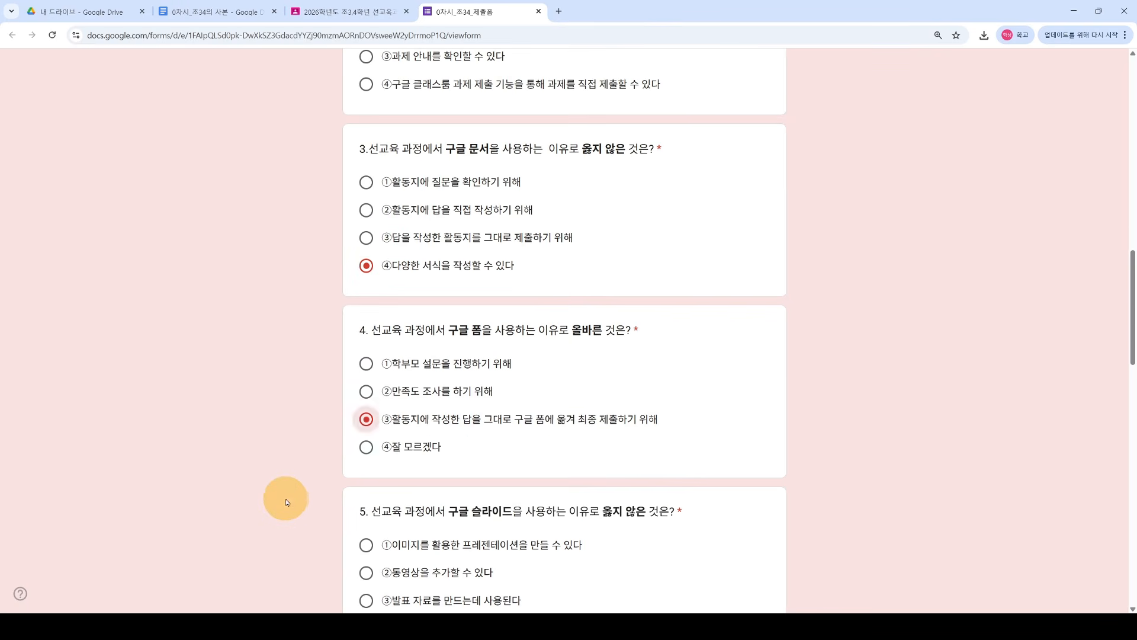
pyautogui.scroll(-1, 296, 501)
pyautogui.scroll(-2, 296, 504)
pyautogui.click(363, 432)
pyautogui.scroll(-2, 355, 462)
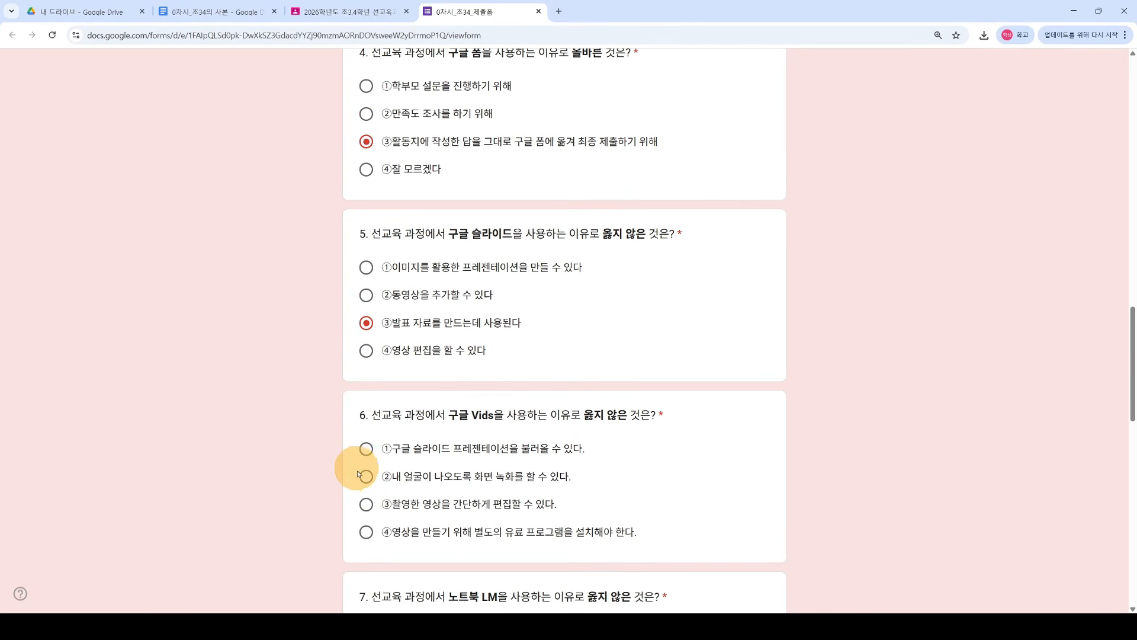
pyautogui.click(366, 477)
pyautogui.scroll(-3, 357, 488)
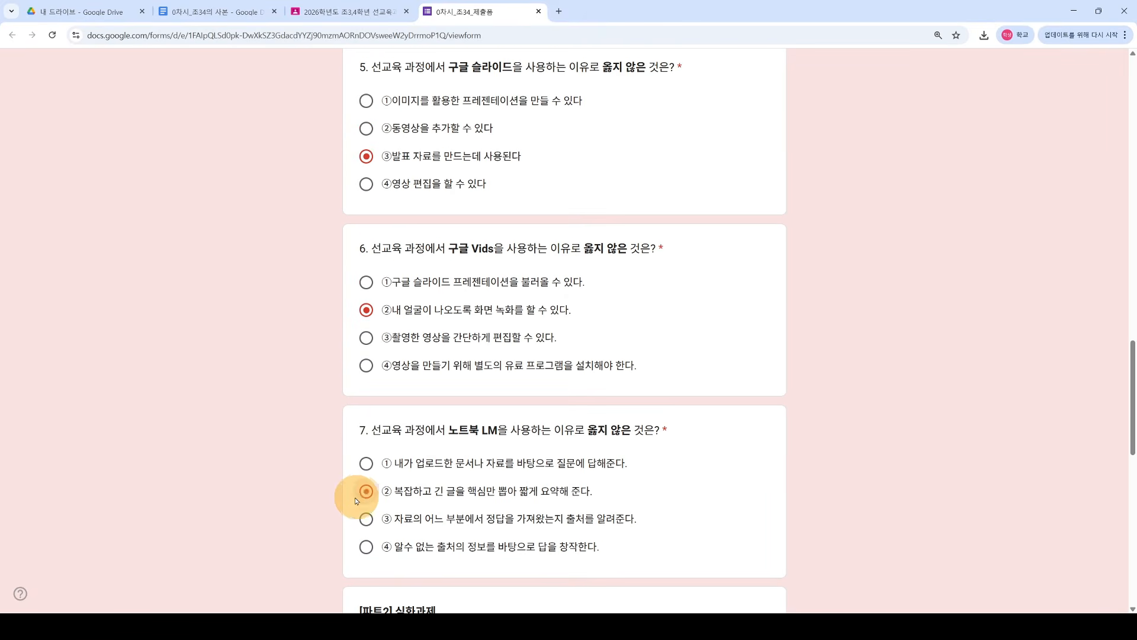
pyautogui.scroll(-5, 355, 500)
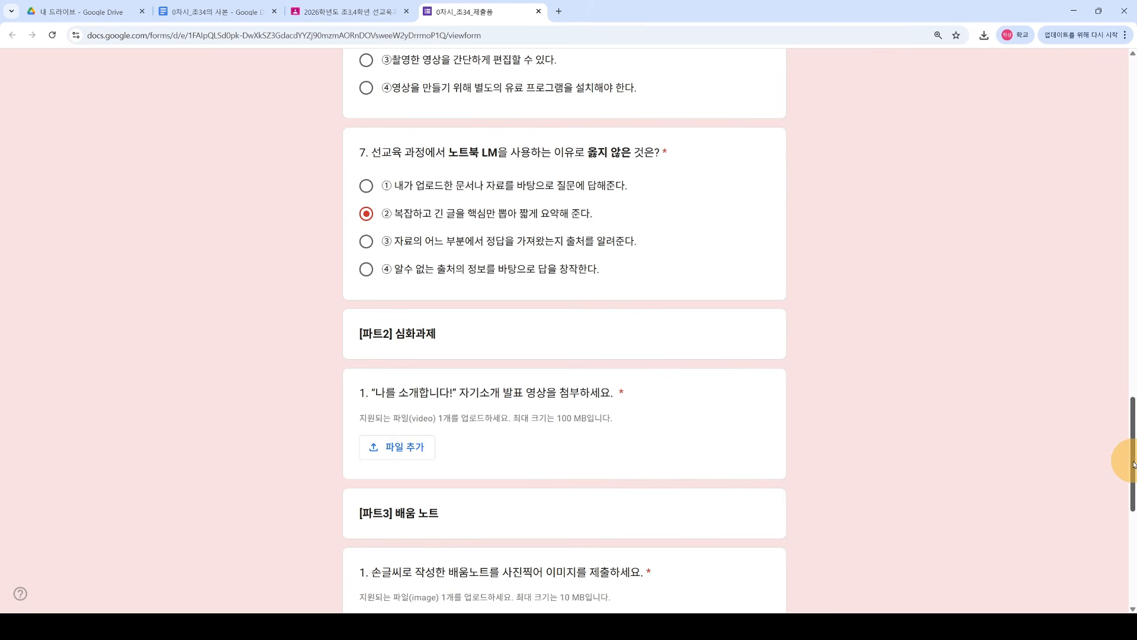
pyautogui.scroll(1, 1133, 464)
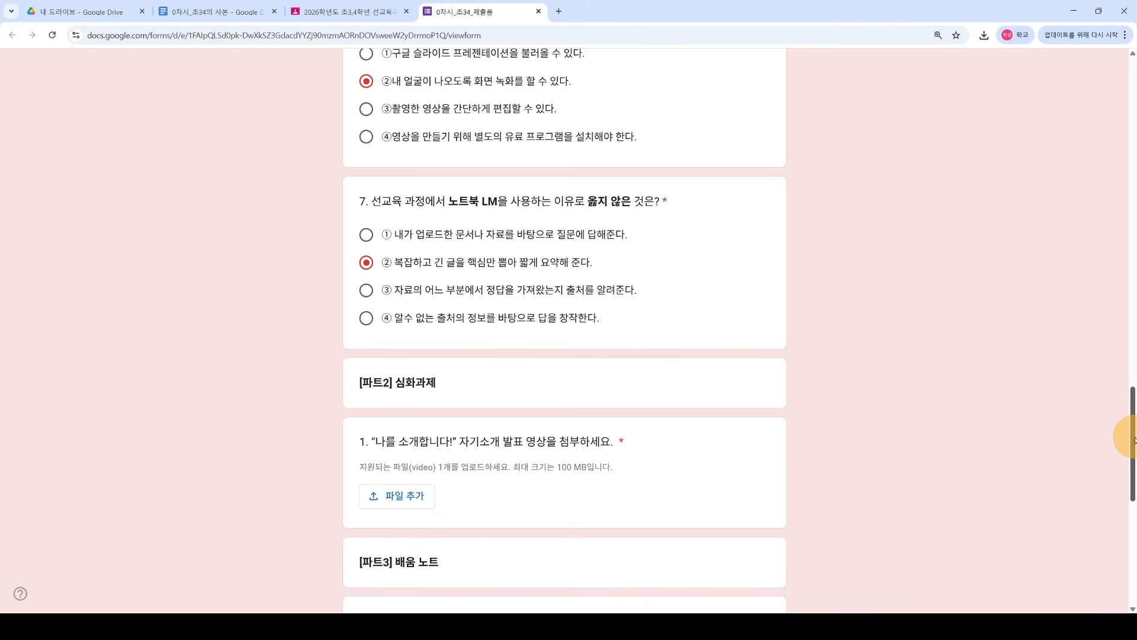
pyautogui.moveTo(1128, 443); pyautogui.dragTo(1110, 107)
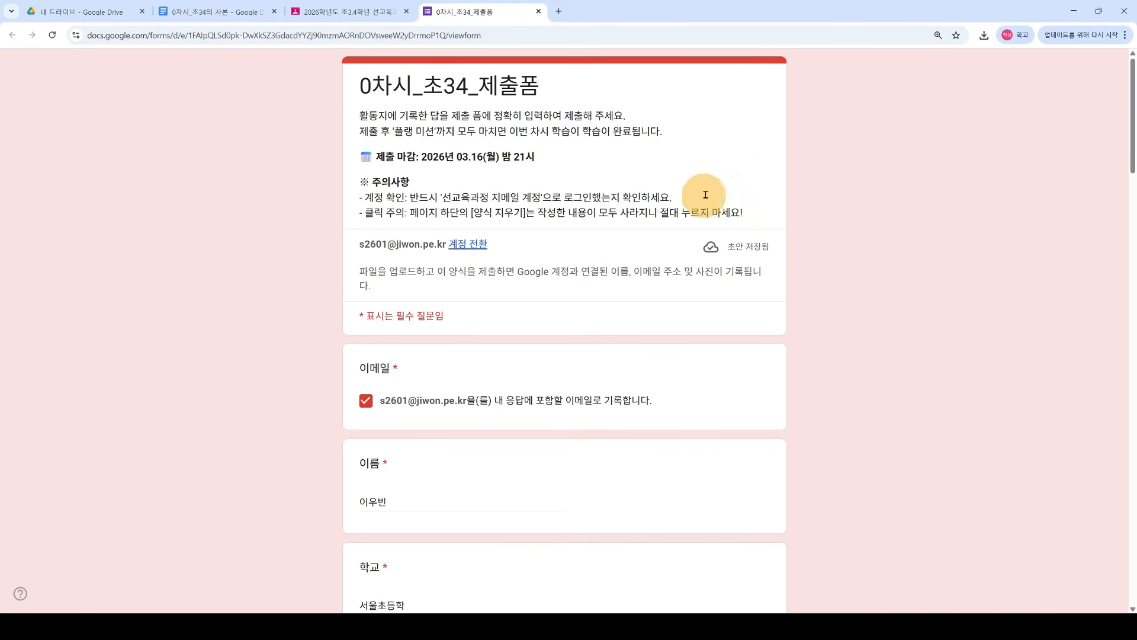
# Step: Close the form tab, reopen the 제출폼 link from the Classroom OT assignment, and scroll to Part 2
pyautogui.scroll(-20, 541, 464)
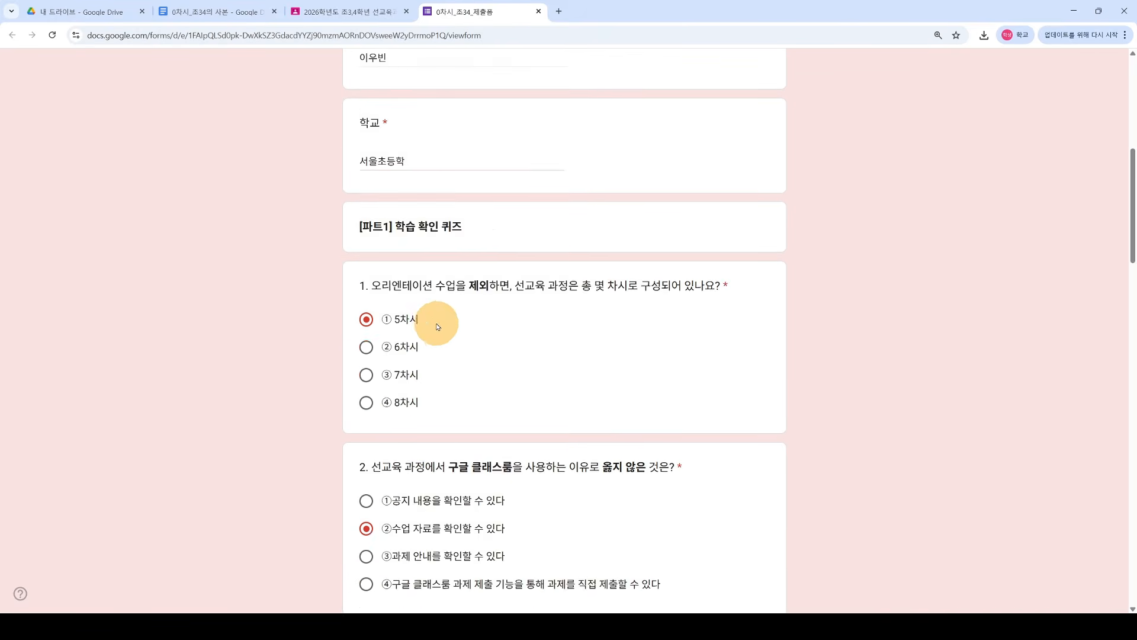
pyautogui.scroll(-7, 387, 416)
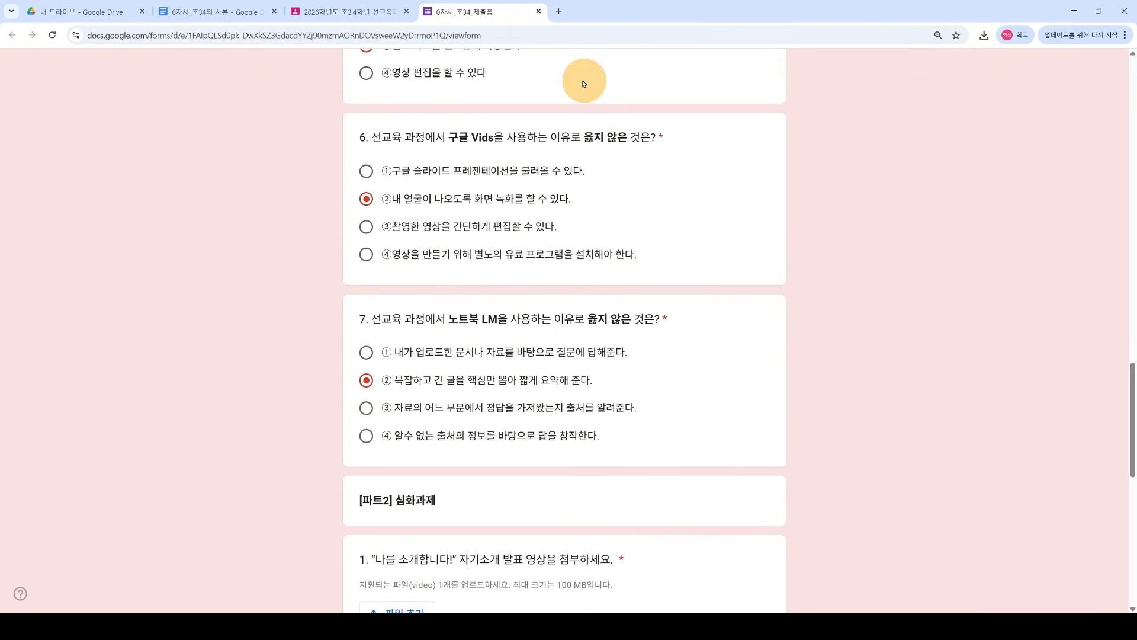
pyautogui.click(538, 11)
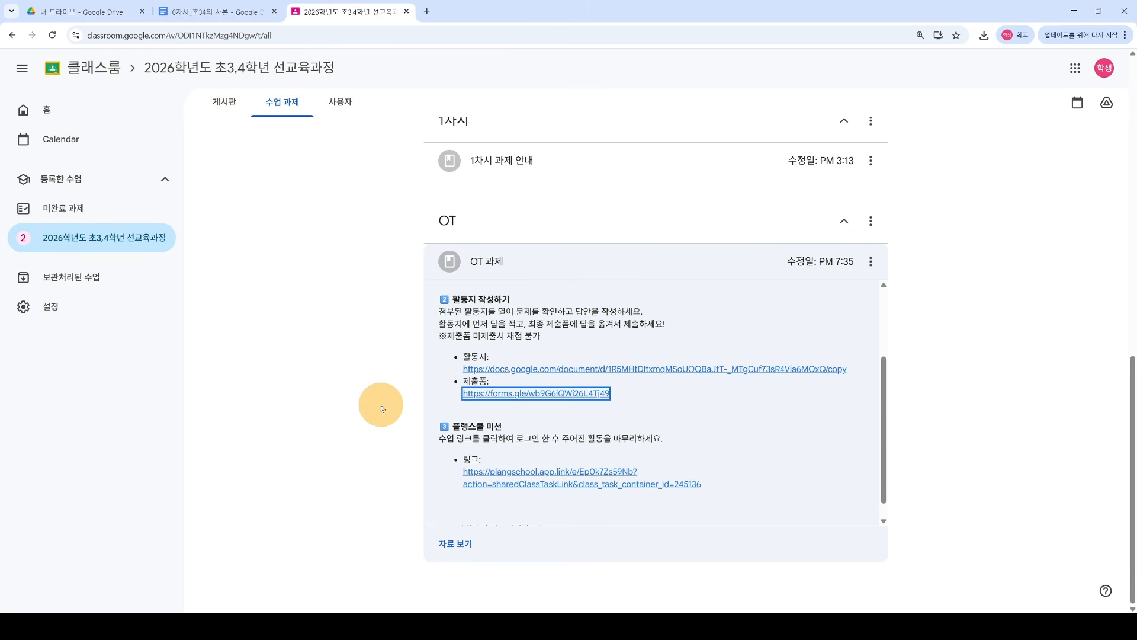
pyautogui.click(520, 393)
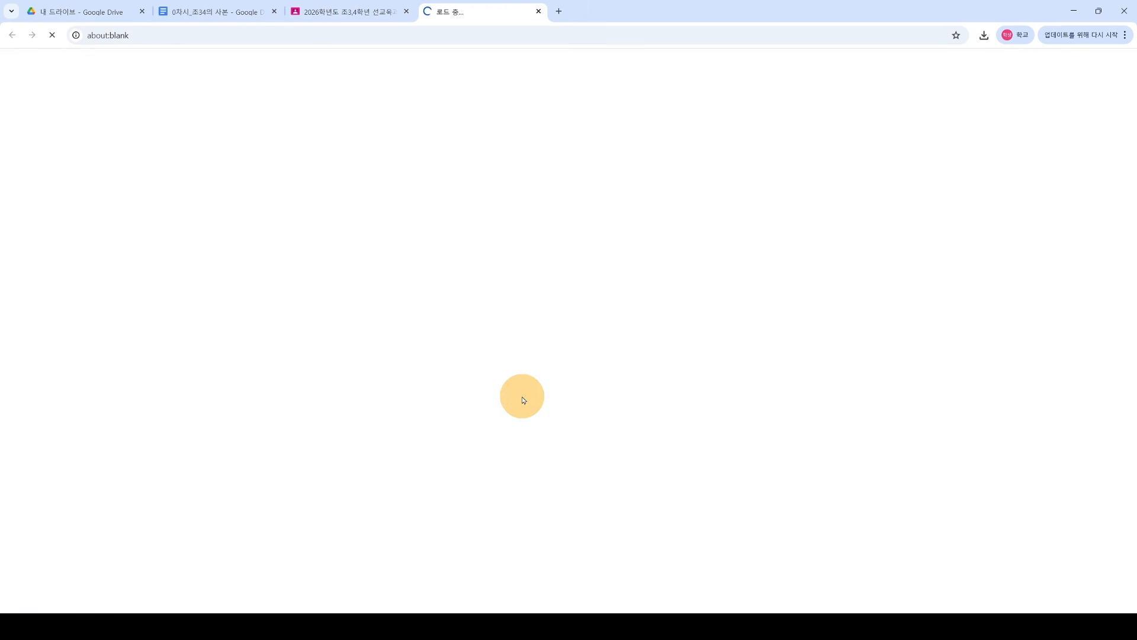
pyautogui.scroll(-4, 373, 414)
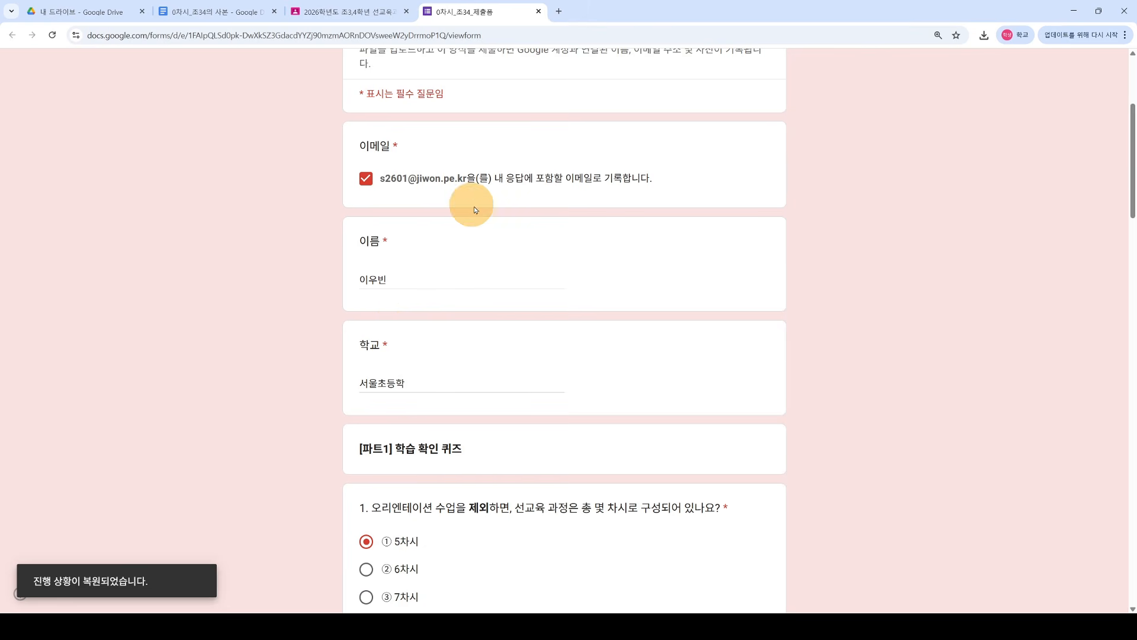
pyautogui.scroll(-13, 459, 393)
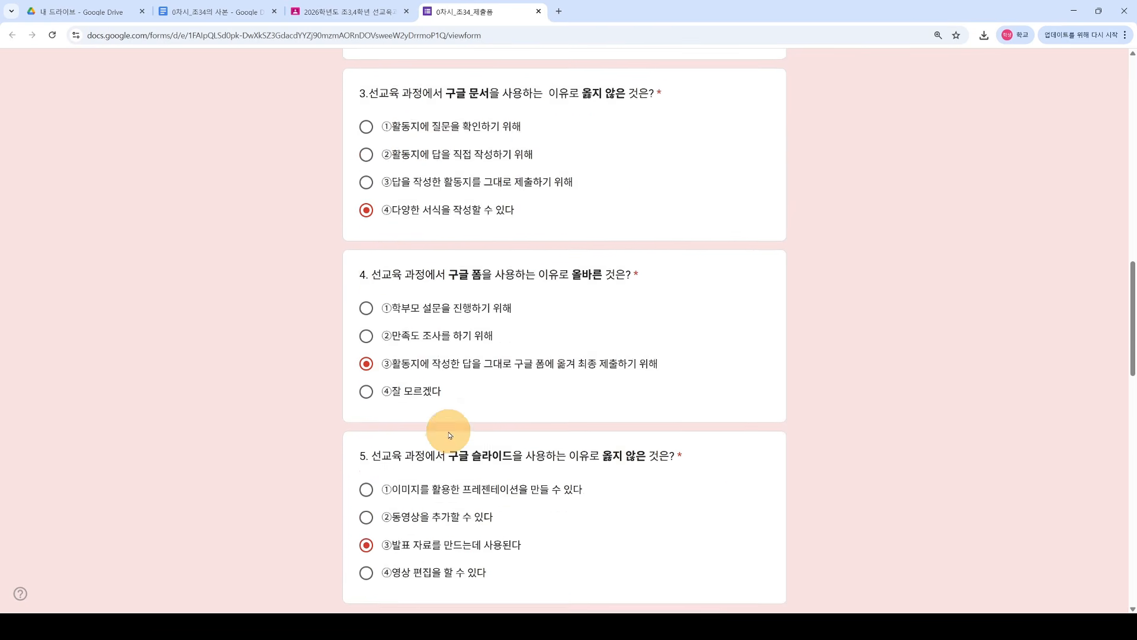
pyautogui.scroll(-11, 450, 435)
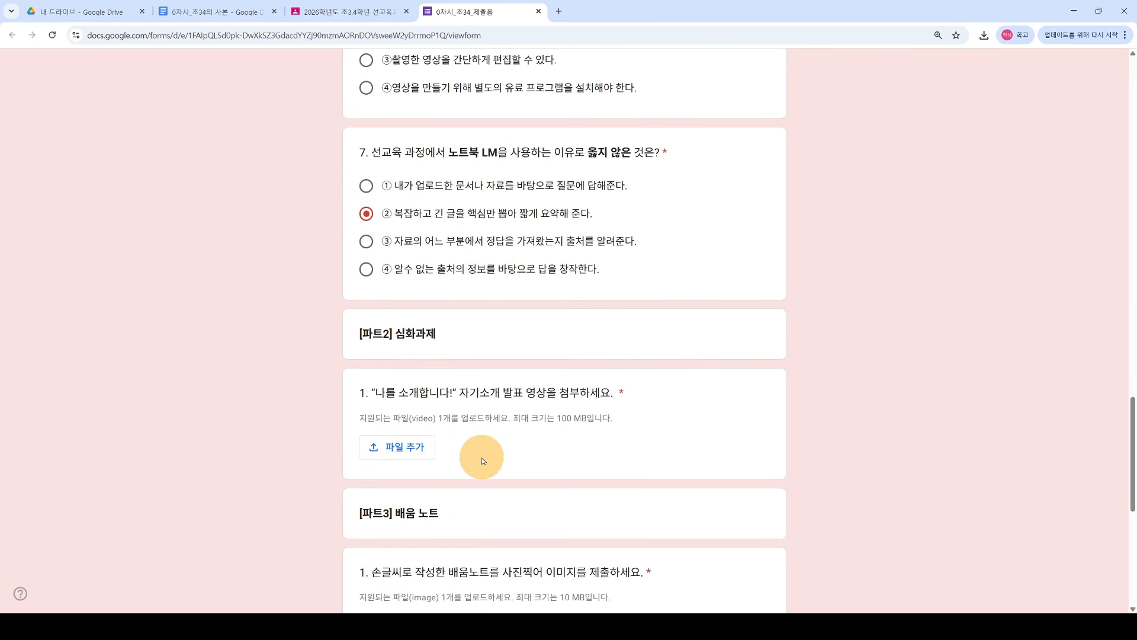
pyautogui.scroll(-3, 334, 349)
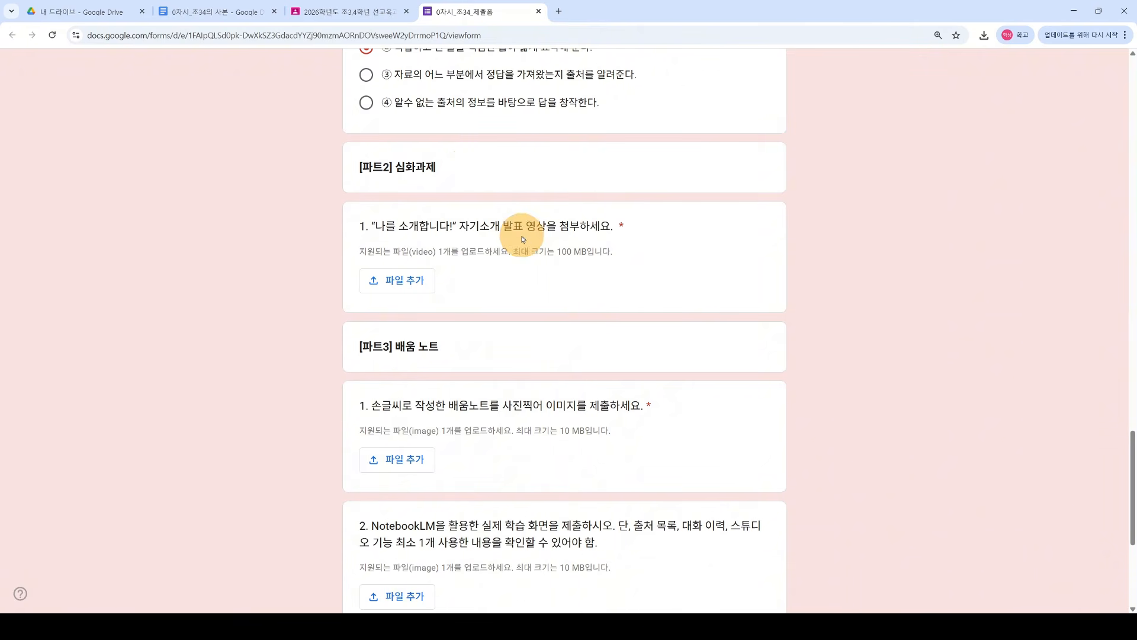
# Step: Start a file upload on the Part 2 video question, then cancel the picker
pyautogui.click(364, 12)
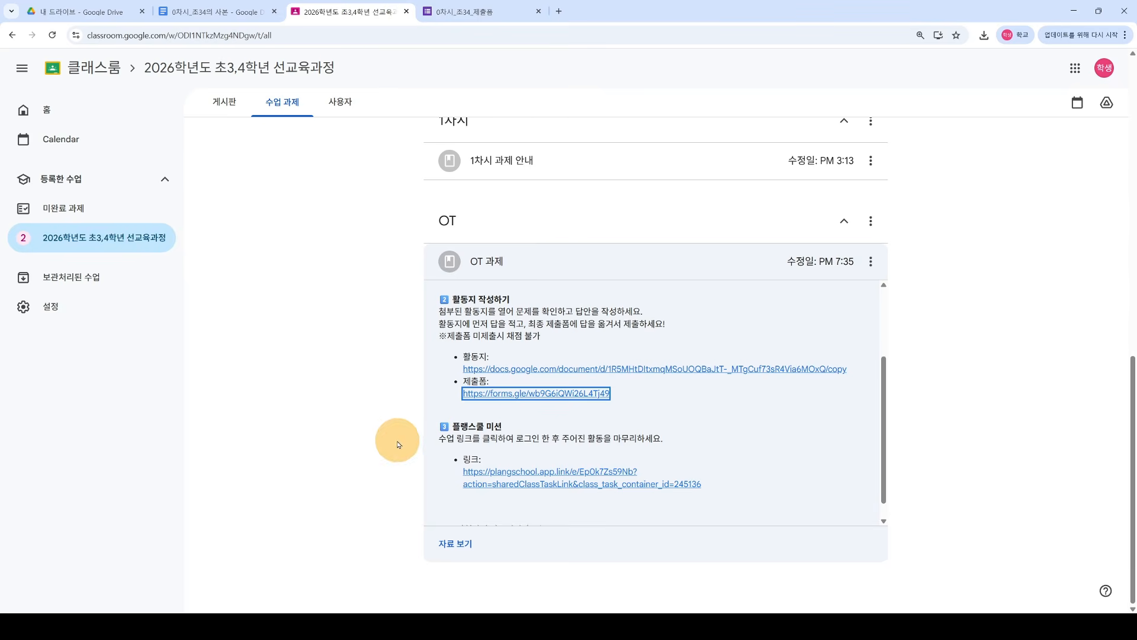
pyautogui.click(482, 10)
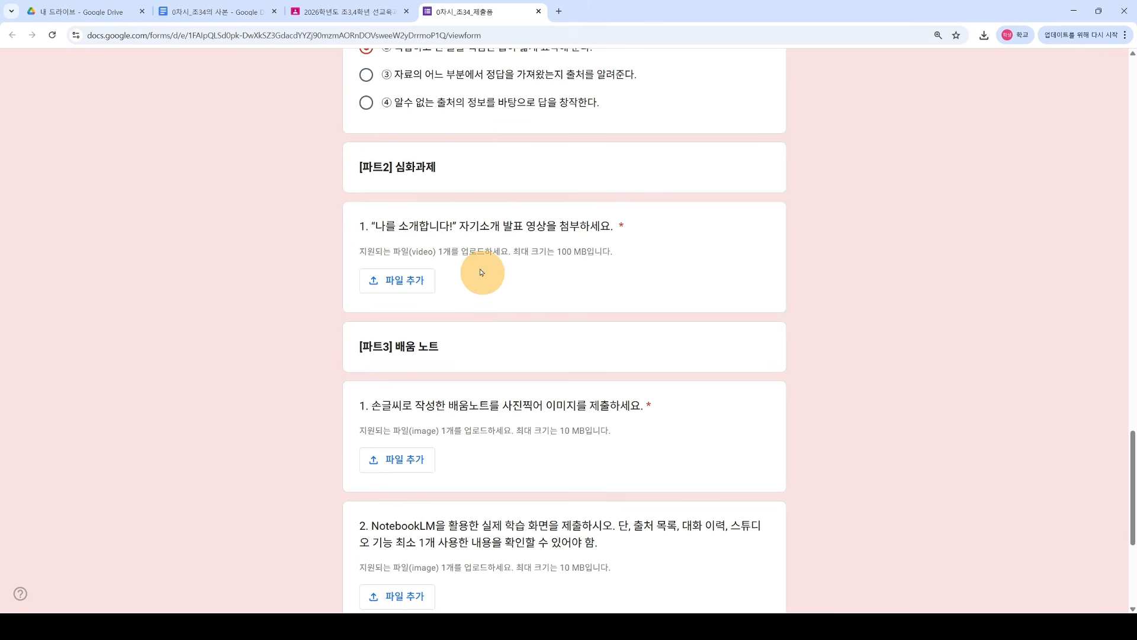
pyautogui.click(405, 287)
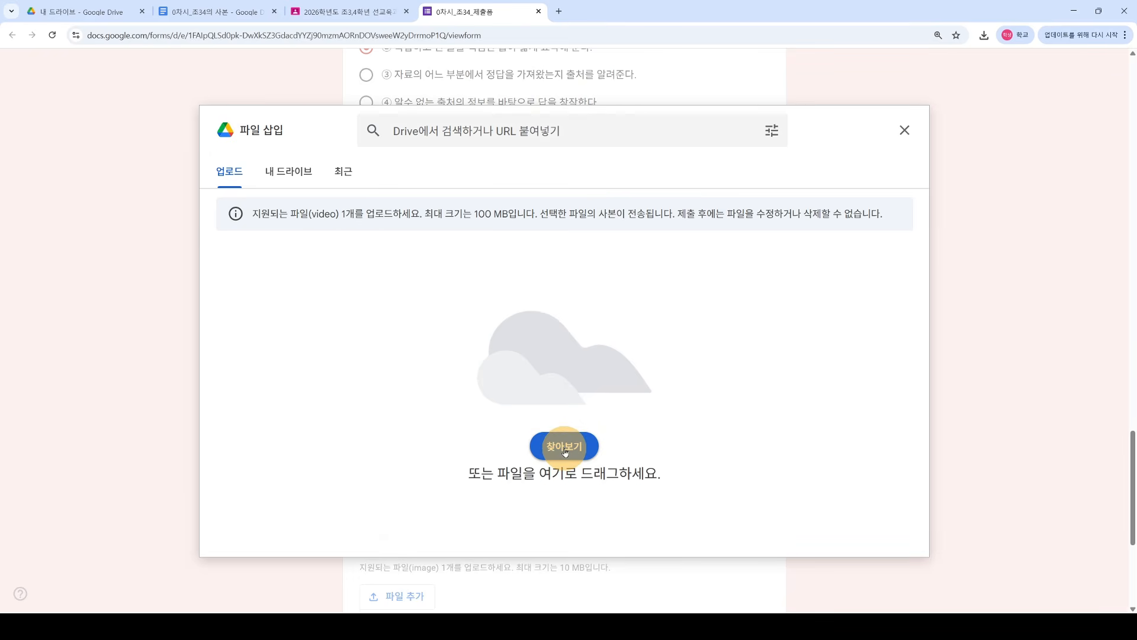
pyautogui.click(904, 129)
pyautogui.scroll(-1, 491, 391)
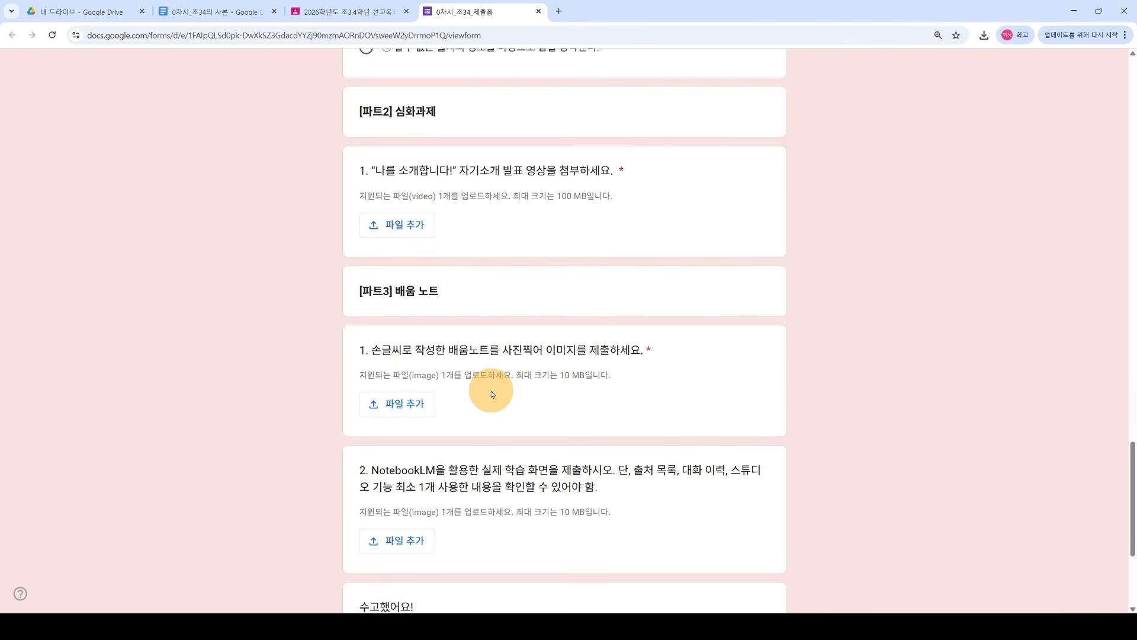
# Step: Reopen the picker and, after checking Drive and recent files, upload 1_구글클래스룸.mp4 from the computer
pyautogui.click(412, 232)
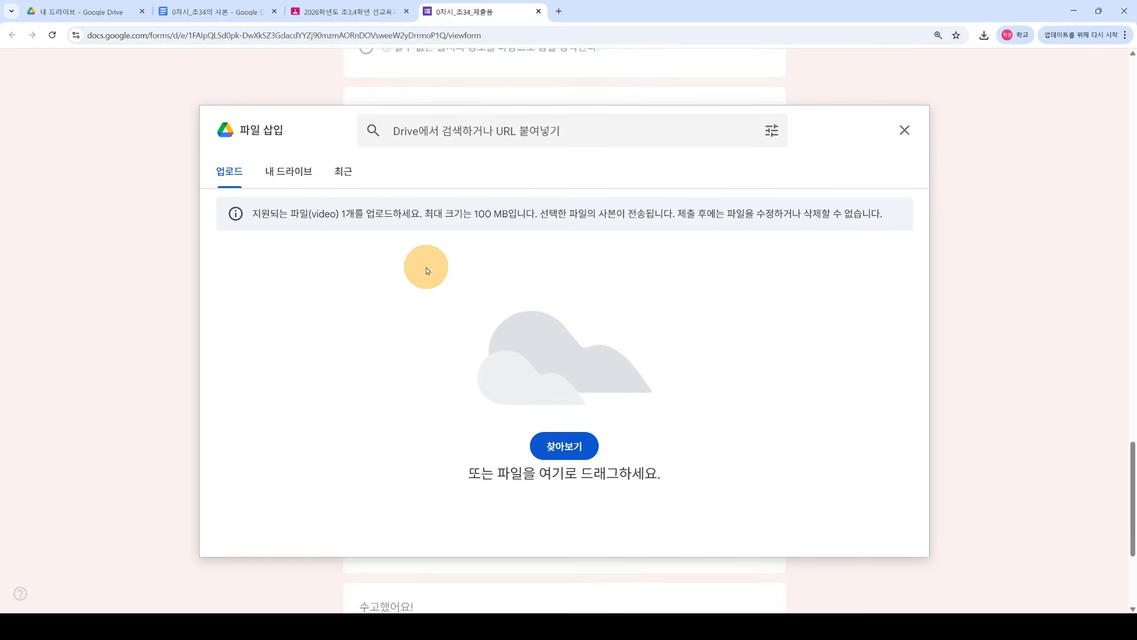
pyautogui.click(302, 178)
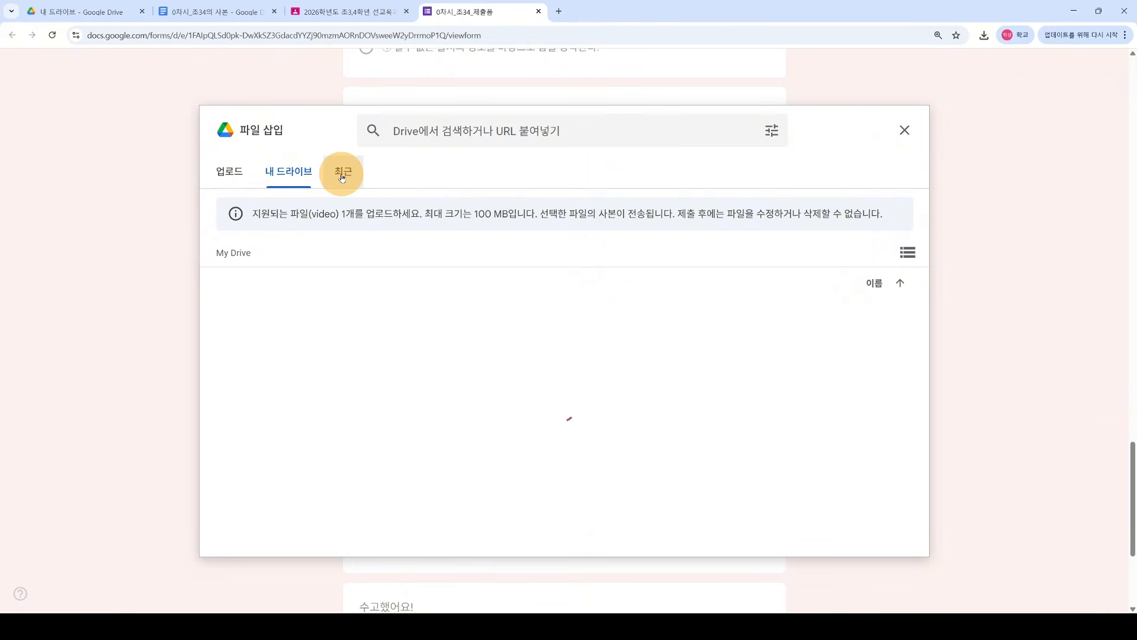
pyautogui.click(341, 176)
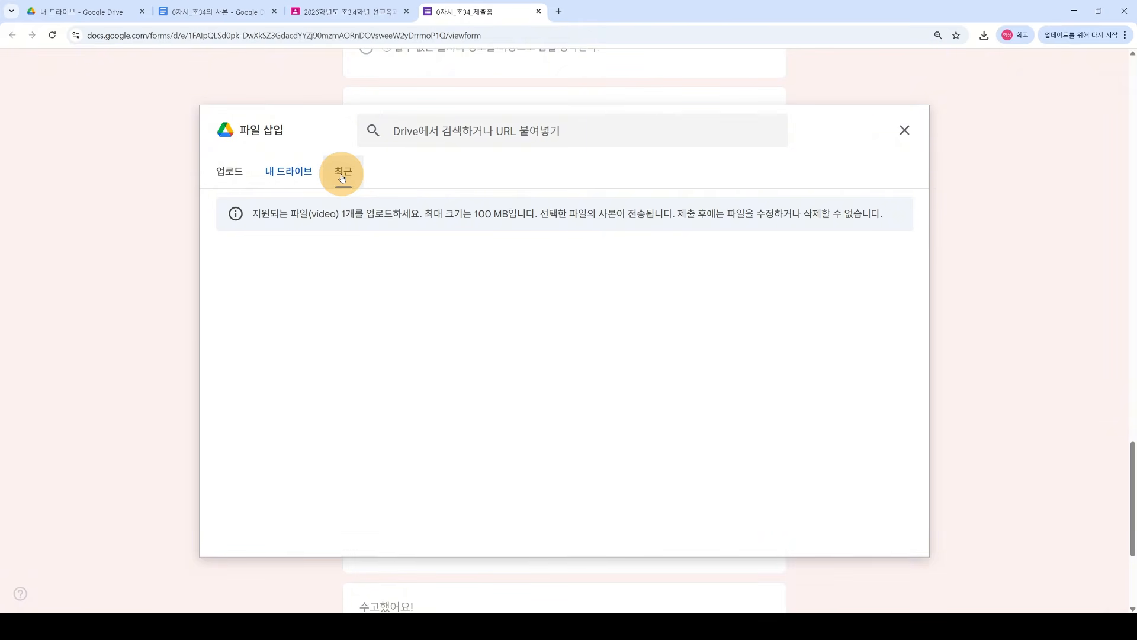
pyautogui.click(229, 172)
pyautogui.click(585, 448)
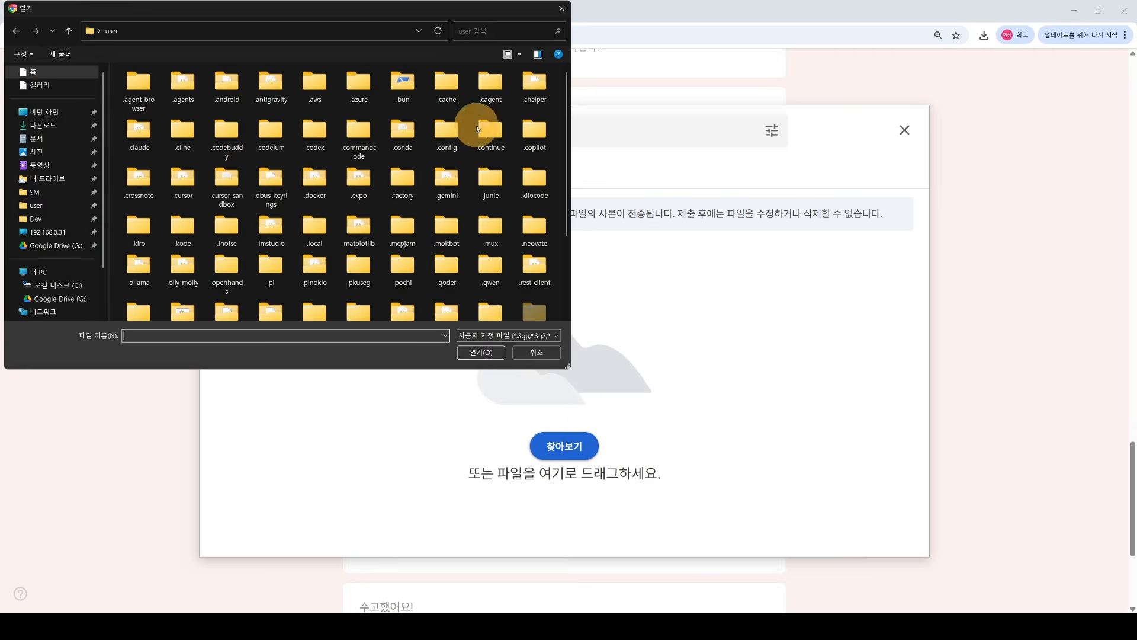
pyautogui.moveTo(404, 18); pyautogui.dragTo(1136, 18)
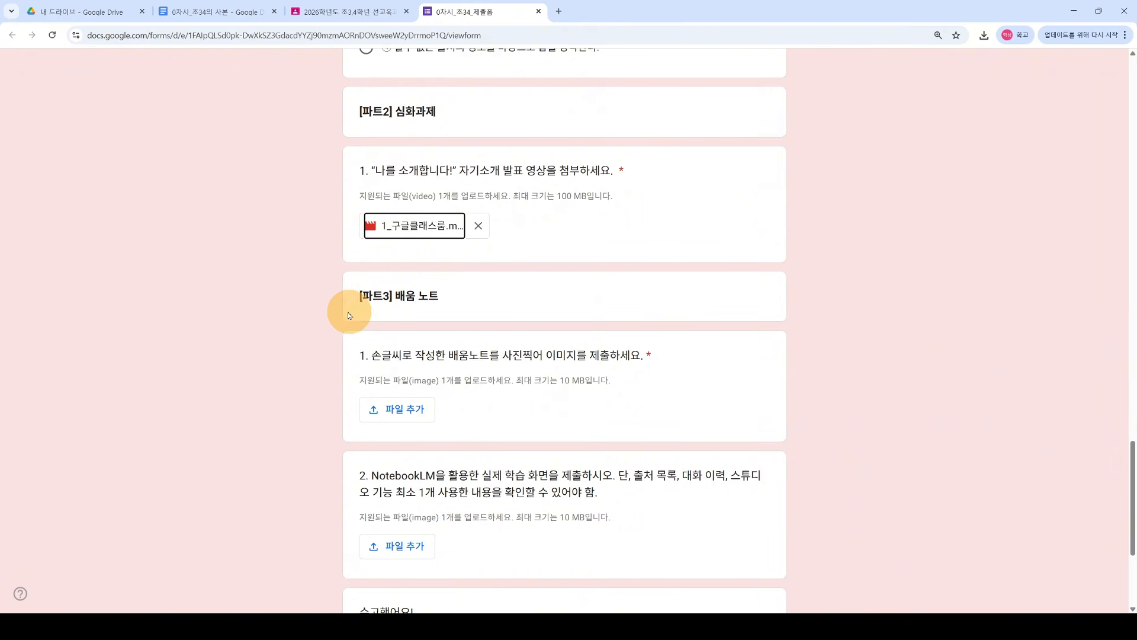
pyautogui.scroll(-1, 313, 321)
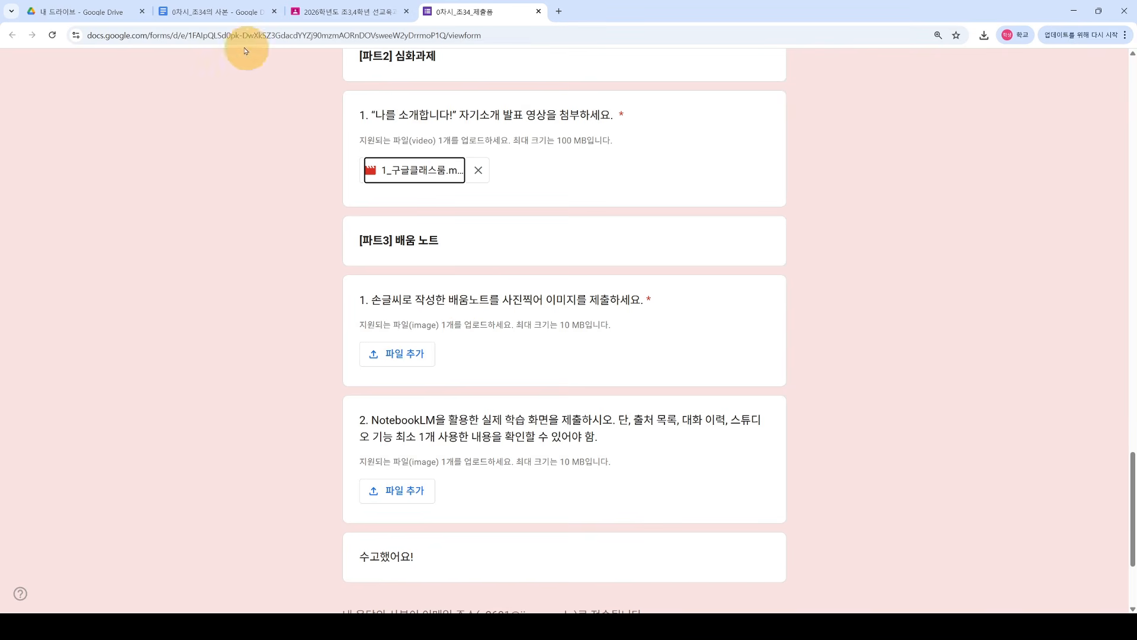
# Step: Review the worksheet document, then go back to the submission form
pyautogui.click(218, 12)
pyautogui.scroll(-20, 372, 284)
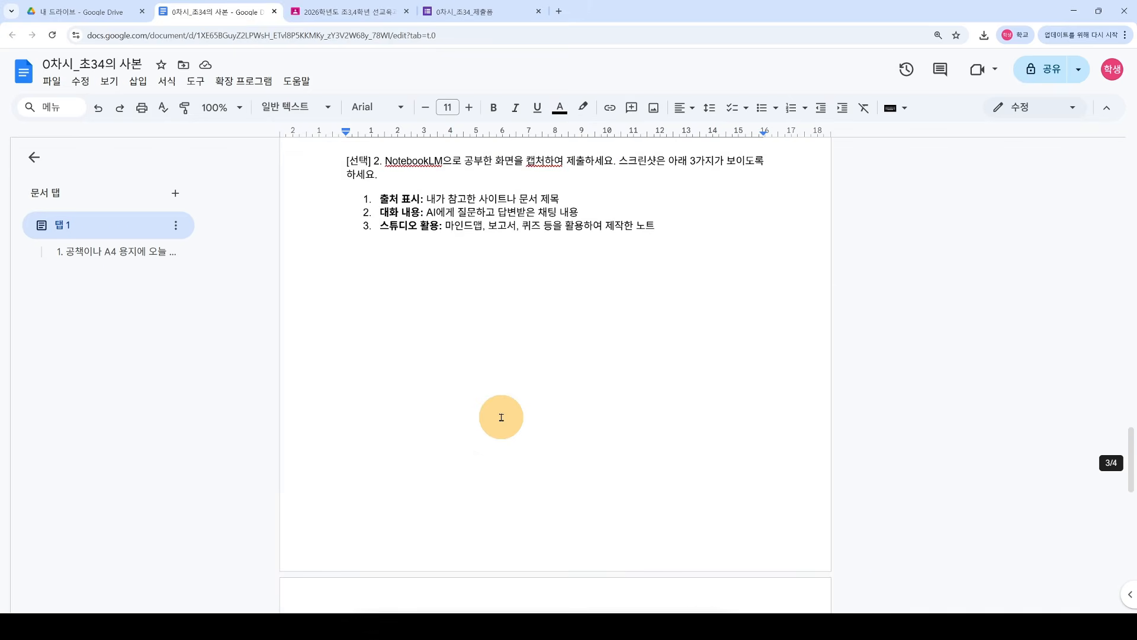
pyautogui.scroll(15, 501, 417)
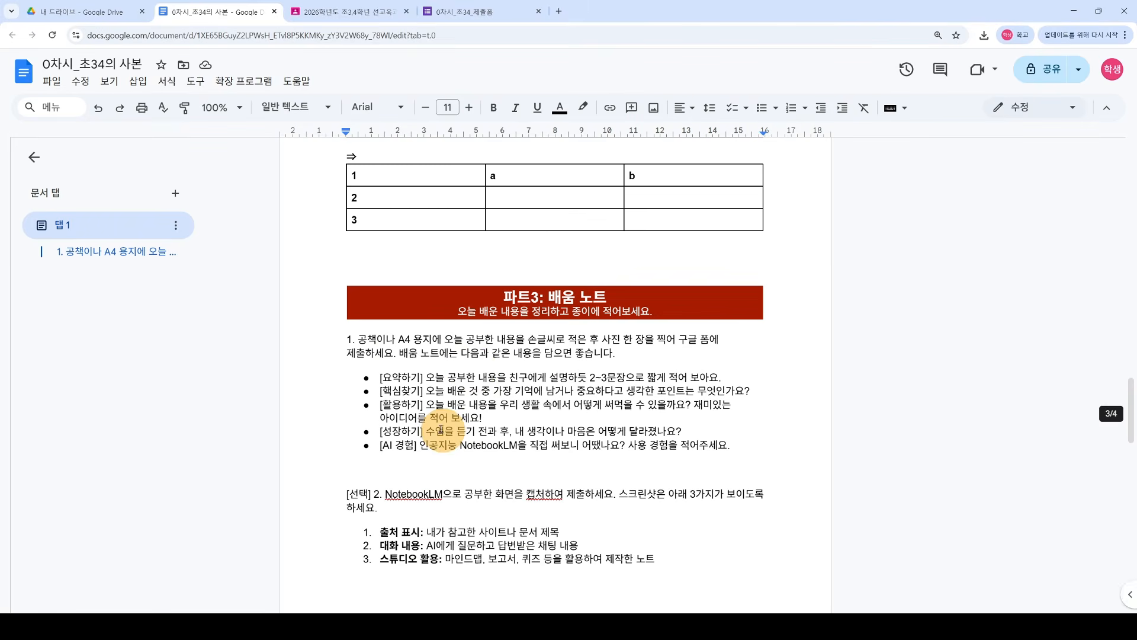
pyautogui.click(471, 12)
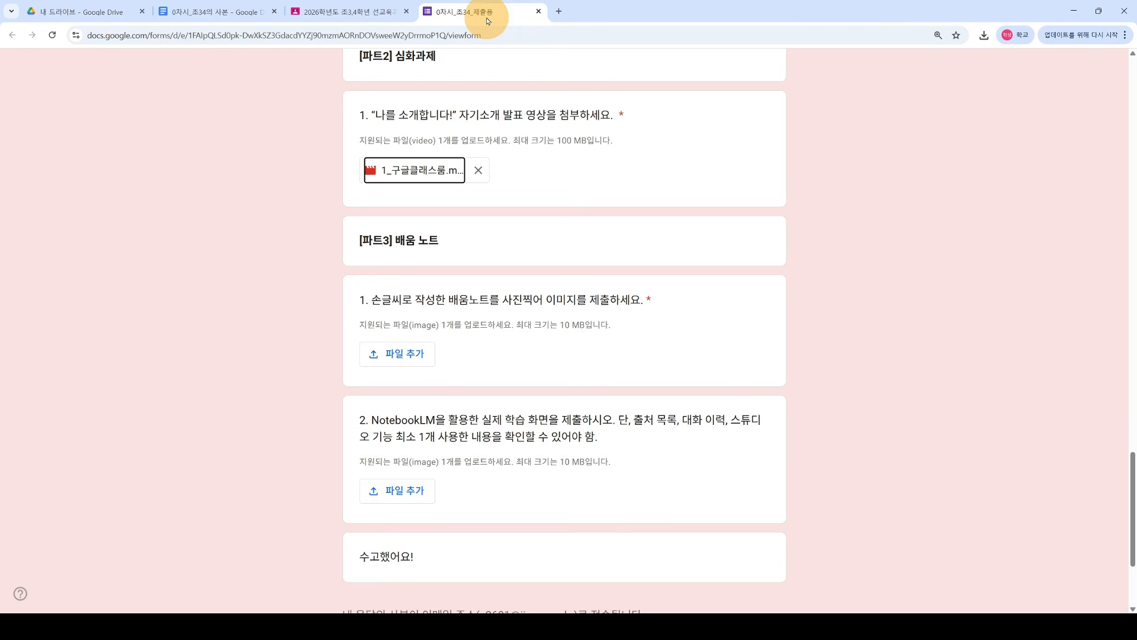
# Step: Attach profile_white.png to the Part 3 배움 노트 question and read question 2's text
pyautogui.click(405, 354)
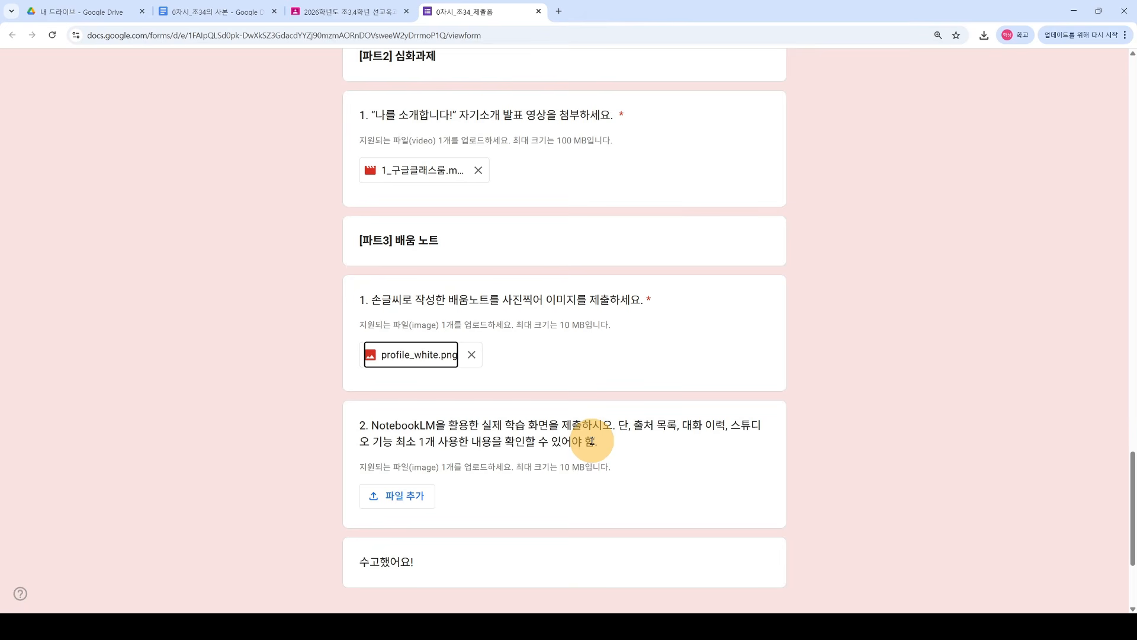
pyautogui.scroll(-2, 304, 407)
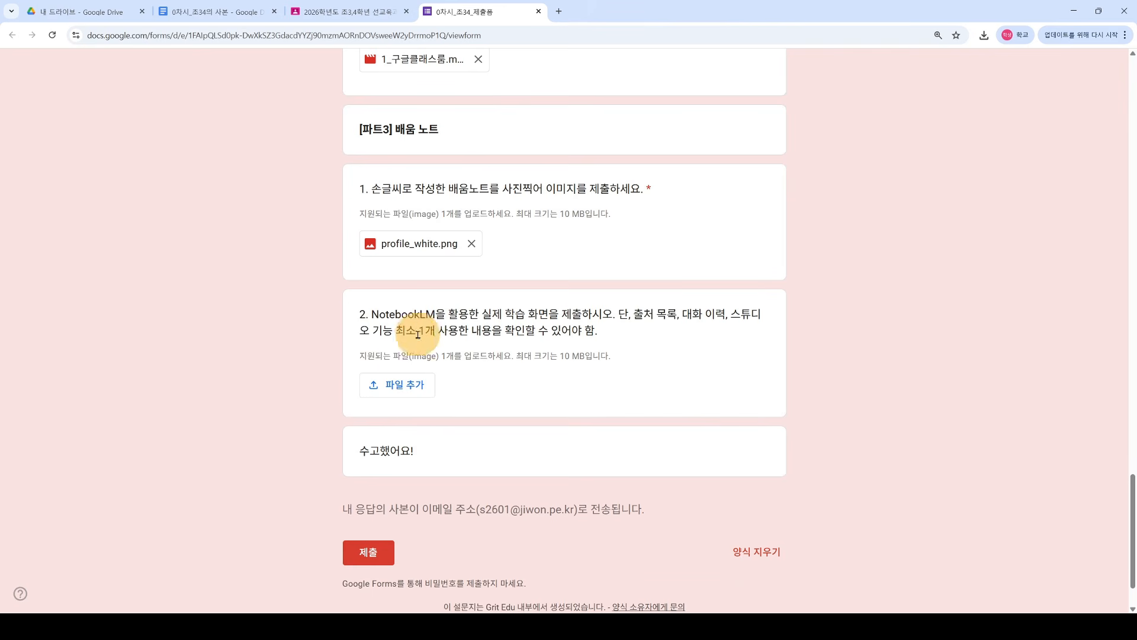
pyautogui.moveTo(359, 314); pyautogui.dragTo(634, 326)
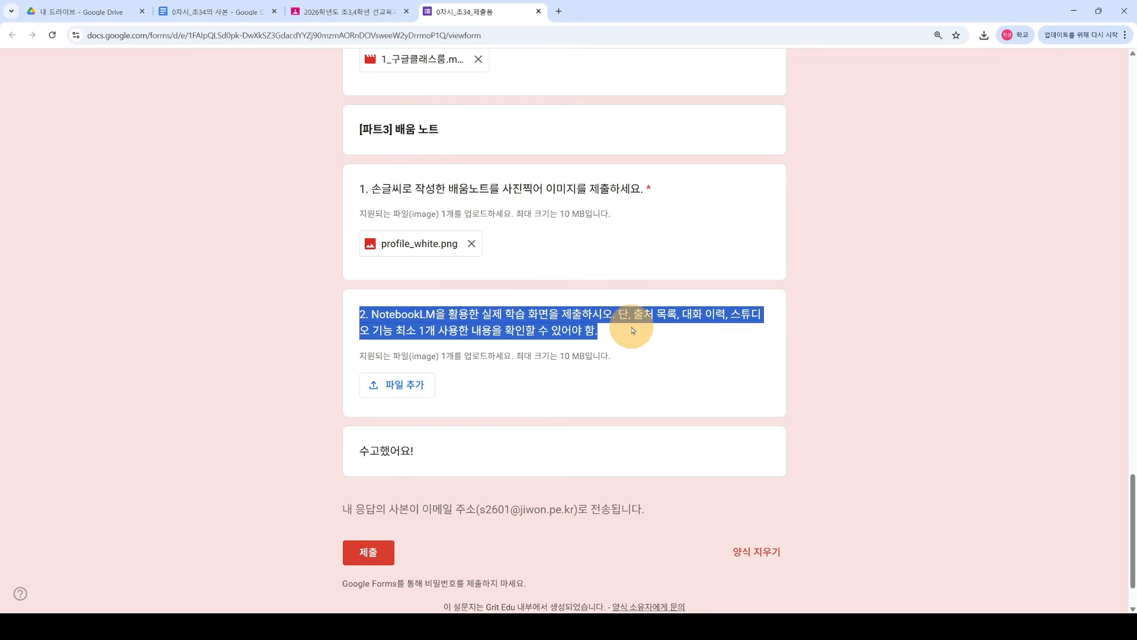
pyautogui.click(634, 338)
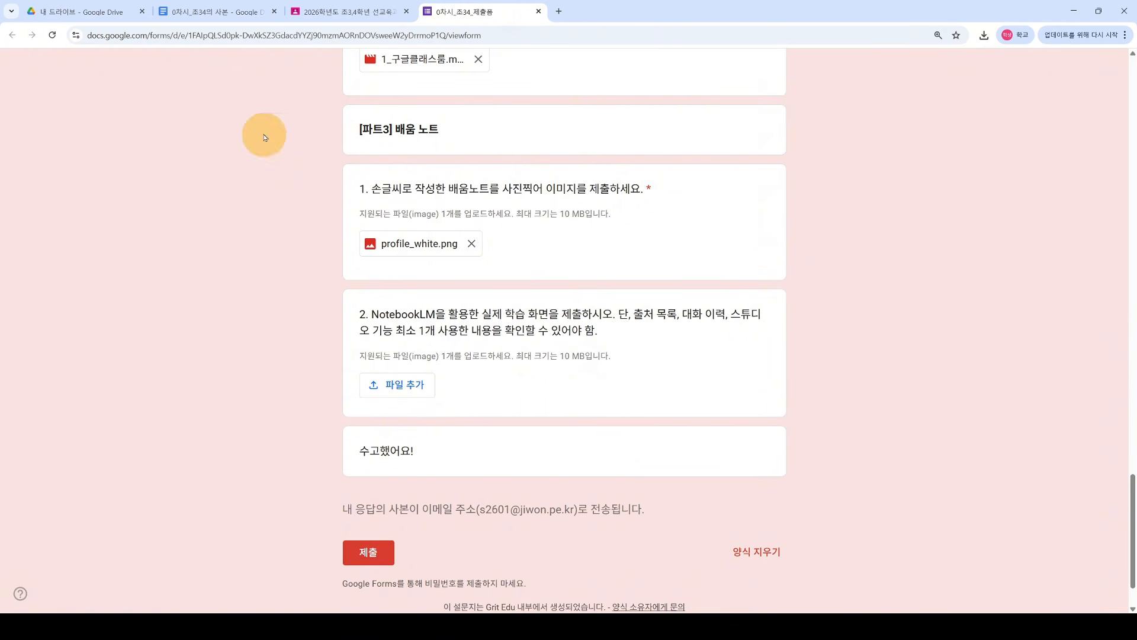
pyautogui.click(230, 20)
pyautogui.scroll(-5, 557, 447)
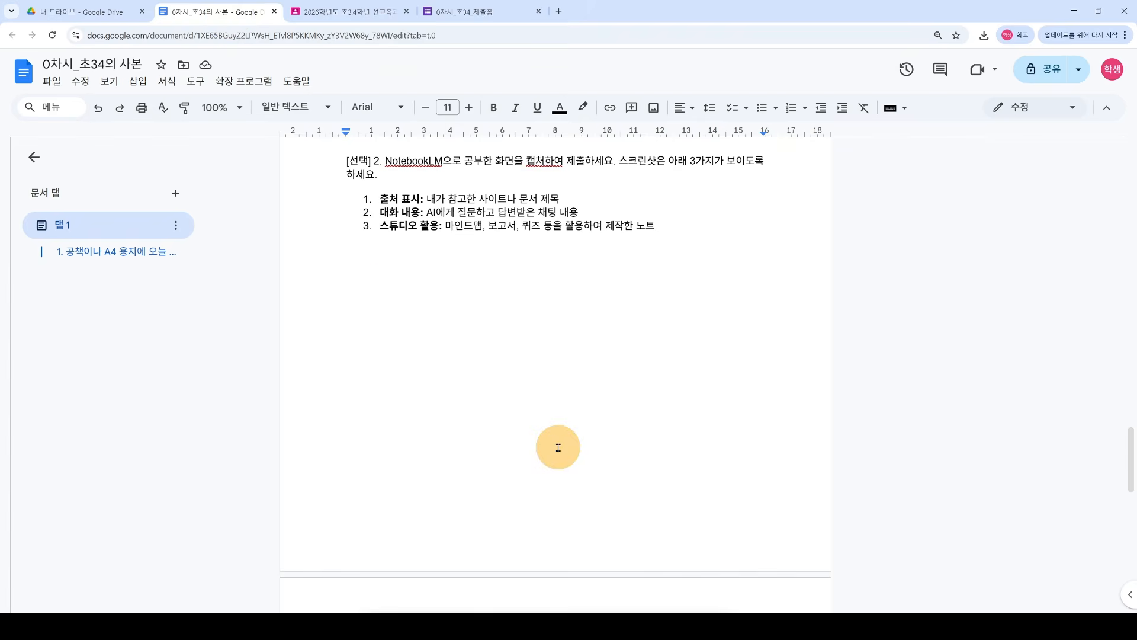
pyautogui.scroll(2, 557, 447)
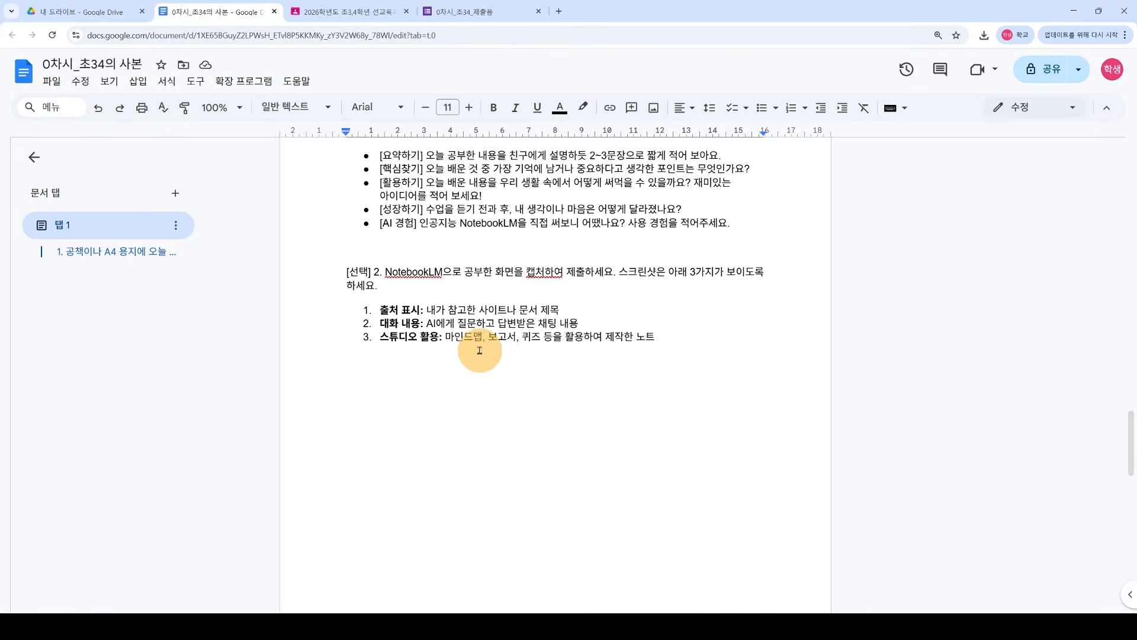
pyautogui.scroll(-6, 546, 479)
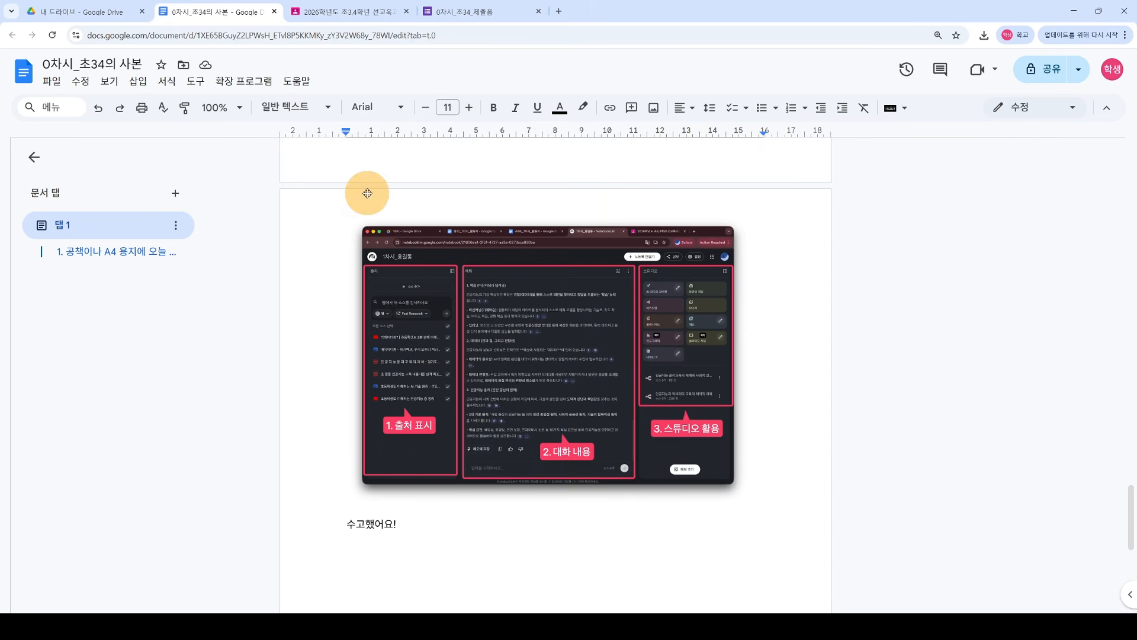
pyautogui.click(467, 22)
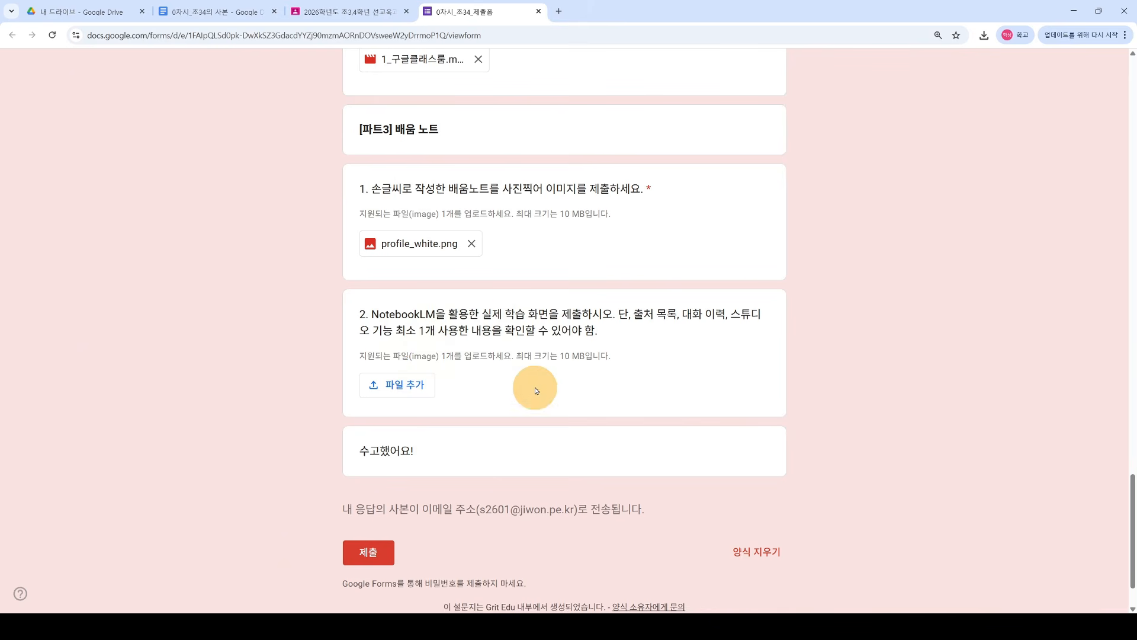
pyautogui.moveTo(361, 314); pyautogui.dragTo(634, 356)
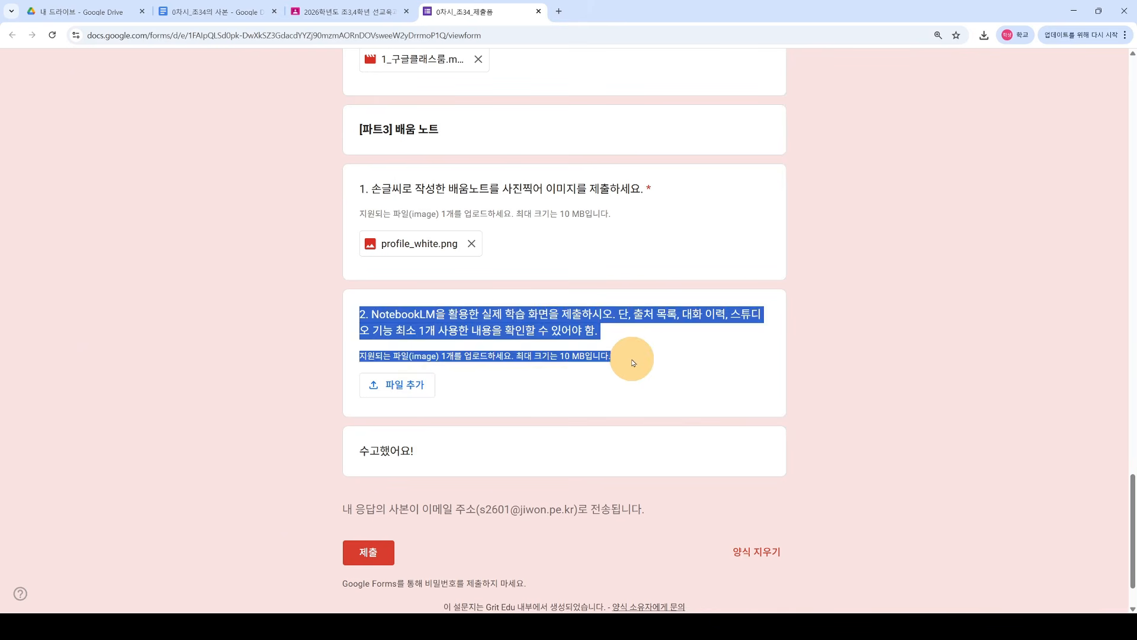
pyautogui.click(632, 363)
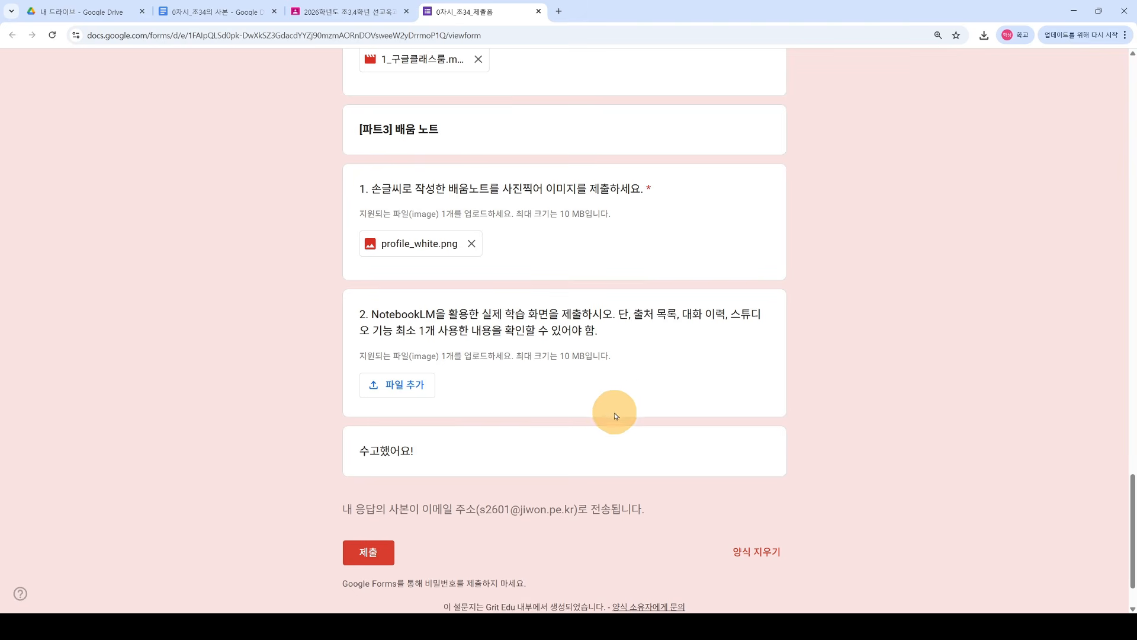
pyautogui.scroll(2, 615, 414)
pyautogui.moveTo(647, 299); pyautogui.dragTo(655, 303)
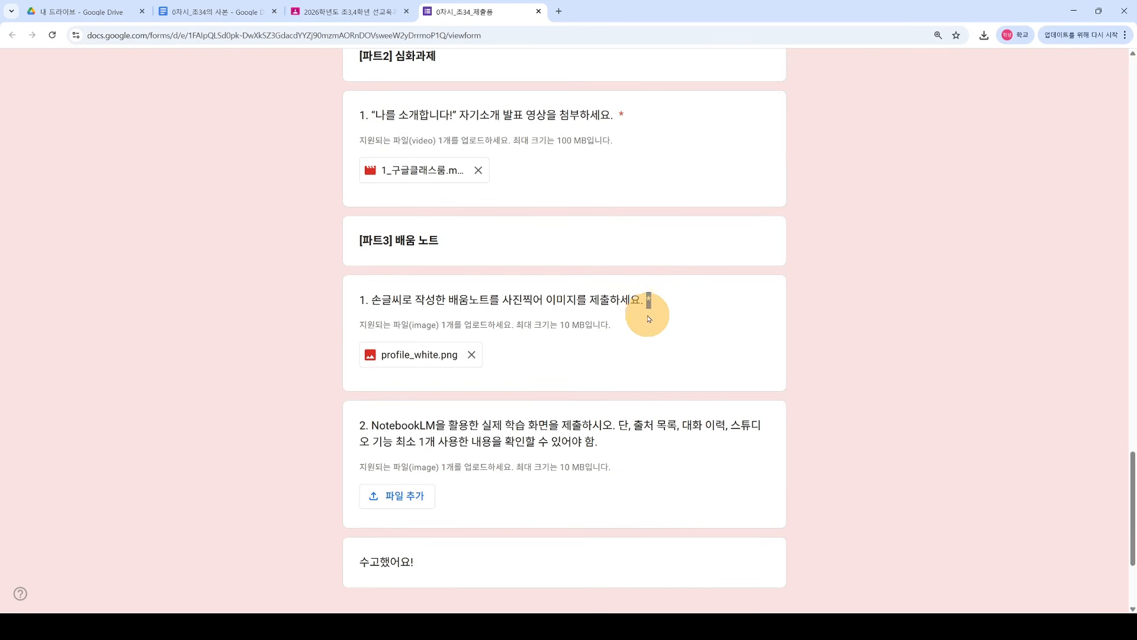
pyautogui.click(649, 301)
pyautogui.click(593, 444)
pyautogui.moveTo(592, 426); pyautogui.dragTo(603, 448)
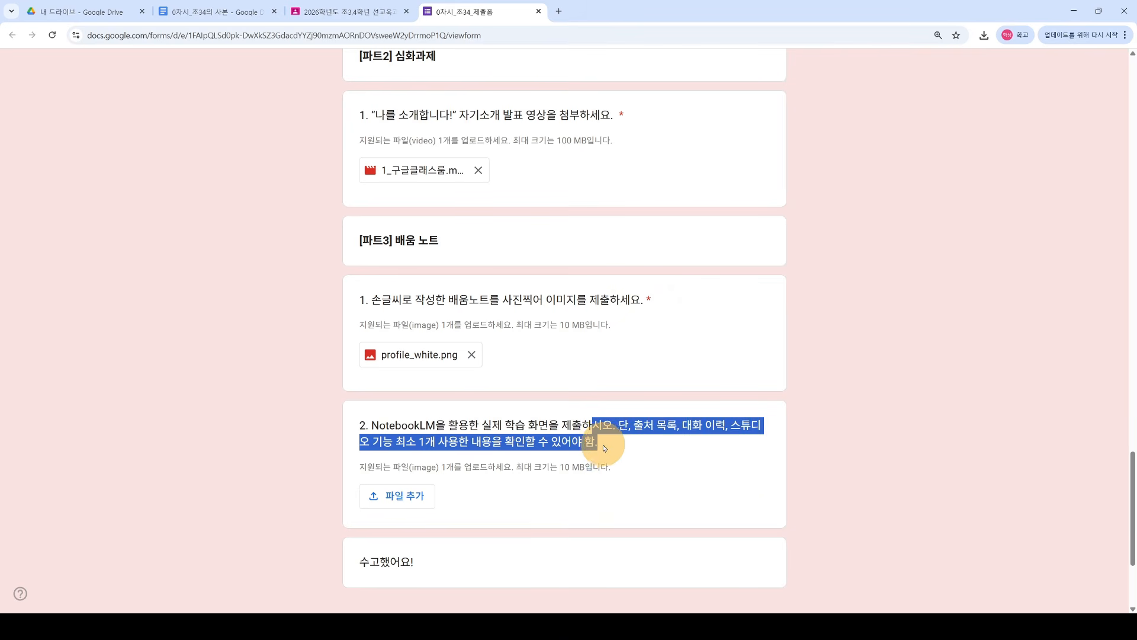
pyautogui.click(594, 438)
pyautogui.scroll(-3, 607, 444)
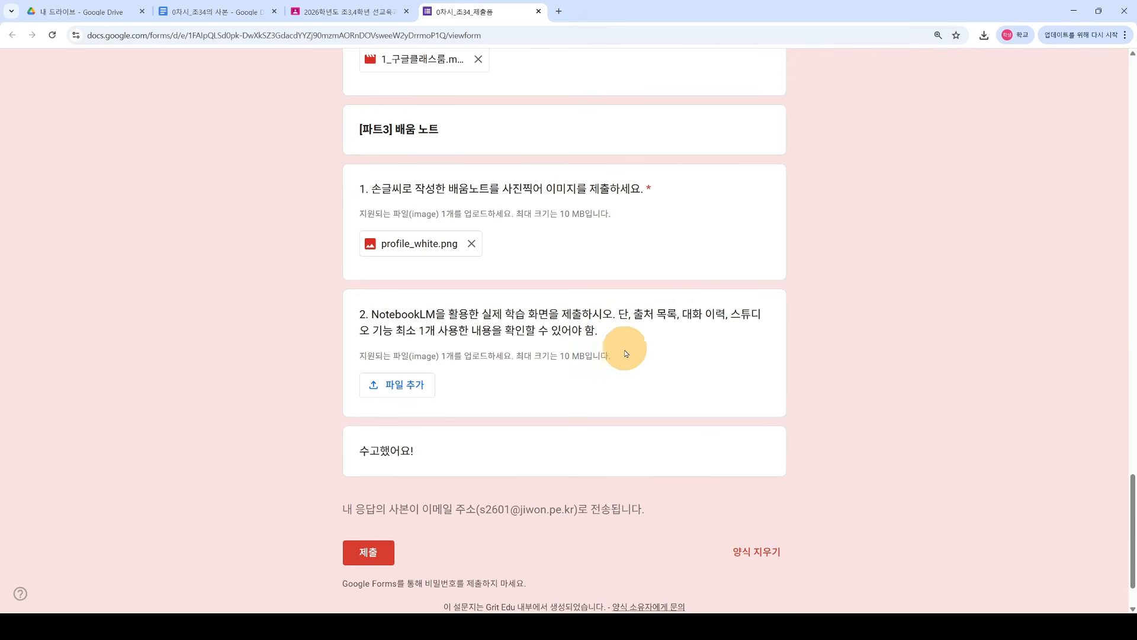
pyautogui.scroll(-2, 584, 385)
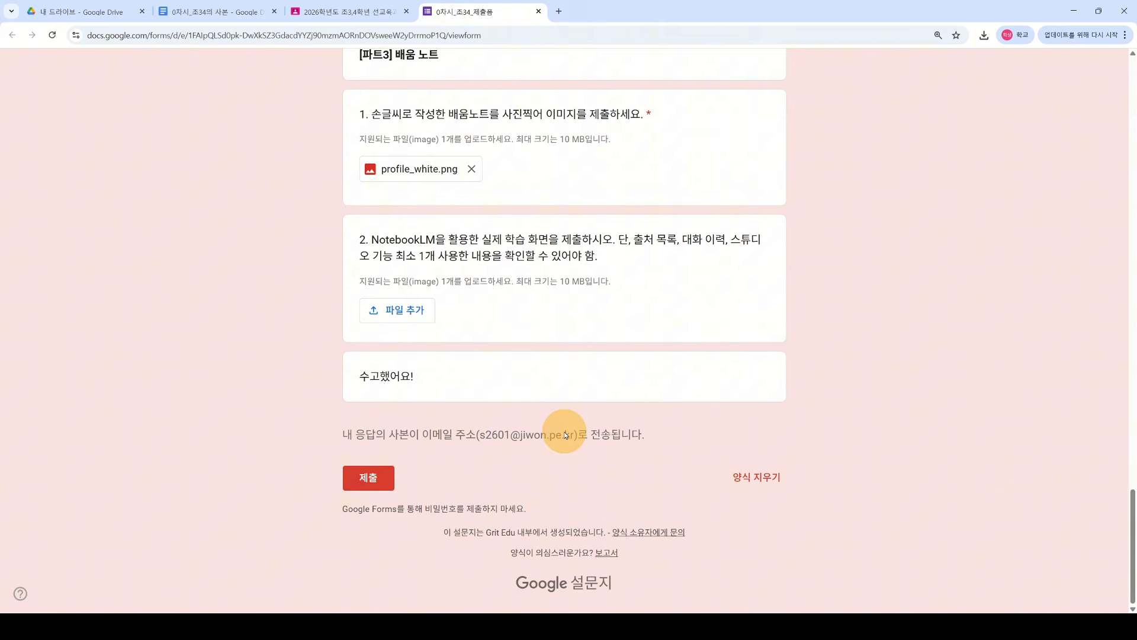
# Step: Submit the form and check the 응답이 기록되었습니다 confirmation message
pyautogui.click(373, 482)
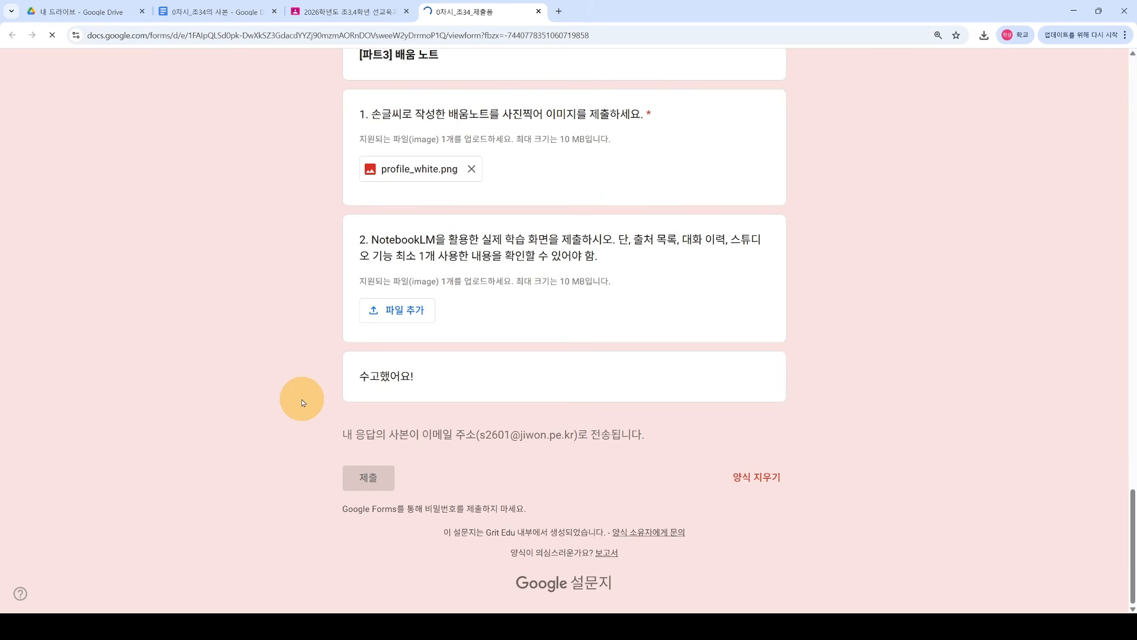
pyautogui.scroll(2, 301, 400)
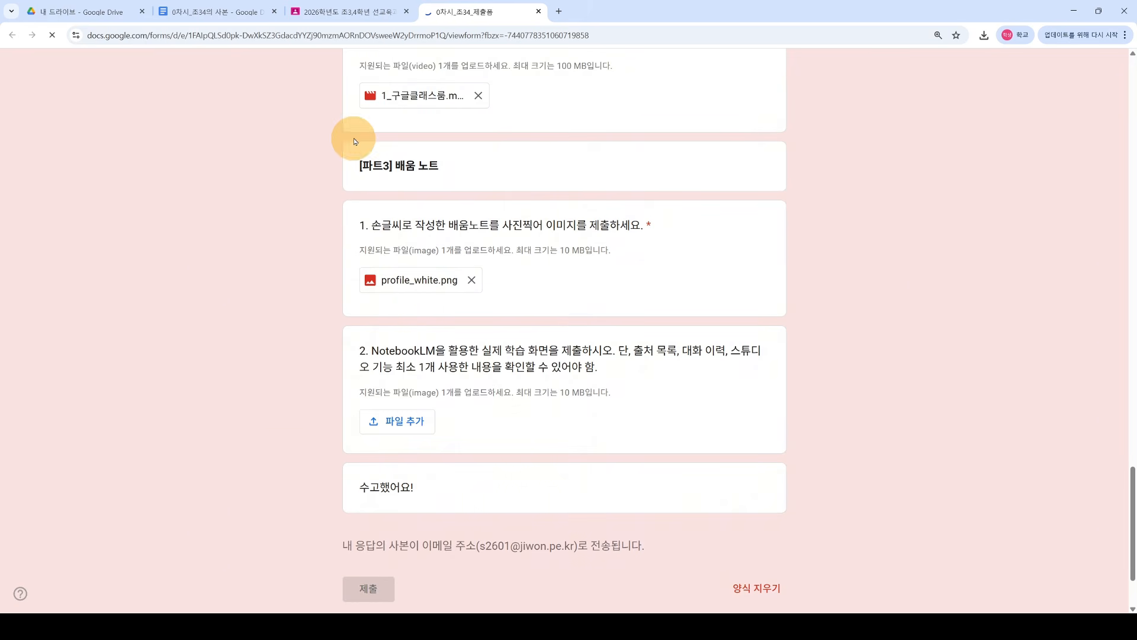
pyautogui.scroll(-2, 268, 417)
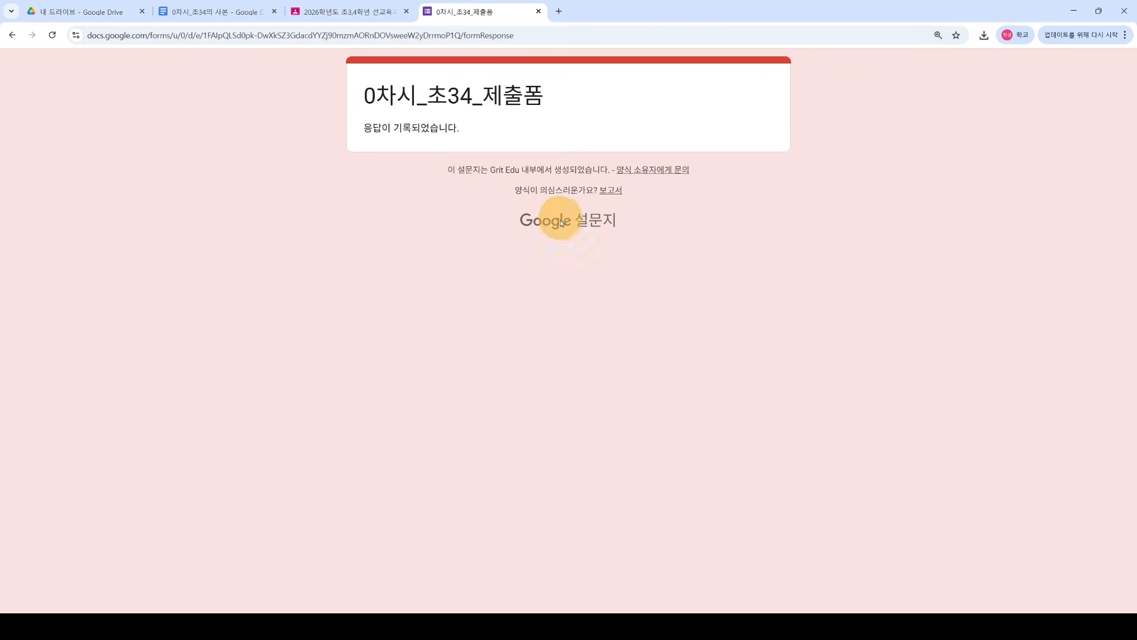
pyautogui.moveTo(362, 128); pyautogui.dragTo(465, 126)
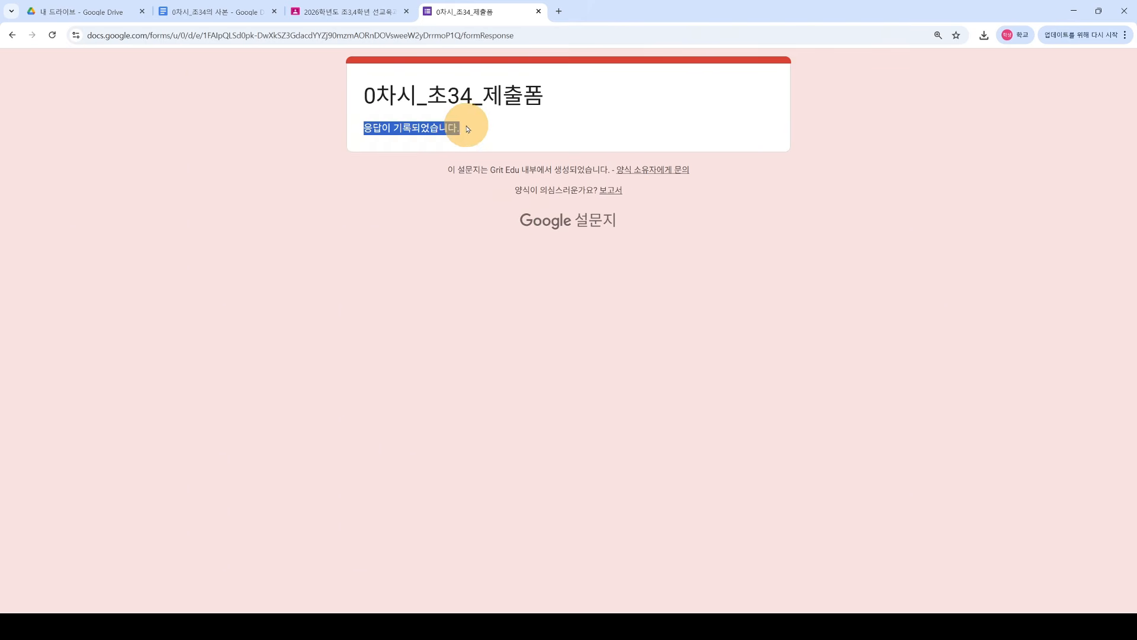
pyautogui.click(478, 136)
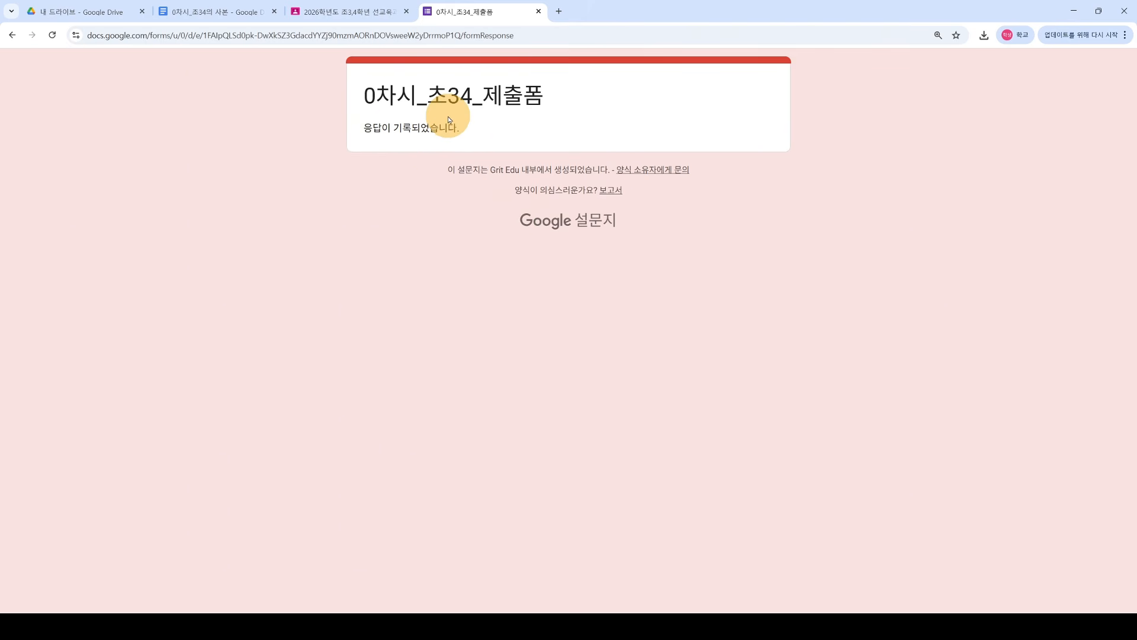
# Step: Close the form tab, open Gmail in a new tab, and read the 양식 응답 확인 receipt email
pyautogui.click(538, 12)
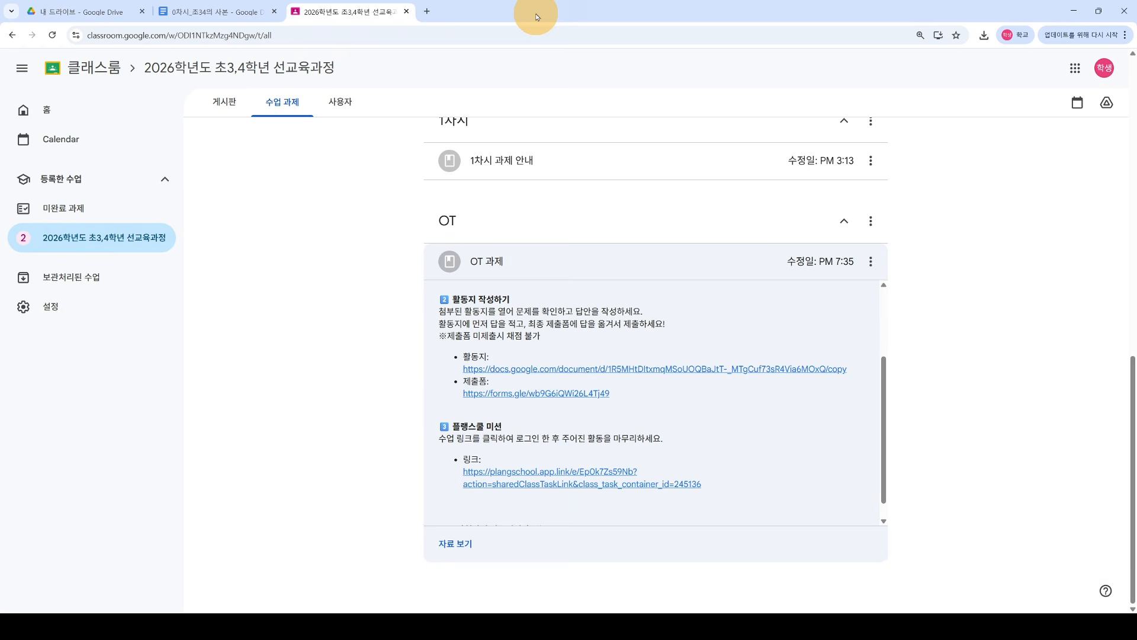
pyautogui.click(427, 12)
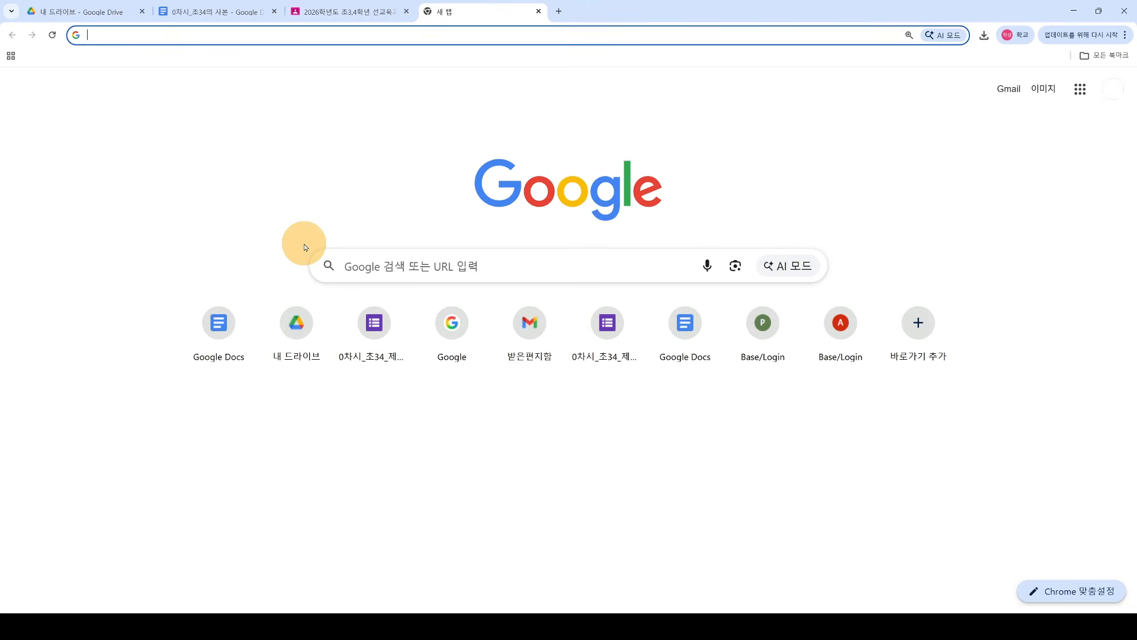
pyautogui.click(1079, 100)
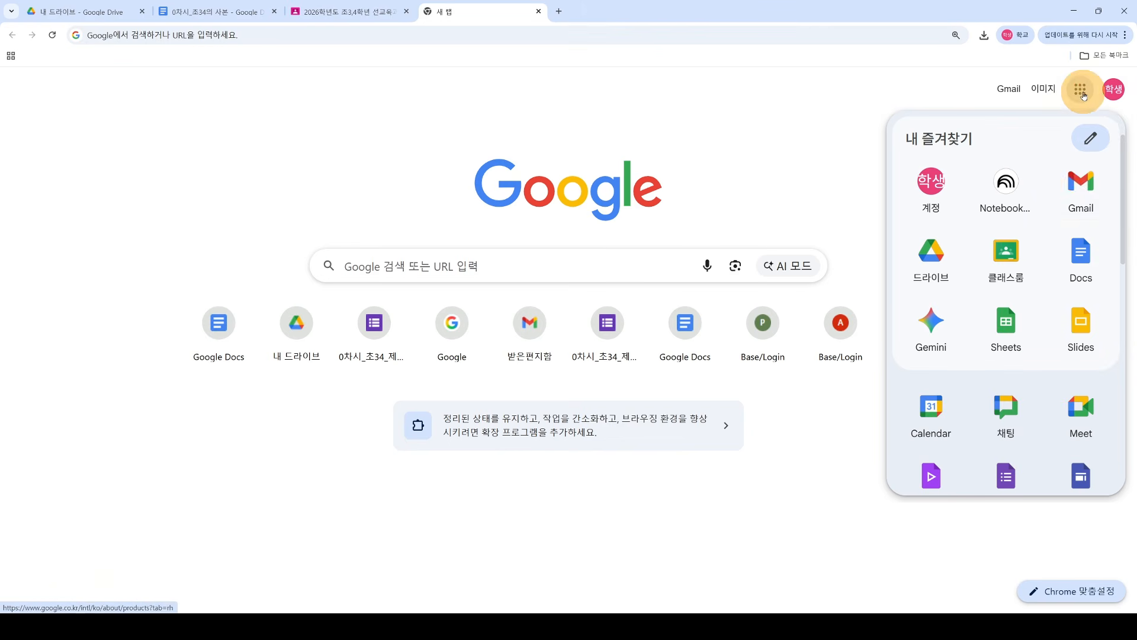
pyautogui.click(1084, 191)
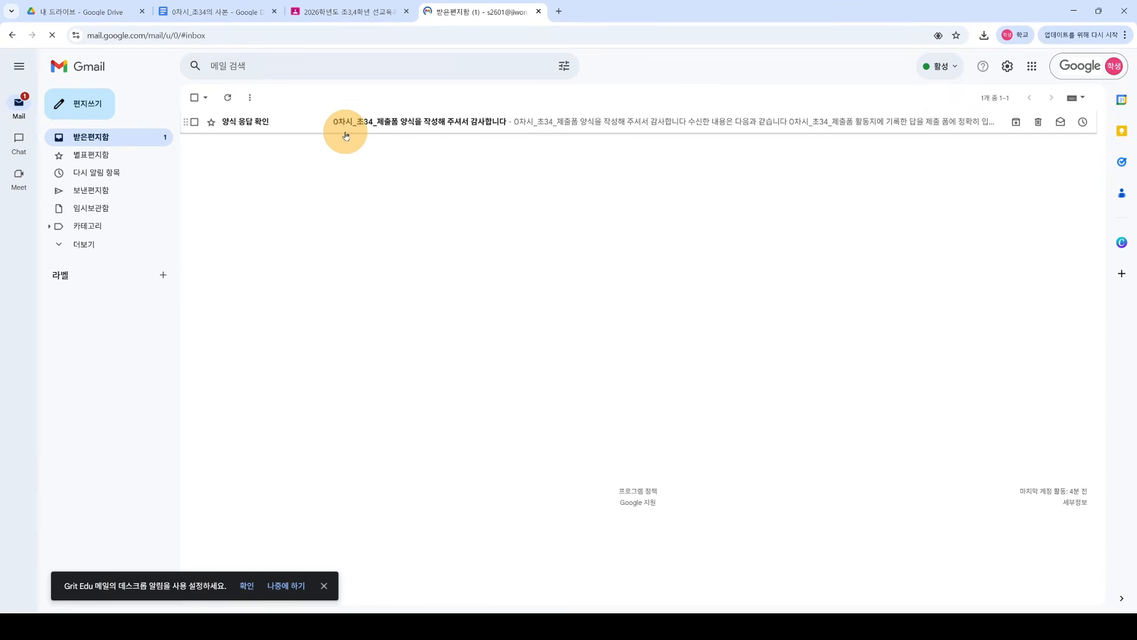
pyautogui.click(441, 123)
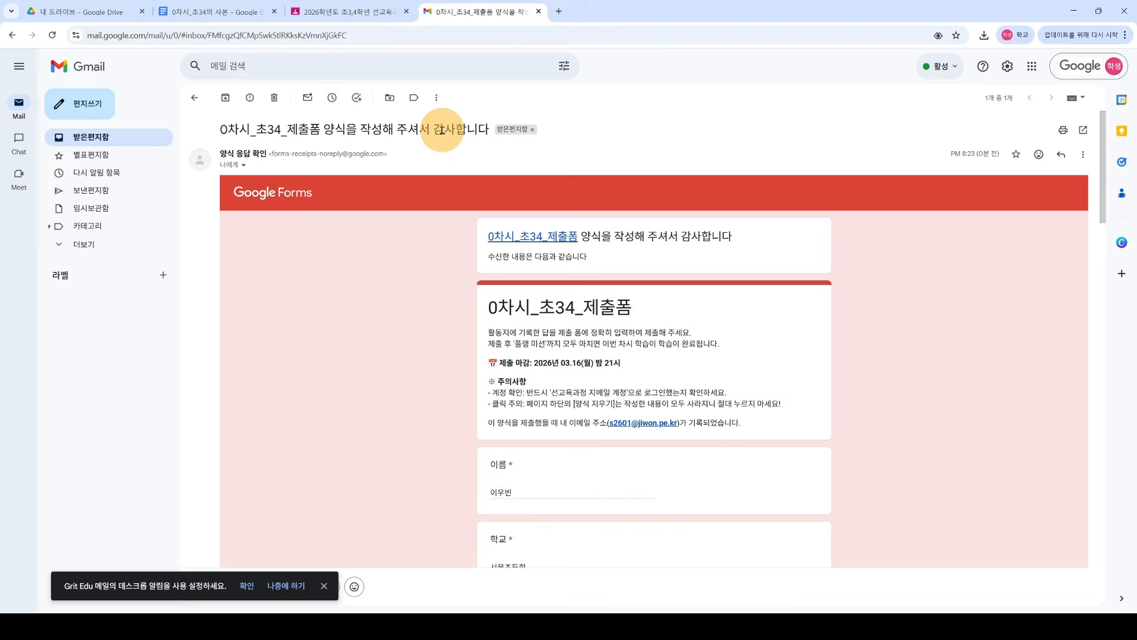
pyautogui.scroll(-5, 829, 349)
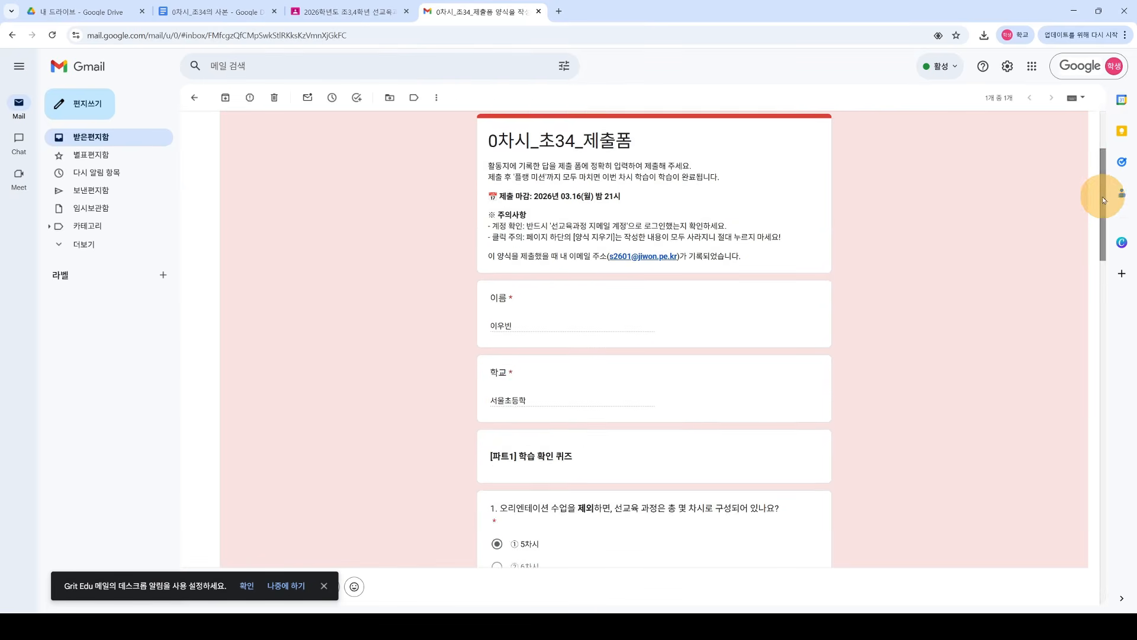
pyautogui.moveTo(1100, 236); pyautogui.dragTo(1086, 153)
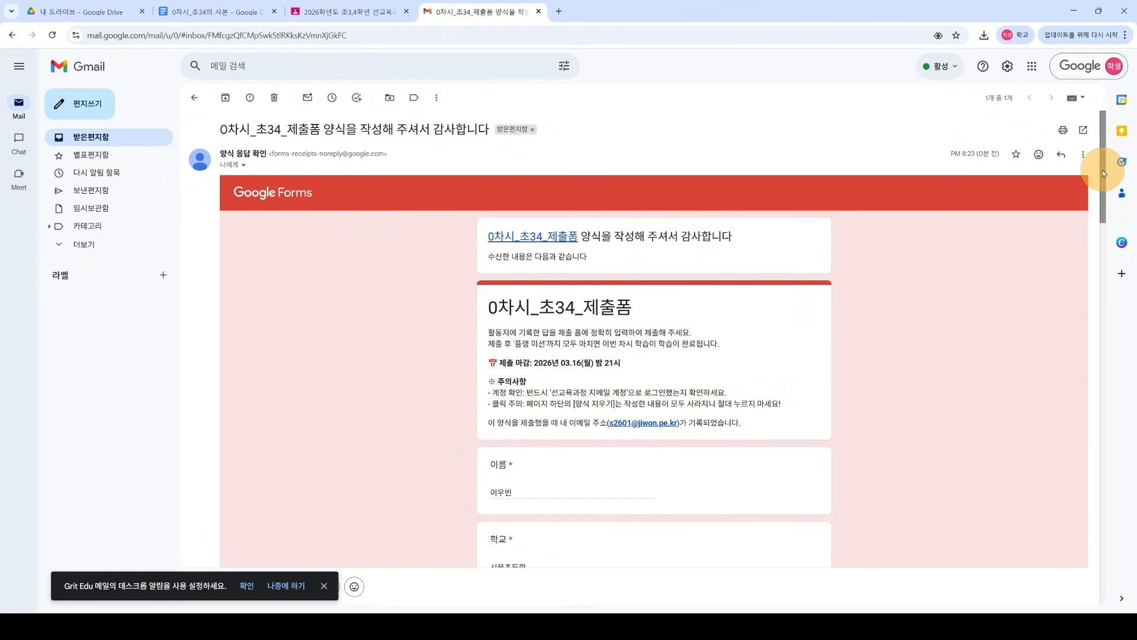
pyautogui.moveTo(1103, 170); pyautogui.dragTo(1073, 160)
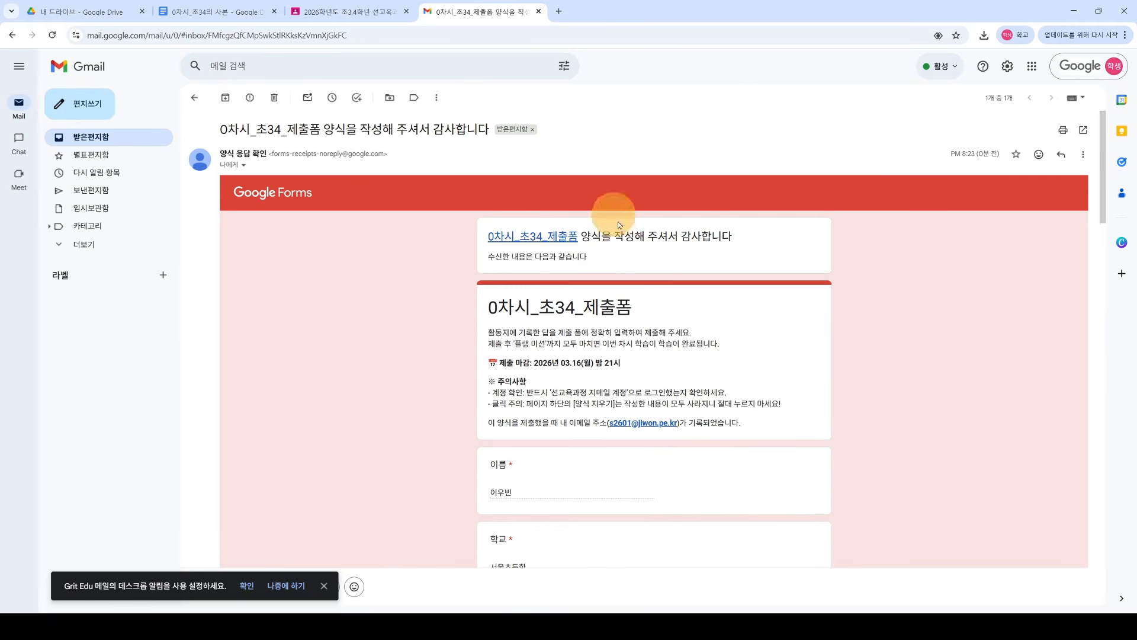
# Step: Close Gmail, reopen the 제출폼 link, and read the 이미 응답했습니다 and one-response notices
pyautogui.click(540, 11)
pyautogui.scroll(15, 333, 233)
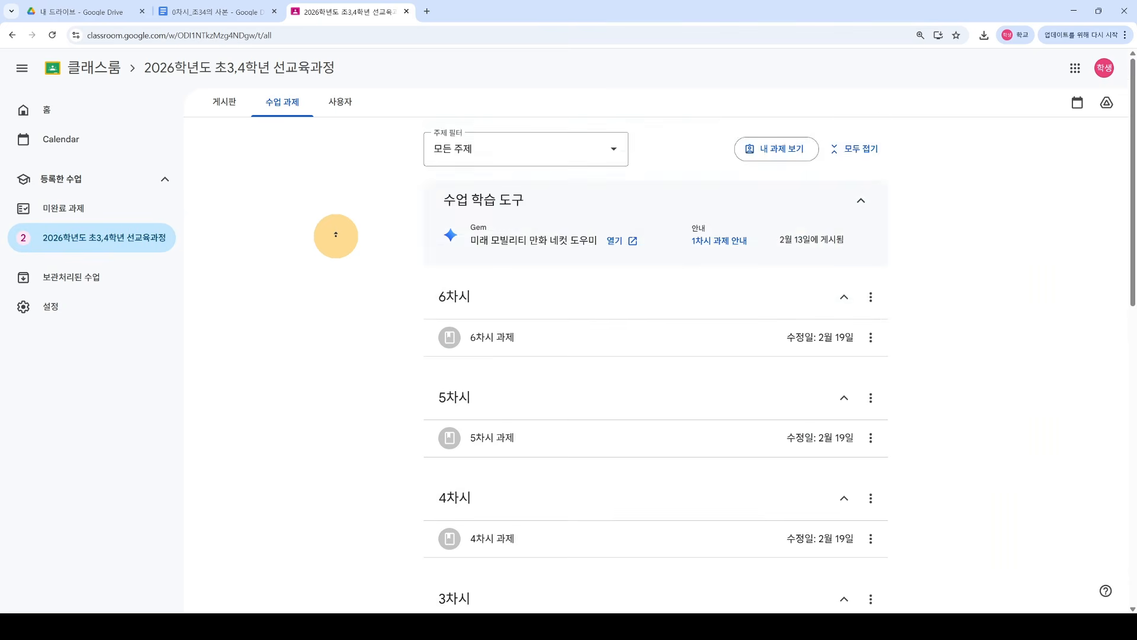
pyautogui.scroll(-2, 334, 238)
pyautogui.scroll(-10, 338, 245)
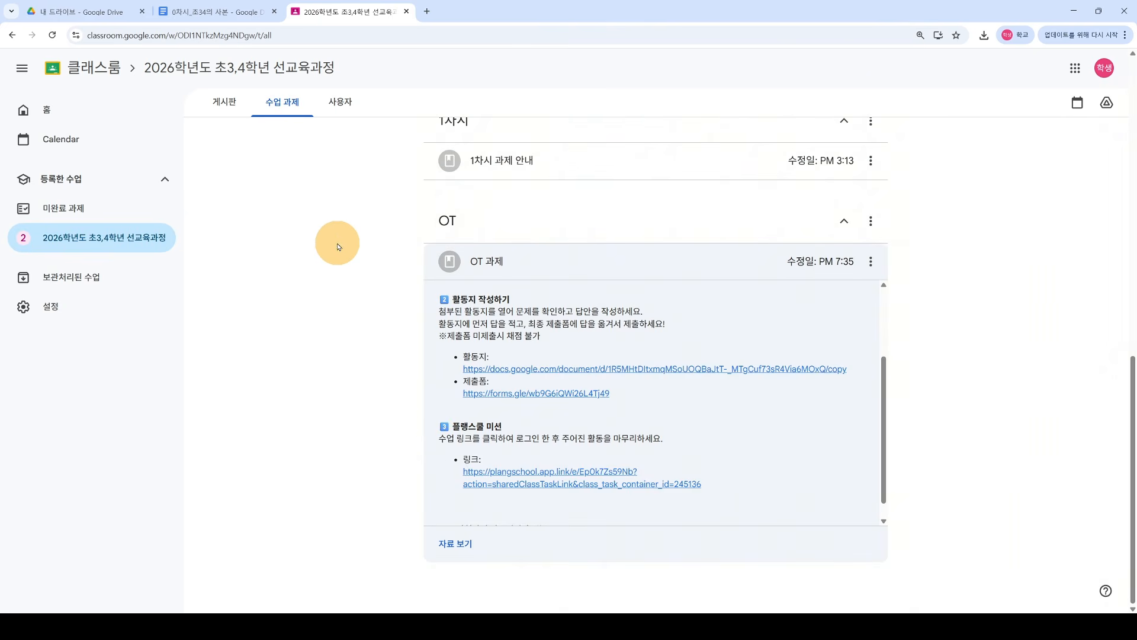
pyautogui.click(496, 396)
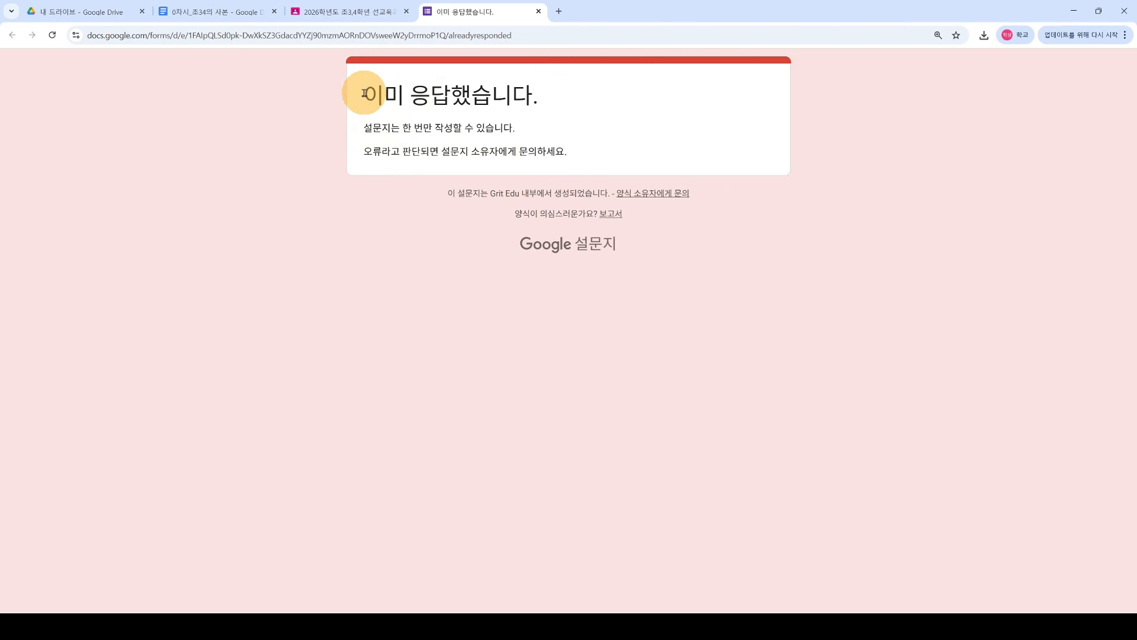
pyautogui.moveTo(363, 93); pyautogui.dragTo(586, 144)
pyautogui.click(421, 145)
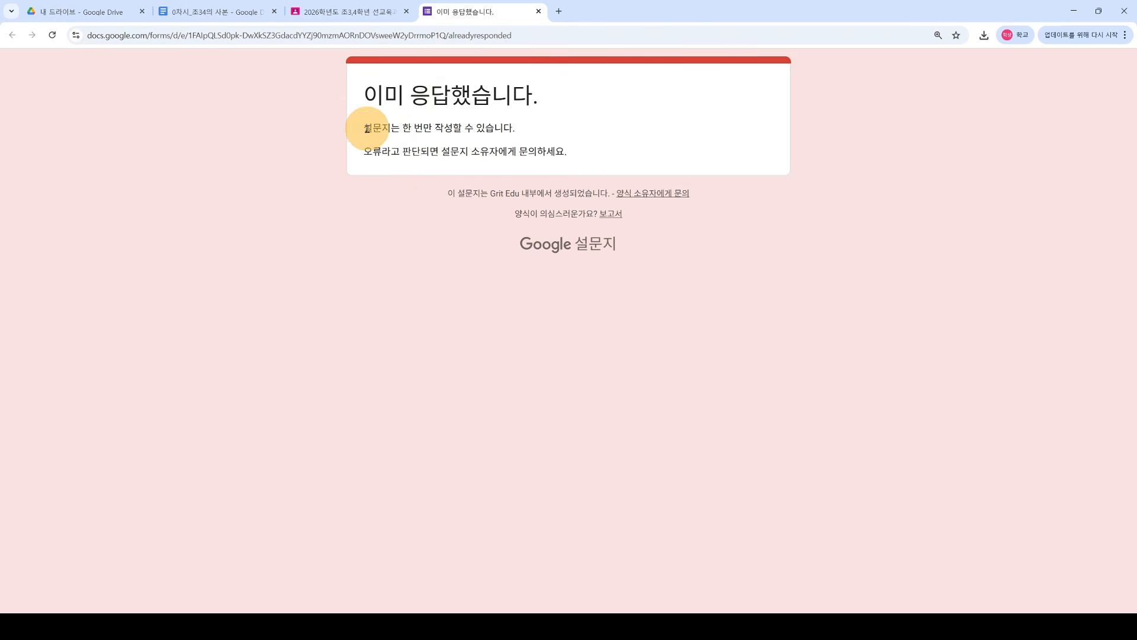
pyautogui.moveTo(367, 128); pyautogui.dragTo(522, 128)
pyautogui.click(523, 129)
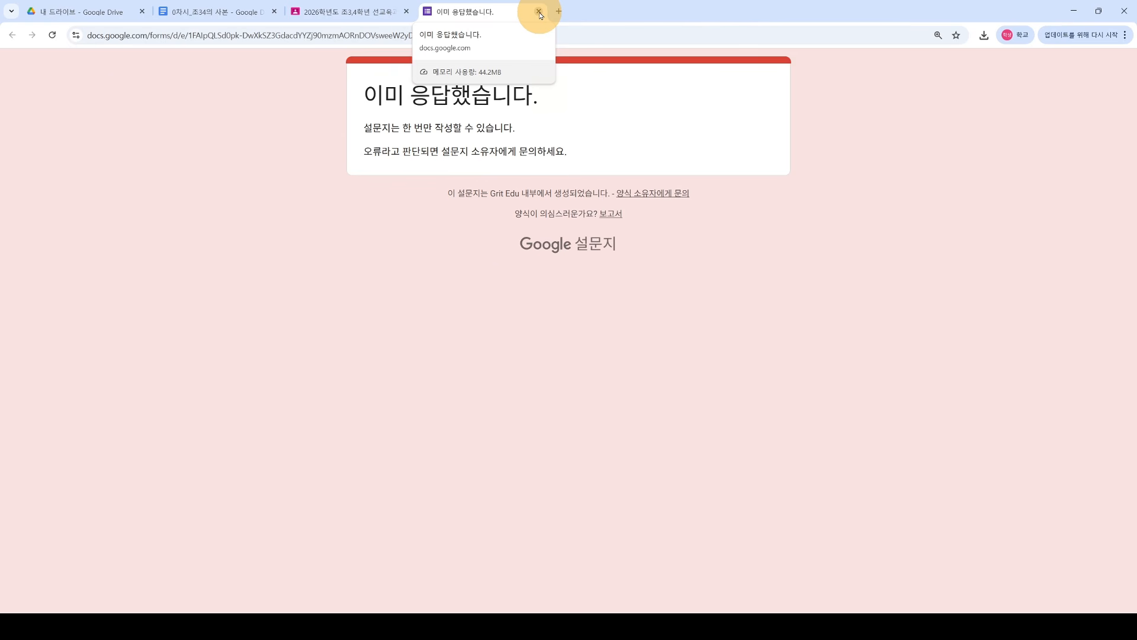
# Step: Glance back at Classroom, then close the already-responded form tab
pyautogui.click(355, 12)
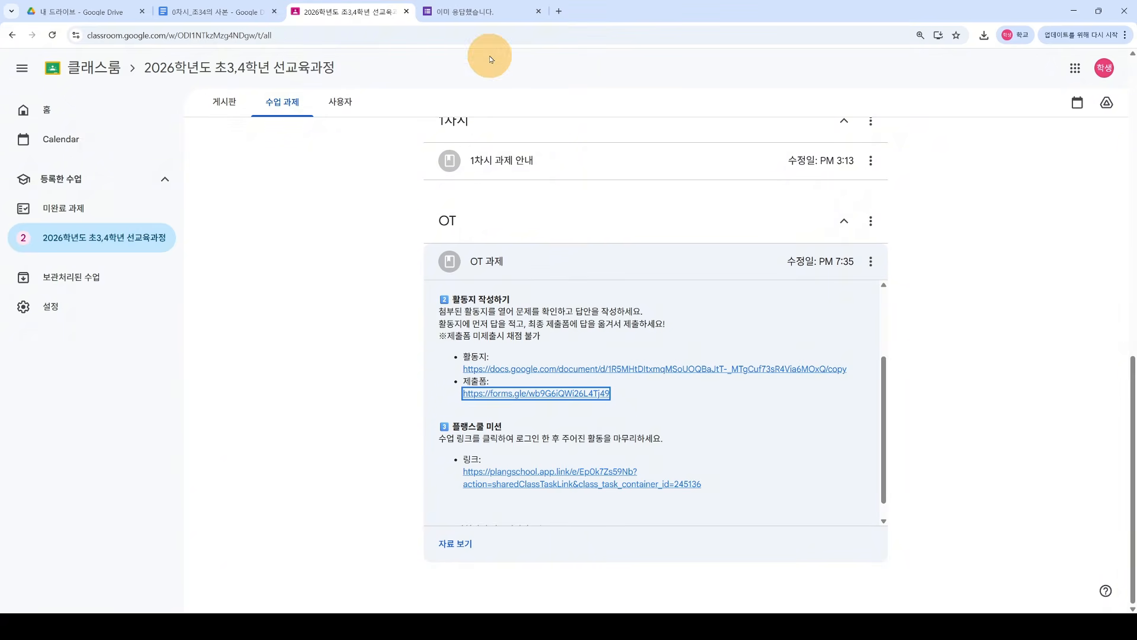
pyautogui.click(492, 14)
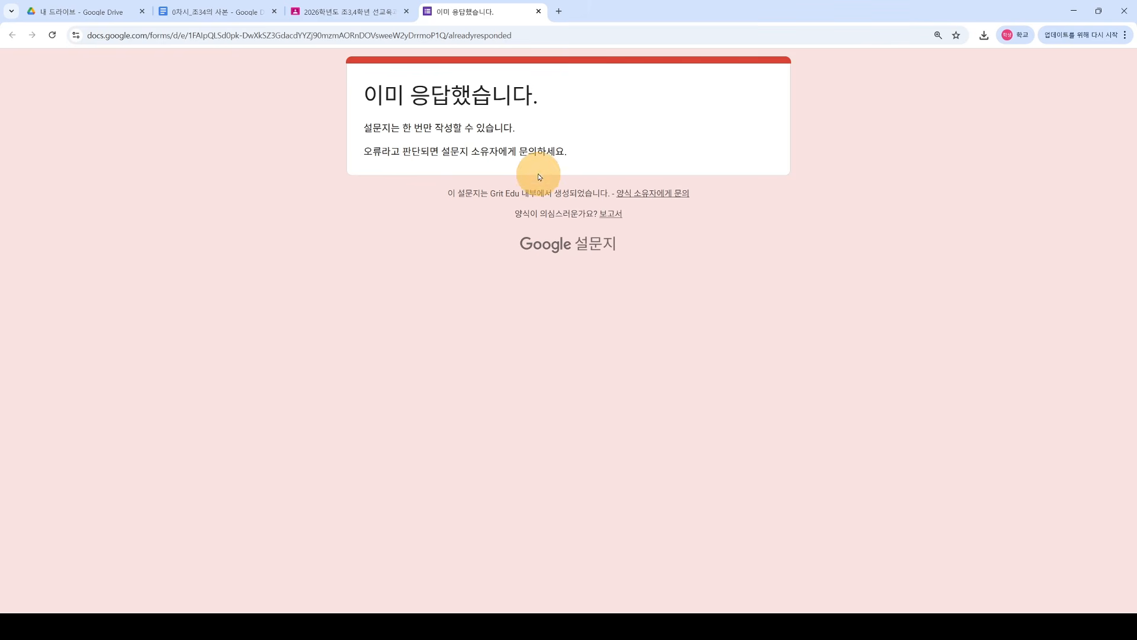
pyautogui.click(539, 12)
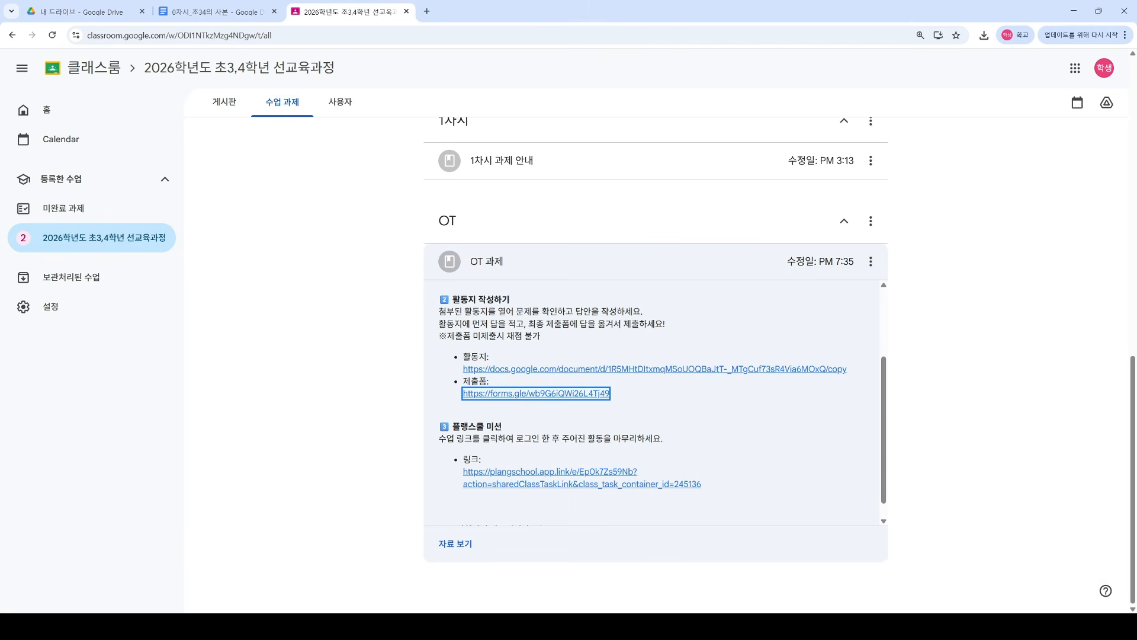
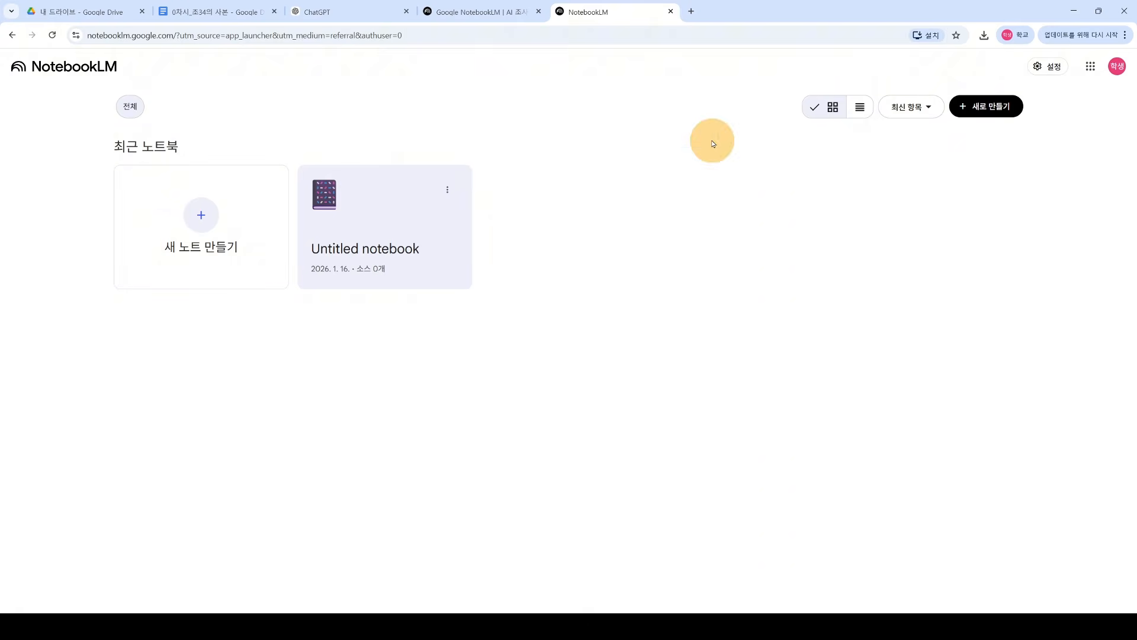
# Step: Close the notebooks tab and highlight the landing page's headline and Gemini subtitle text
pyautogui.click(671, 12)
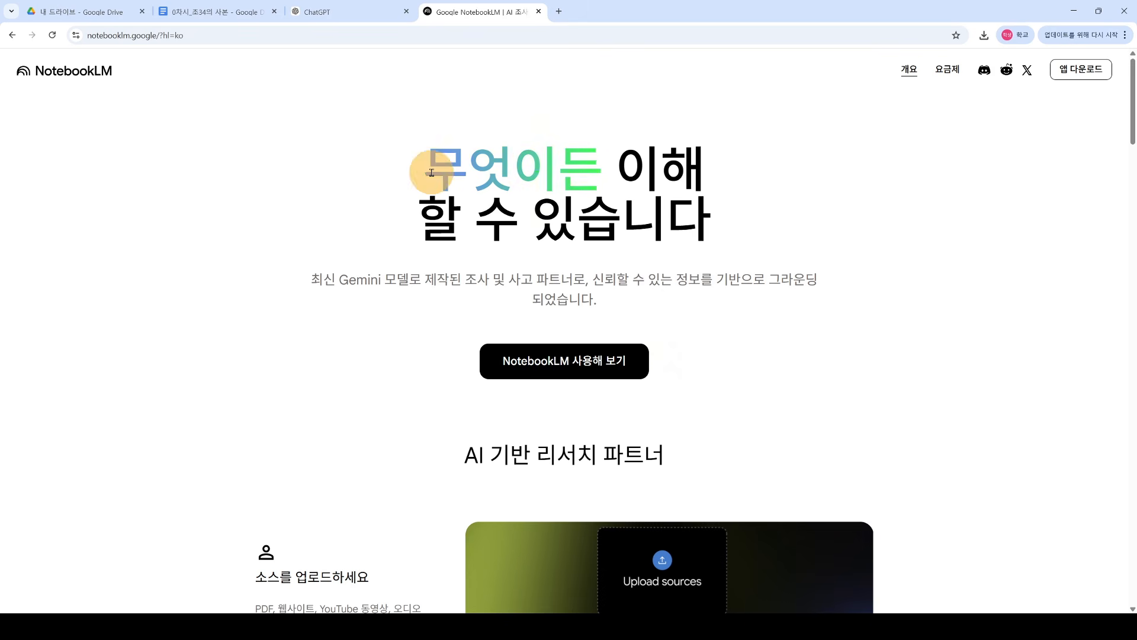
pyautogui.moveTo(421, 170); pyautogui.dragTo(733, 224)
pyautogui.click(762, 219)
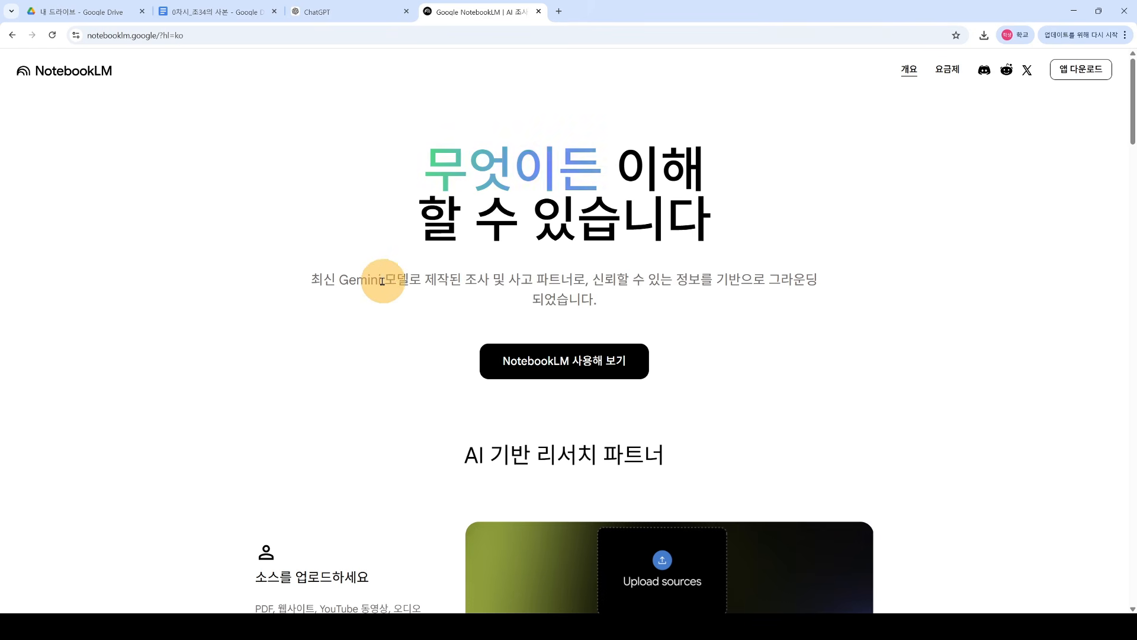
pyautogui.moveTo(338, 279); pyautogui.dragTo(741, 300)
pyautogui.click(623, 297)
pyautogui.click(617, 185)
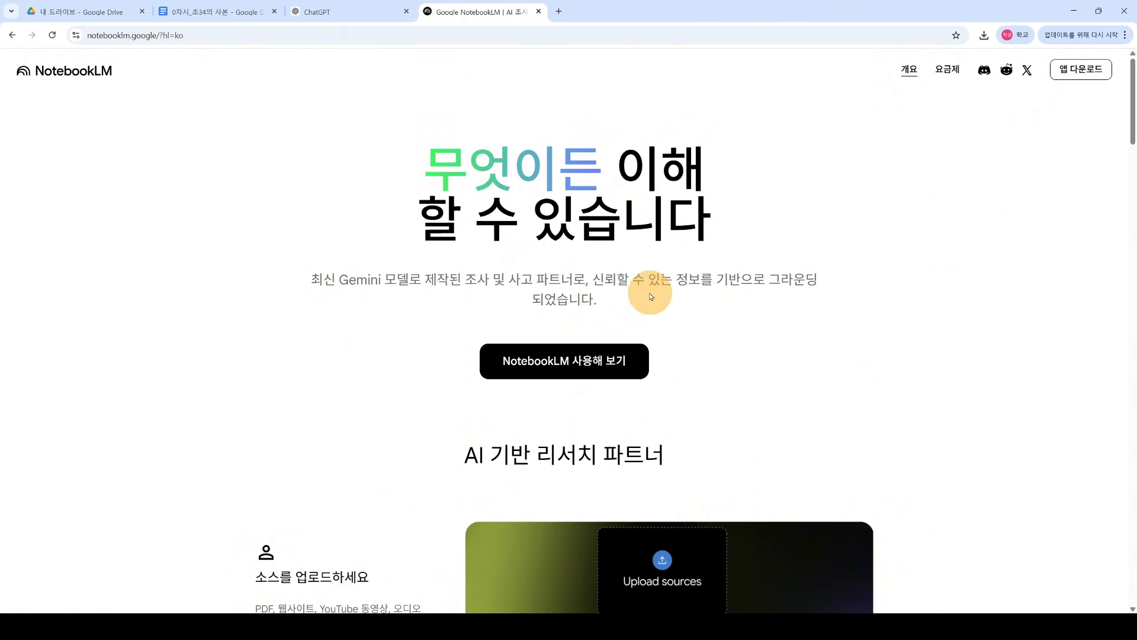
# Step: Highlight the AI 기반 리서치 파트너 and 답변만이 아니라 소스도 확인하세요 headings, then go to ChatGPT
pyautogui.moveTo(1133, 112); pyautogui.dragTo(1118, 164)
pyautogui.scroll(1, 545, 149)
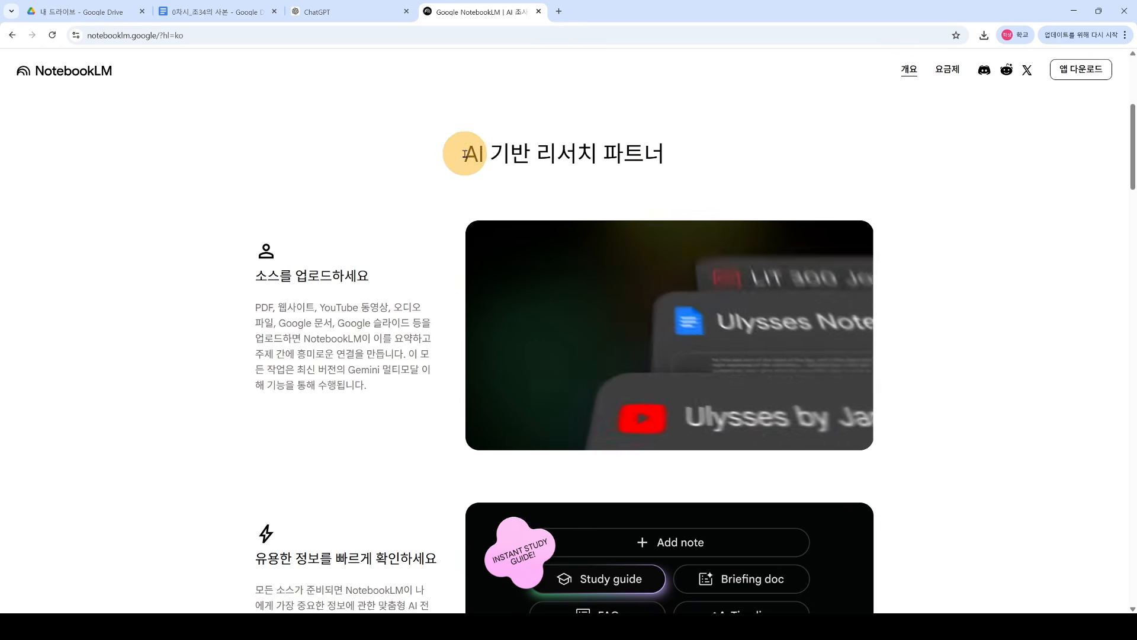
pyautogui.moveTo(463, 151); pyautogui.dragTo(665, 154)
pyautogui.click(550, 147)
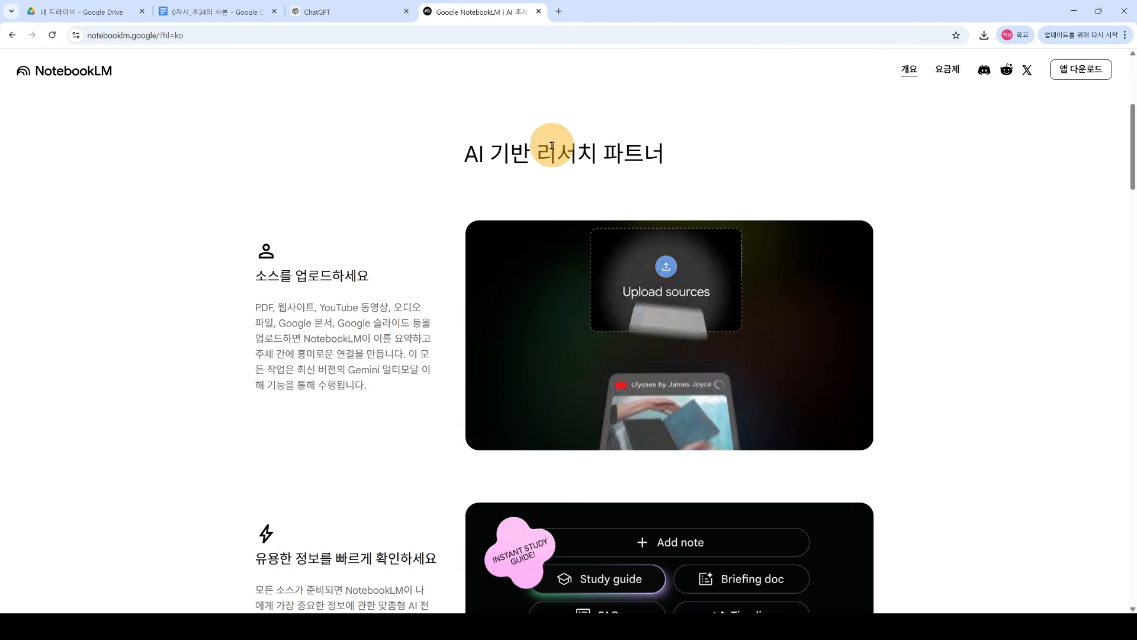
pyautogui.scroll(-7, 1119, 178)
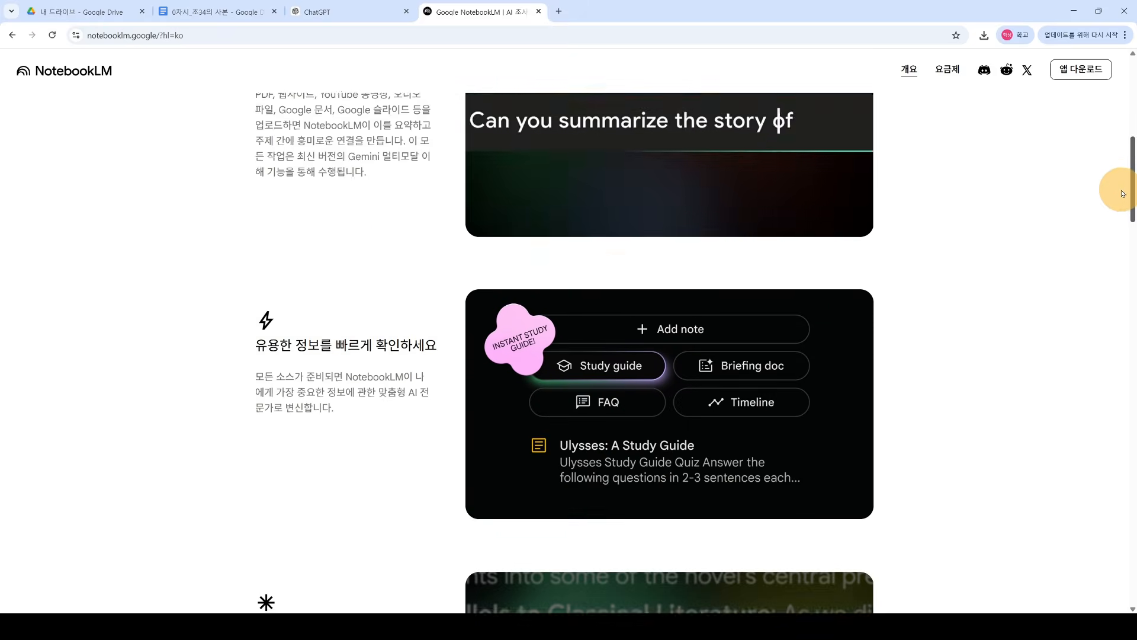
pyautogui.moveTo(1116, 225); pyautogui.dragTo(1111, 253)
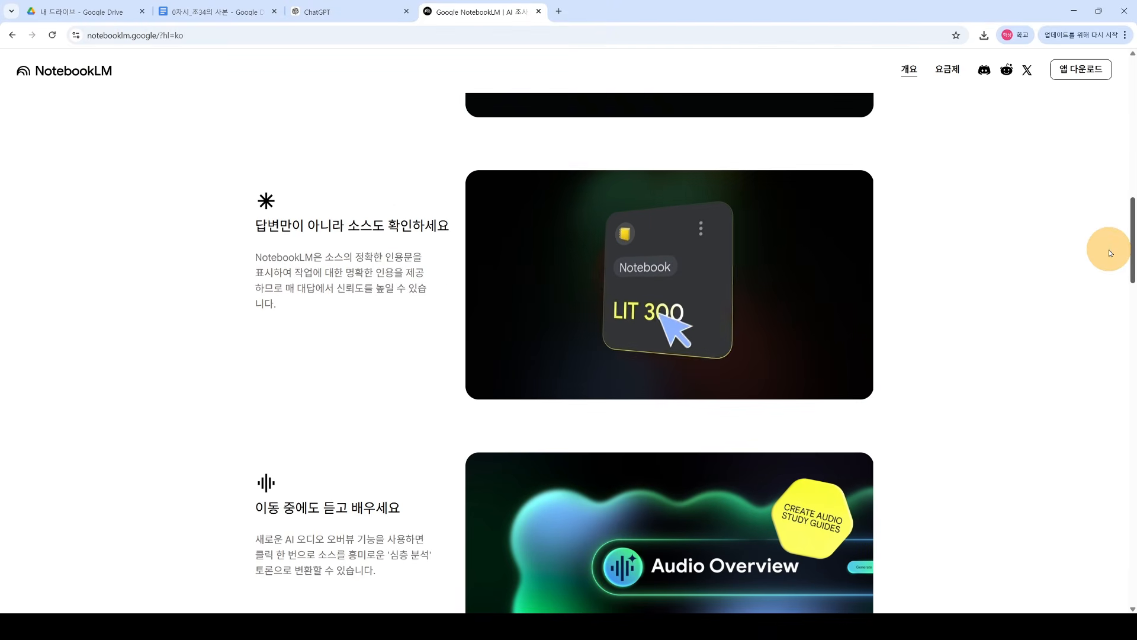
pyautogui.moveTo(261, 223); pyautogui.dragTo(433, 230)
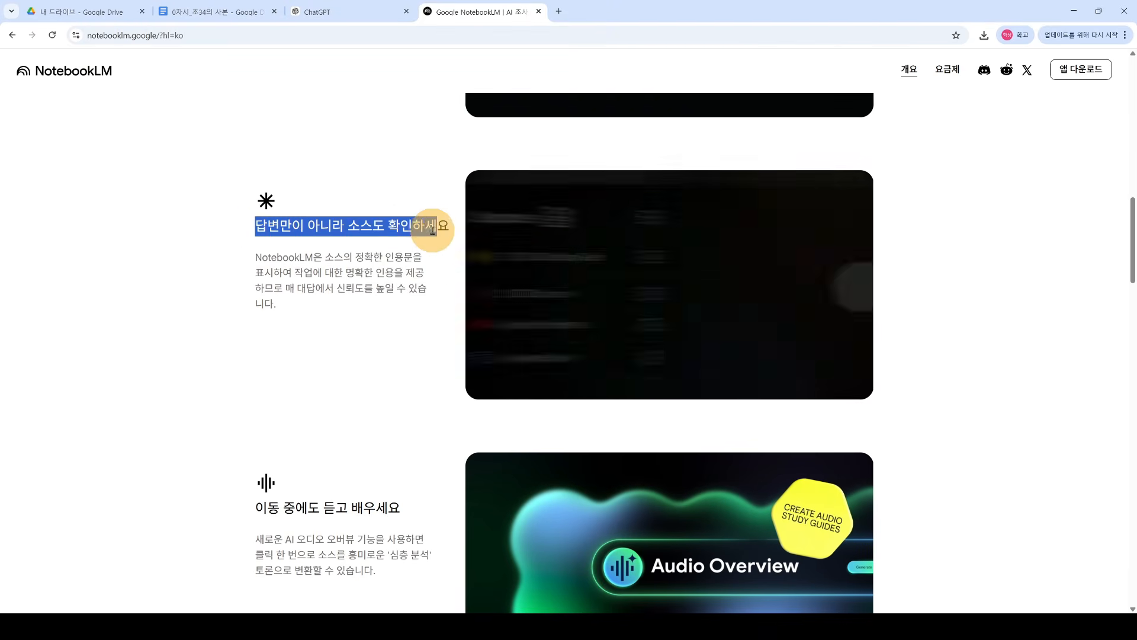
pyautogui.click(432, 243)
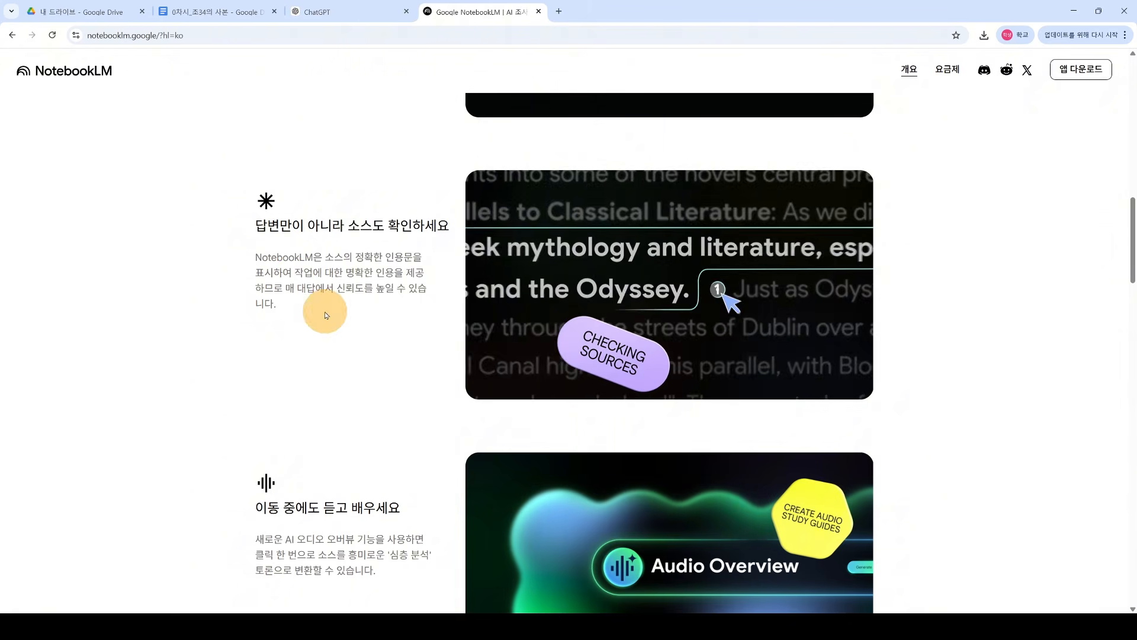
pyautogui.click(353, 17)
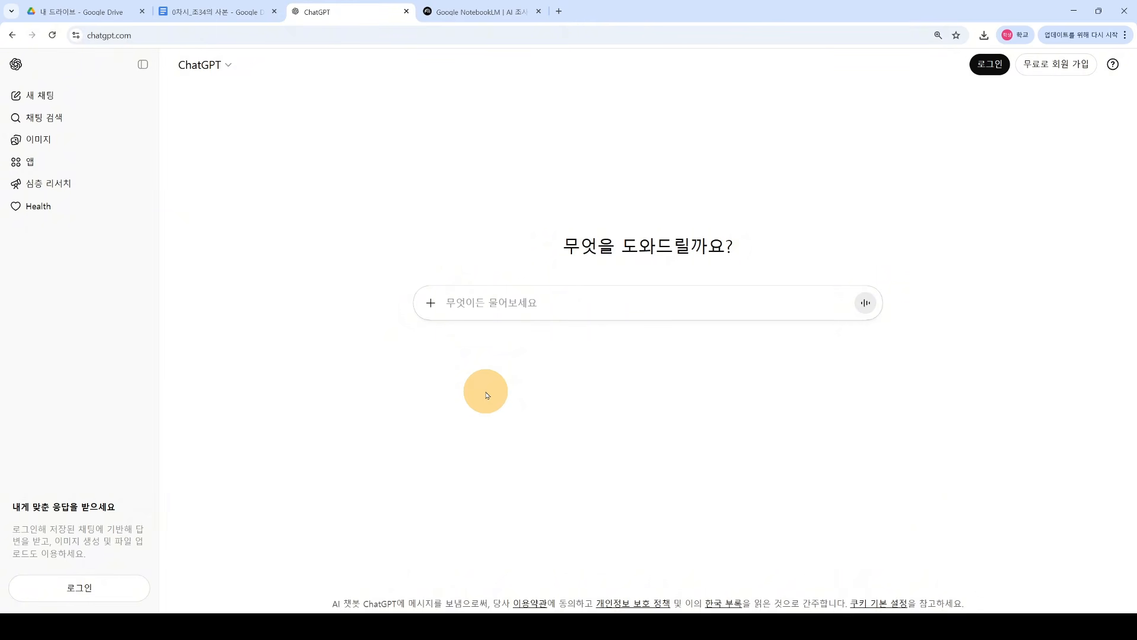
# Step: Switch from ChatGPT back to the Google NotebookLM landing page tab
pyautogui.click(479, 13)
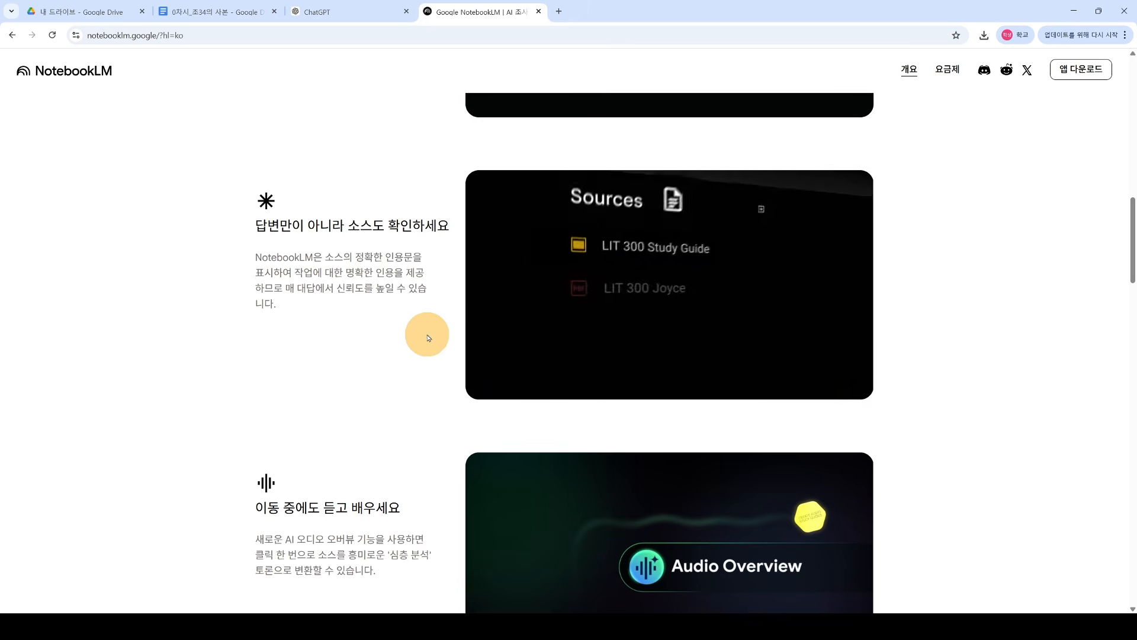
pyautogui.scroll(-3, 414, 299)
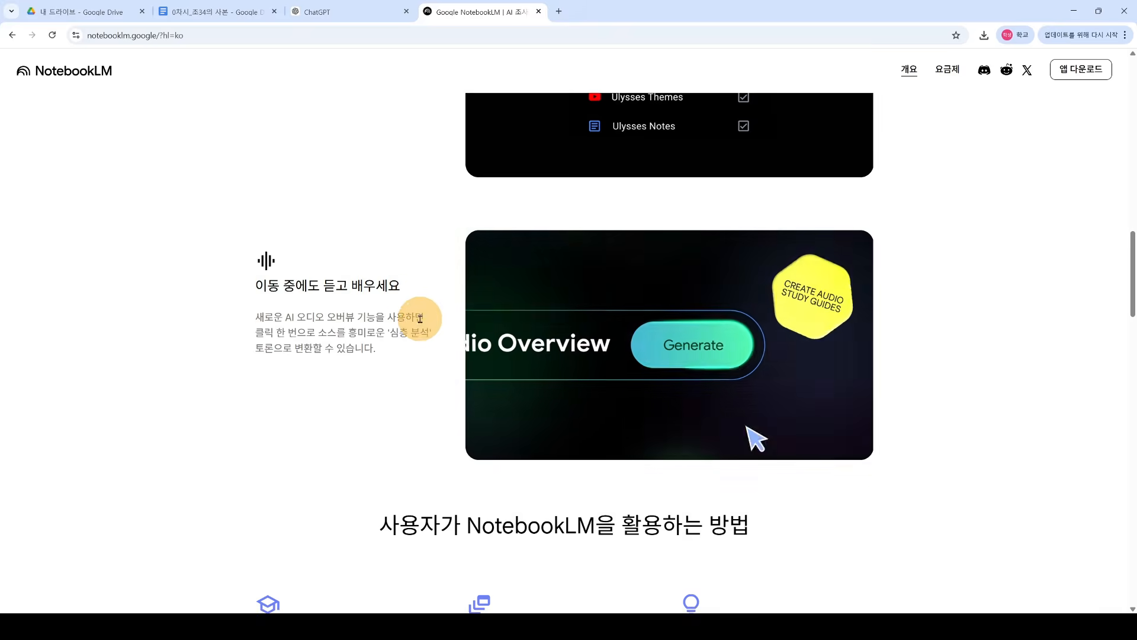
pyautogui.scroll(-5, 419, 319)
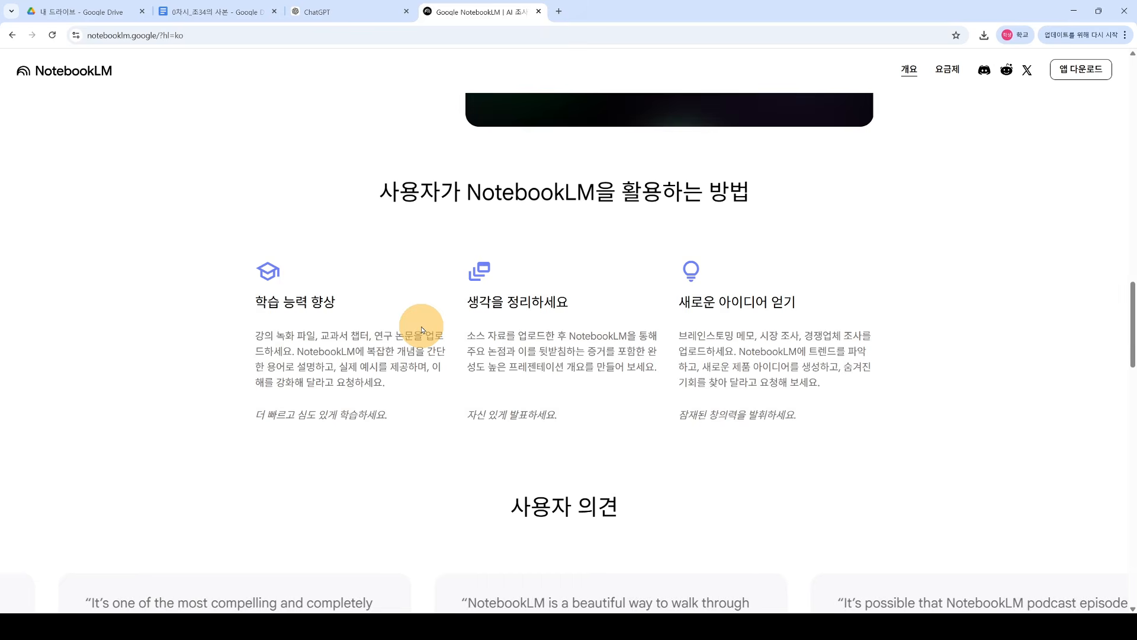
pyautogui.scroll(-8, 421, 326)
pyautogui.scroll(-3, 466, 349)
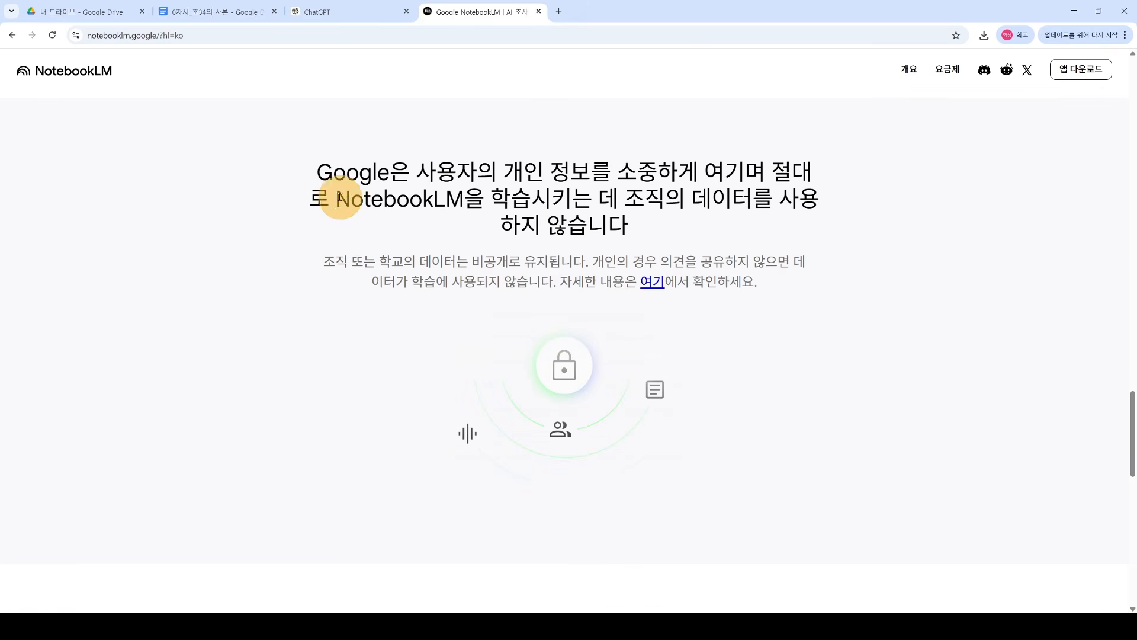
pyautogui.moveTo(317, 182); pyautogui.dragTo(335, 198)
pyautogui.moveTo(335, 199); pyautogui.dragTo(648, 224)
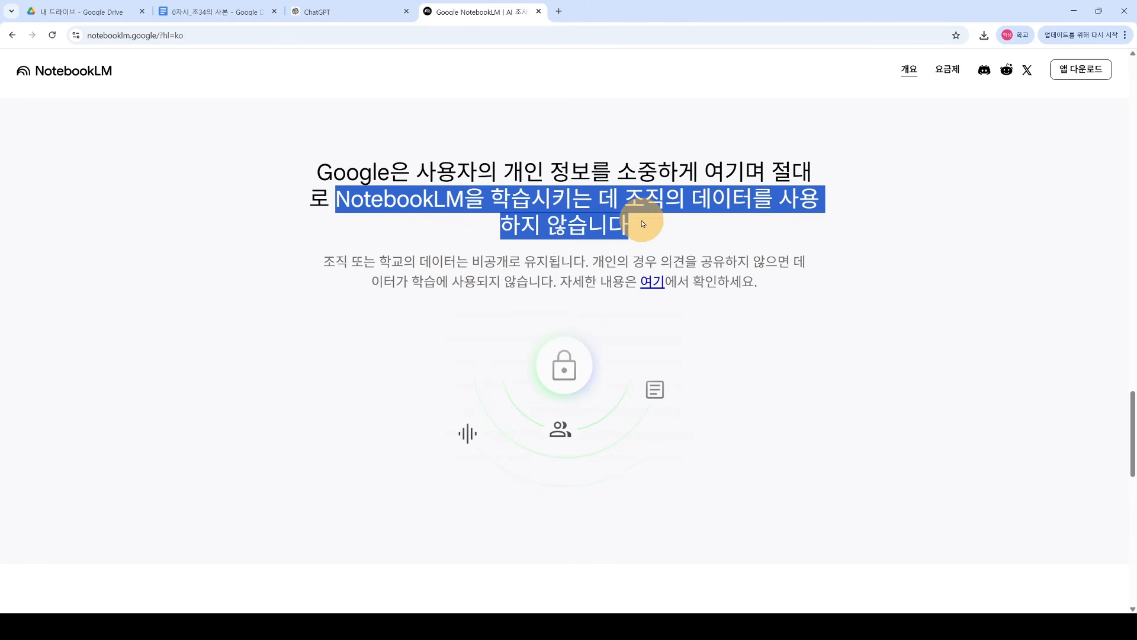
pyautogui.click(645, 224)
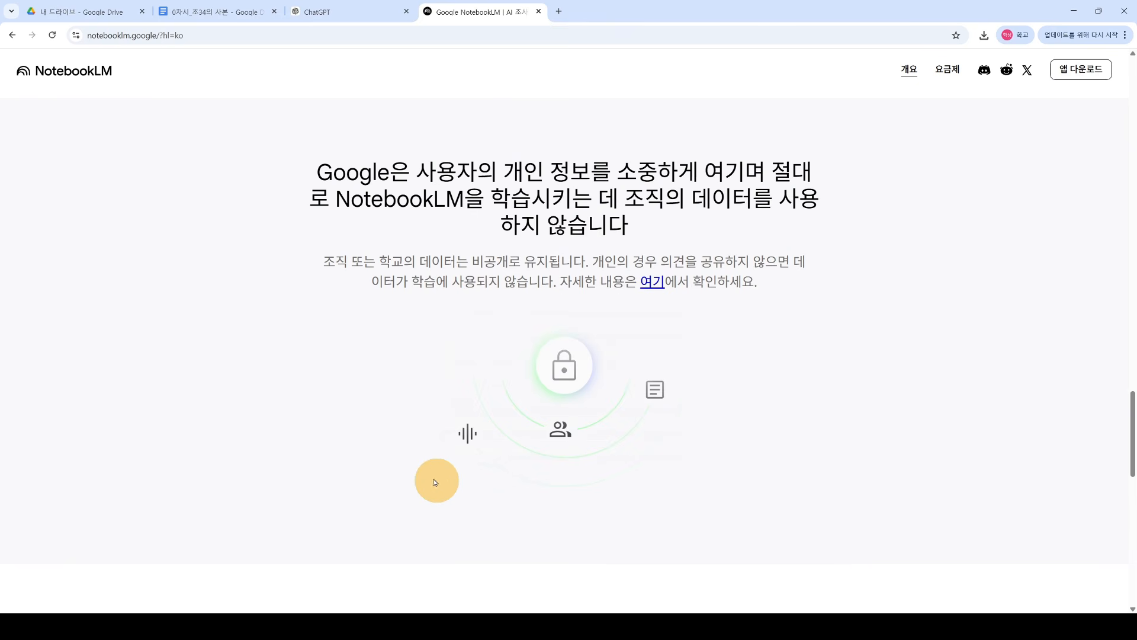
pyautogui.scroll(-4, 632, 478)
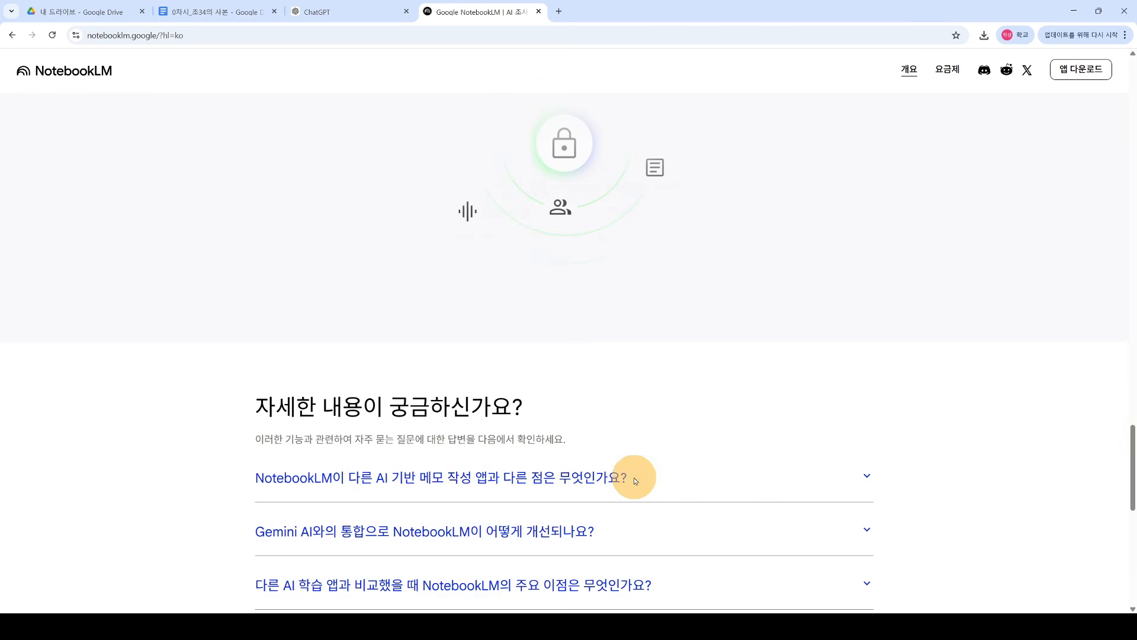
pyautogui.scroll(4, 648, 340)
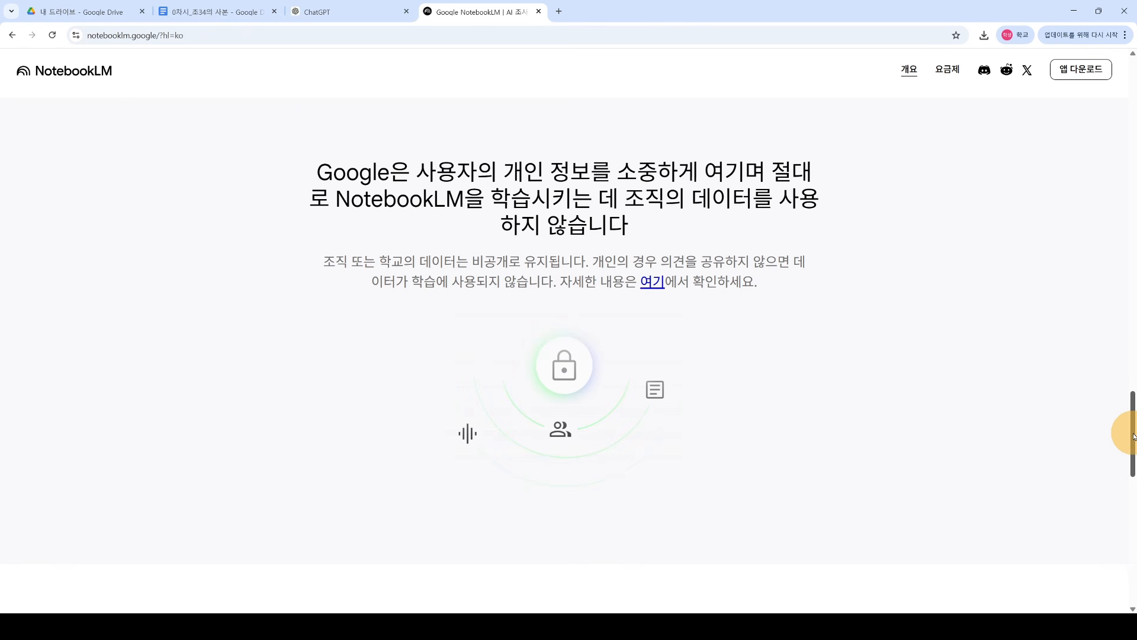
pyautogui.moveTo(1133, 436); pyautogui.dragTo(1096, 102)
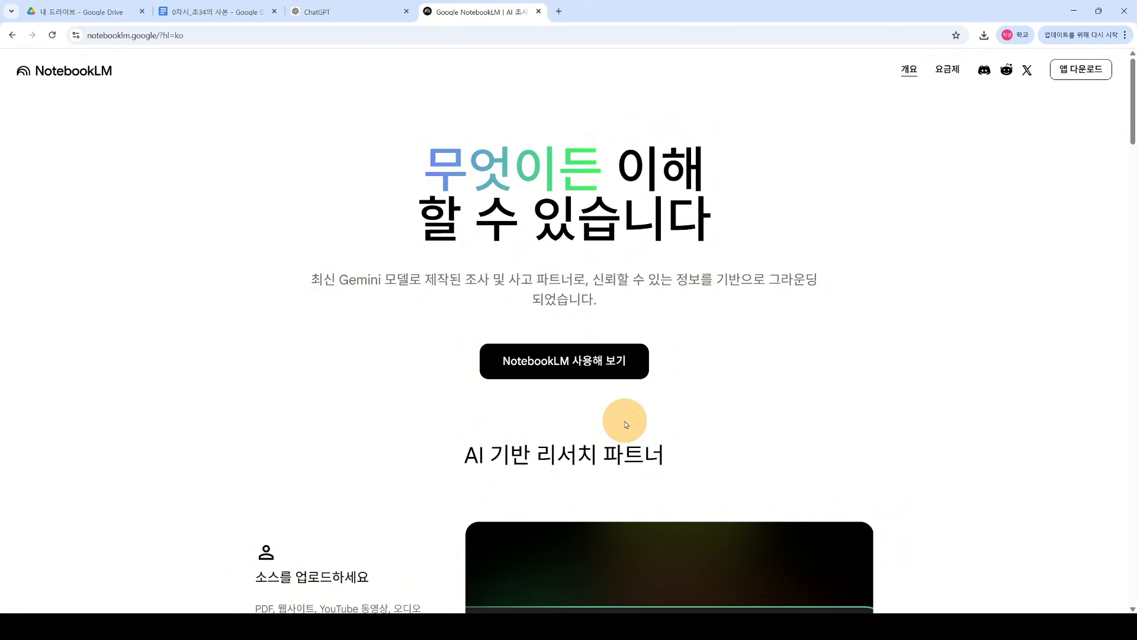
# Step: Launch NotebookLM, create a new Untitled notebook, and dismiss the add-source dialog twice
pyautogui.click(583, 368)
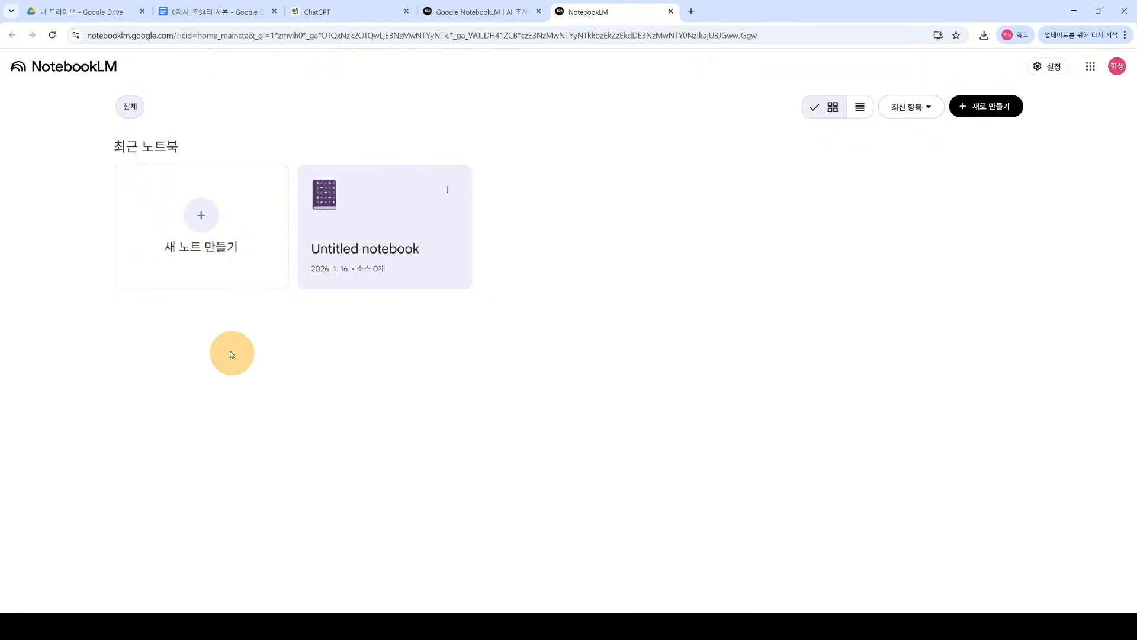
pyautogui.click(201, 221)
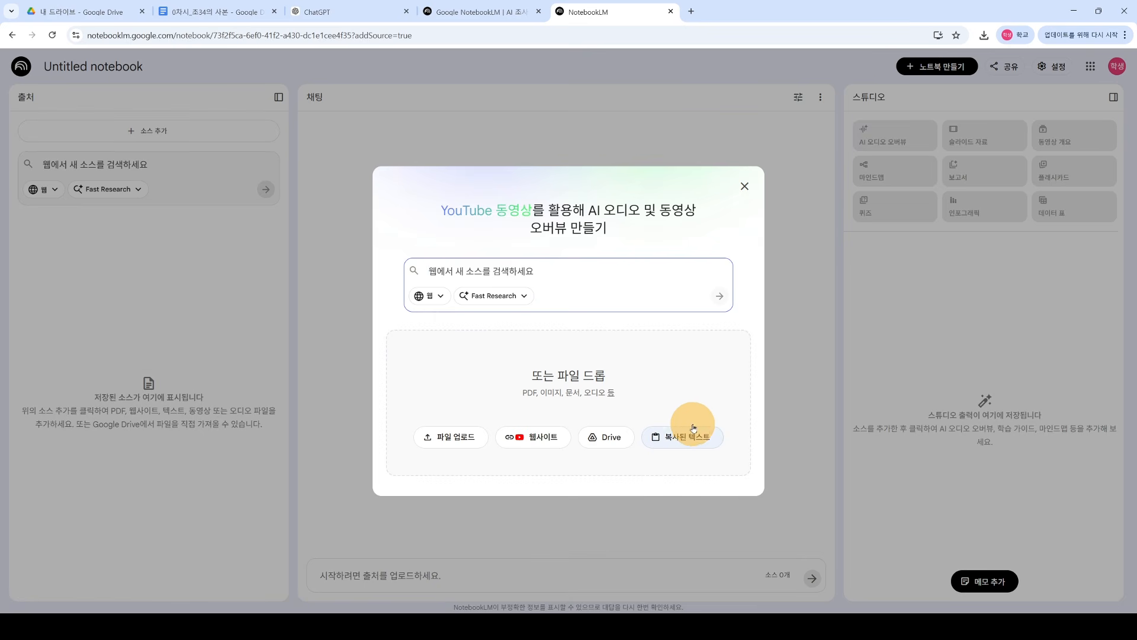
pyautogui.click(745, 187)
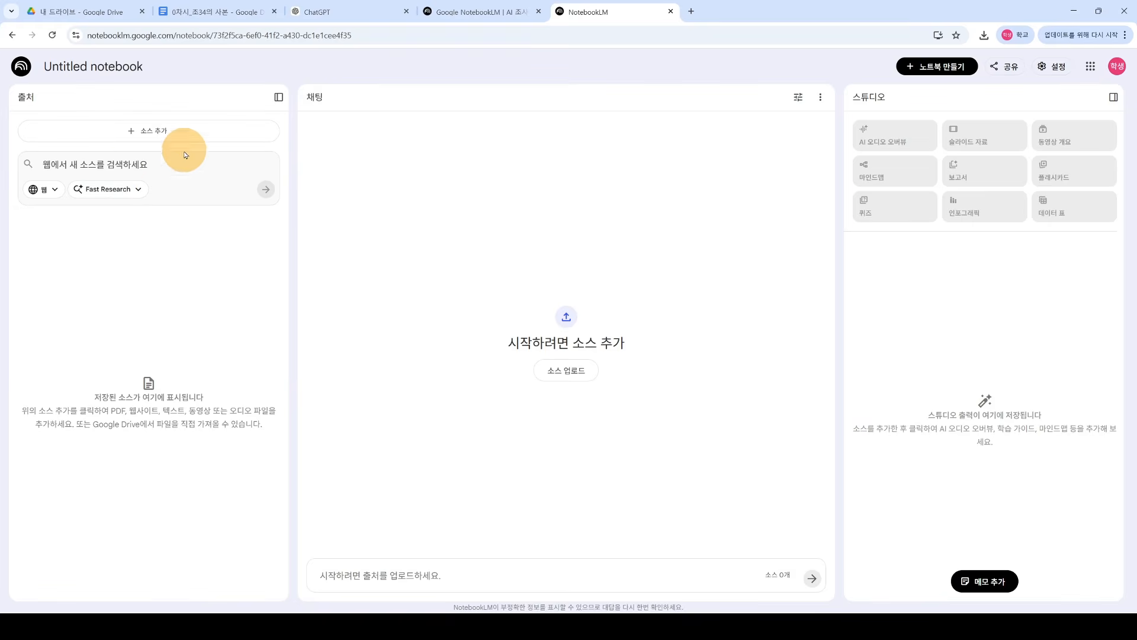
pyautogui.click(152, 130)
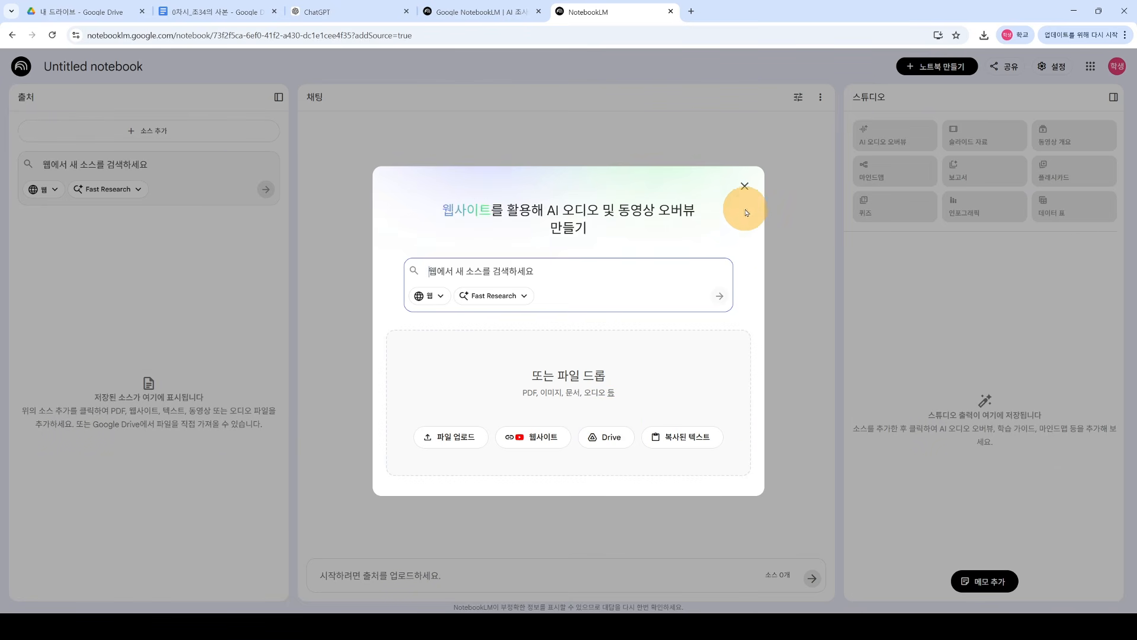
pyautogui.click(744, 187)
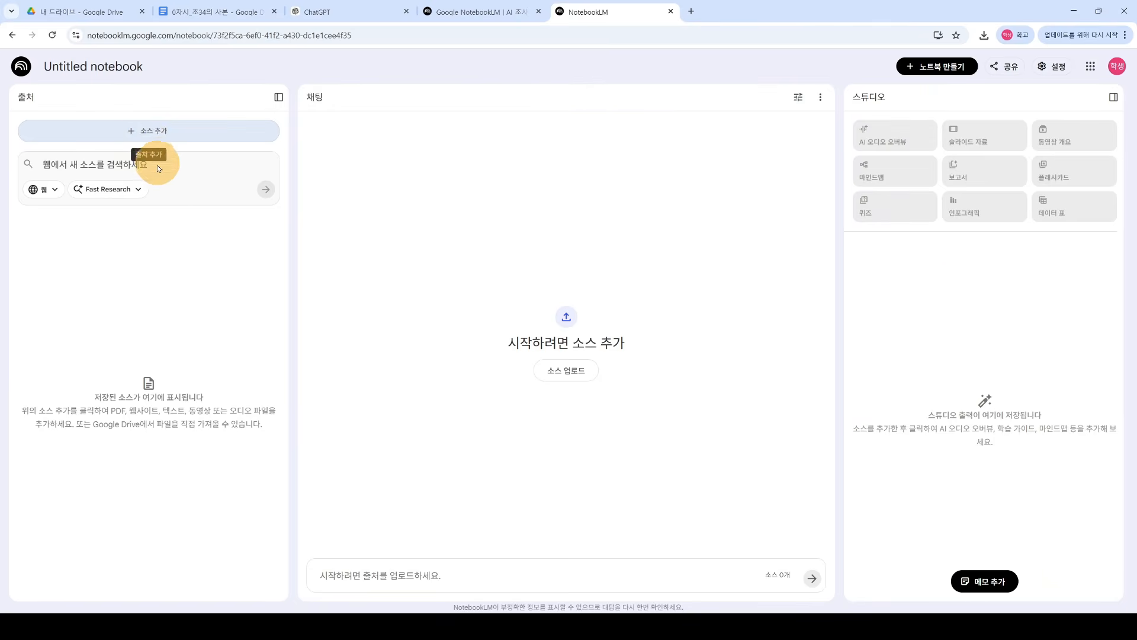
# Step: Run a Fast Research web search for '초등학생을 위한 데이터 분석 개념' from the add-source dialog
pyautogui.click(146, 136)
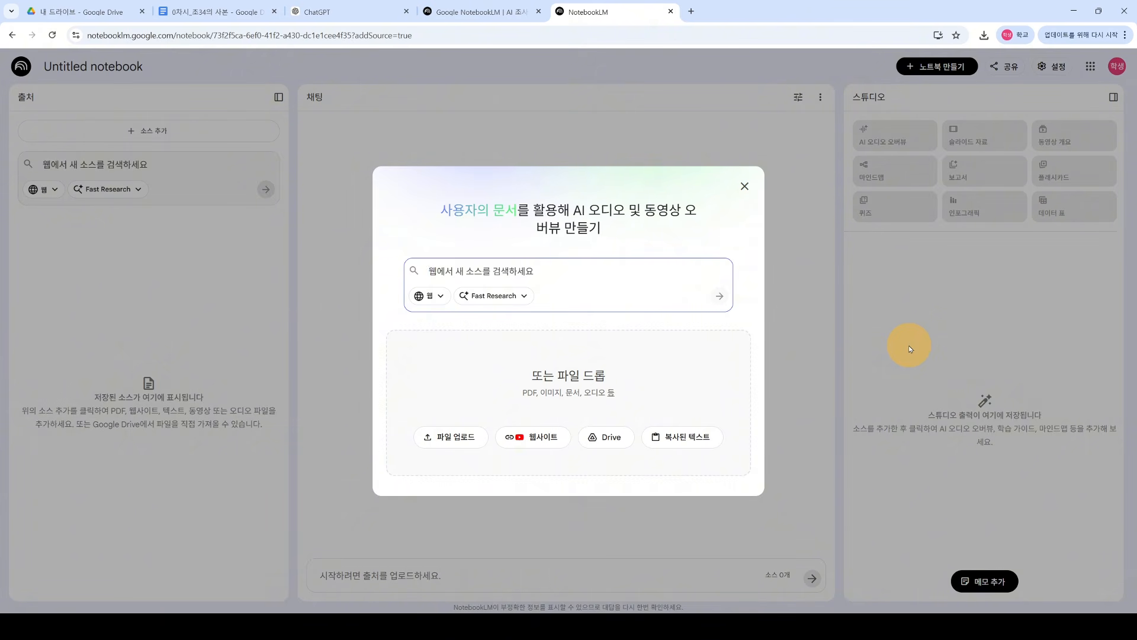
pyautogui.write('ㅊ')
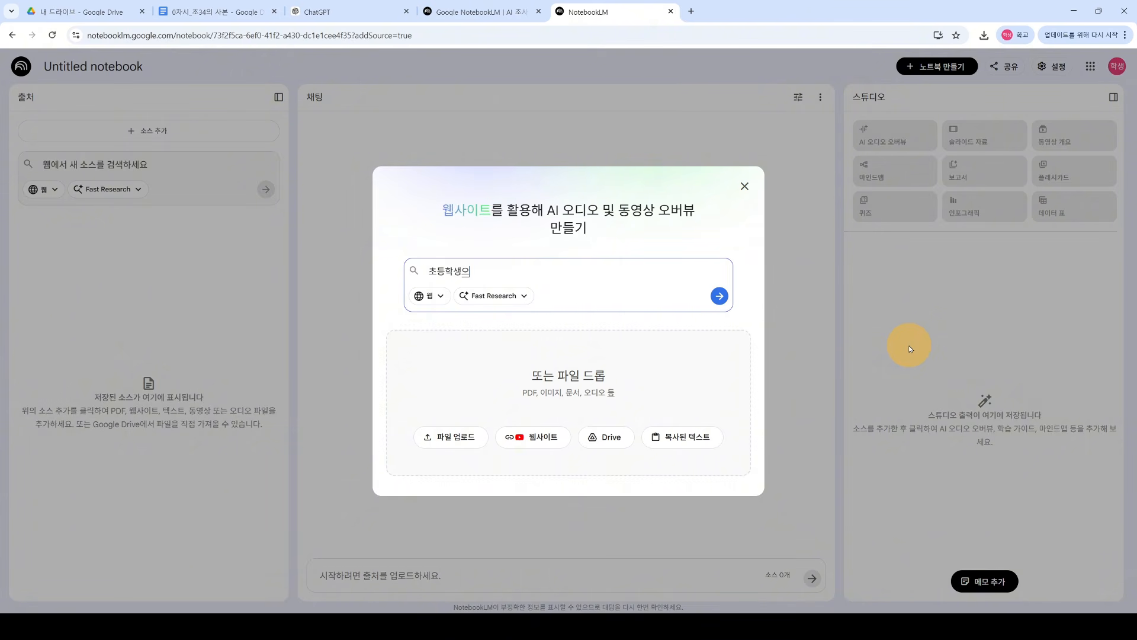
pyautogui.write('등학생을 위한 뎀')
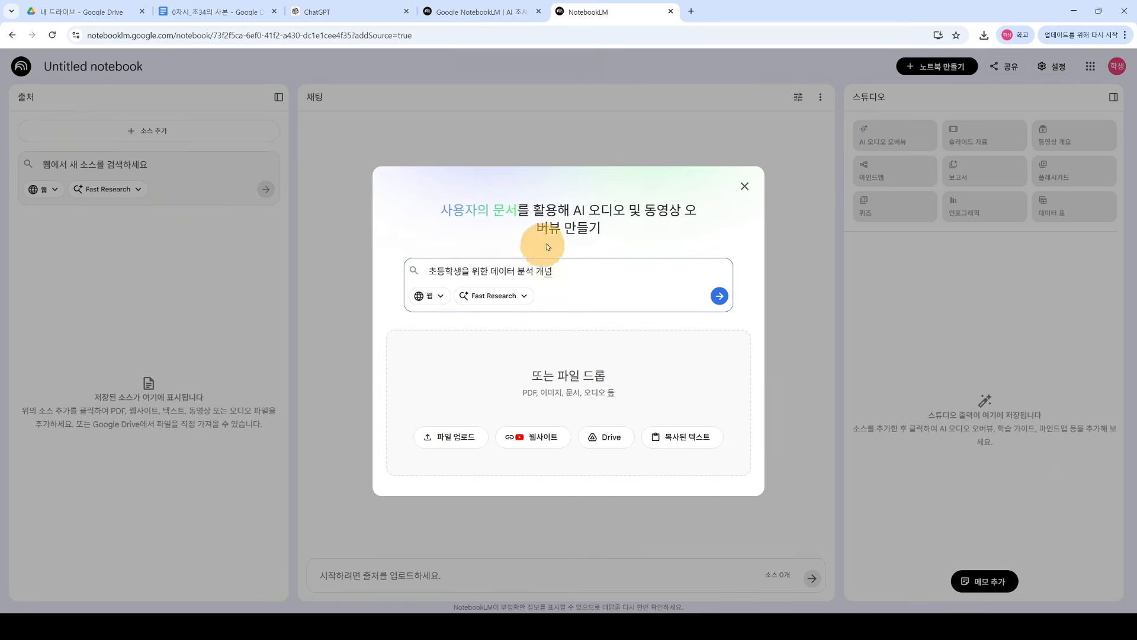
pyautogui.click(719, 297)
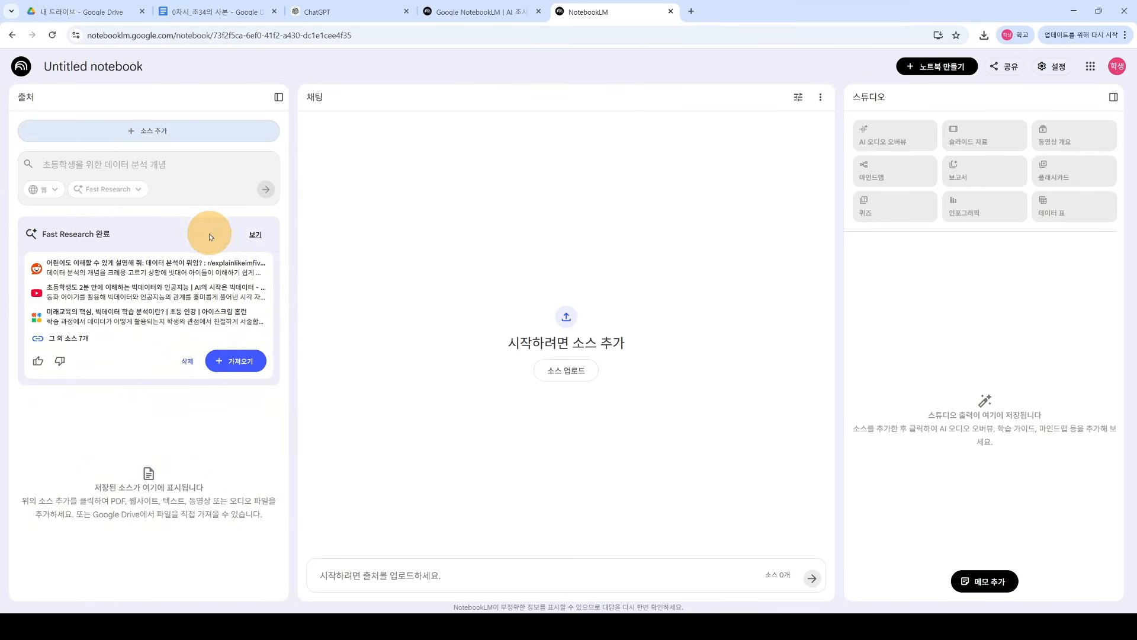
# Step: Expand the list of all ten found sources and leave the Reddit source out, keeping 9 selected
pyautogui.click(256, 236)
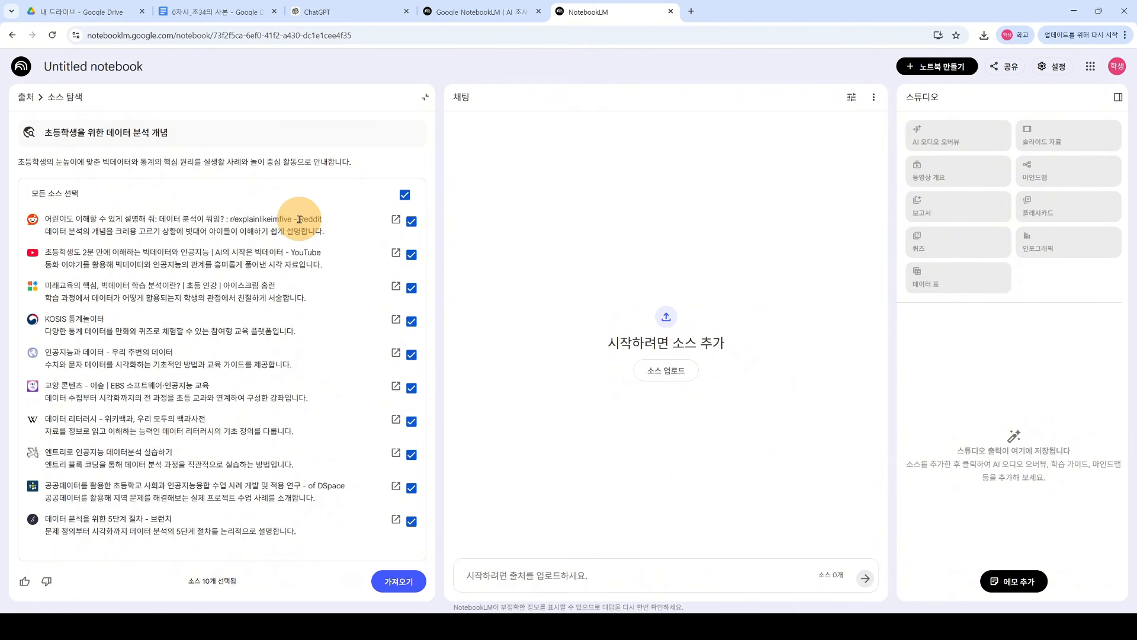
pyautogui.moveTo(299, 219); pyautogui.dragTo(316, 220)
pyautogui.click(329, 225)
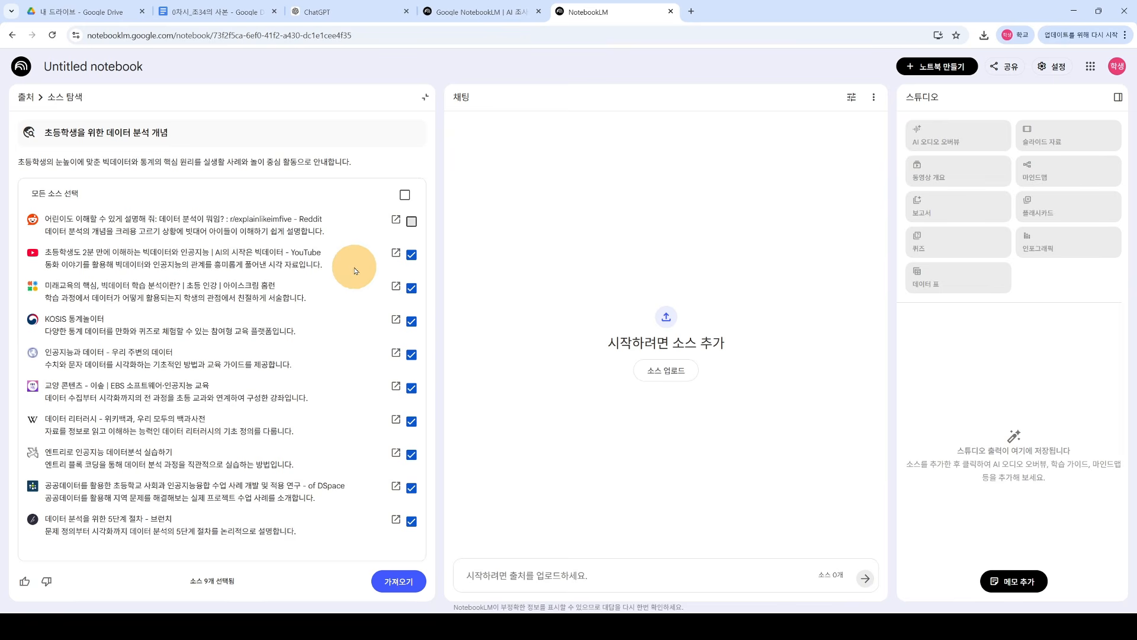
# Step: Open the big-data YouTube source video, skip its ad, and pause it at 0:01
pyautogui.click(395, 255)
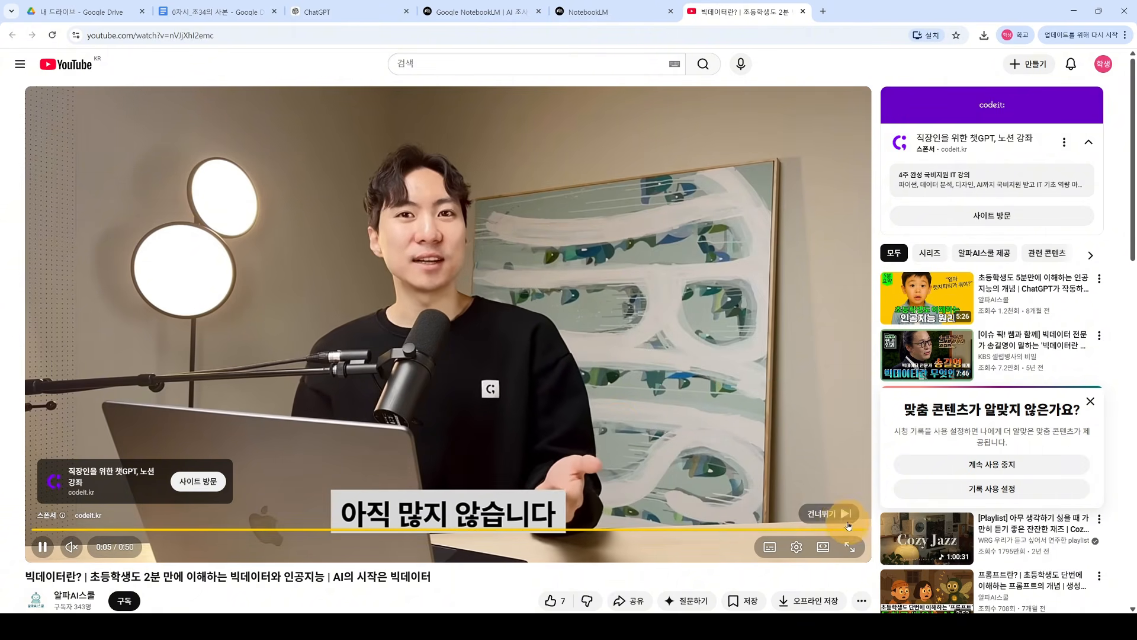
pyautogui.click(839, 512)
pyautogui.click(446, 328)
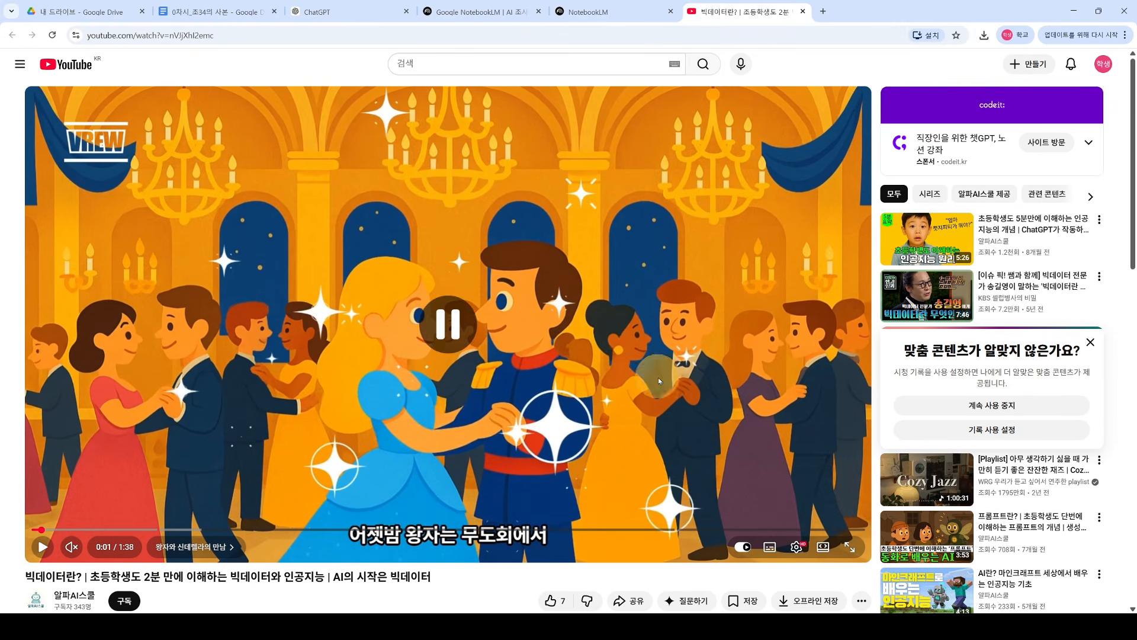
pyautogui.scroll(-1, 435, 222)
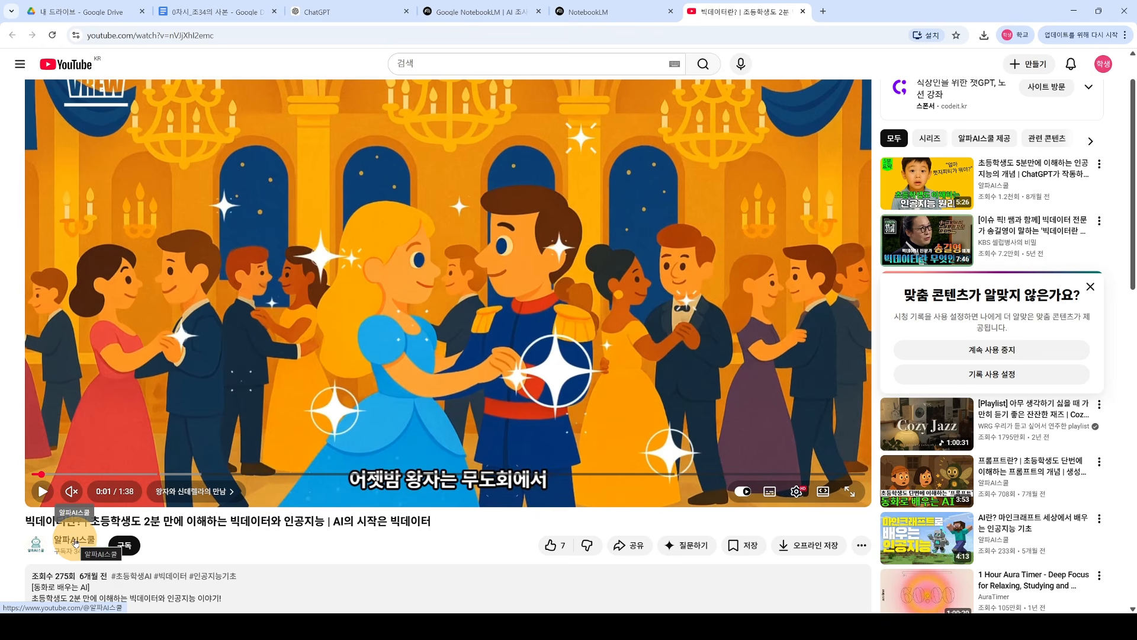
pyautogui.scroll(1, 540, 542)
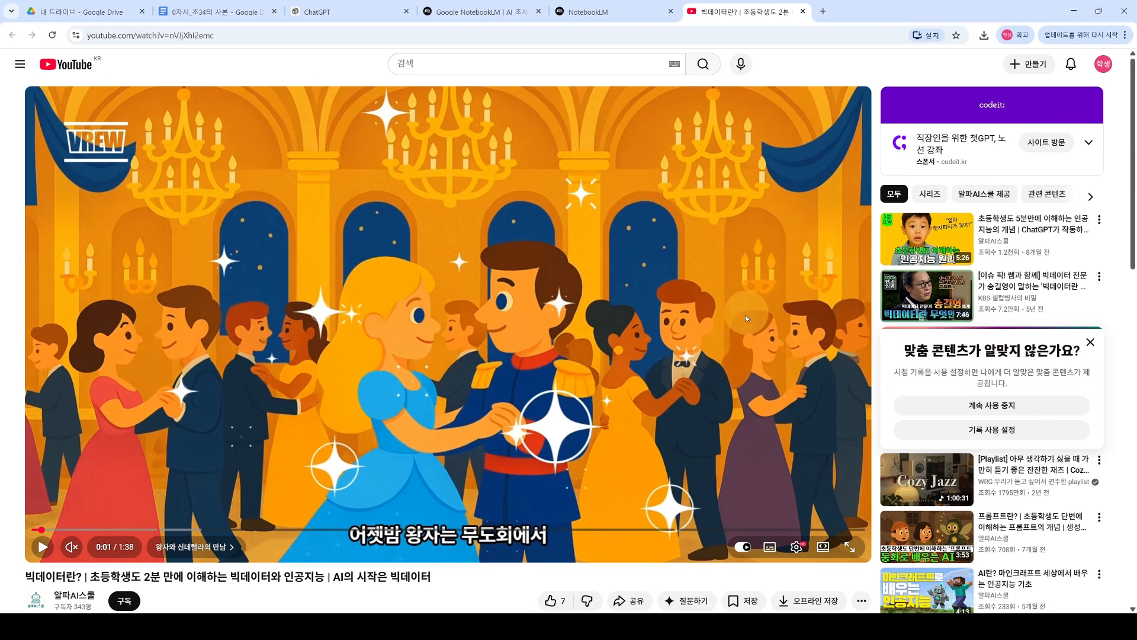
# Step: Close the YouTube tab to return to NotebookLM's list with nine sources selected
pyautogui.click(803, 13)
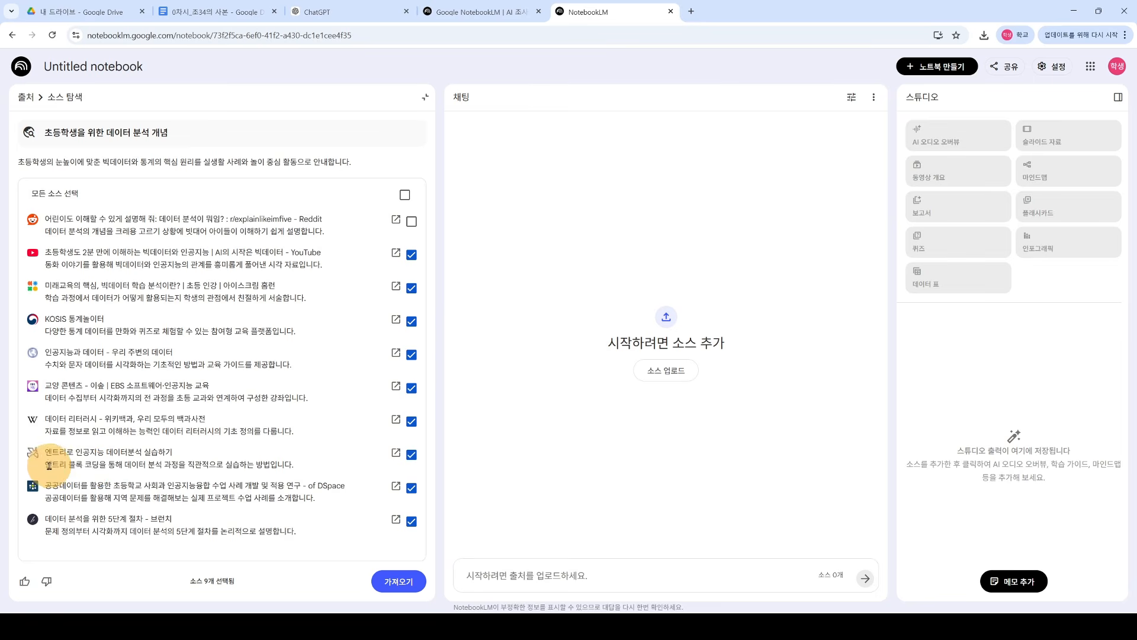
pyautogui.moveTo(49, 465); pyautogui.dragTo(287, 465)
pyautogui.click(288, 464)
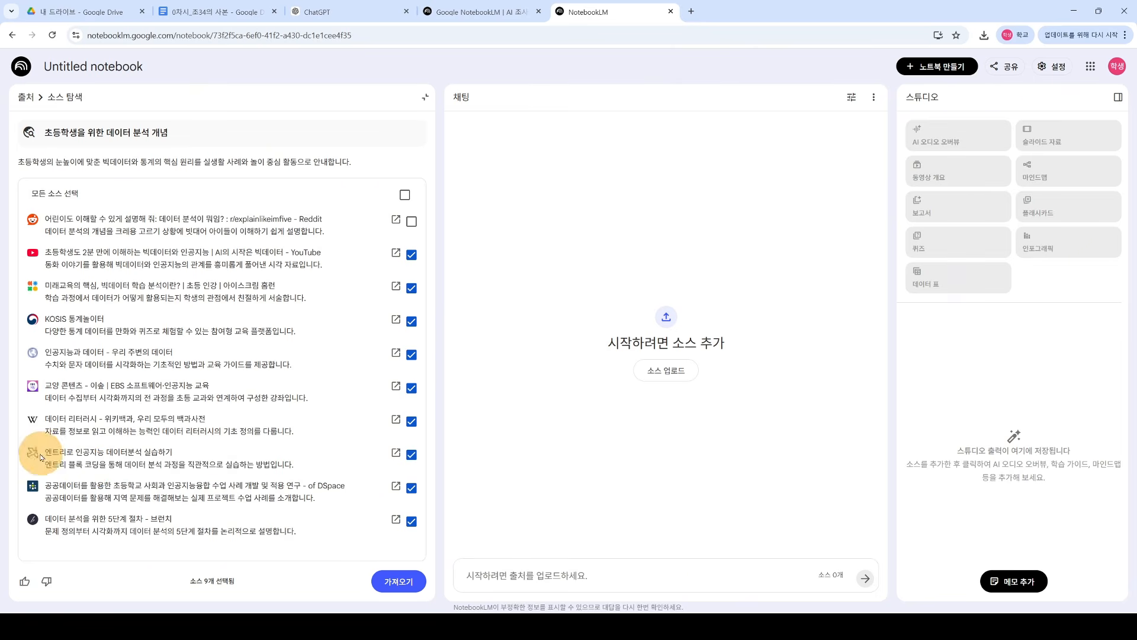
pyautogui.click(395, 452)
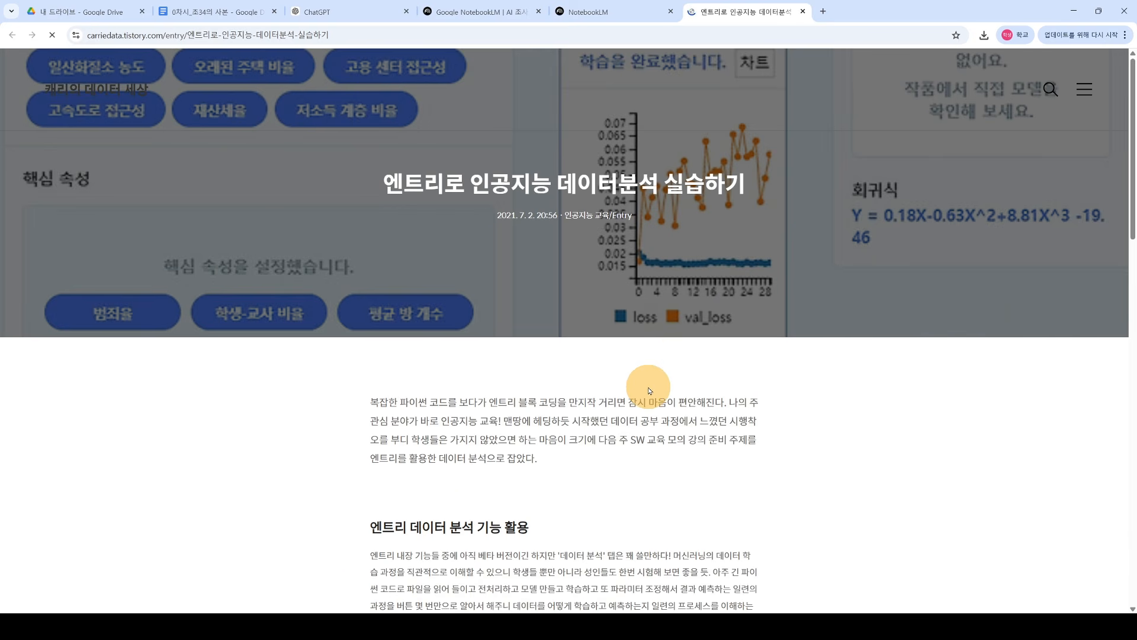
pyautogui.scroll(-10, 648, 361)
pyautogui.scroll(-13, 649, 390)
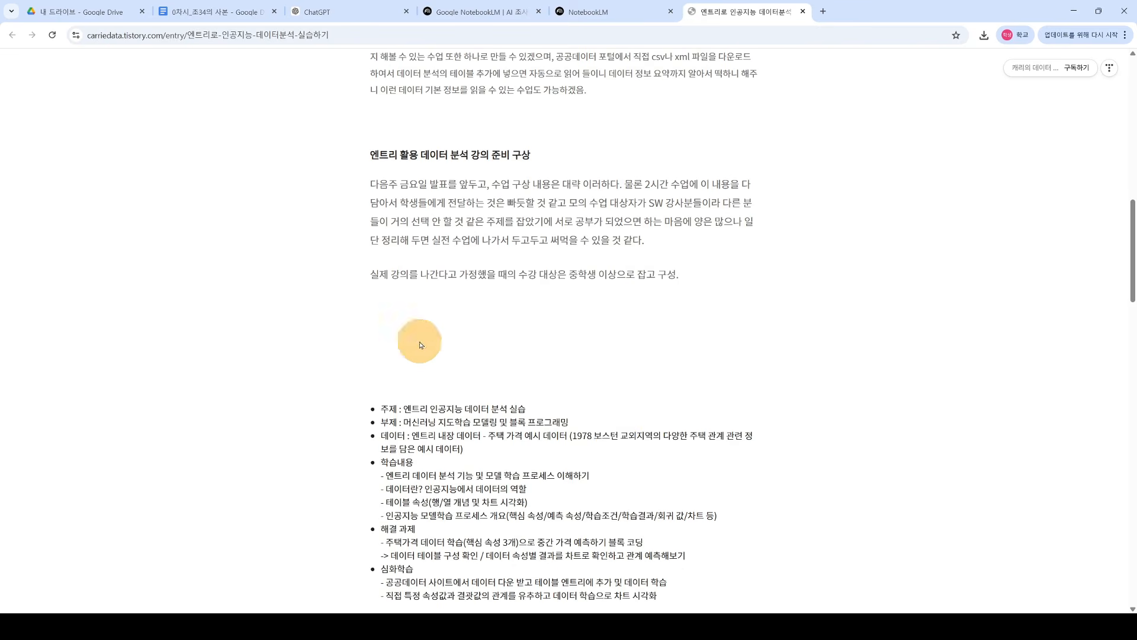
pyautogui.scroll(-8, 597, 434)
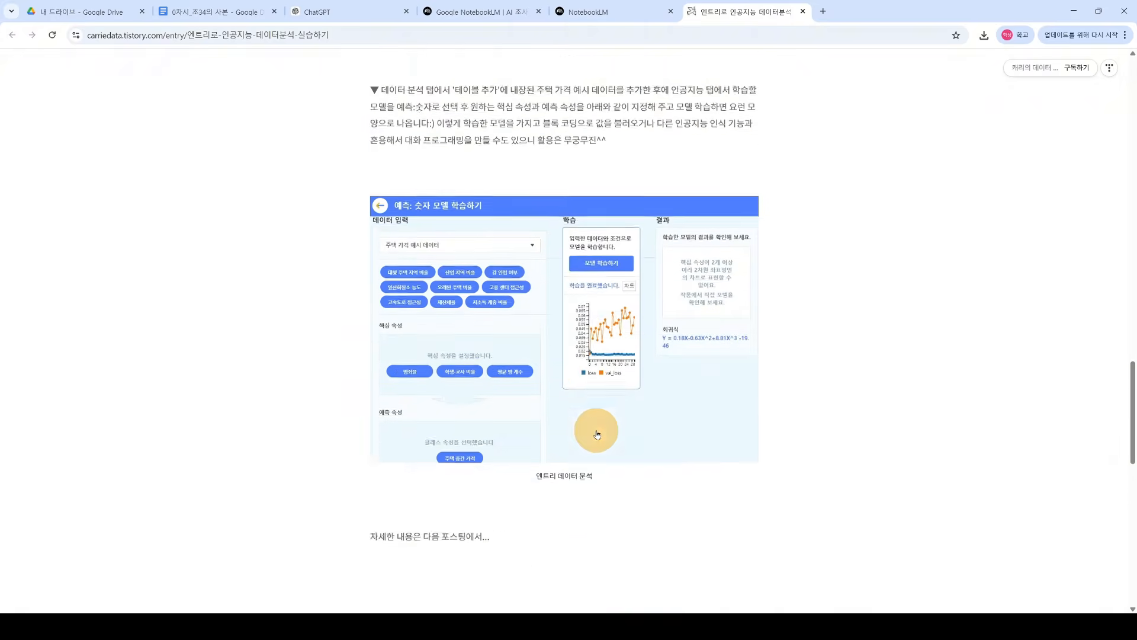
pyautogui.click(802, 12)
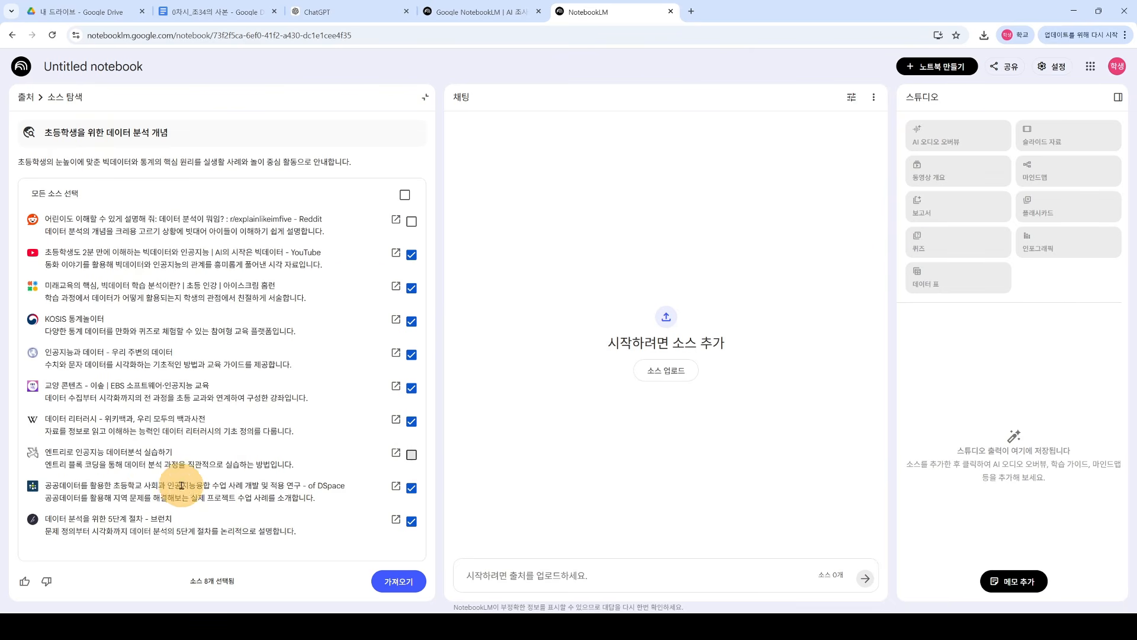
# Step: Preview the DSpace public-data paper, deselect the five-step data-analysis source, and import the seven remaining sources
pyautogui.click(396, 486)
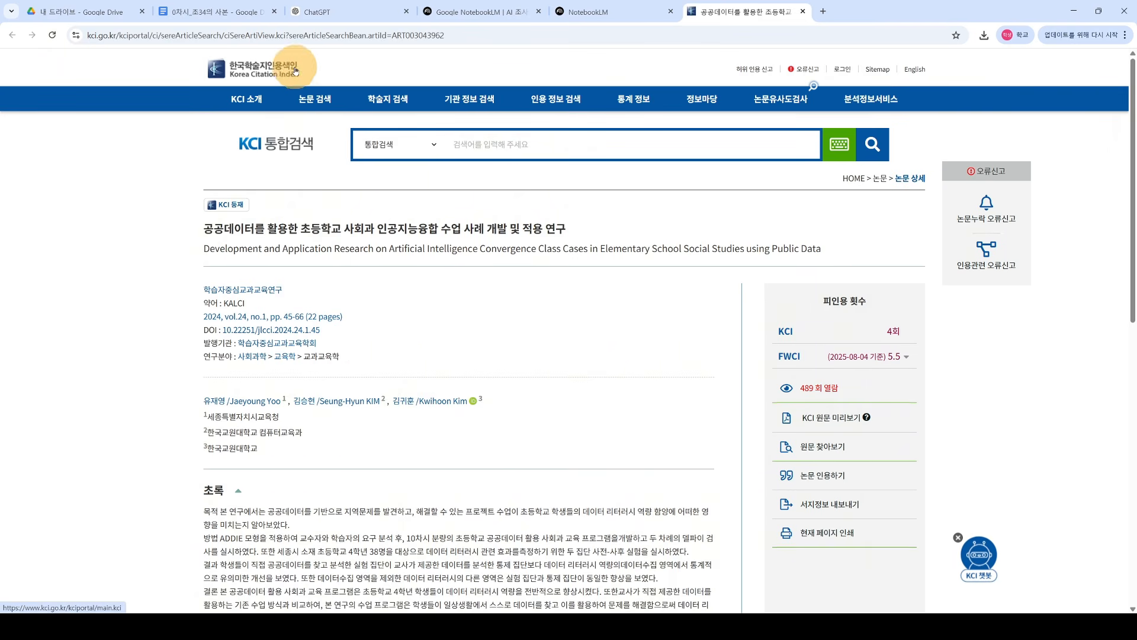
pyautogui.click(805, 11)
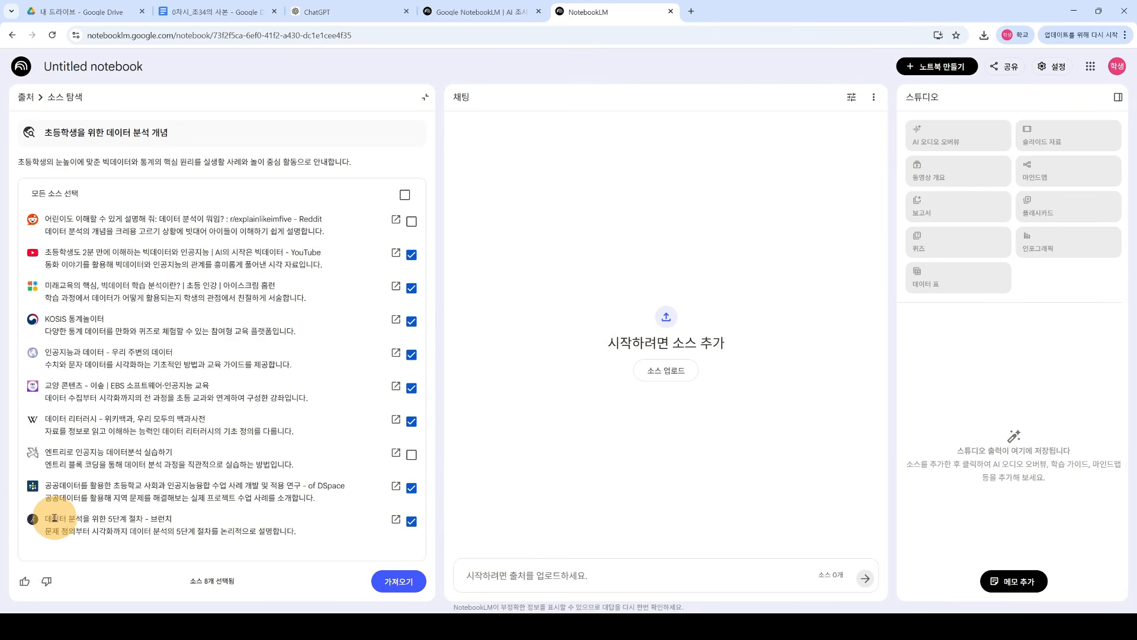
pyautogui.moveTo(55, 517); pyautogui.dragTo(184, 529)
pyautogui.click(184, 529)
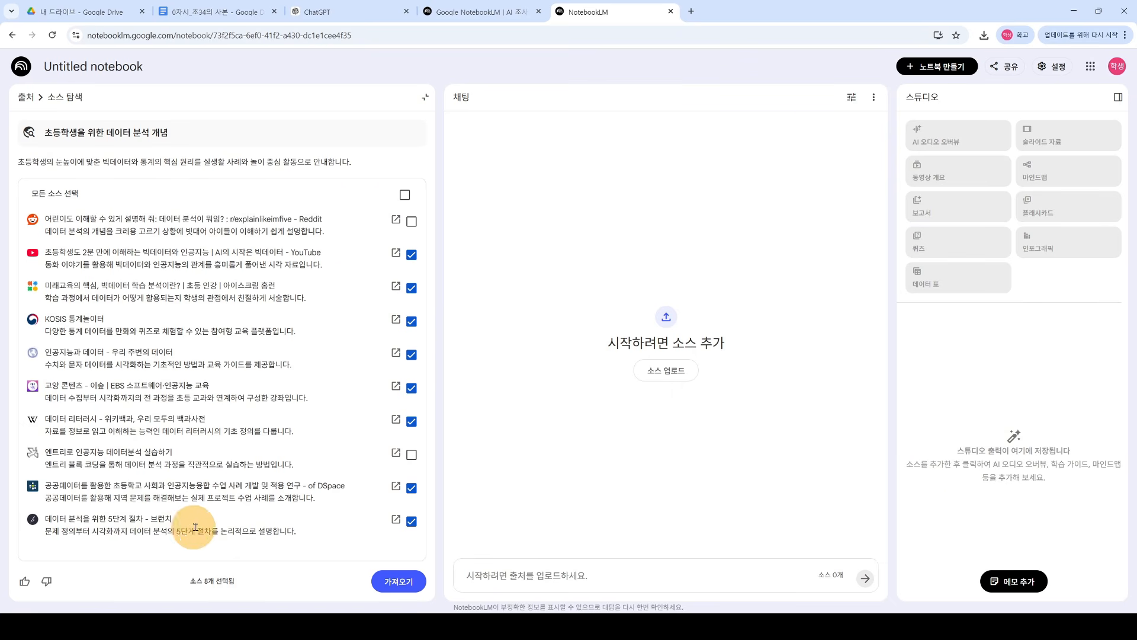
pyautogui.click(413, 522)
pyautogui.click(398, 581)
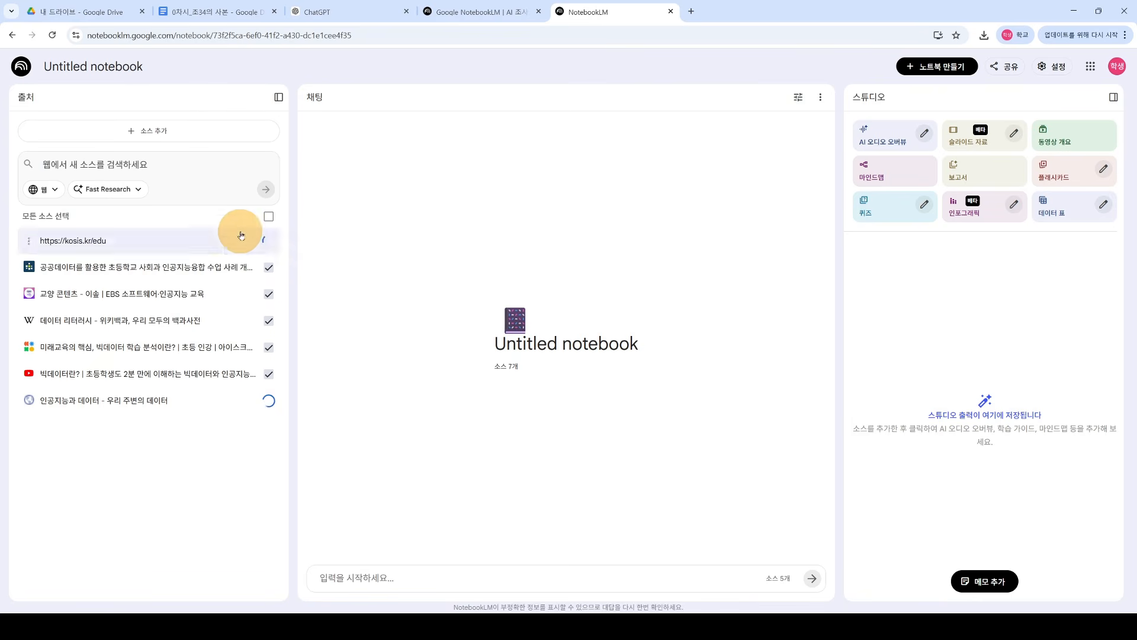
# Step: After the sources load, reopen the add-source dialog and look at the 웹사이트 option before returning
pyautogui.click(144, 134)
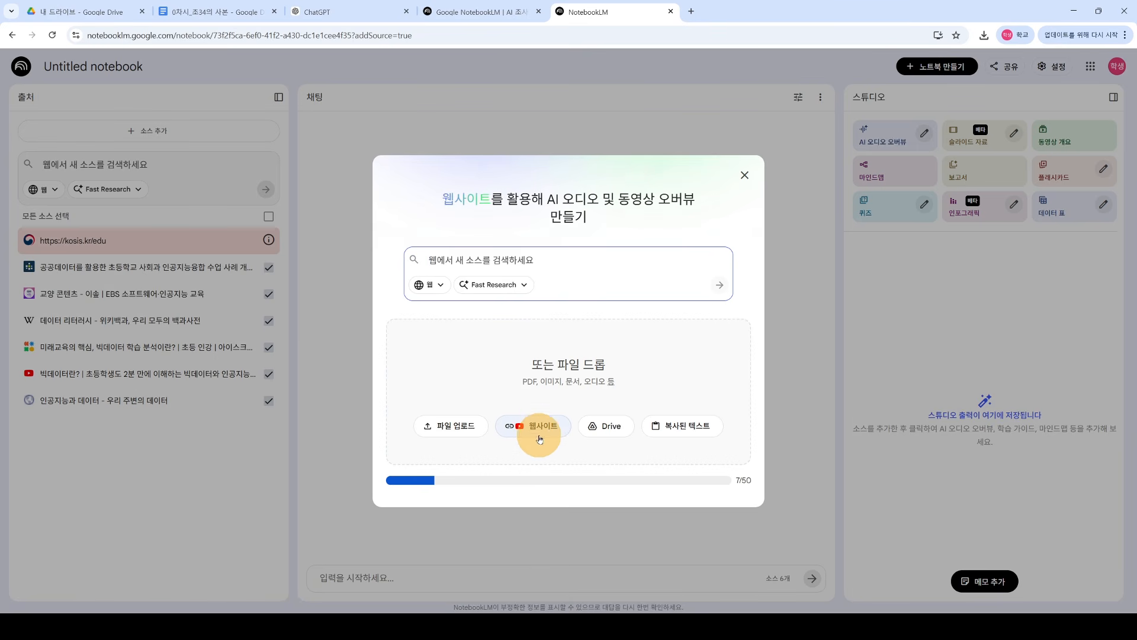
pyautogui.click(536, 429)
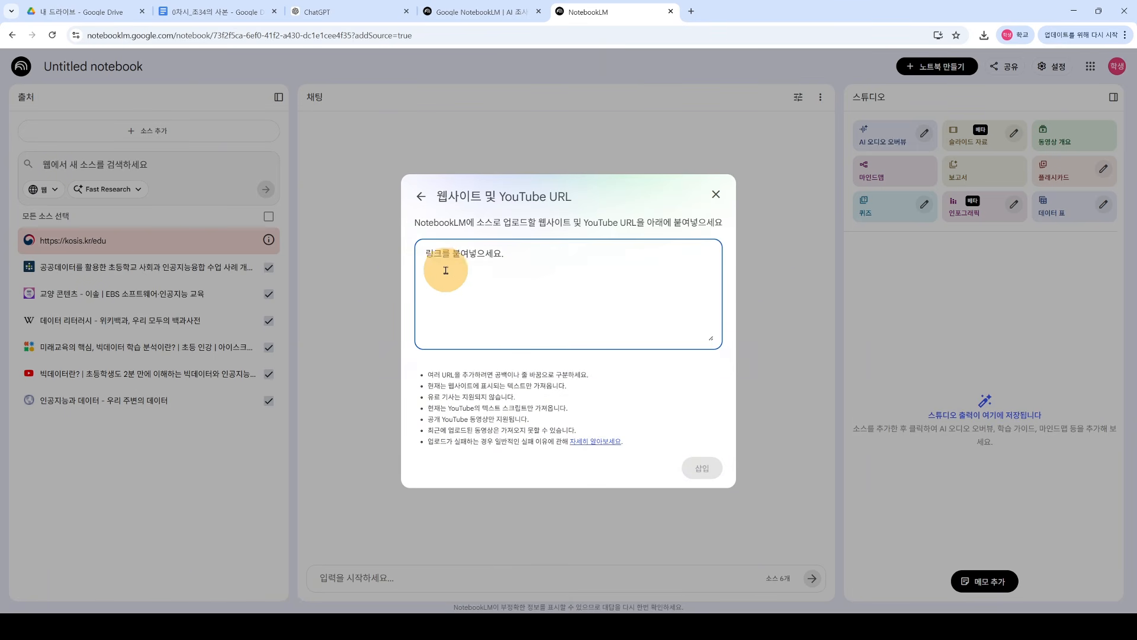
pyautogui.click(421, 196)
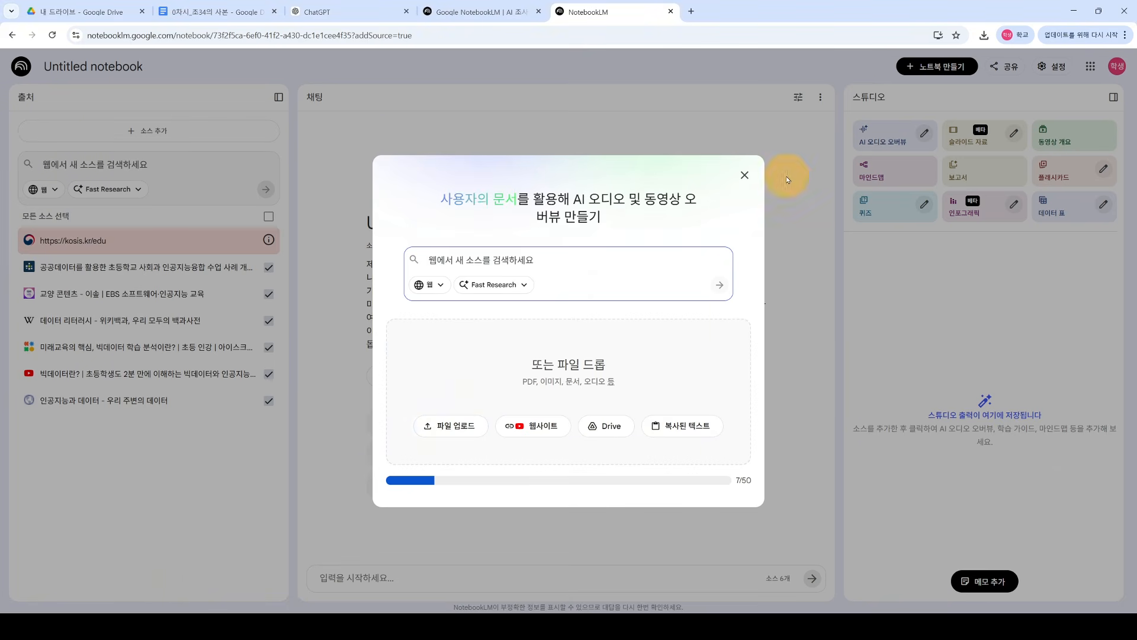
# Step: Close the add-source dialog and delete the failed kosis.kr/edu source, leaving six sources
pyautogui.click(744, 176)
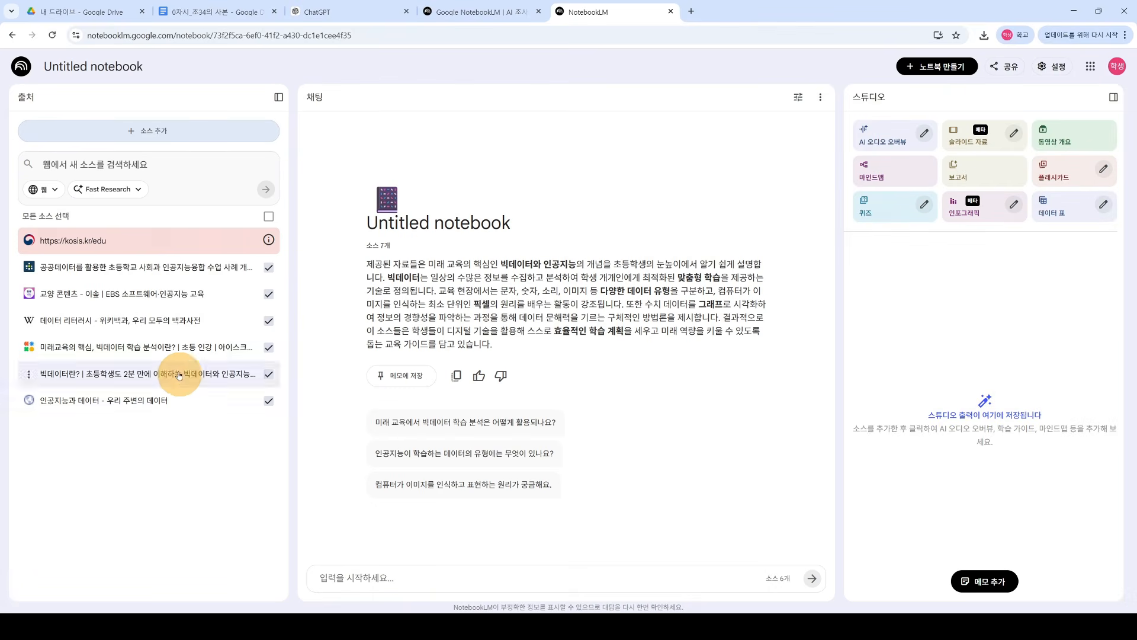
pyautogui.moveTo(269, 241)
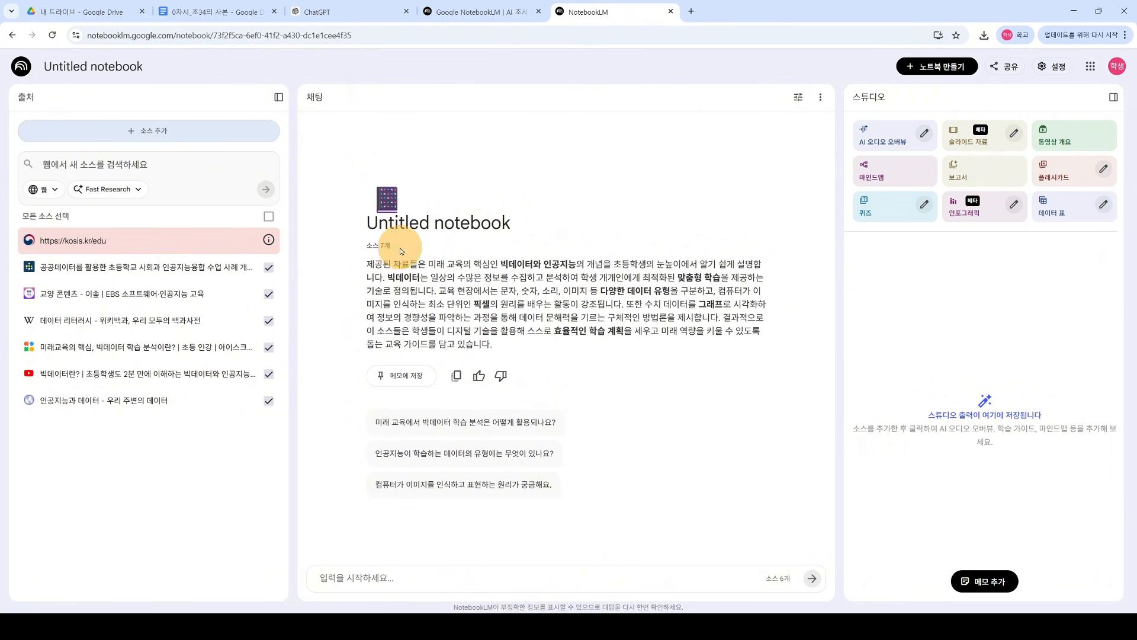
pyautogui.click(31, 244)
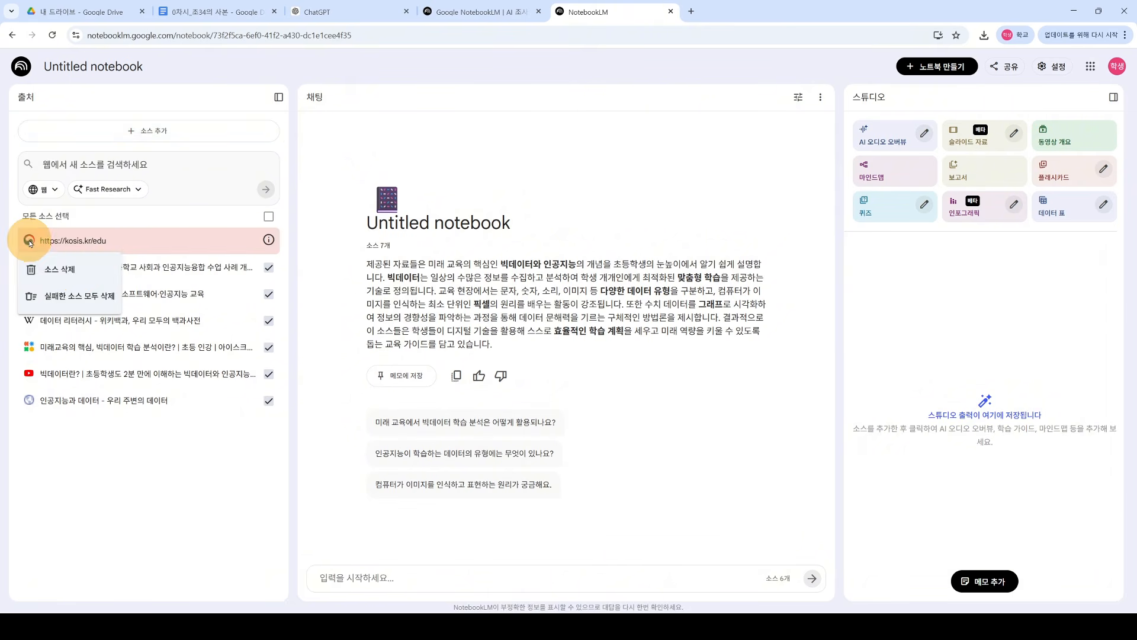
pyautogui.click(65, 273)
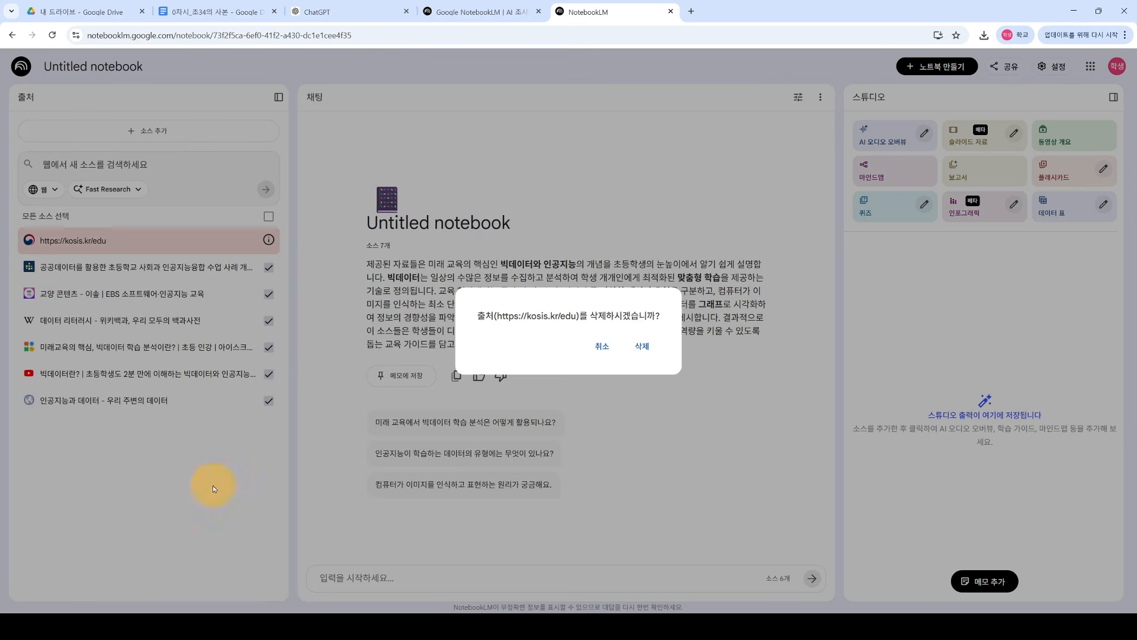
pyautogui.click(648, 348)
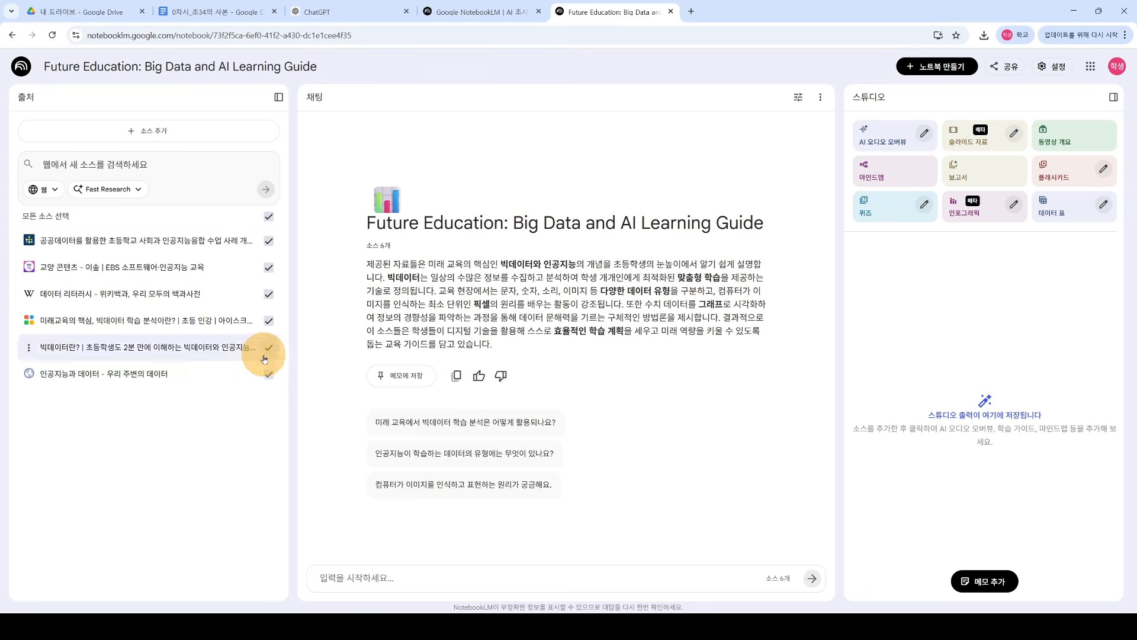
# Step: Ask the chat about core data-analysis concepts and read through the cited answer
pyautogui.click(422, 578)
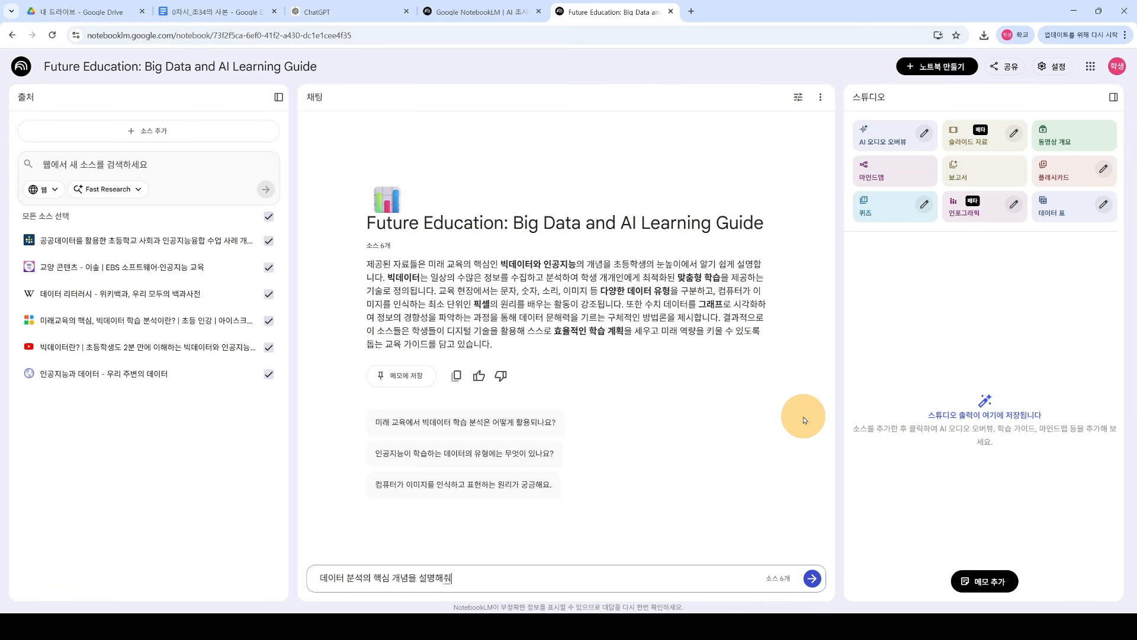
pyautogui.press('Return')
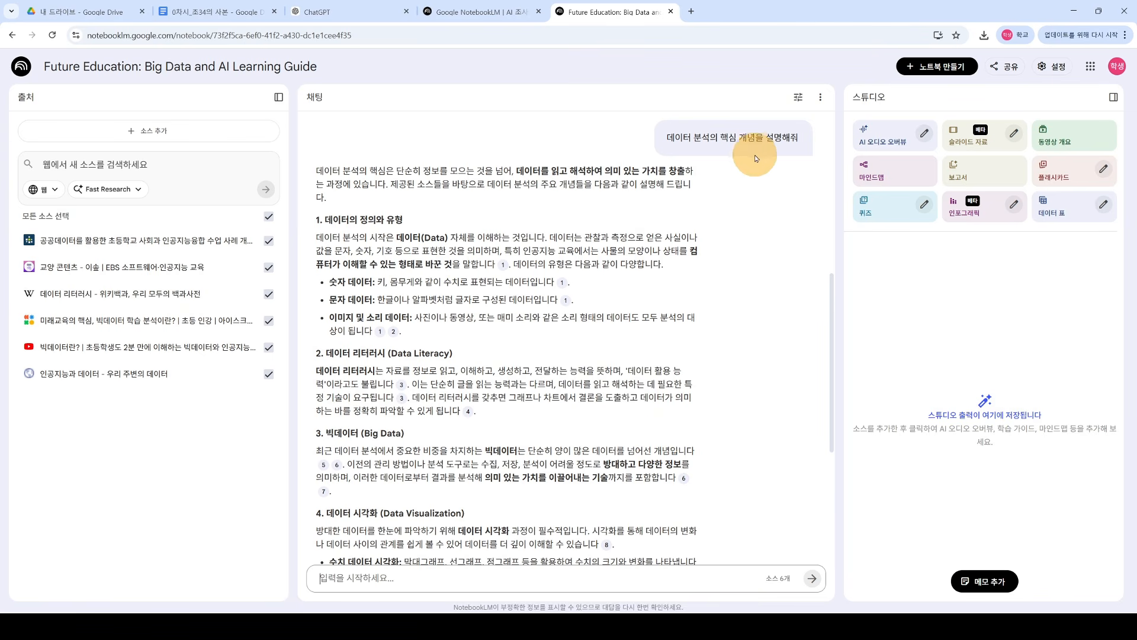
pyautogui.moveTo(318, 224); pyautogui.dragTo(426, 226)
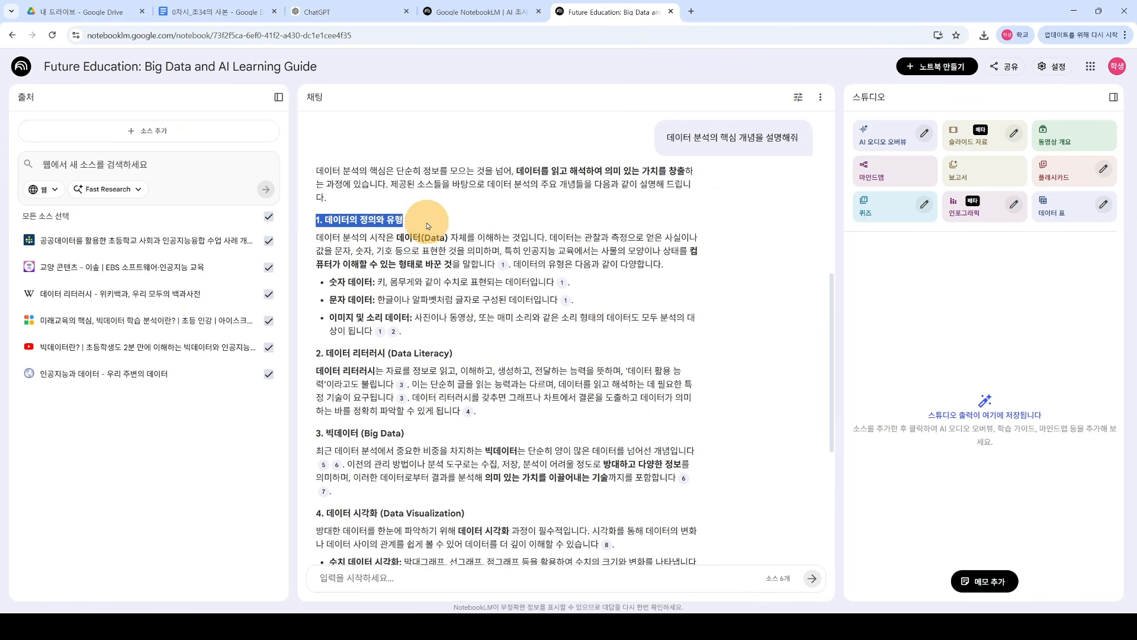
pyautogui.click(426, 225)
pyautogui.scroll(-3, 434, 296)
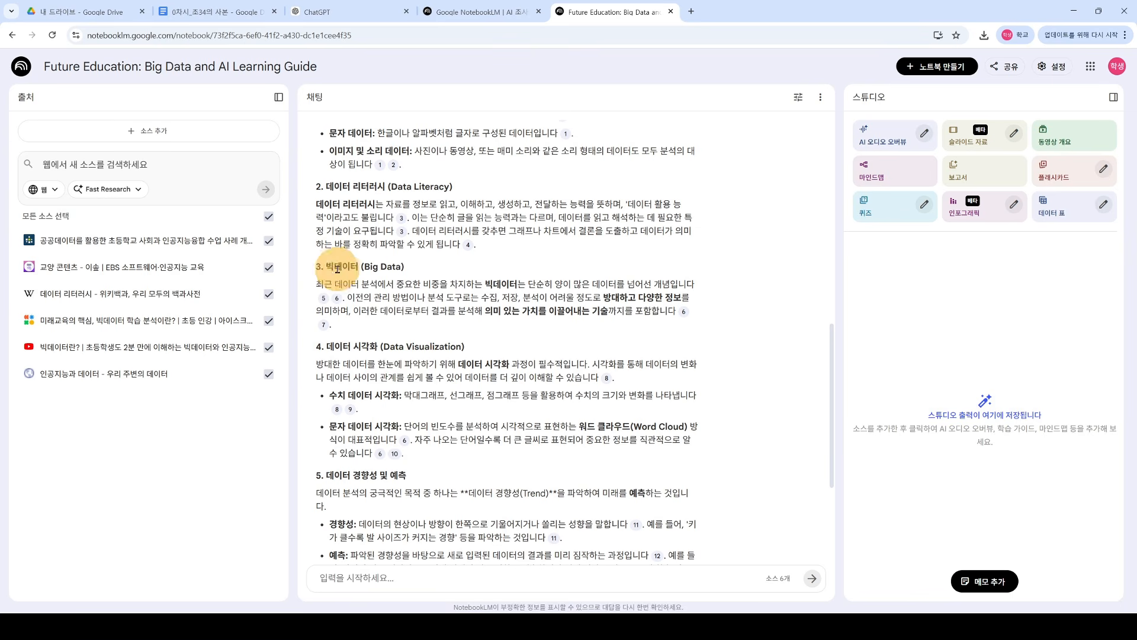
pyautogui.moveTo(335, 267); pyautogui.dragTo(375, 267)
pyautogui.moveTo(326, 347); pyautogui.dragTo(382, 346)
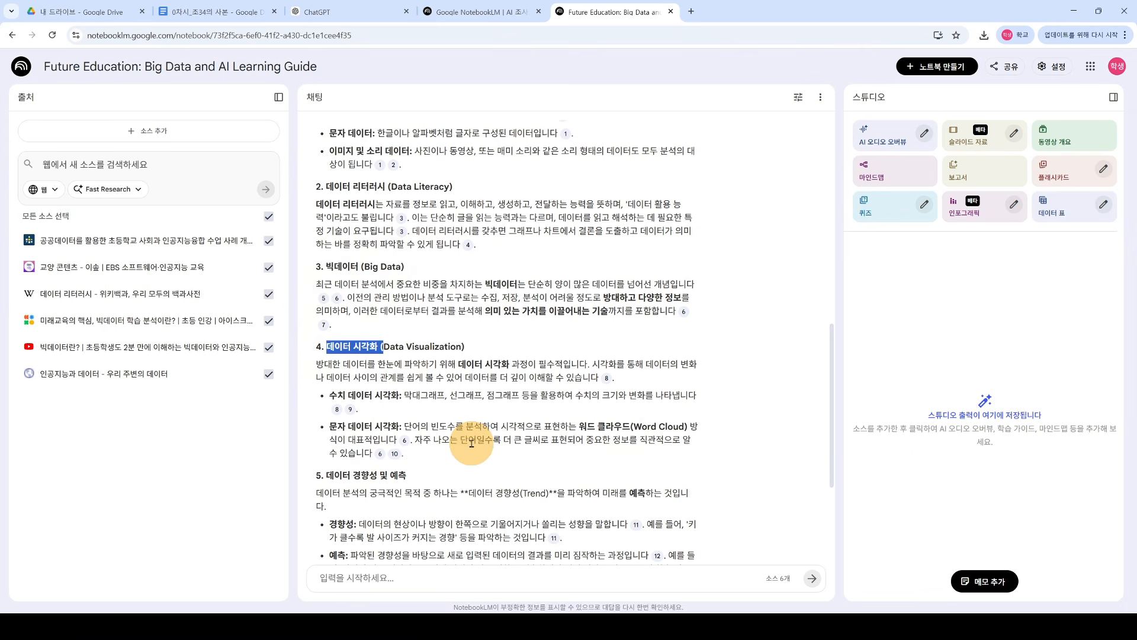
pyautogui.scroll(3, 472, 445)
pyautogui.scroll(-2, 472, 447)
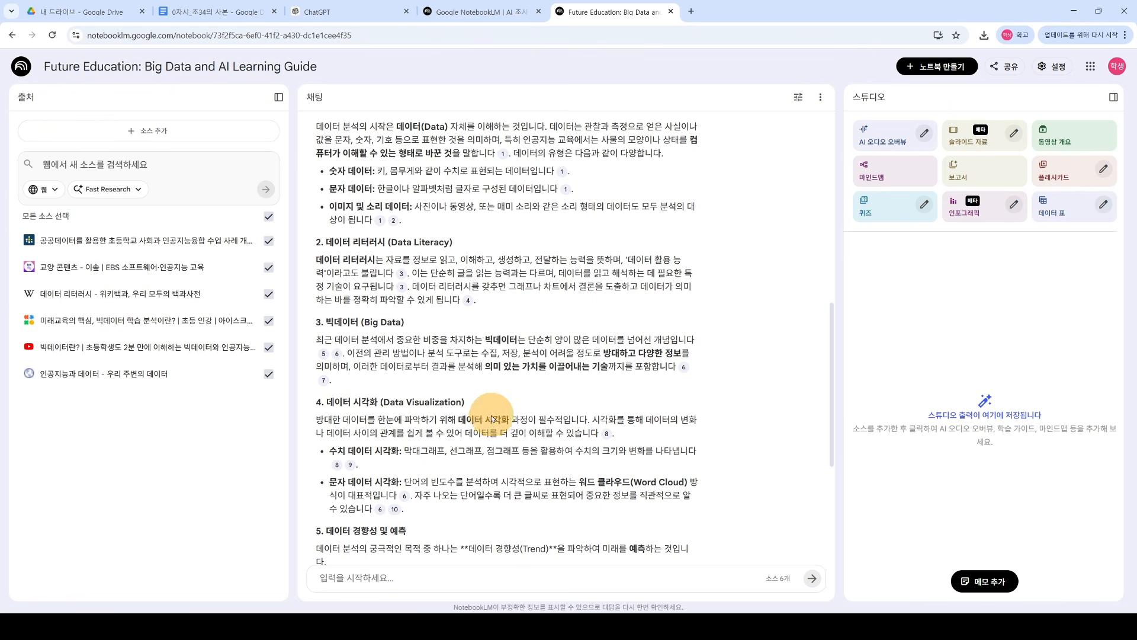
# Step: Check the cited passage in 인공지능과 데이터, then return to the source list and the answer's end
pyautogui.moveTo(607, 434)
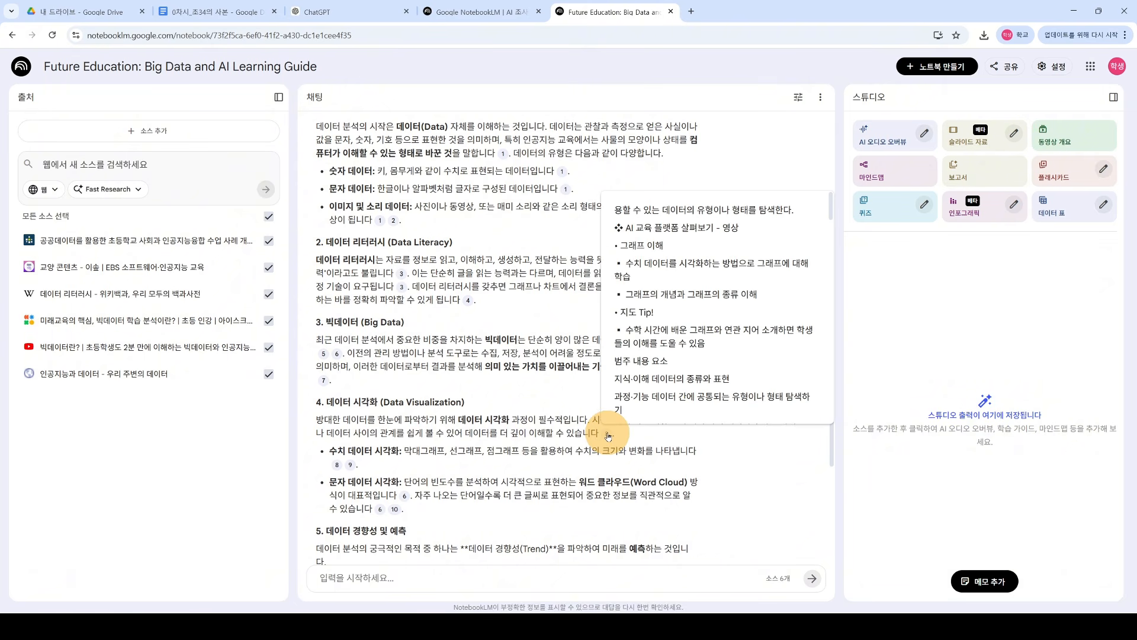
pyautogui.click(607, 436)
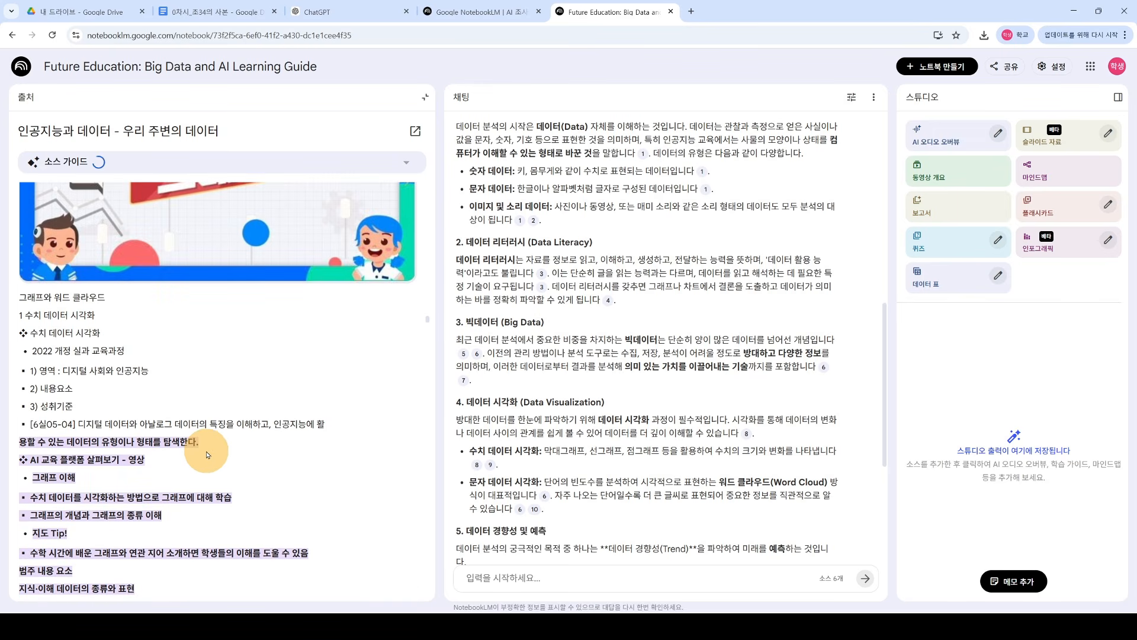
pyautogui.scroll(-3, 210, 450)
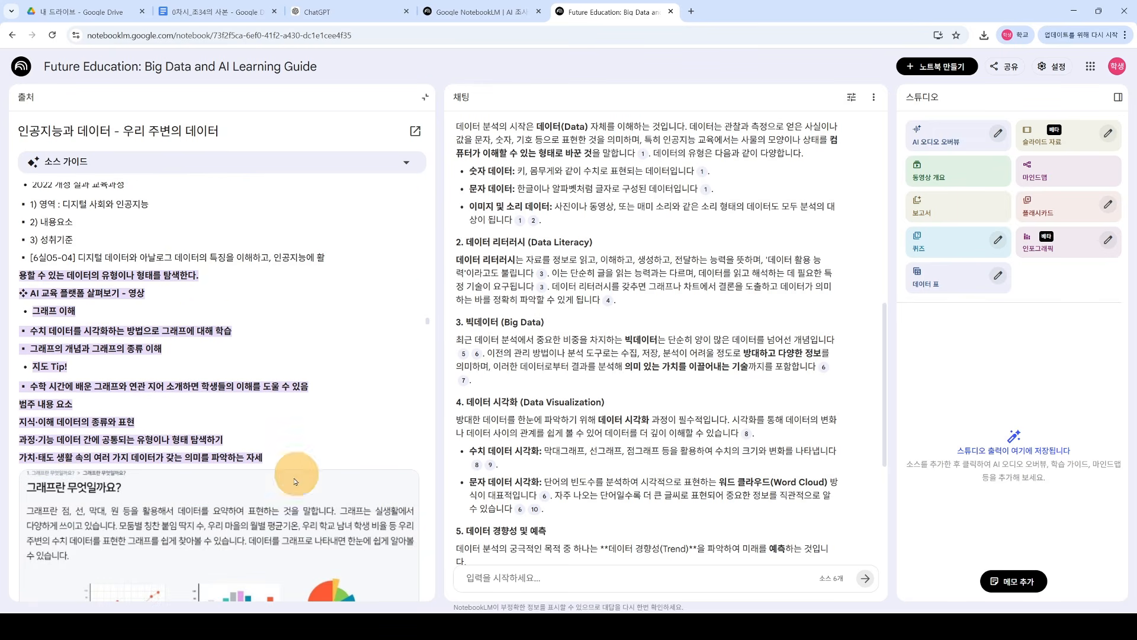
pyautogui.click(425, 97)
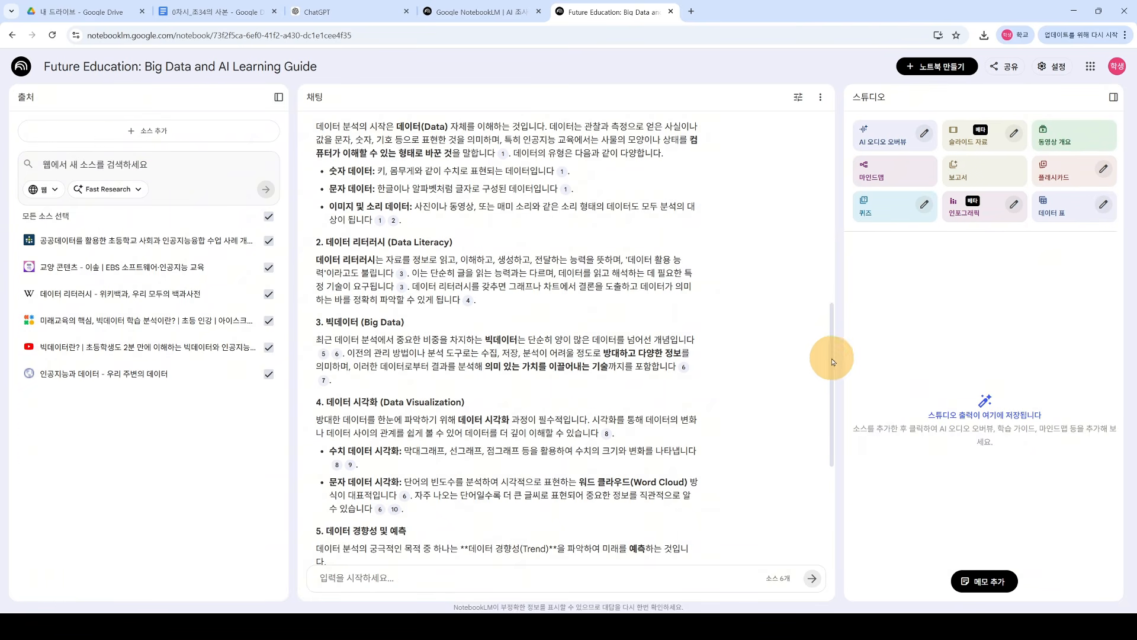
pyautogui.moveTo(829, 359); pyautogui.dragTo(800, 493)
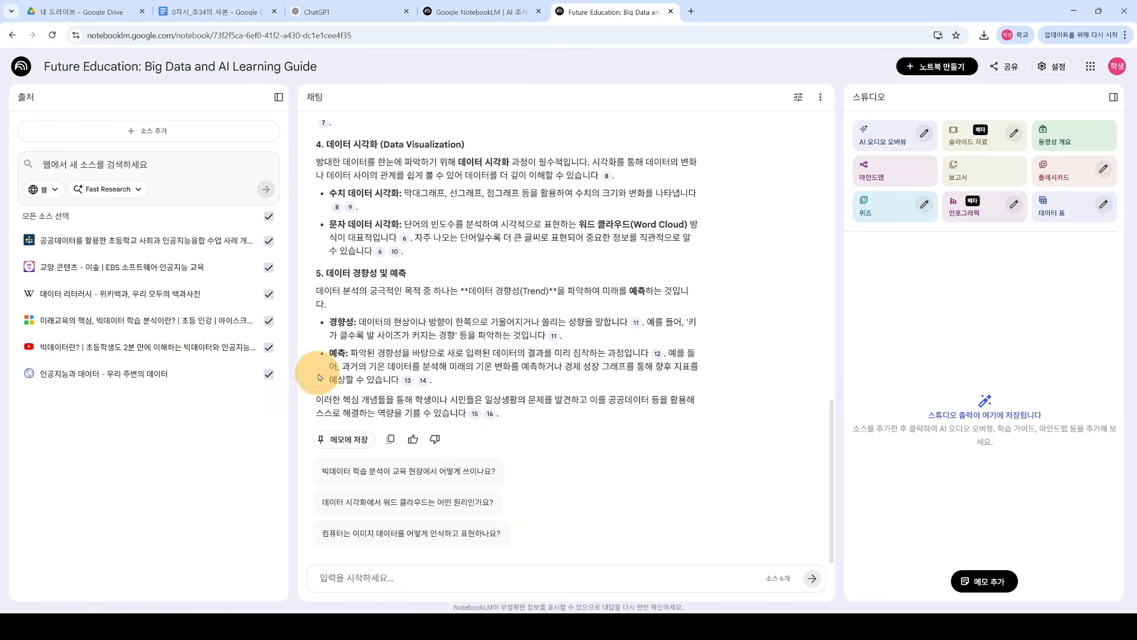
# Step: Uncheck all sources except the YouTube big-data video
pyautogui.click(268, 320)
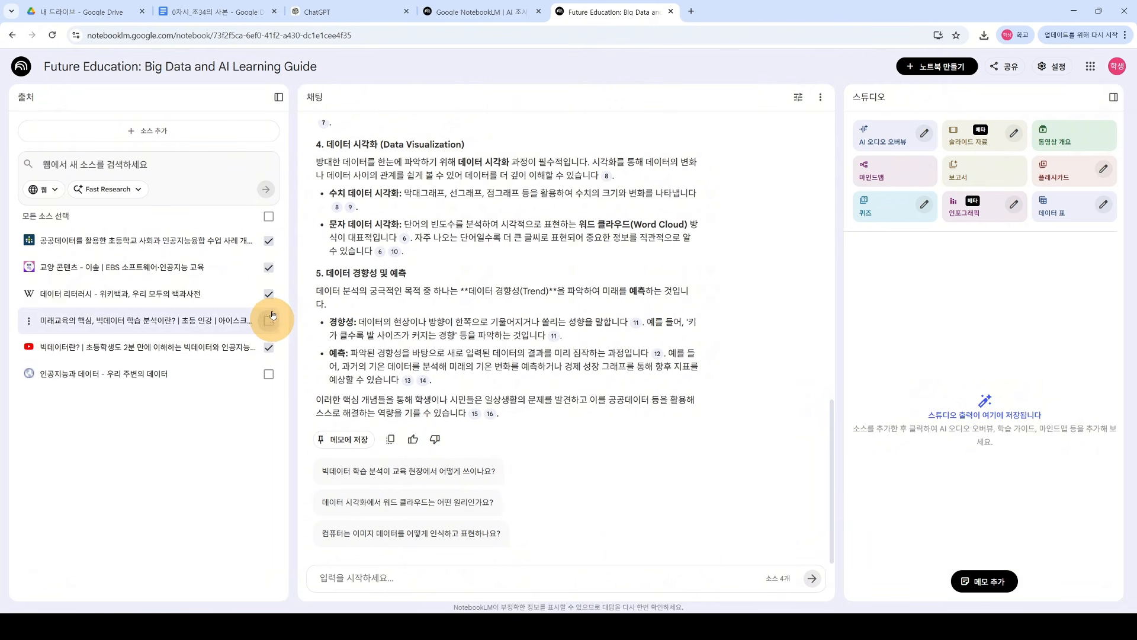
pyautogui.click(268, 294)
pyautogui.click(268, 267)
pyautogui.click(269, 241)
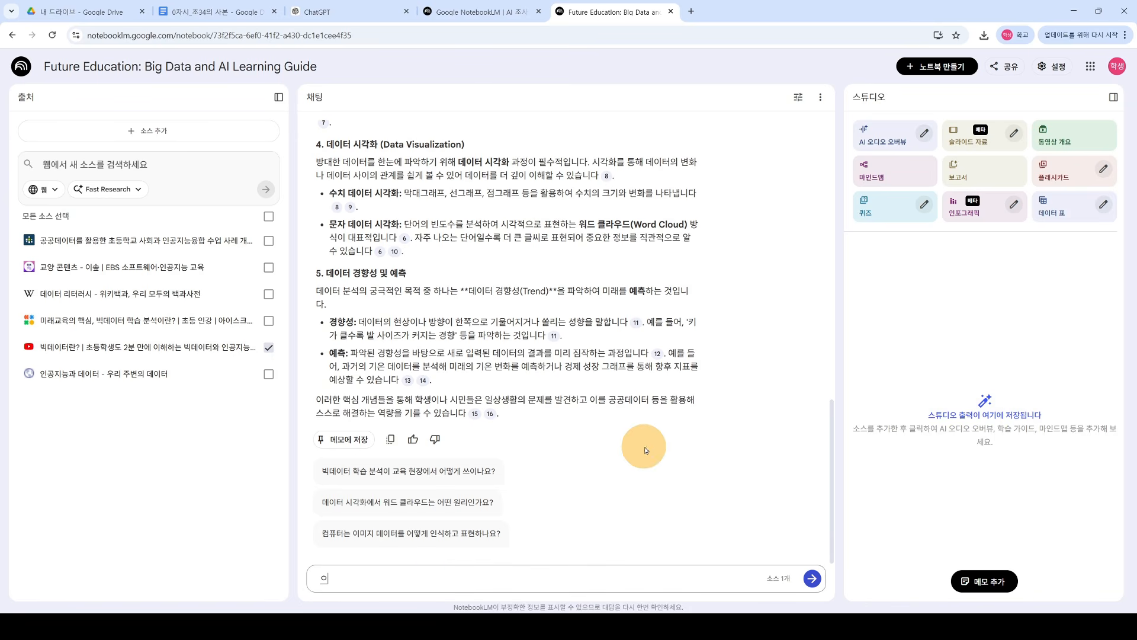
pyautogui.scroll(4, 645, 450)
pyautogui.scroll(-4, 652, 447)
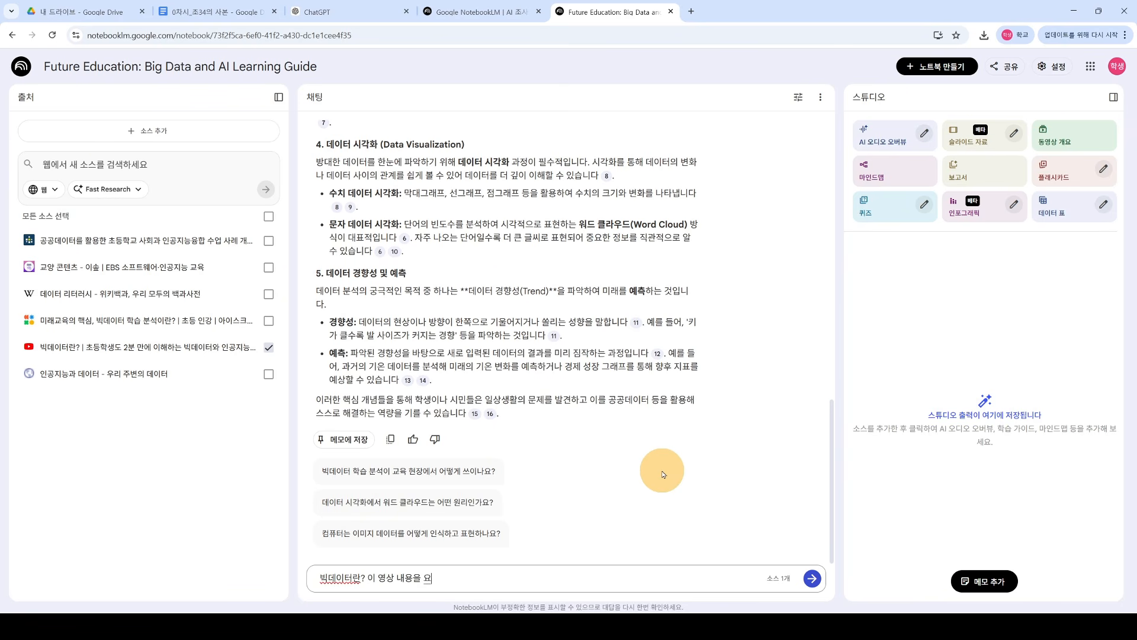
# Step: Ask '빅데이터란? 이 영상 내용을 요약해줘' and read the video summary
pyautogui.write('줘')
pyautogui.press('Return')
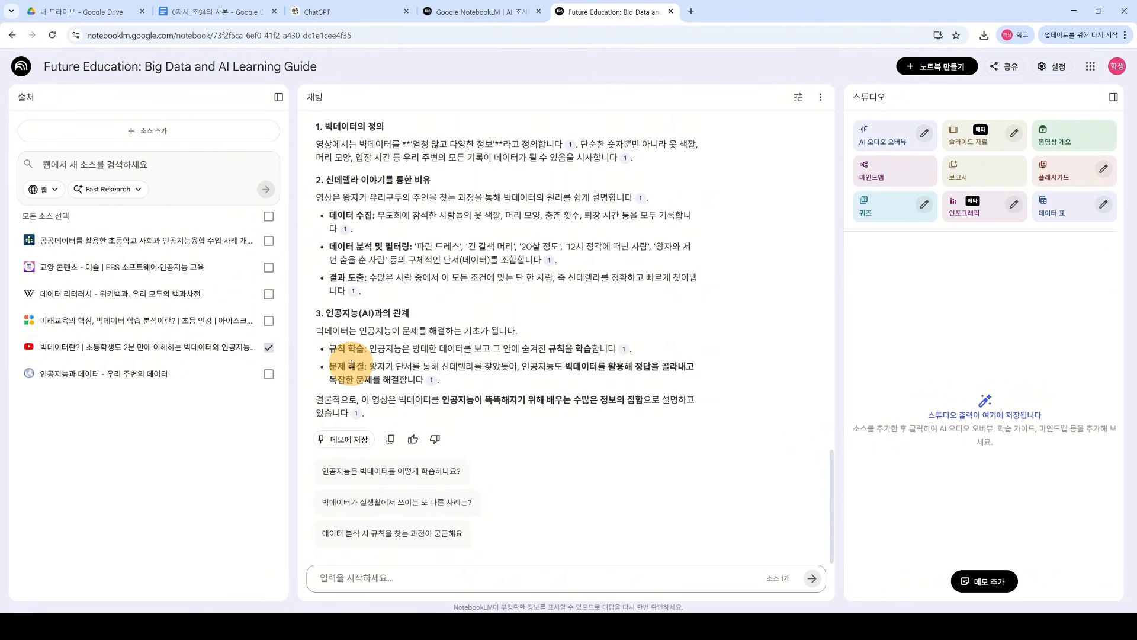
pyautogui.scroll(2, 323, 395)
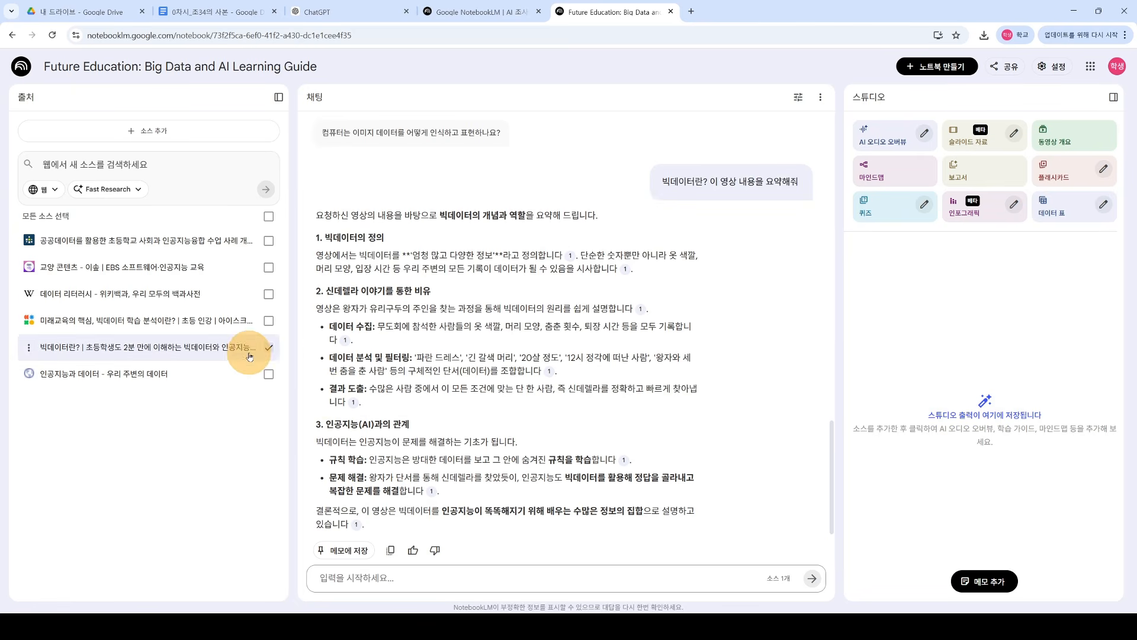
pyautogui.scroll(-1, 687, 369)
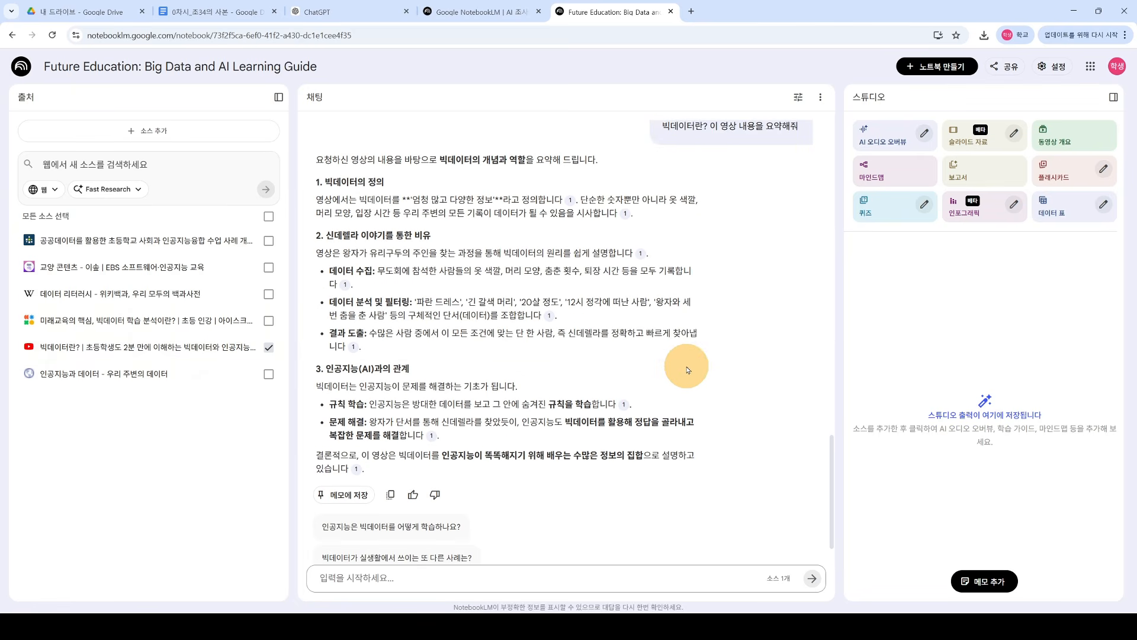
# Step: Check citation 1 in the video transcript, then return to the source list
pyautogui.moveTo(572, 204)
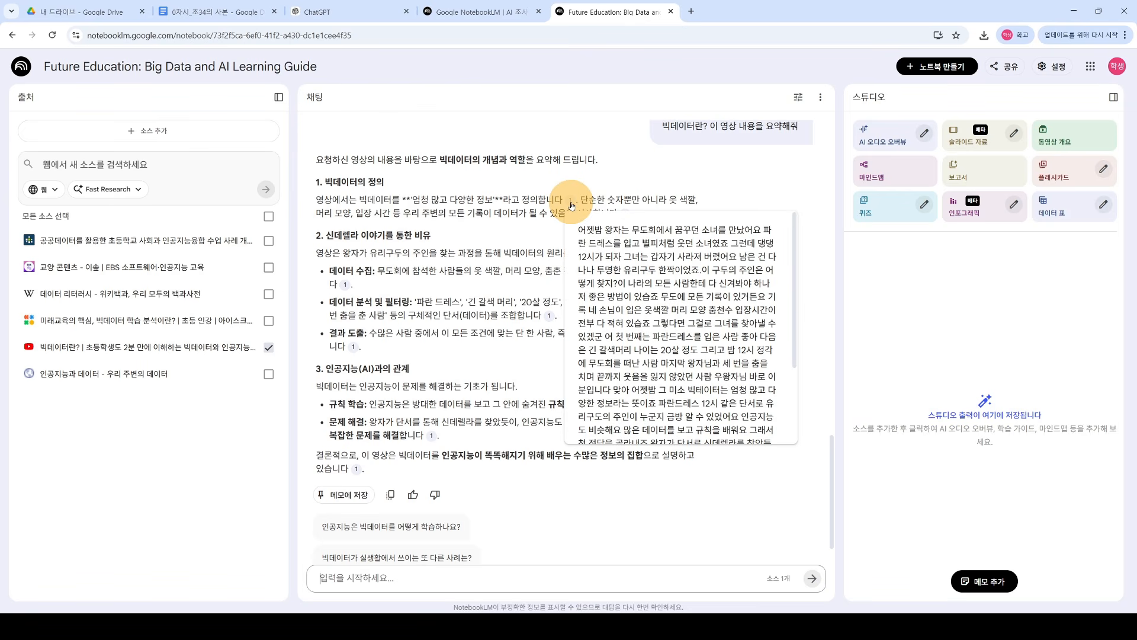
pyautogui.click(572, 204)
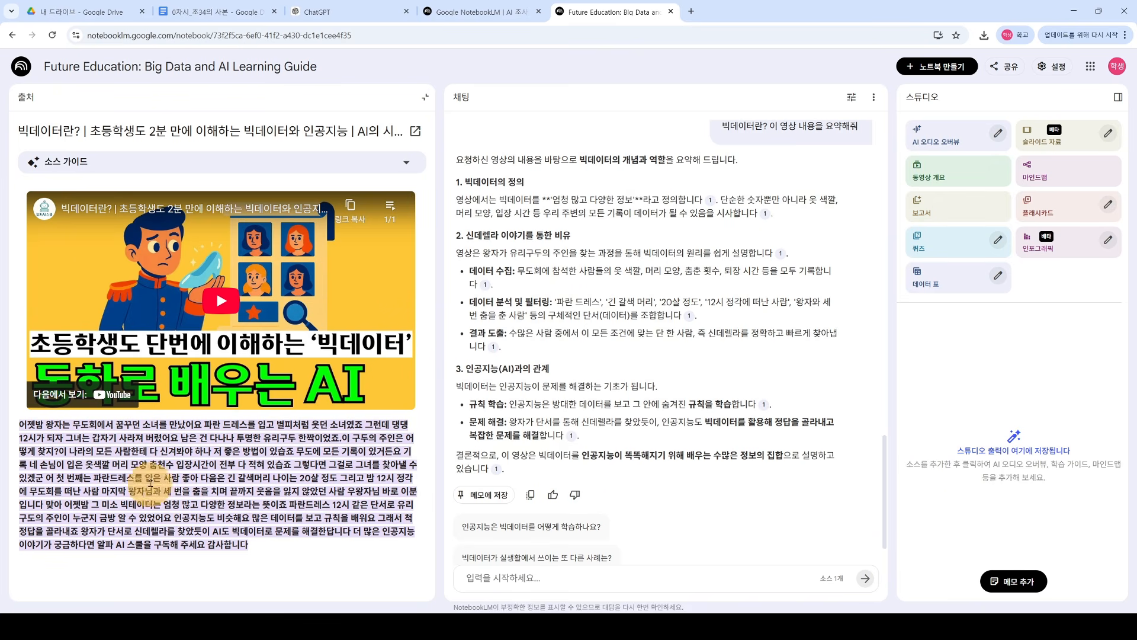
pyautogui.click(425, 97)
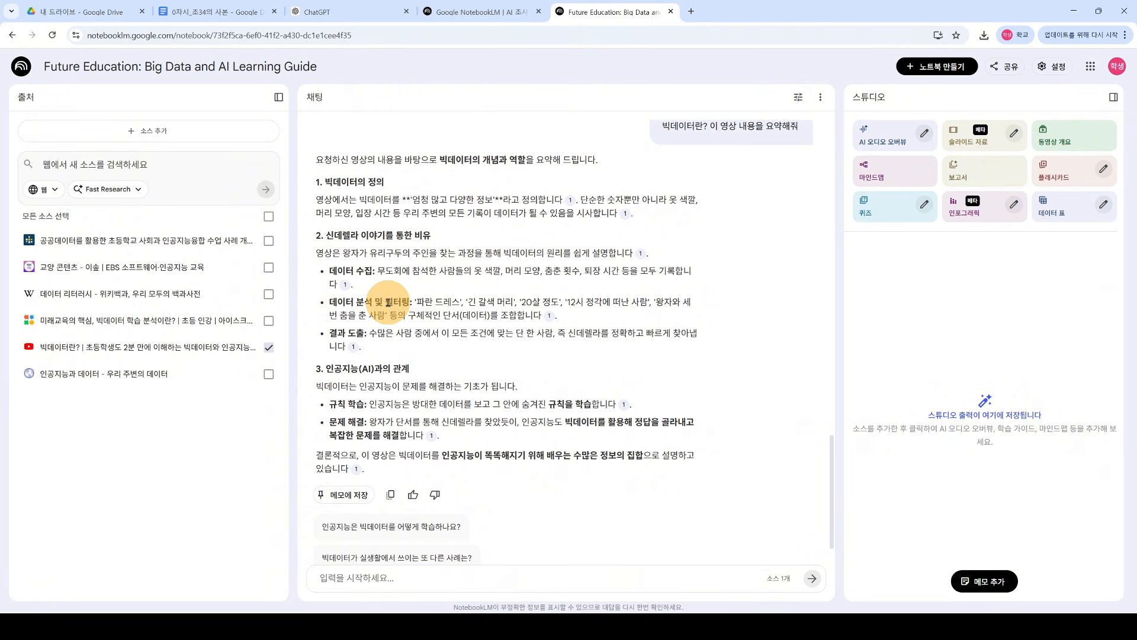
pyautogui.scroll(-1, 524, 349)
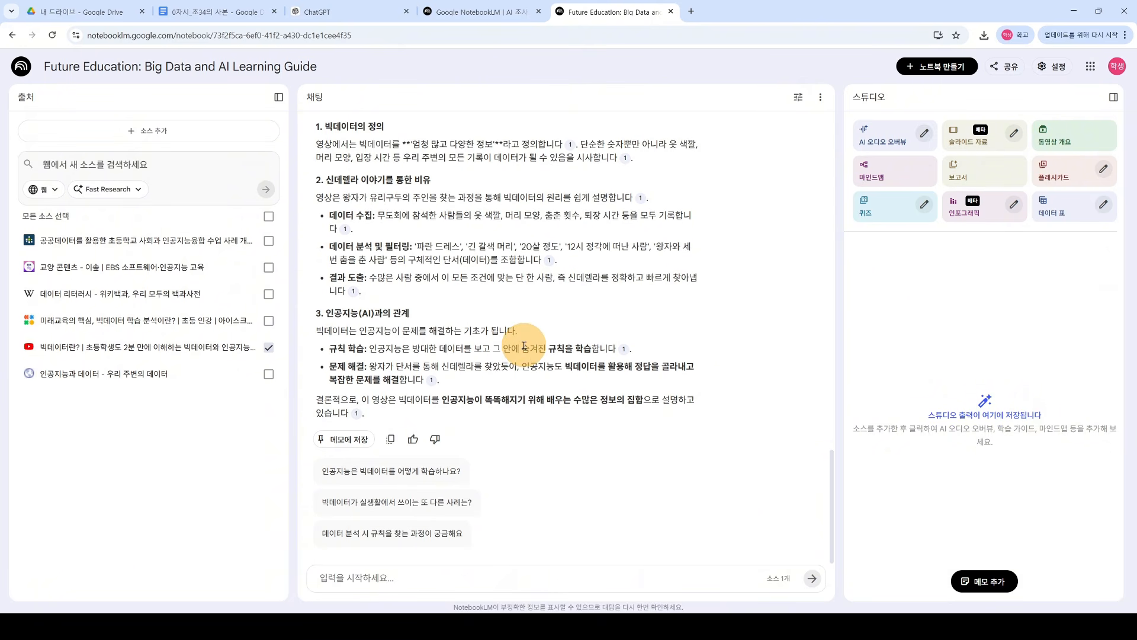
pyautogui.scroll(2, 606, 405)
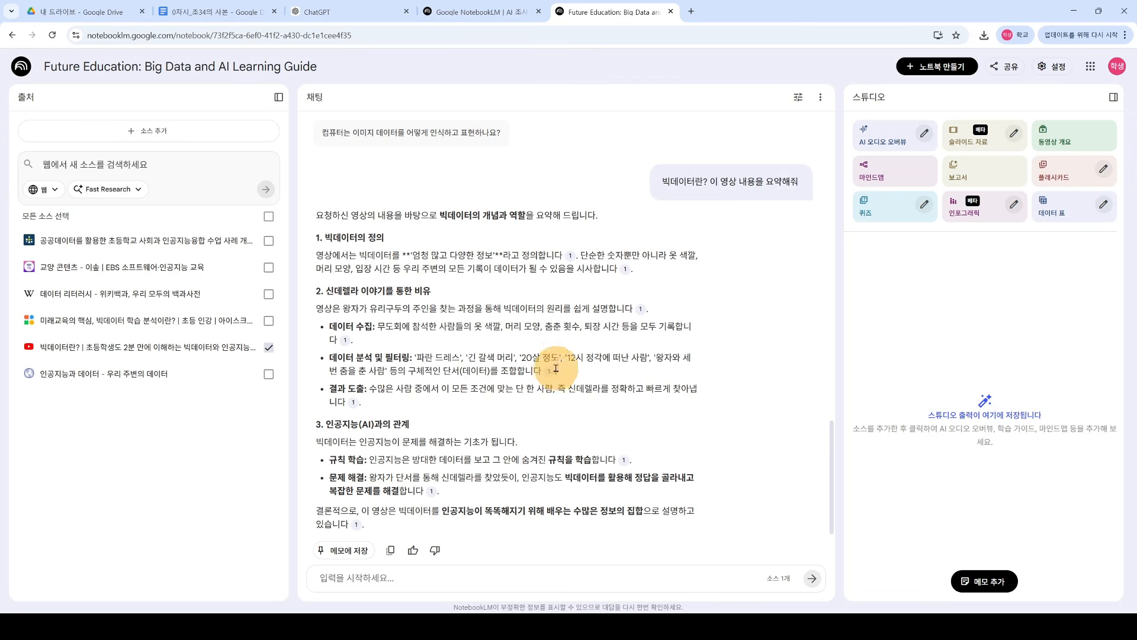
pyautogui.moveTo(549, 373)
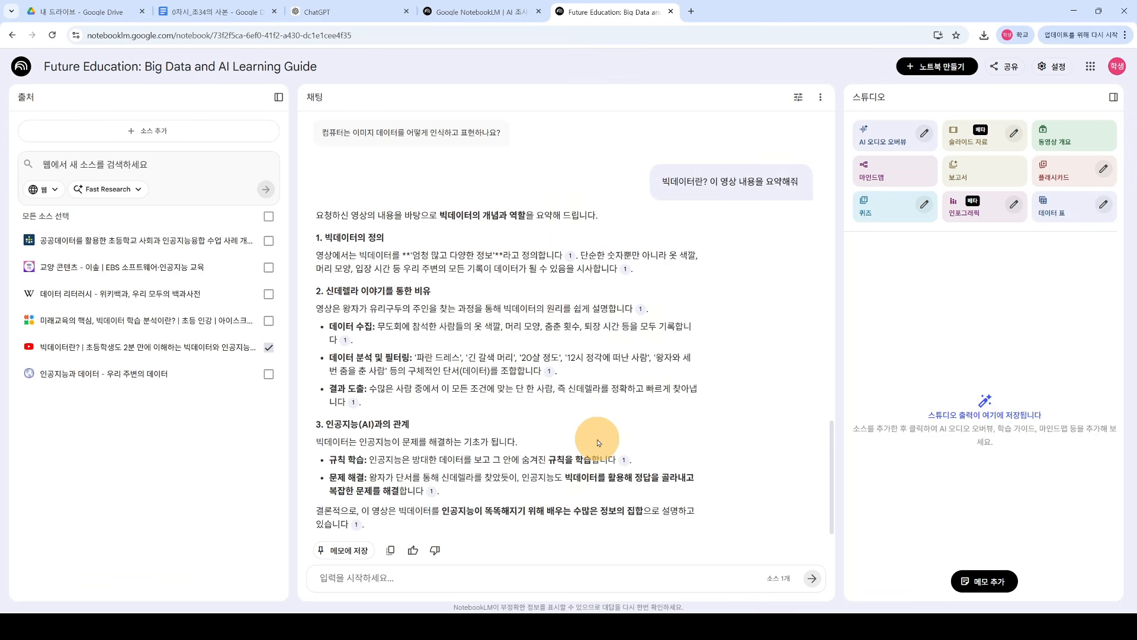
# Step: Re-check all six sources for the chat
pyautogui.click(268, 374)
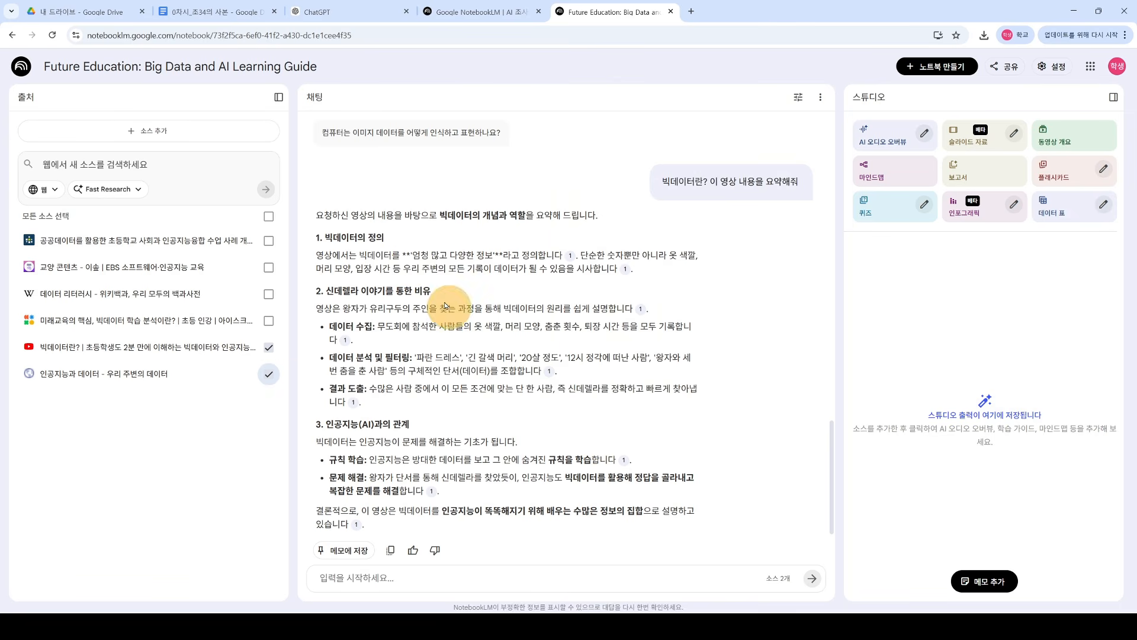
pyautogui.click(268, 320)
pyautogui.click(268, 293)
pyautogui.click(268, 267)
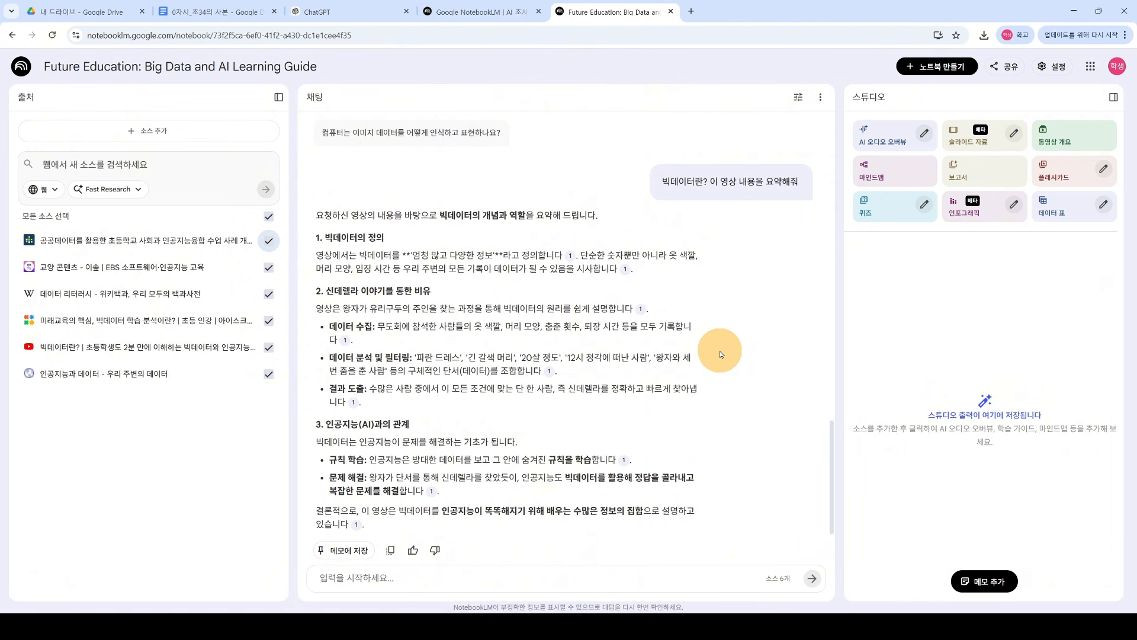
pyautogui.click(271, 219)
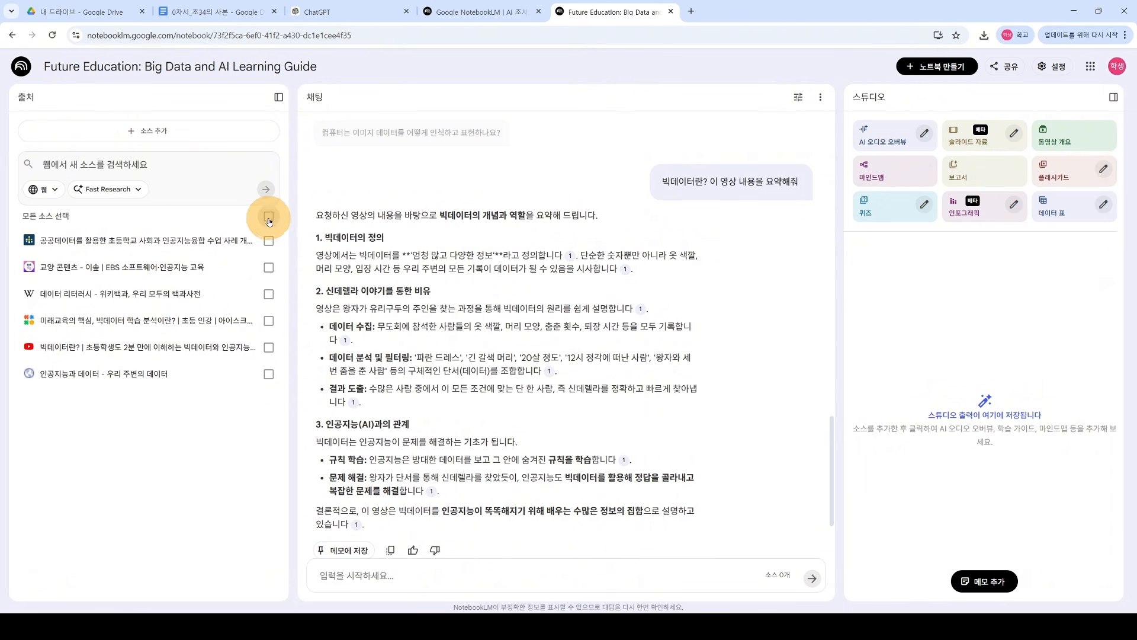
pyautogui.click(272, 221)
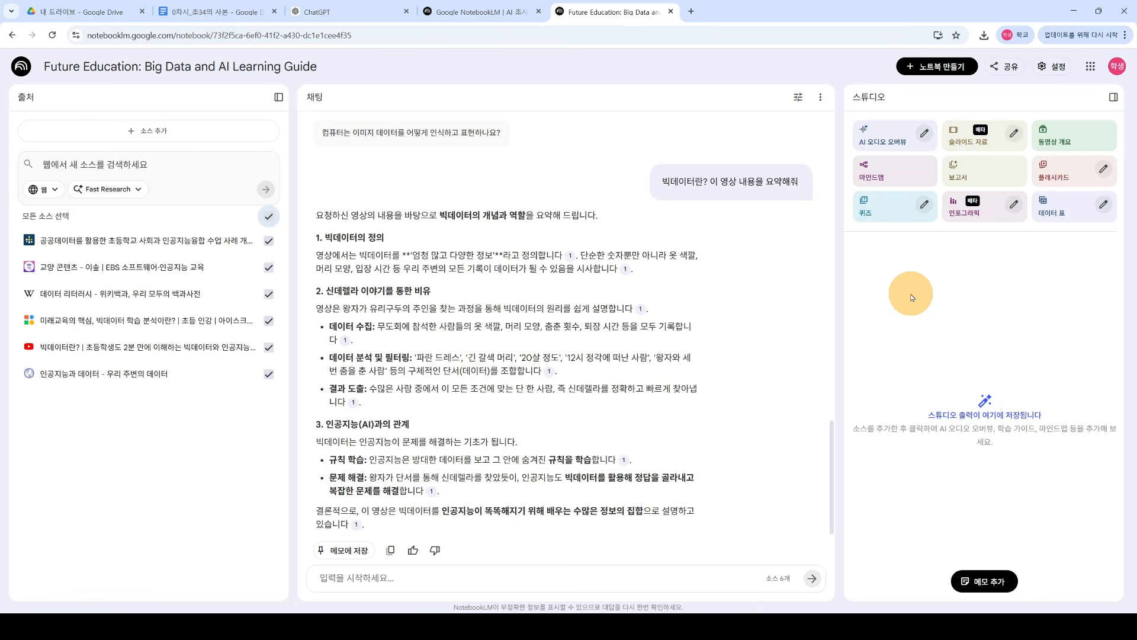
# Step: Generate a mind map and a 학습 가이드 (study guide) report in Studio
pyautogui.click(900, 181)
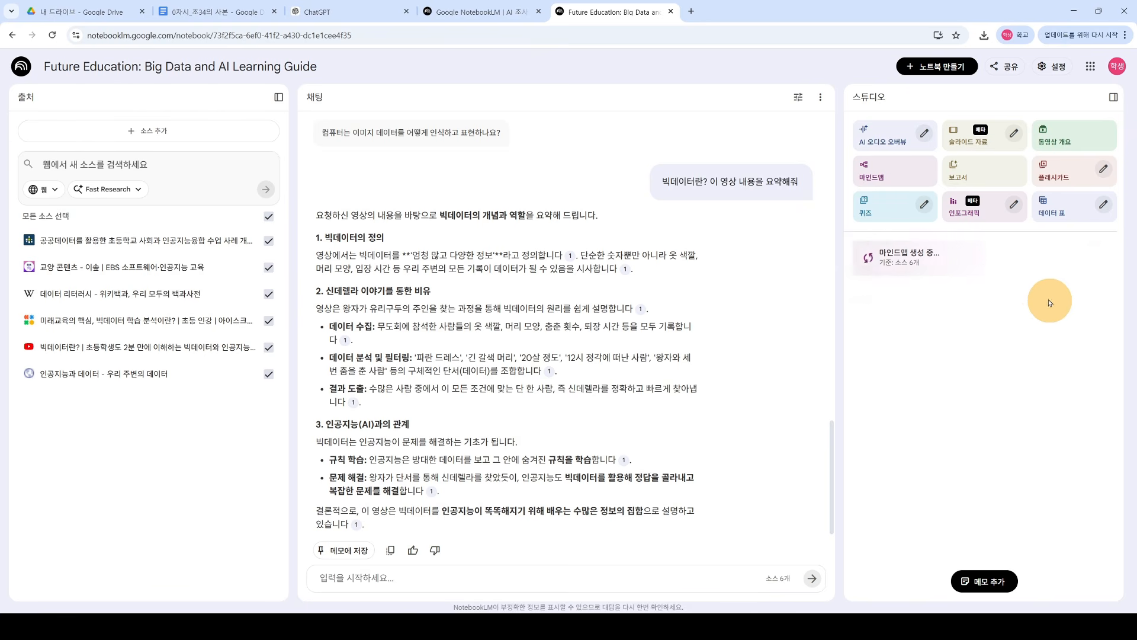
pyautogui.click(973, 175)
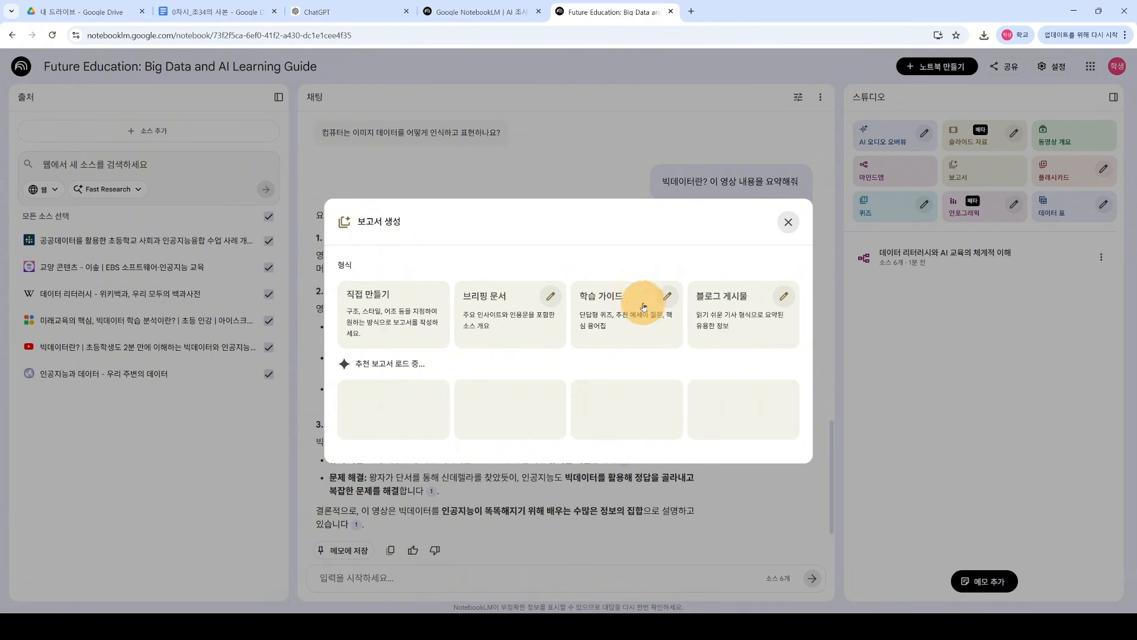
pyautogui.click(622, 304)
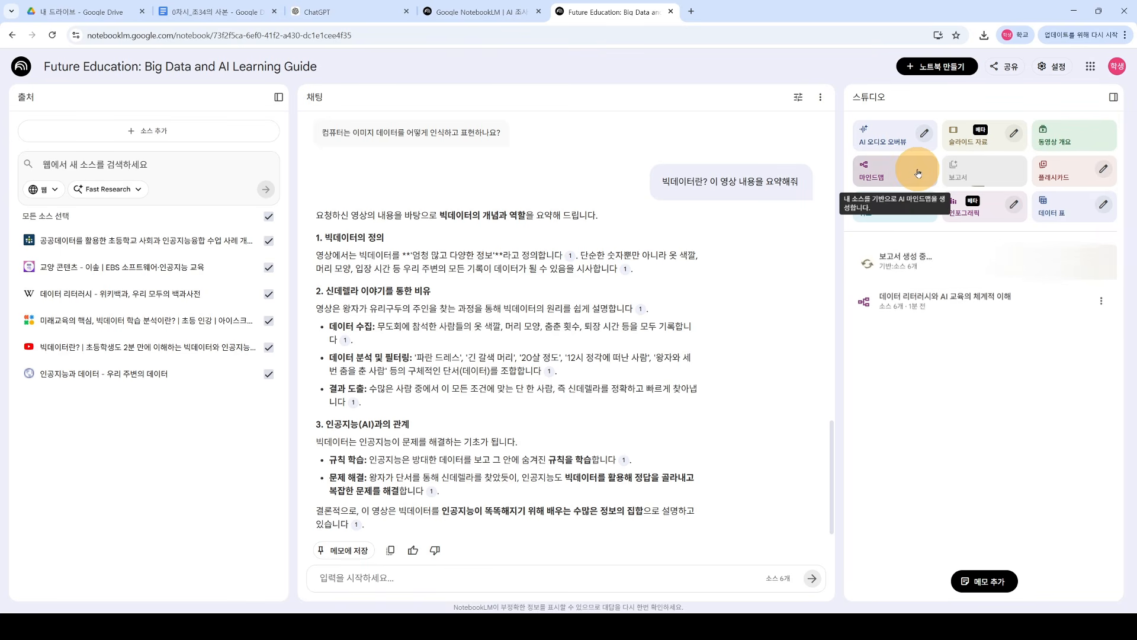
# Step: Start generating an AI 오디오 오버뷰 from the Studio panel
pyautogui.click(884, 134)
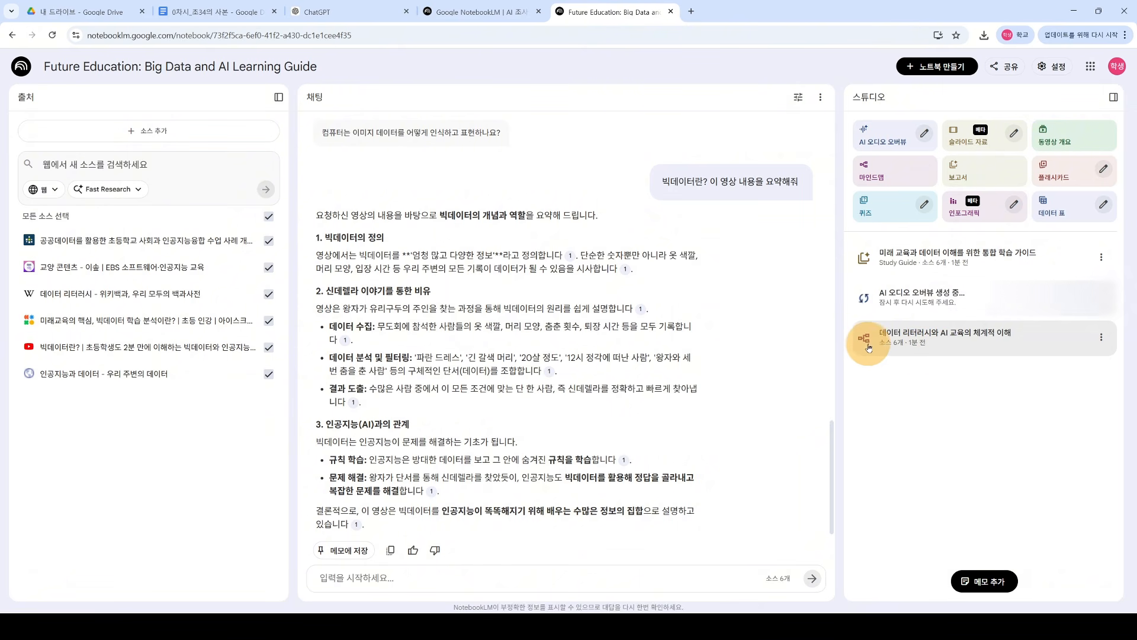
# Step: Open the mind map and expand its branches, from 데이터 리터러시 정의 to 교육 플랫폼 및 도구
pyautogui.click(955, 344)
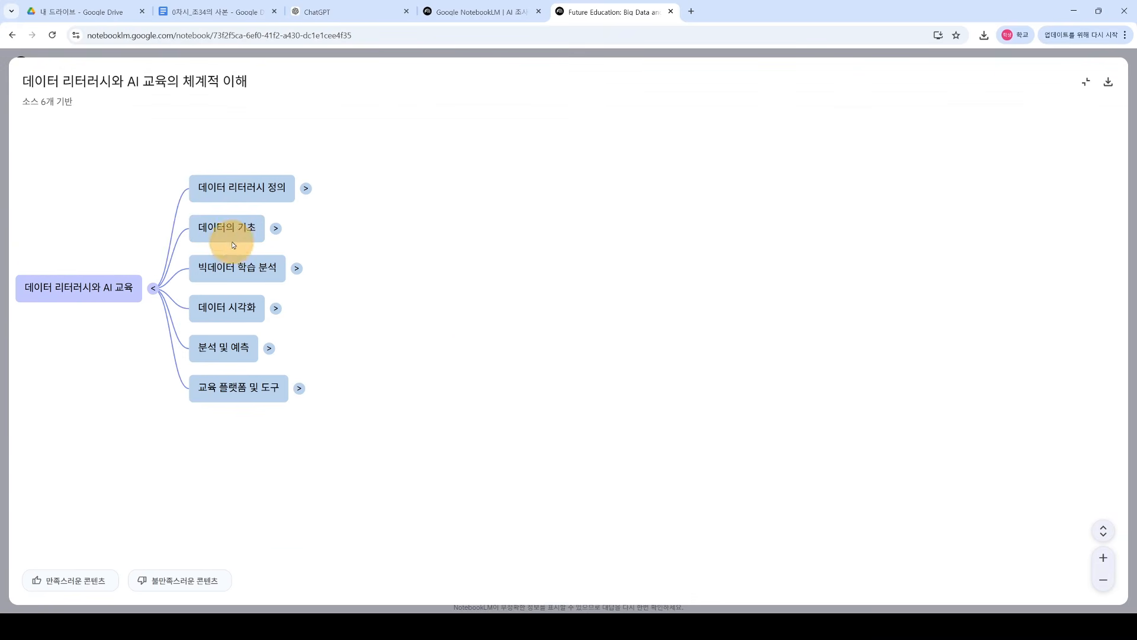
pyautogui.click(308, 189)
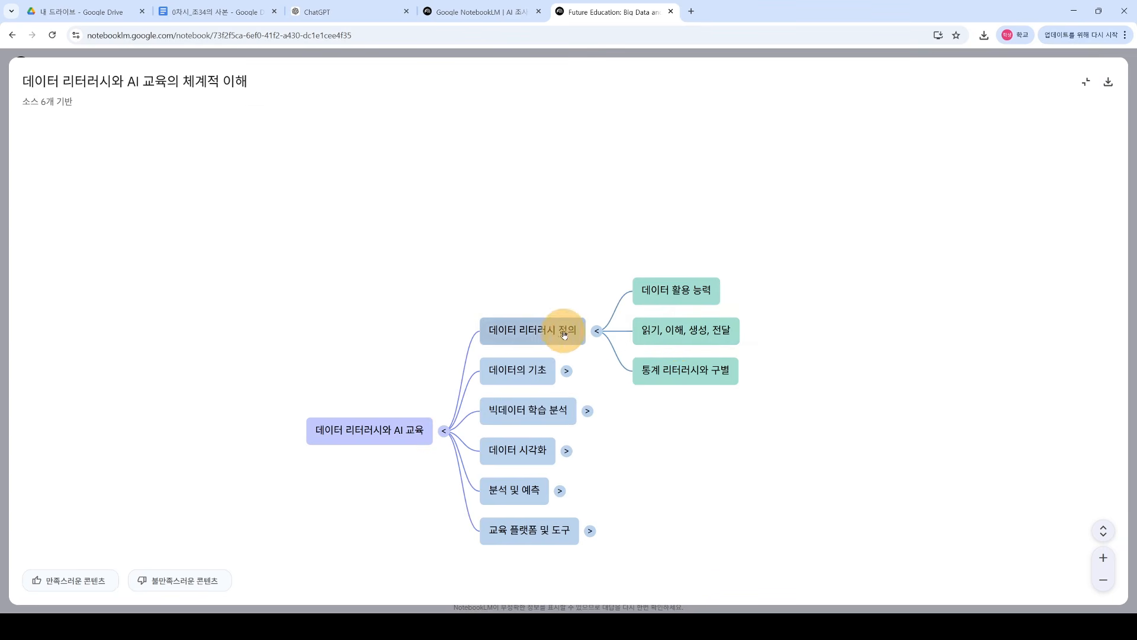
pyautogui.click(566, 371)
pyautogui.click(601, 373)
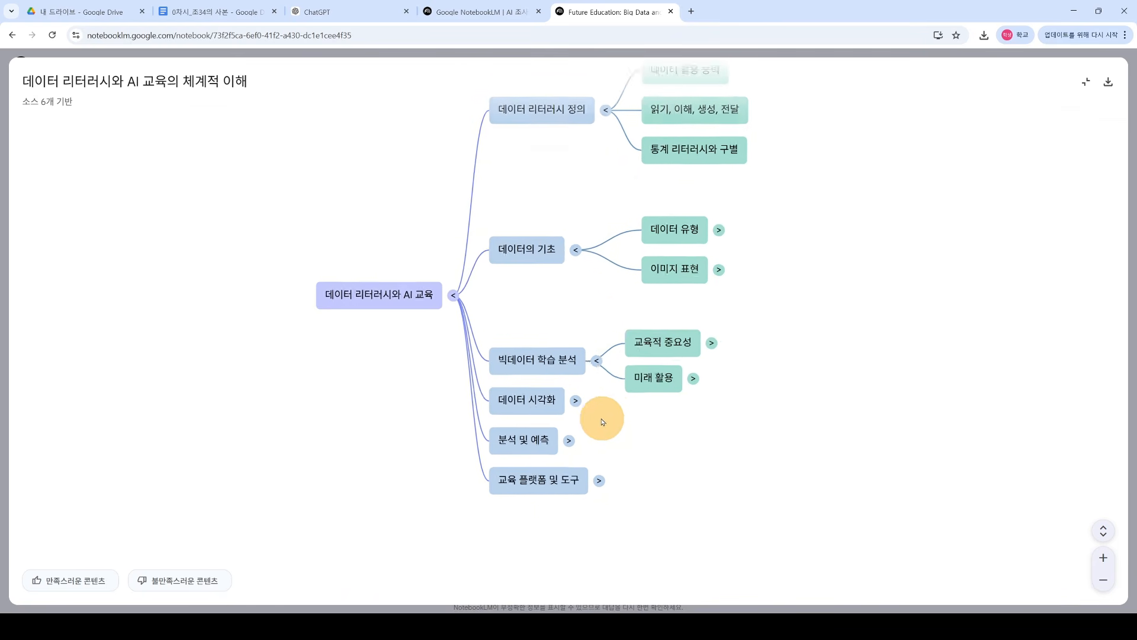
pyautogui.click(569, 368)
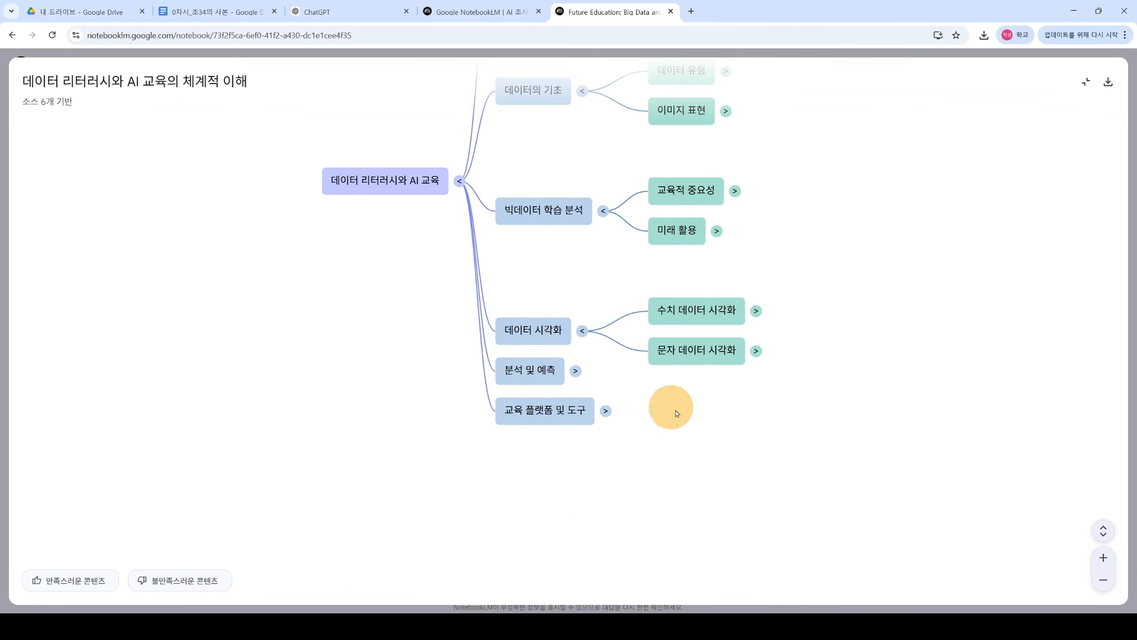
pyautogui.click(574, 371)
pyautogui.click(607, 371)
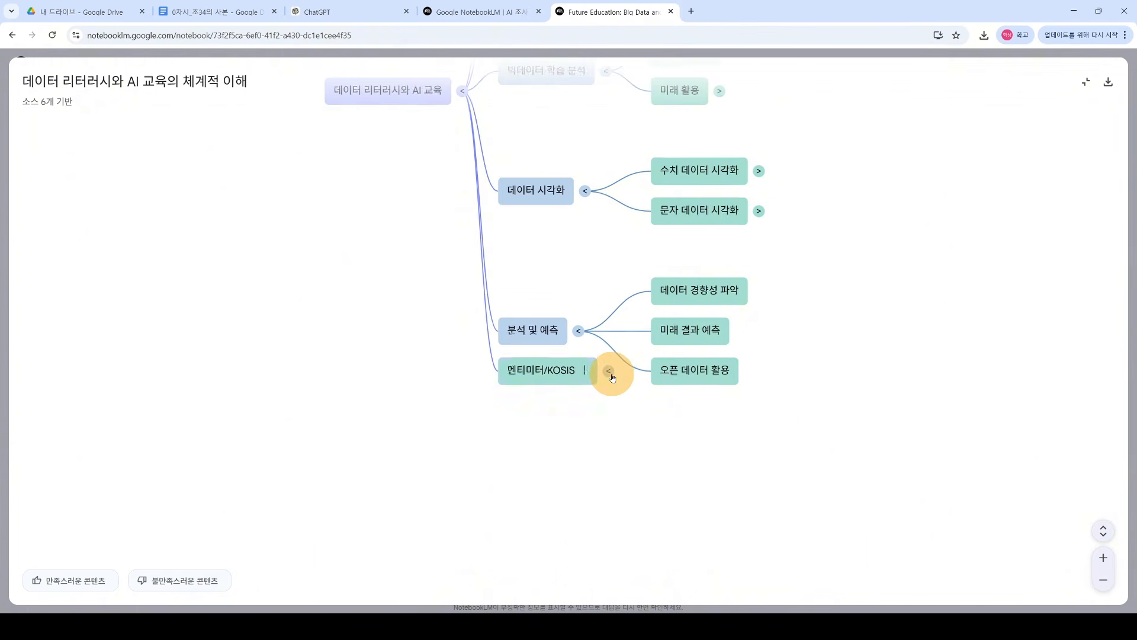
# Step: Pan around the expanded mind map, leave full screen and close it
pyautogui.moveTo(418, 263); pyautogui.dragTo(440, 469)
pyautogui.moveTo(577, 259); pyautogui.dragTo(427, 353)
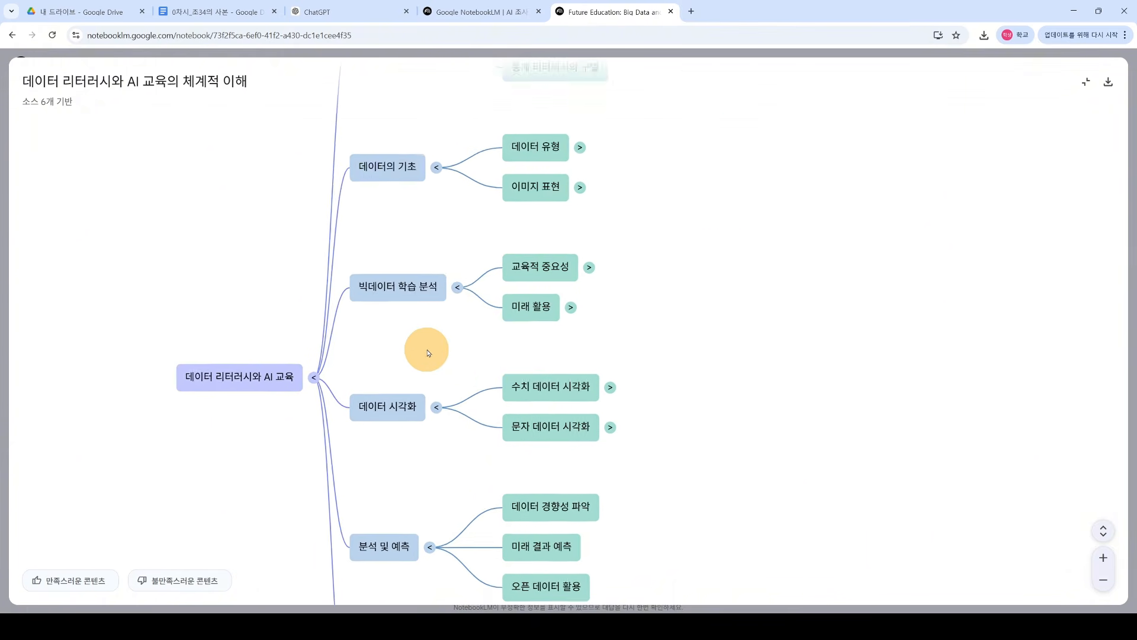
pyautogui.scroll(-3, 428, 353)
pyautogui.moveTo(456, 300); pyautogui.dragTo(628, 249)
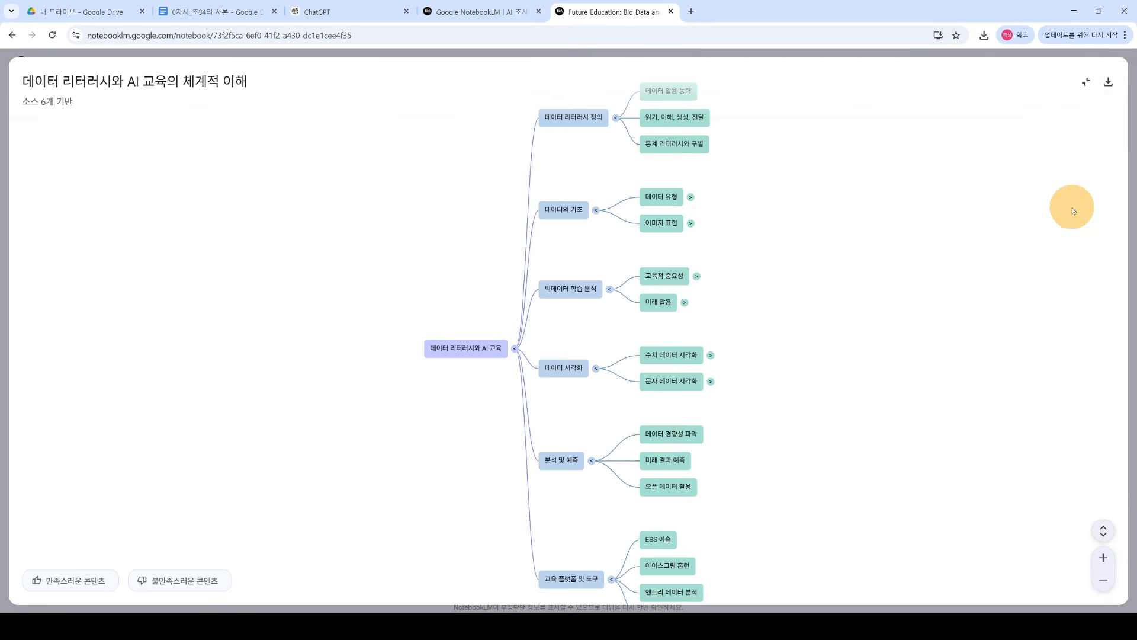
pyautogui.click(1086, 84)
pyautogui.moveTo(952, 363); pyautogui.dragTo(795, 136)
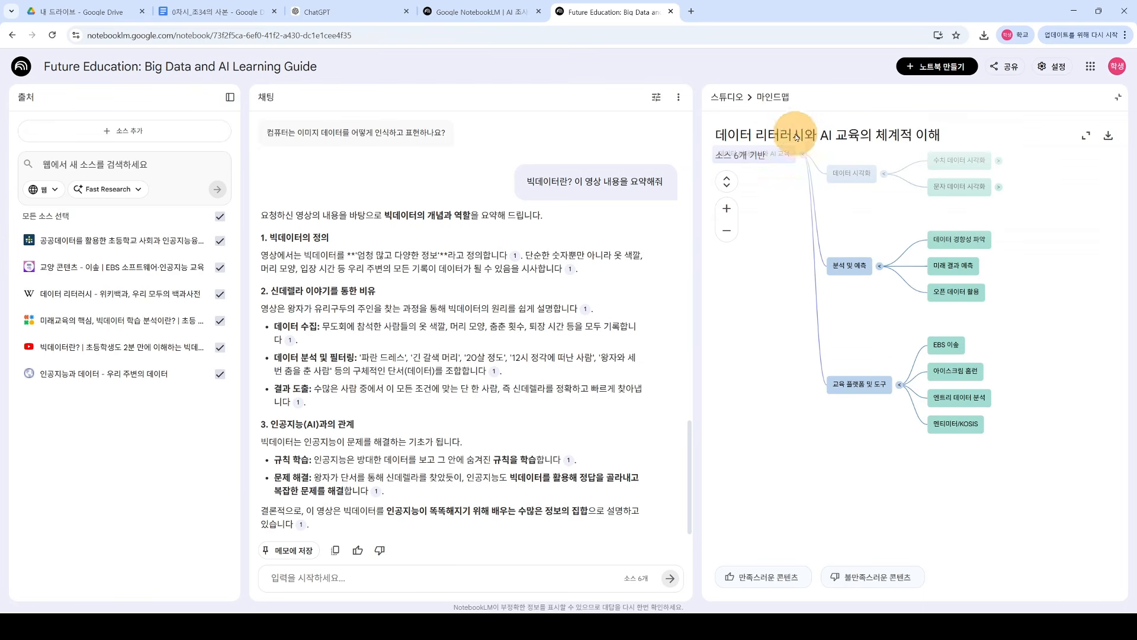
pyautogui.click(1120, 99)
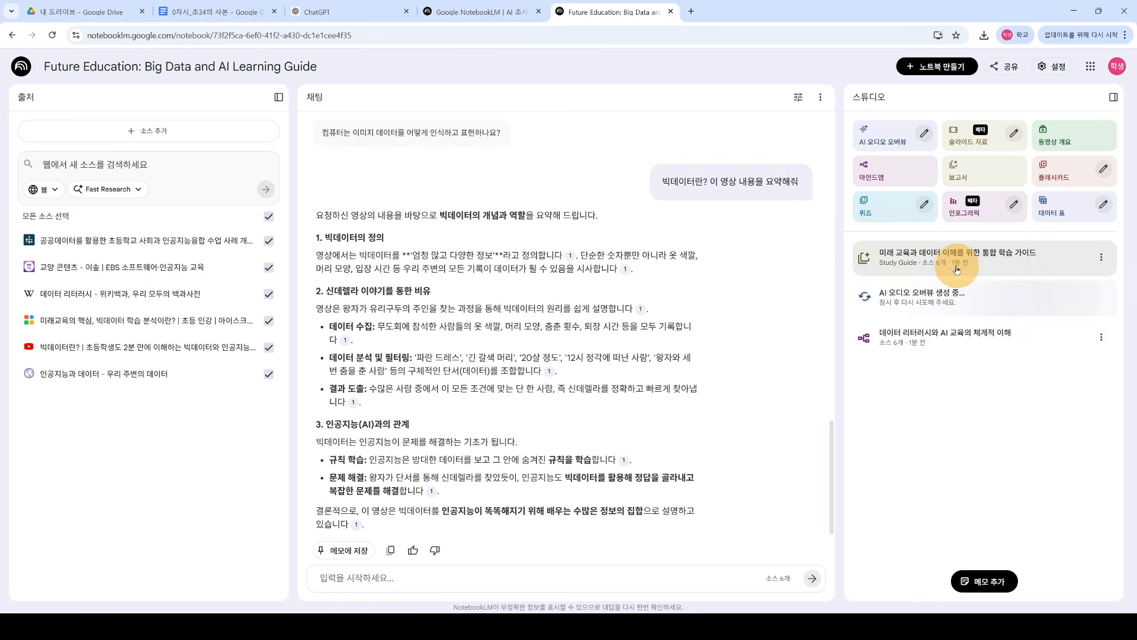
# Step: Open the study guide and select parts of its introduction and short-answer quiz
pyautogui.click(1006, 262)
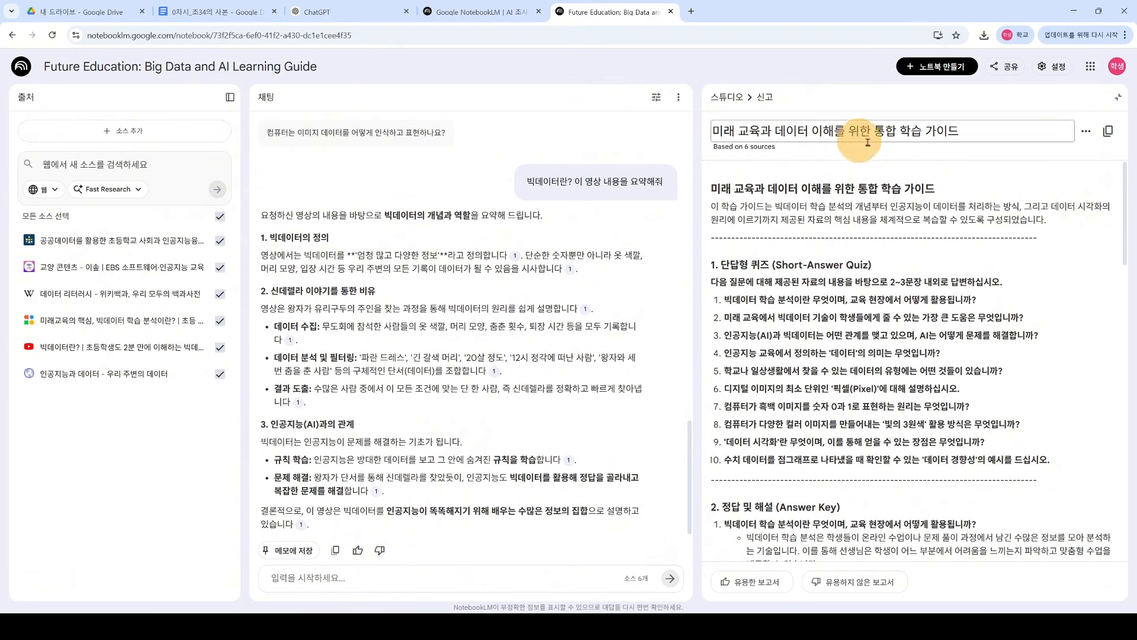
pyautogui.moveTo(1126, 197); pyautogui.dragTo(1130, 198)
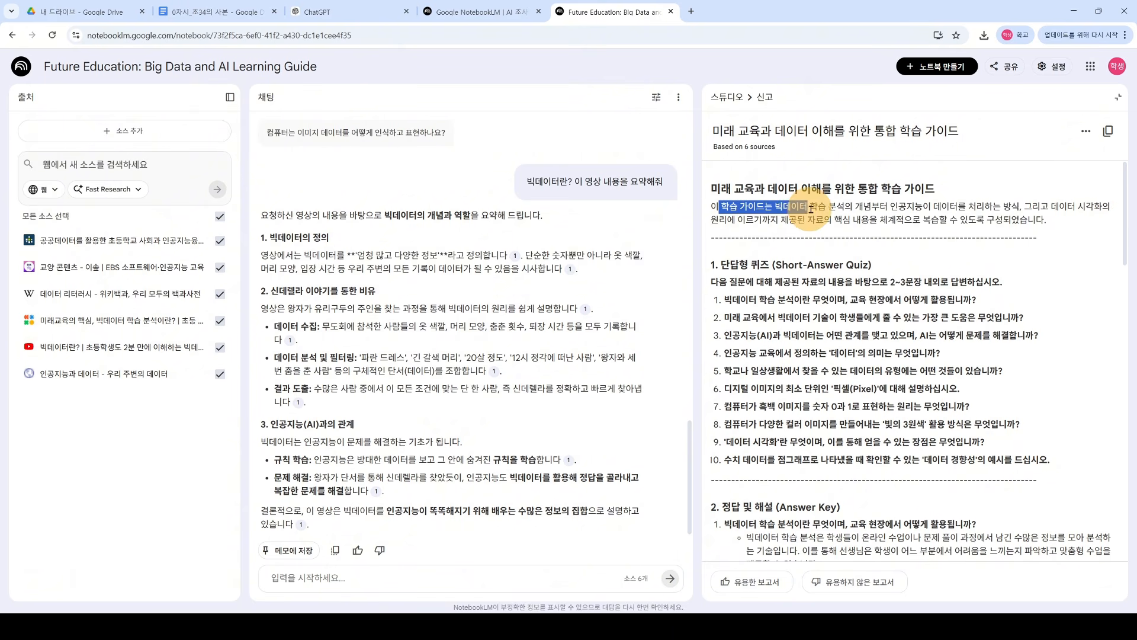
pyautogui.moveTo(854, 206); pyautogui.dragTo(919, 222)
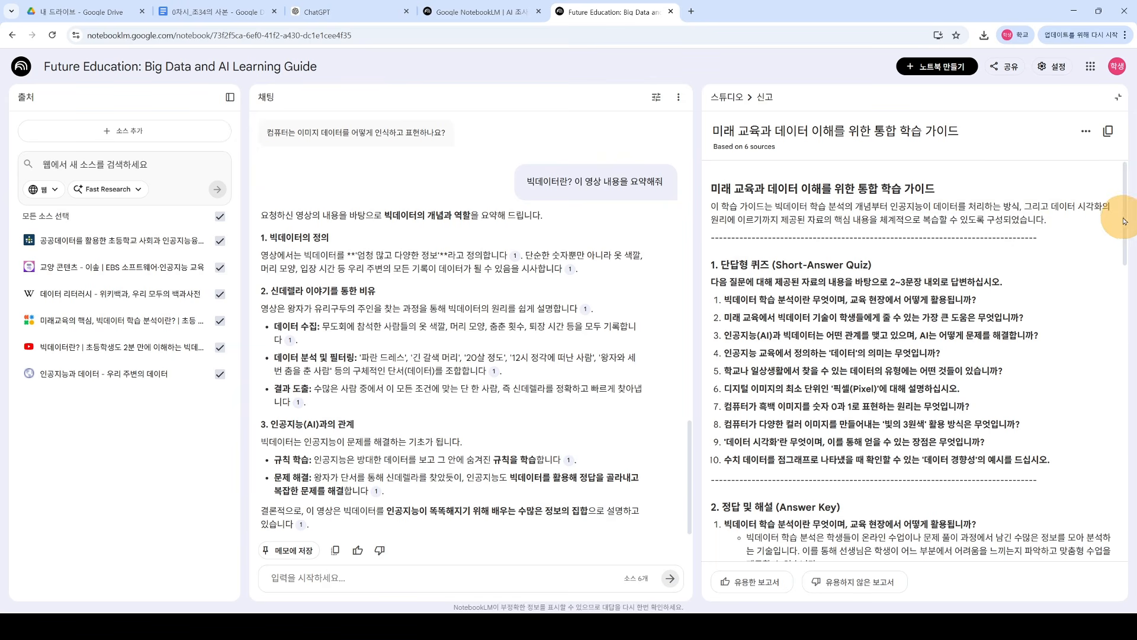
pyautogui.moveTo(1123, 222); pyautogui.dragTo(1126, 238)
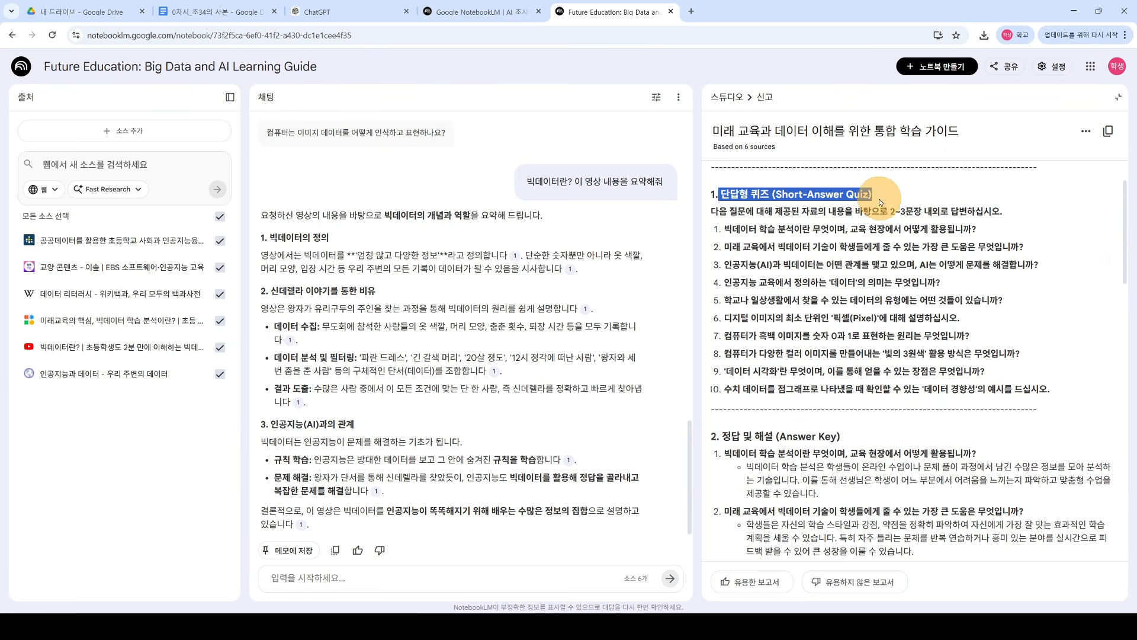
pyautogui.moveTo(718, 212); pyautogui.dragTo(954, 373)
pyautogui.scroll(-1, 953, 373)
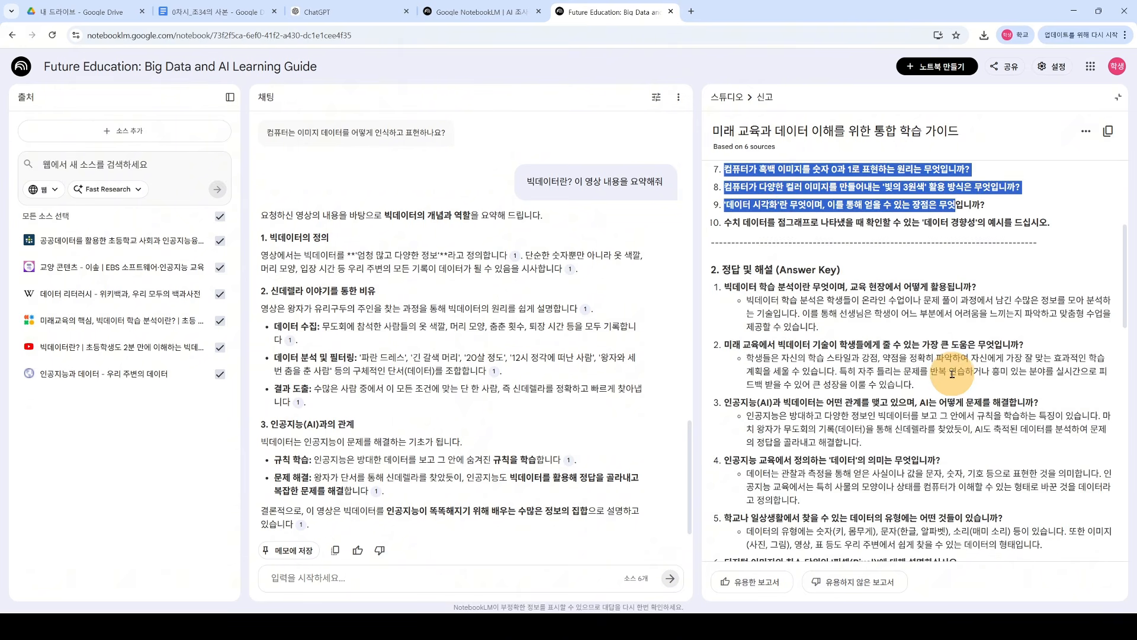
pyautogui.scroll(2, 934, 372)
pyautogui.click(788, 364)
# Step: Read further, selecting quiz questions 1 to 10 and the Glossary heading
pyautogui.scroll(-5, 784, 357)
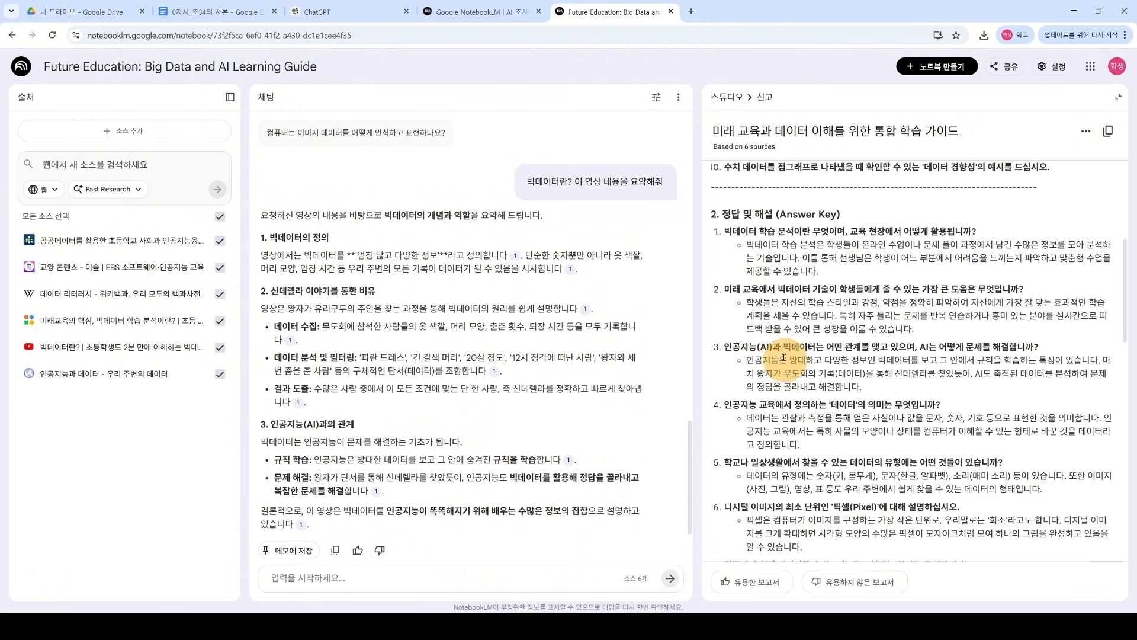
pyautogui.moveTo(726, 211); pyautogui.dragTo(898, 507)
pyautogui.scroll(-2, 892, 498)
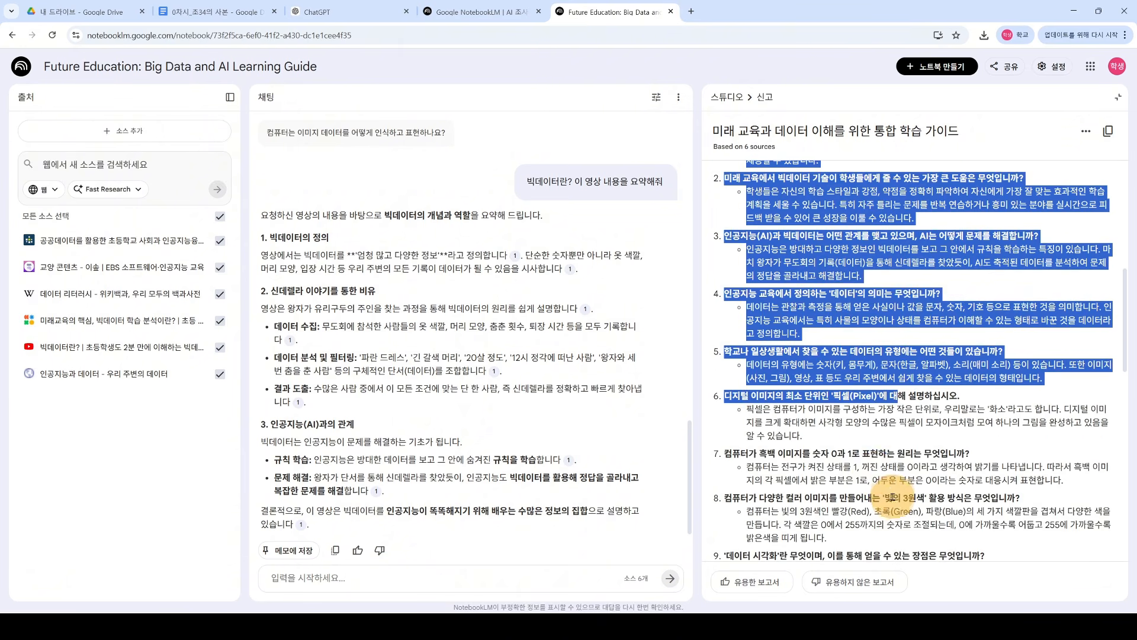
pyautogui.scroll(7, 907, 350)
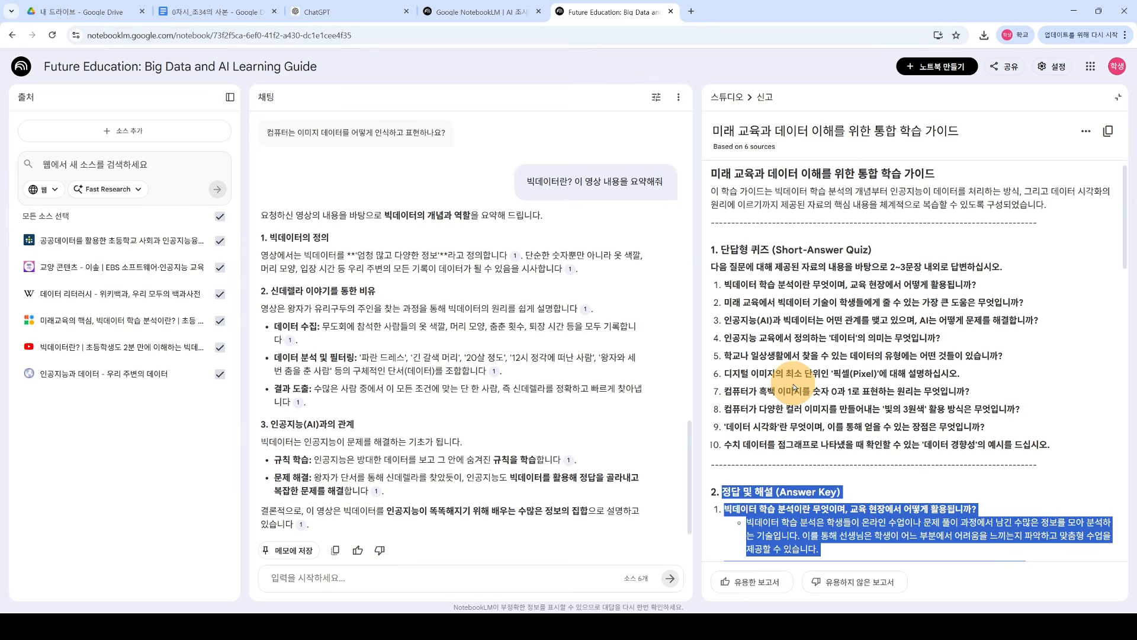
pyautogui.moveTo(721, 284); pyautogui.dragTo(1050, 445)
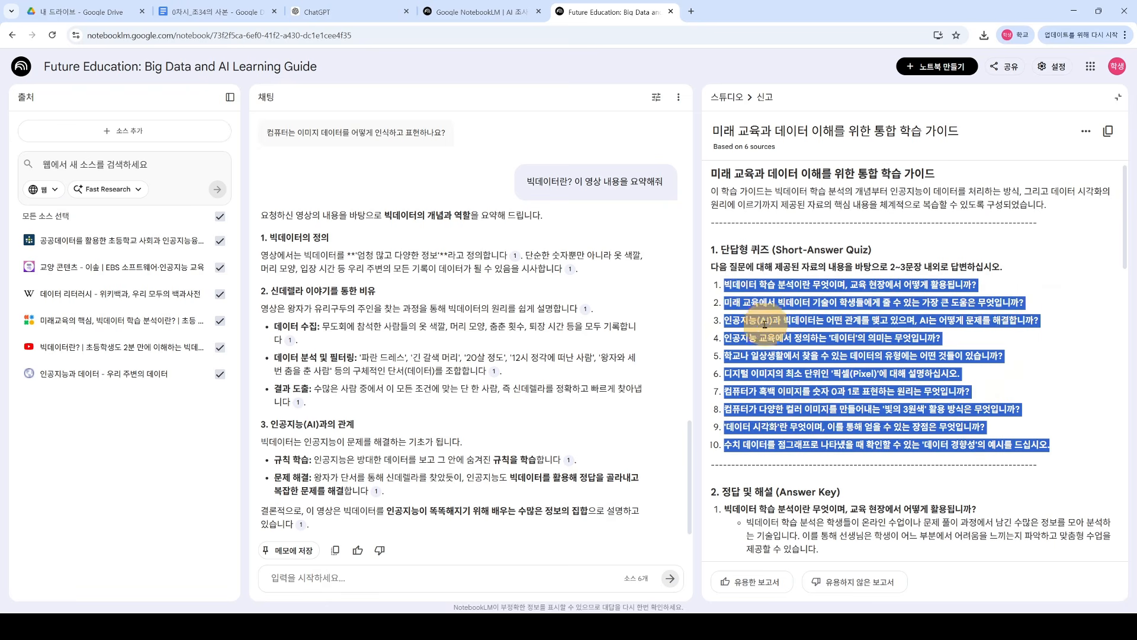
pyautogui.scroll(-4, 740, 350)
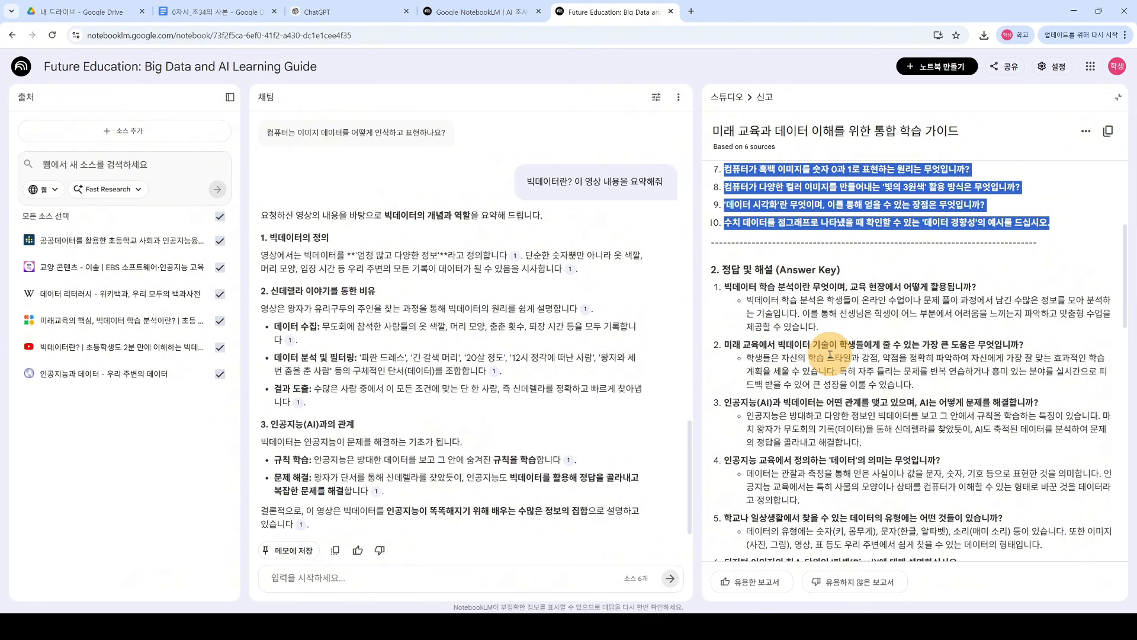
pyautogui.scroll(-2, 900, 341)
pyautogui.moveTo(1126, 309); pyautogui.dragTo(1121, 465)
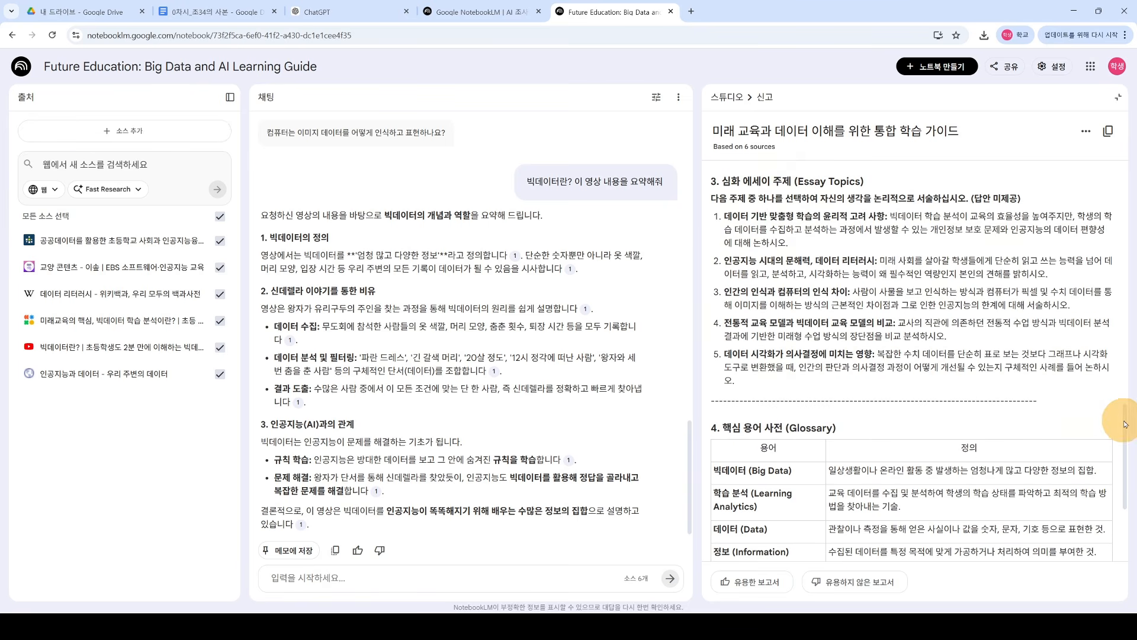
pyautogui.moveTo(1125, 424); pyautogui.dragTo(1119, 465)
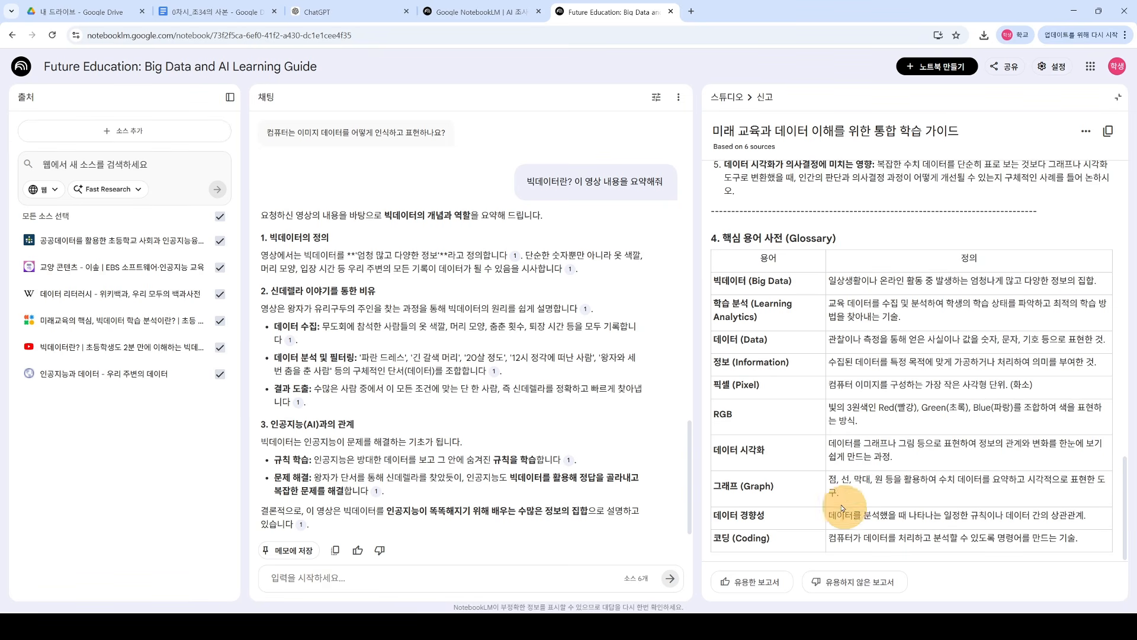
pyautogui.moveTo(721, 238); pyautogui.dragTo(844, 249)
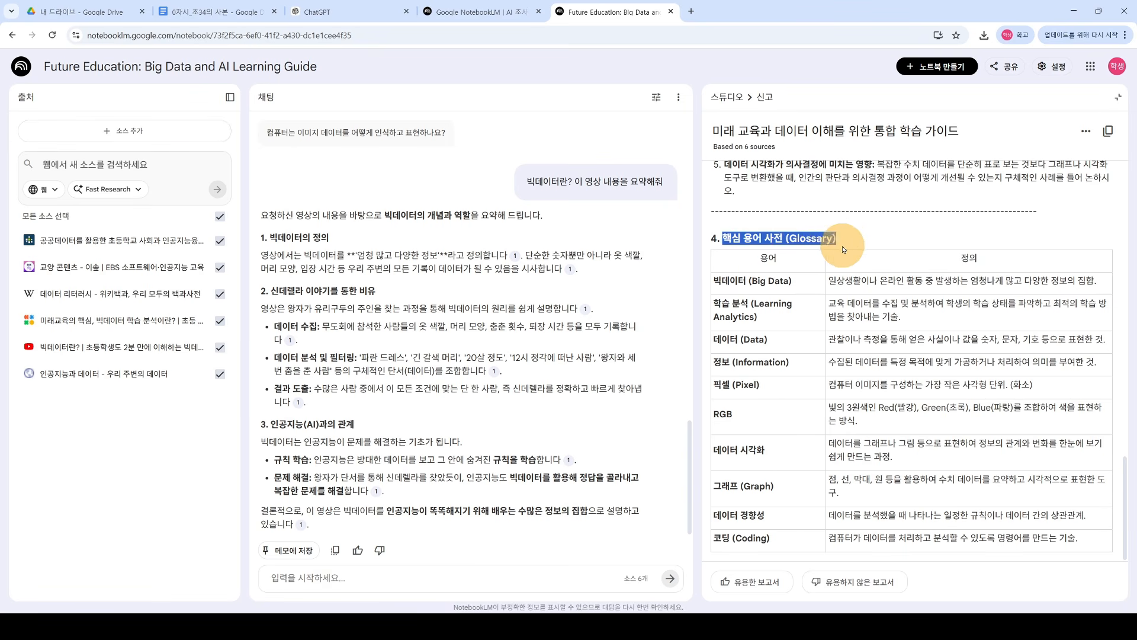
pyautogui.click(841, 254)
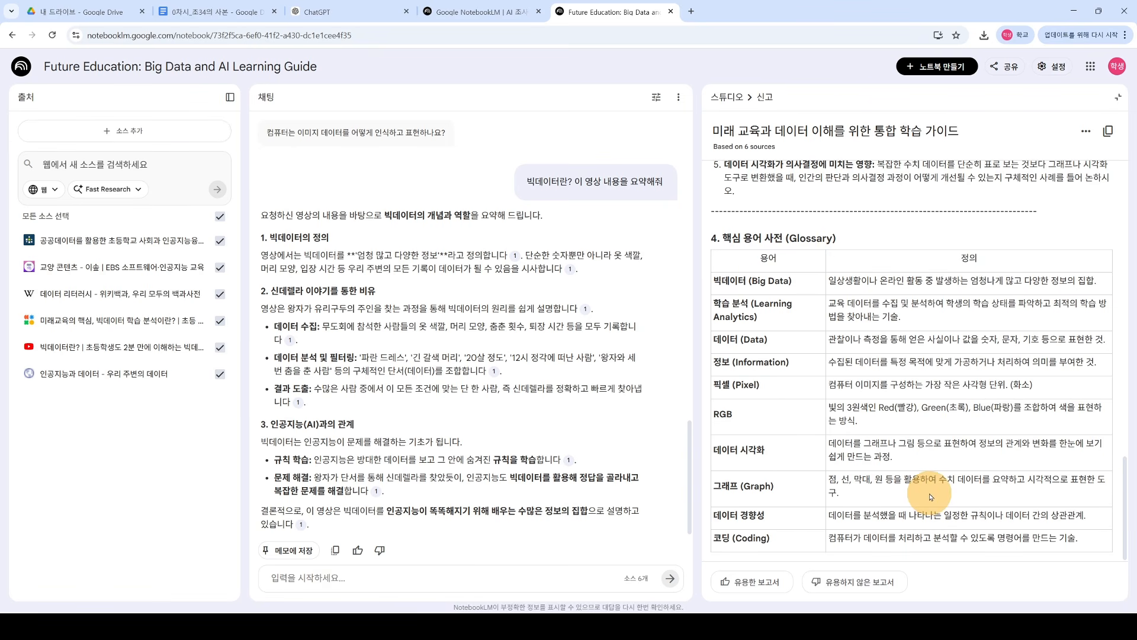
# Step: Copy the whole study guide to the clipboard
pyautogui.click(1086, 131)
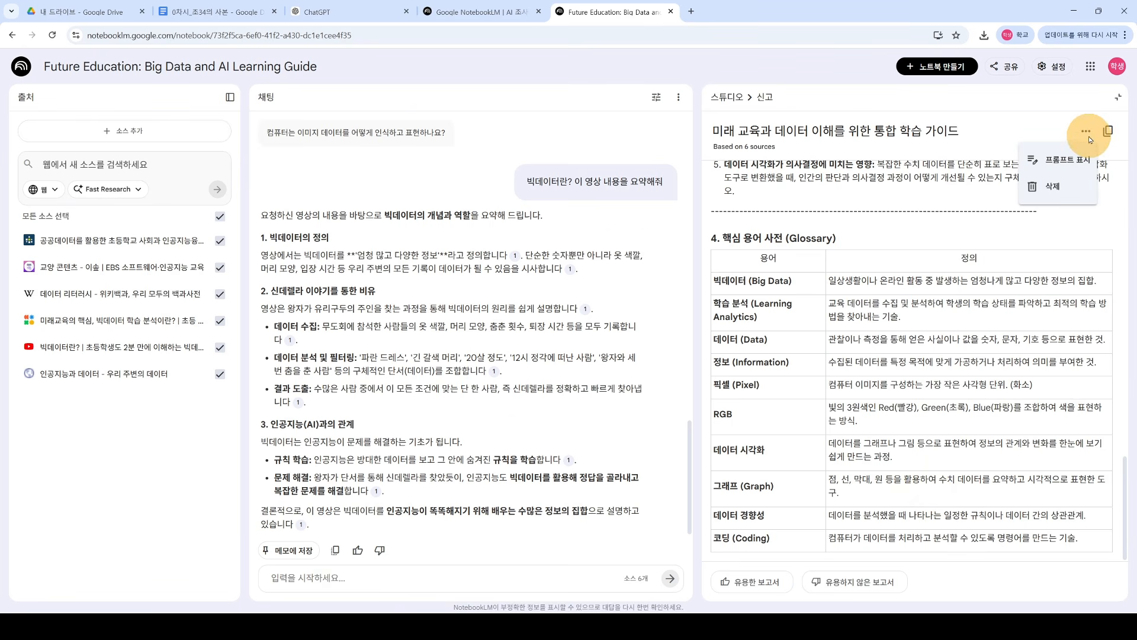
pyautogui.click(1108, 133)
pyautogui.click(1108, 133)
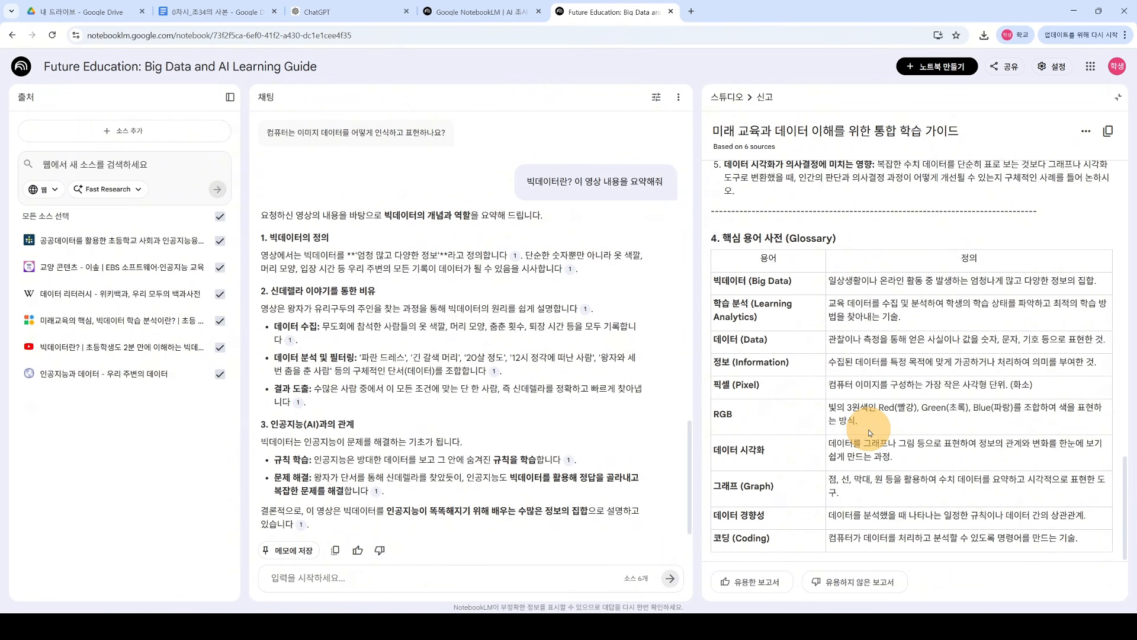
pyautogui.scroll(10, 906, 391)
# Step: Close the study guide and switch to the untitled Google Slides presentation
pyautogui.click(1118, 97)
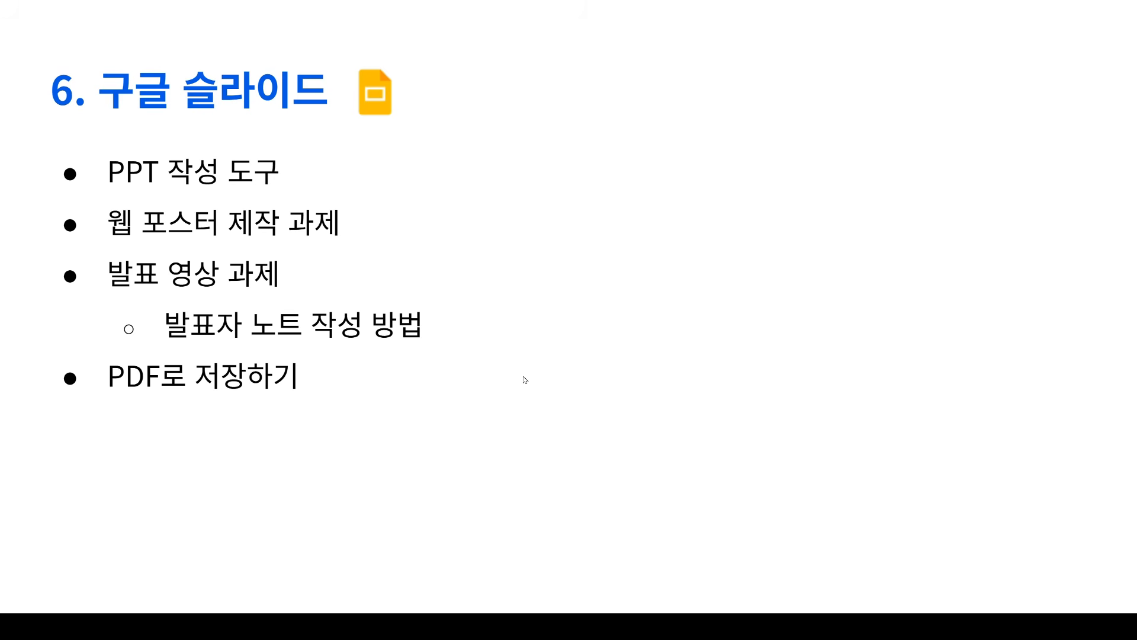
pyautogui.click(598, 19)
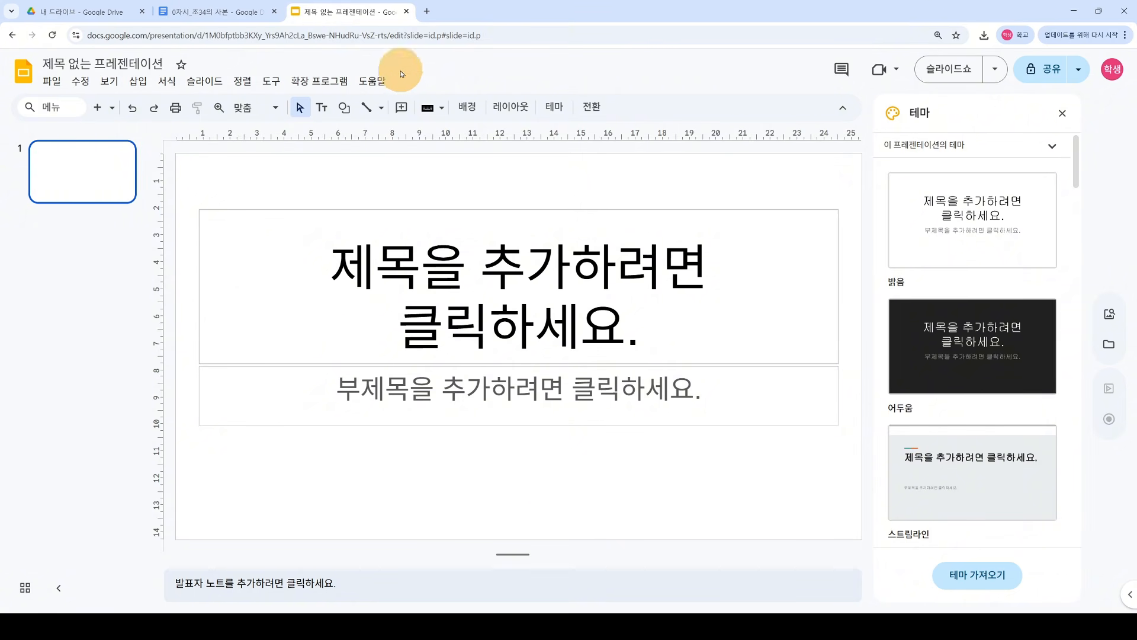
# Step: Create a new Google 프레젠테이션 from the right-click menu in My Drive
pyautogui.click(427, 12)
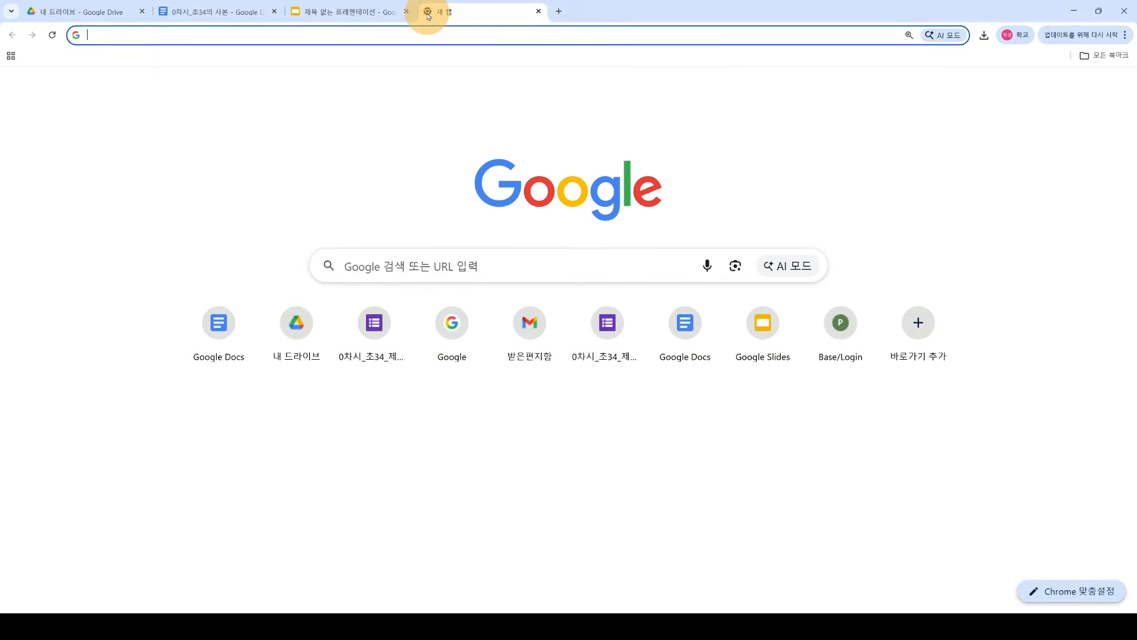
pyautogui.click(1080, 90)
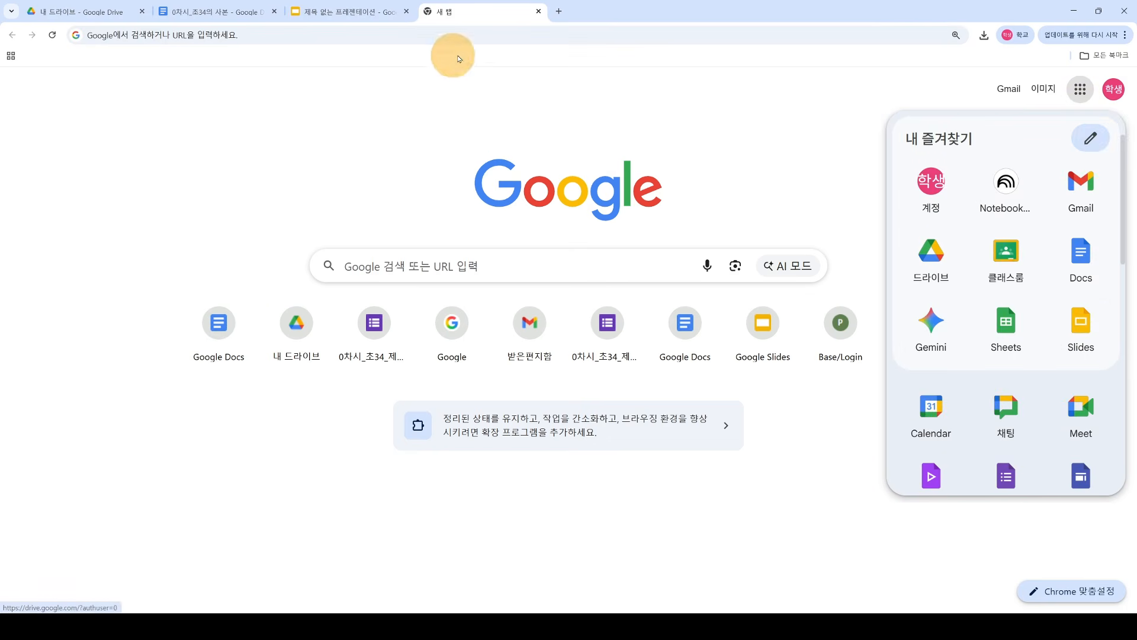
pyautogui.click(538, 11)
pyautogui.click(82, 12)
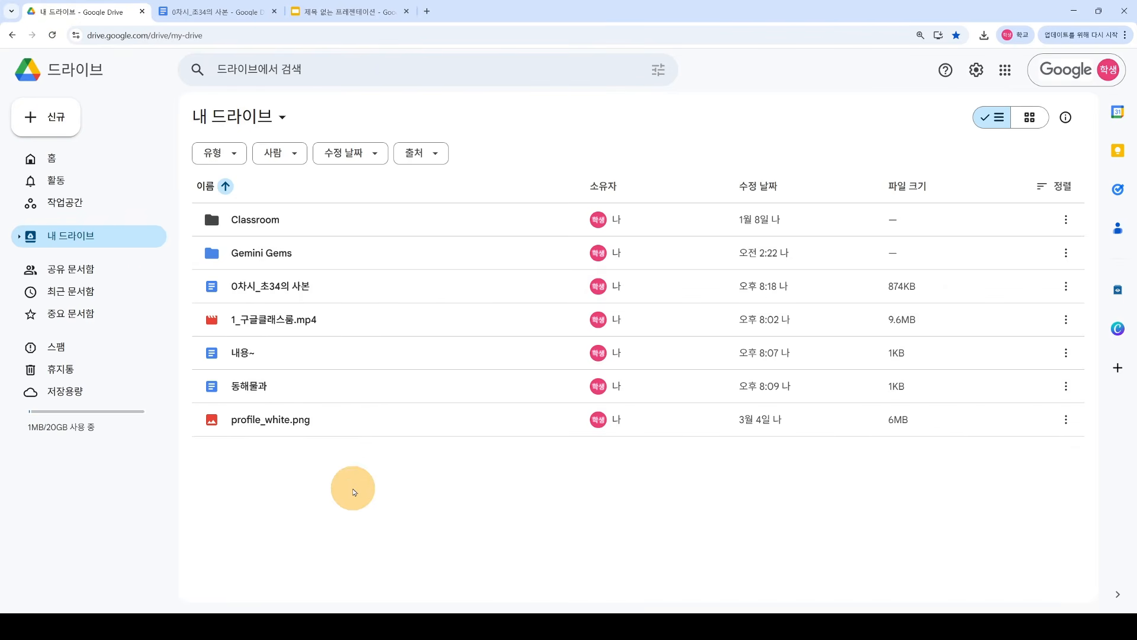
pyautogui.rightClick(355, 488)
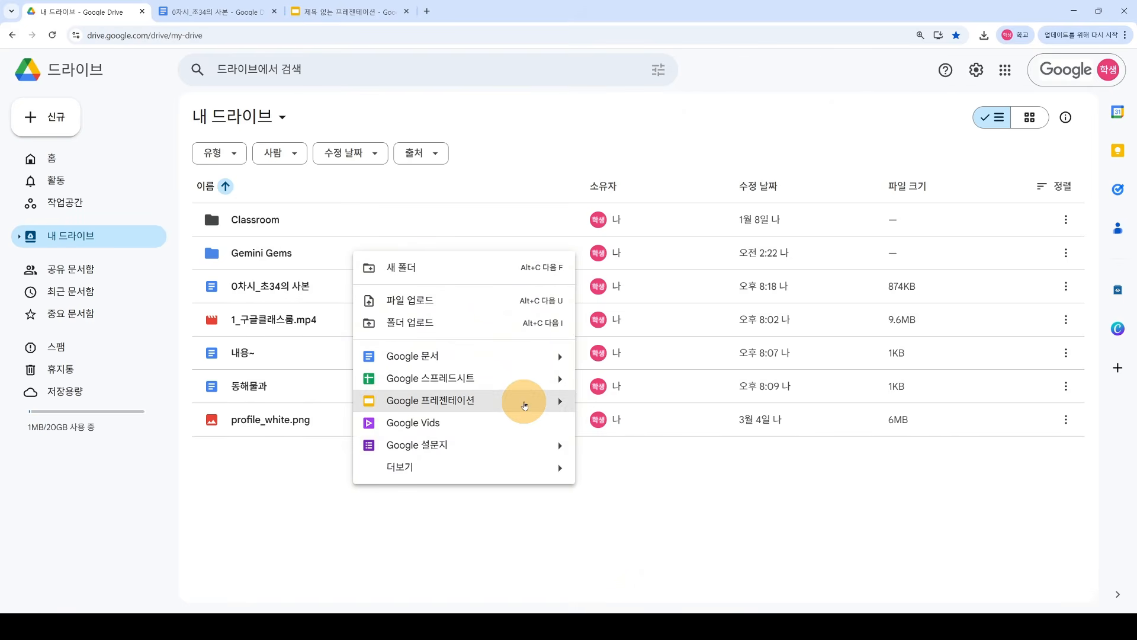
pyautogui.click(525, 405)
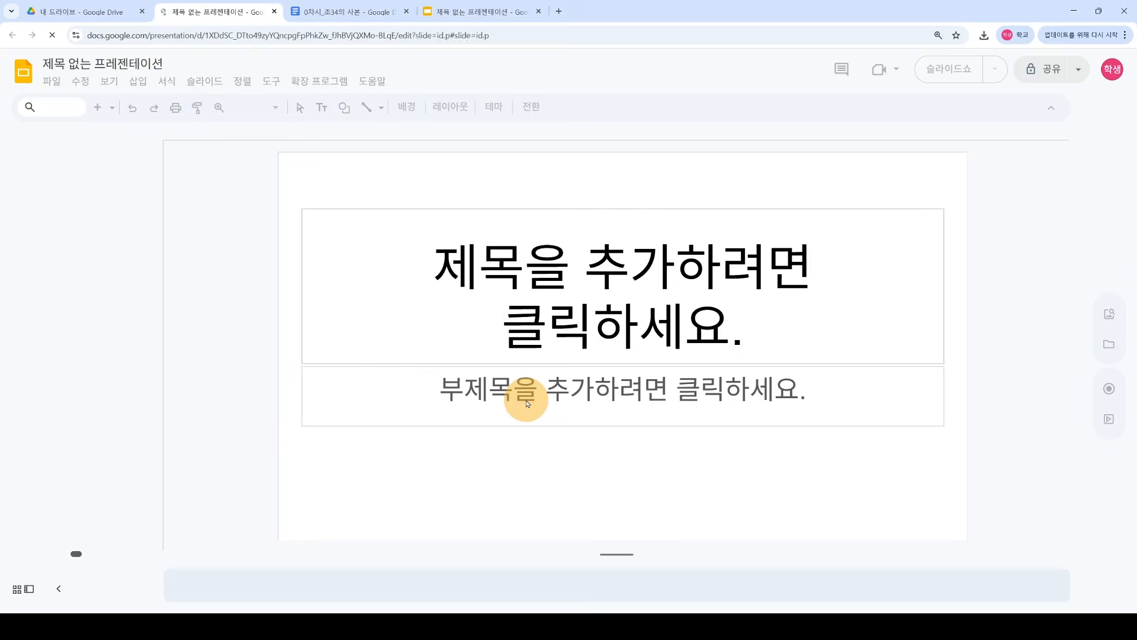
# Step: Close the extra presentation and dismiss the theme options in the original one
pyautogui.click(274, 13)
pyautogui.click(332, 11)
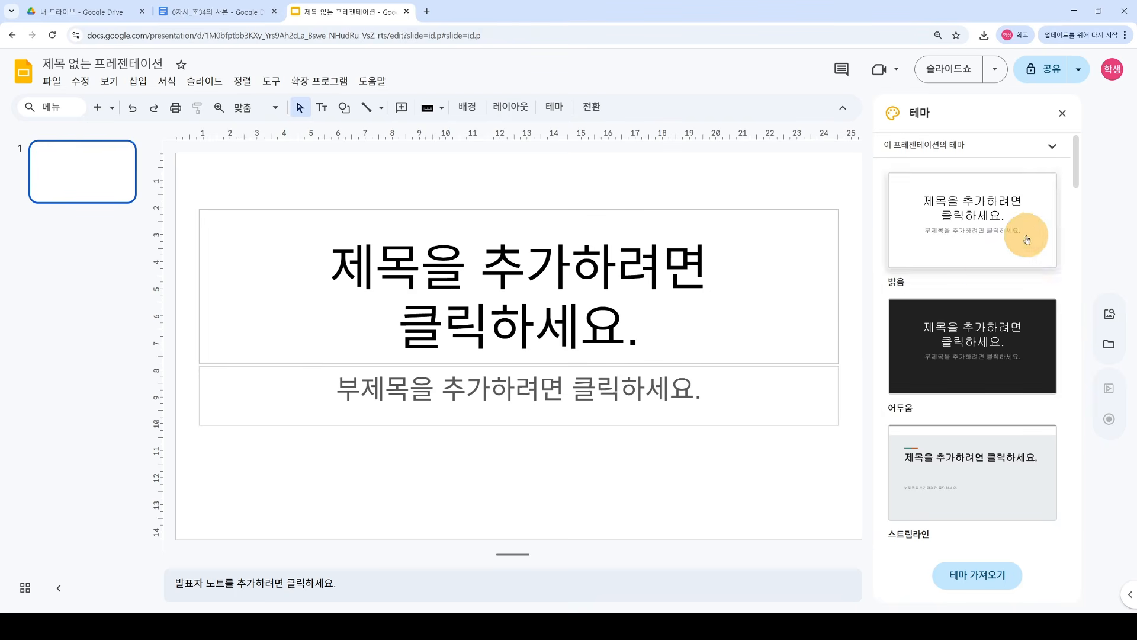
pyautogui.moveTo(1076, 160)
pyautogui.mouseDown()
pyautogui.moveTo(1061, 185)
pyautogui.moveTo(1059, 291)
pyautogui.moveTo(1082, 393)
pyautogui.moveTo(1082, 499)
pyautogui.moveTo(1080, 164)
pyautogui.mouseUp()
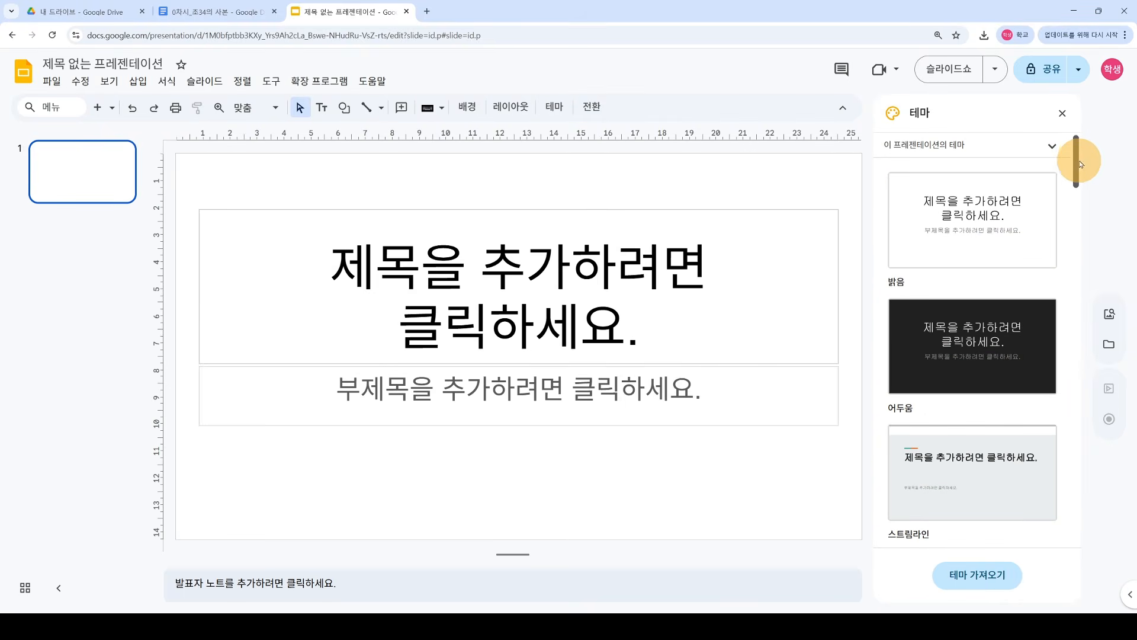
pyautogui.click(1062, 117)
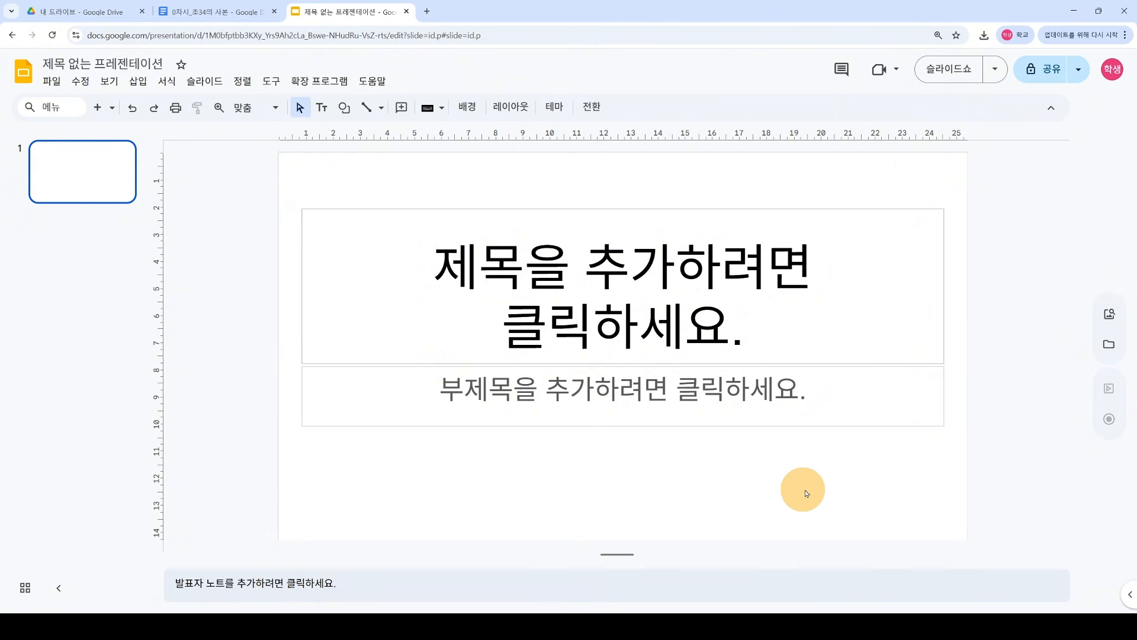
# Step: Type the slide title '00초등학교 1차시 과제'
pyautogui.click(652, 307)
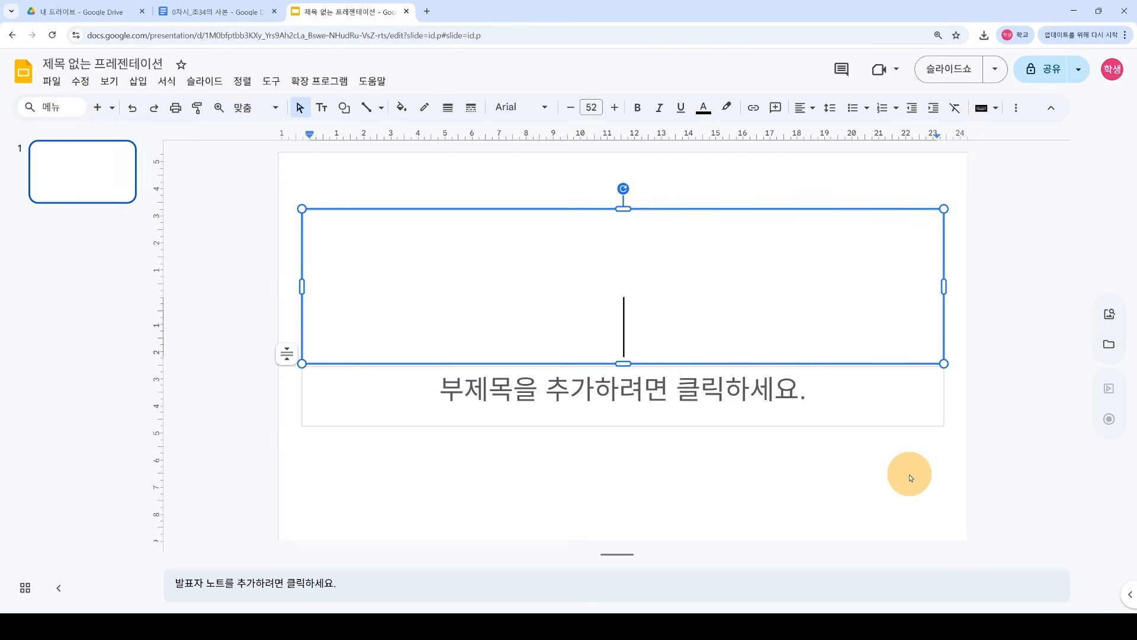
pyautogui.write('00ch')
pyautogui.press('BackSpace')
pyautogui.press('BackSpace')
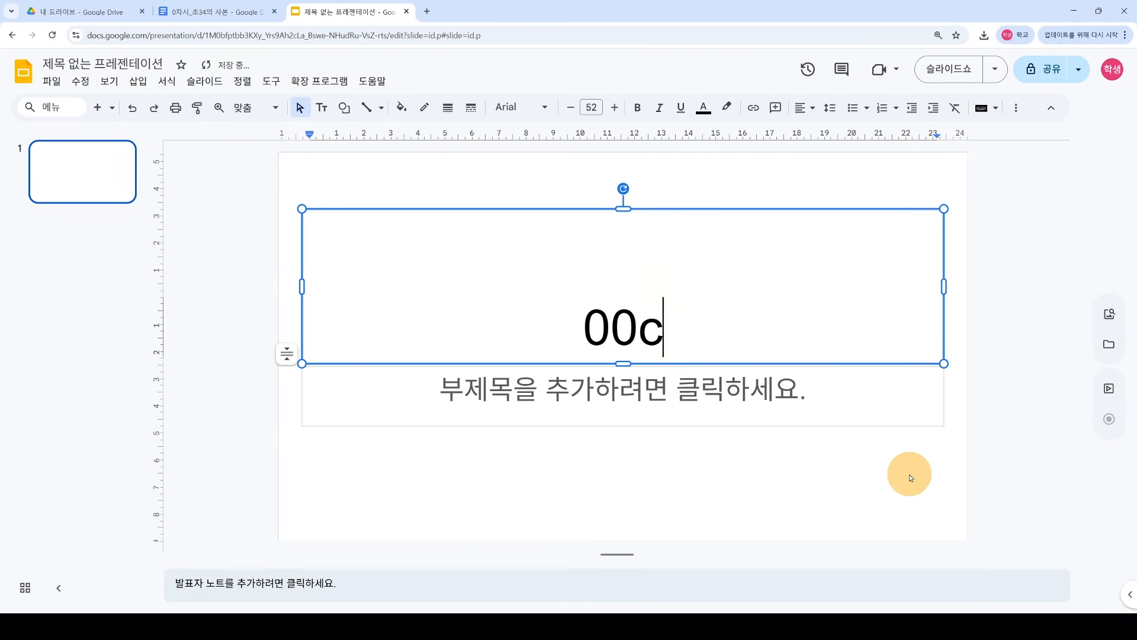
pyautogui.press('Hangul')
pyautogui.write('초등하학교 1')
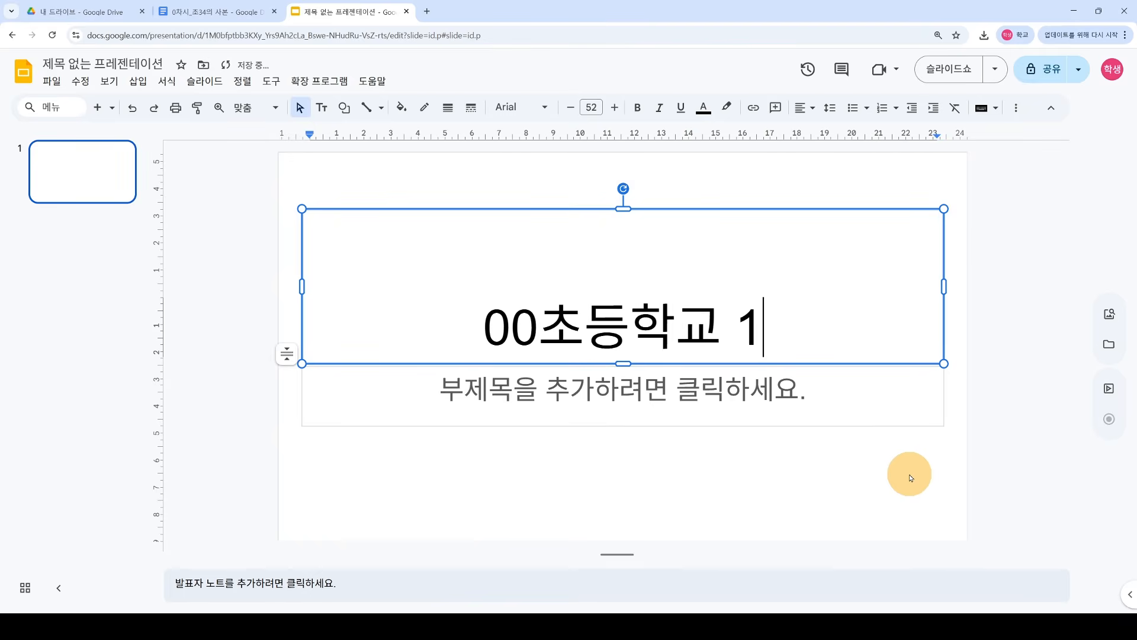
pyautogui.write('차시 과제')
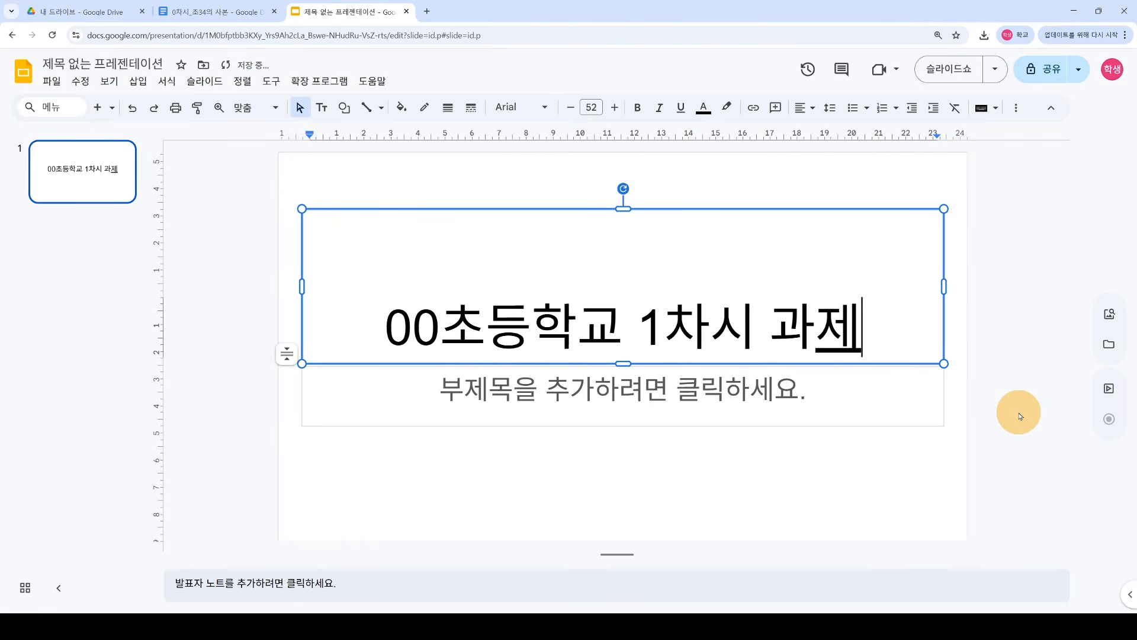
# Step: Add a subtitle introducing the student and change the title's 1 to 0
pyautogui.click(740, 406)
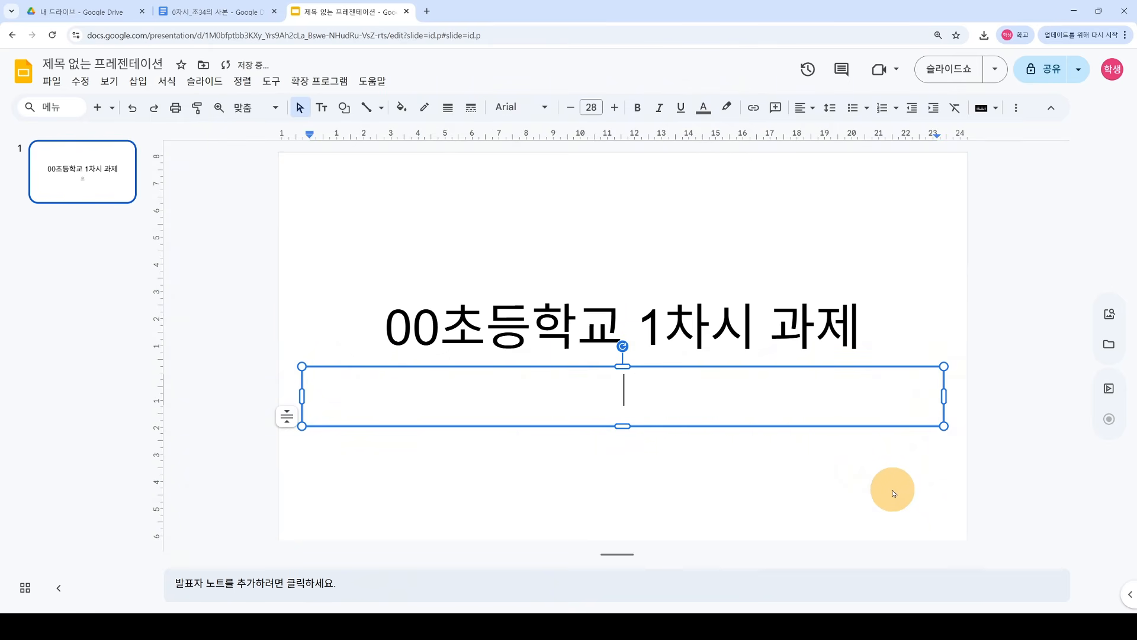
pyautogui.write('홍길드')
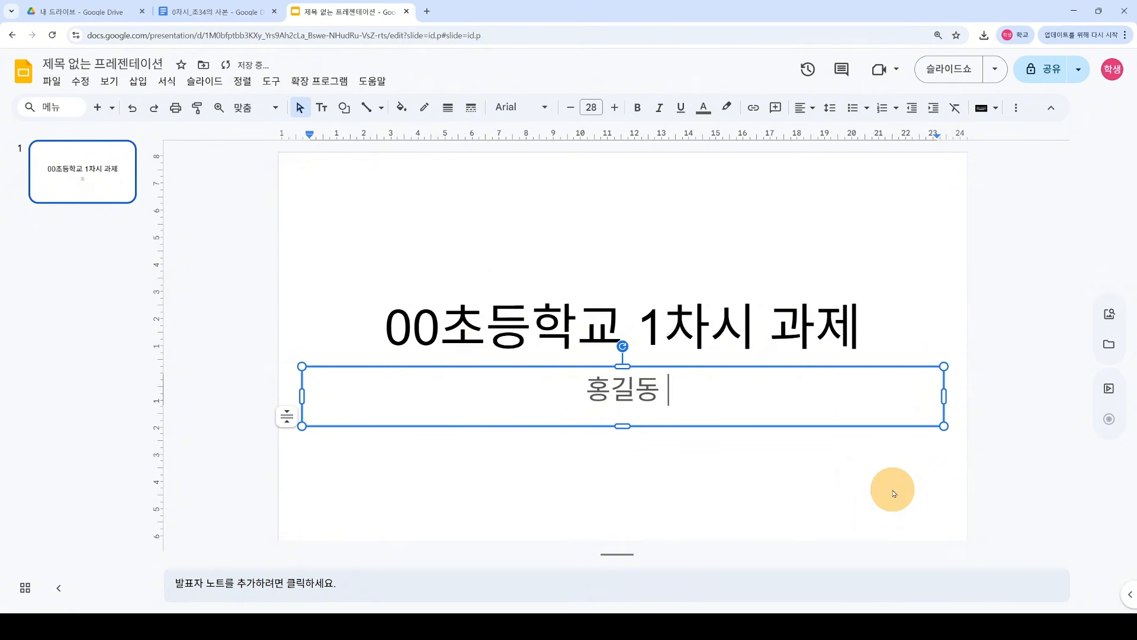
pyautogui.write('을 소개해')
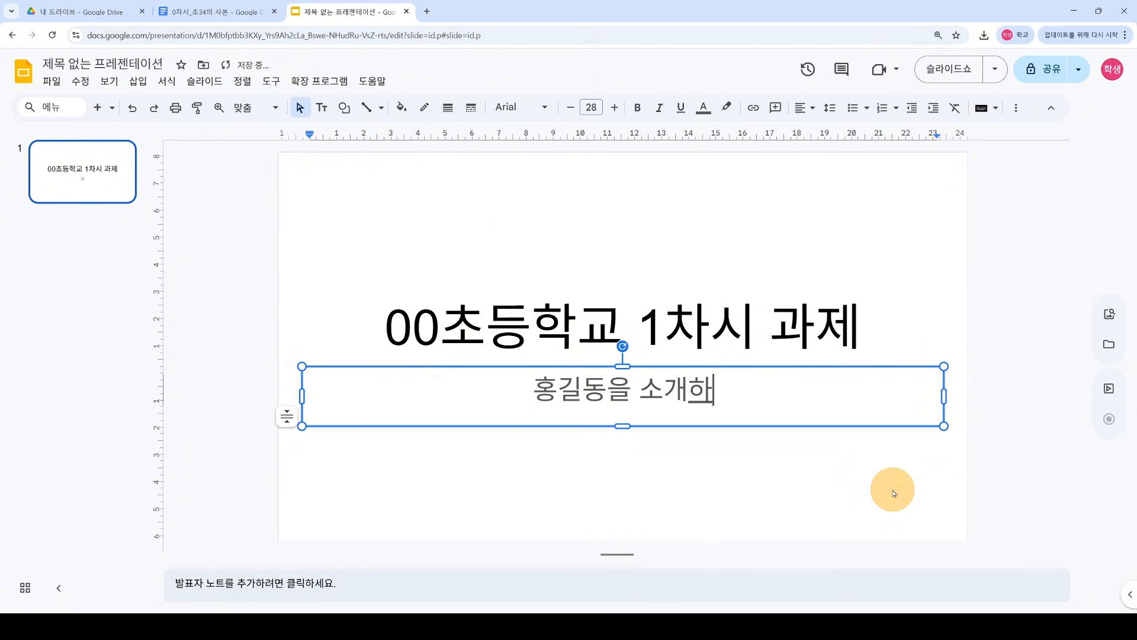
pyautogui.press('BackSpace')
pyautogui.write('합니다')
pyautogui.moveTo(647, 342); pyautogui.dragTo(661, 344)
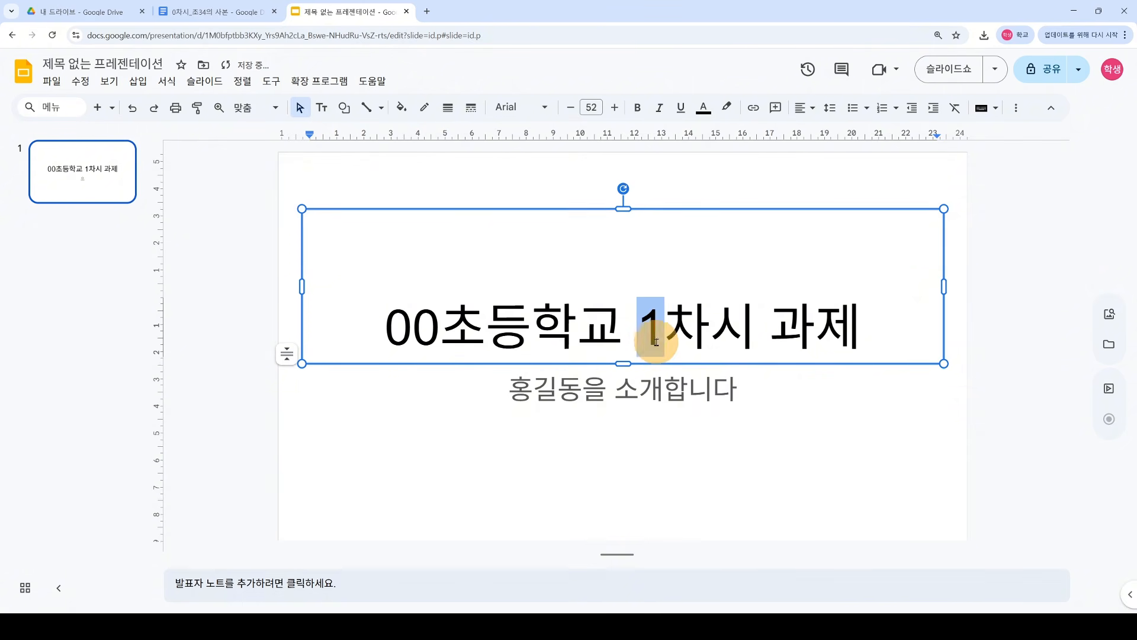
pyautogui.write('0')
pyautogui.click(981, 366)
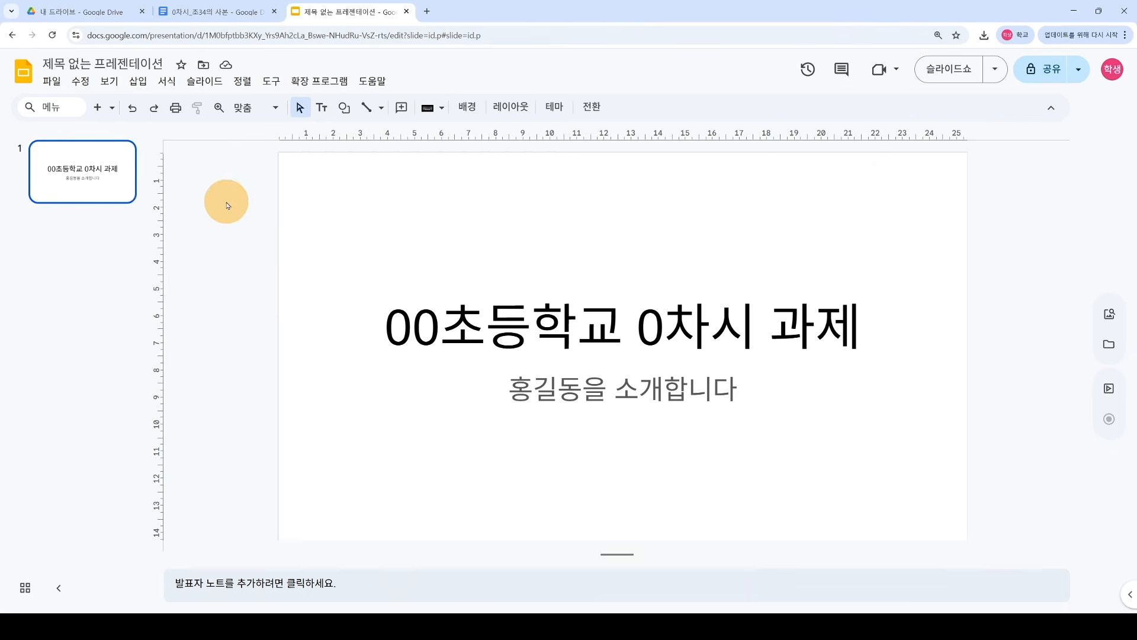
# Step: Add a second slide, deleting the extra third one created by mistake
pyautogui.click(98, 109)
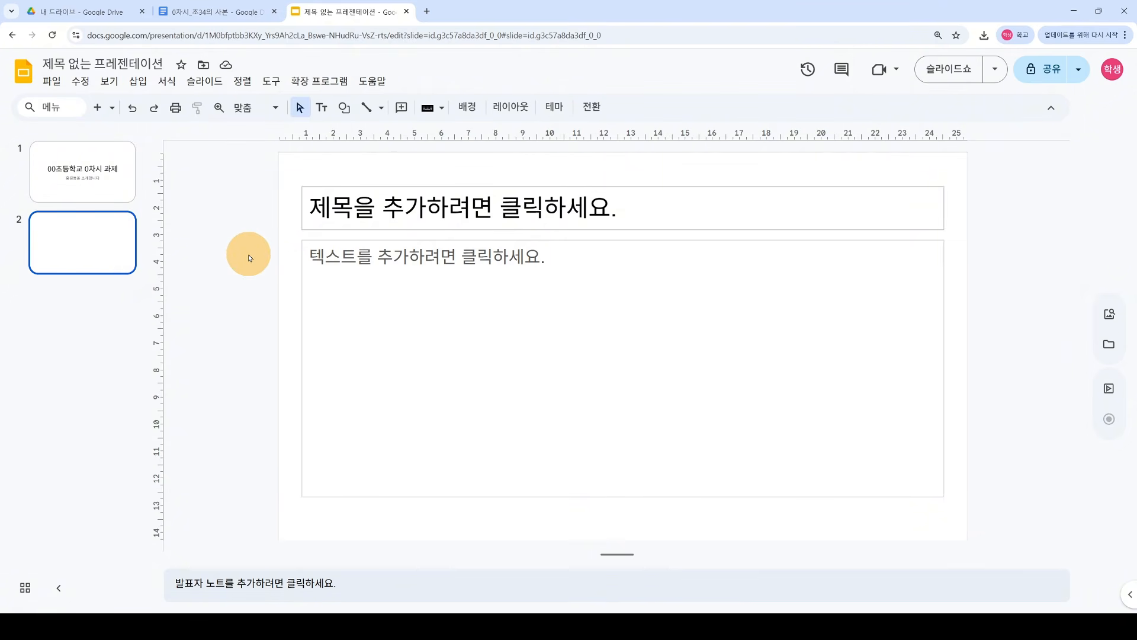
pyautogui.hotkey('ctrl', 'm')
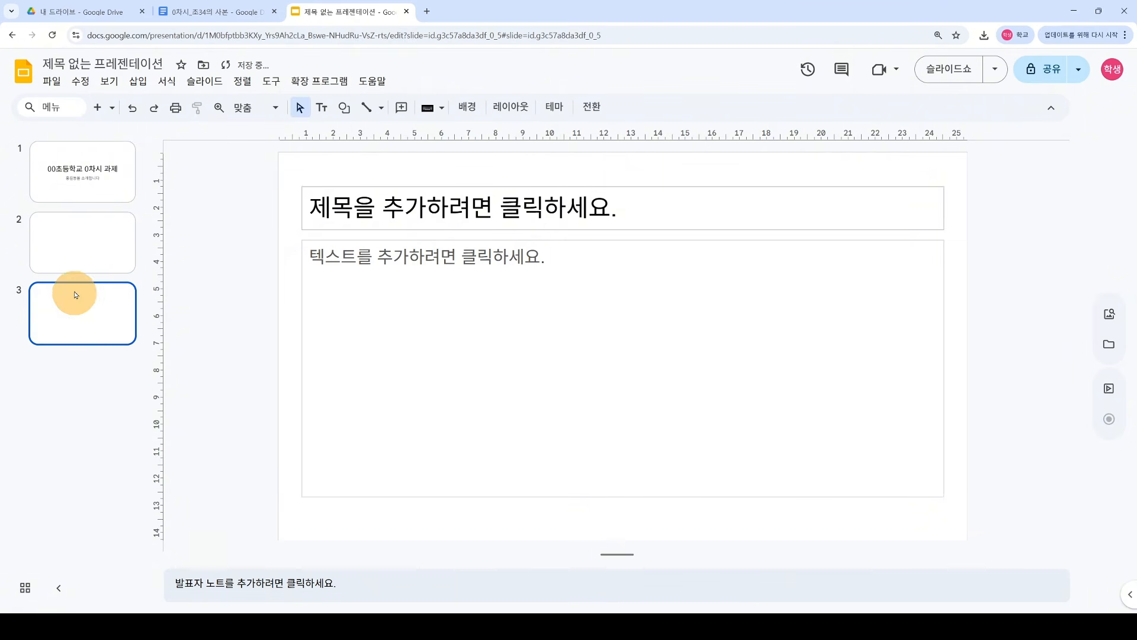
pyautogui.click(64, 247)
pyautogui.click(79, 315)
pyautogui.click(83, 254)
pyautogui.click(88, 313)
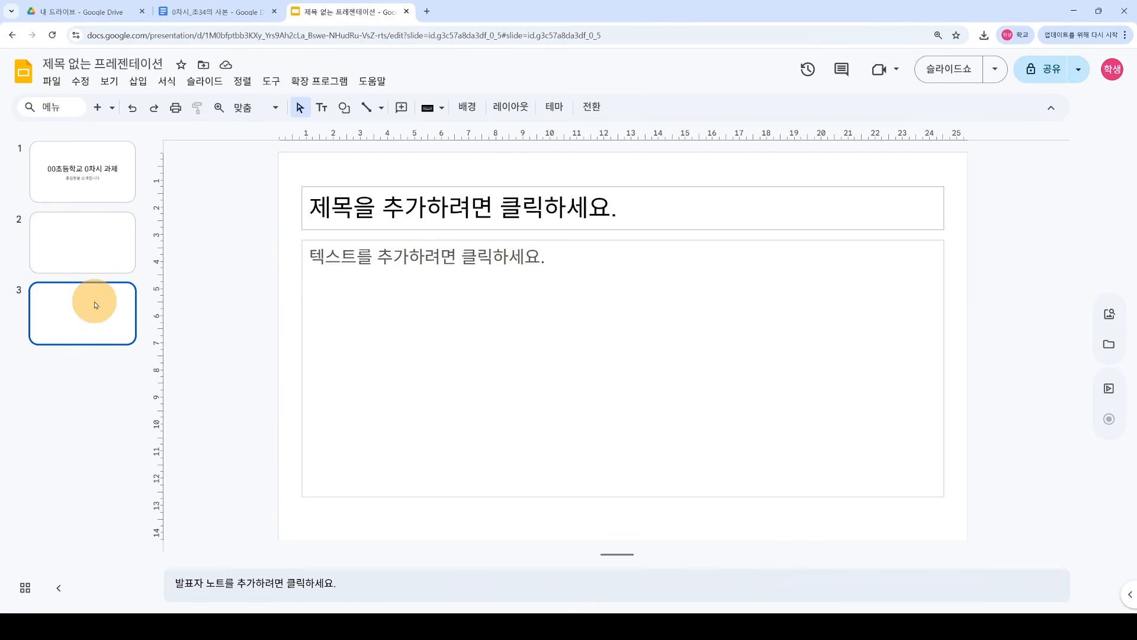
pyautogui.rightClick(101, 332)
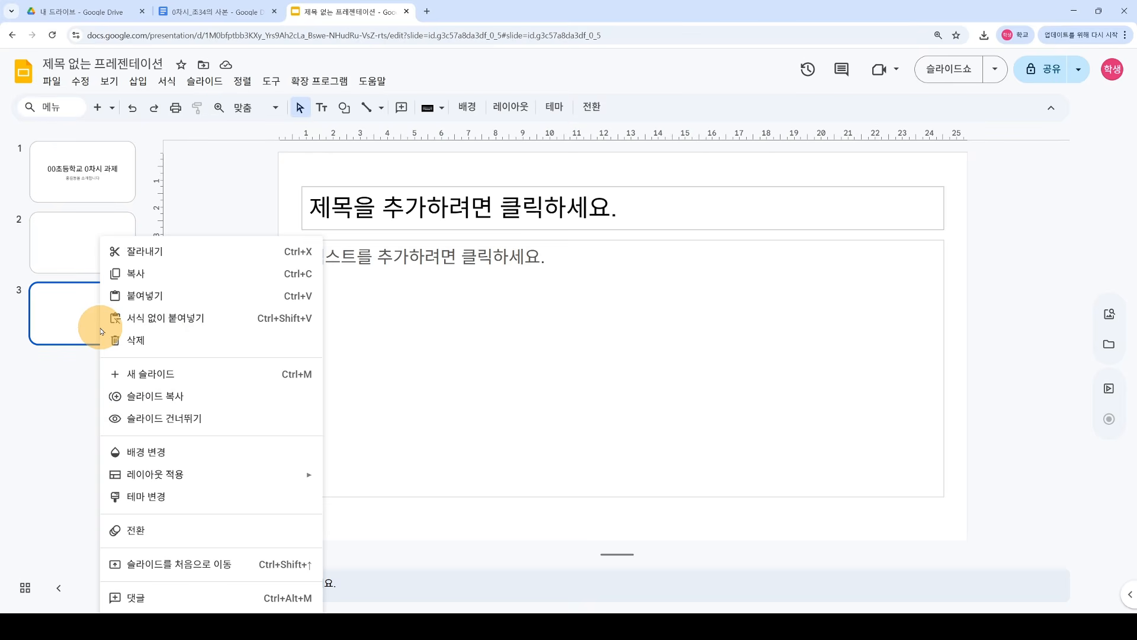
pyautogui.click(138, 340)
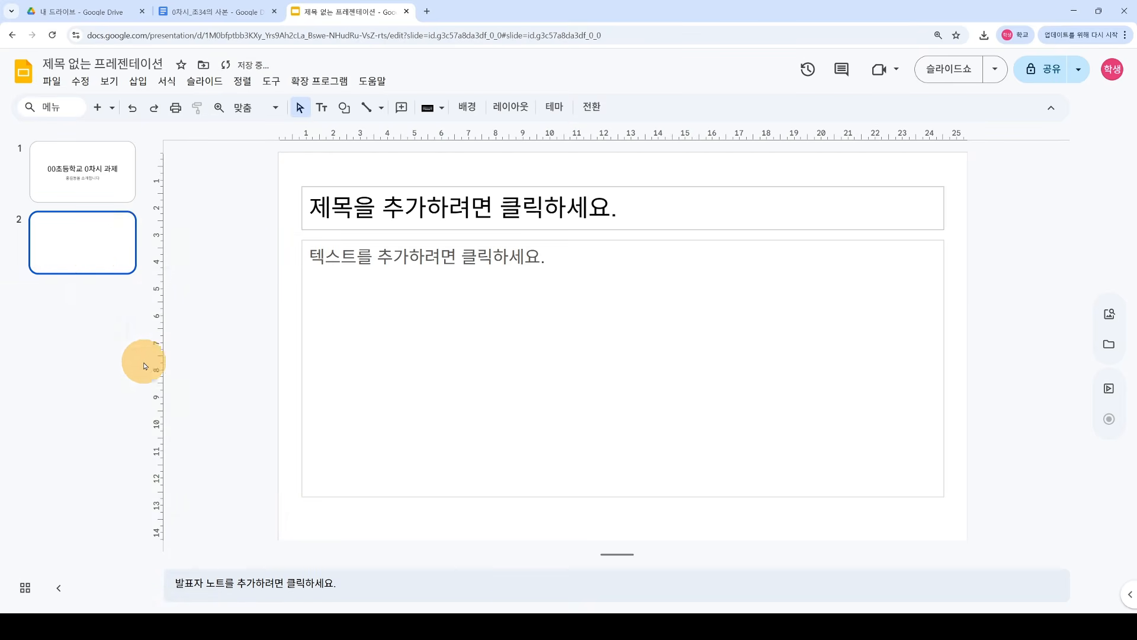
pyautogui.click(91, 183)
pyautogui.click(94, 247)
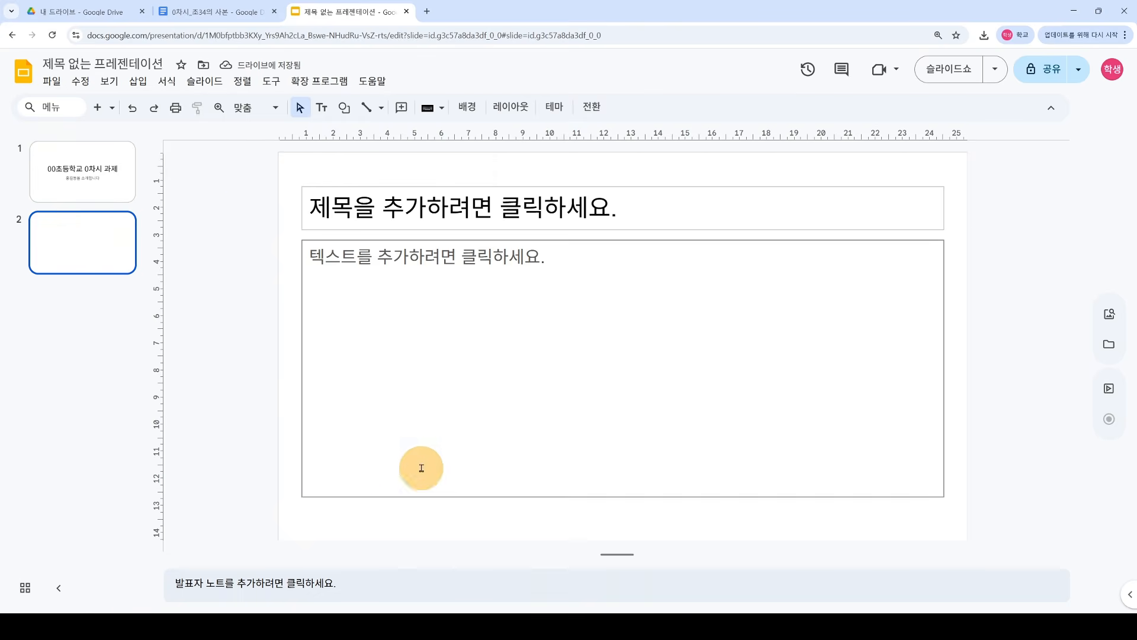
# Step: Title slide 2 '용인교육지원청 영재교육원에 지원하게 된 솔직한 이유'
pyautogui.click(350, 211)
pyautogui.click(373, 285)
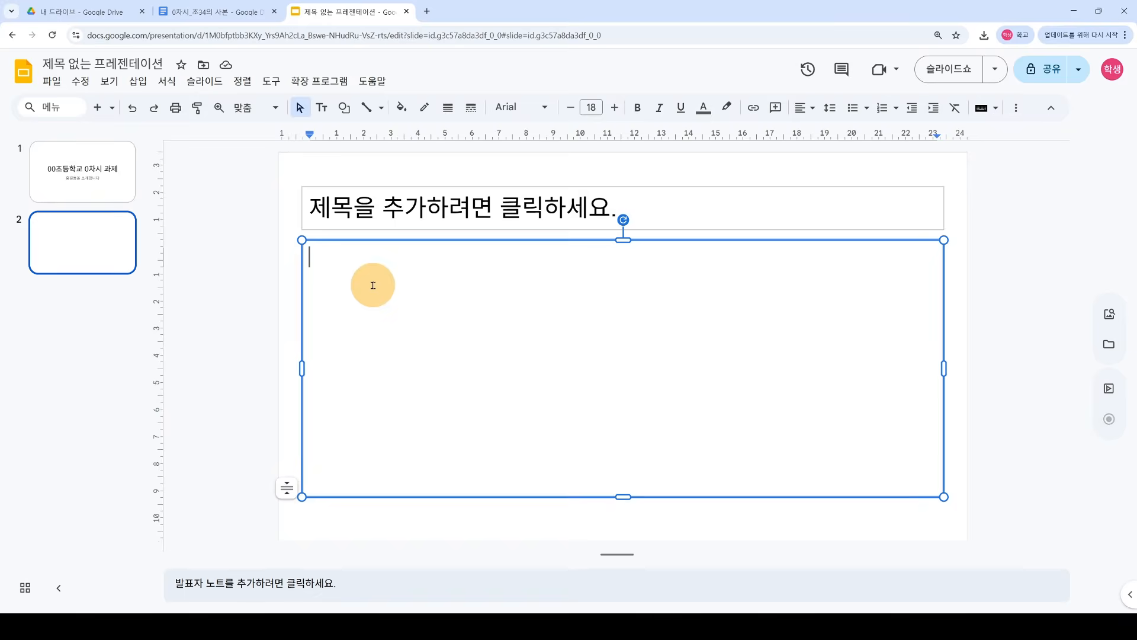
pyautogui.click(373, 211)
pyautogui.click(383, 289)
pyautogui.click(246, 295)
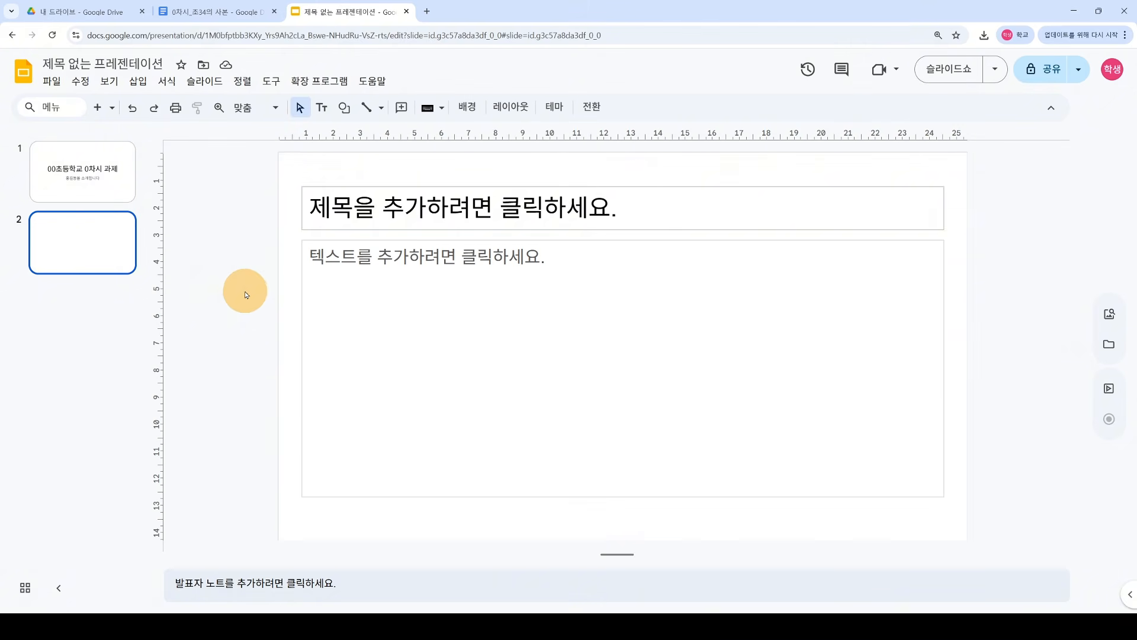
pyautogui.click(388, 212)
pyautogui.click(426, 300)
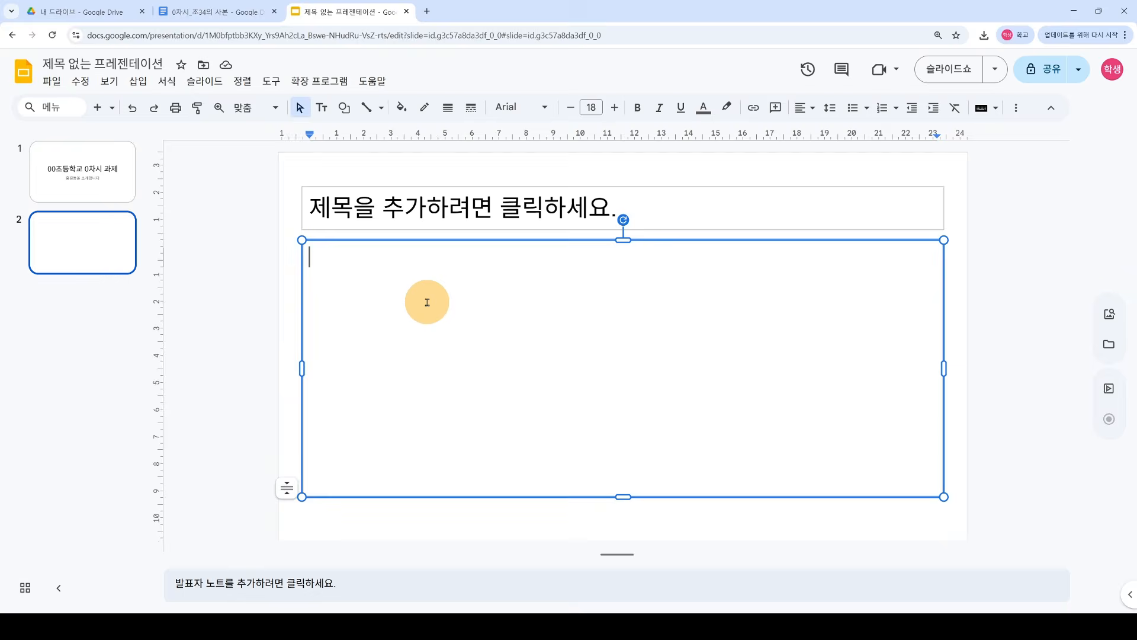
pyautogui.click(487, 208)
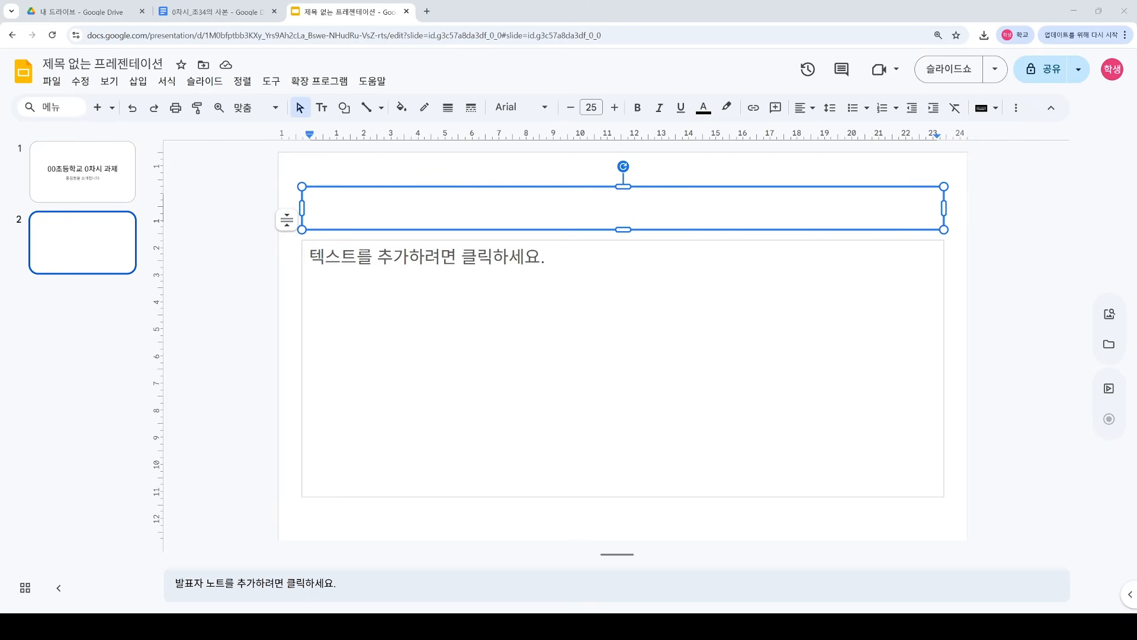
pyautogui.write('용인교육지원청 영재교육원에 지원하게 된 솔직한 이유')
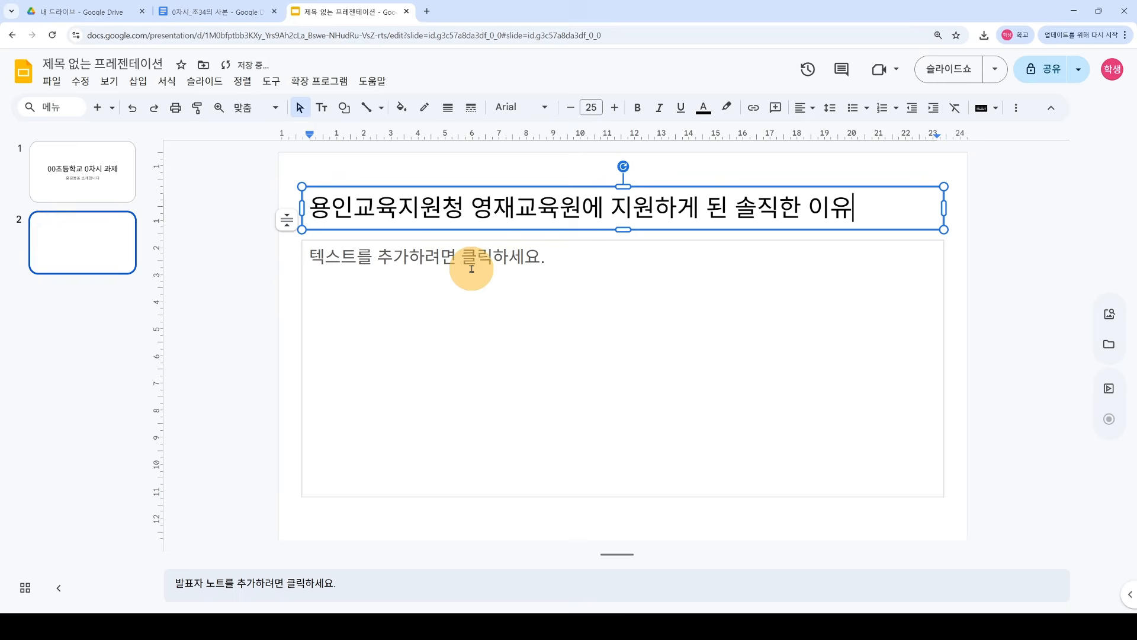
pyautogui.click(248, 290)
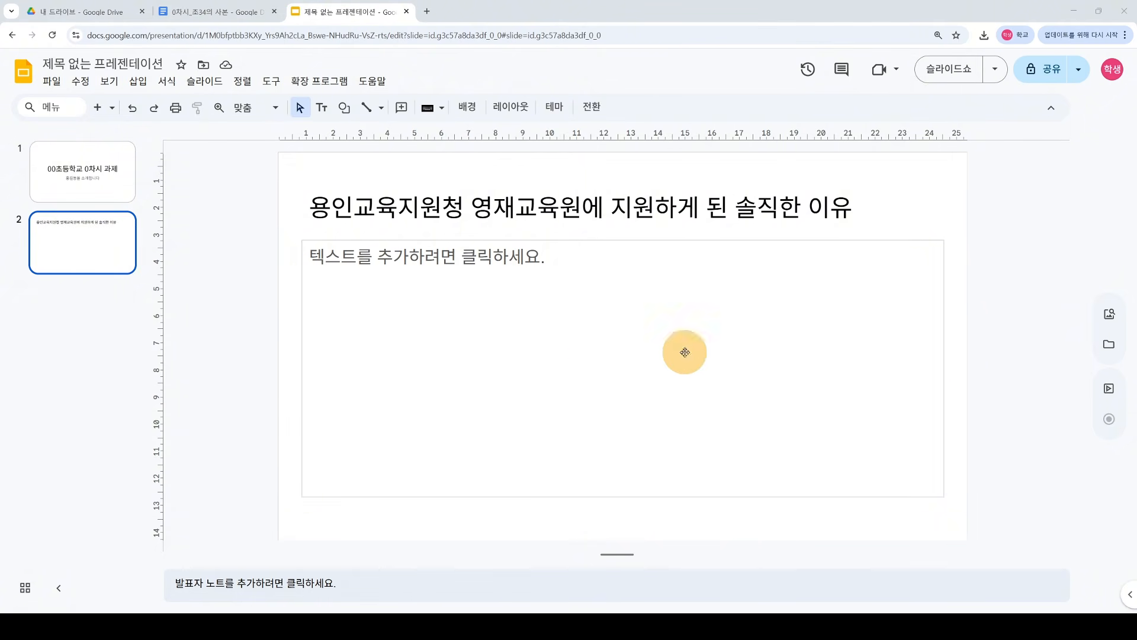
pyautogui.click(454, 322)
# Step: Paste the six lines of body text and colour them blue
pyautogui.write('학교 수업 그 이상의 깊이 교과서 밖의 더 넓고 깊은 과학 원리가 궁금해졌습니다. 스스로 찾은 질문들 혼자 책을 읽으며 쌓아온 나만의 궁금증들을 정리했습니다. 영재교육원에서의 명쾌한 해답 수준 높은 수업과 실험을 통해 그 답을 시원하게 찾고 싶습니다.')
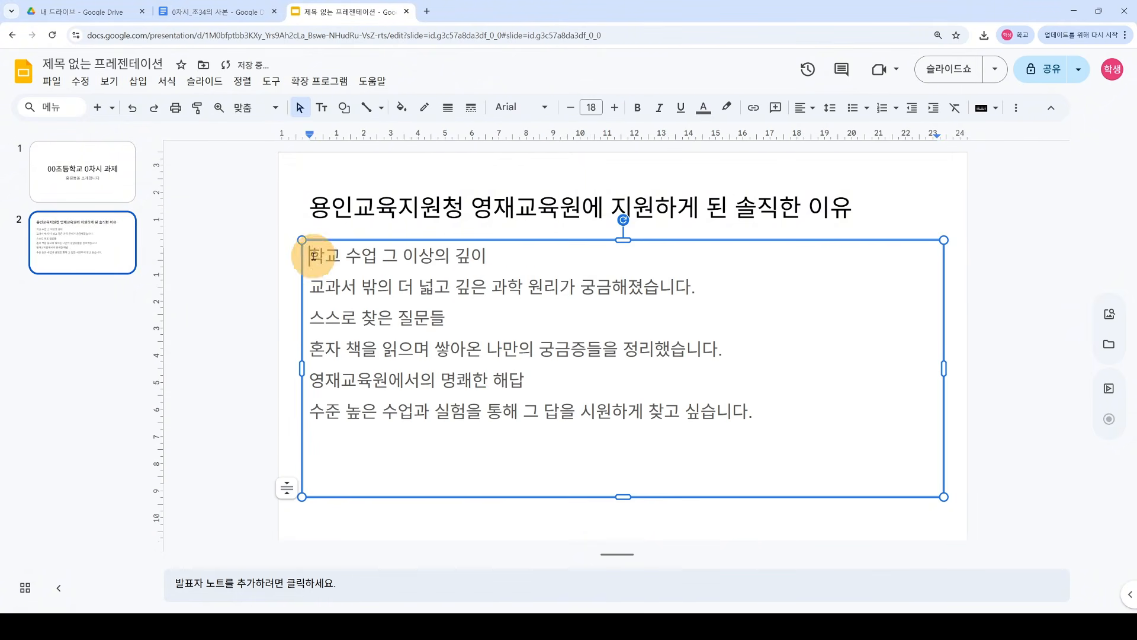
pyautogui.click(258, 343)
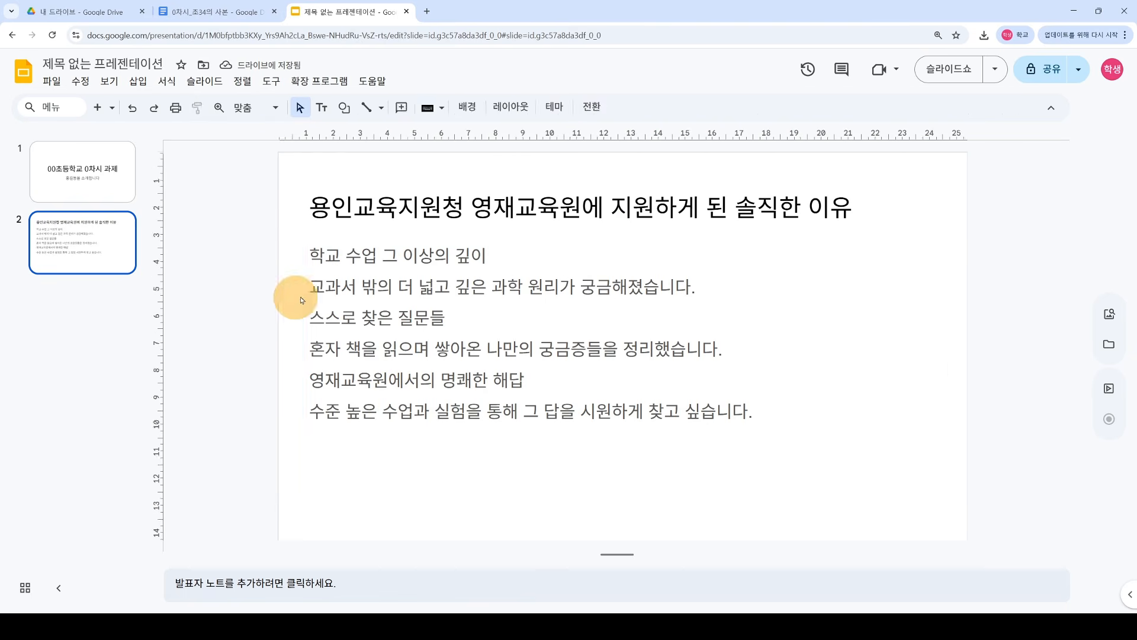
pyautogui.click(315, 254)
pyautogui.moveTo(315, 254); pyautogui.dragTo(781, 411)
pyautogui.click(780, 416)
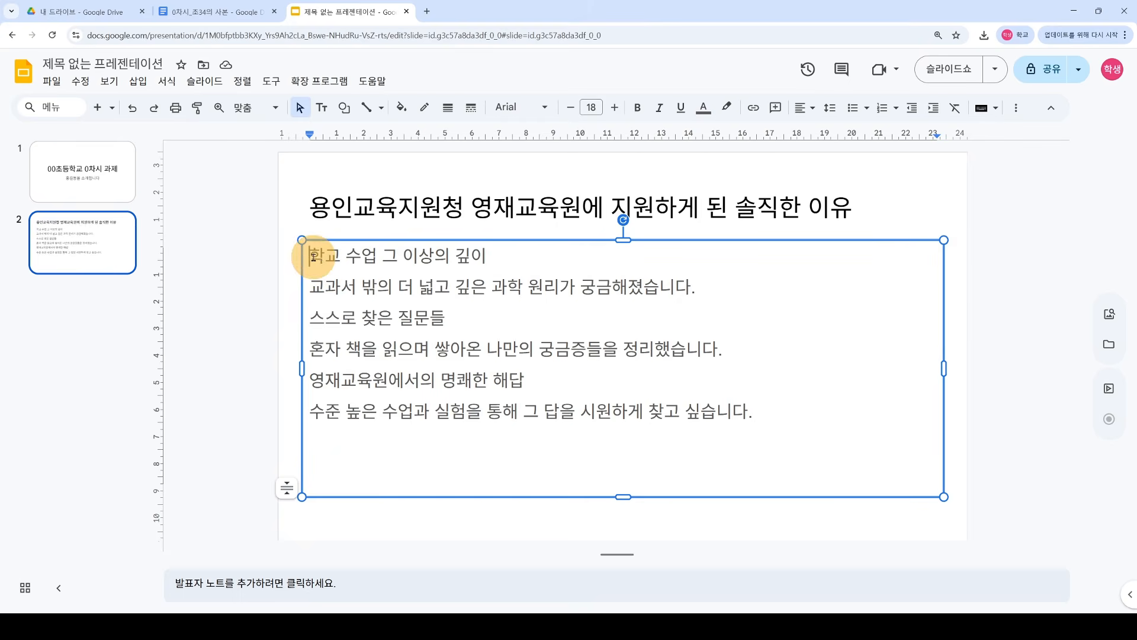
pyautogui.moveTo(313, 255); pyautogui.dragTo(776, 411)
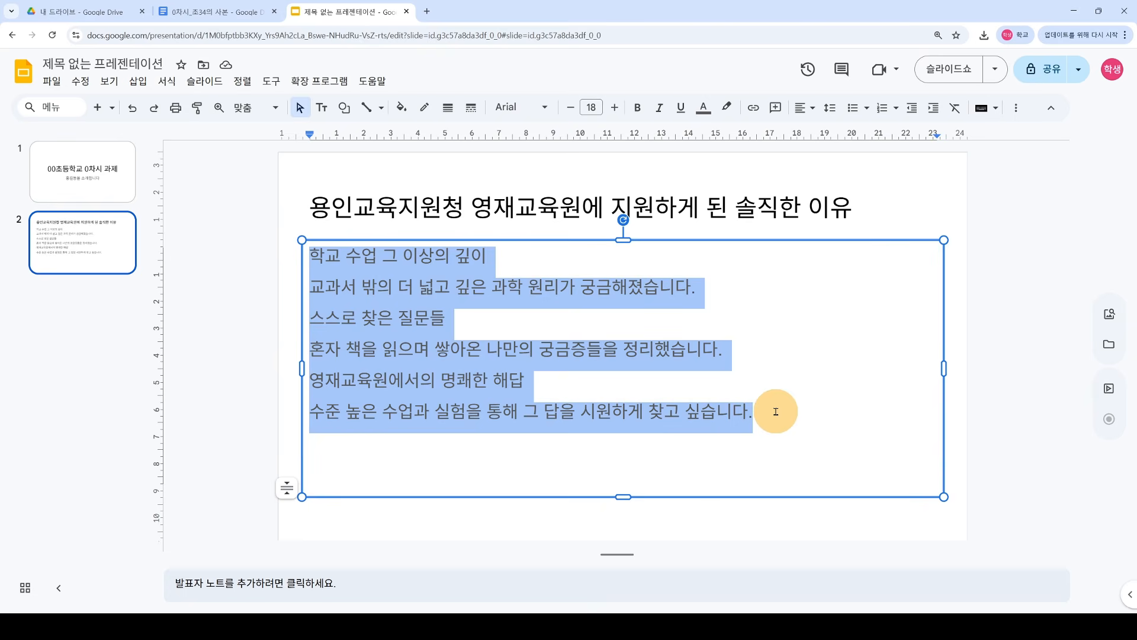
pyautogui.click(746, 424)
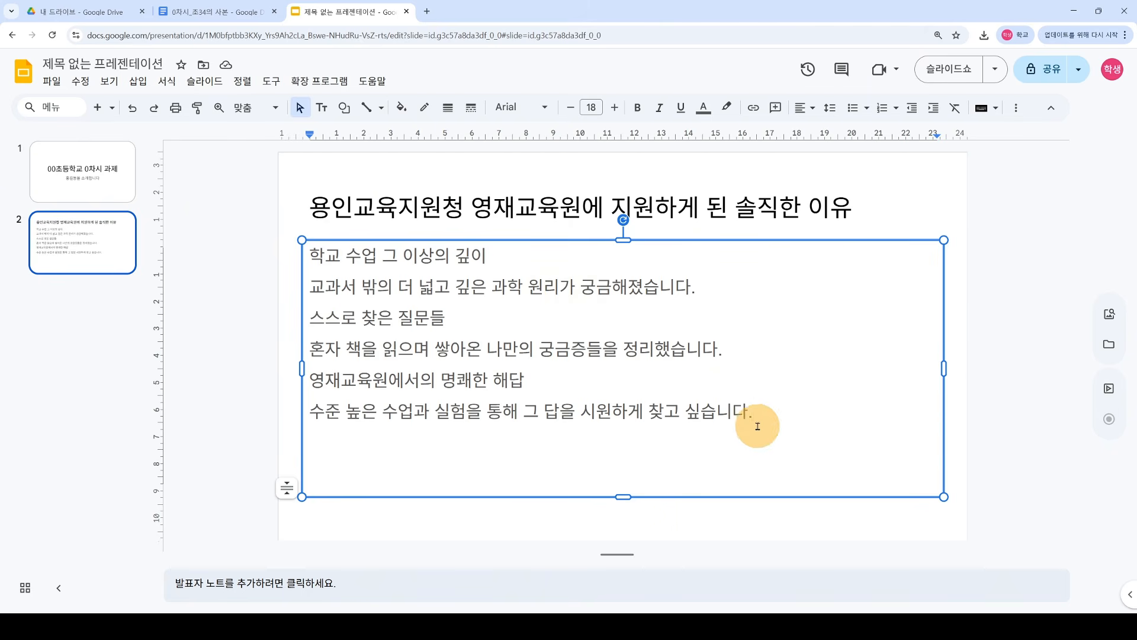
pyautogui.moveTo(746, 424); pyautogui.dragTo(294, 263)
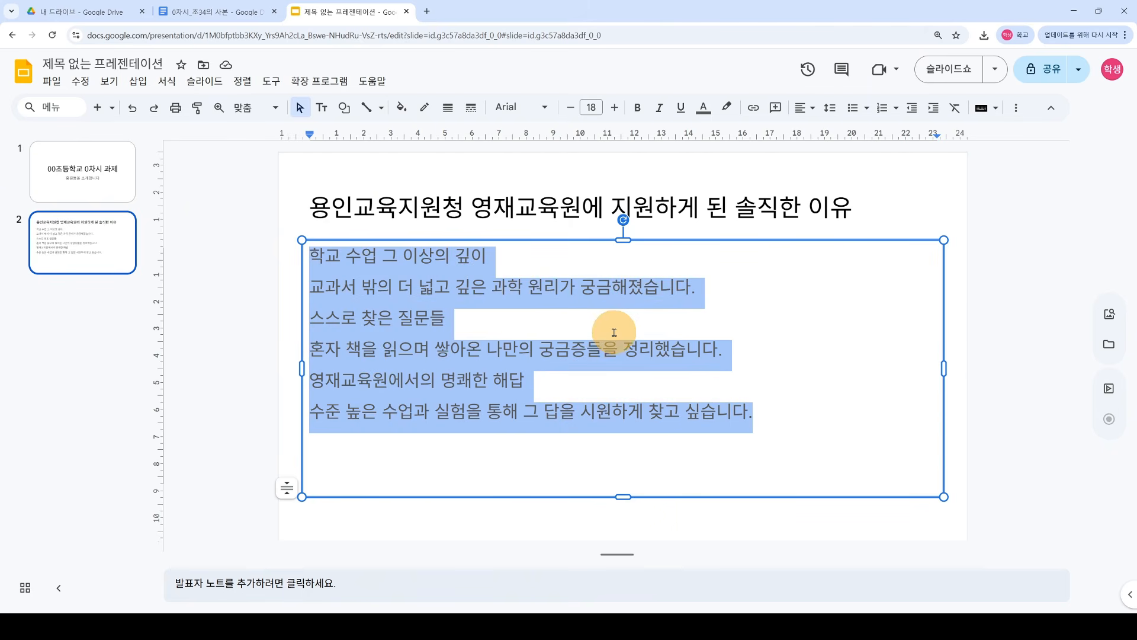
pyautogui.click(704, 110)
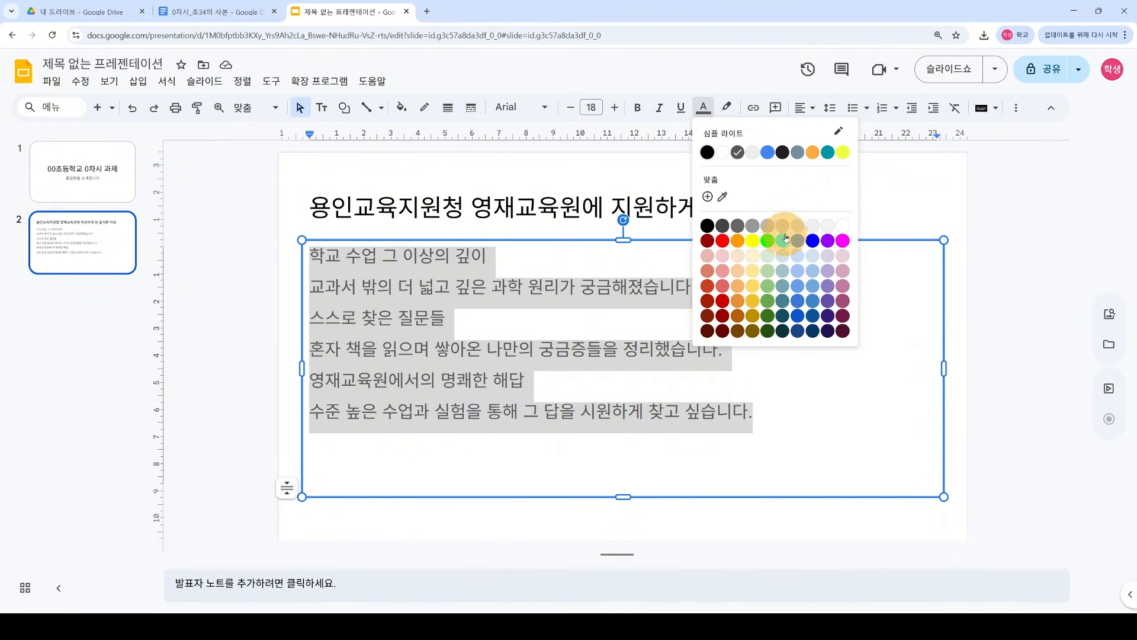
pyautogui.click(813, 243)
pyautogui.click(651, 364)
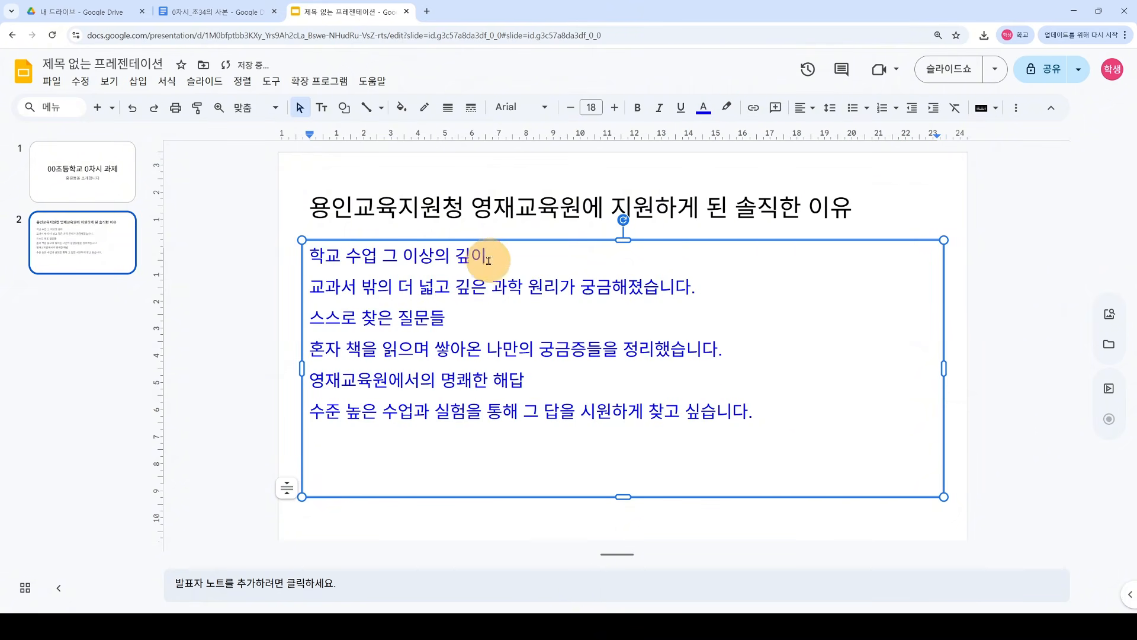
# Step: Bold the three headings, including 스스로 찾은 질문들 and 영재교육원에서의 명쾌한 해답
pyautogui.moveTo(488, 256); pyautogui.dragTo(329, 254)
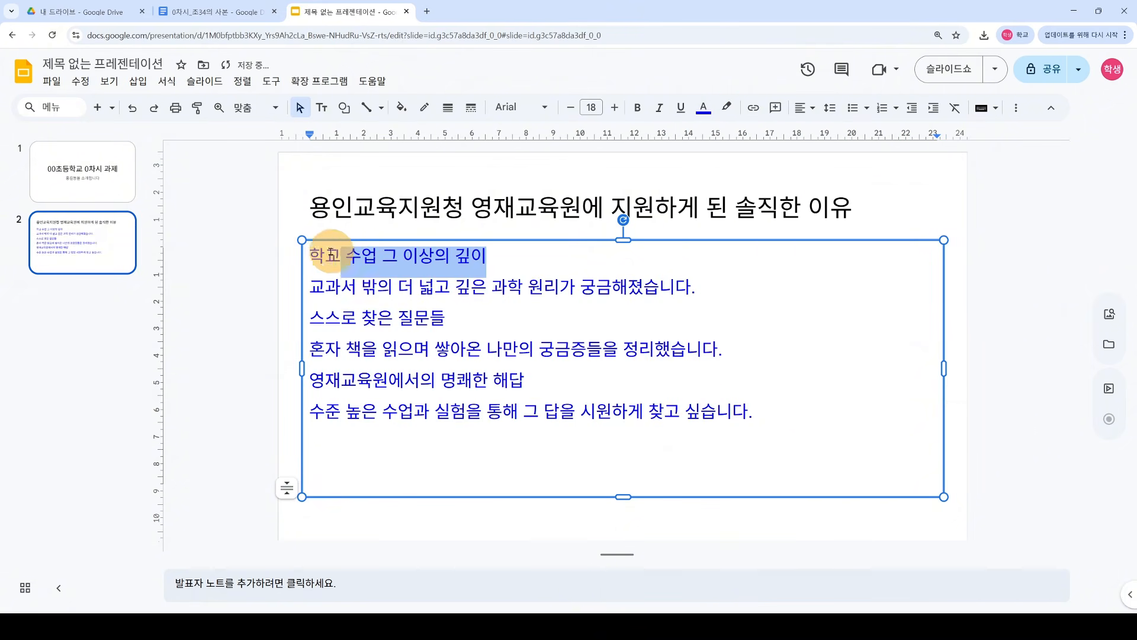
pyautogui.click(637, 107)
pyautogui.moveTo(458, 322); pyautogui.dragTo(308, 318)
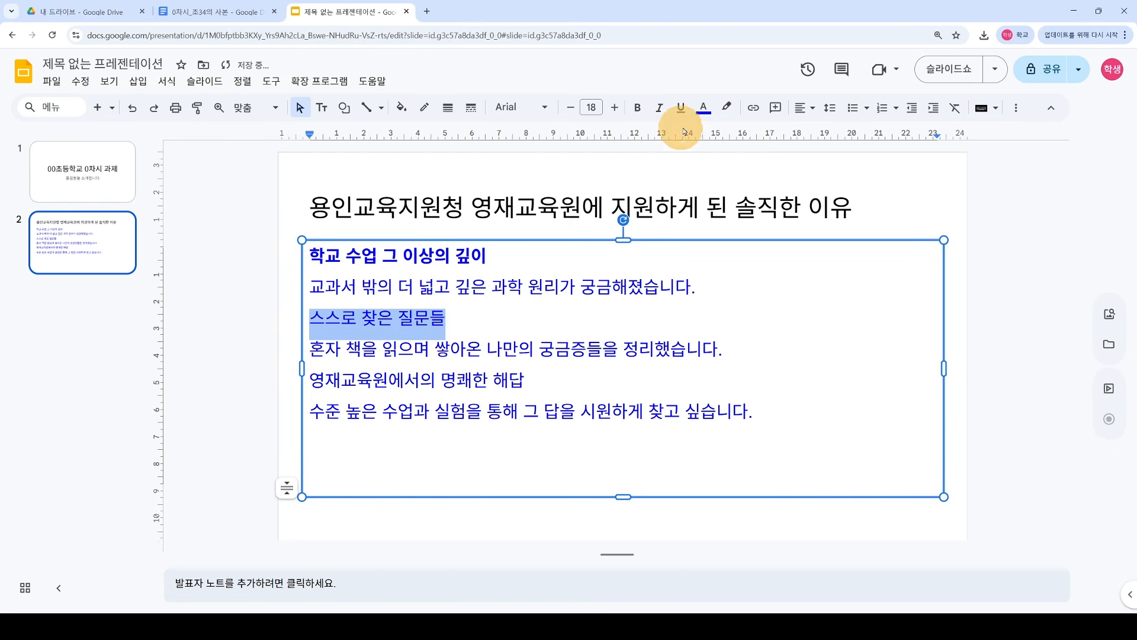
pyautogui.click(640, 112)
pyautogui.moveTo(526, 382); pyautogui.dragTo(339, 373)
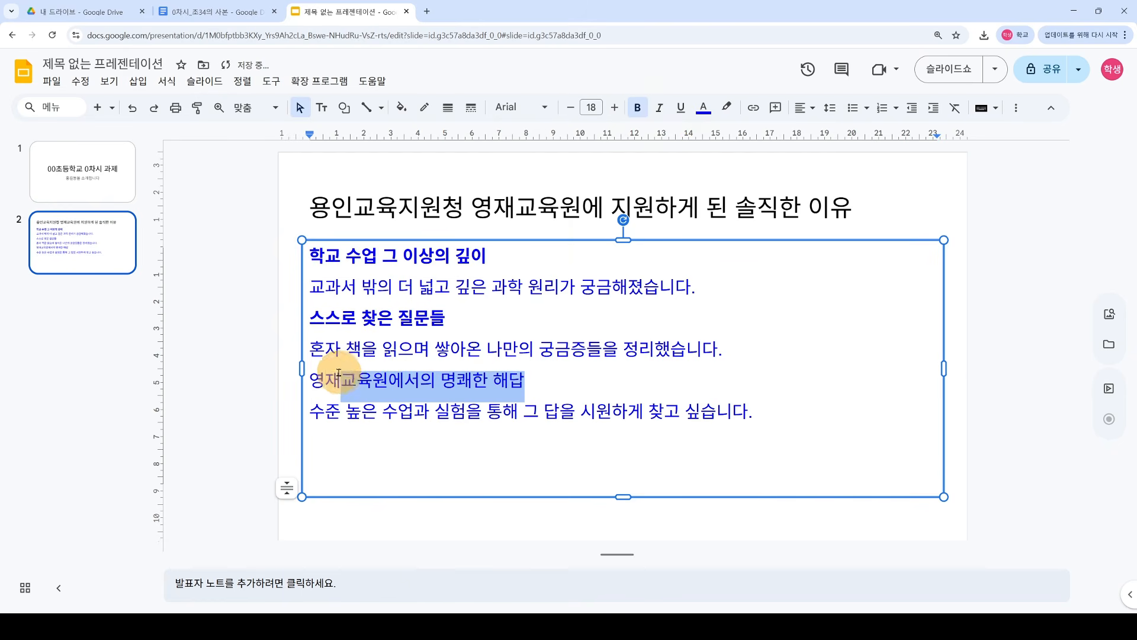
pyautogui.click(638, 109)
pyautogui.click(526, 381)
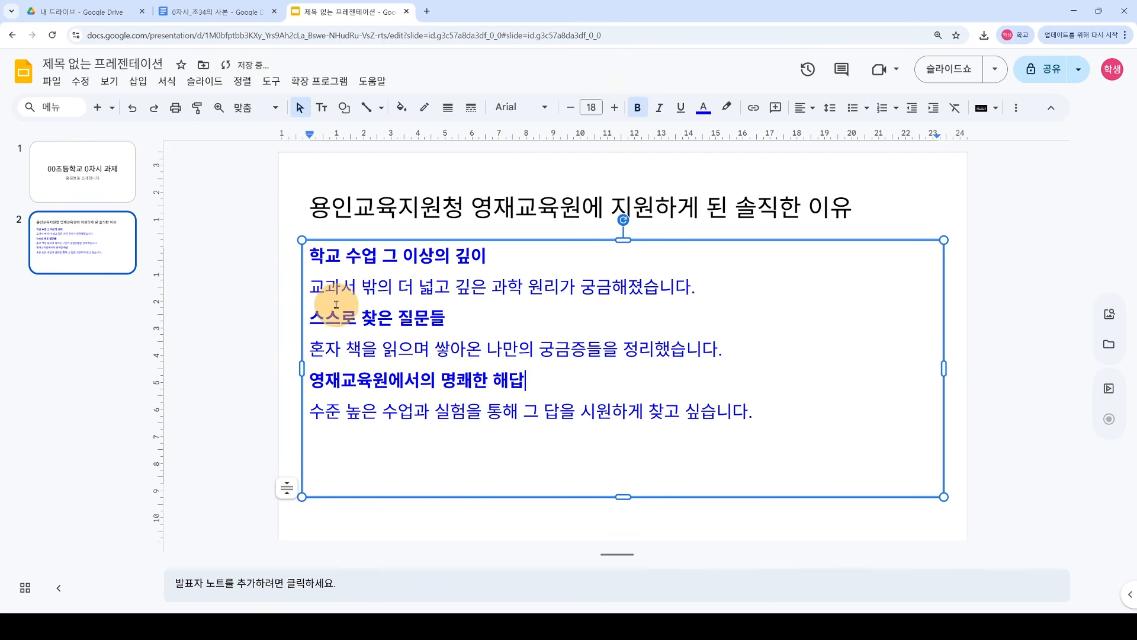
# Step: Turn each of the three heading lines into a bullet point
pyautogui.click(310, 318)
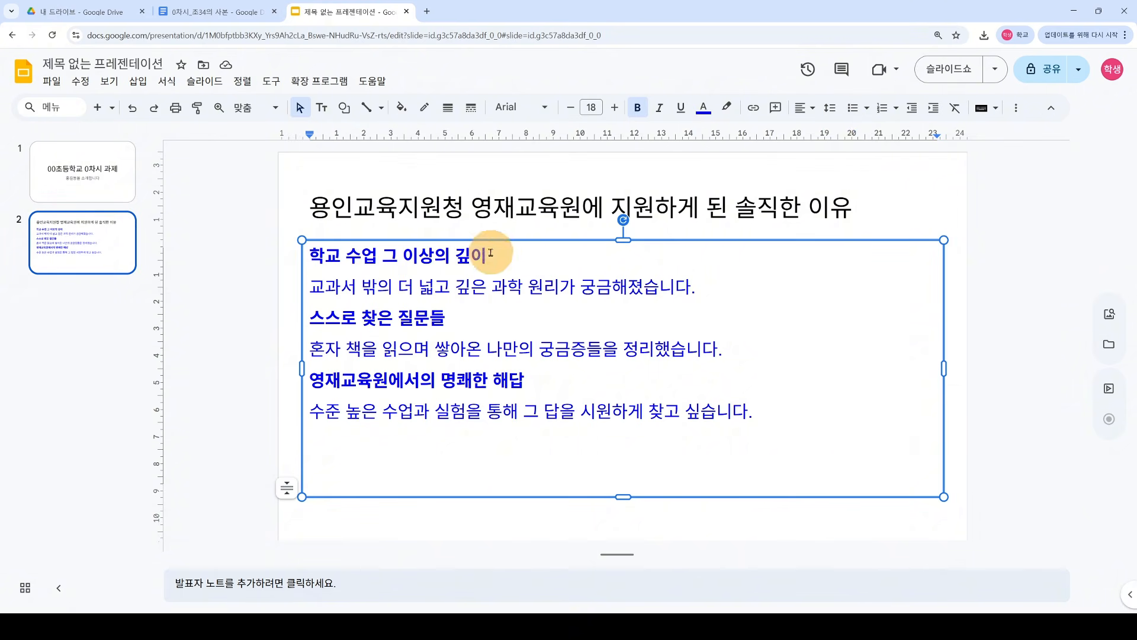
pyautogui.click(851, 111)
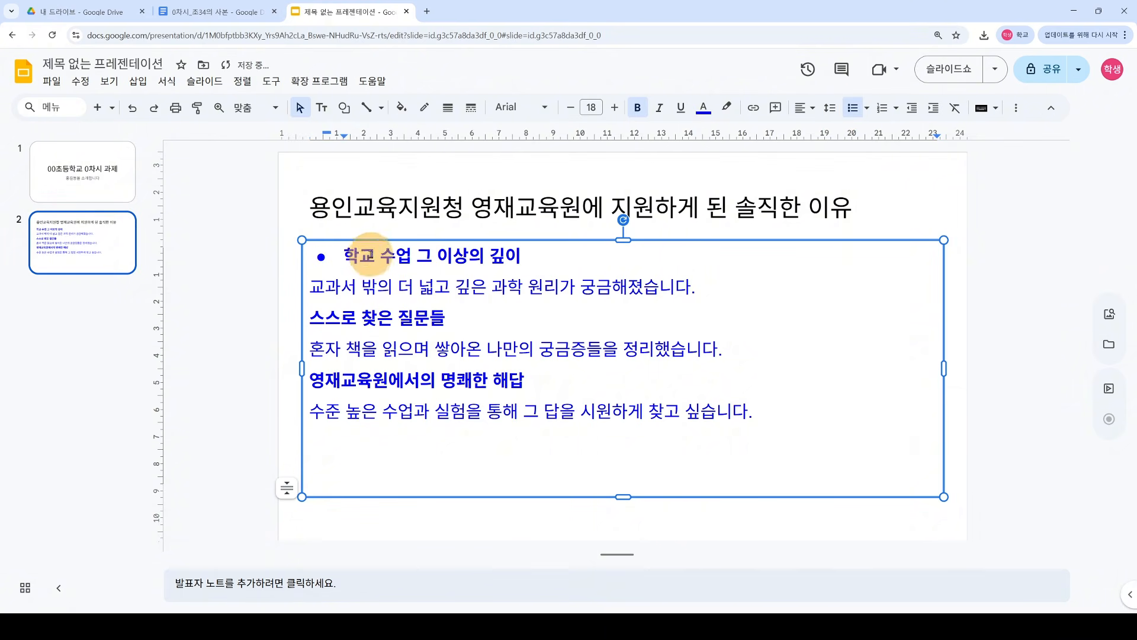
pyautogui.click(313, 318)
pyautogui.click(853, 110)
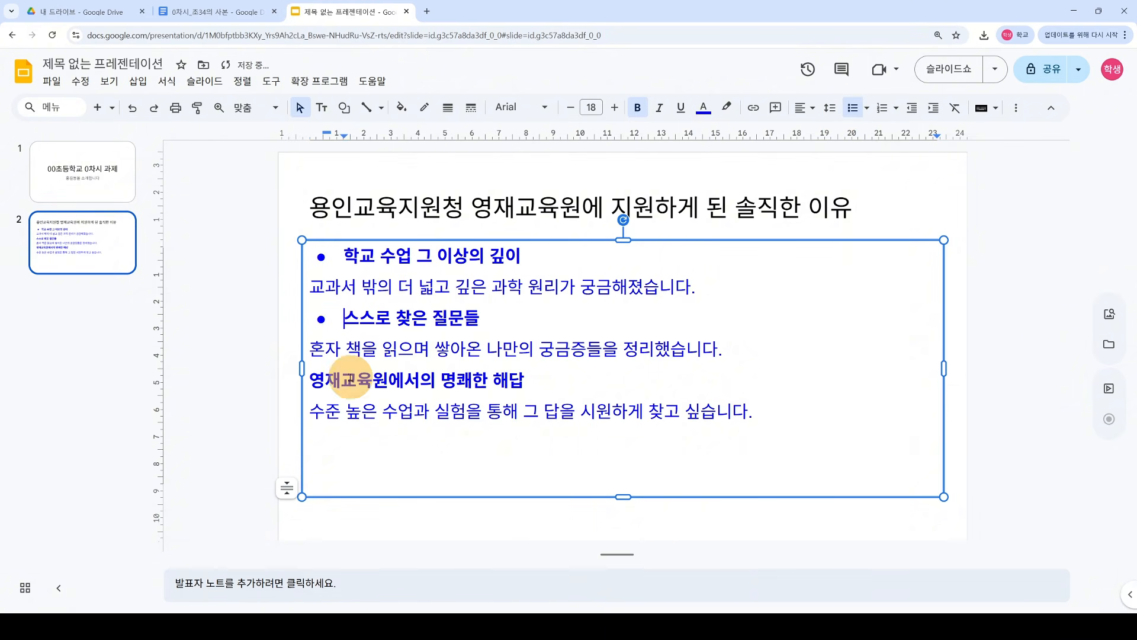
pyautogui.click(854, 113)
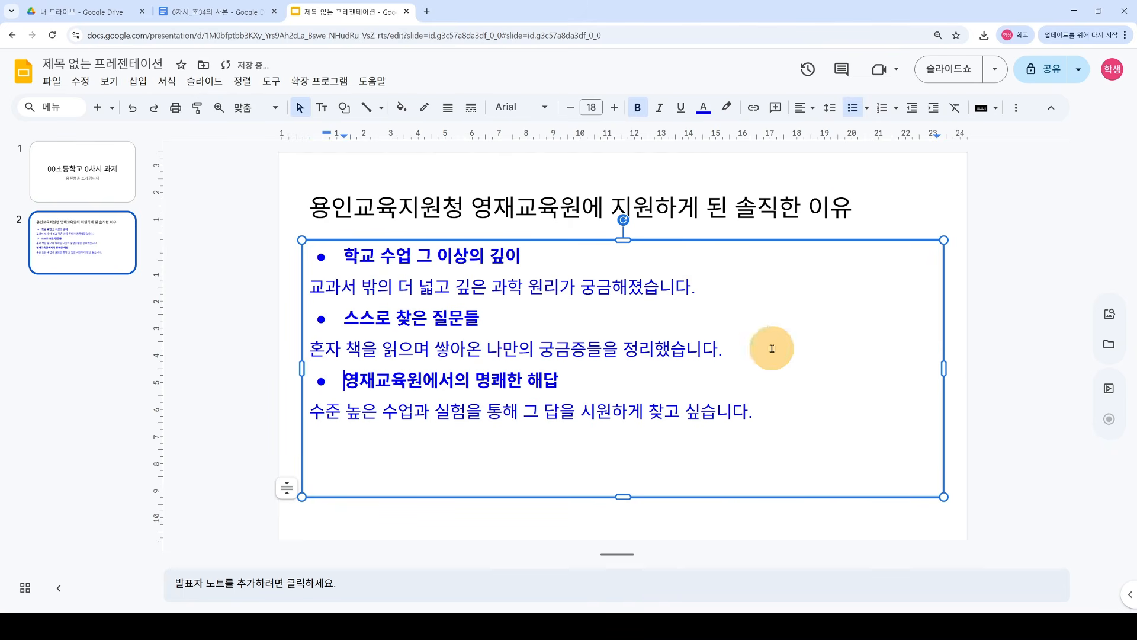
pyautogui.click(235, 332)
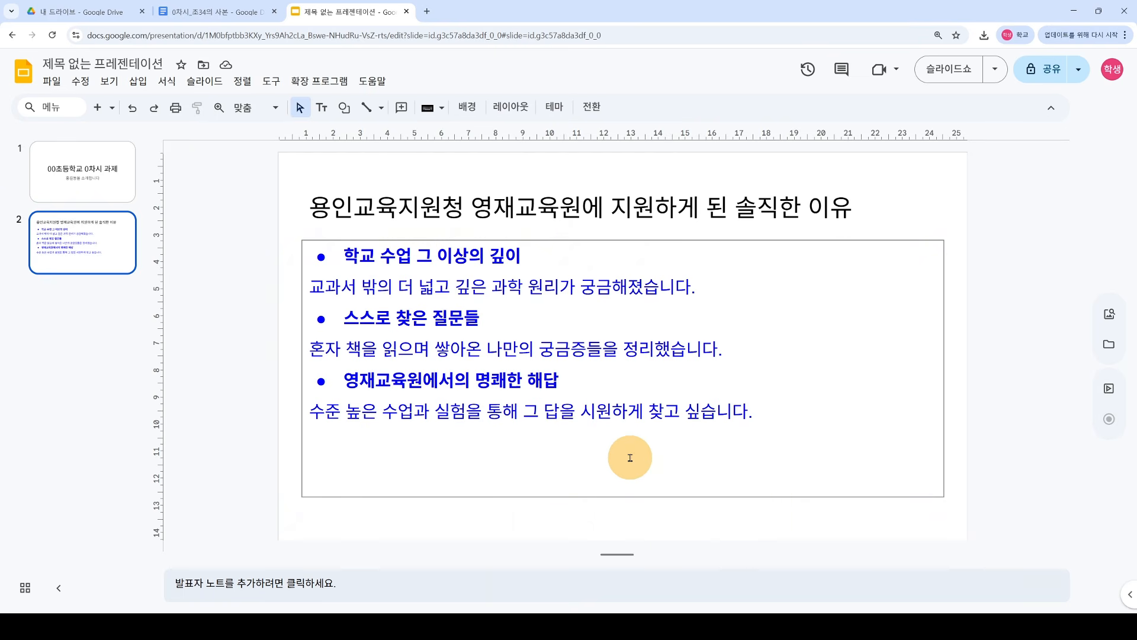
# Step: Search Google Images for 올빼미 in a new tab
pyautogui.click(426, 11)
pyautogui.write('ㄱ')
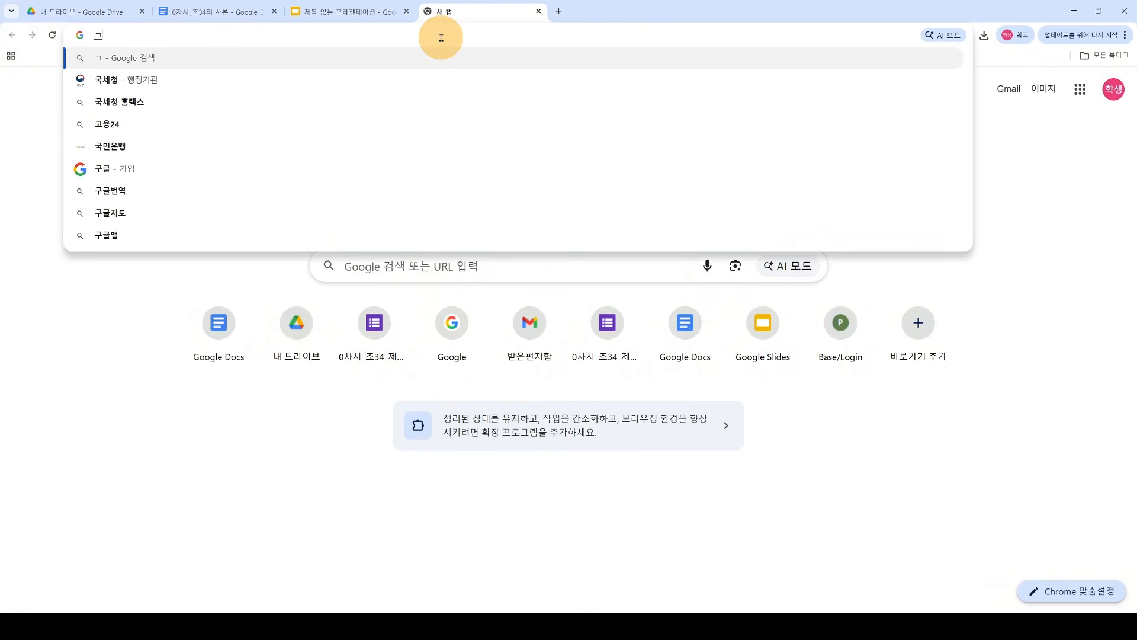
pyautogui.press('BackSpace')
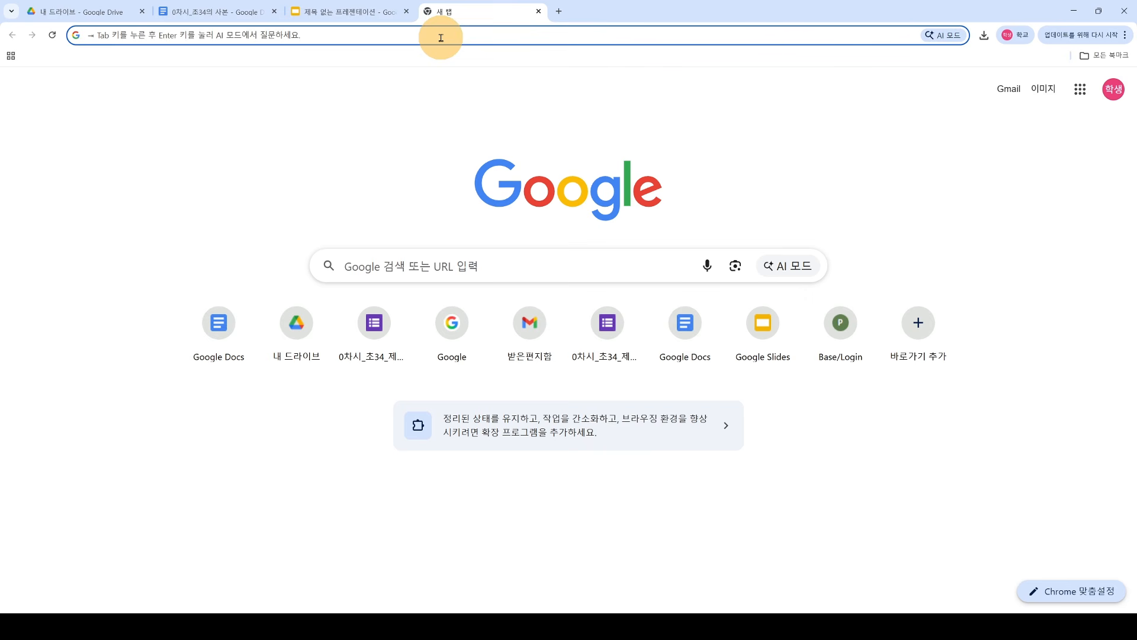
pyautogui.write('올빼미')
pyautogui.press('Return')
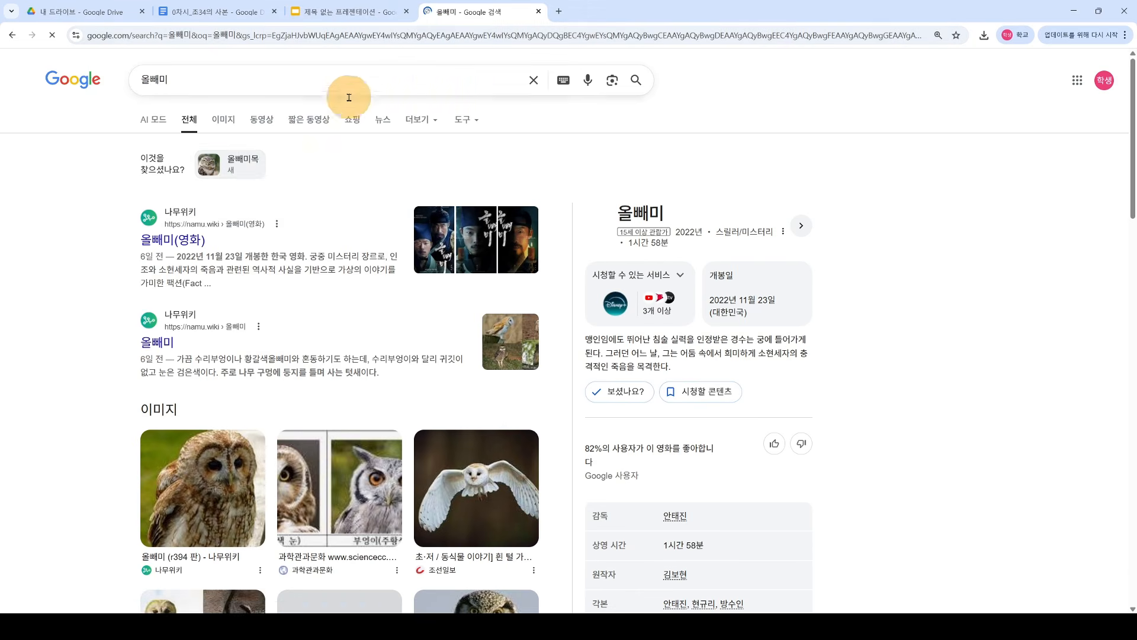
pyautogui.click(223, 119)
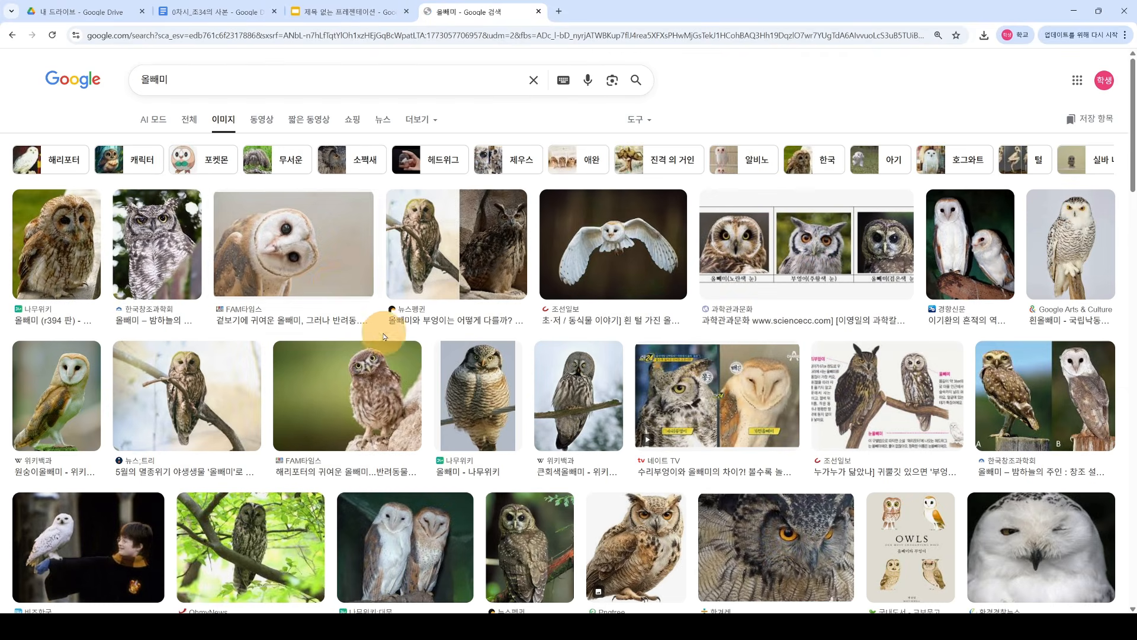
# Step: Copy the spotted owl photo and return to the presentation tab
pyautogui.click(185, 254)
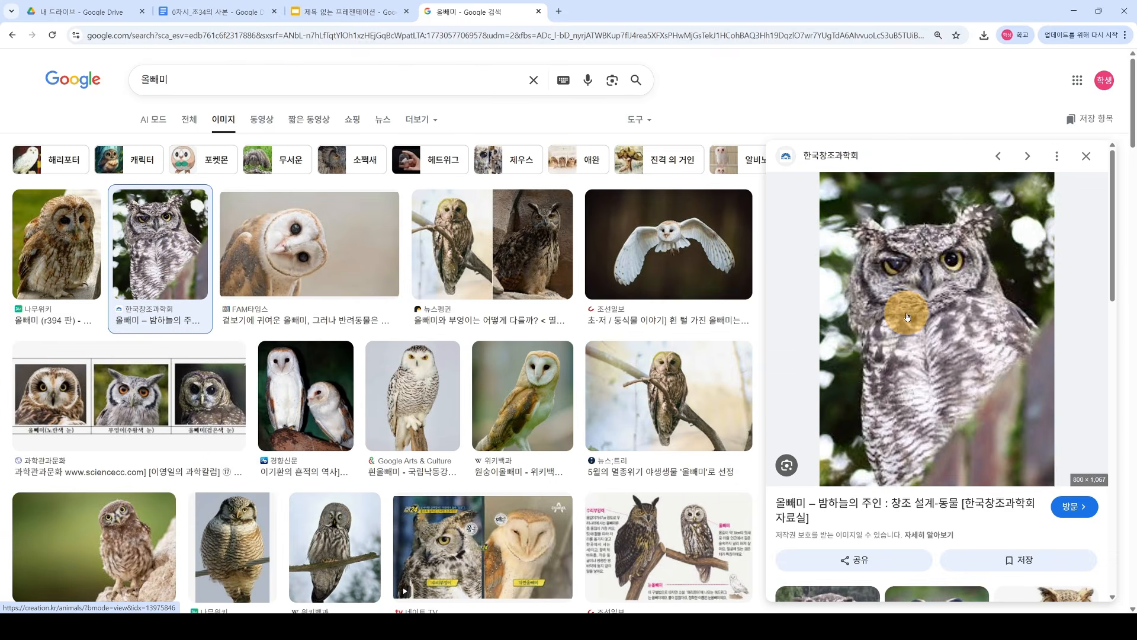
pyautogui.rightClick(902, 330)
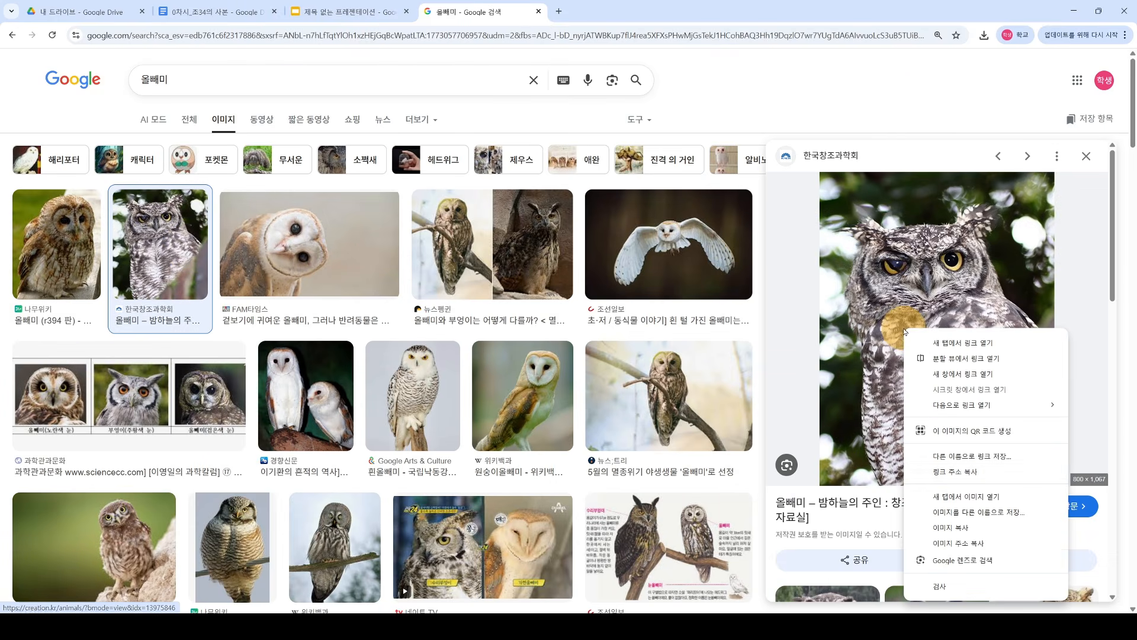
pyautogui.click(972, 533)
pyautogui.click(346, 12)
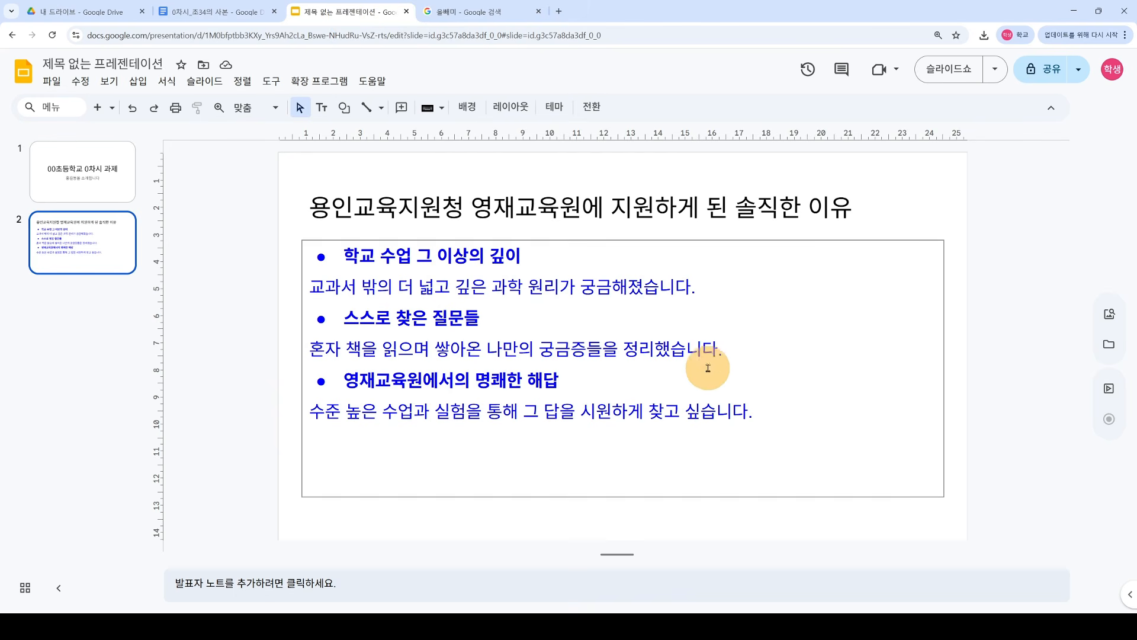
pyautogui.click(895, 237)
pyautogui.click(895, 254)
# Step: Paste the owl photo onto slide 2 and shrink it into the top-right corner beside the title
pyautogui.rightClick(958, 289)
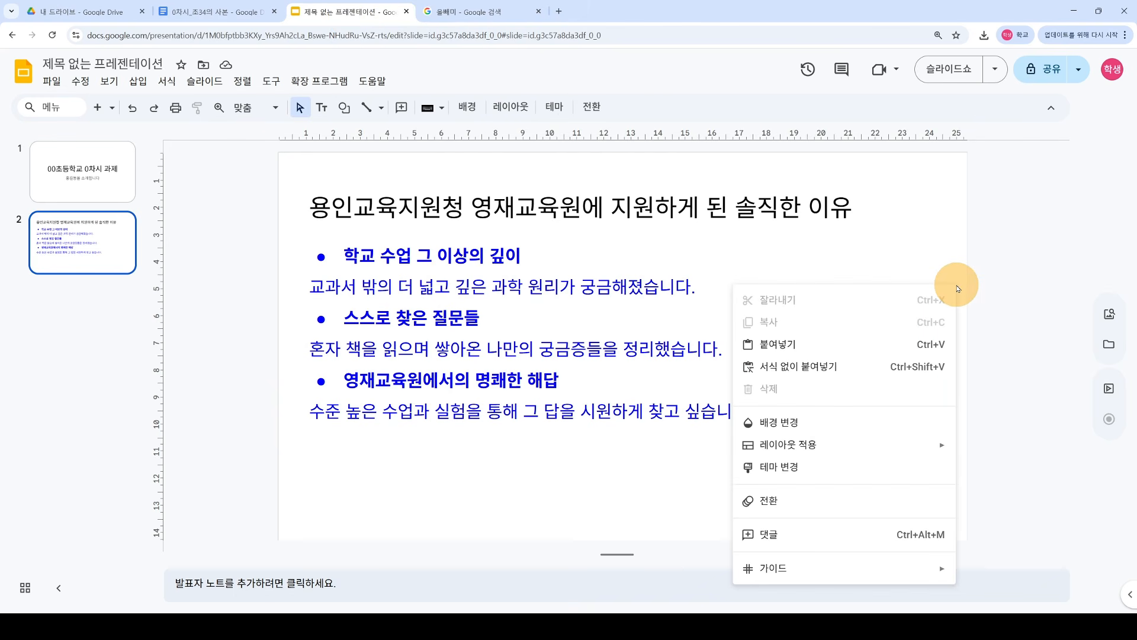
pyautogui.click(817, 346)
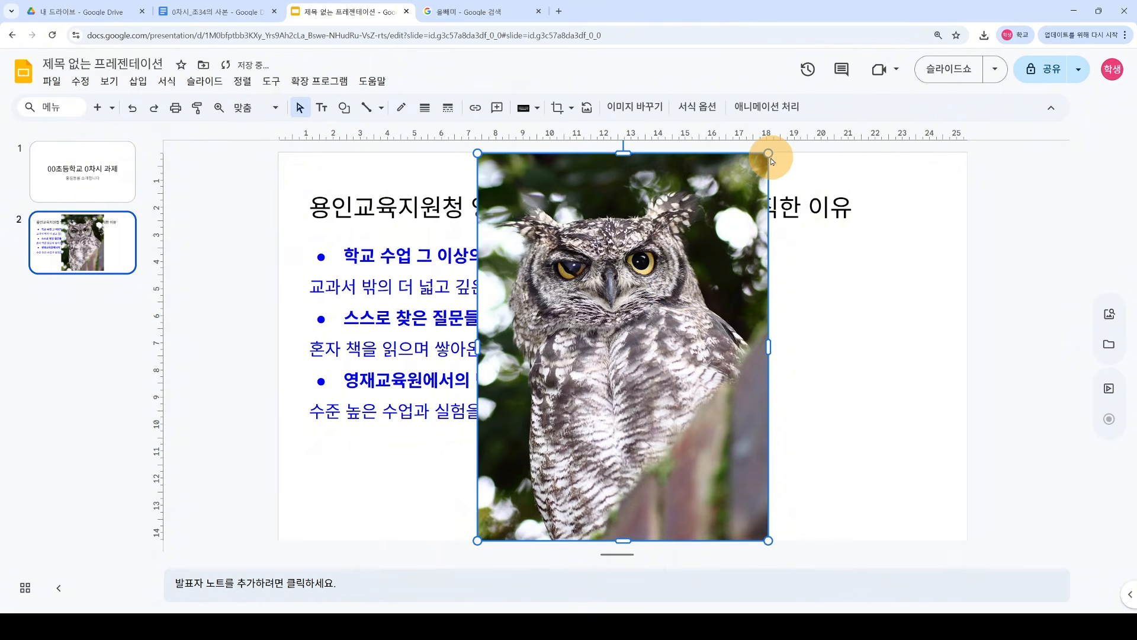
pyautogui.moveTo(773, 160); pyautogui.dragTo(642, 317)
pyautogui.moveTo(595, 372); pyautogui.dragTo(924, 292)
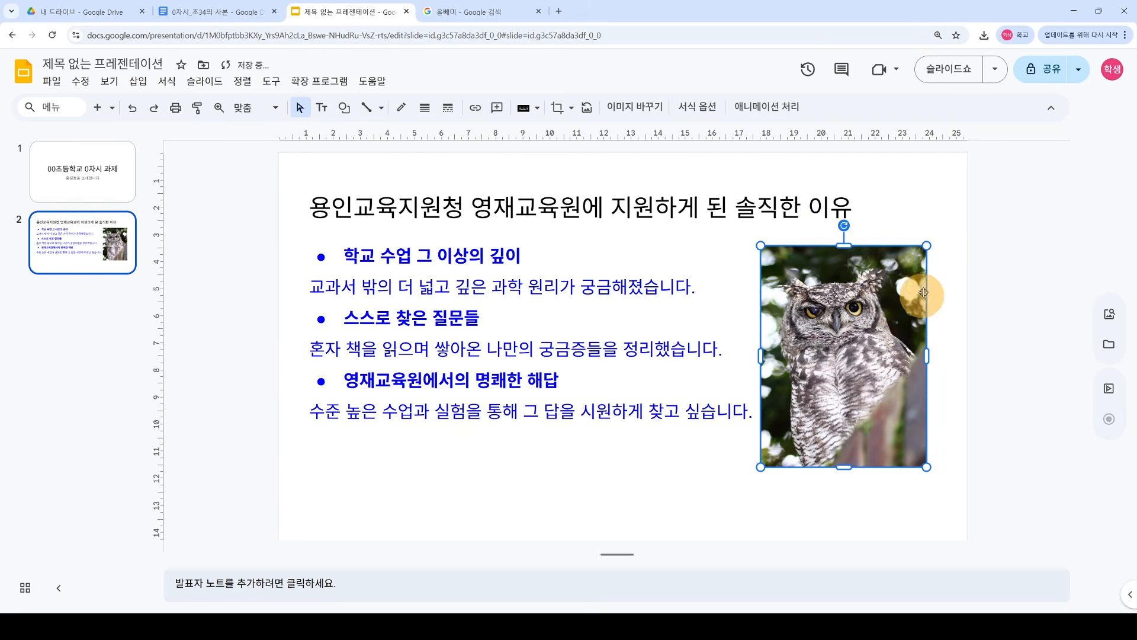
pyautogui.moveTo(927, 245); pyautogui.dragTo(885, 301)
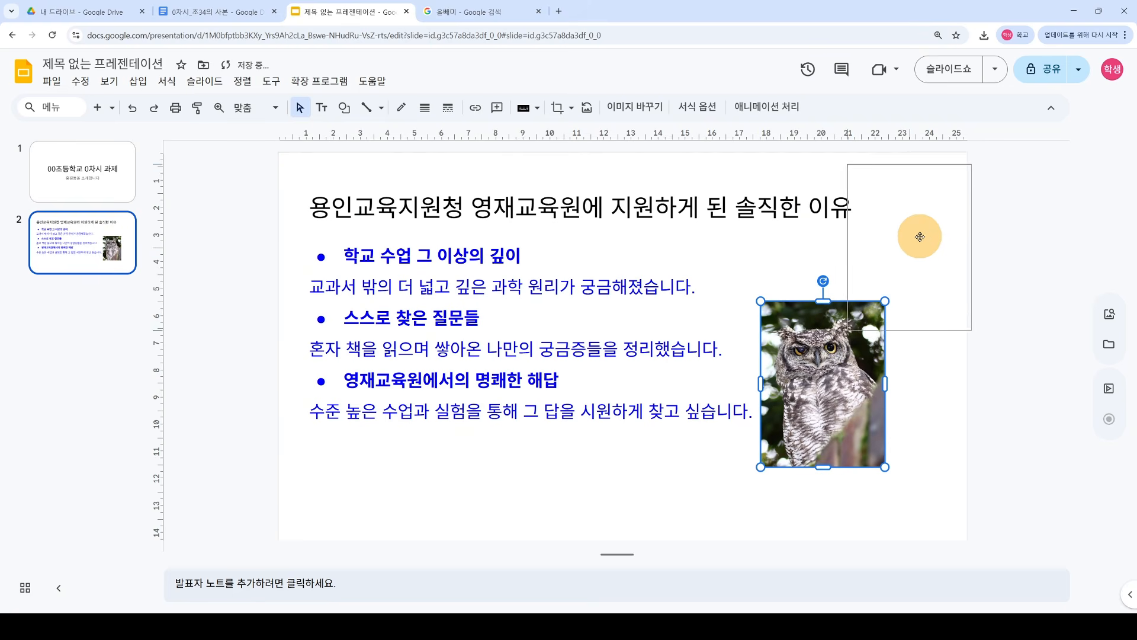
pyautogui.moveTo(920, 236); pyautogui.dragTo(915, 257)
pyautogui.moveTo(968, 188); pyautogui.dragTo(912, 198)
pyautogui.click(1016, 392)
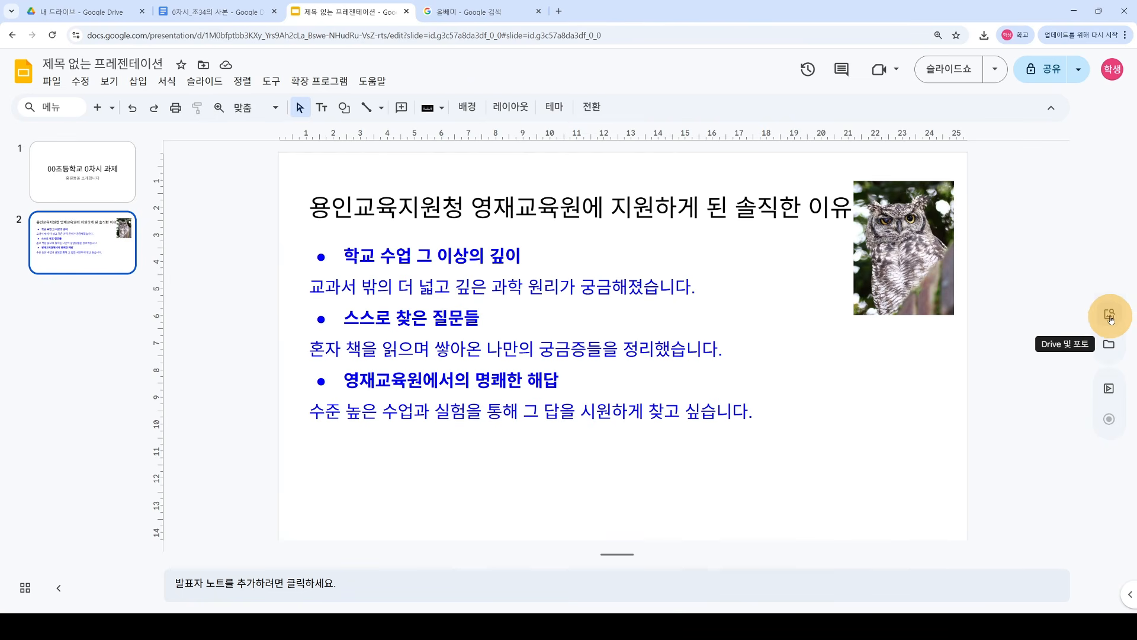
# Step: Open the Stock & web image panel and browse its contents
pyautogui.click(1110, 314)
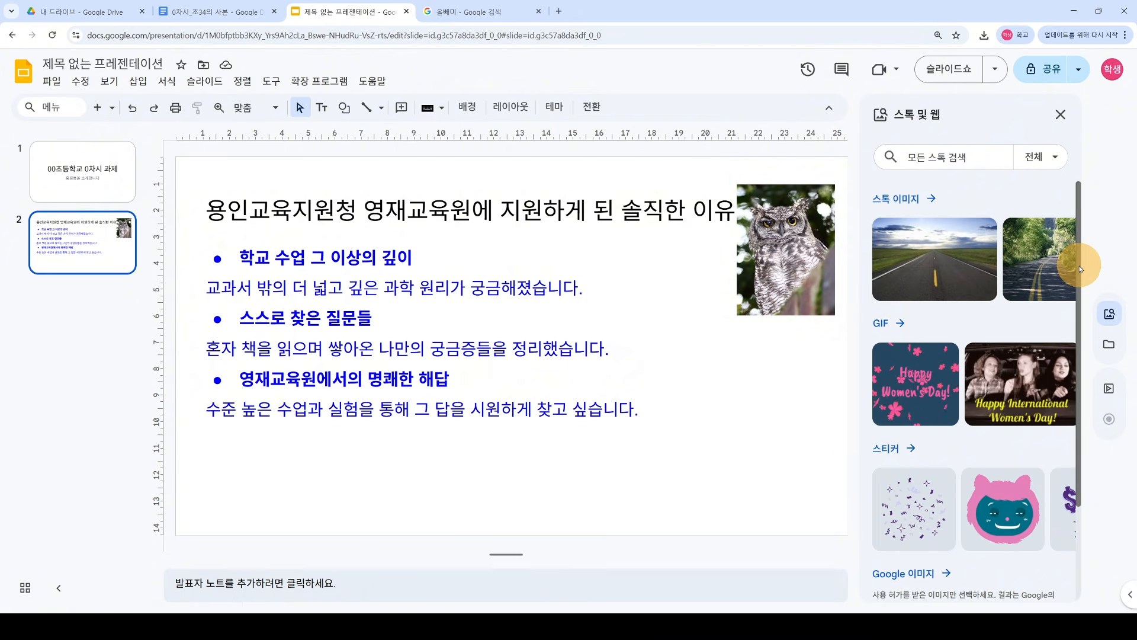
pyautogui.scroll(-1, 1077, 267)
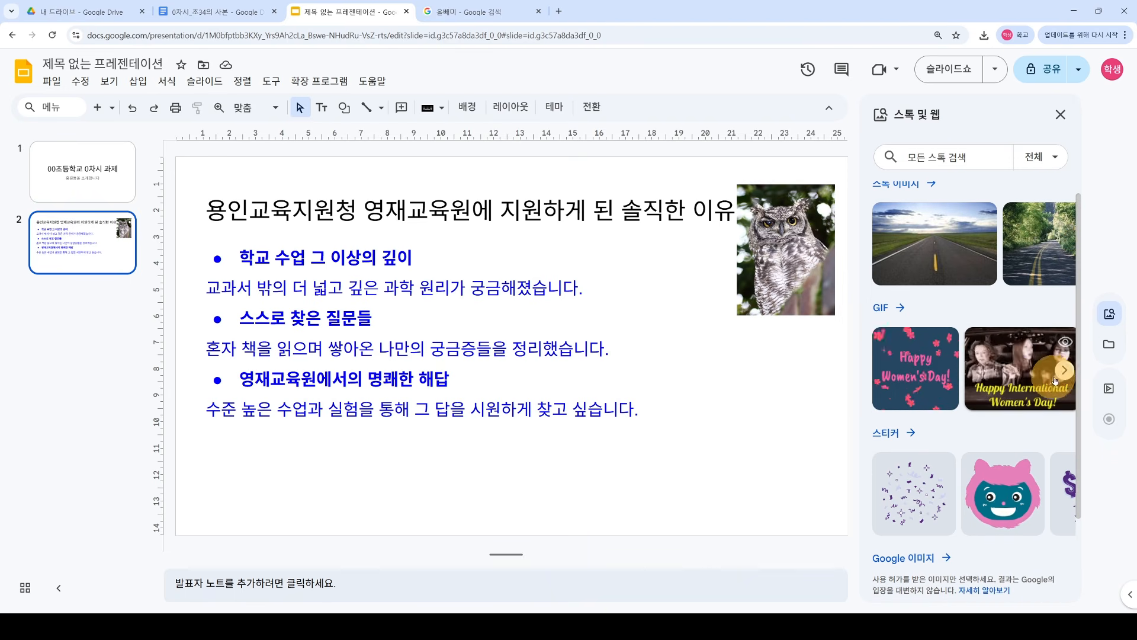
pyautogui.scroll(-2, 1007, 414)
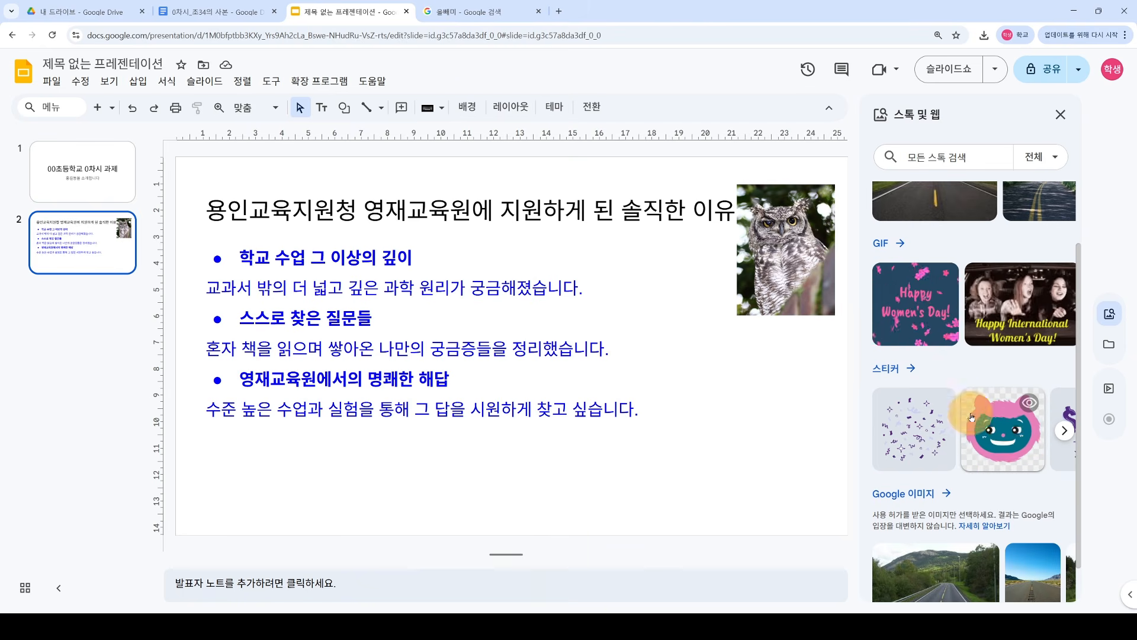
pyautogui.moveTo(1078, 391); pyautogui.dragTo(1075, 443)
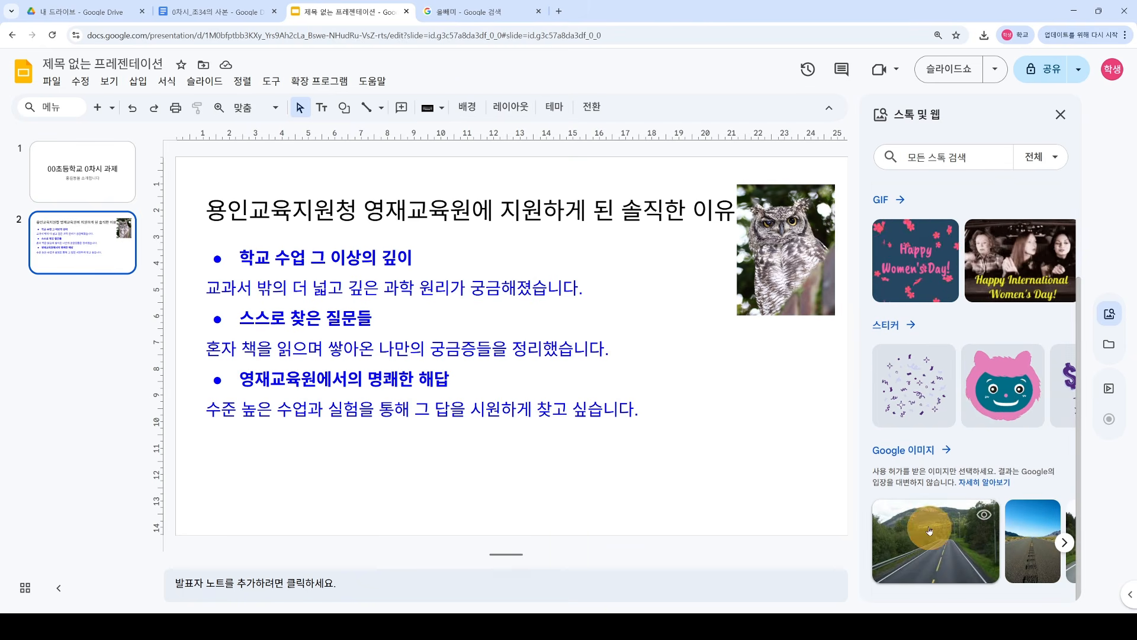
pyautogui.scroll(1, 1079, 453)
pyautogui.scroll(3, 1079, 456)
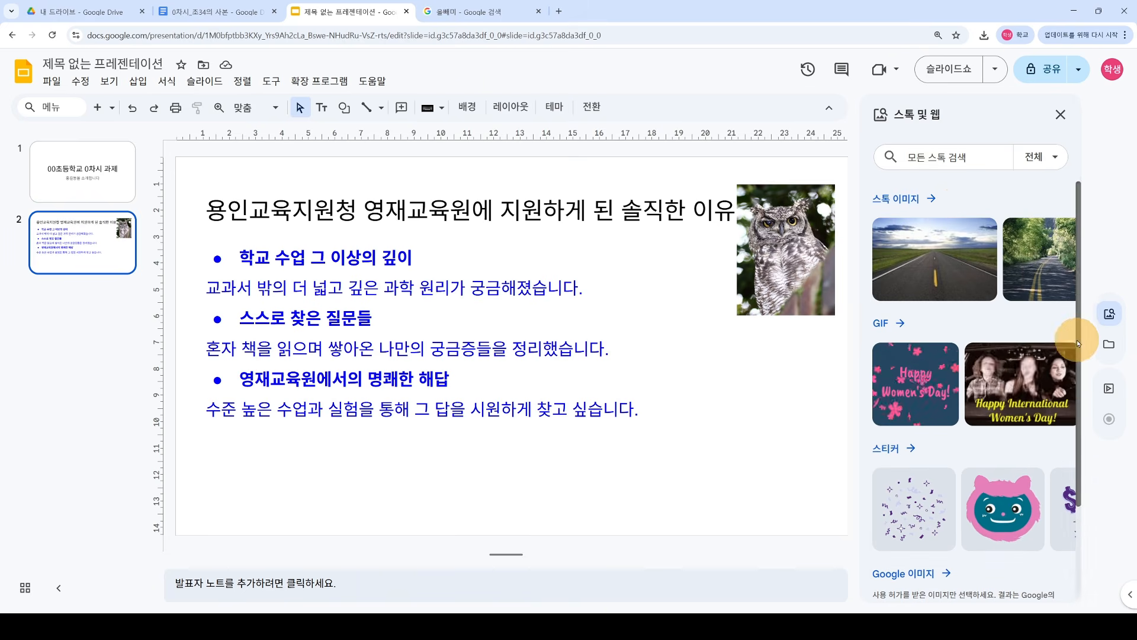
# Step: Search the panel for 공부 and expand the full GIF results
pyautogui.click(953, 163)
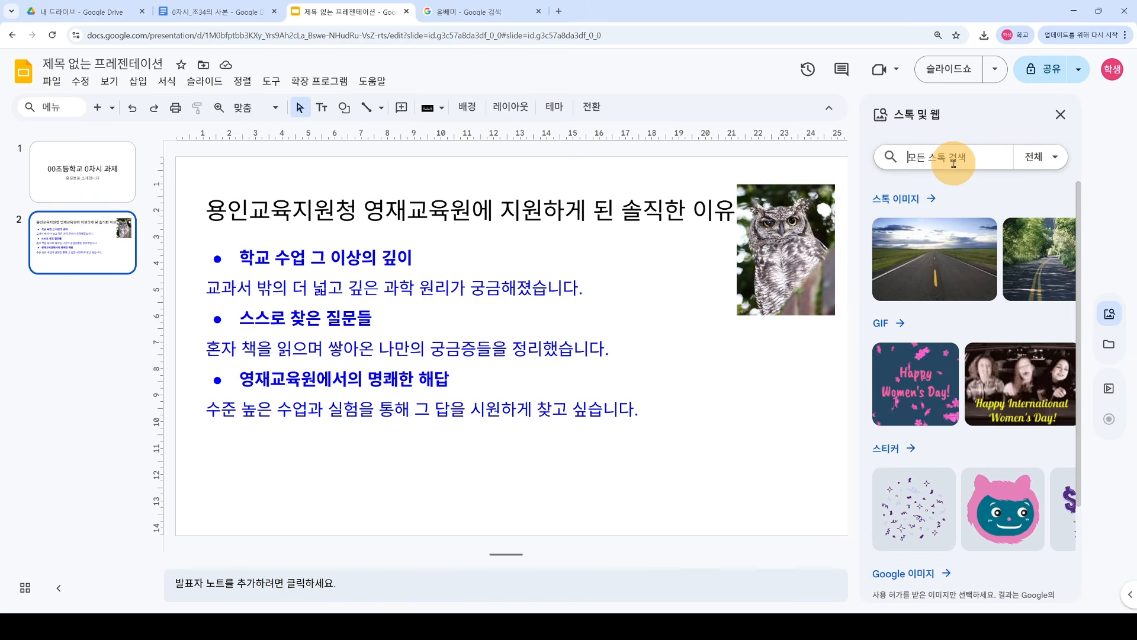
pyautogui.write('공부')
pyautogui.press('Return')
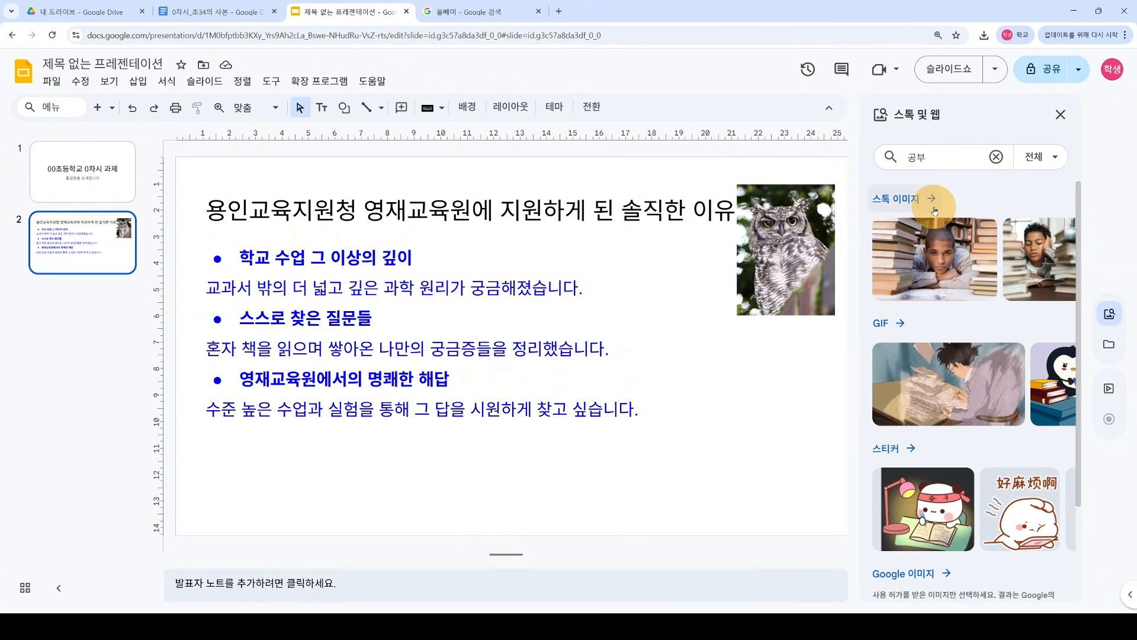
pyautogui.click(1065, 262)
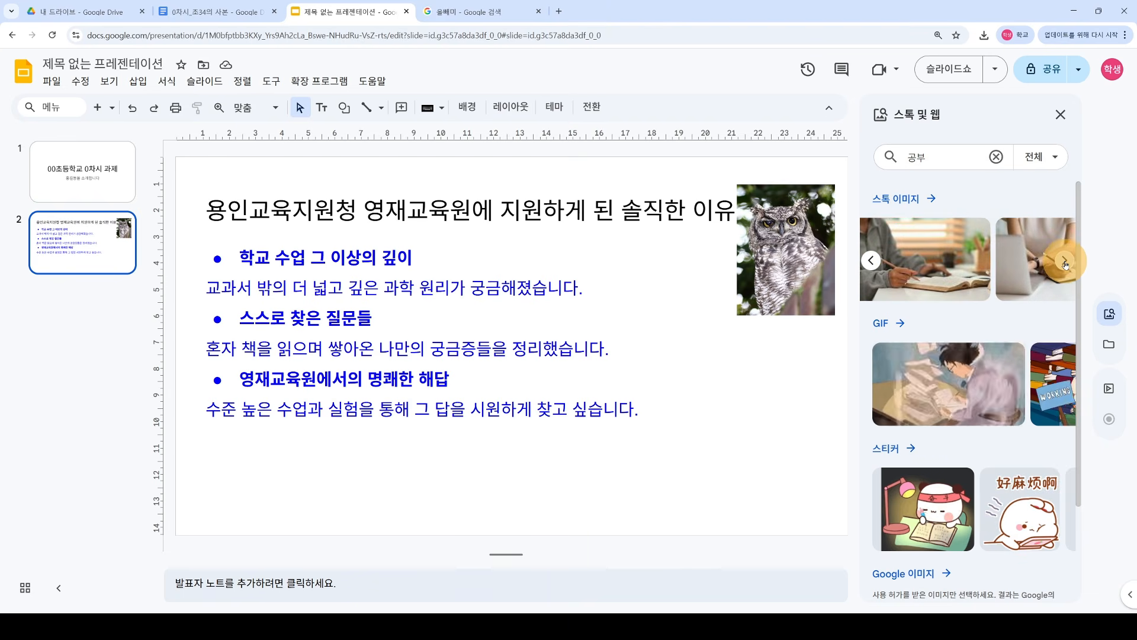
pyautogui.click(1067, 264)
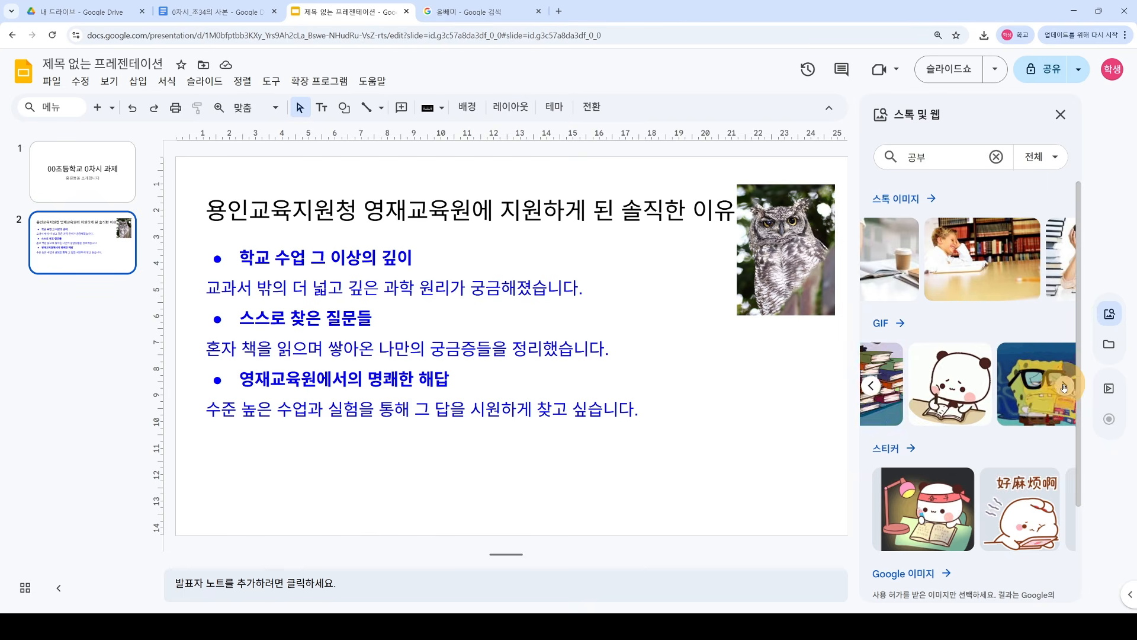
pyautogui.click(904, 326)
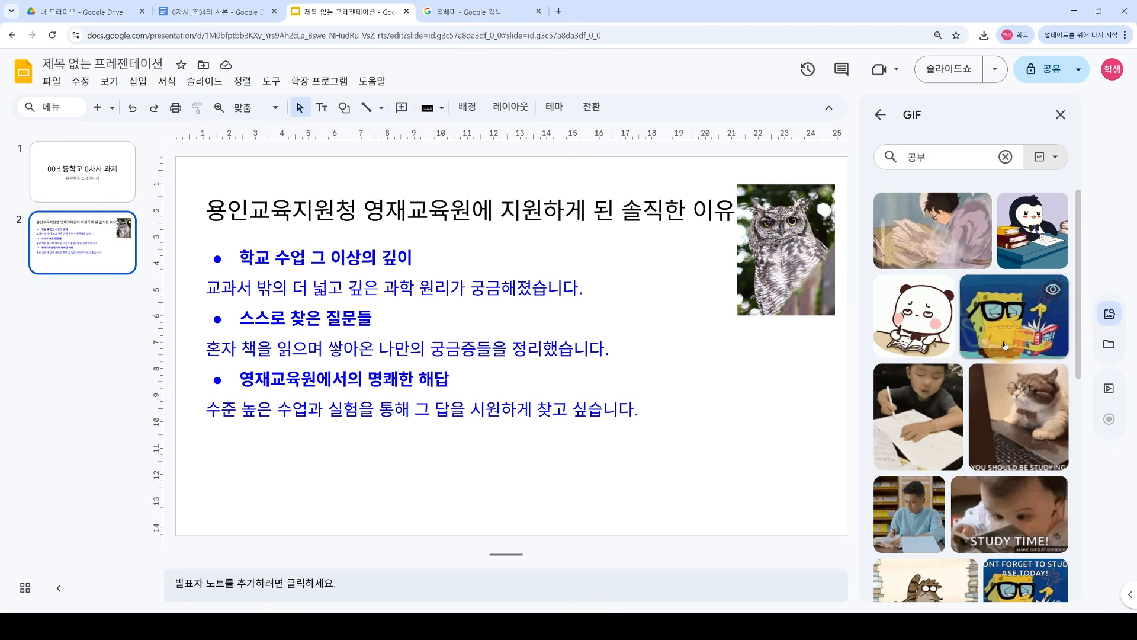
pyautogui.scroll(-4, 965, 366)
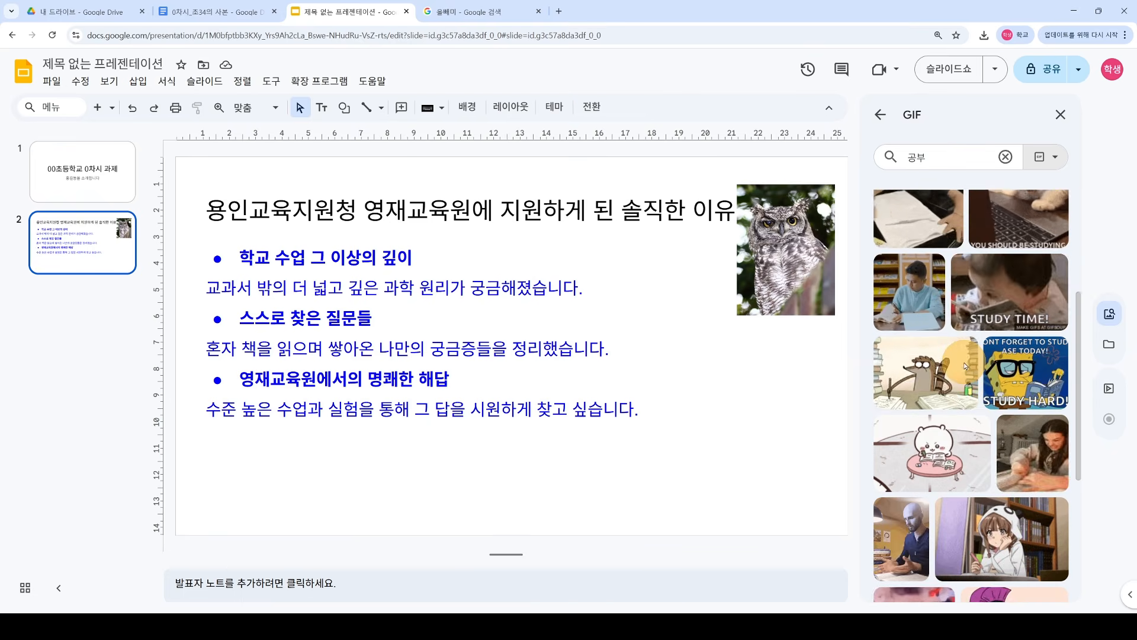
# Step: Insert the raccoon study GIF and shrink it into the slide's bottom-right
pyautogui.click(936, 387)
pyautogui.moveTo(581, 331); pyautogui.dragTo(742, 392)
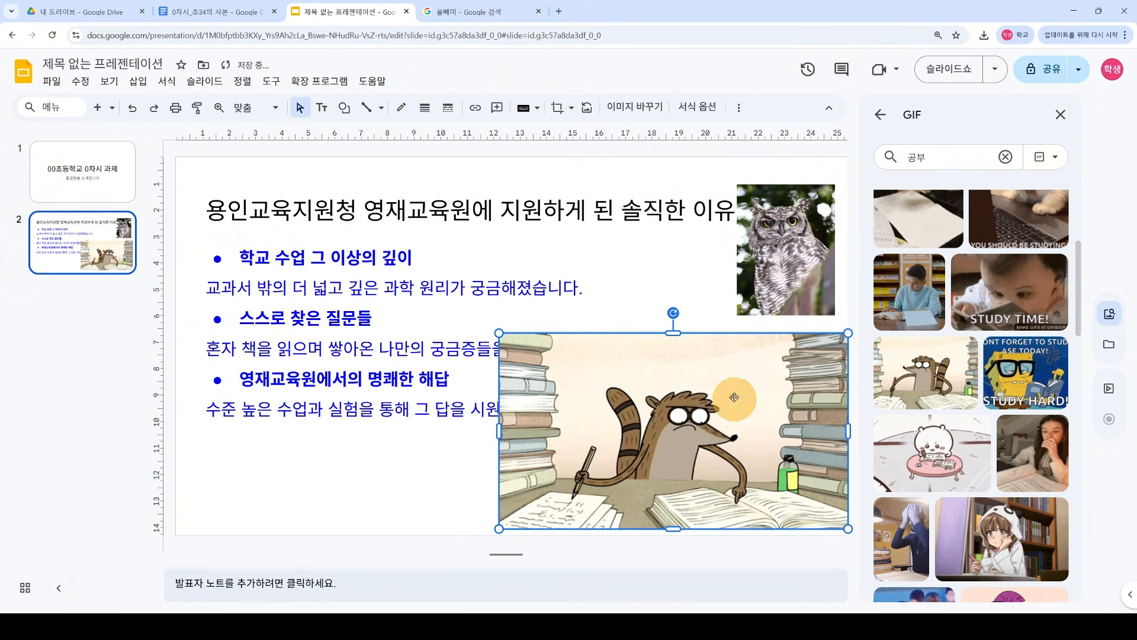
pyautogui.moveTo(498, 310); pyautogui.dragTo(649, 393)
pyautogui.moveTo(848, 393); pyautogui.dragTo(842, 393)
# Step: Move the owl photo above the GIF and close the stock images panel
pyautogui.click(821, 355)
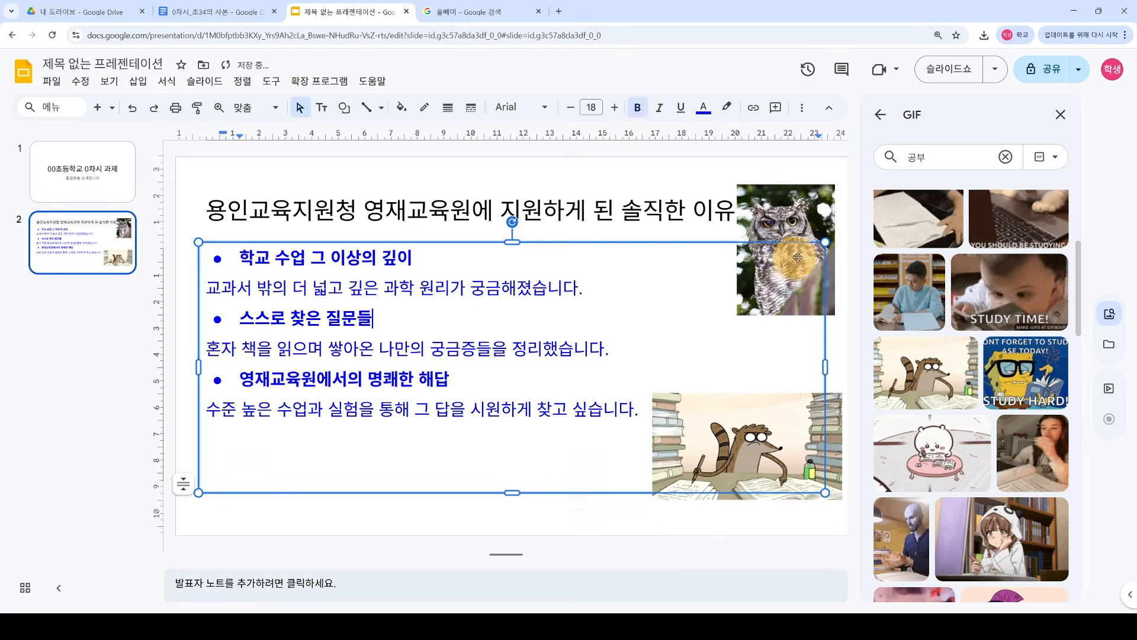
pyautogui.moveTo(792, 221); pyautogui.dragTo(770, 279)
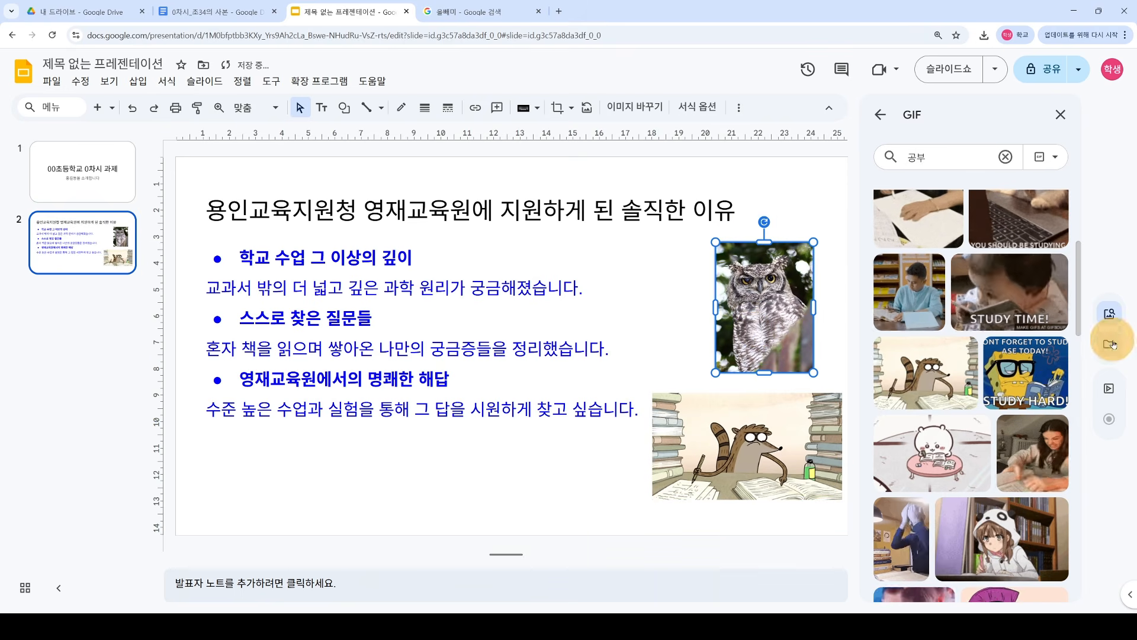
pyautogui.click(881, 115)
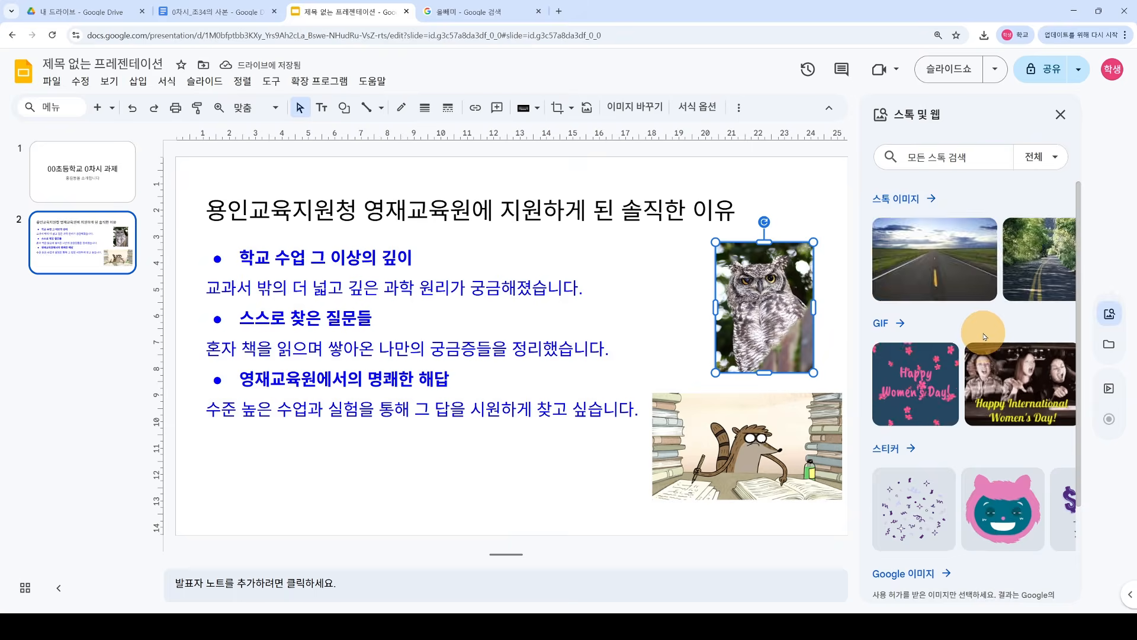
pyautogui.click(1059, 113)
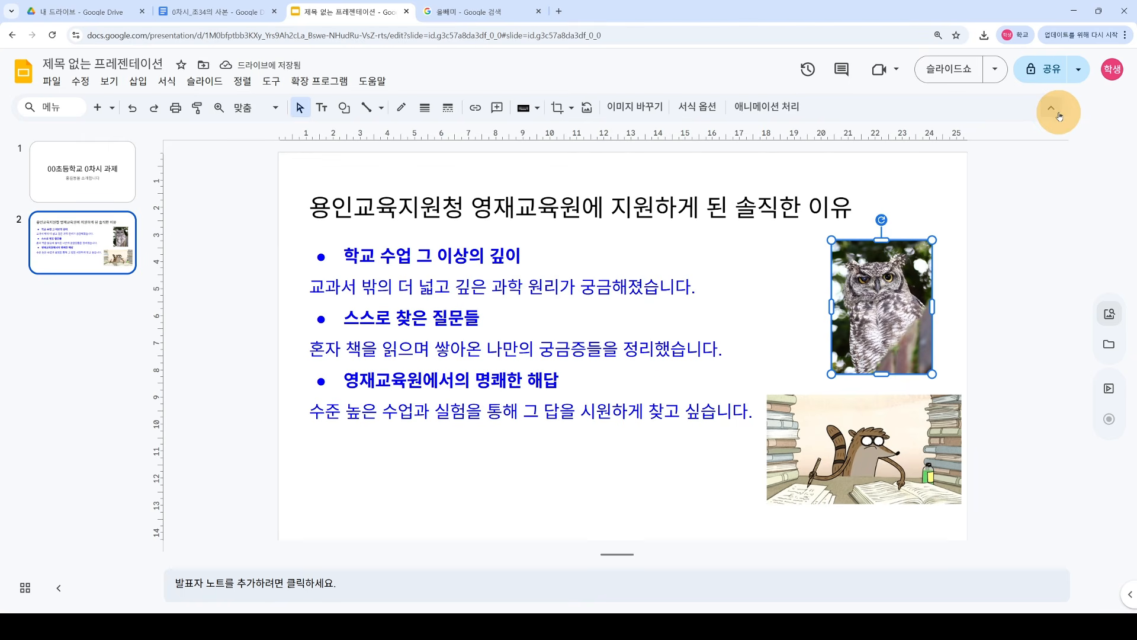
pyautogui.moveTo(898, 305); pyautogui.dragTo(914, 310)
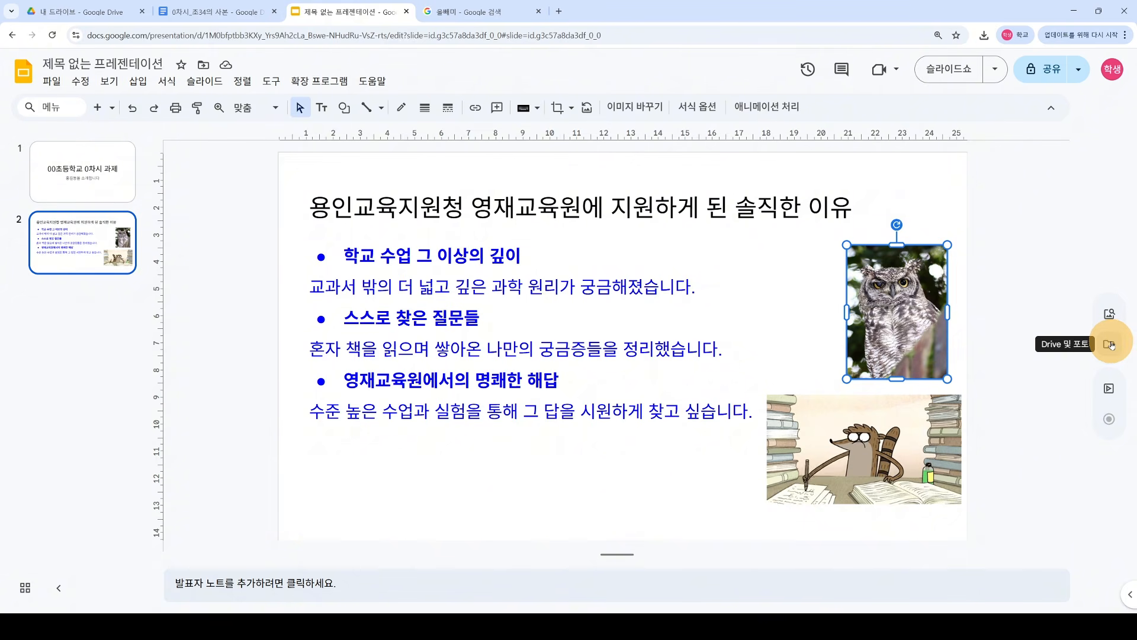
pyautogui.click(1110, 346)
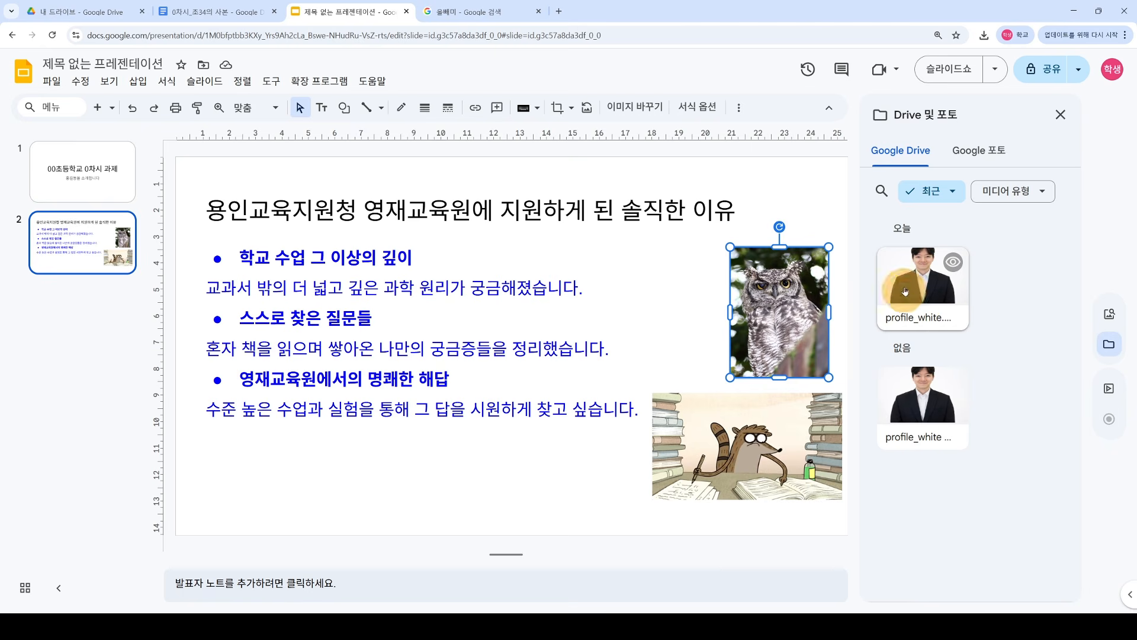
pyautogui.click(1060, 114)
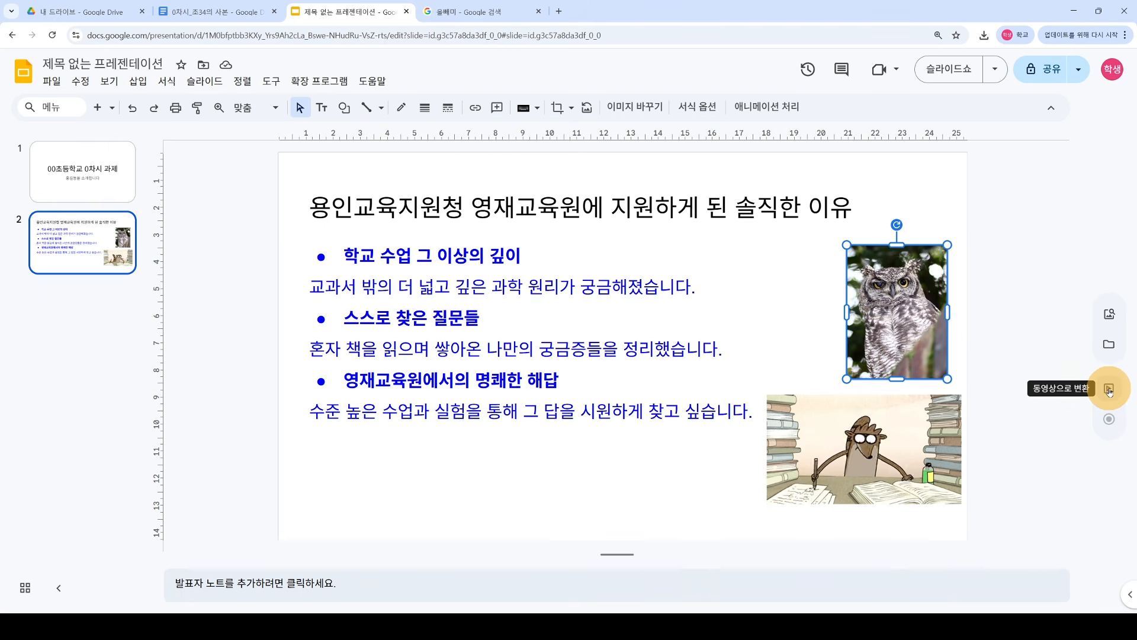
pyautogui.click(1003, 215)
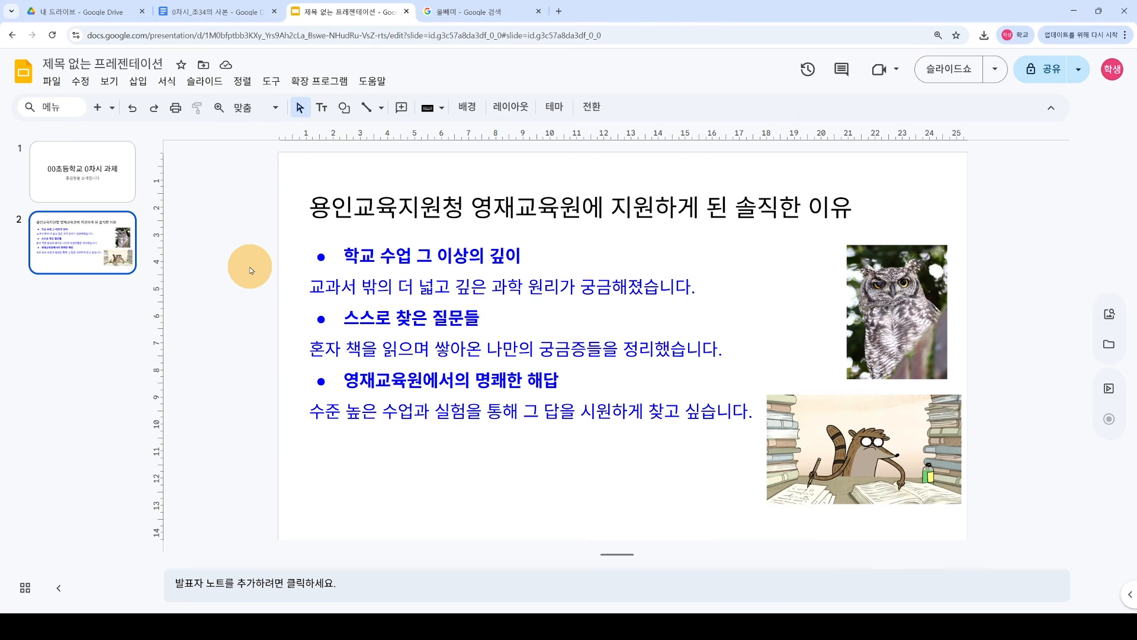
# Step: Download the presentation as a PDF document (.pdf)
pyautogui.click(52, 81)
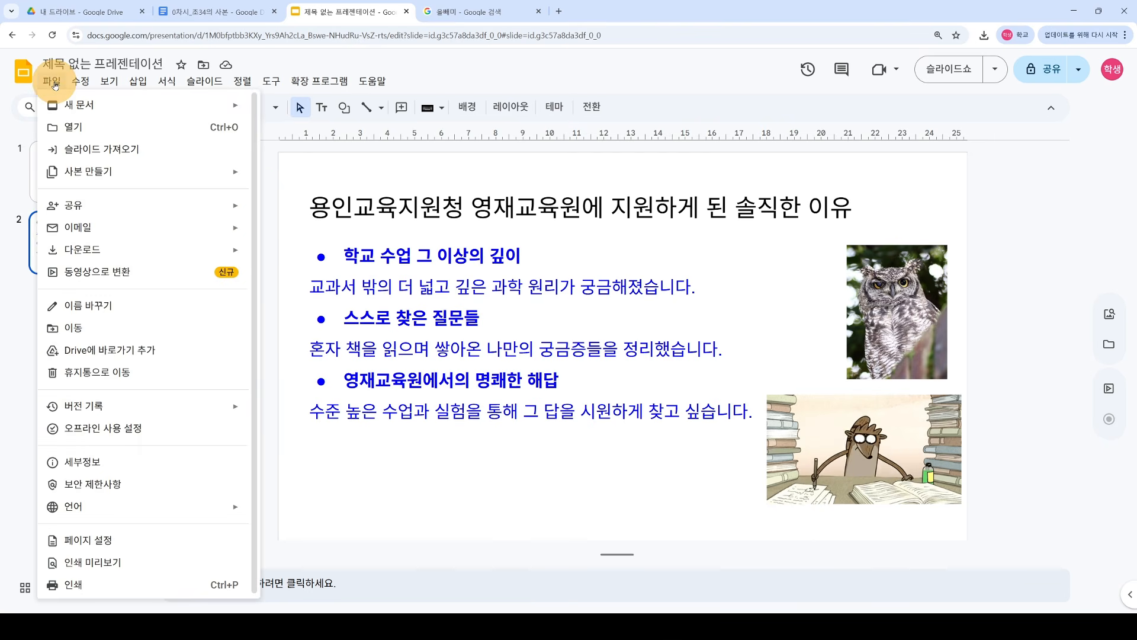
pyautogui.moveTo(126, 248)
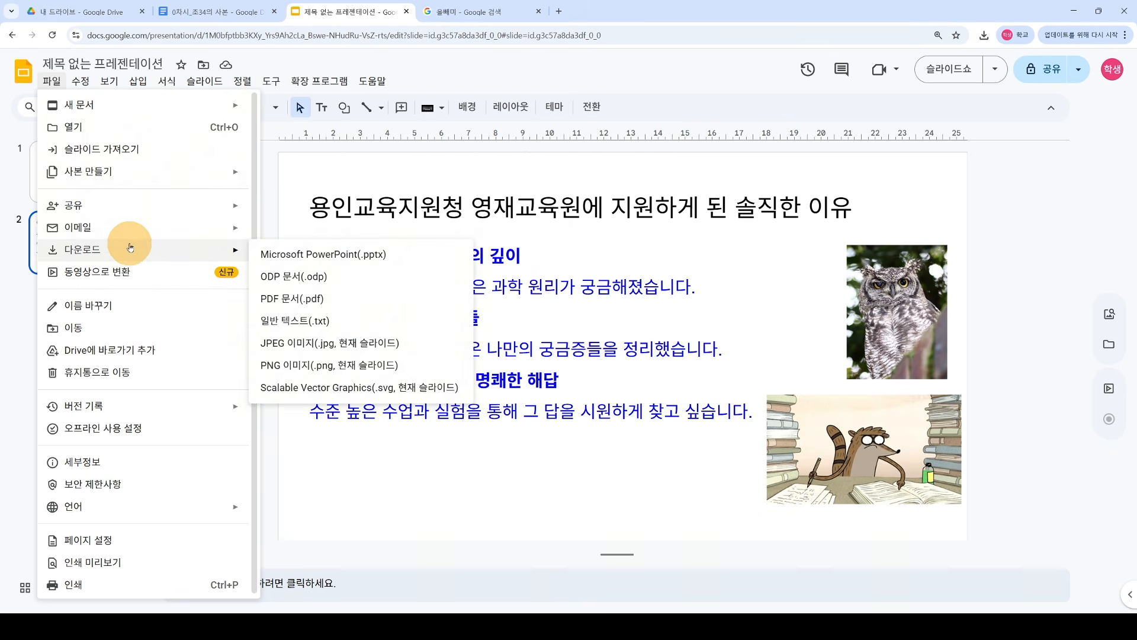
pyautogui.click(388, 305)
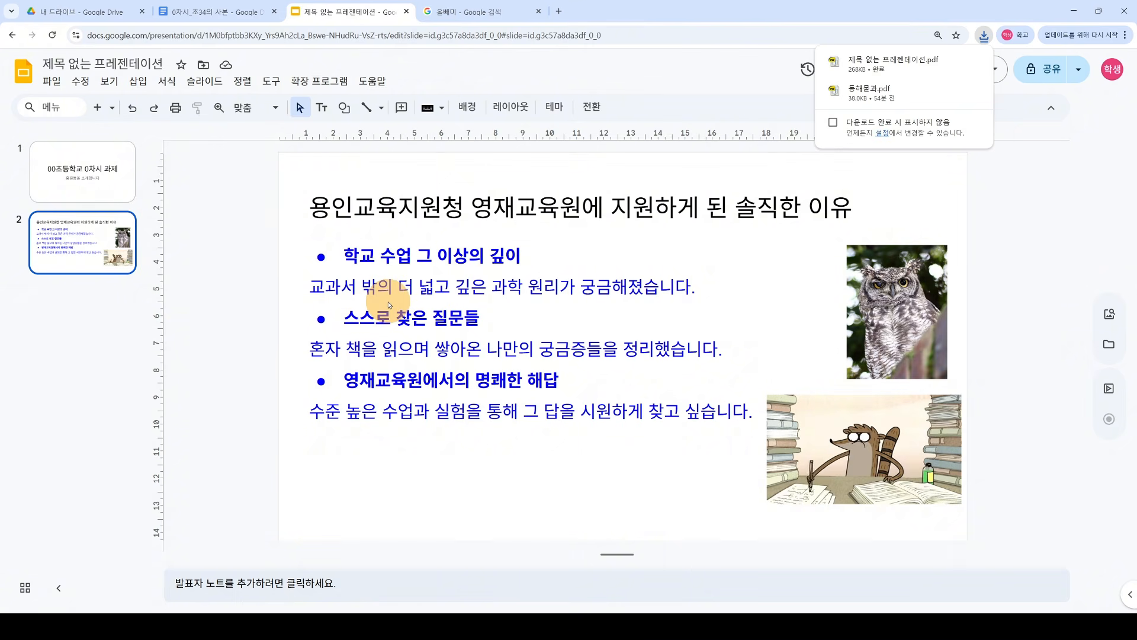
# Step: Preview the downloaded 제목 없는 프레젠테이션.pdf and close it
pyautogui.click(915, 65)
pyautogui.scroll(-2, 671, 297)
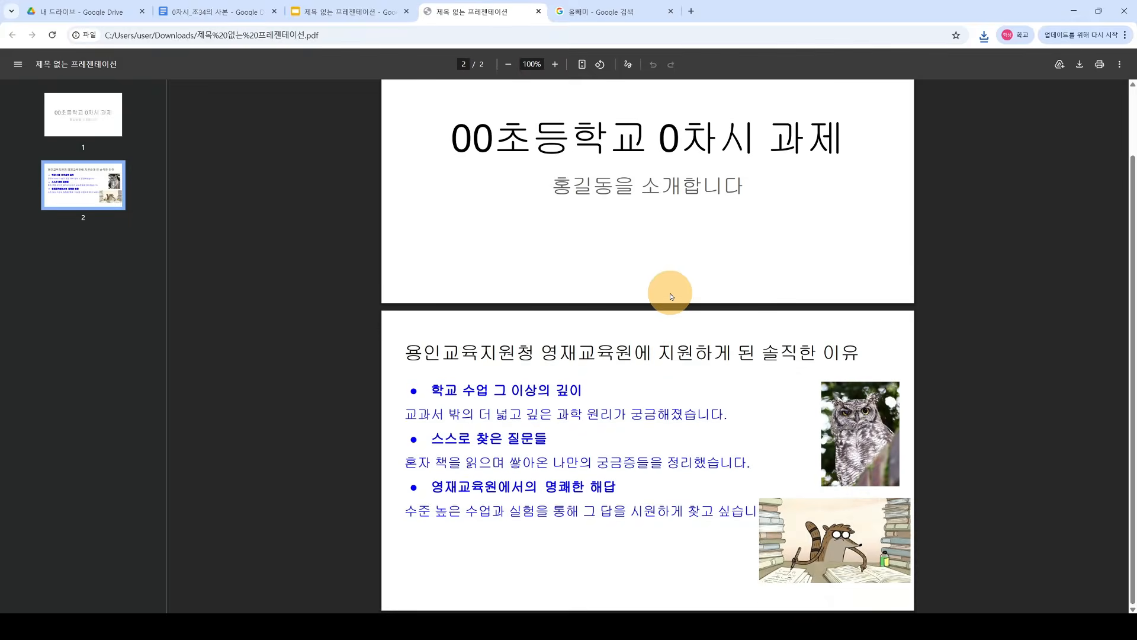
pyautogui.scroll(2, 669, 293)
pyautogui.scroll(-2, 471, 371)
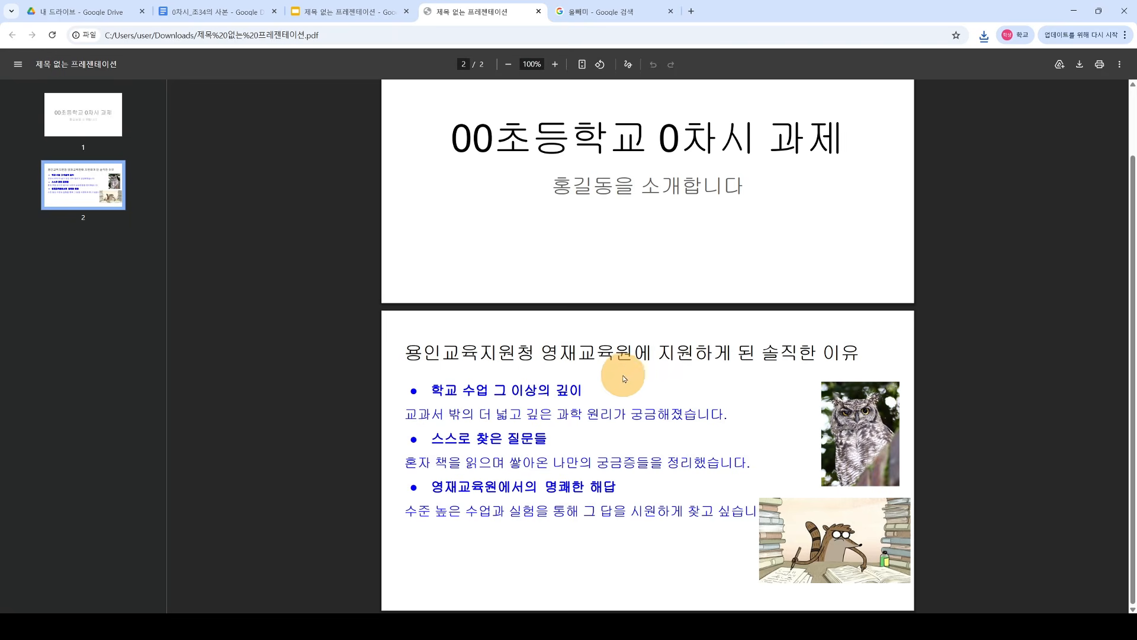
pyautogui.click(538, 11)
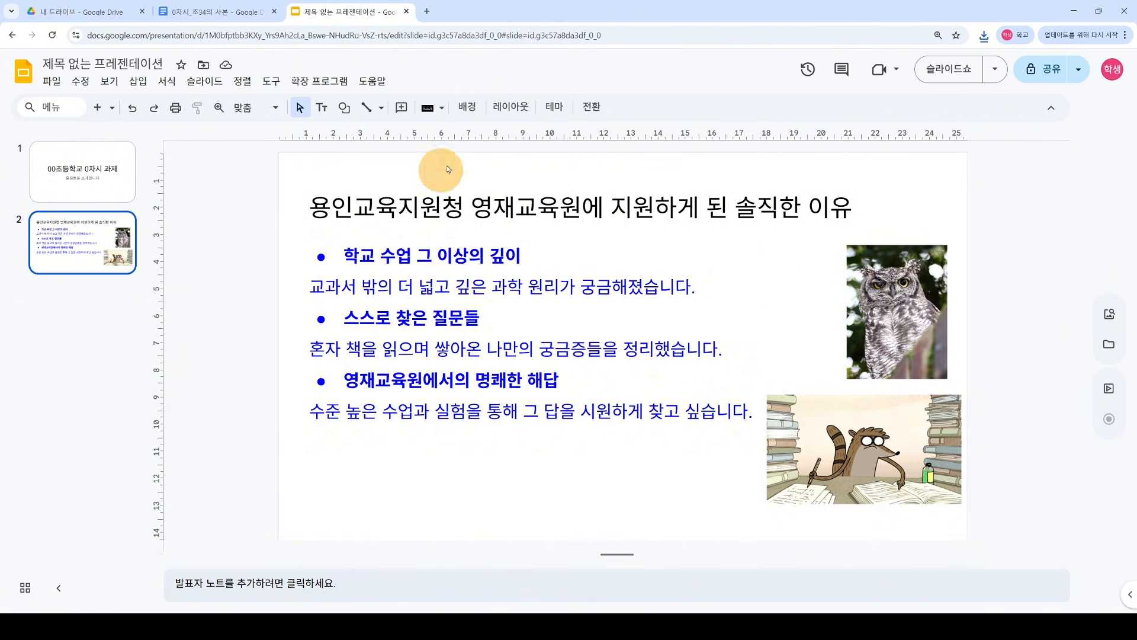
# Step: Rename the presentation to '0차시 과제 - 나를 소개합니다' and confirm it in My Drive
pyautogui.click(53, 82)
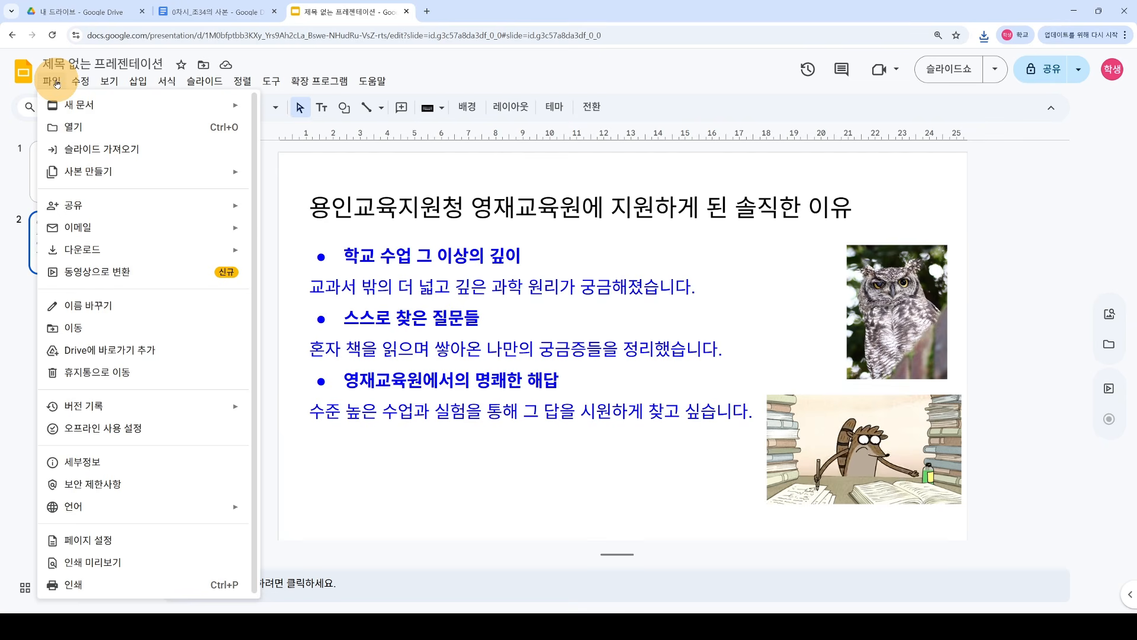
pyautogui.click(277, 200)
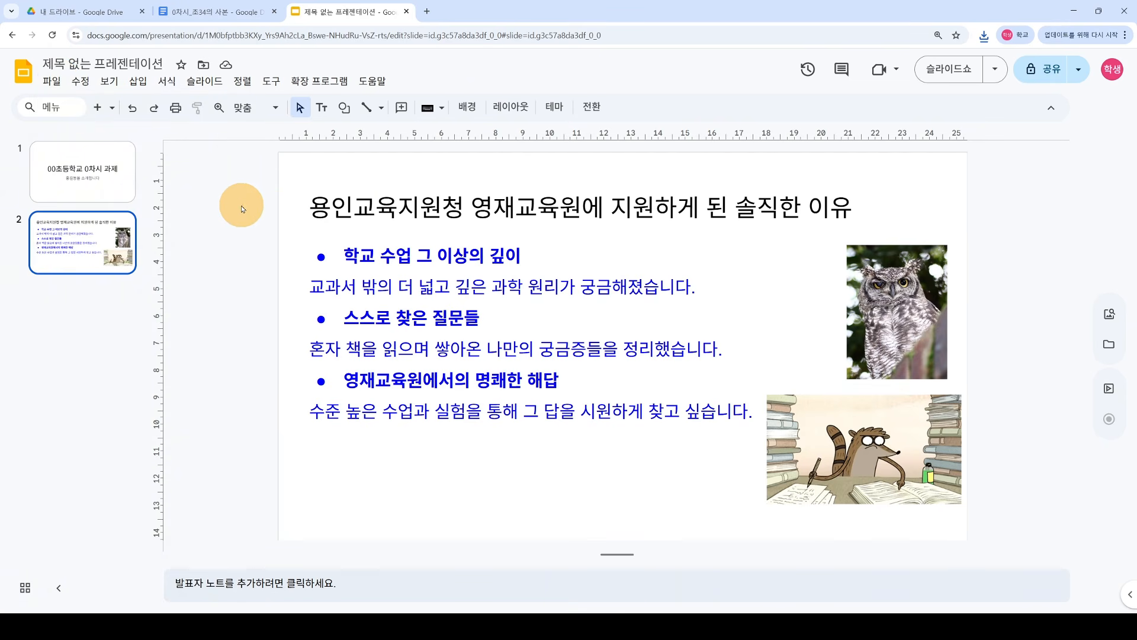
pyautogui.click(145, 64)
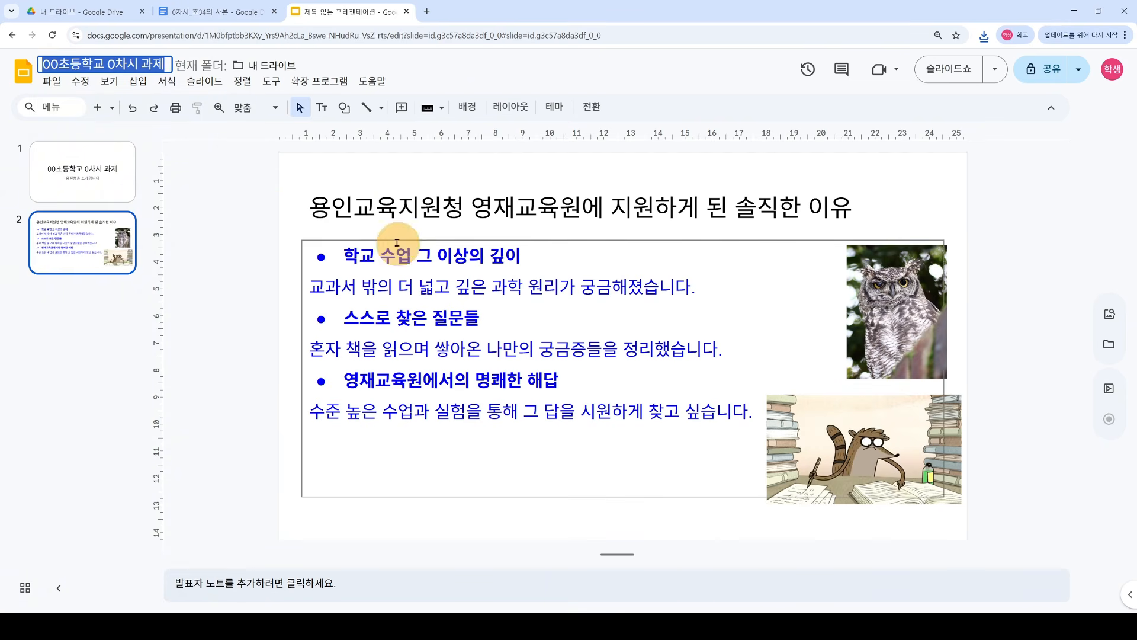
pyautogui.click(92, 188)
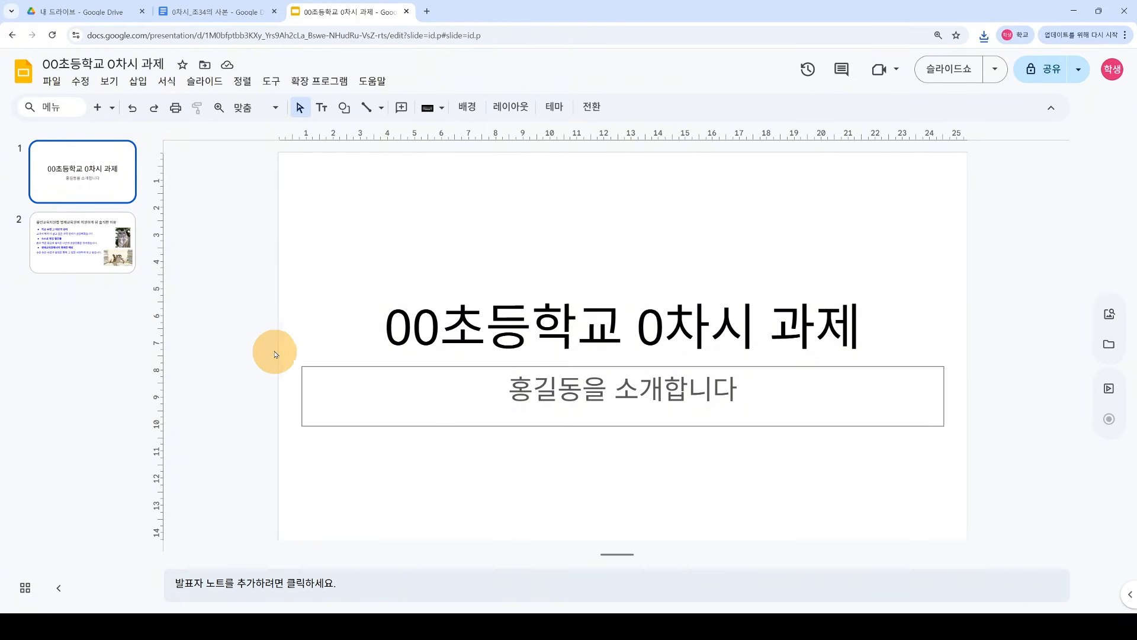
pyautogui.click(102, 64)
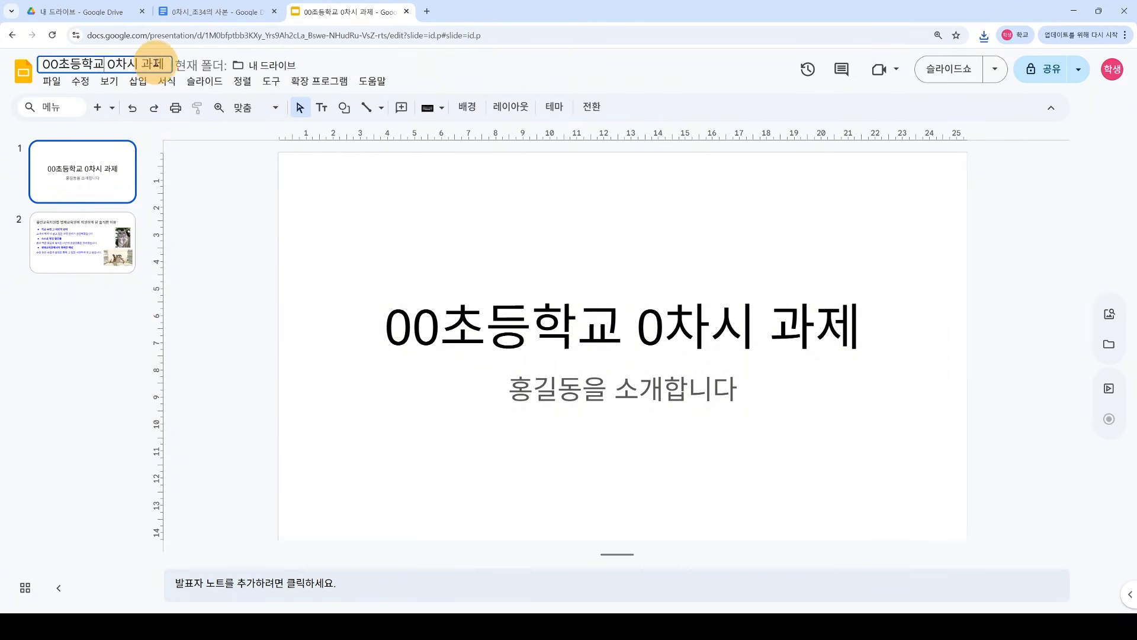
pyautogui.write('0차시 과제 - 나를 소개합니다')
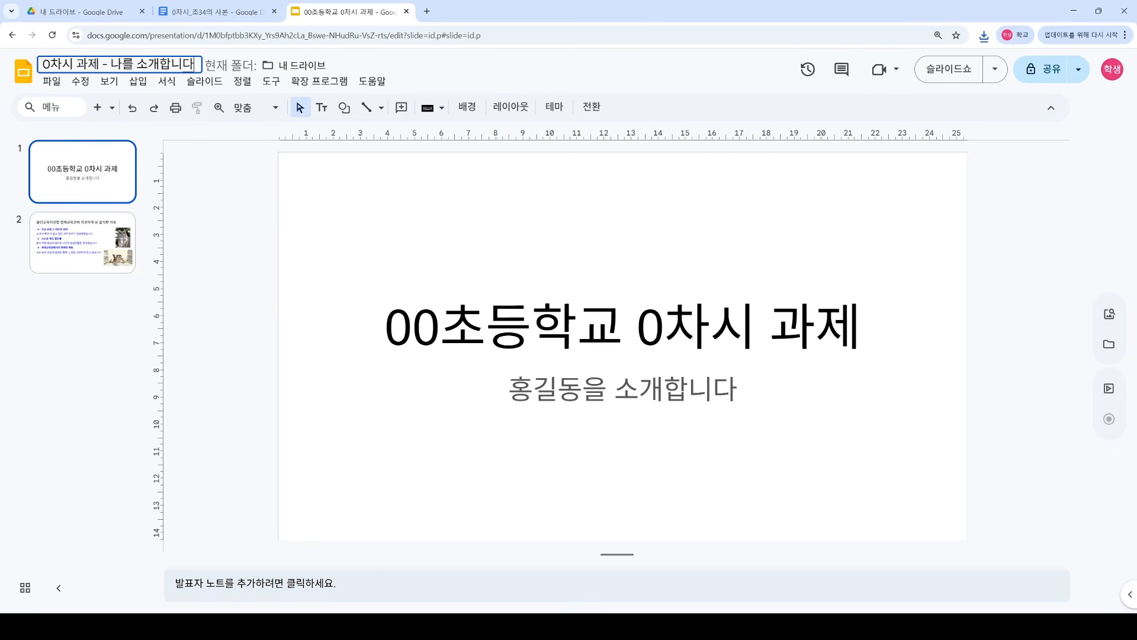
pyautogui.click(168, 242)
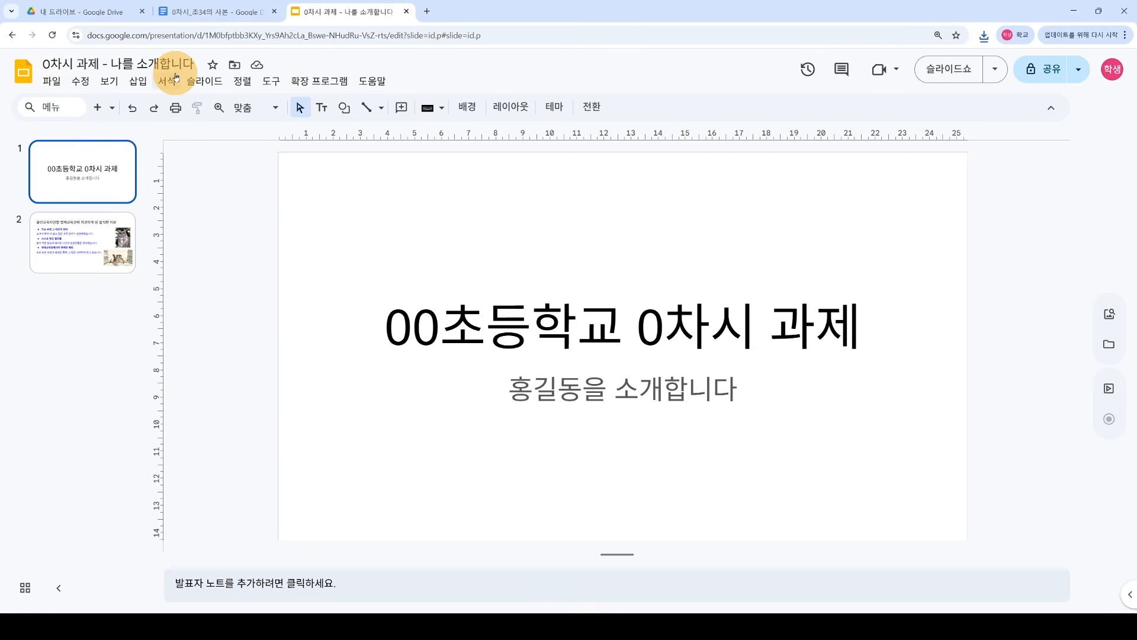
pyautogui.click(98, 12)
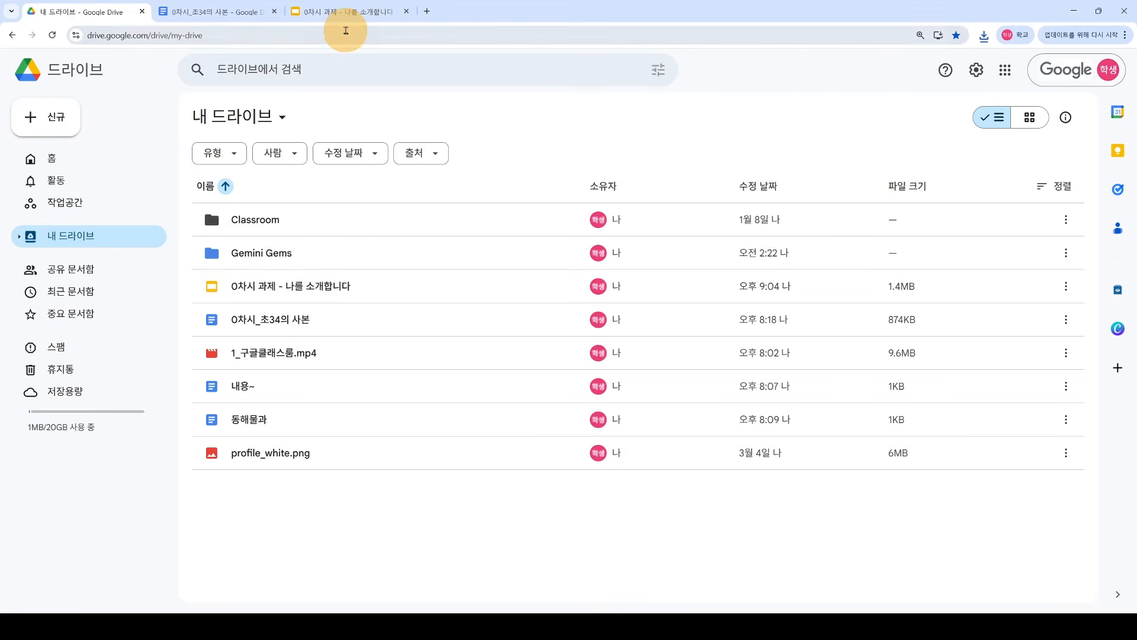
pyautogui.click(355, 13)
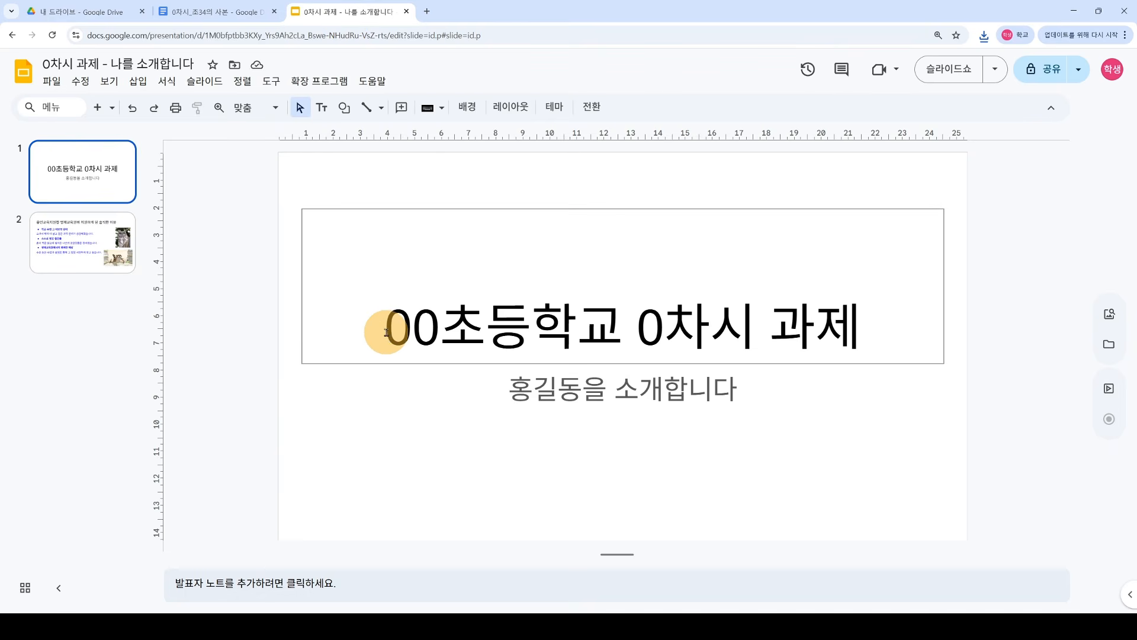
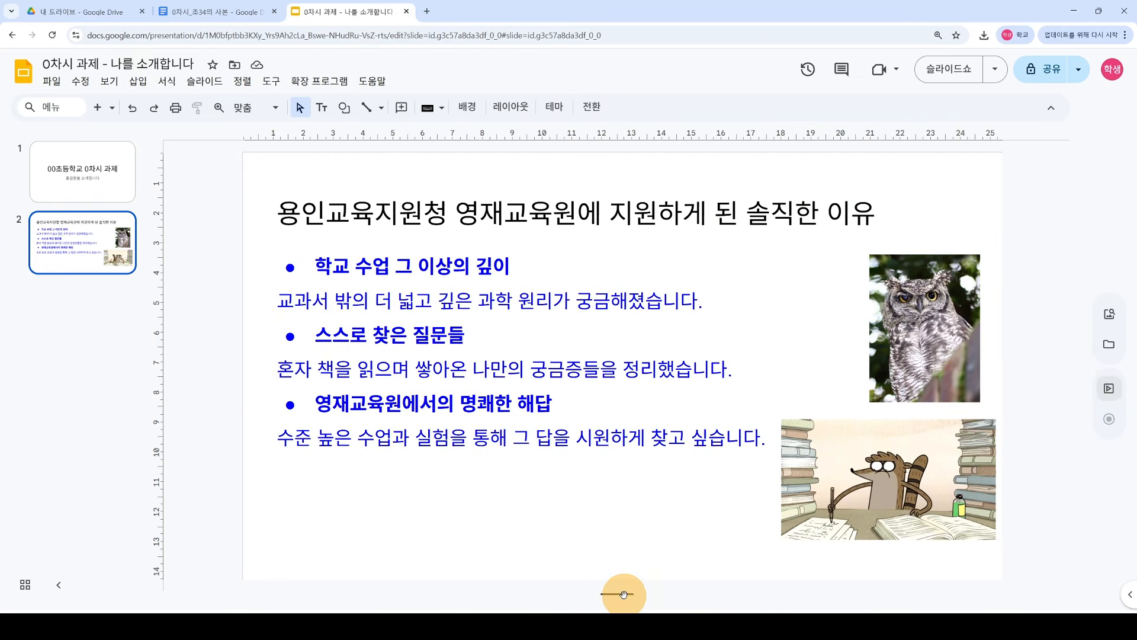
# Step: Write two lines of title-slide speaker notes announcing the Seoul elementary 0th-lesson assignment and its quoted title
pyautogui.moveTo(620, 595); pyautogui.dragTo(619, 417)
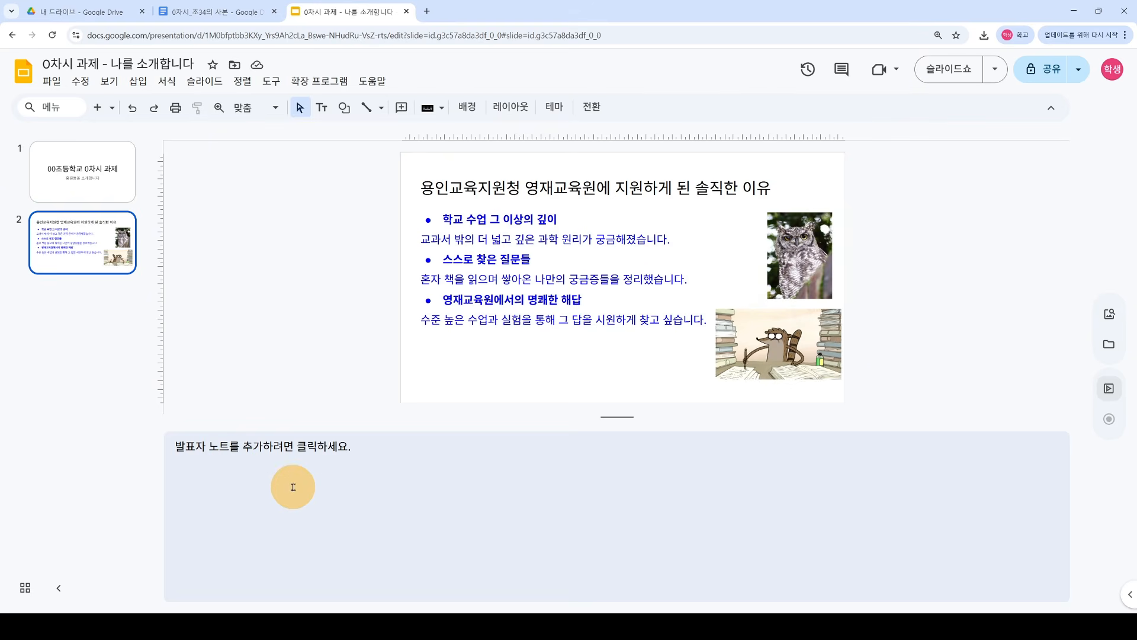
pyautogui.click(318, 478)
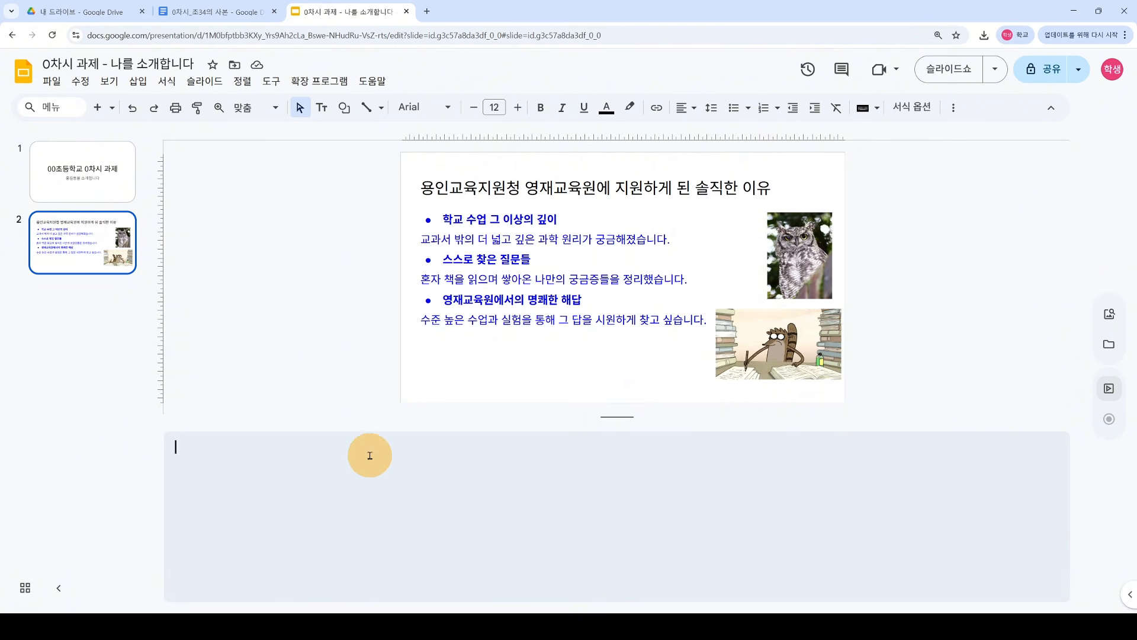
pyautogui.click(111, 200)
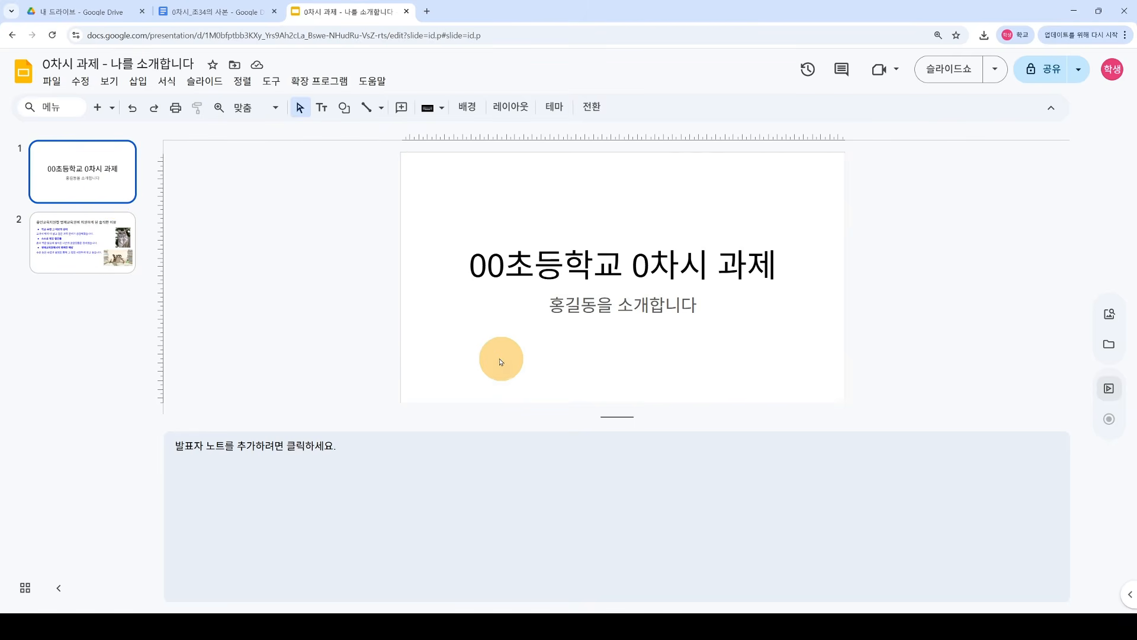
pyautogui.click(436, 471)
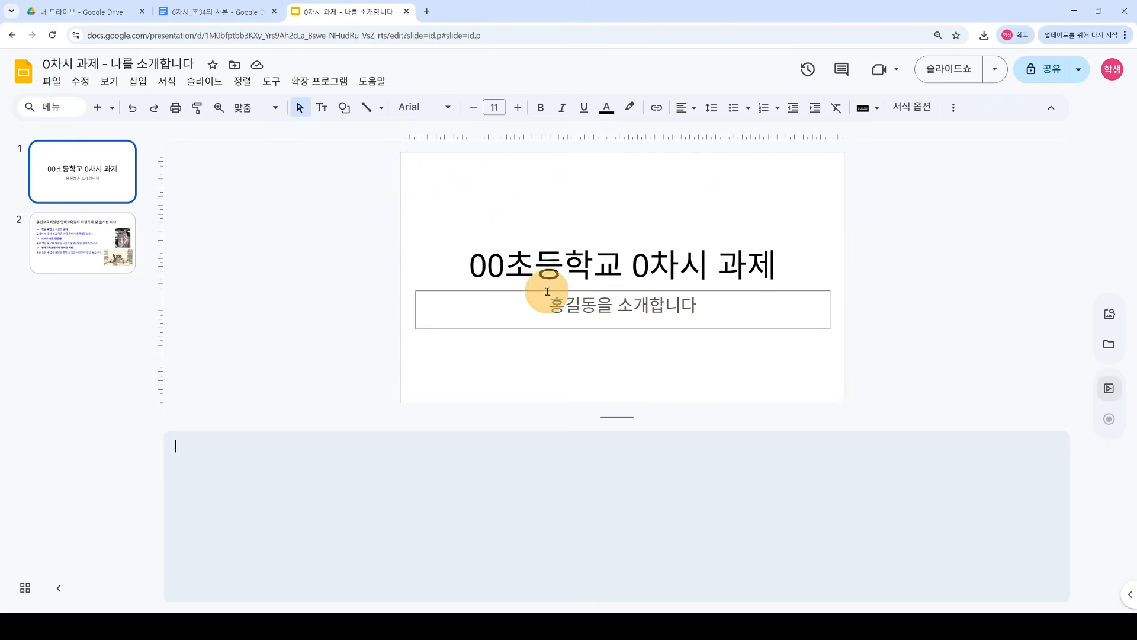
pyautogui.doubleClick(495, 262)
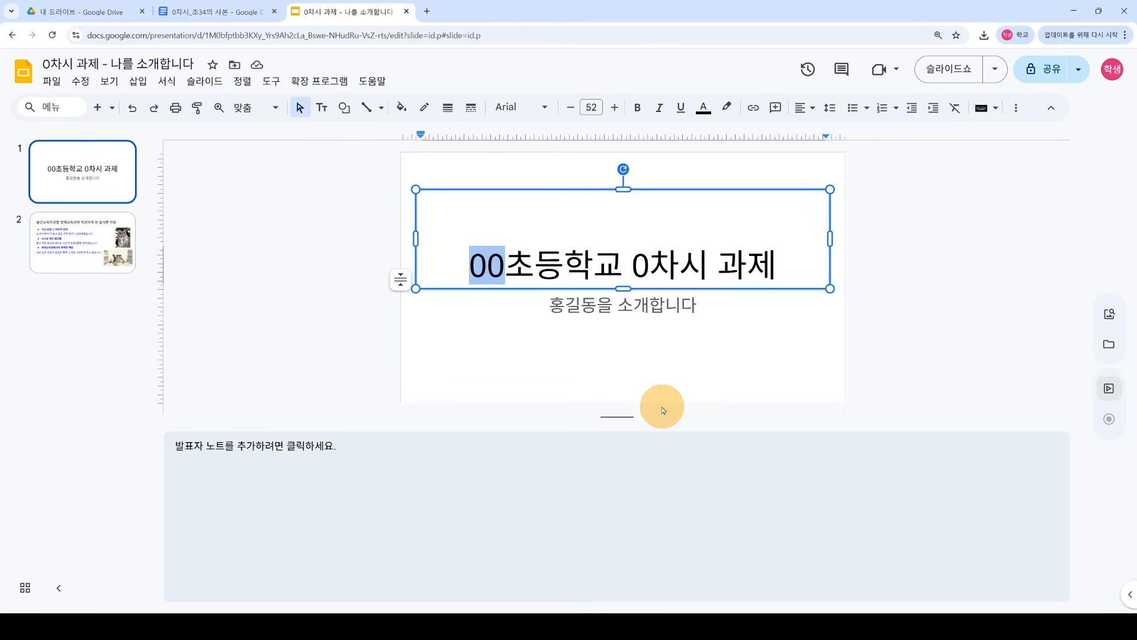
pyautogui.click(491, 507)
pyautogui.write('서울 초등학교 0차시 과제를 발표하겠습니다.')
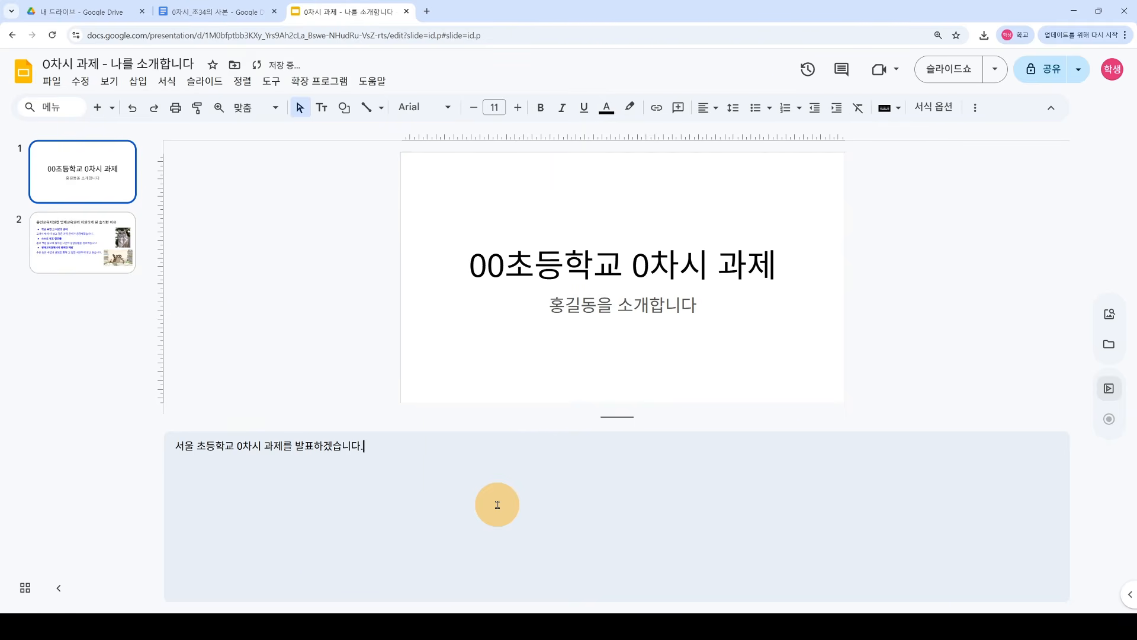
pyautogui.press('Return')
pyautogui.write('홍기')
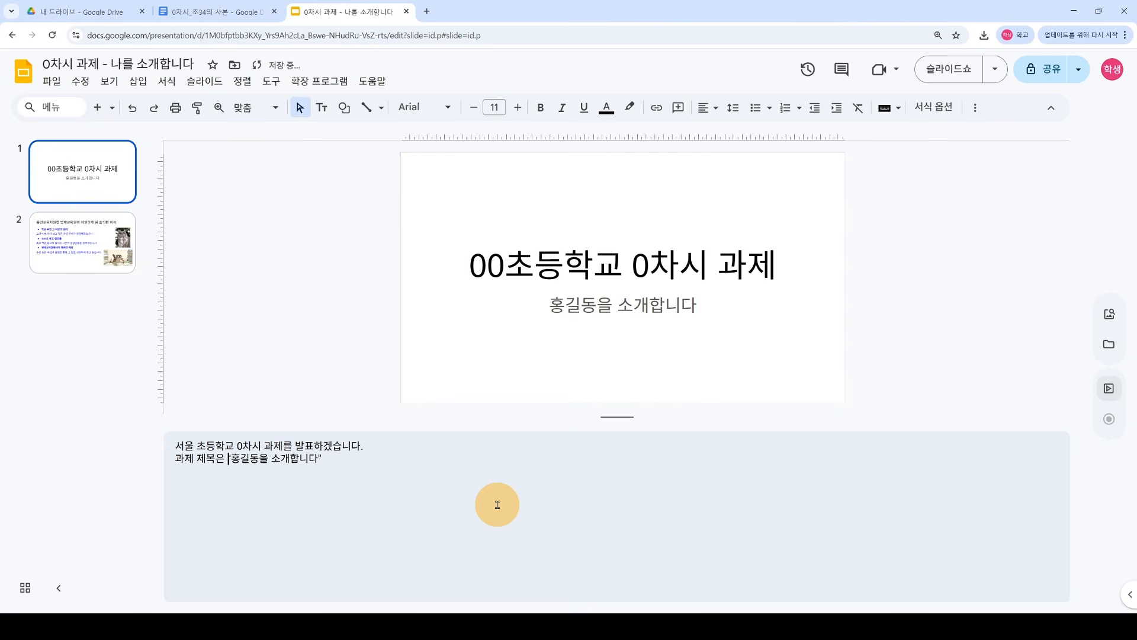
pyautogui.write('“')
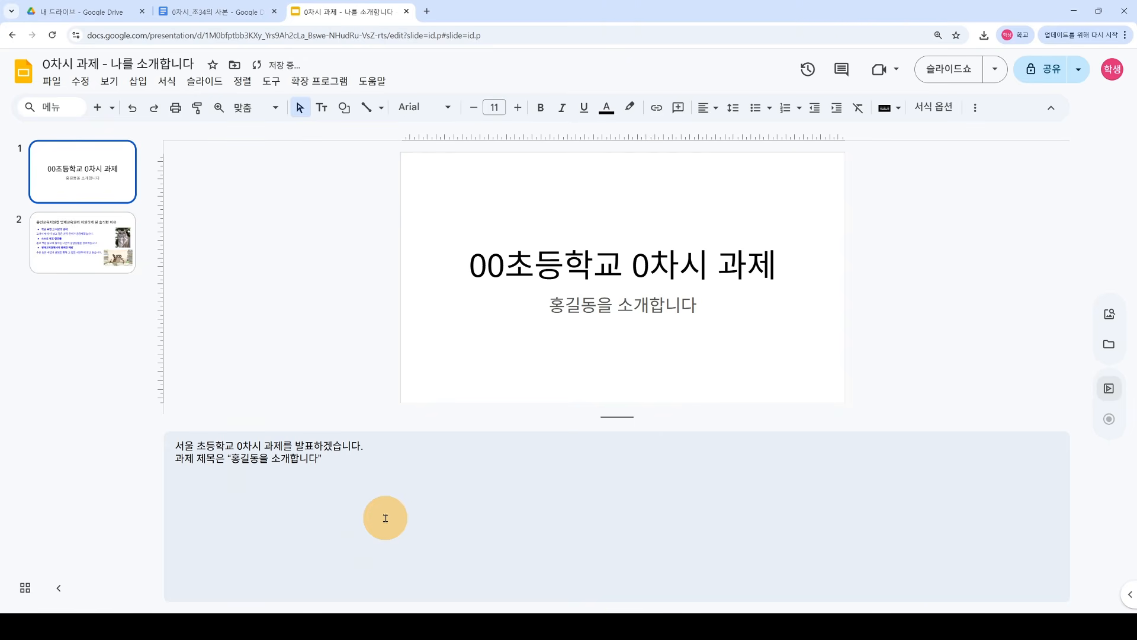
pyautogui.hotkey('ctrl', 'a')
pyautogui.click(378, 493)
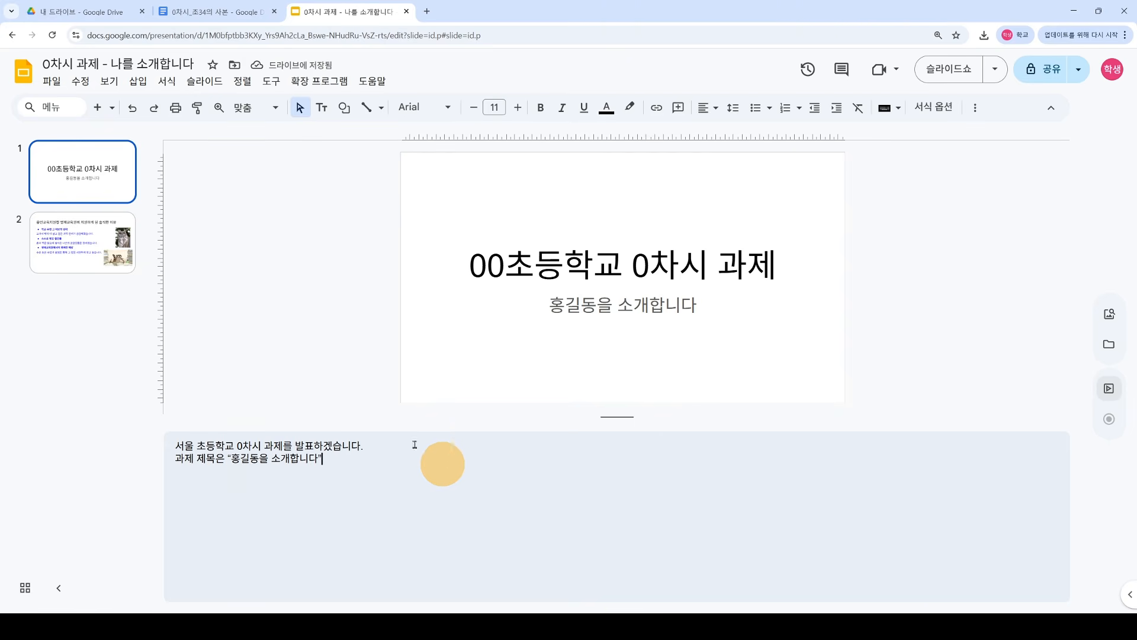
# Step: Paste slide 2's three reasons and explanations into its speaker notes, deleting the trailing blank lines
pyautogui.click(101, 246)
pyautogui.click(428, 373)
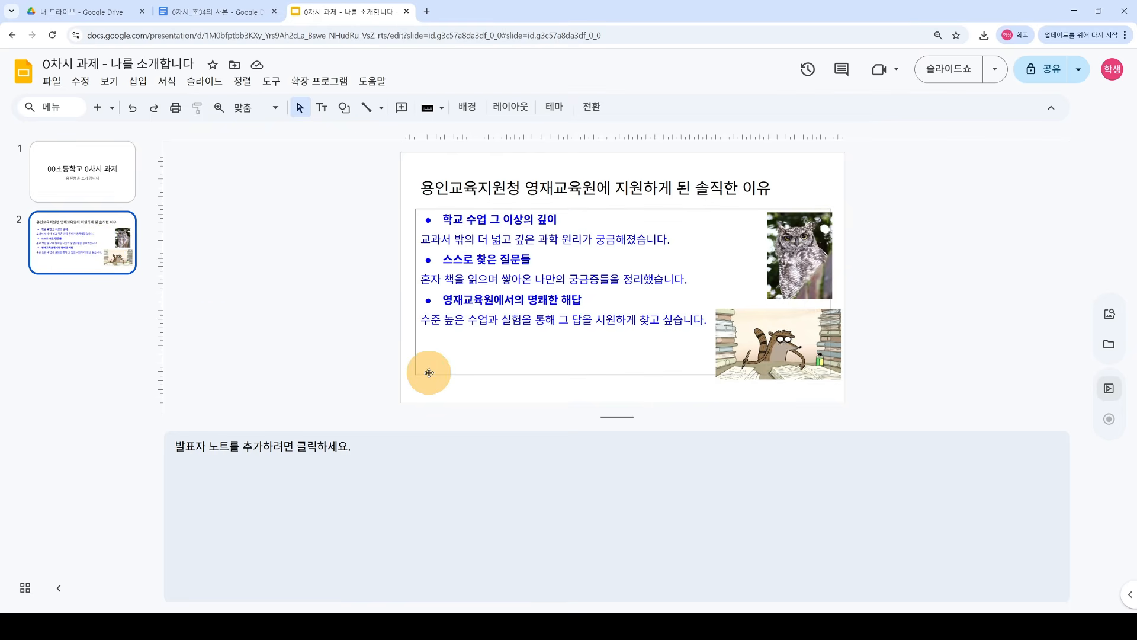
pyautogui.click(708, 320)
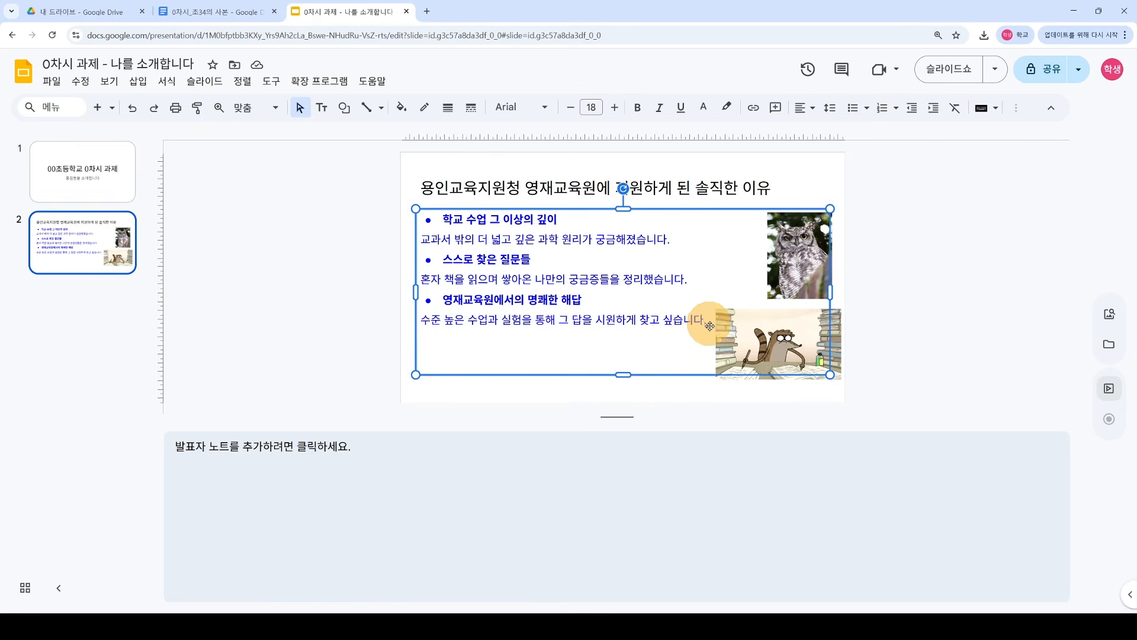
pyautogui.click(447, 221)
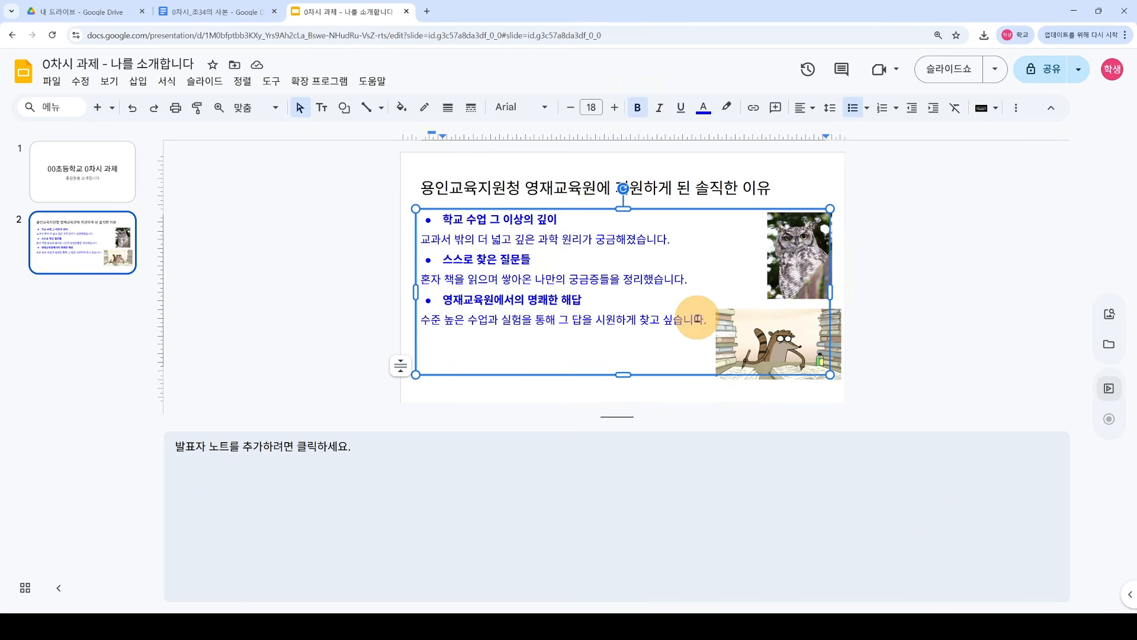
pyautogui.hotkey('ctrl', 'a')
pyautogui.hotkey('ctrl', 'c')
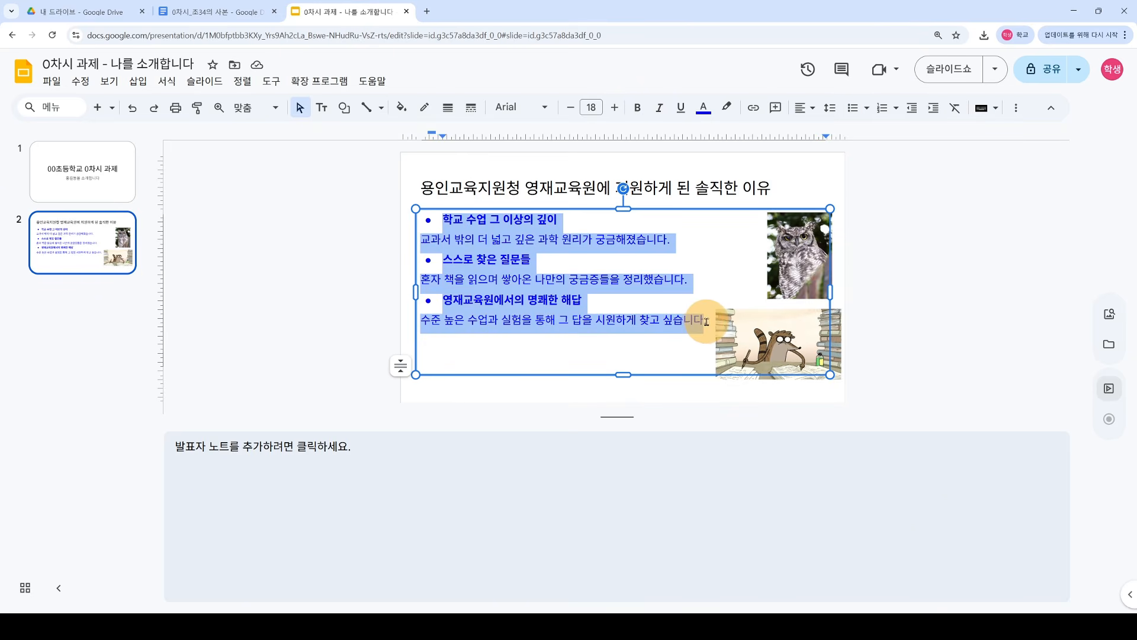
pyautogui.click(409, 487)
pyautogui.hotkey('ctrl', 'v')
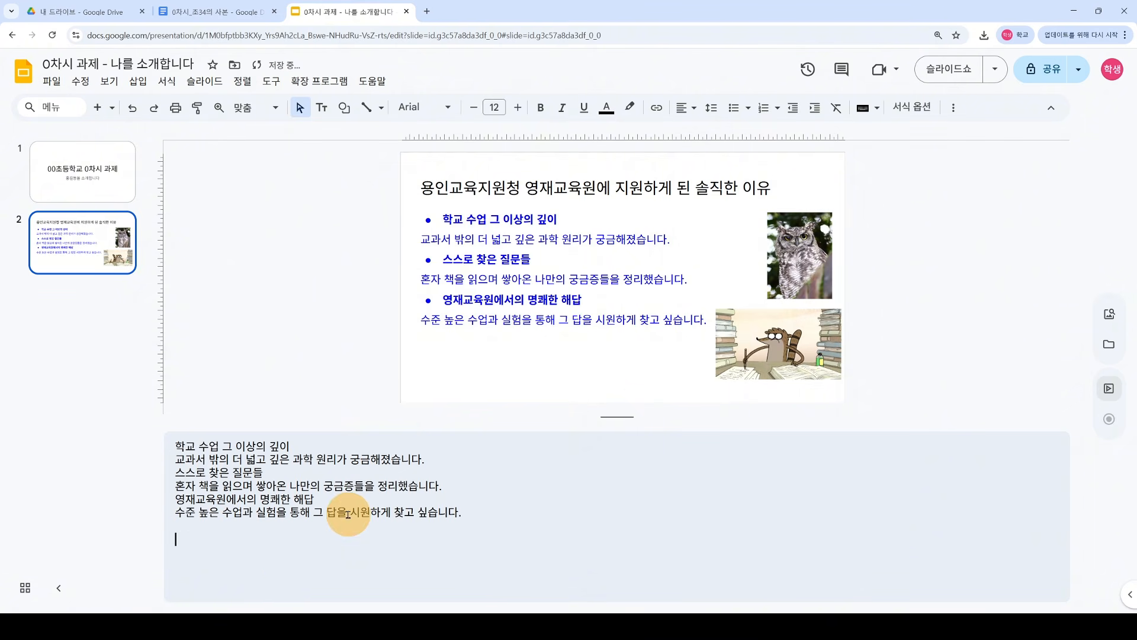
pyautogui.press('BackSpace')
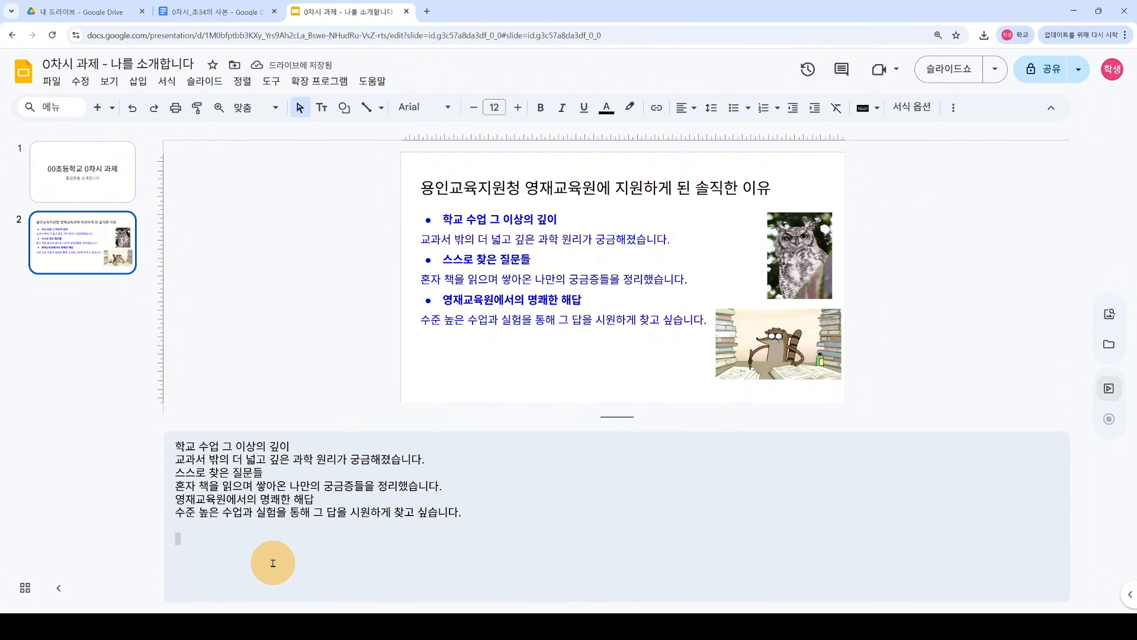
pyautogui.press('BackSpace')
pyautogui.press('BackSpace')
pyautogui.click(266, 331)
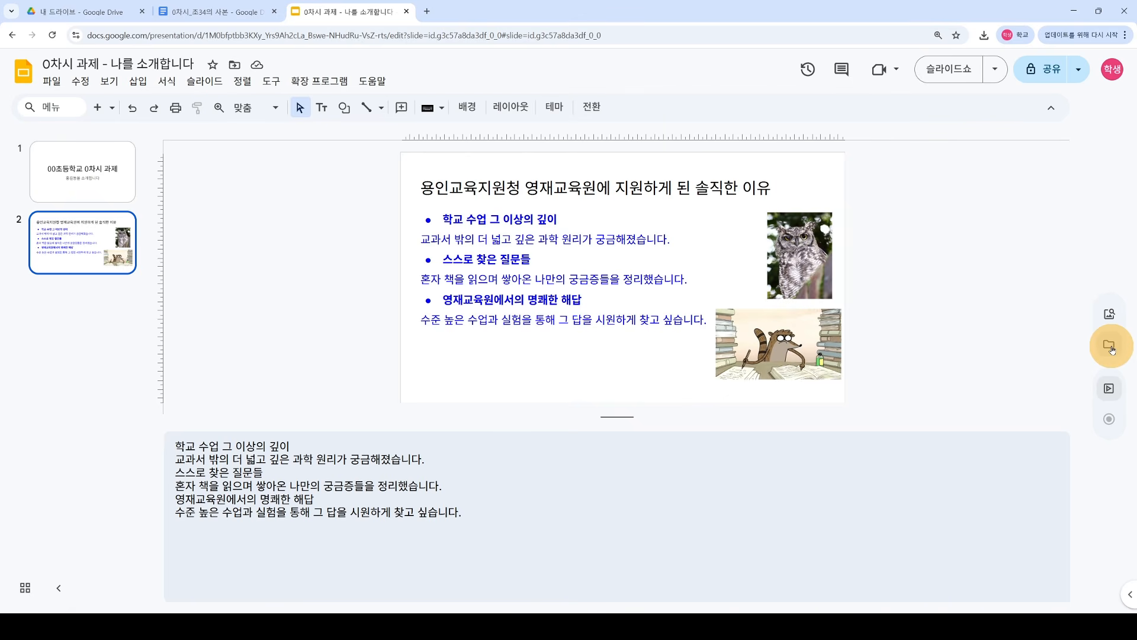
# Step: Use 변환 in the Convert to video side panel to turn the deck into a Google Vids video
pyautogui.click(1110, 389)
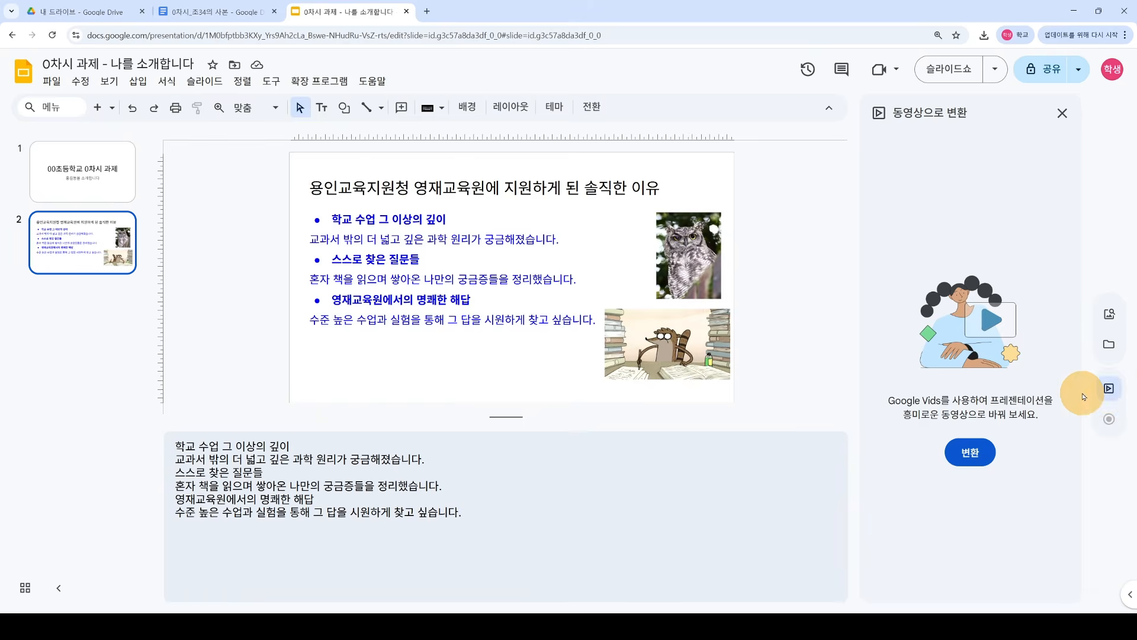
pyautogui.click(971, 454)
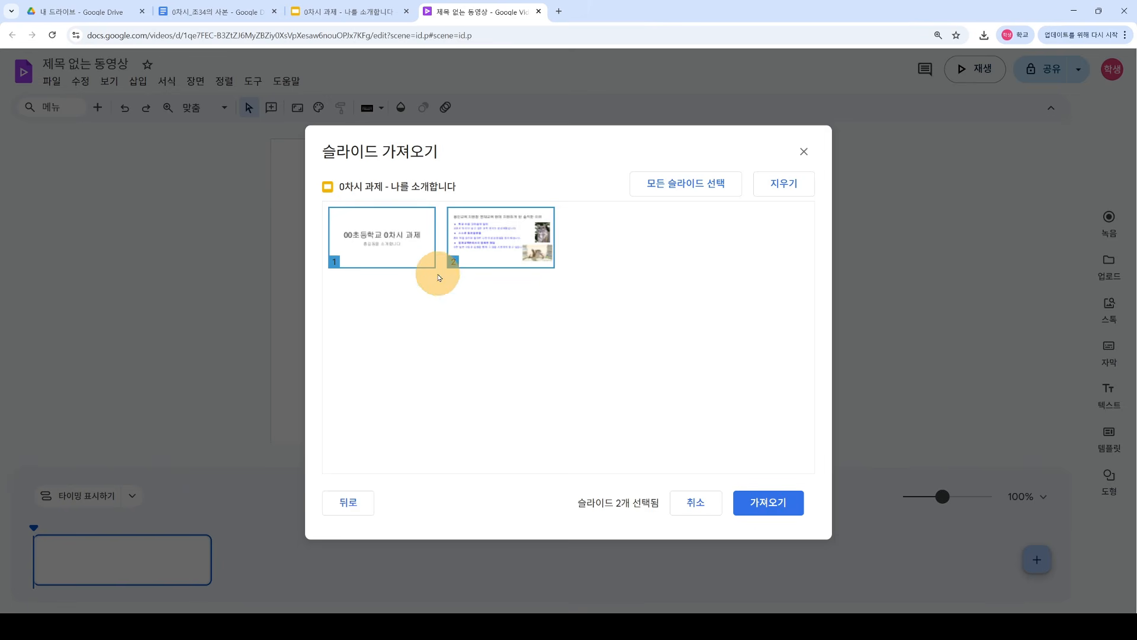
# Step: Import both slides with 가져오기, creating two 5-second scenes totalling 10 seconds
pyautogui.click(772, 508)
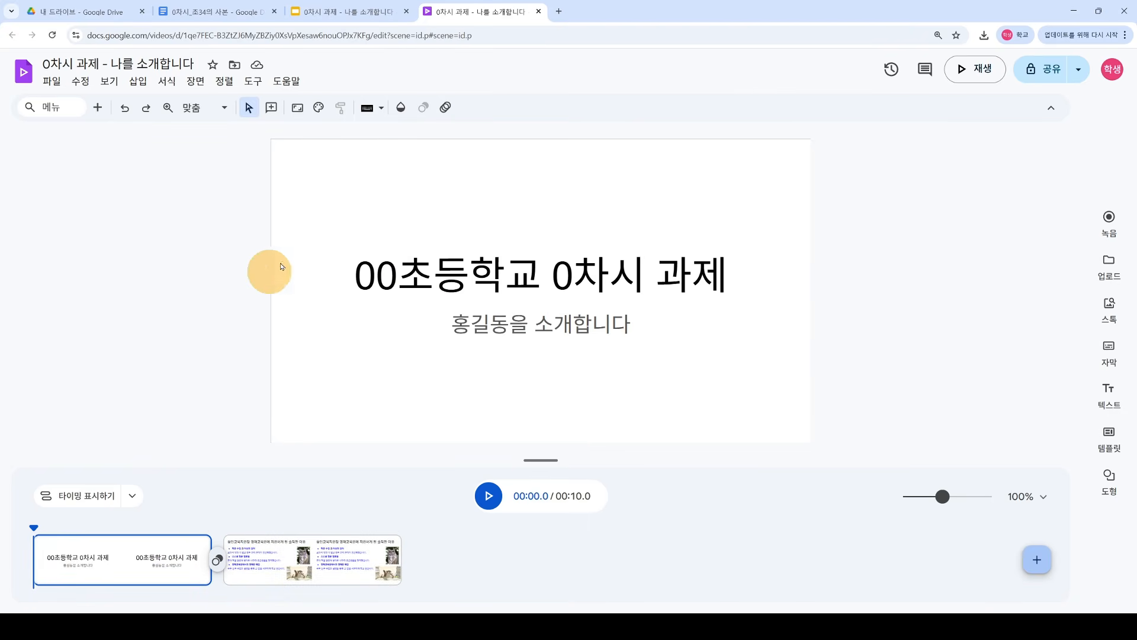
# Step: Launch a new Google Vids video from the Google apps grid in a new Chrome tab
pyautogui.click(559, 12)
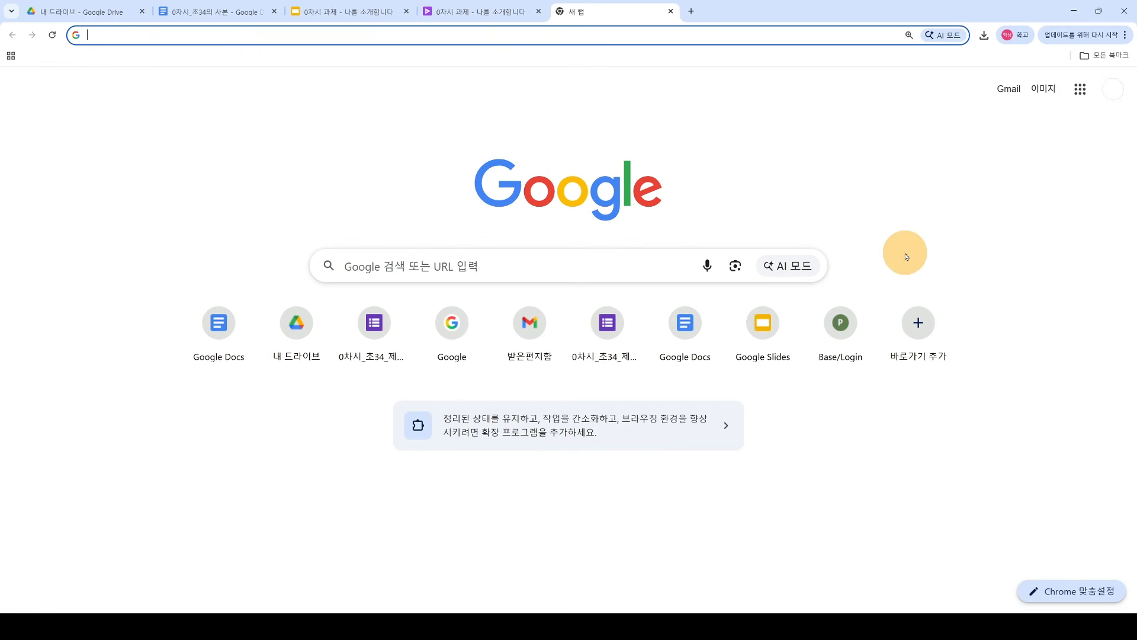
pyautogui.click(1079, 93)
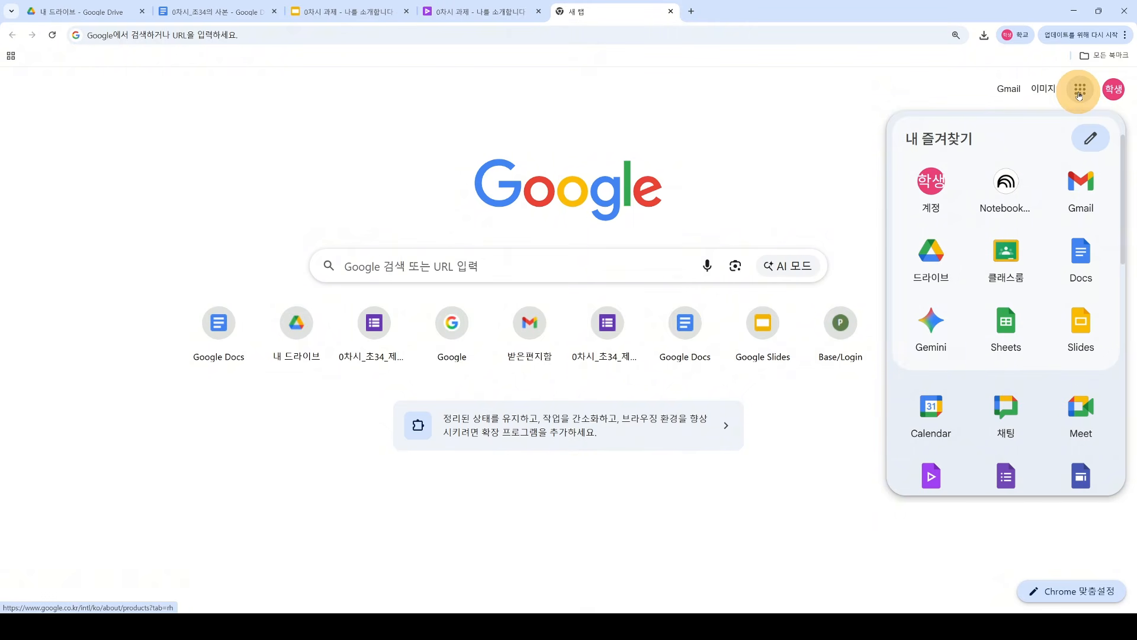
pyautogui.scroll(-3, 1018, 323)
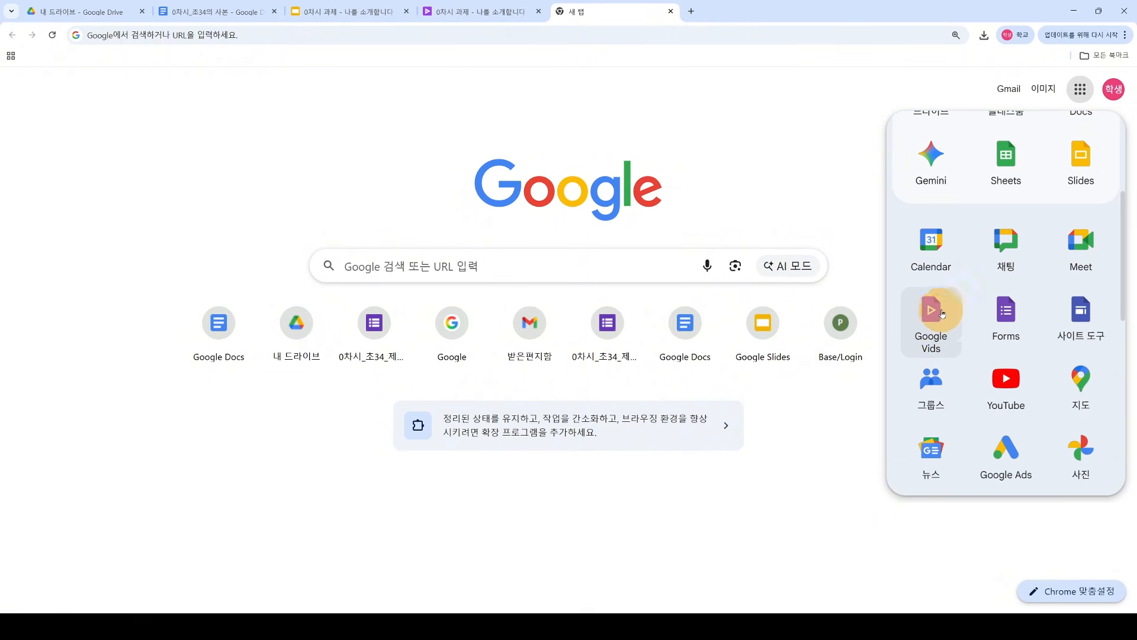
pyautogui.click(935, 314)
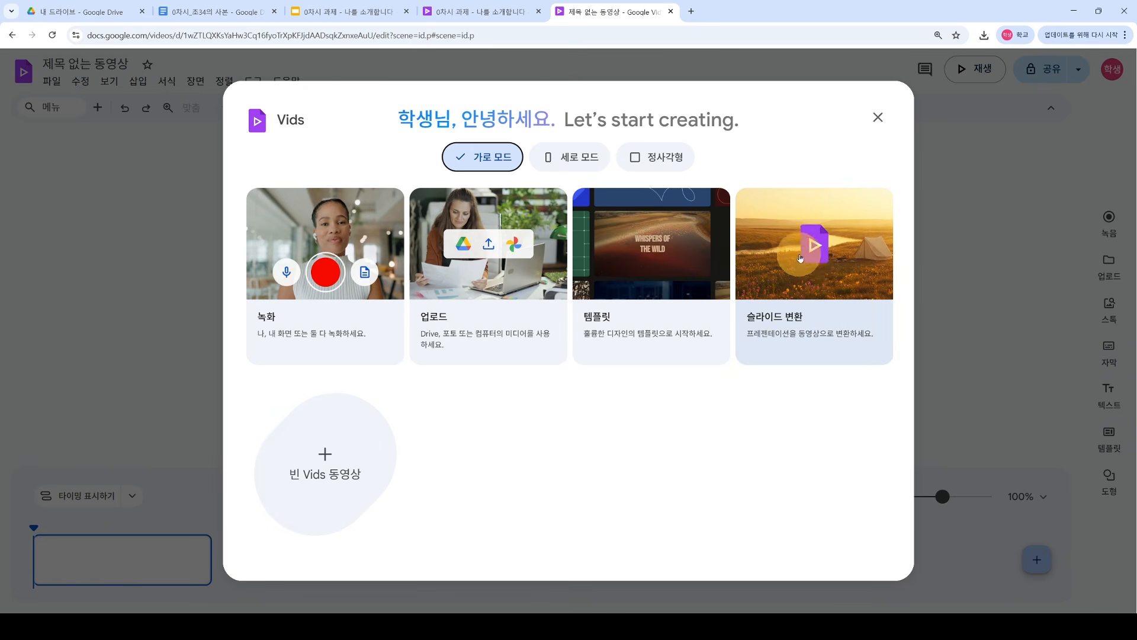
# Step: Pick the self-introduction deck under 슬라이드 변환, then close the duplicate untitled video tab
pyautogui.click(815, 274)
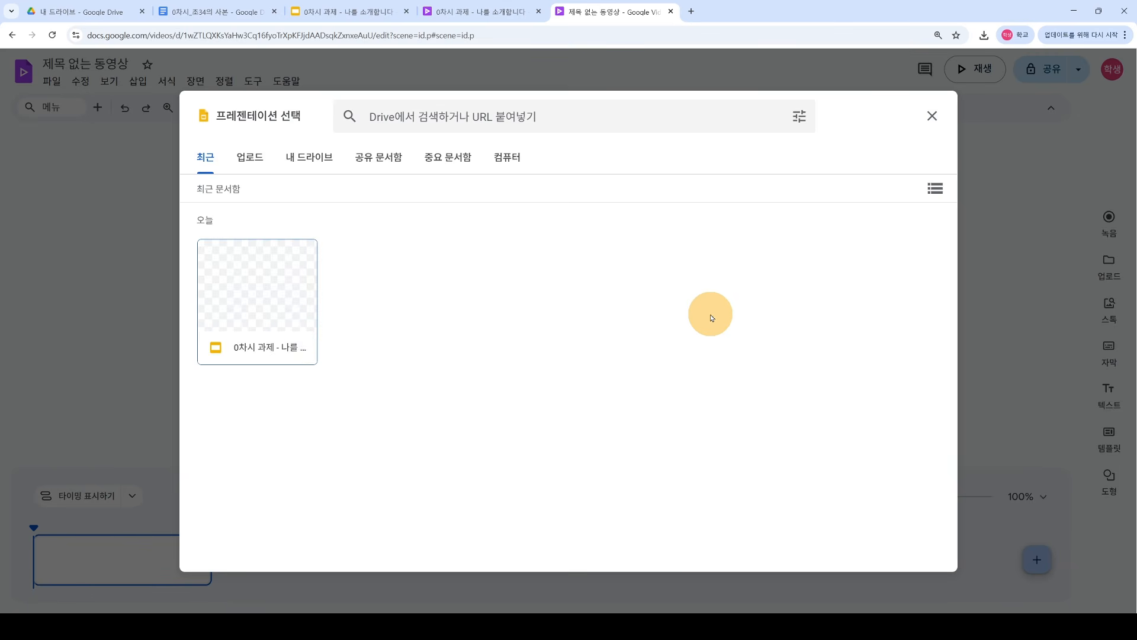
pyautogui.click(266, 292)
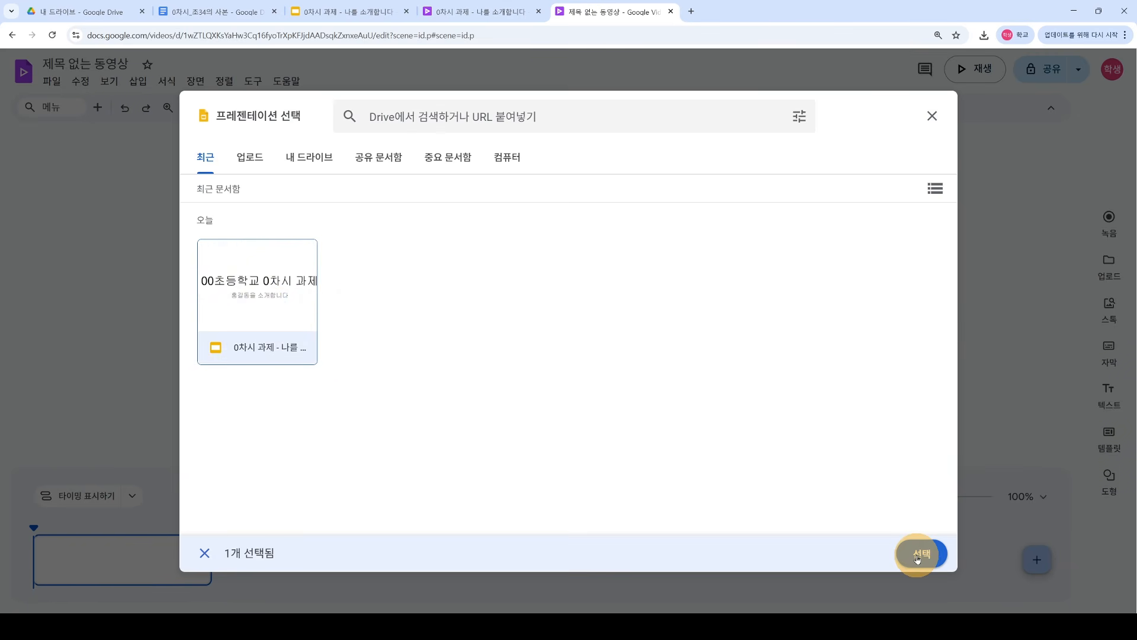
pyautogui.click(917, 552)
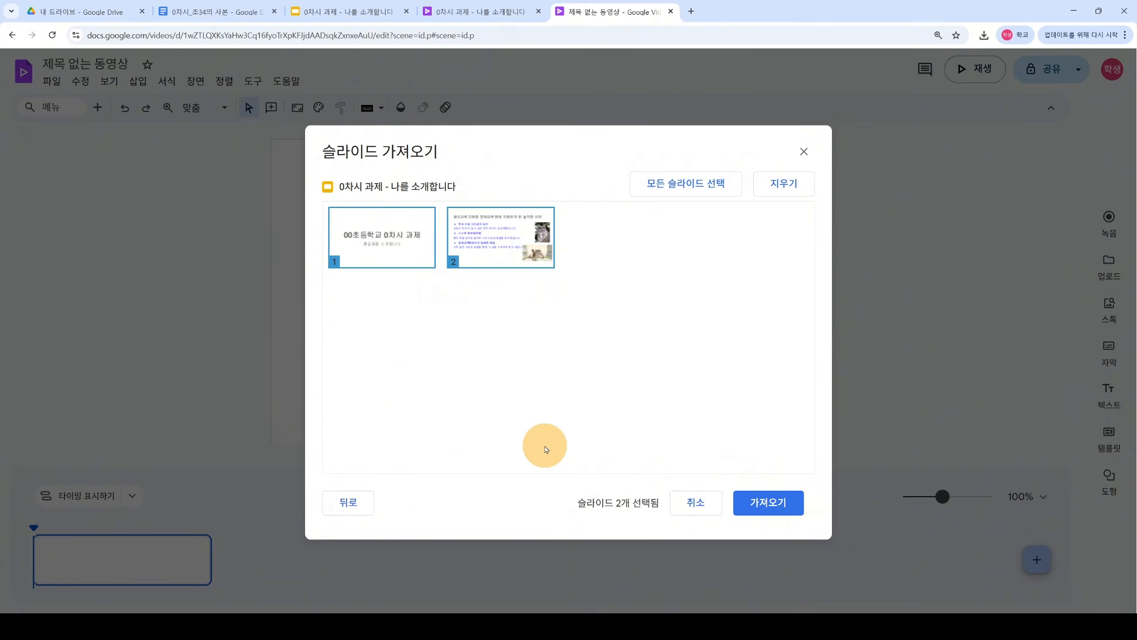
pyautogui.click(670, 14)
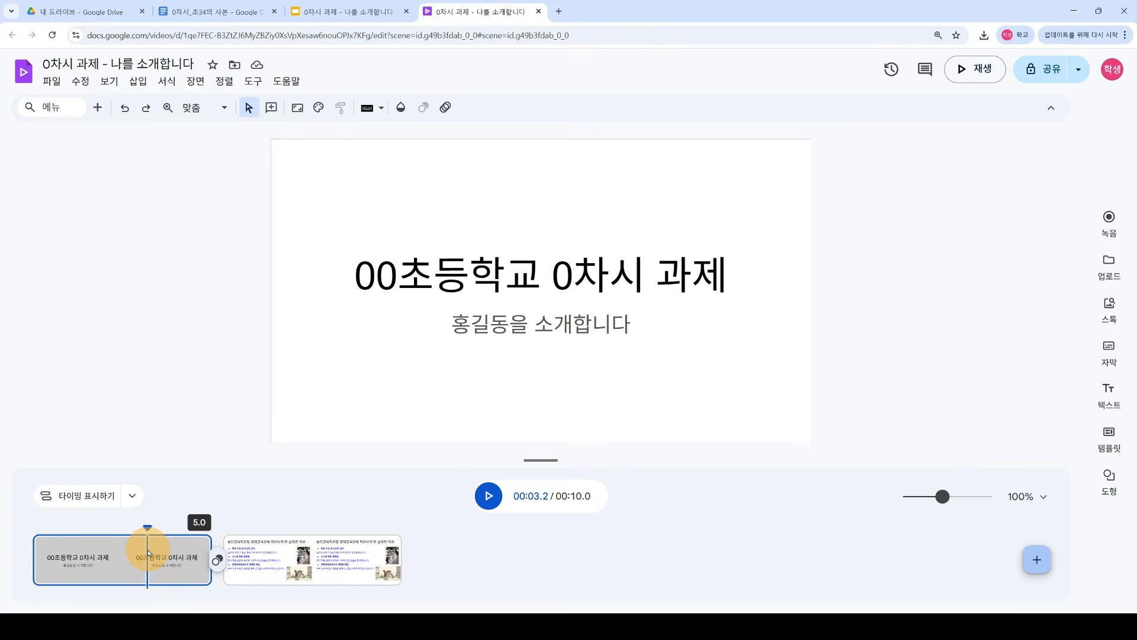
pyautogui.click(304, 555)
pyautogui.click(143, 544)
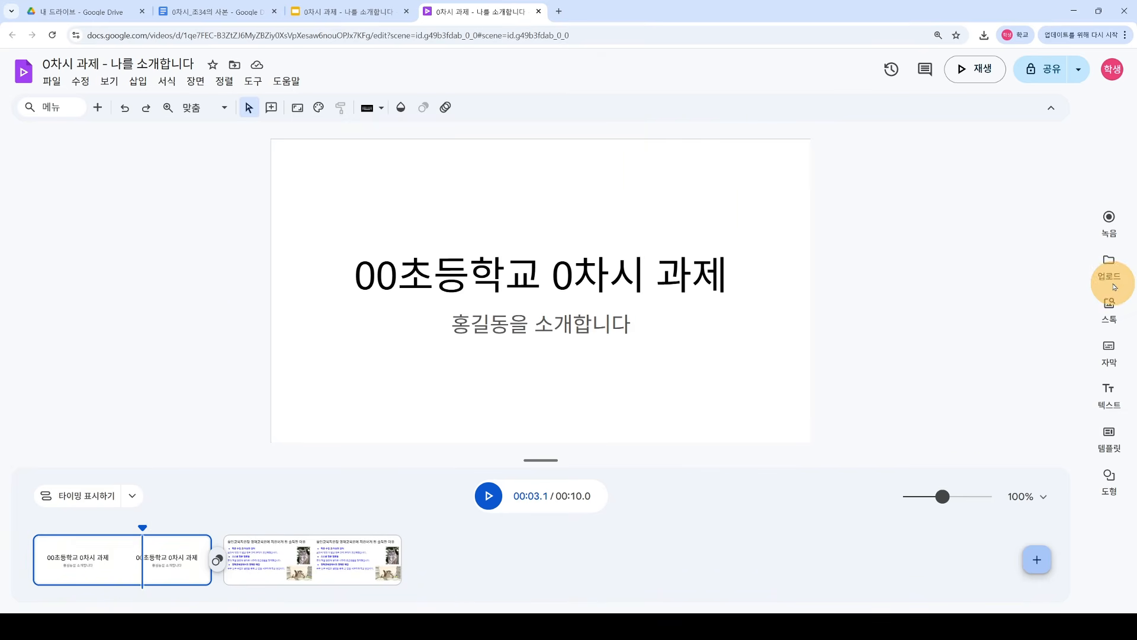
pyautogui.click(1109, 220)
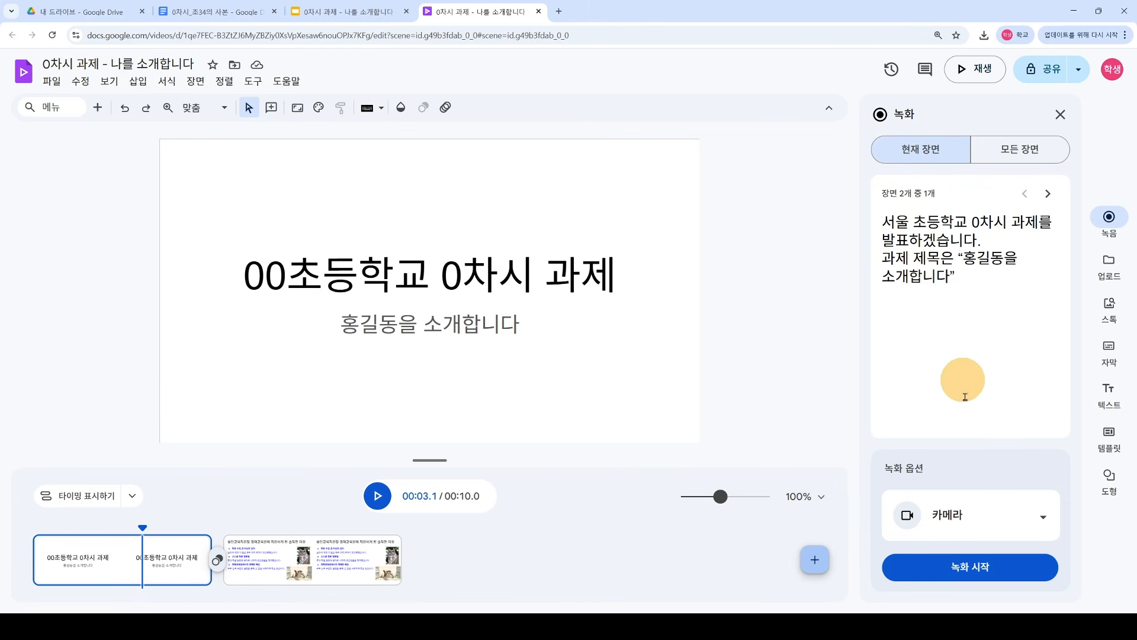
pyautogui.click(1020, 148)
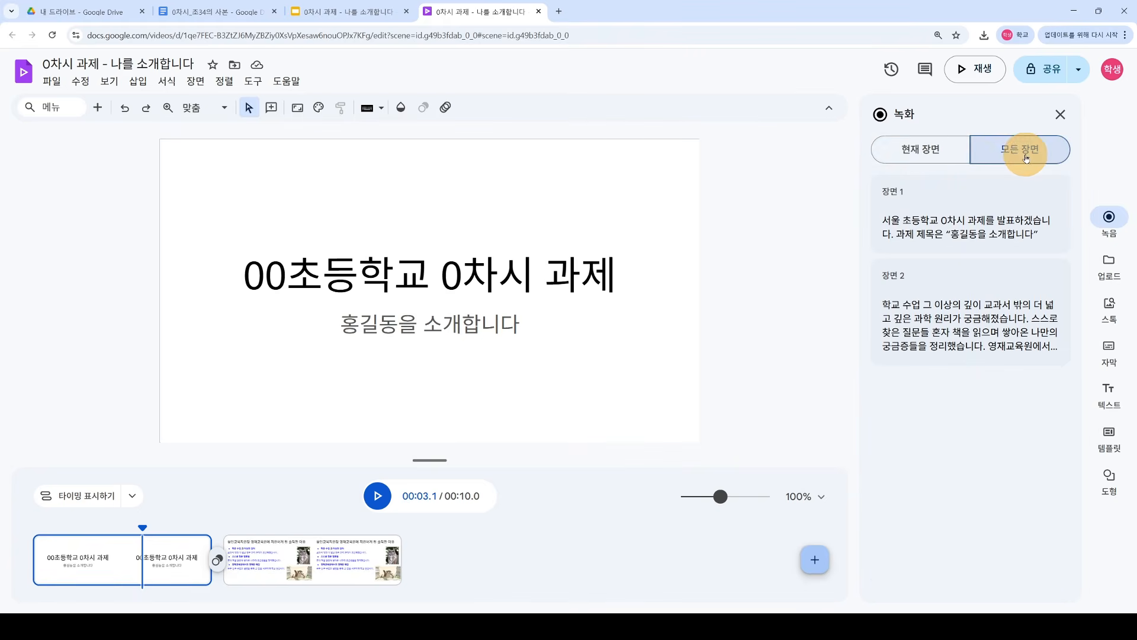
pyautogui.click(918, 149)
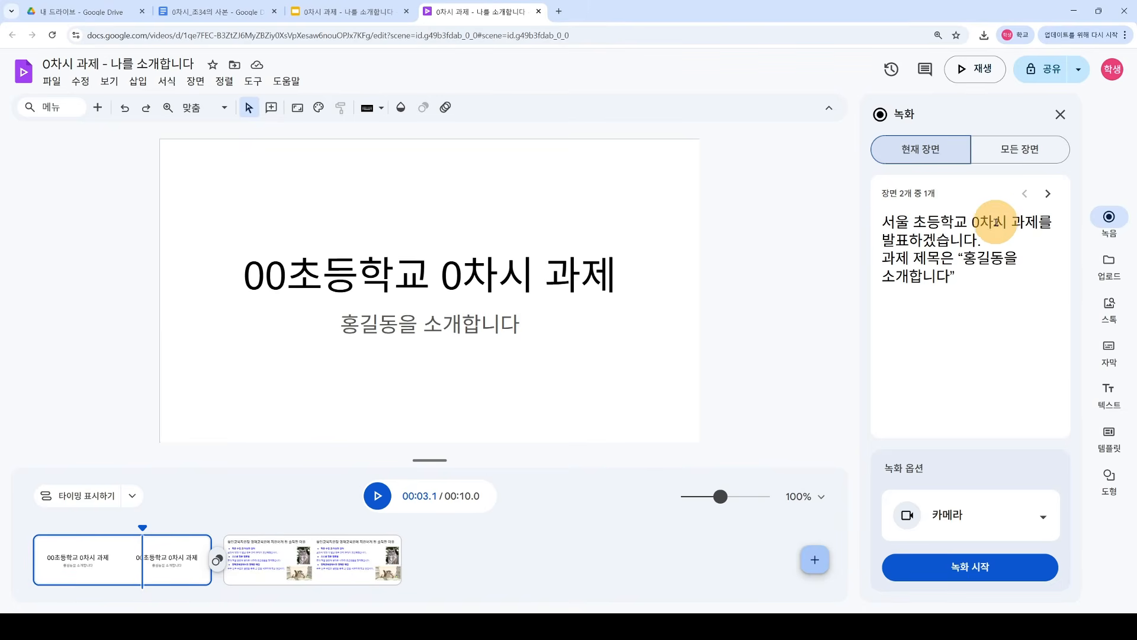
pyautogui.moveTo(884, 223)
pyautogui.mouseDown()
pyautogui.moveTo(955, 273)
pyautogui.moveTo(883, 220)
pyautogui.mouseUp()
pyautogui.click(954, 282)
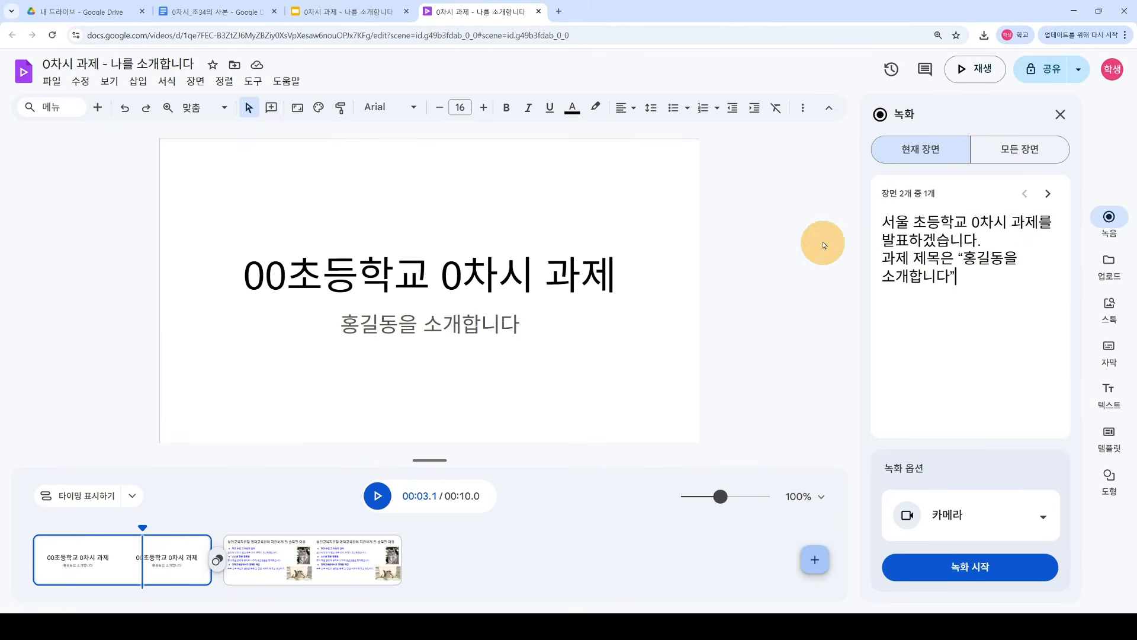
pyautogui.click(356, 23)
pyautogui.click(89, 186)
pyautogui.moveTo(356, 468); pyautogui.dragTo(173, 443)
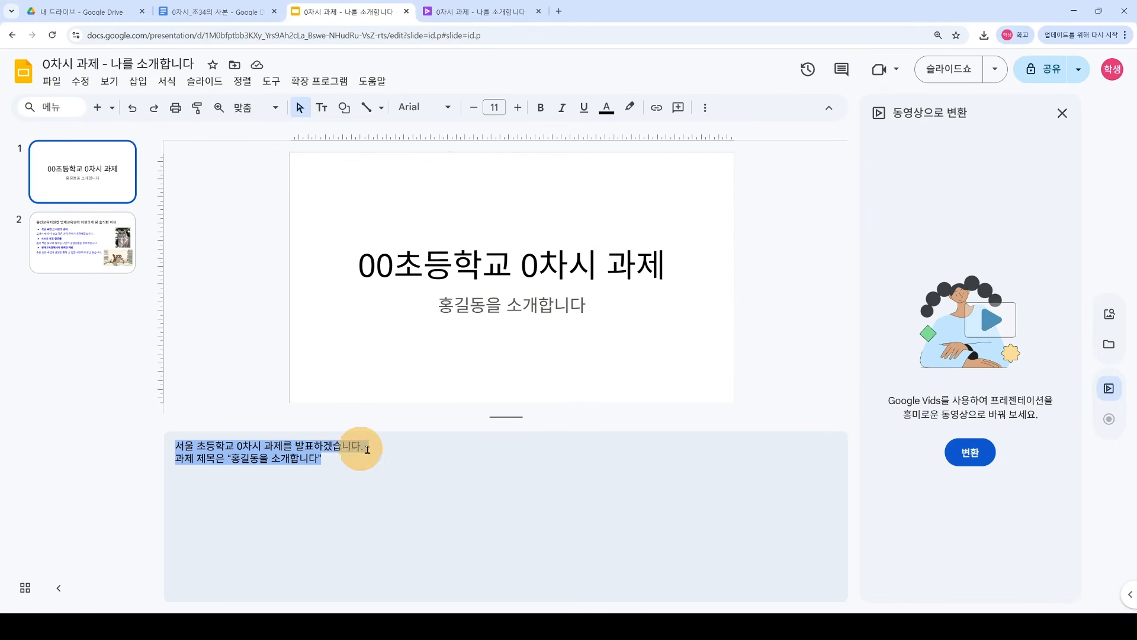
pyautogui.click(497, 13)
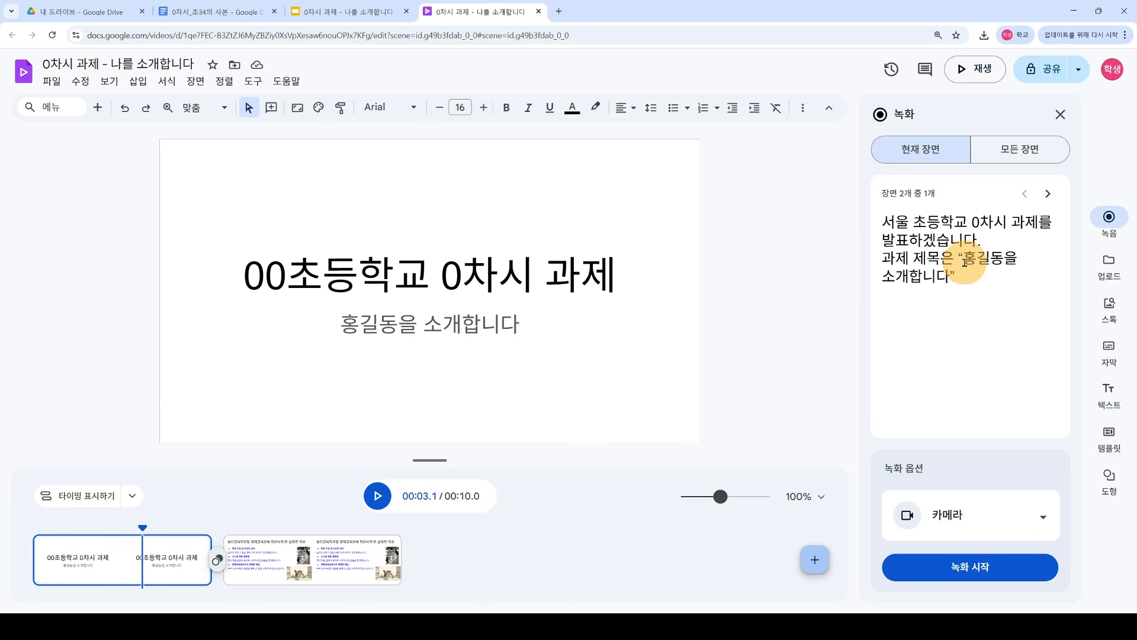
pyautogui.moveTo(963, 281); pyautogui.dragTo(888, 221)
pyautogui.click(969, 281)
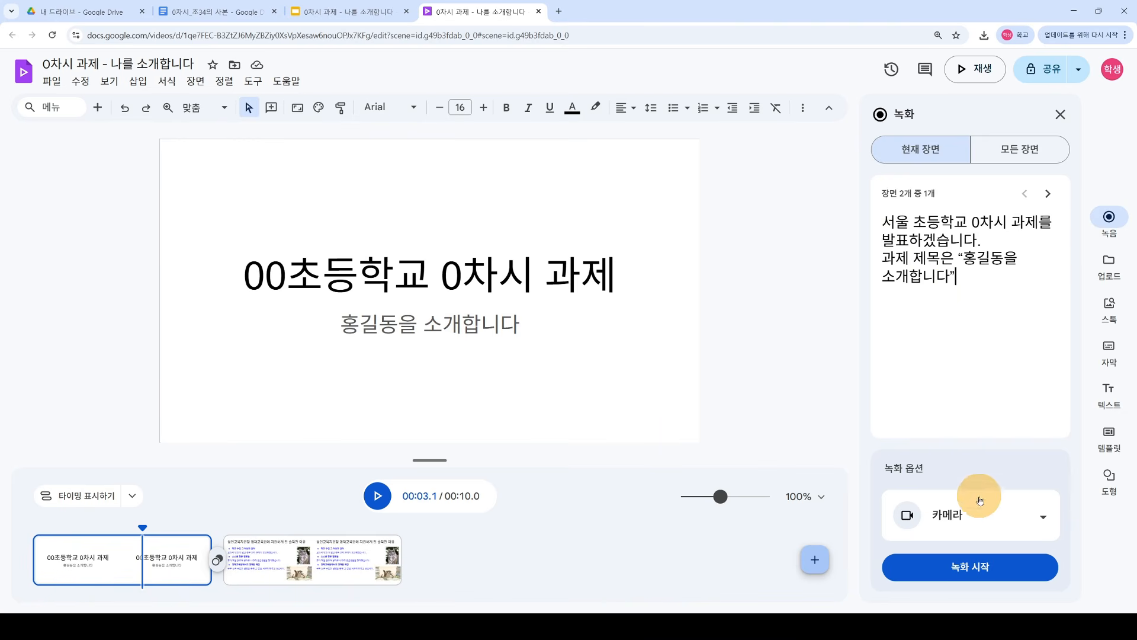
pyautogui.click(1040, 515)
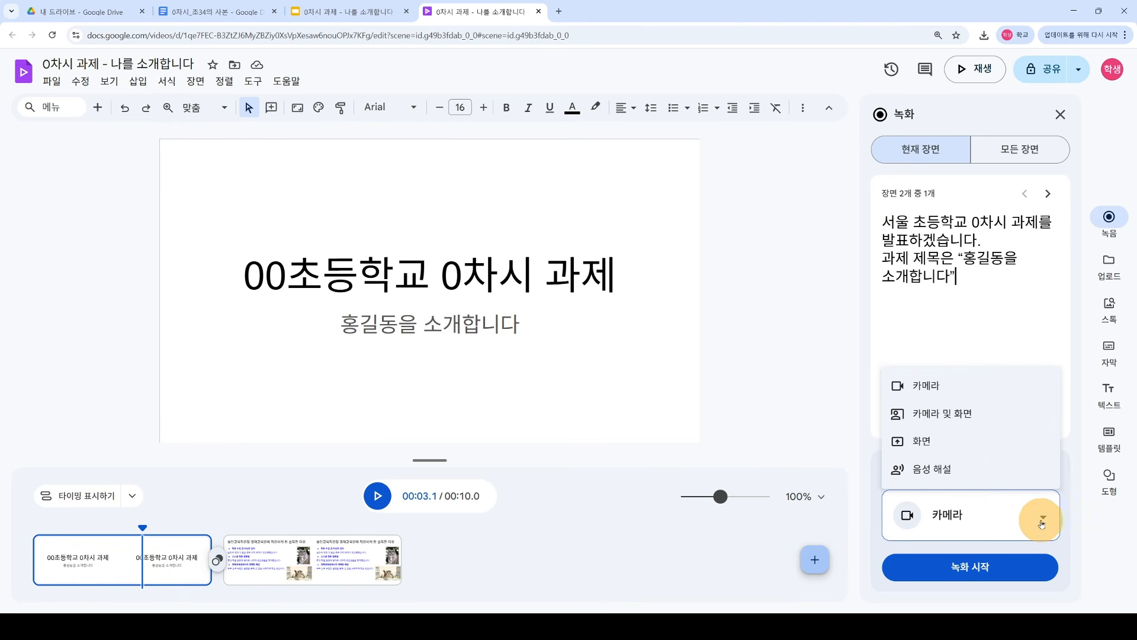
pyautogui.click(964, 390)
# Step: Open scene 1's recorder, allow microphone and camera access, and set the teleprompter to 수동 스크롤
pyautogui.click(975, 573)
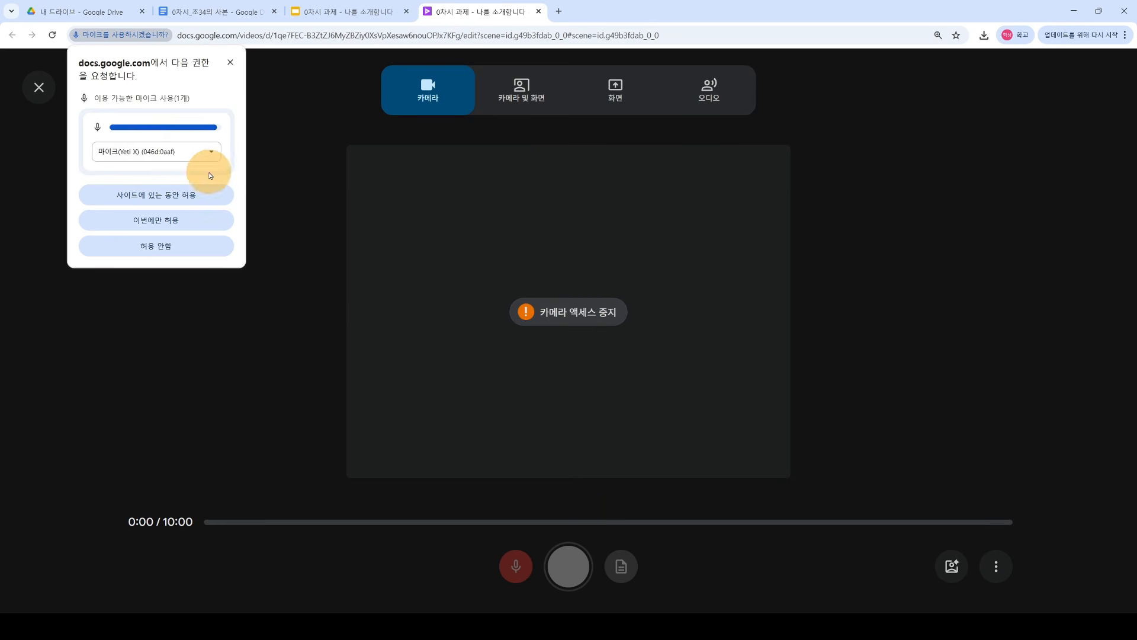
pyautogui.click(180, 200)
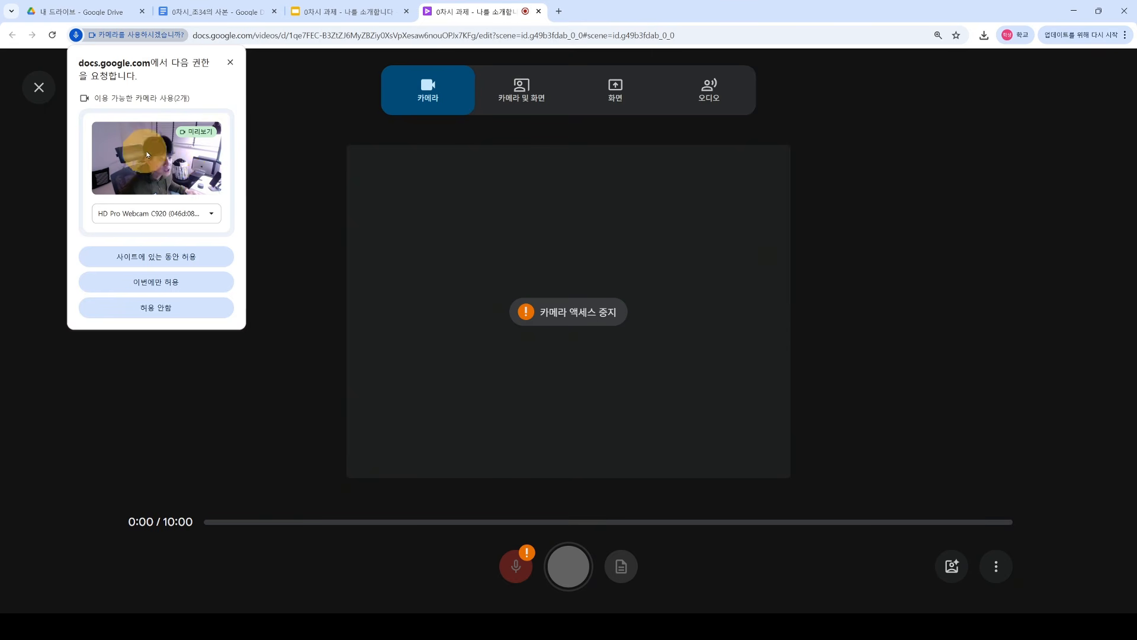
pyautogui.click(175, 256)
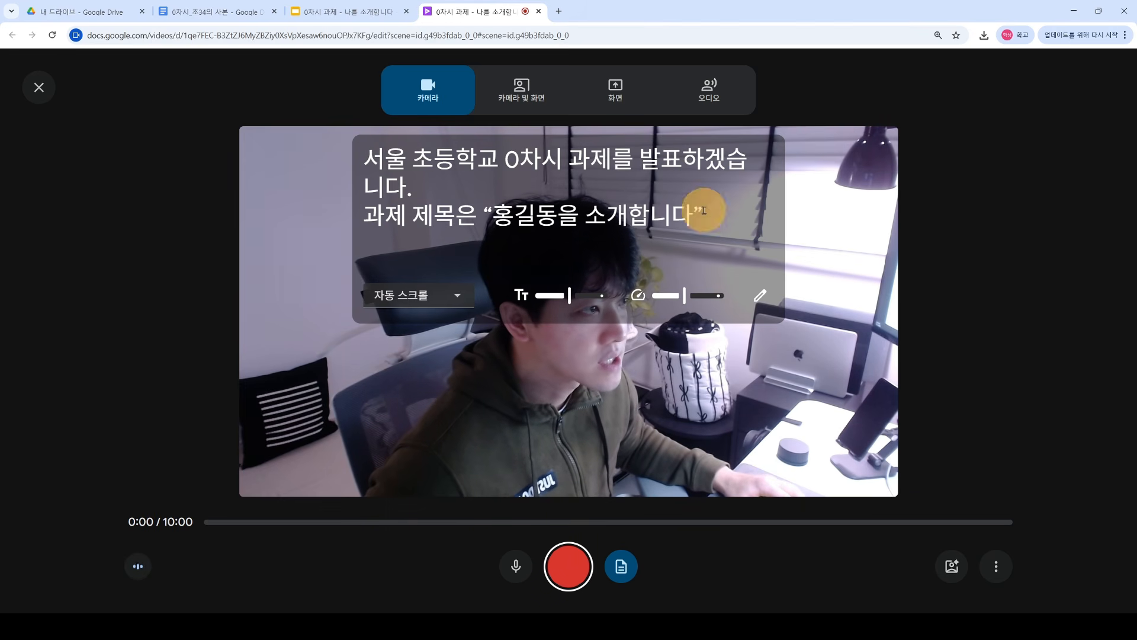
pyautogui.moveTo(368, 148); pyautogui.dragTo(693, 219)
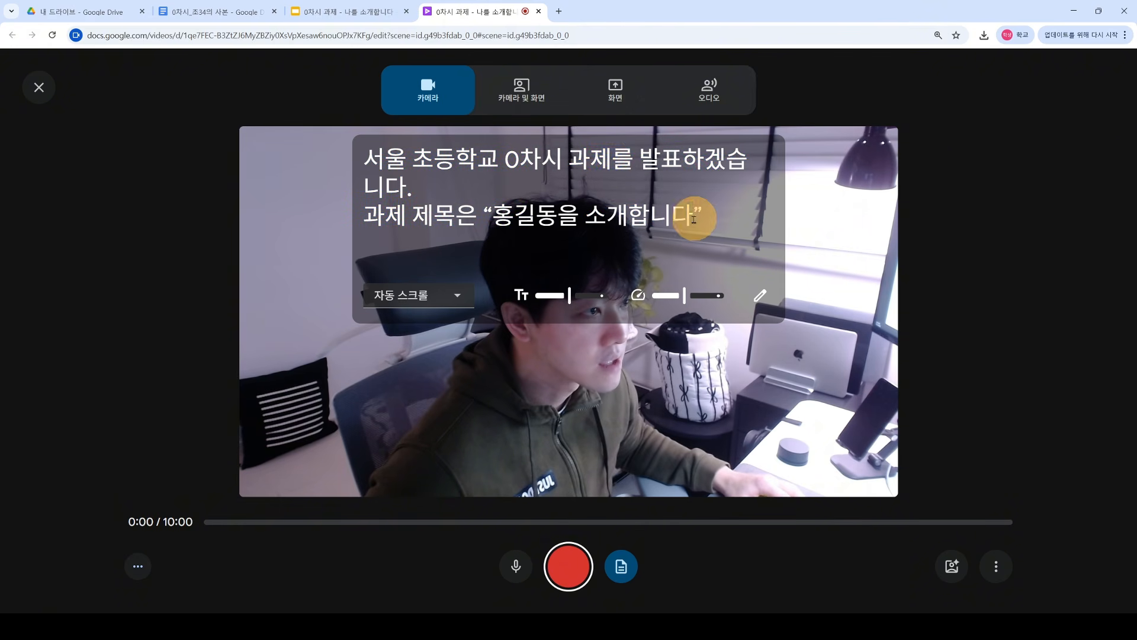
pyautogui.click(457, 299)
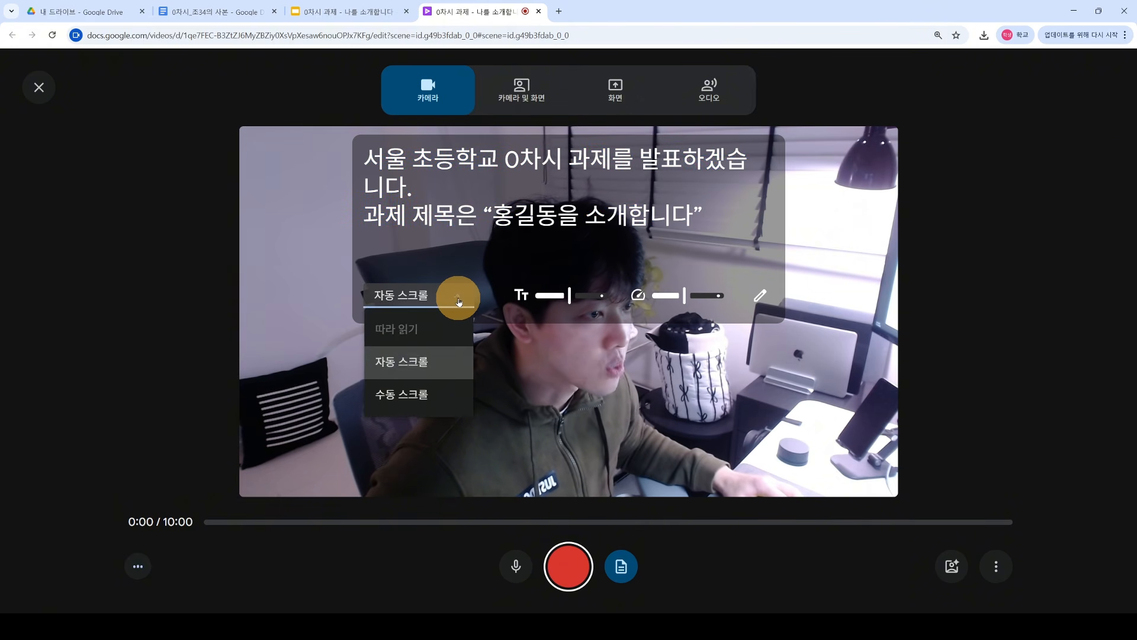
pyautogui.click(431, 394)
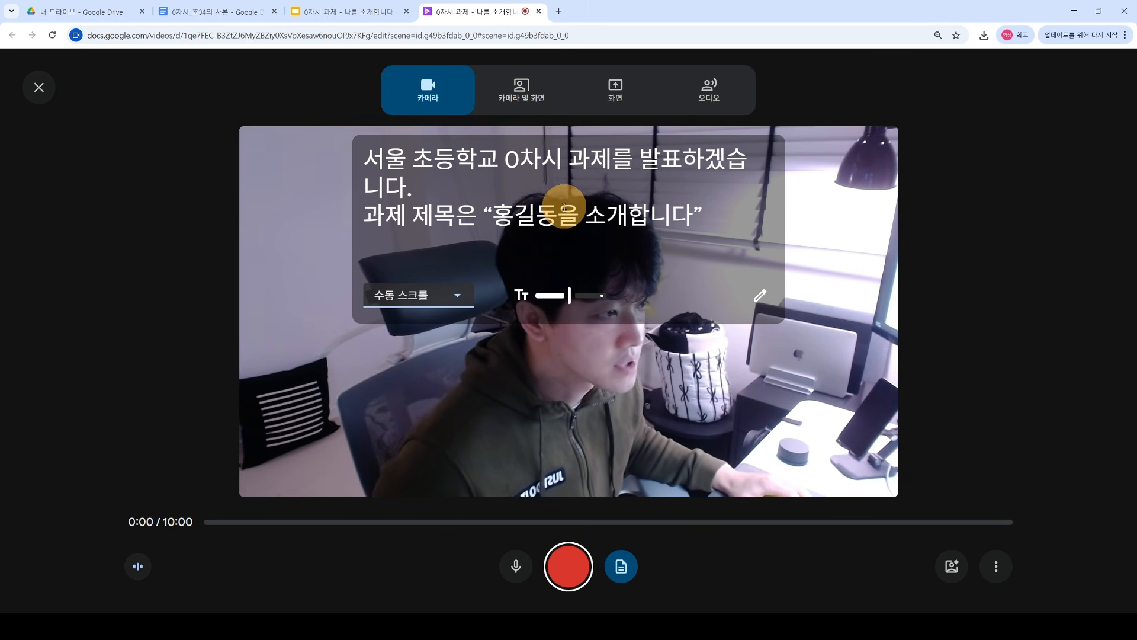
# Step: Record an 8-second webcam take of the title script and insert it into the scene
pyautogui.click(567, 573)
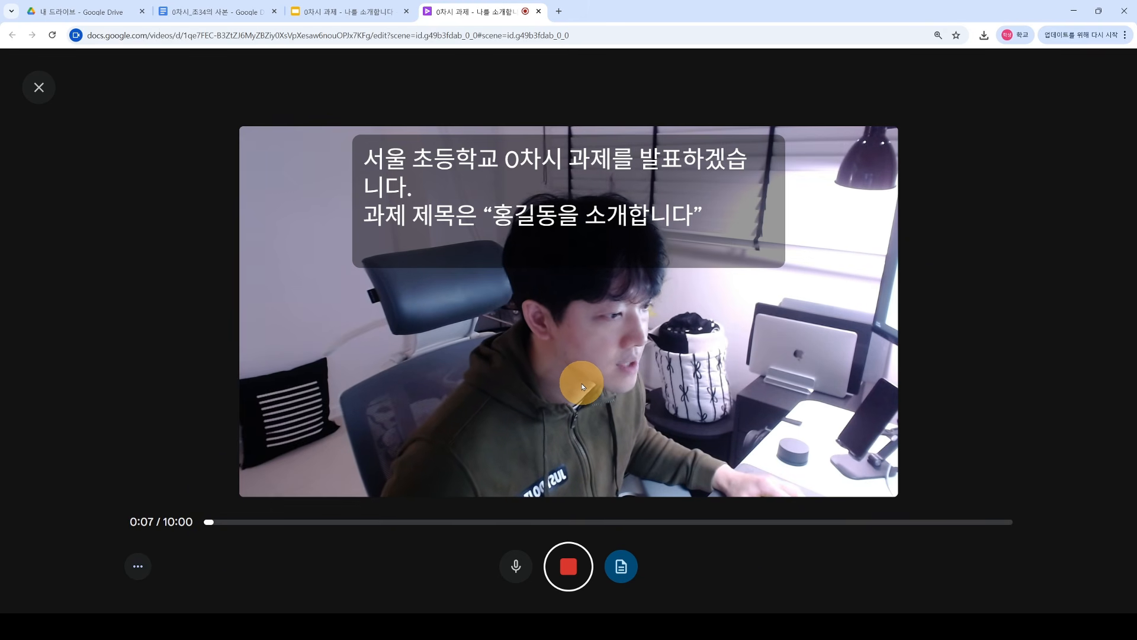
pyautogui.click(568, 565)
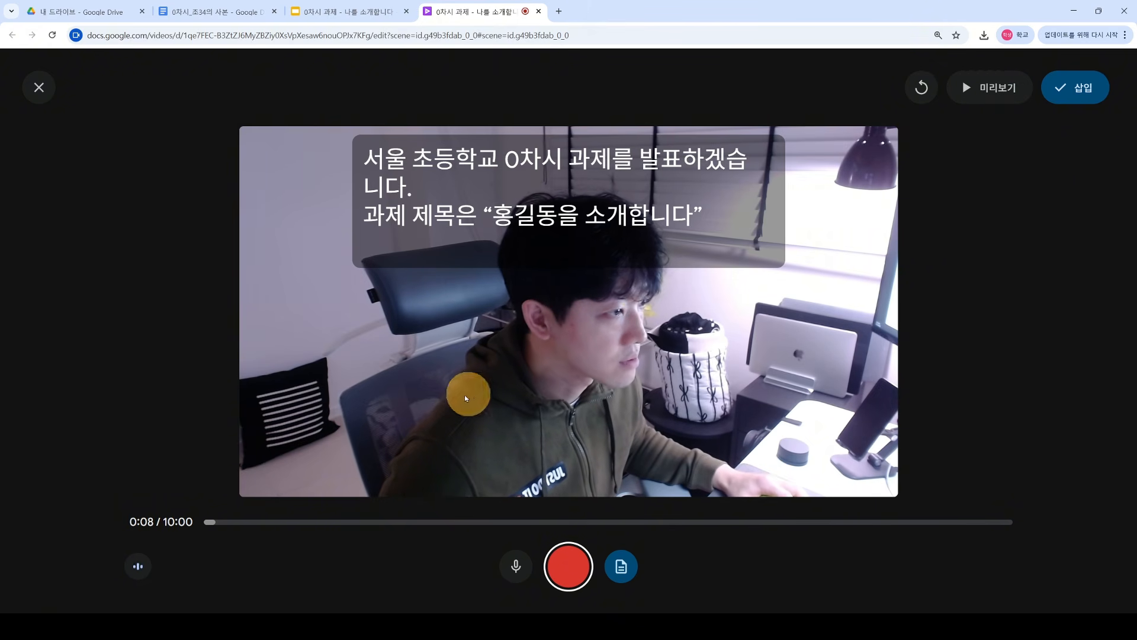
pyautogui.click(1075, 93)
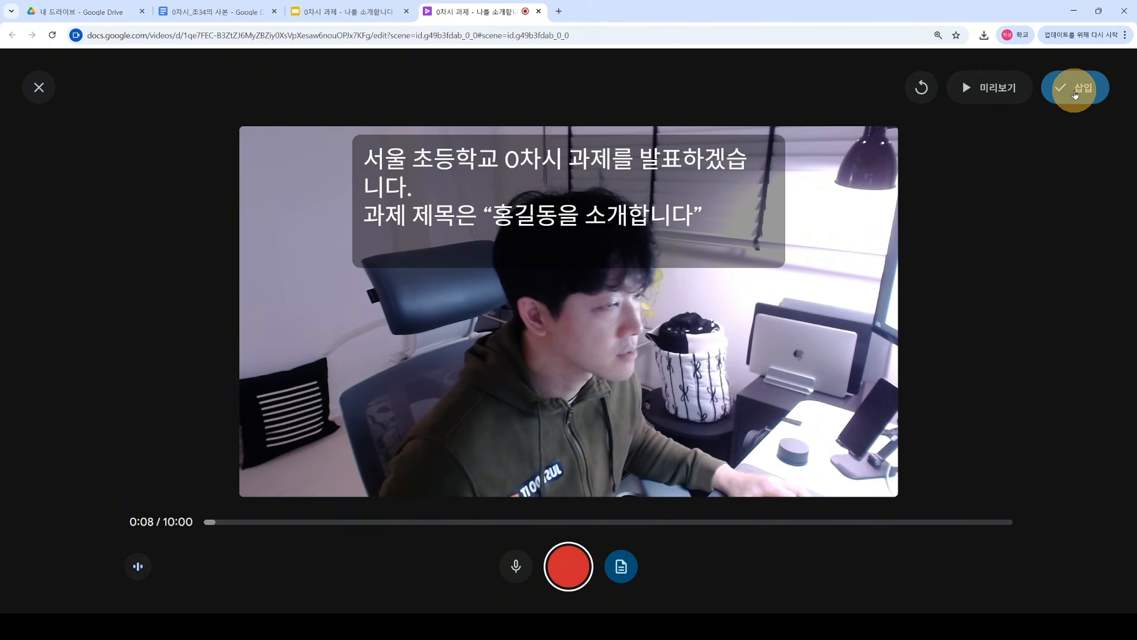
# Step: Shrink the inserted webcam clip into the title slide's lower-right corner
pyautogui.moveTo(453, 312); pyautogui.dragTo(575, 381)
pyautogui.moveTo(430, 294); pyautogui.dragTo(535, 354)
pyautogui.click(777, 377)
pyautogui.click(606, 402)
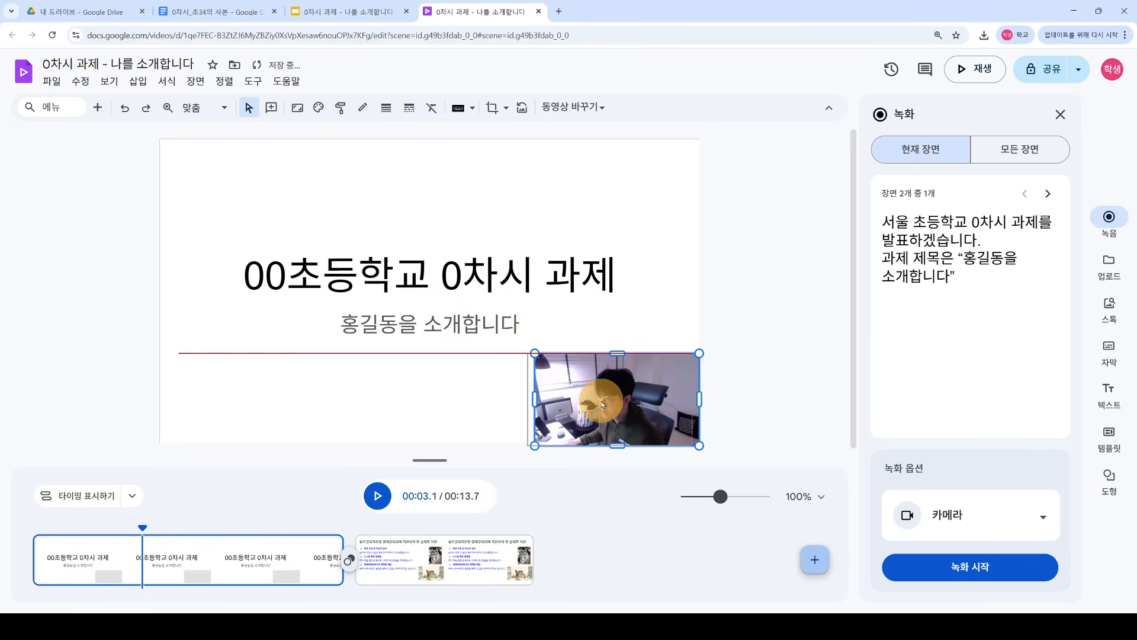
pyautogui.moveTo(607, 403); pyautogui.dragTo(624, 401)
pyautogui.click(776, 382)
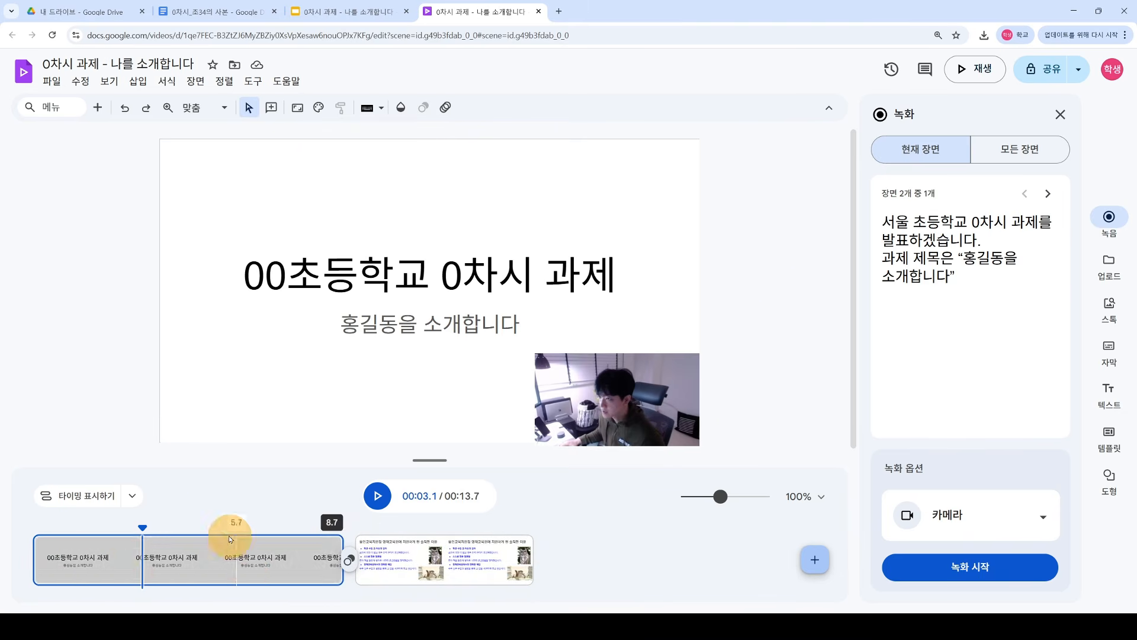
# Step: Show the timing tracks and play back the 13.7-second video
pyautogui.click(99, 500)
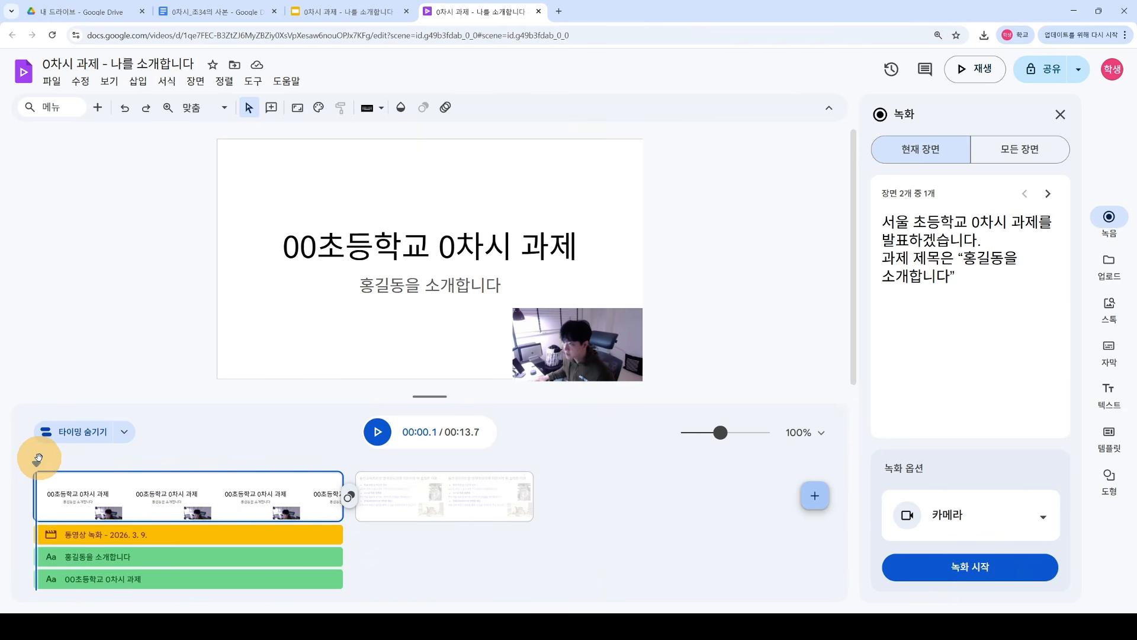
pyautogui.click(376, 434)
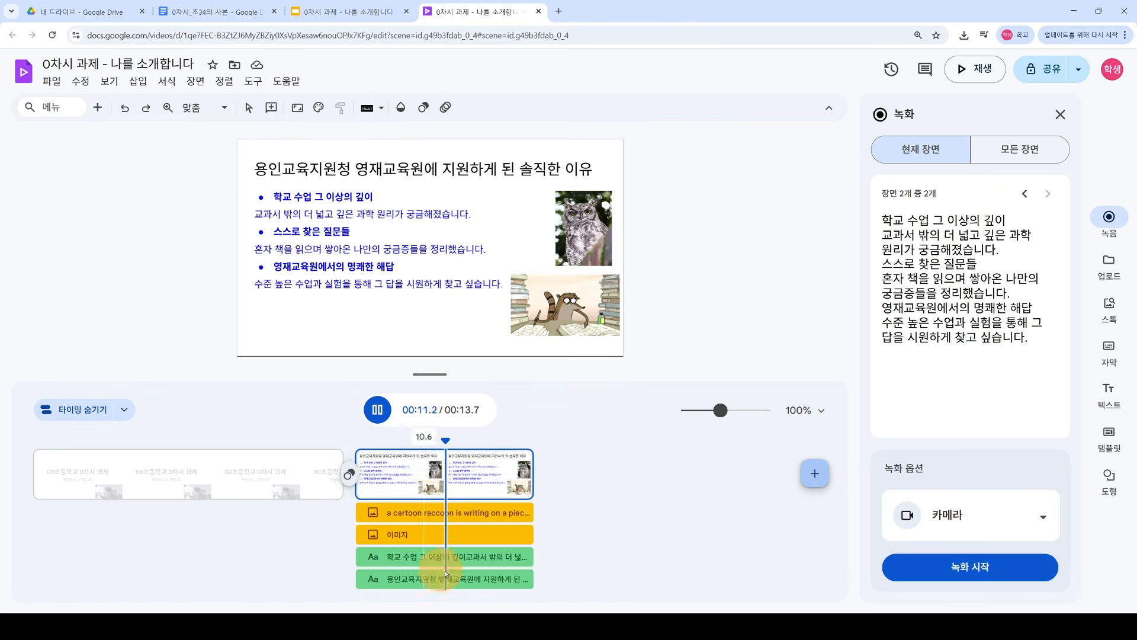
pyautogui.click(377, 409)
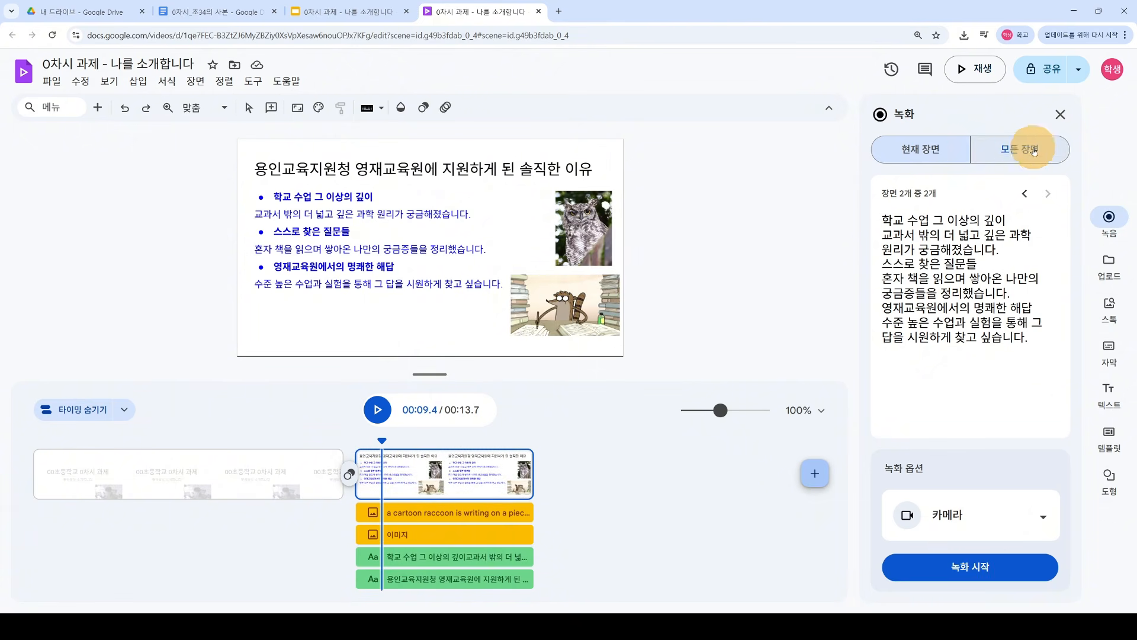
# Step: Open scene 2's recorder with manual teleprompter scrolling and smaller script text
pyautogui.click(970, 568)
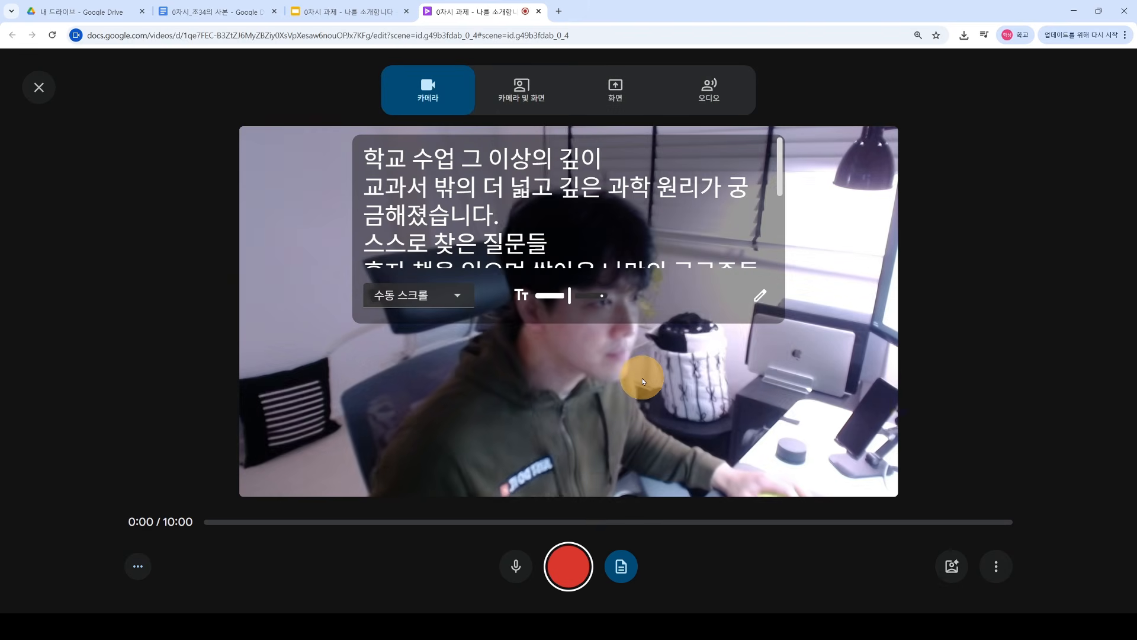
pyautogui.click(467, 304)
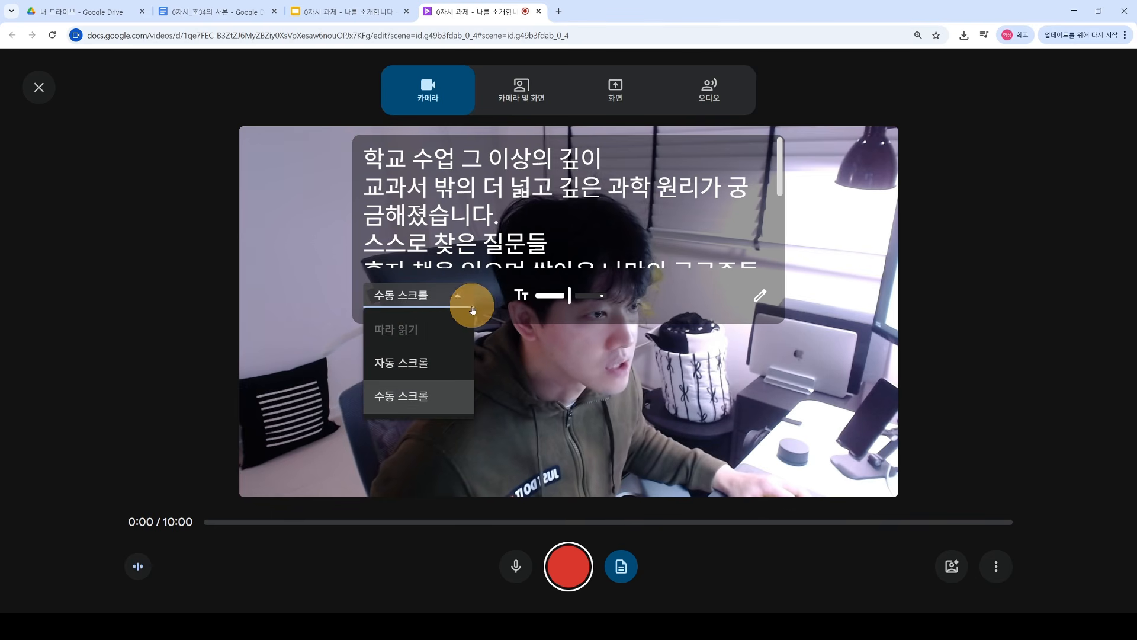
pyautogui.scroll(-5, 768, 243)
pyautogui.moveTo(780, 236); pyautogui.dragTo(779, 144)
pyautogui.click(429, 361)
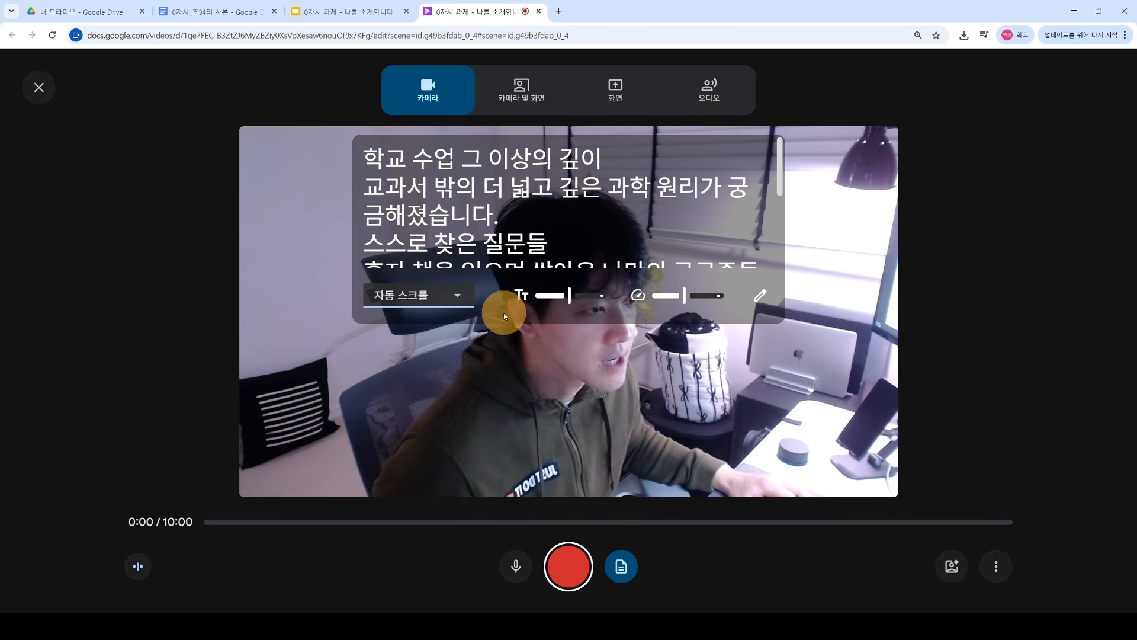
pyautogui.moveTo(781, 160)
pyautogui.mouseDown()
pyautogui.moveTo(786, 223)
pyautogui.moveTo(790, 178)
pyautogui.mouseUp()
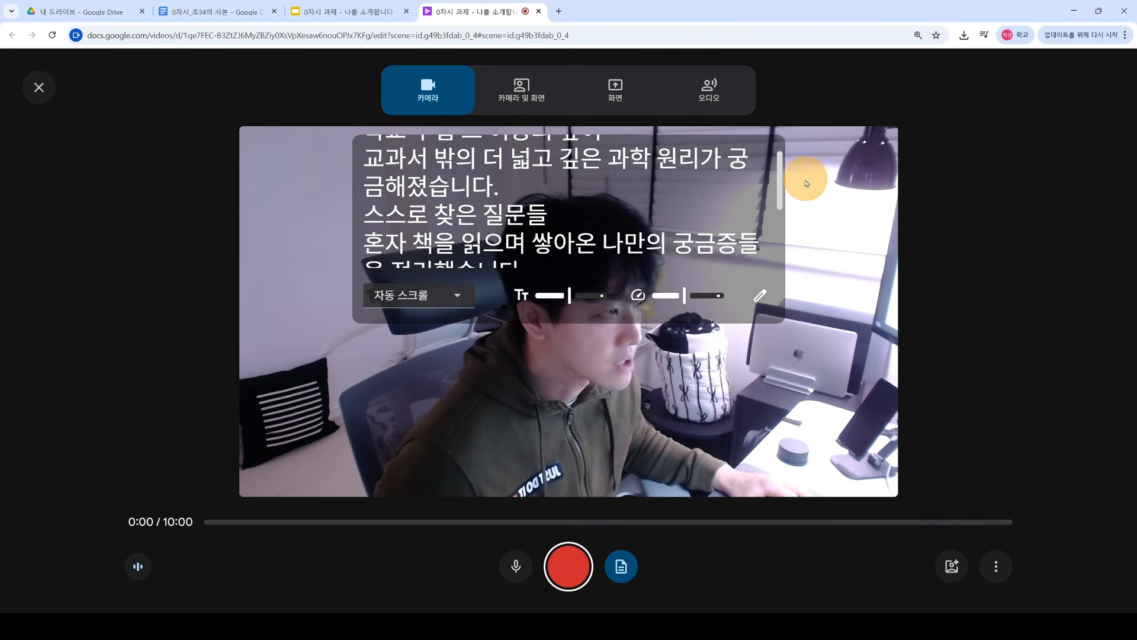
pyautogui.click(457, 295)
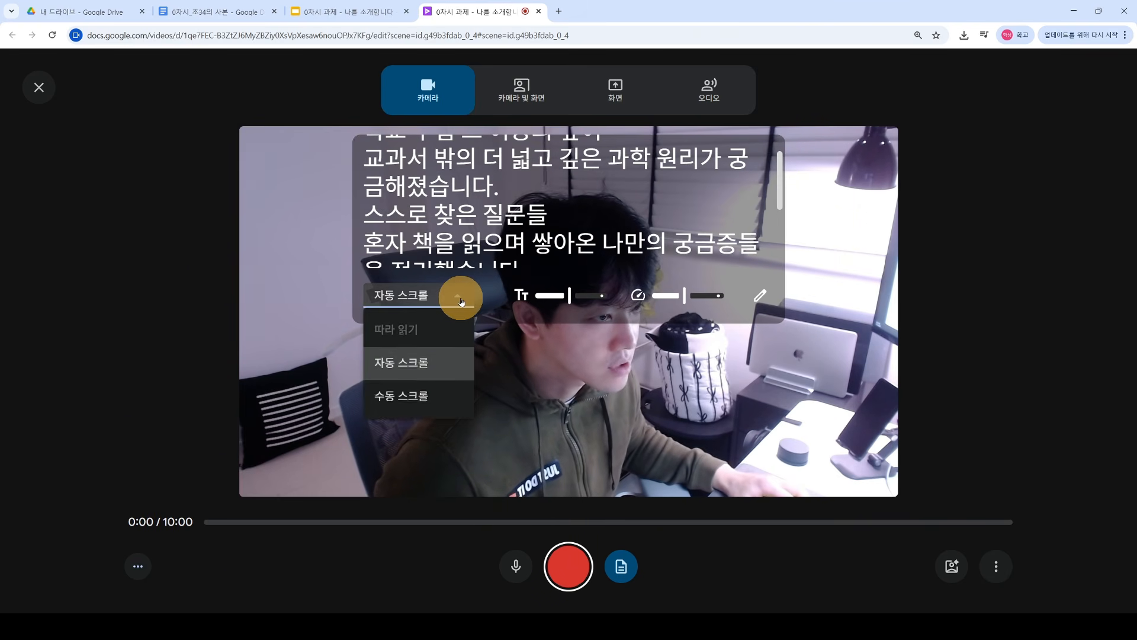
pyautogui.click(433, 396)
pyautogui.scroll(1, 782, 163)
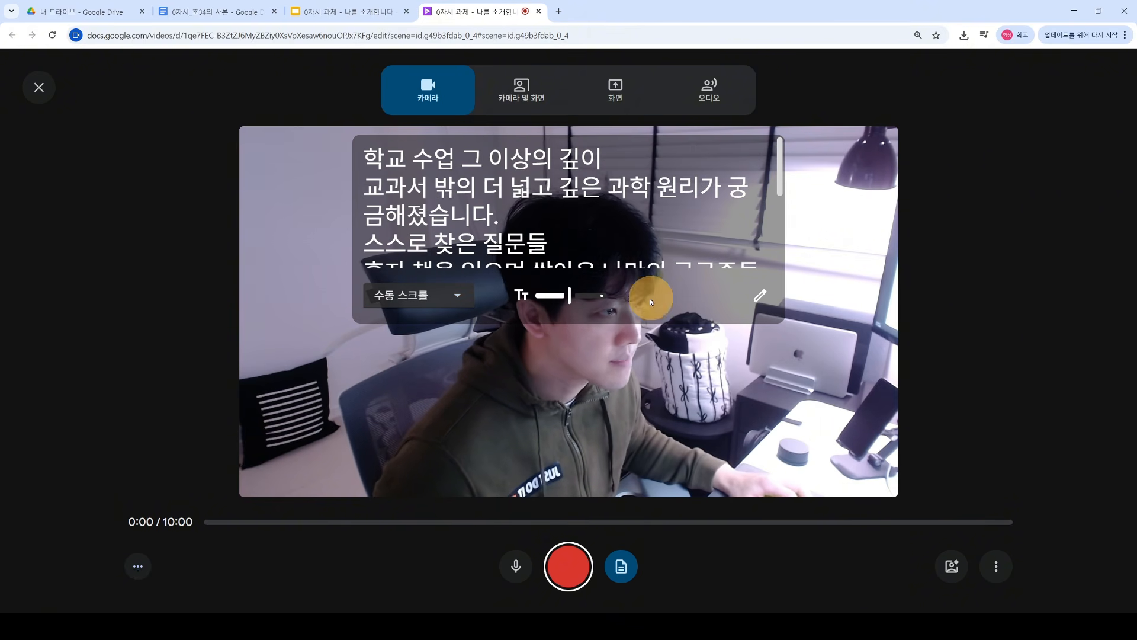
pyautogui.moveTo(568, 295); pyautogui.dragTo(545, 296)
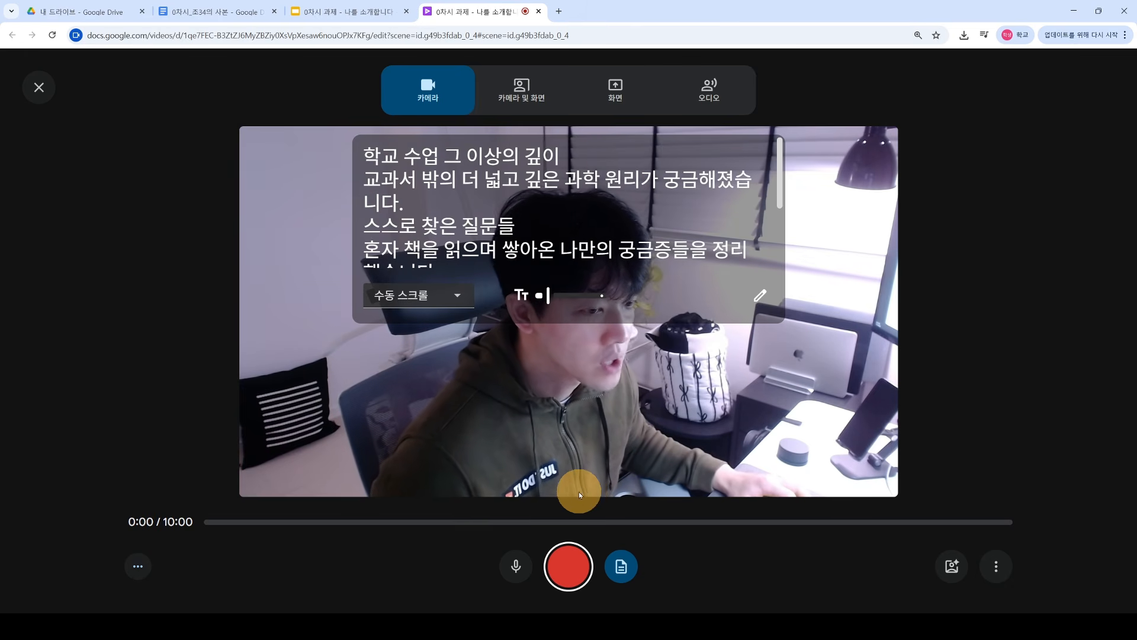
# Step: Record a 23-second webcam take reading the reasons scene's script
pyautogui.click(569, 569)
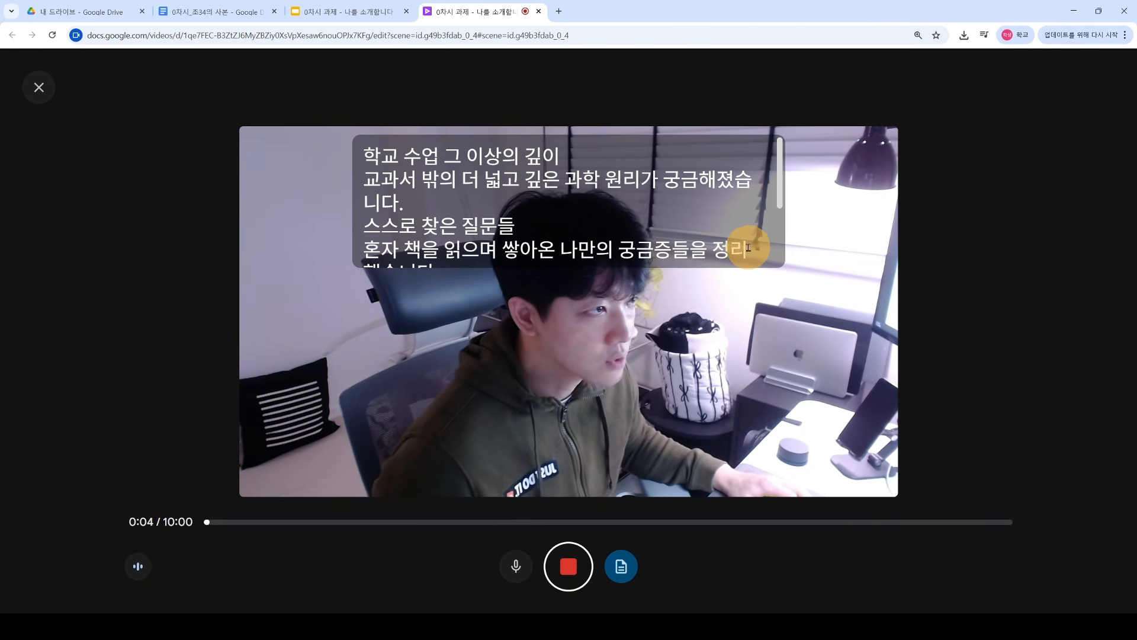
pyautogui.scroll(-1, 779, 185)
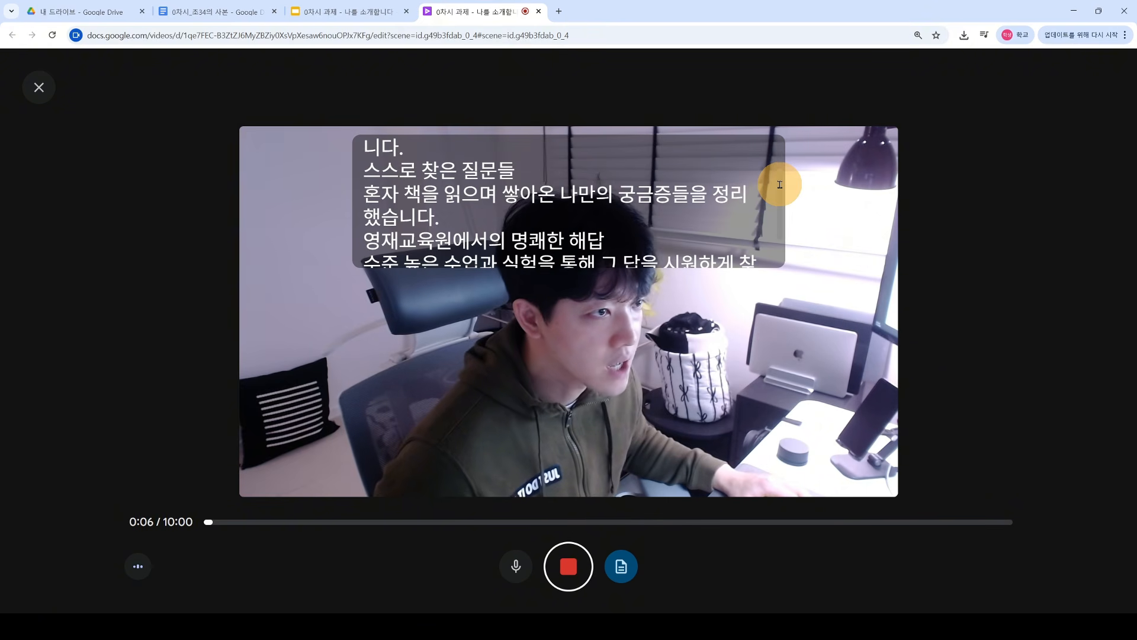
pyautogui.scroll(1, 779, 185)
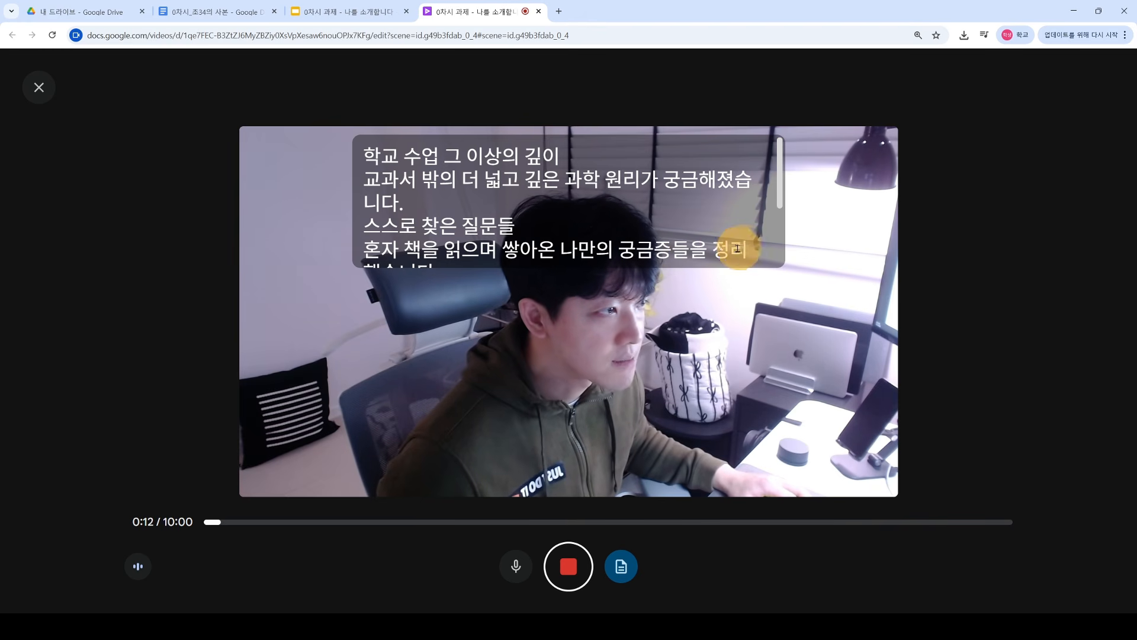
pyautogui.moveTo(780, 190); pyautogui.dragTo(774, 252)
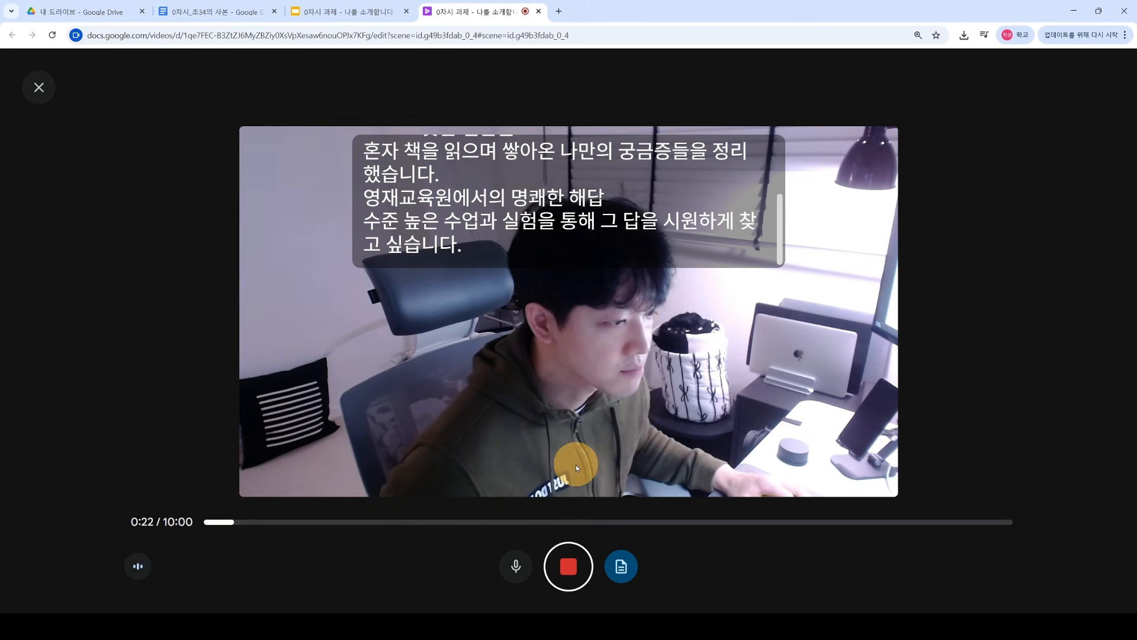
pyautogui.click(568, 564)
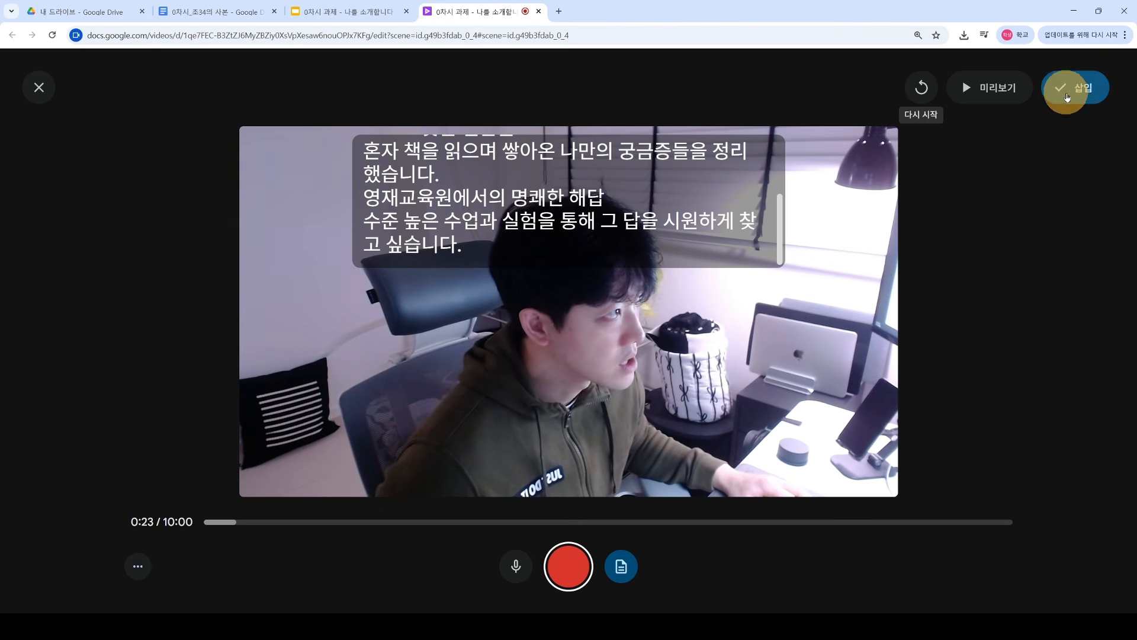
# Step: Insert the 23-second webcam take into scene 2 and play it back to check
pyautogui.click(1073, 87)
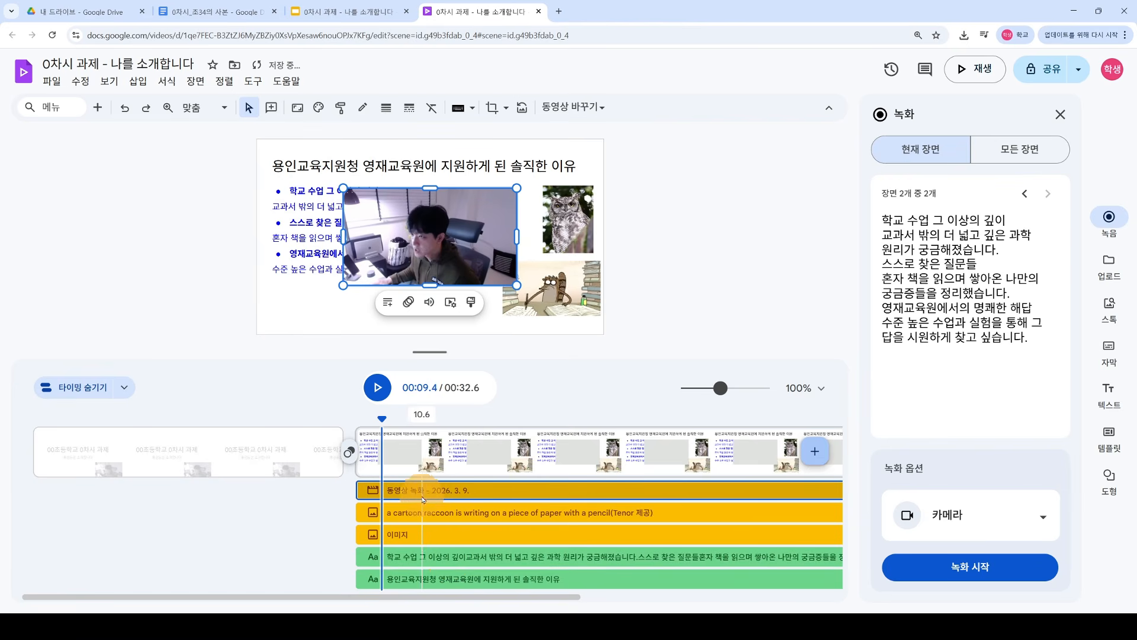
pyautogui.moveTo(491, 597); pyautogui.dragTo(719, 600)
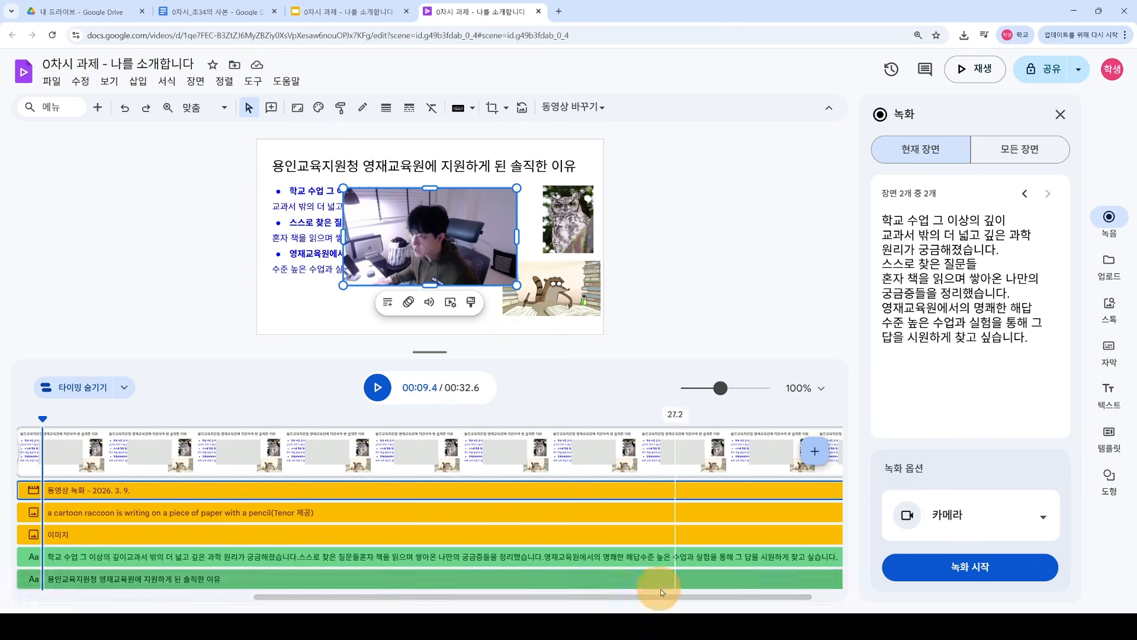
pyautogui.moveTo(617, 599); pyautogui.dragTo(462, 599)
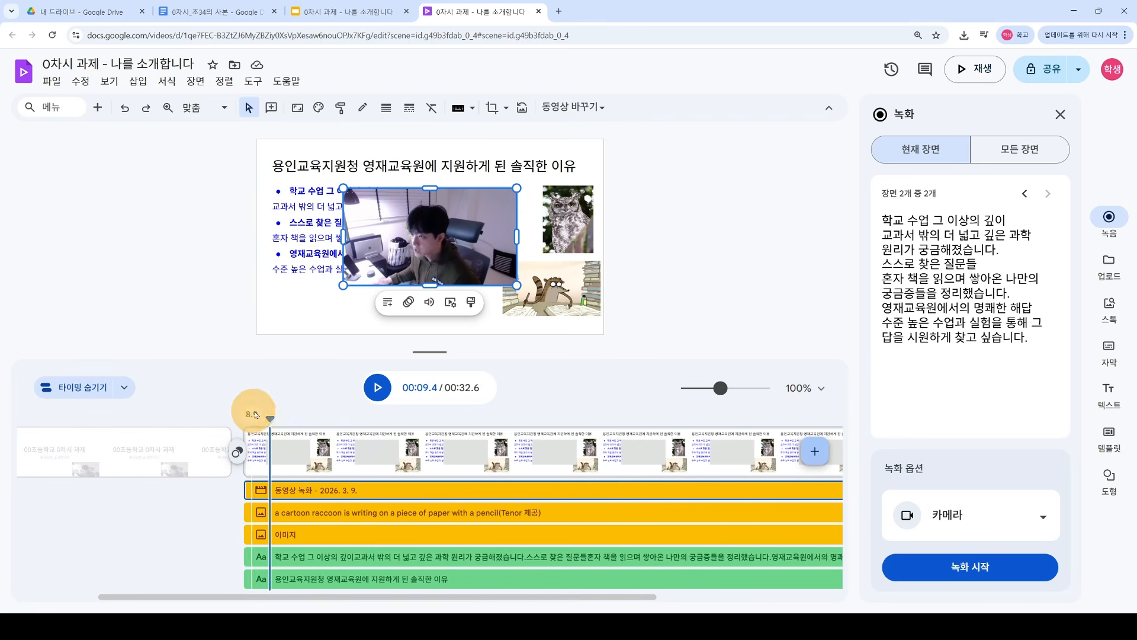
pyautogui.click(374, 390)
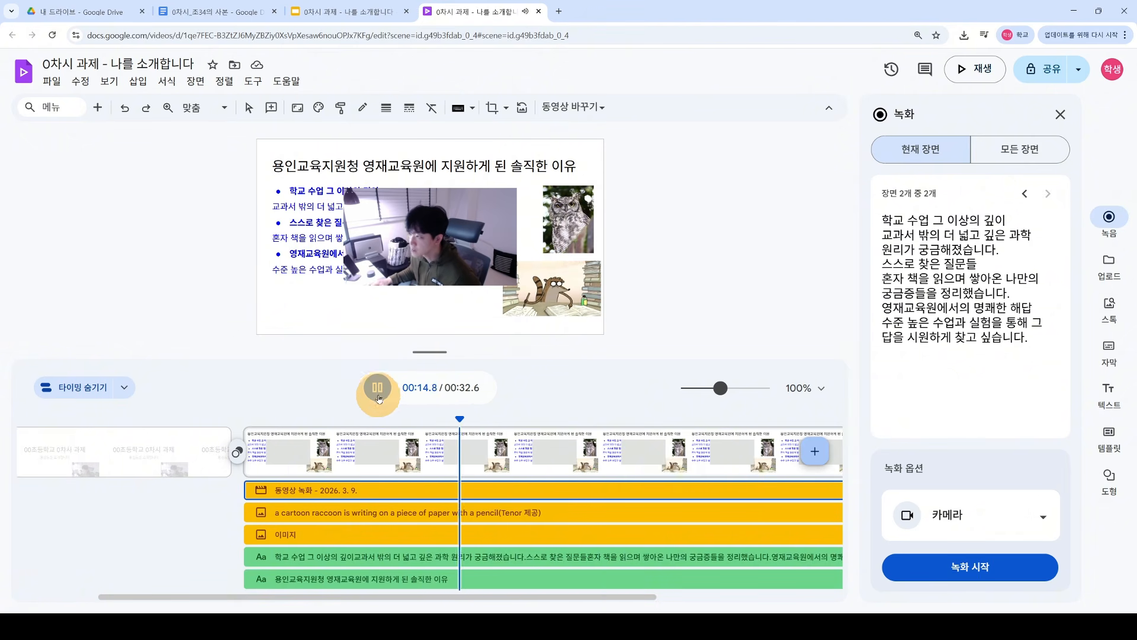
pyautogui.click(379, 389)
# Step: Shrink the webcam clip and move it to the slide's lower-left corner
pyautogui.click(438, 249)
pyautogui.moveTo(438, 249); pyautogui.dragTo(355, 280)
pyautogui.click(567, 291)
pyautogui.click(463, 255)
pyautogui.click(165, 292)
pyautogui.click(569, 218)
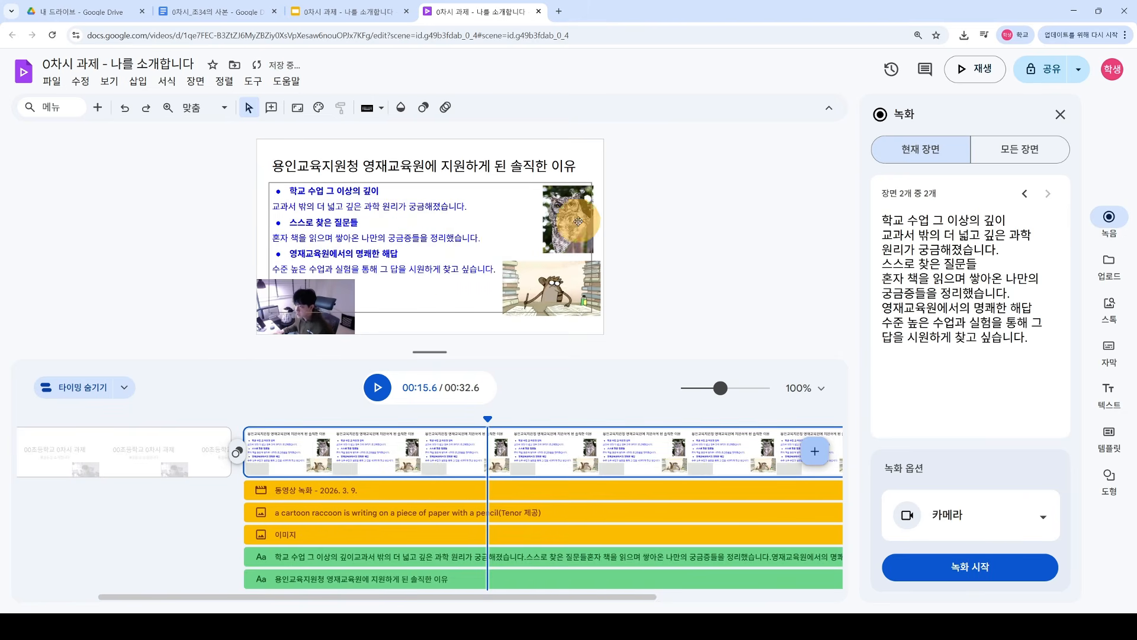
pyautogui.click(343, 320)
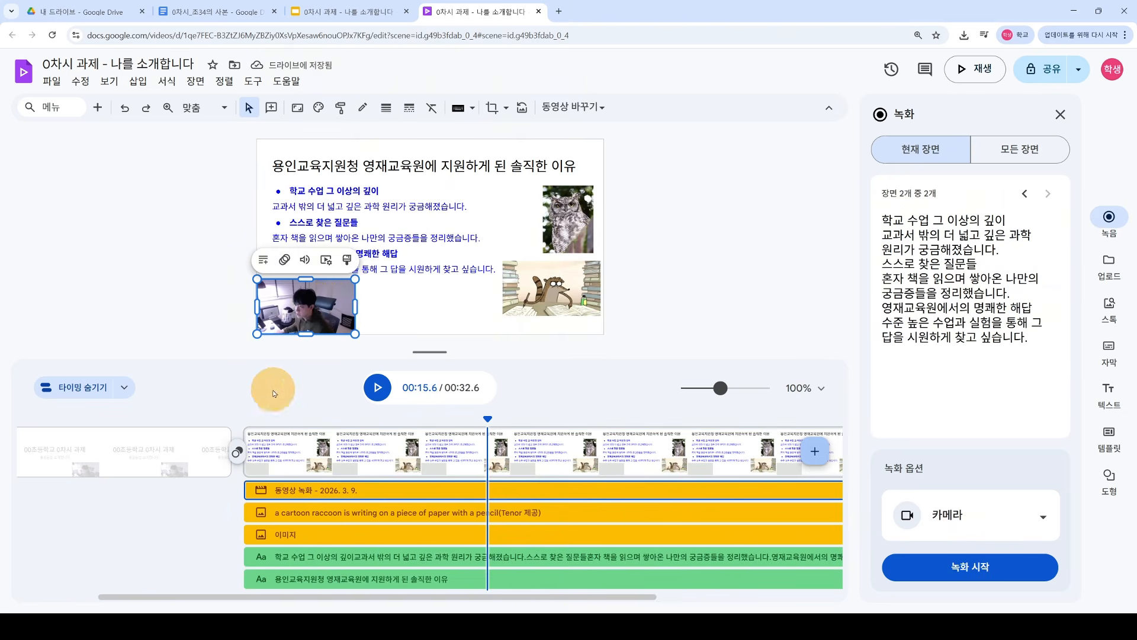
pyautogui.click(188, 274)
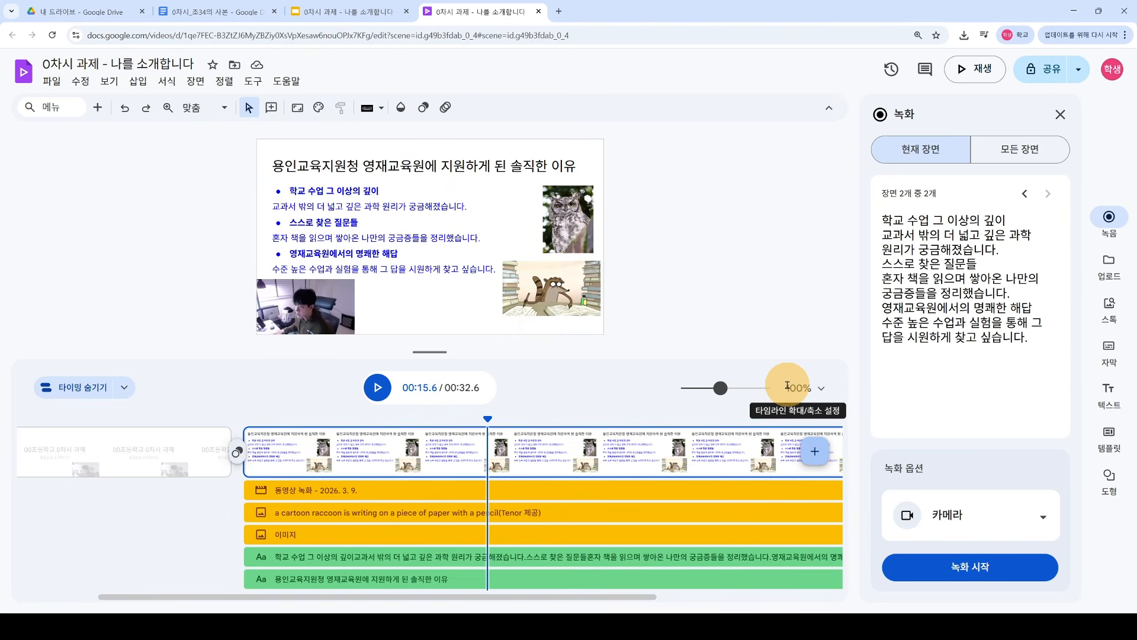
# Step: Close the 녹화 panel and return to the first scene's title slide
pyautogui.moveTo(435, 598); pyautogui.dragTo(705, 597)
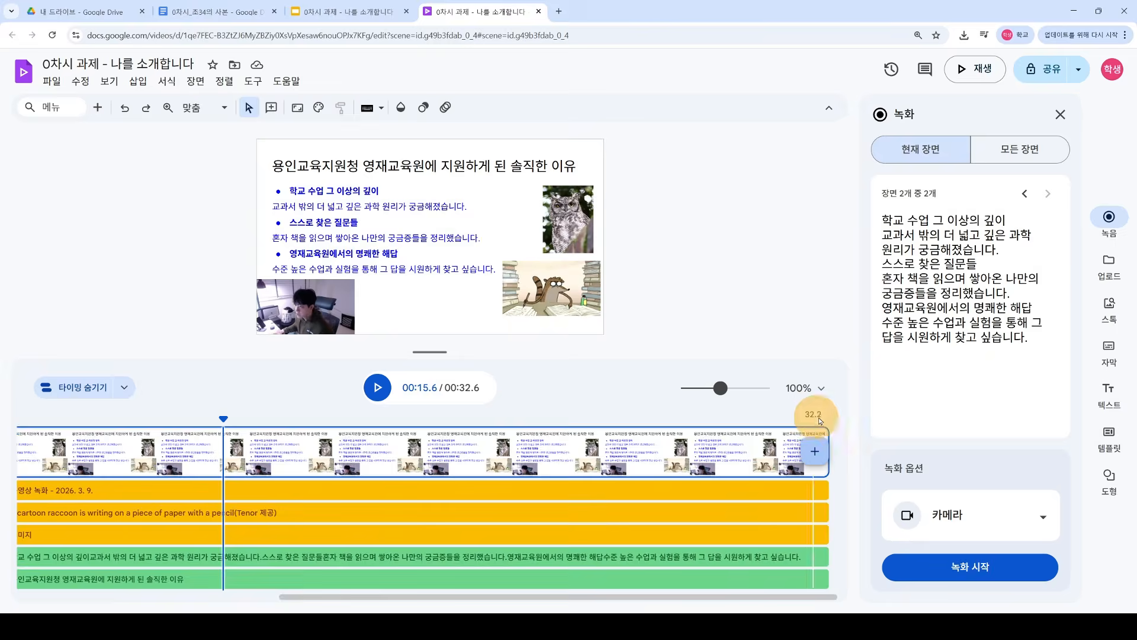
pyautogui.moveTo(589, 596); pyautogui.dragTo(567, 398)
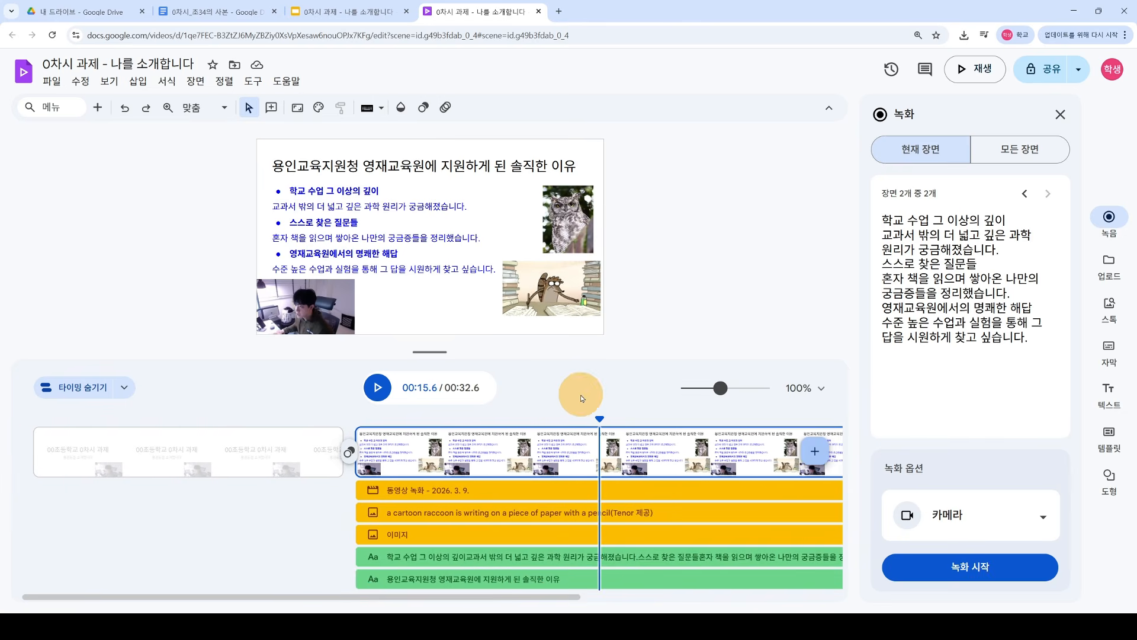
pyautogui.moveTo(453, 388)
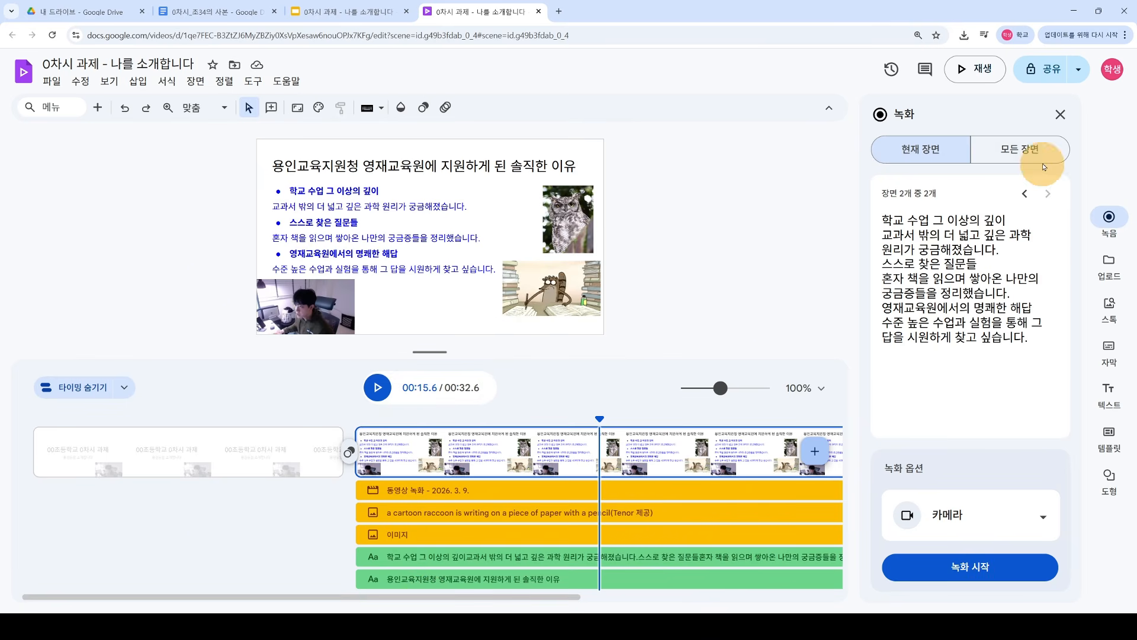
pyautogui.click(1060, 115)
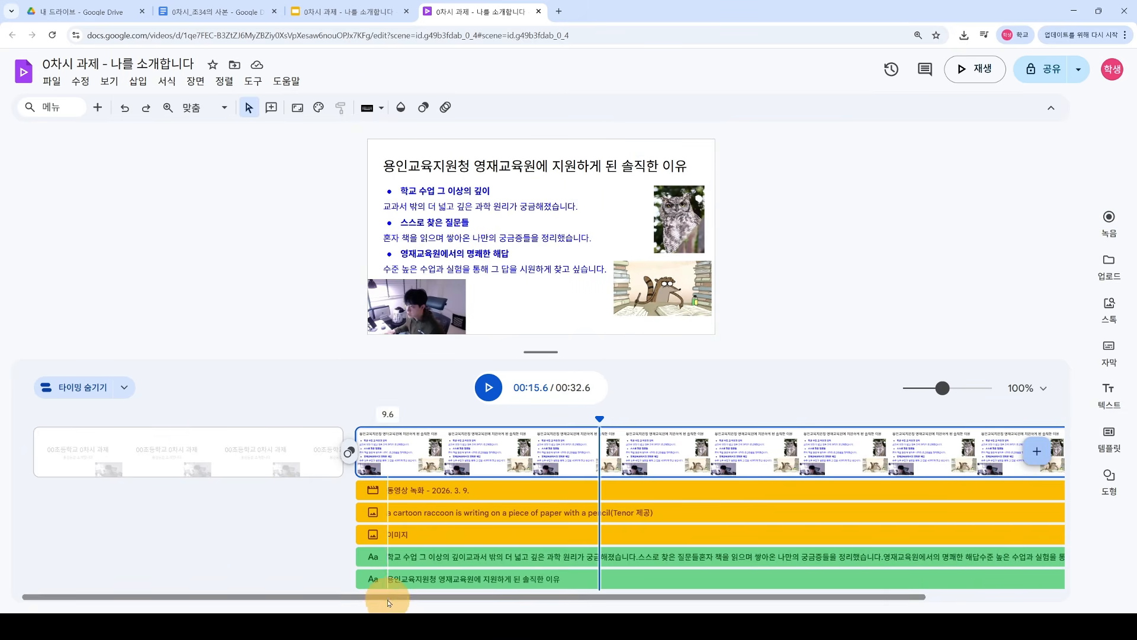
pyautogui.click(287, 457)
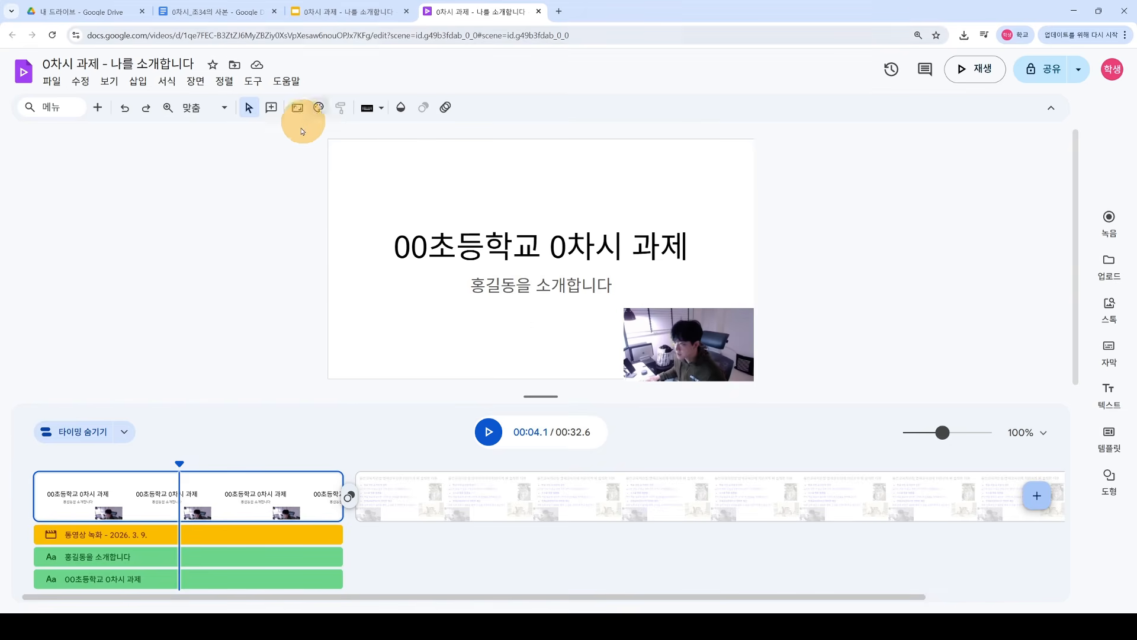
# Step: Download the video as MP4 and open '0차시 과제 - 나를 소개합니다.mp4' in VLC
pyautogui.click(51, 83)
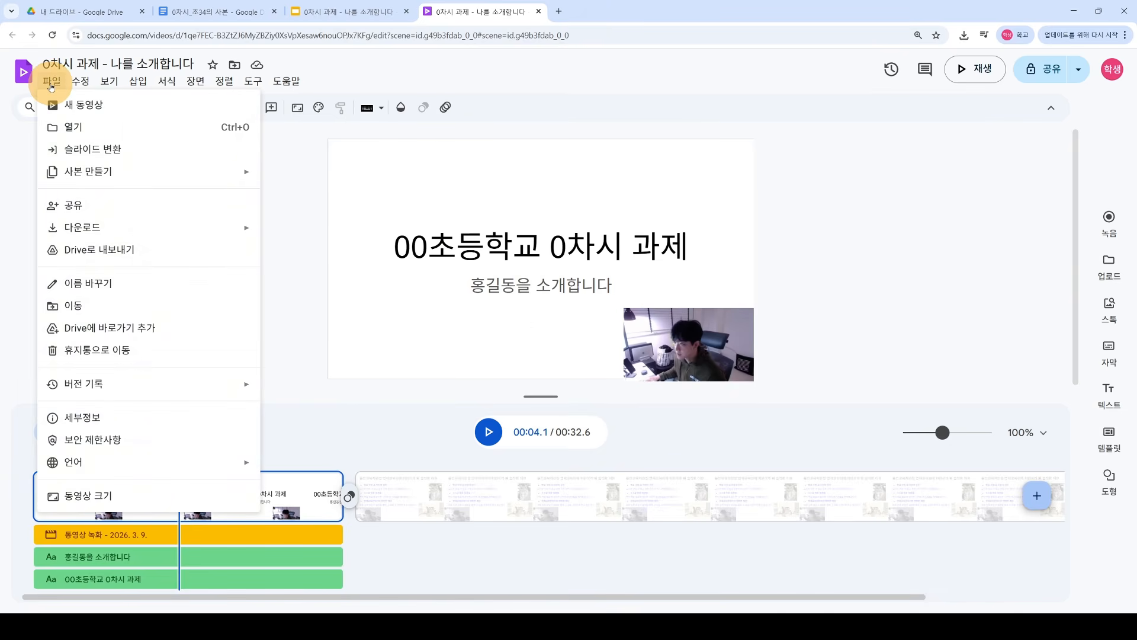
pyautogui.click(195, 232)
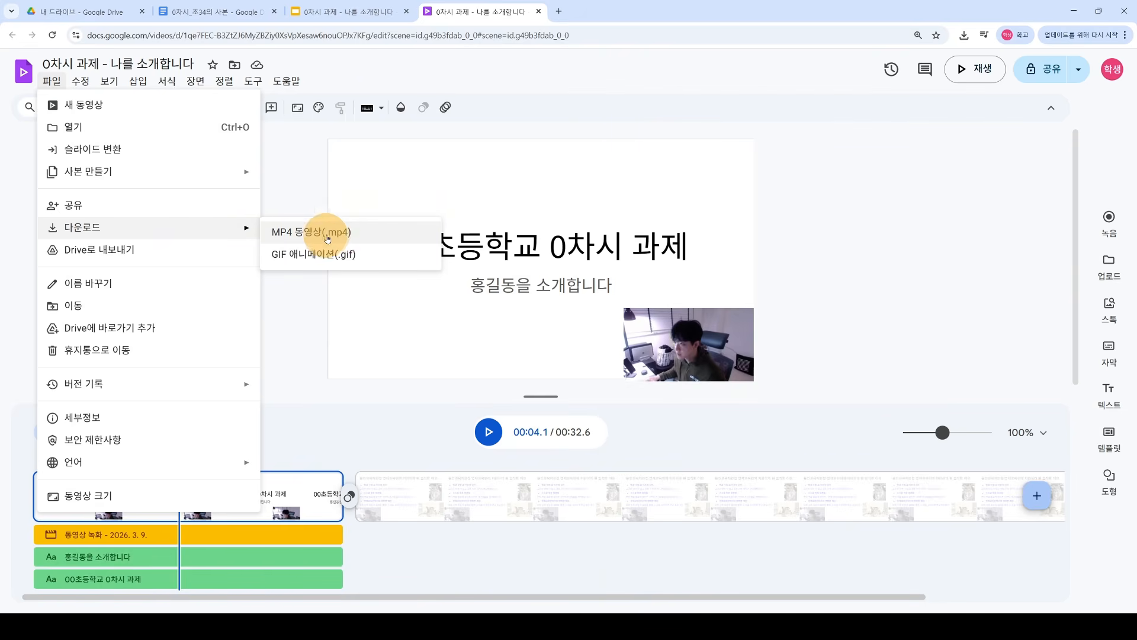
pyautogui.click(352, 236)
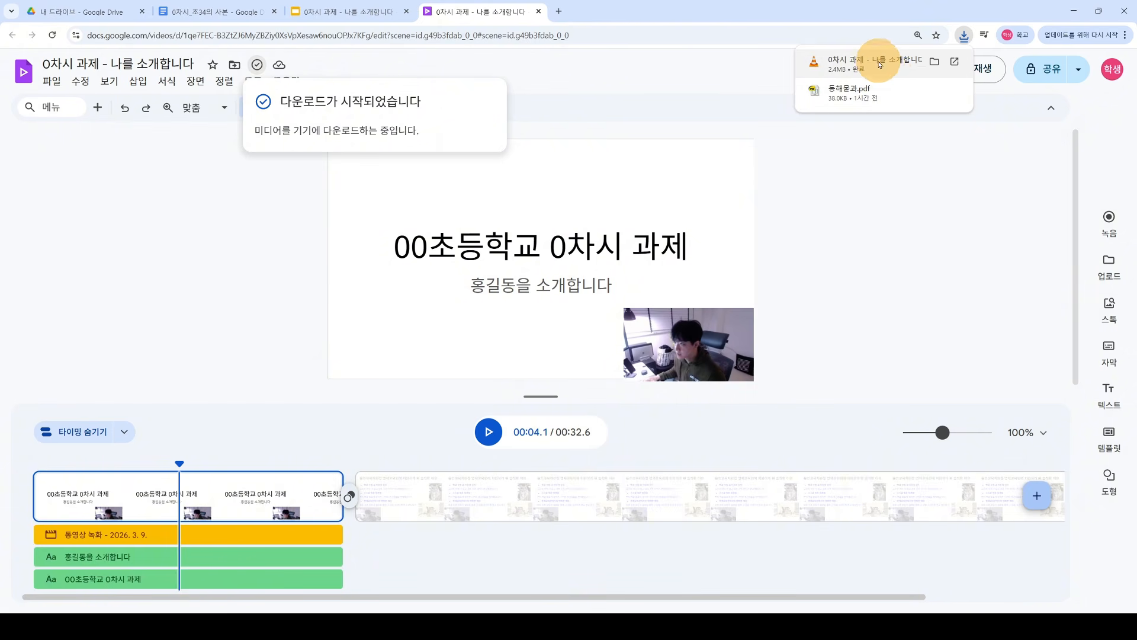
pyautogui.click(924, 63)
pyautogui.moveTo(611, 107); pyautogui.dragTo(603, 72)
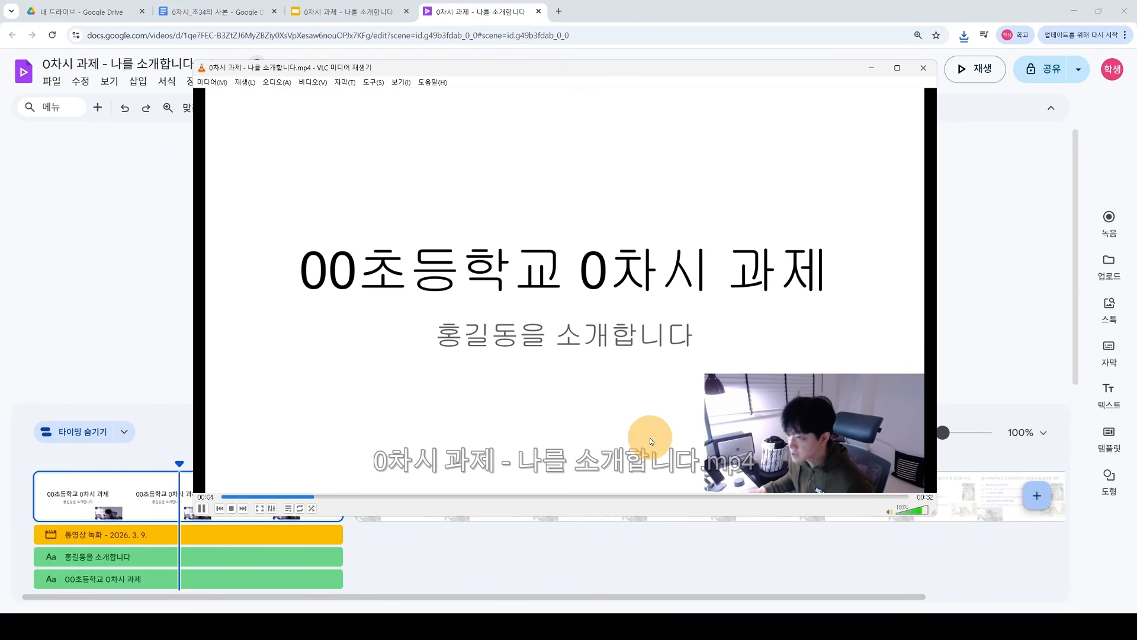
# Step: Skip through the exported MP4 into its second scene, then close VLC
pyautogui.click(520, 497)
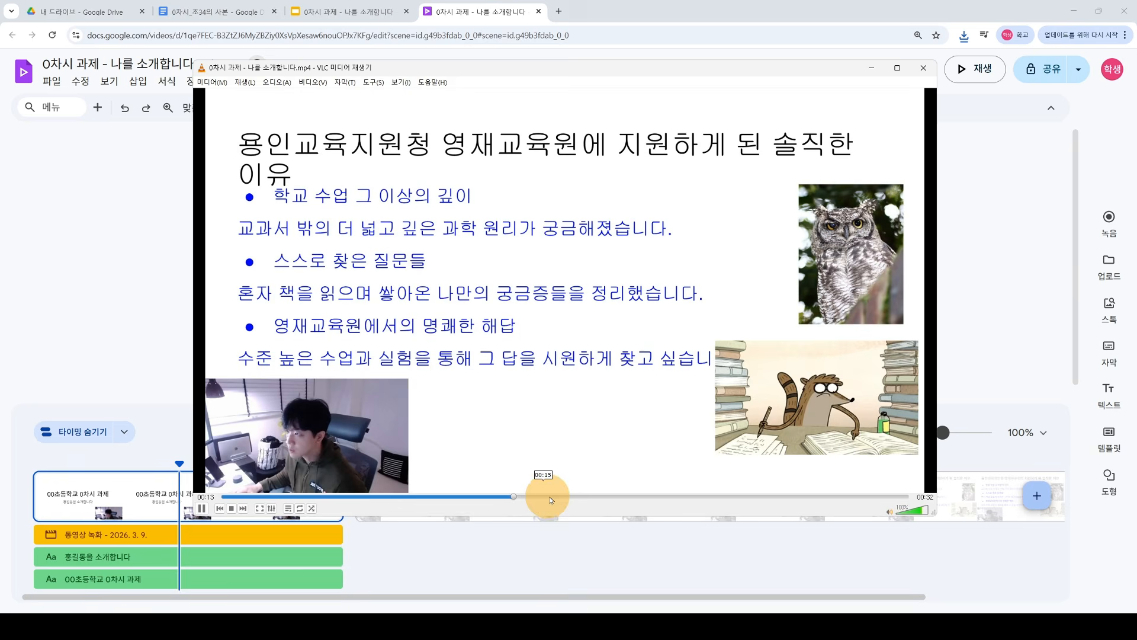
pyautogui.click(704, 497)
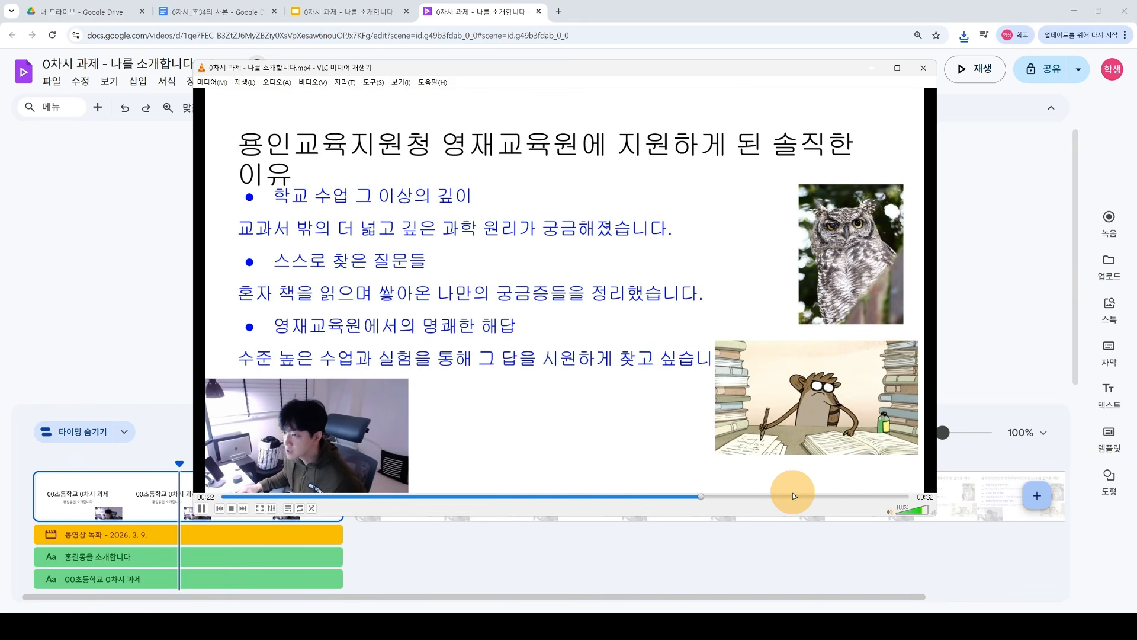
pyautogui.click(840, 497)
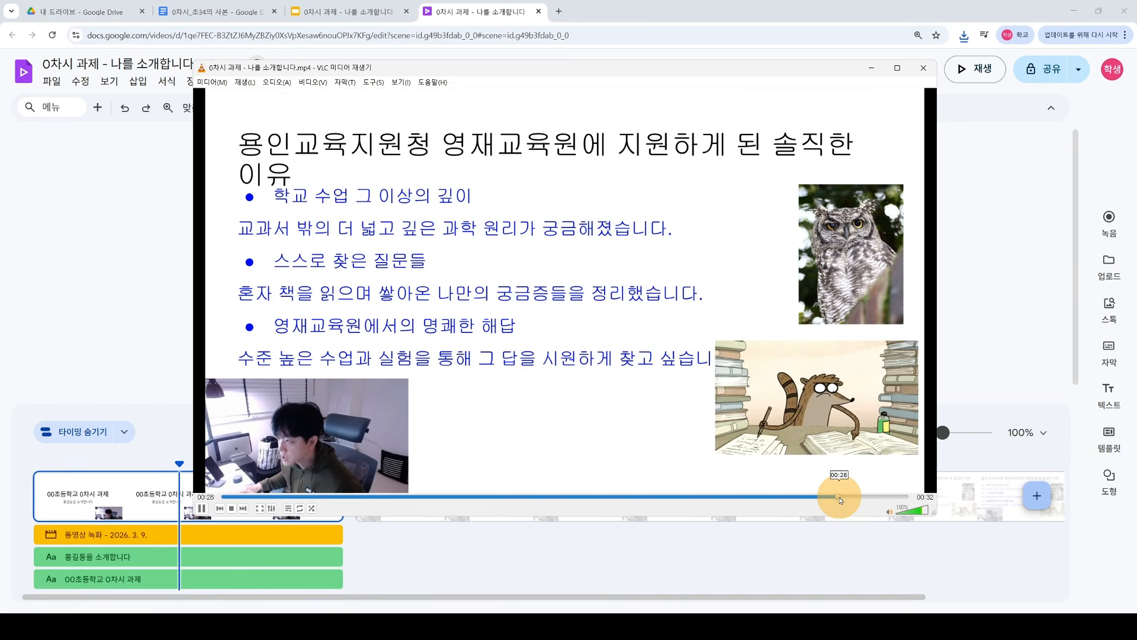
pyautogui.click(927, 71)
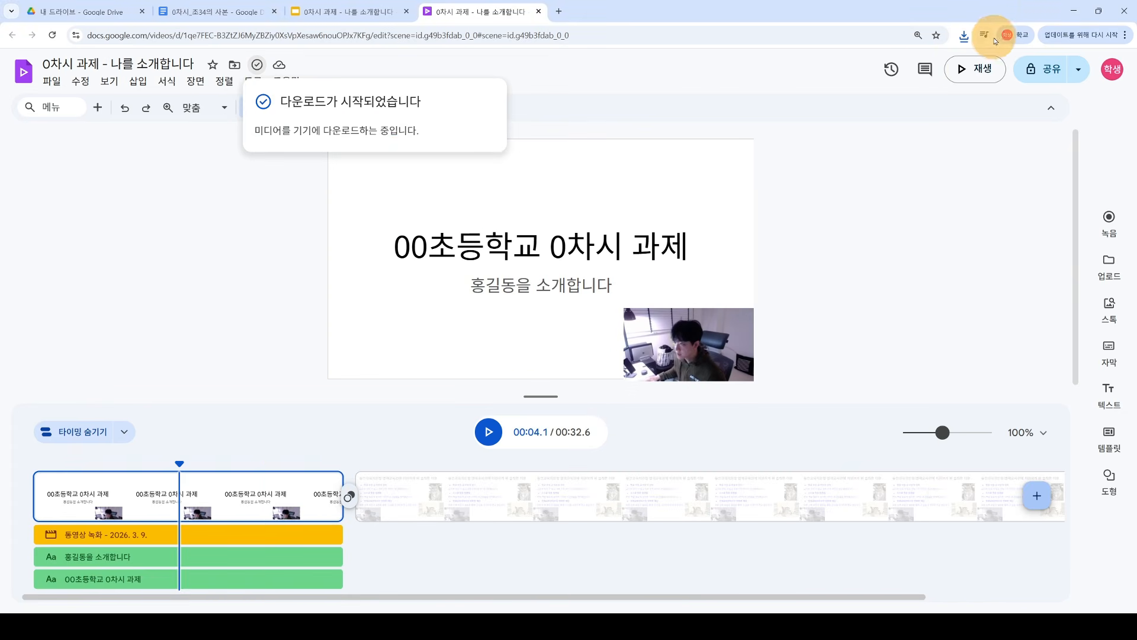
# Step: Check the MP4 in the downloads list, dismiss it, and start a new Chrome tab
pyautogui.click(963, 37)
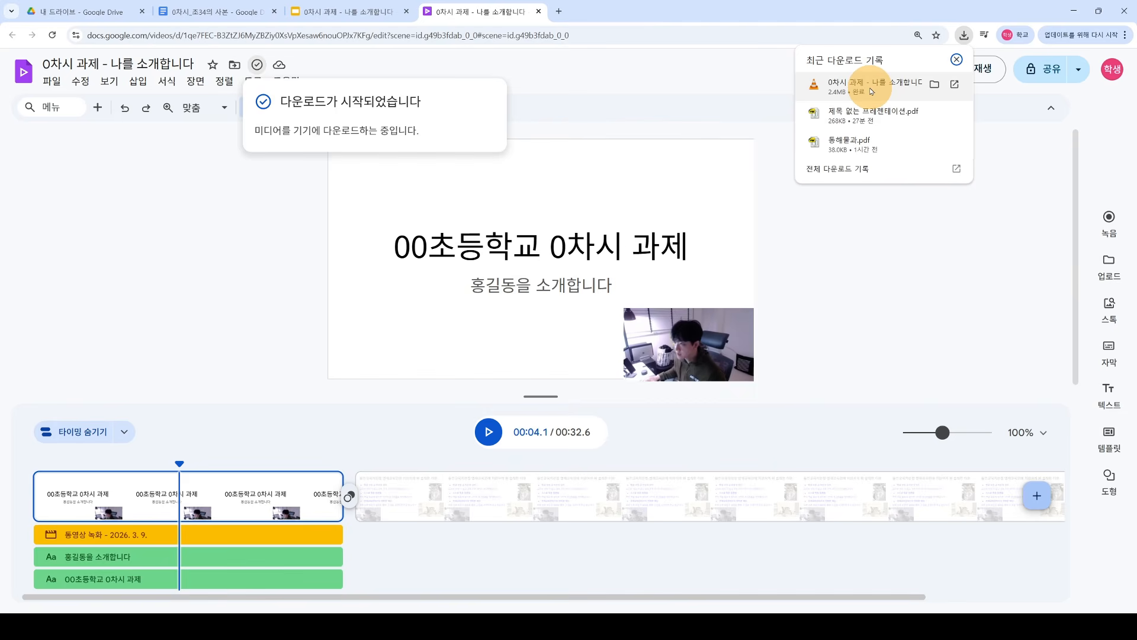
pyautogui.click(810, 262)
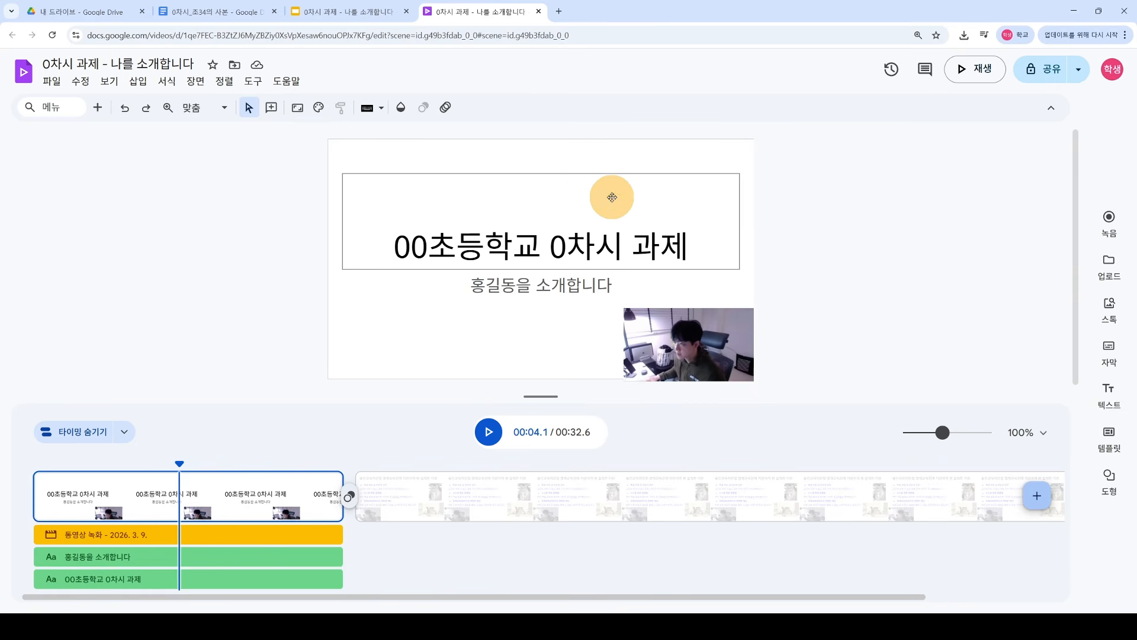
pyautogui.click(558, 12)
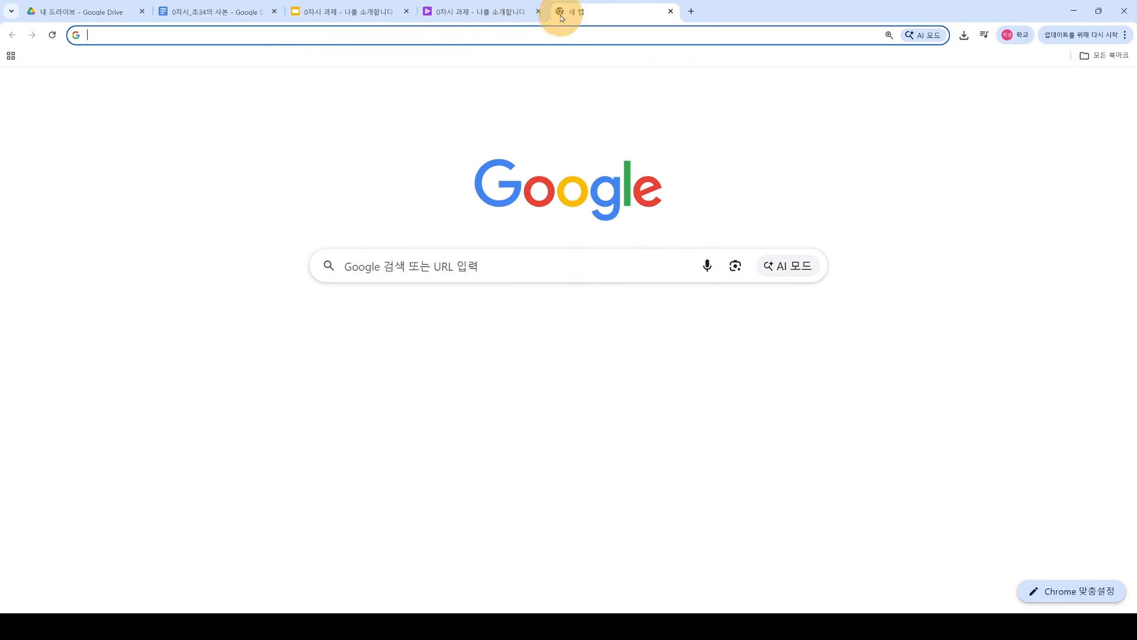
# Step: Launch Google Vids from the Google apps grid
pyautogui.click(1086, 93)
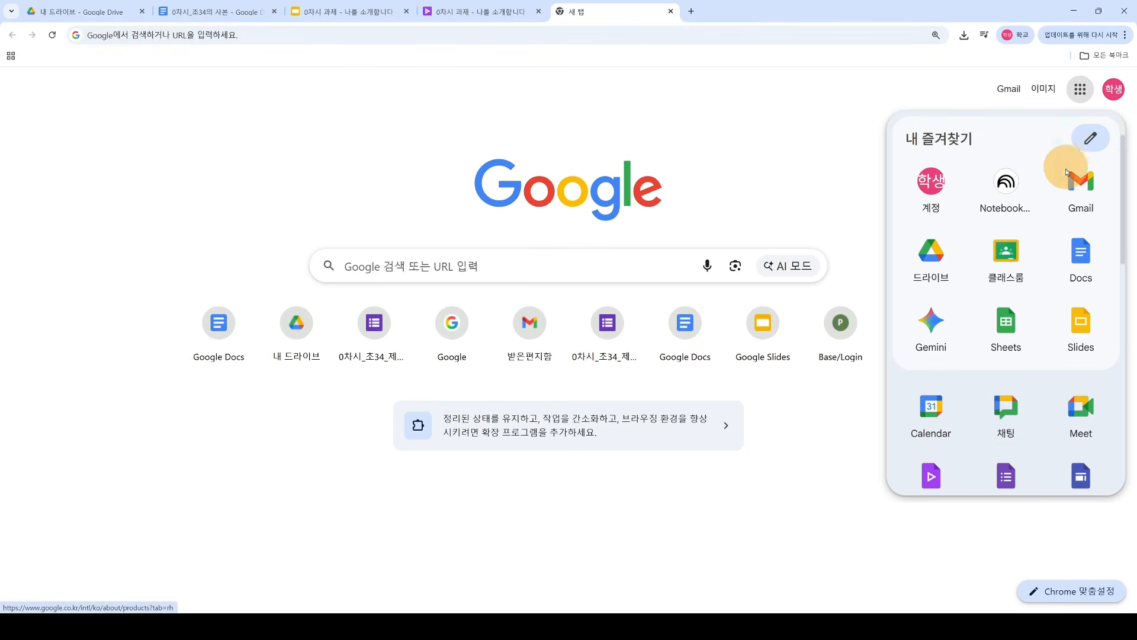
pyautogui.scroll(-2, 989, 417)
pyautogui.click(940, 380)
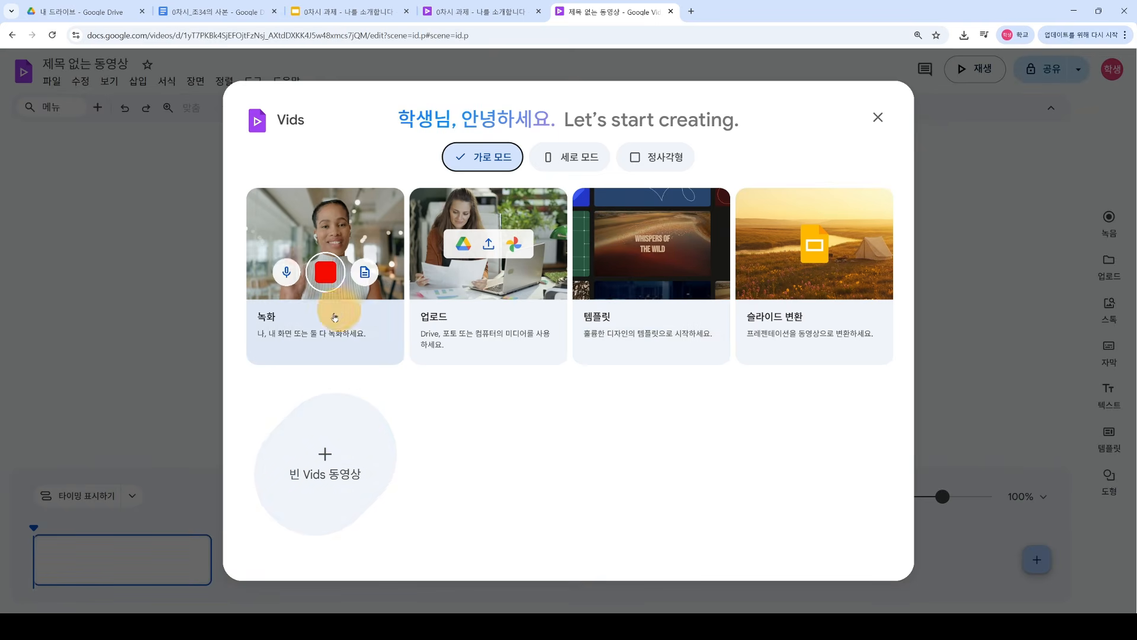
# Step: Start a new video from a few seconds of webcam recording and insert it
pyautogui.click(327, 257)
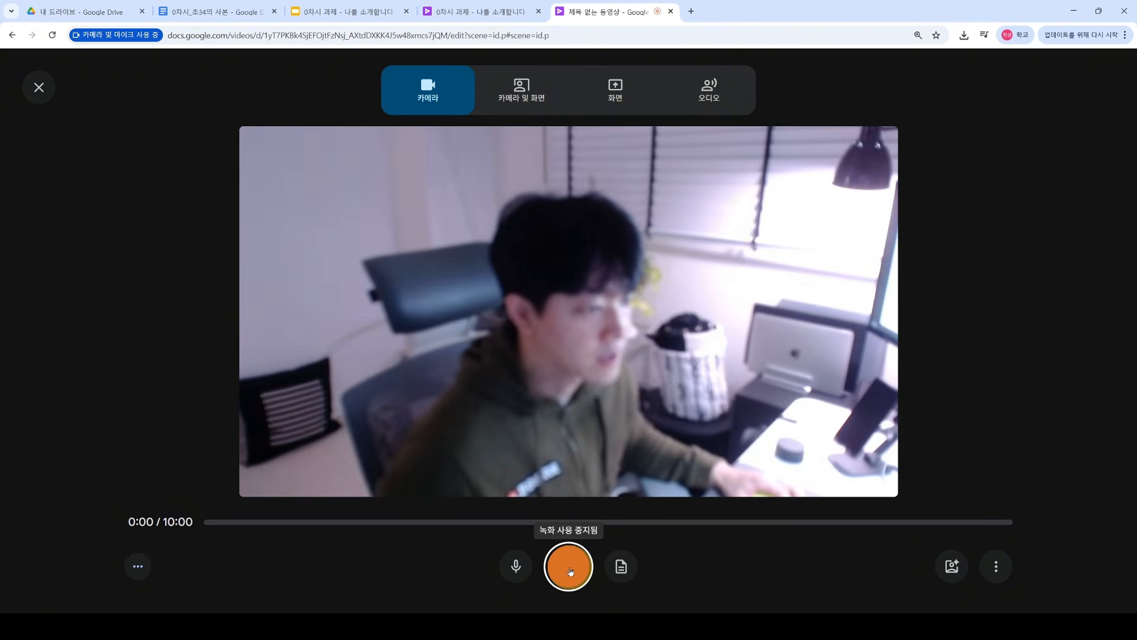
pyautogui.click(570, 568)
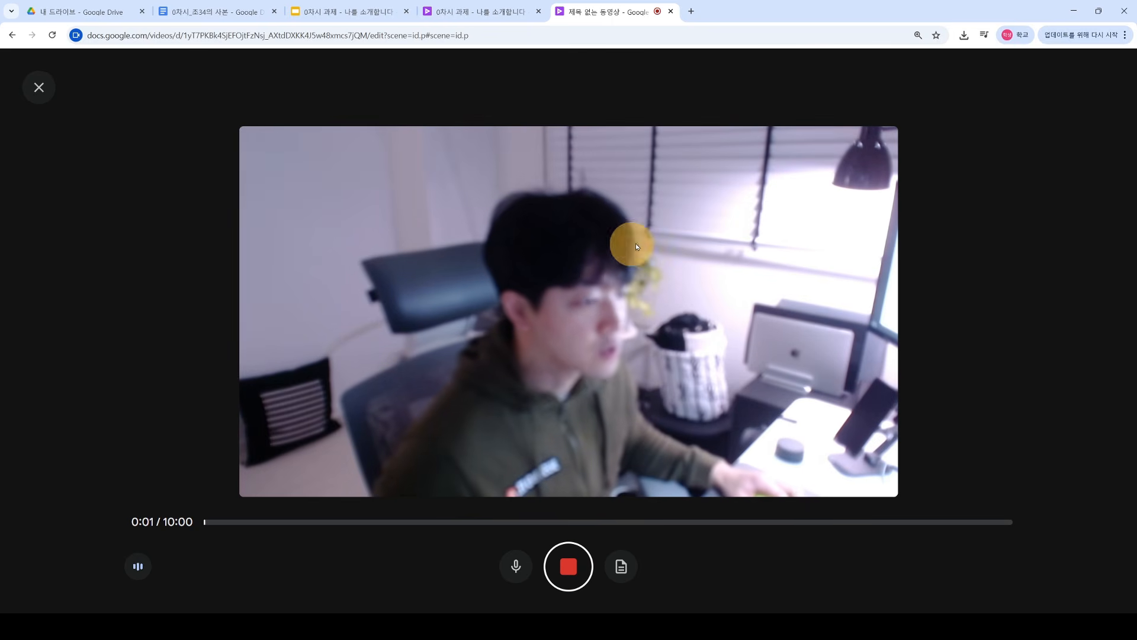
pyautogui.click(568, 566)
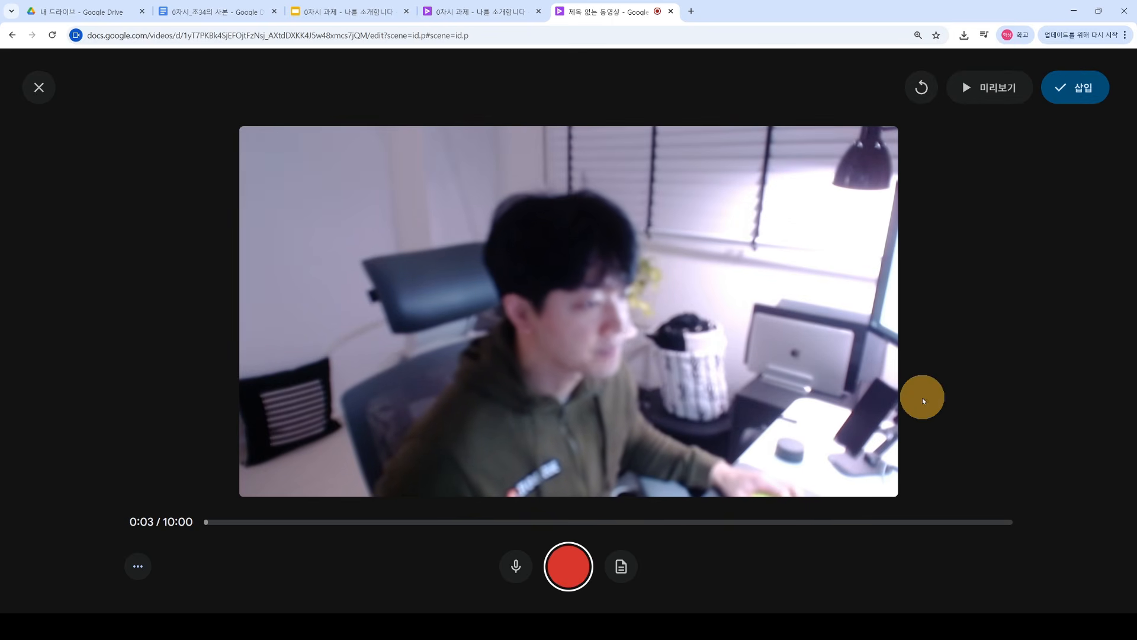
pyautogui.click(1060, 94)
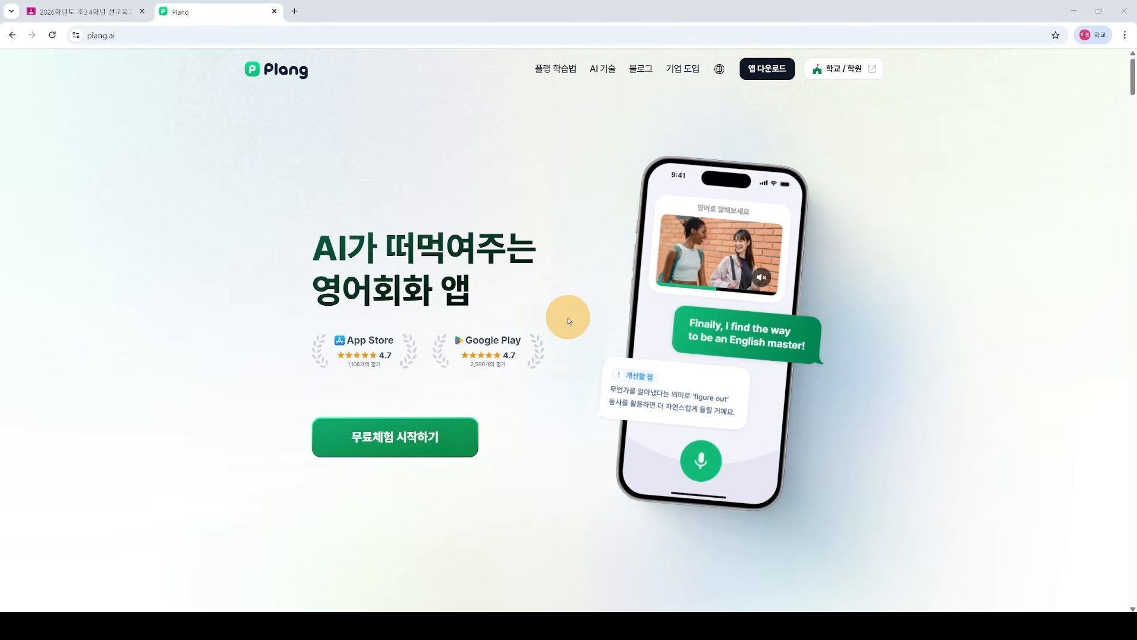
# Step: Close the Plang tab and follow the OT 과제 Plang mission link in Classroom
pyautogui.click(275, 12)
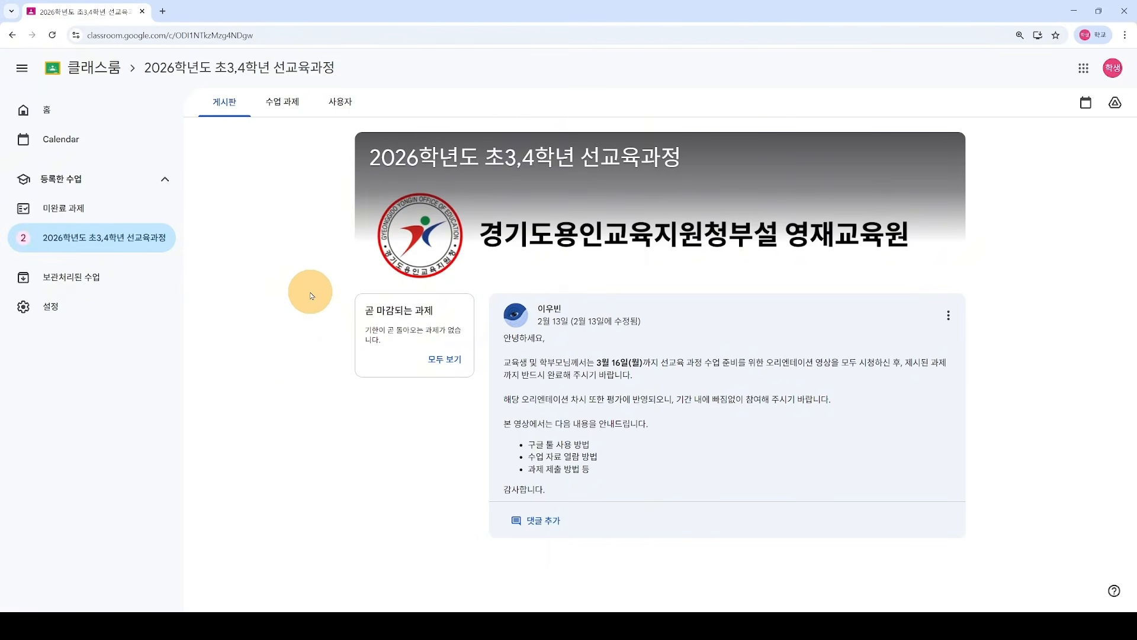
pyautogui.click(283, 101)
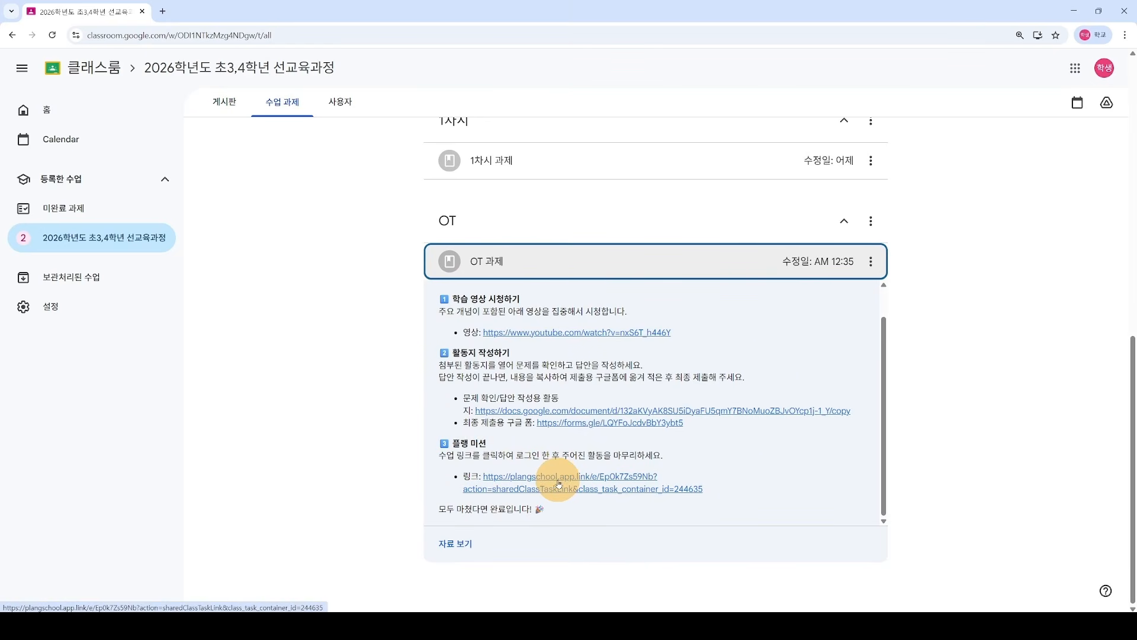
pyautogui.click(559, 482)
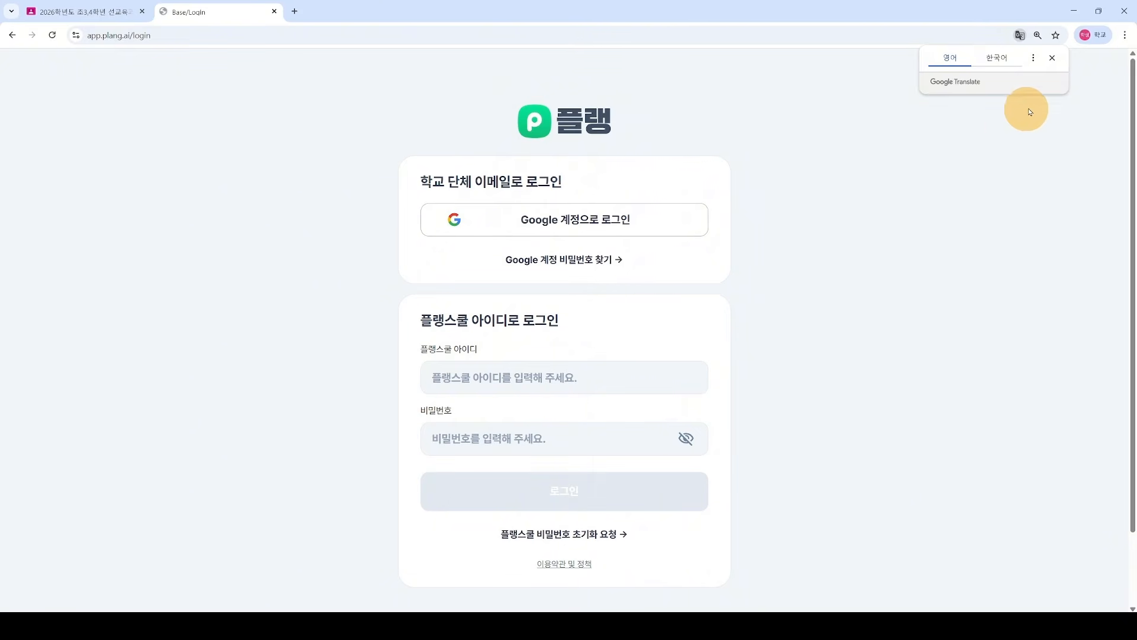
# Step: Sign in to Plang with the student's Google account and dismiss the translation popup
pyautogui.click(1093, 34)
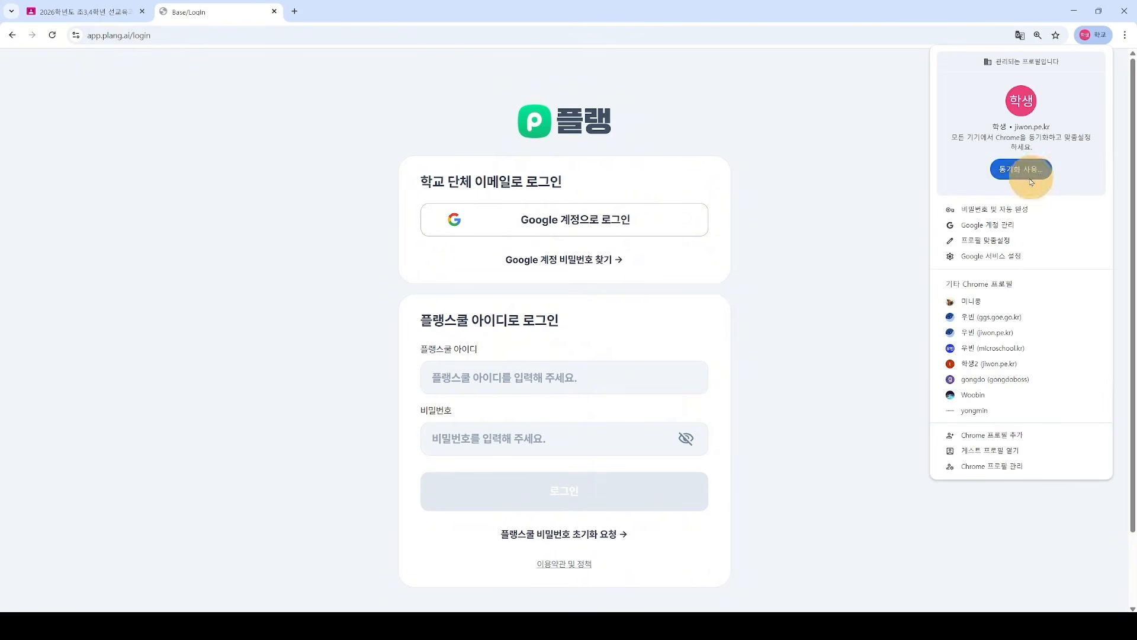
pyautogui.click(853, 238)
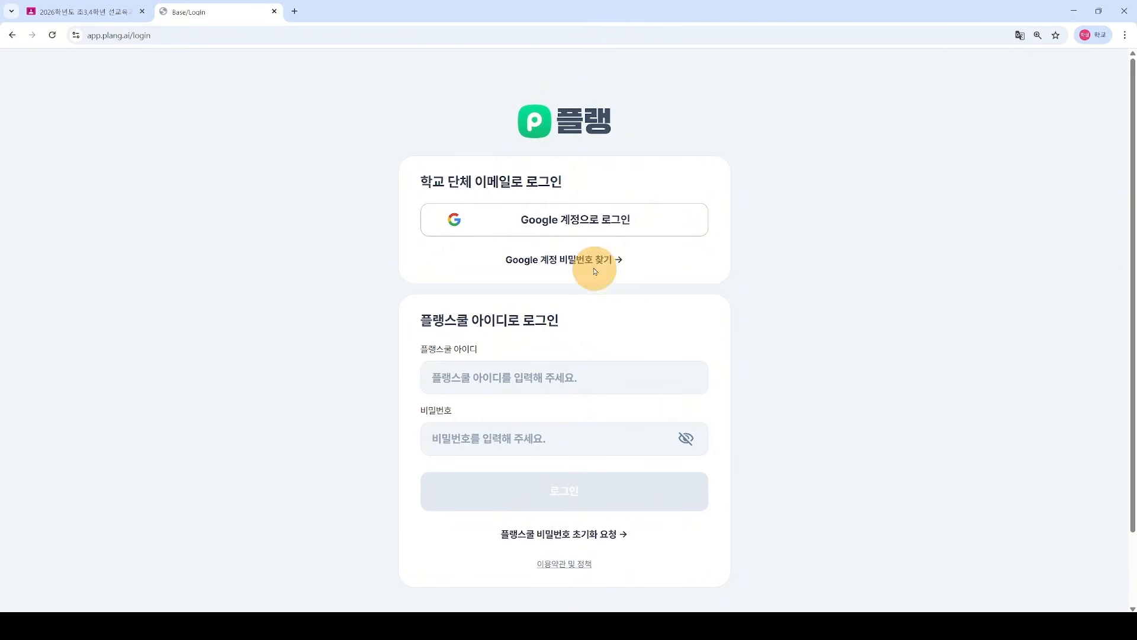
pyautogui.click(564, 220)
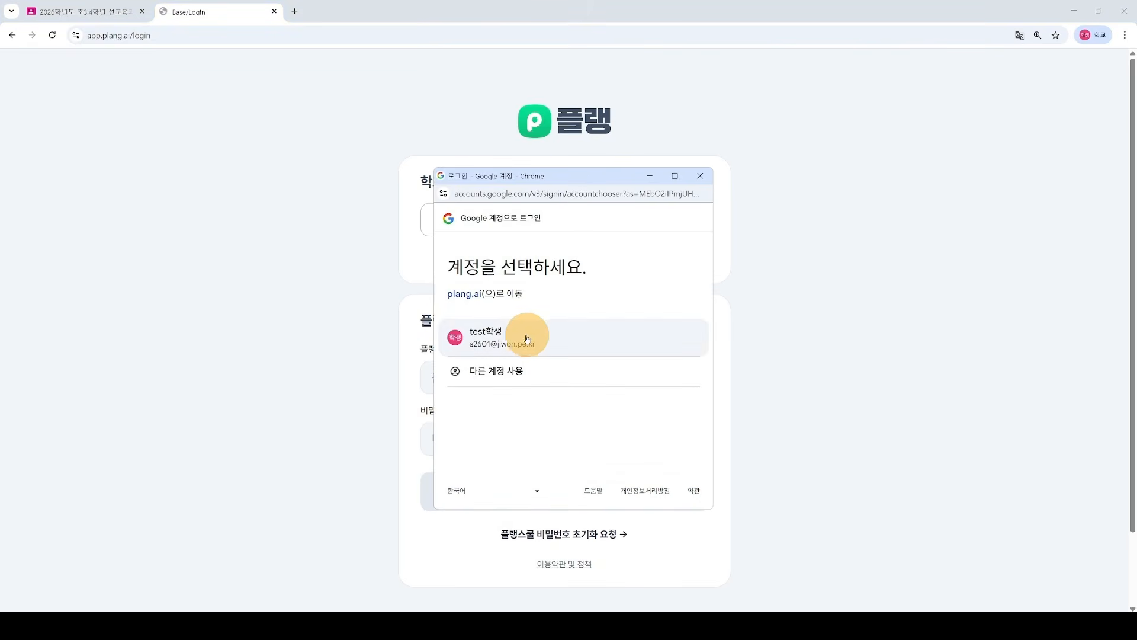
pyautogui.click(520, 334)
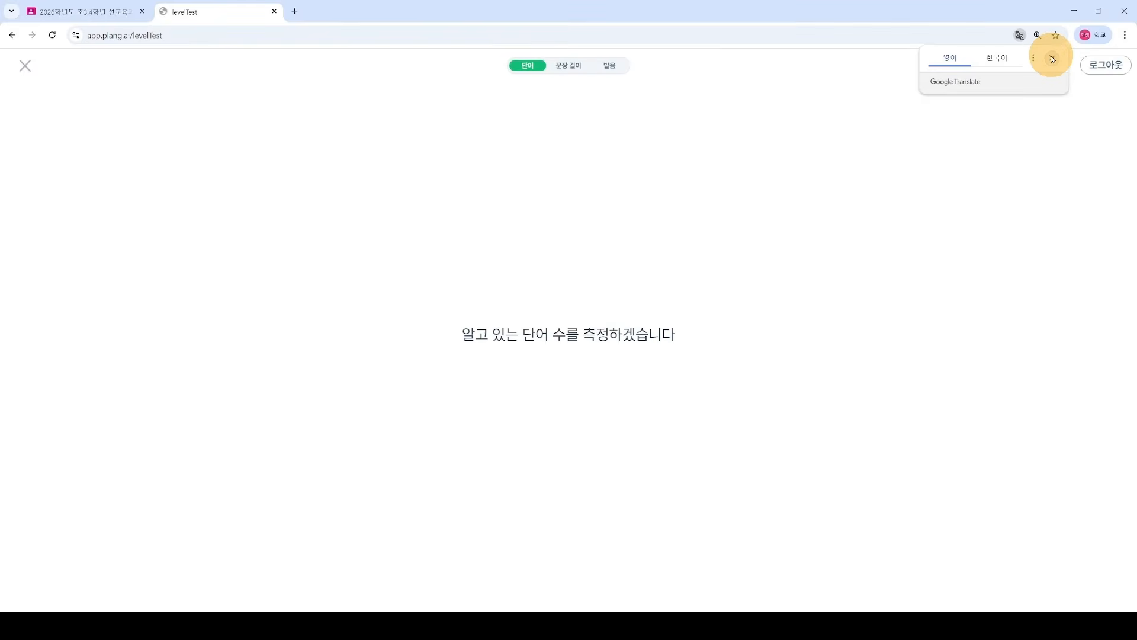
pyautogui.click(1052, 57)
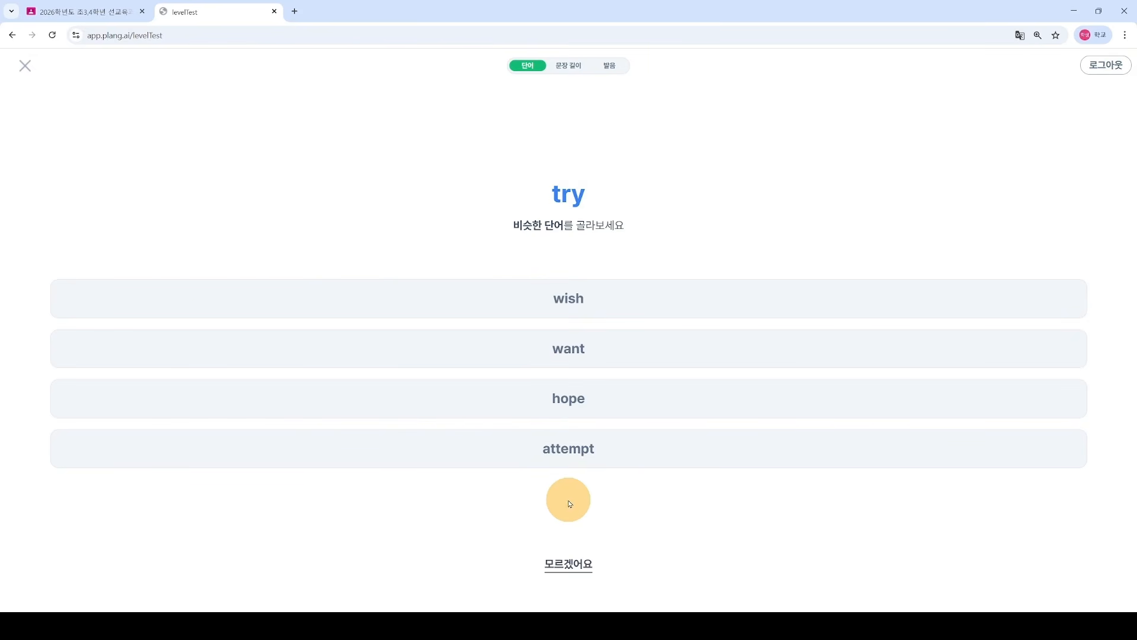
# Step: Answer two warm-up vocabulary items, including hope for try, then quit the level test
pyautogui.click(588, 400)
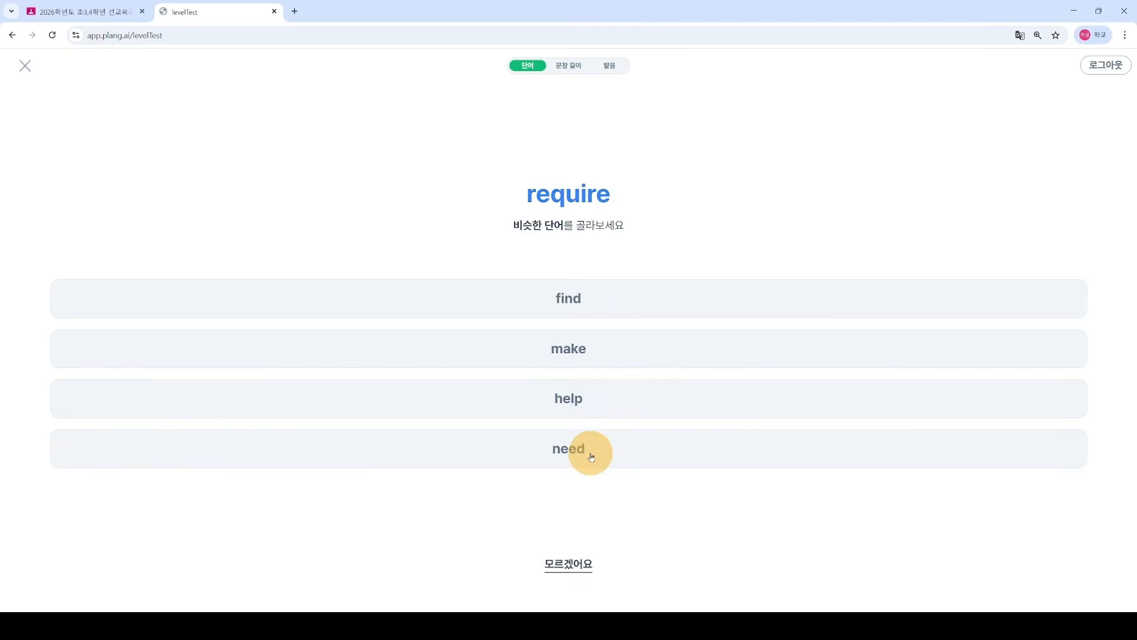
pyautogui.click(568, 349)
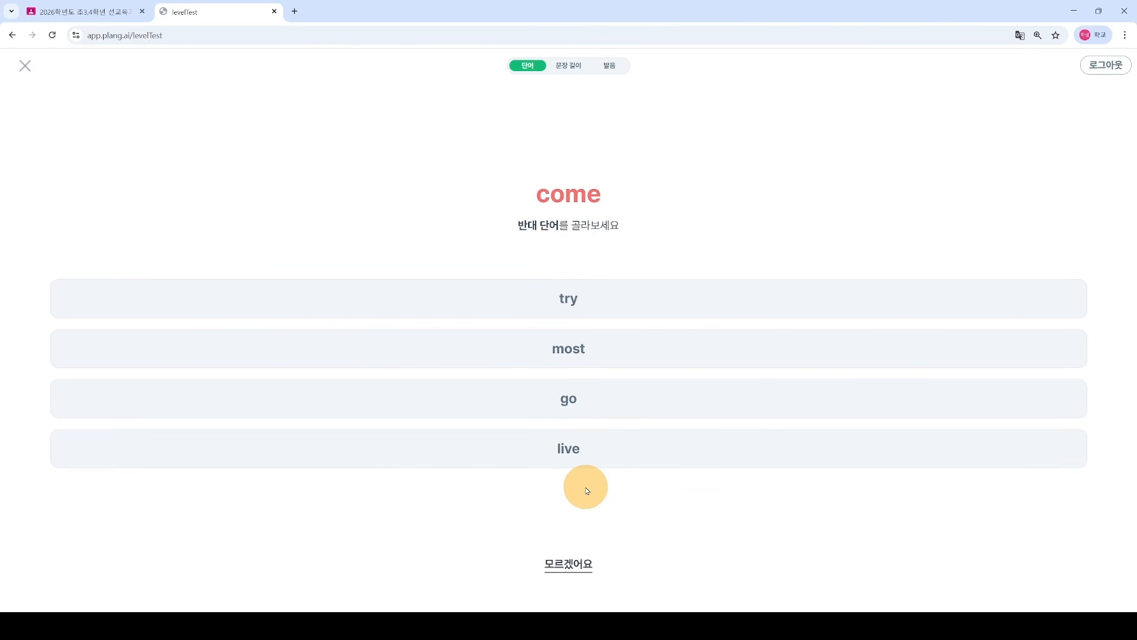
pyautogui.click(25, 66)
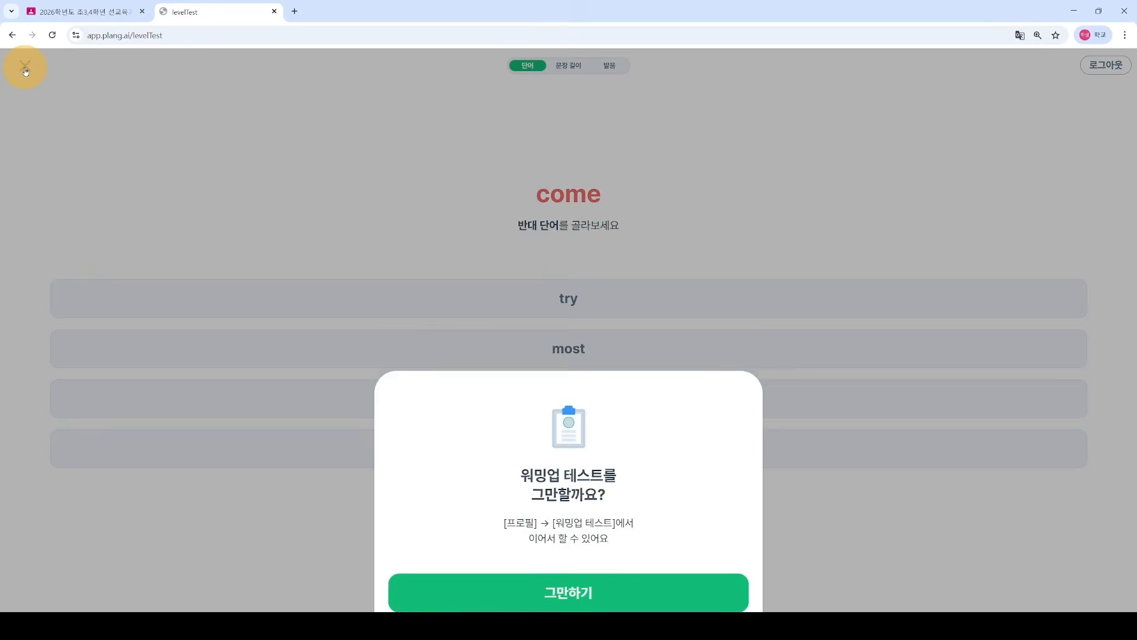
pyautogui.click(552, 552)
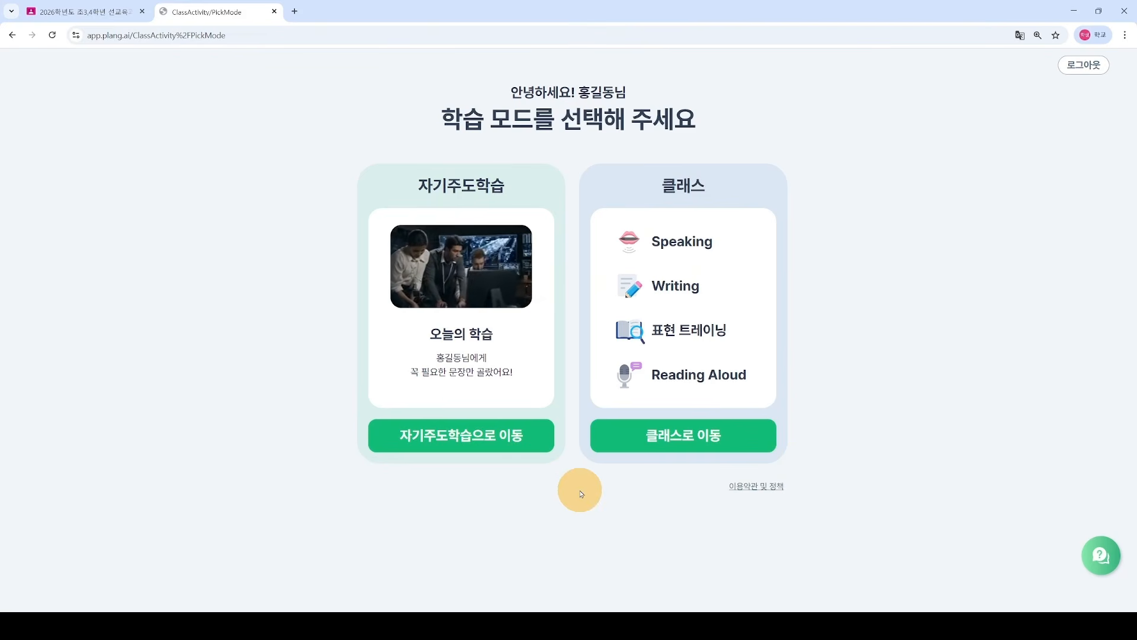
# Step: Go to the class and review the best-pet task's activities 1–3 in the to-do list
pyautogui.click(681, 435)
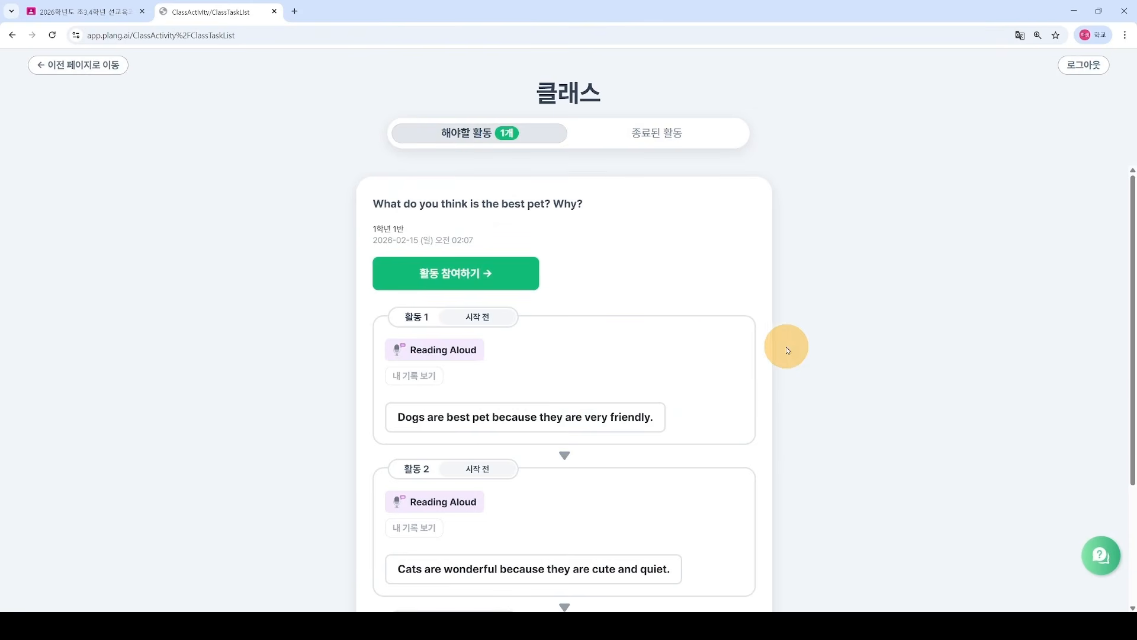
pyautogui.scroll(-1, 350, 302)
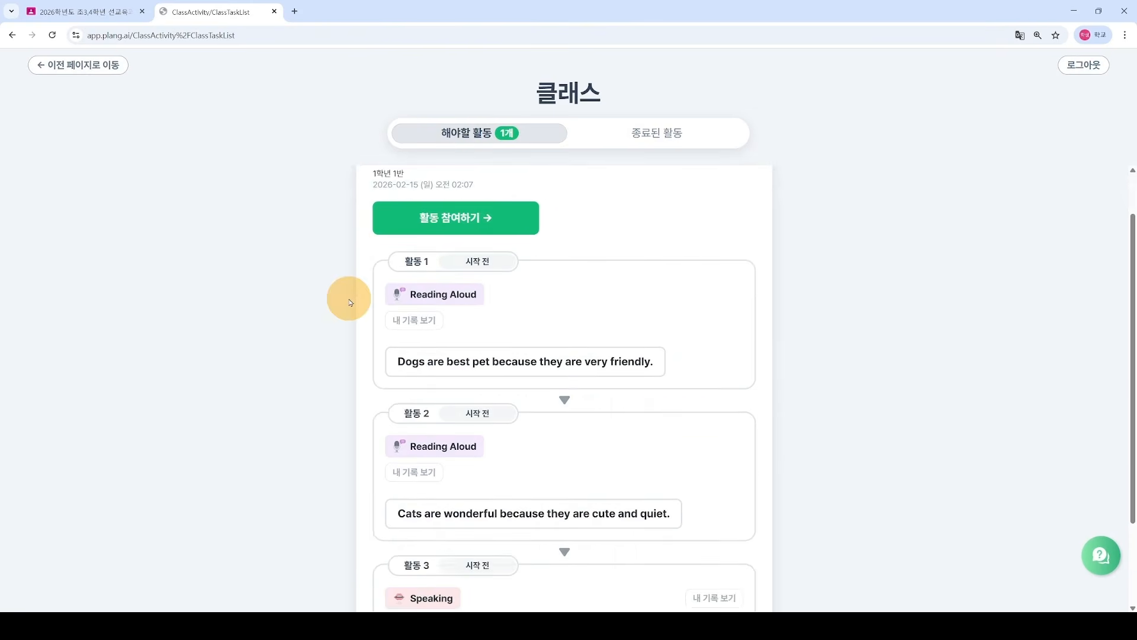
pyautogui.scroll(1, 350, 302)
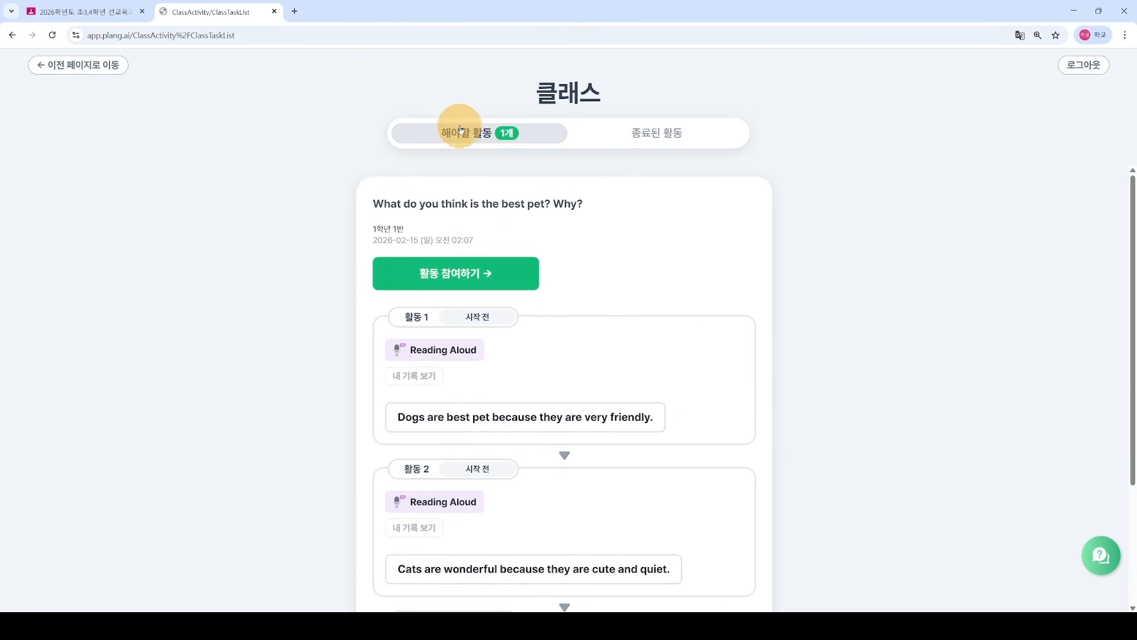
pyautogui.scroll(-1, 324, 421)
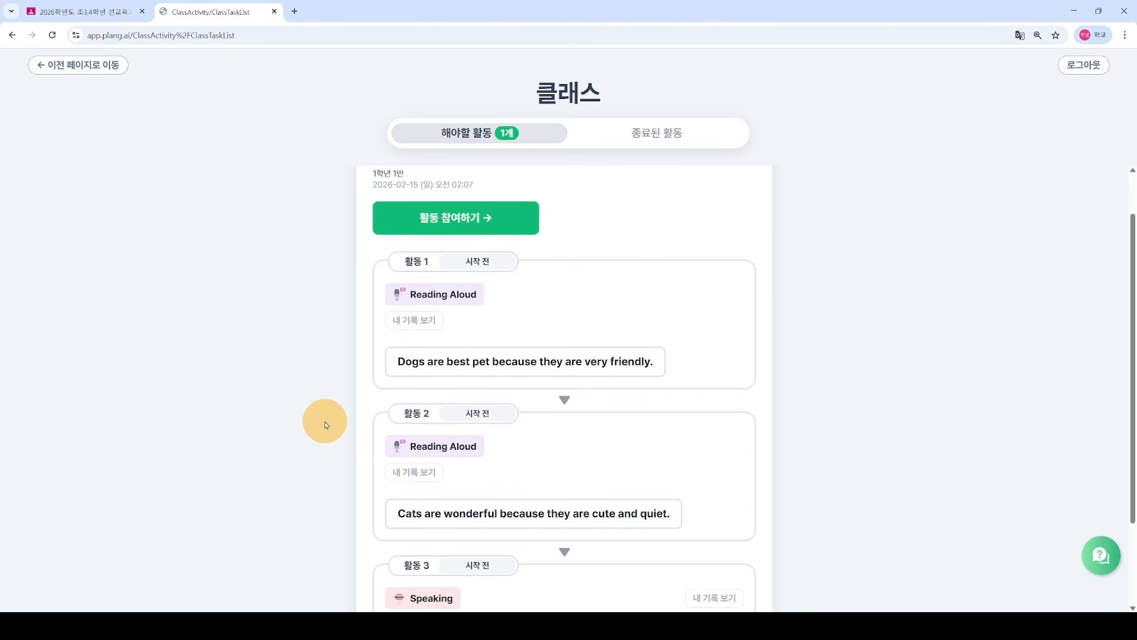
pyautogui.scroll(-1, 324, 421)
pyautogui.scroll(1, 324, 421)
pyautogui.scroll(-1, 324, 424)
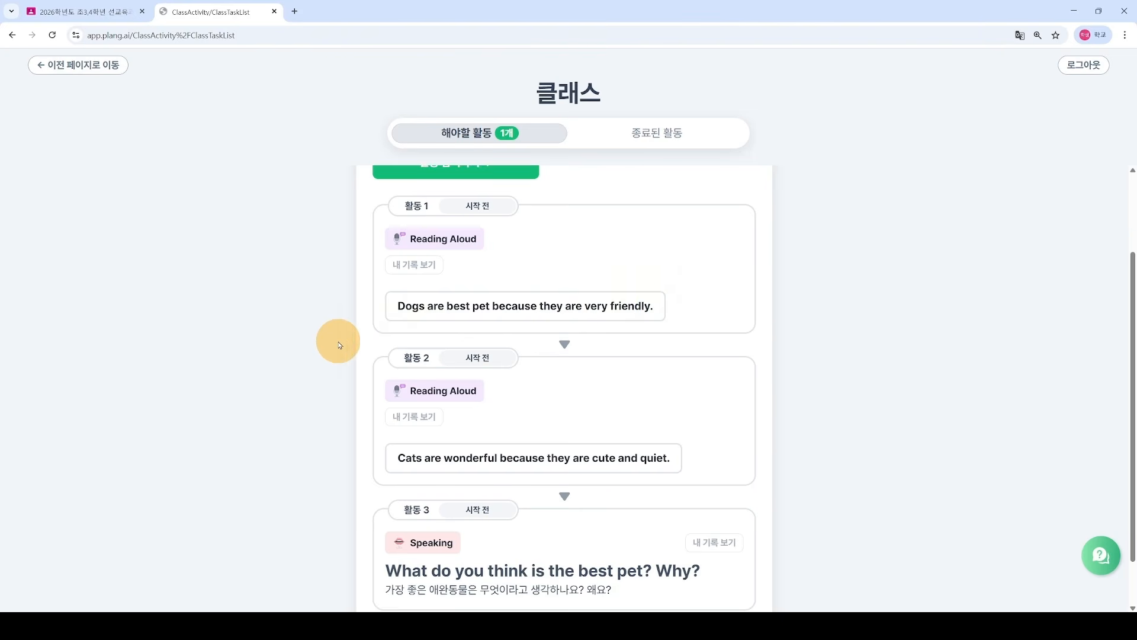
pyautogui.scroll(-1, 343, 355)
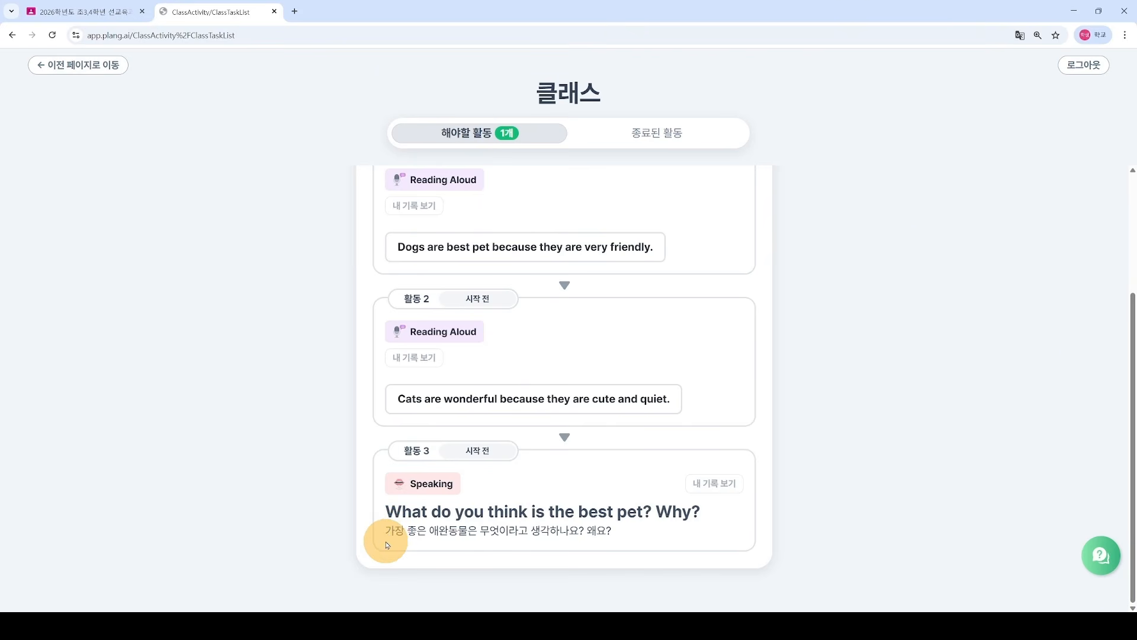
pyautogui.scroll(1, 380, 531)
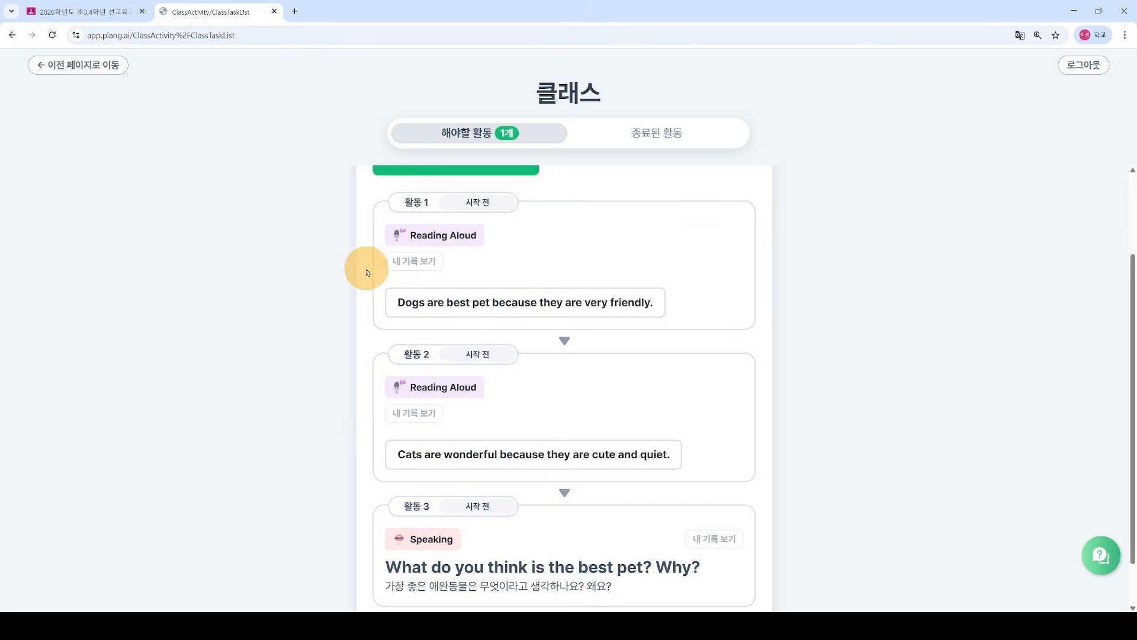
pyautogui.scroll(-1, 344, 421)
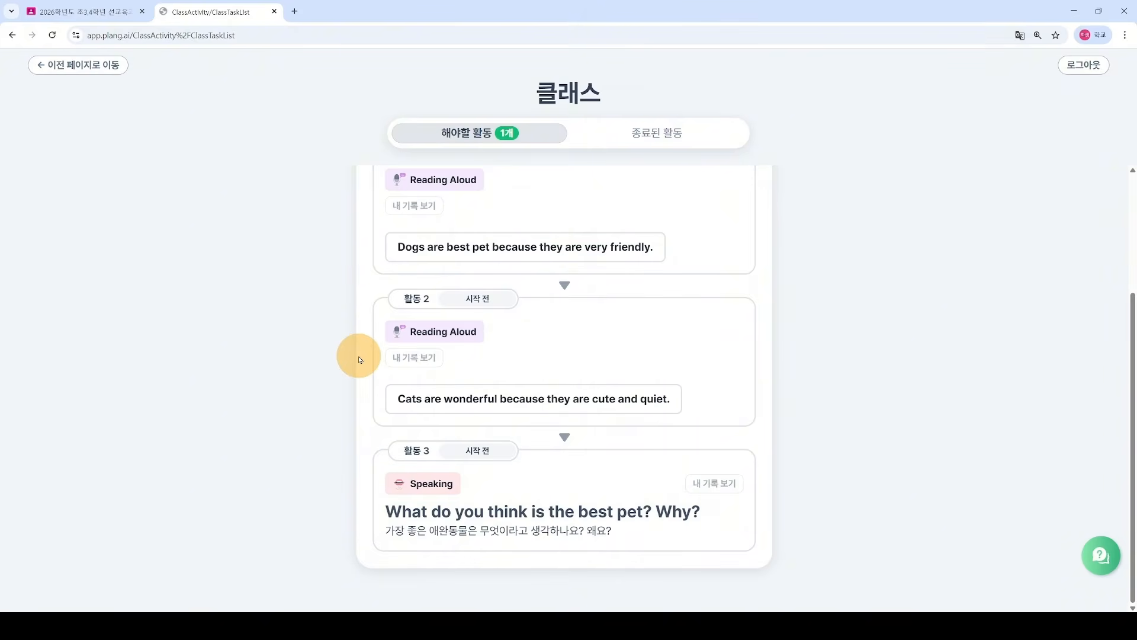
pyautogui.scroll(1, 358, 360)
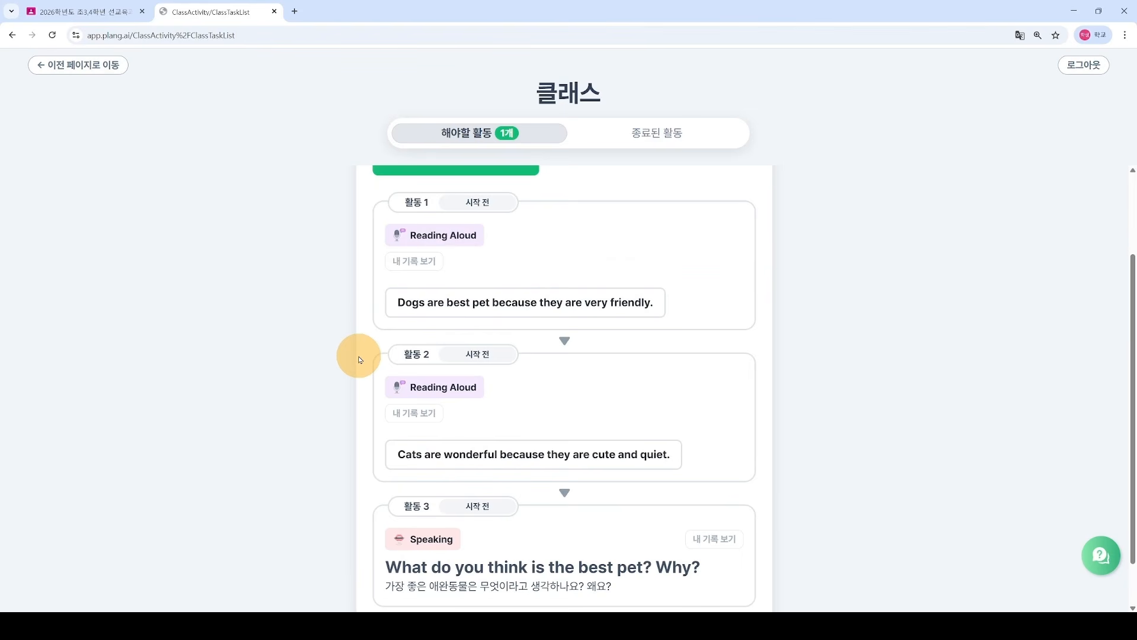
pyautogui.scroll(2, 314, 377)
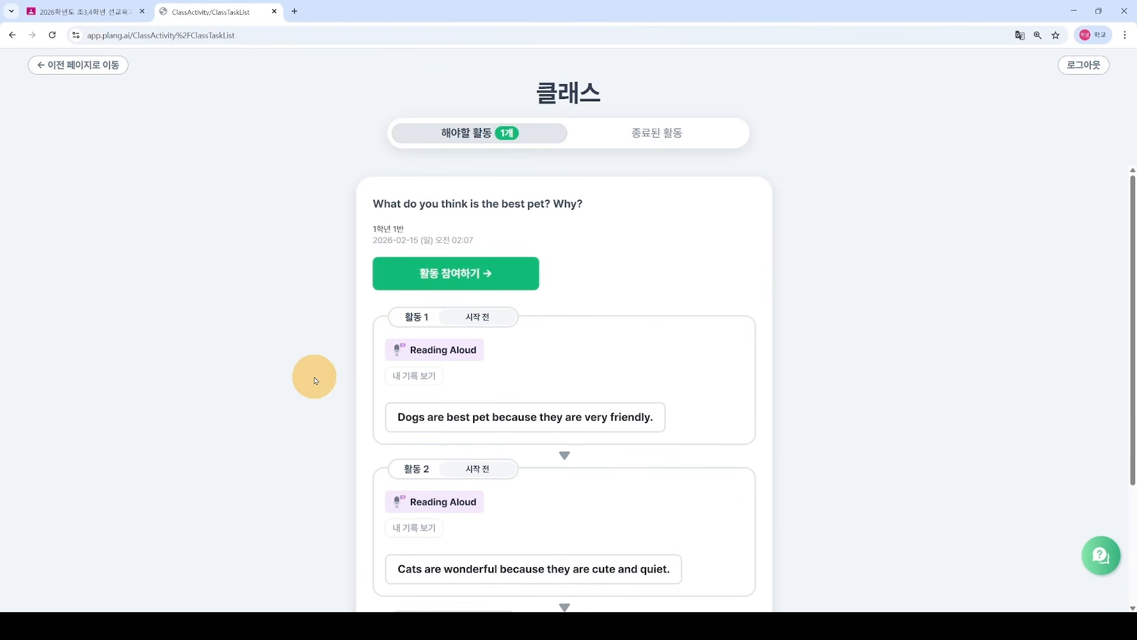
# Step: Start the first Reading Aloud sentence, hear it, show its Korean translation, and record it
pyautogui.click(454, 276)
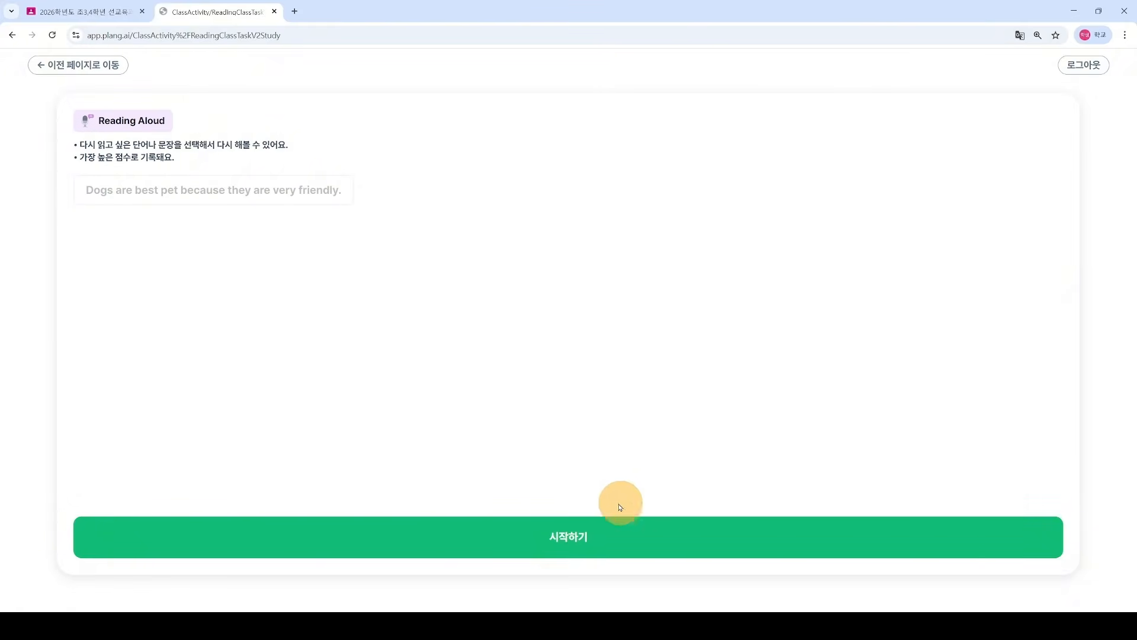
pyautogui.click(568, 540)
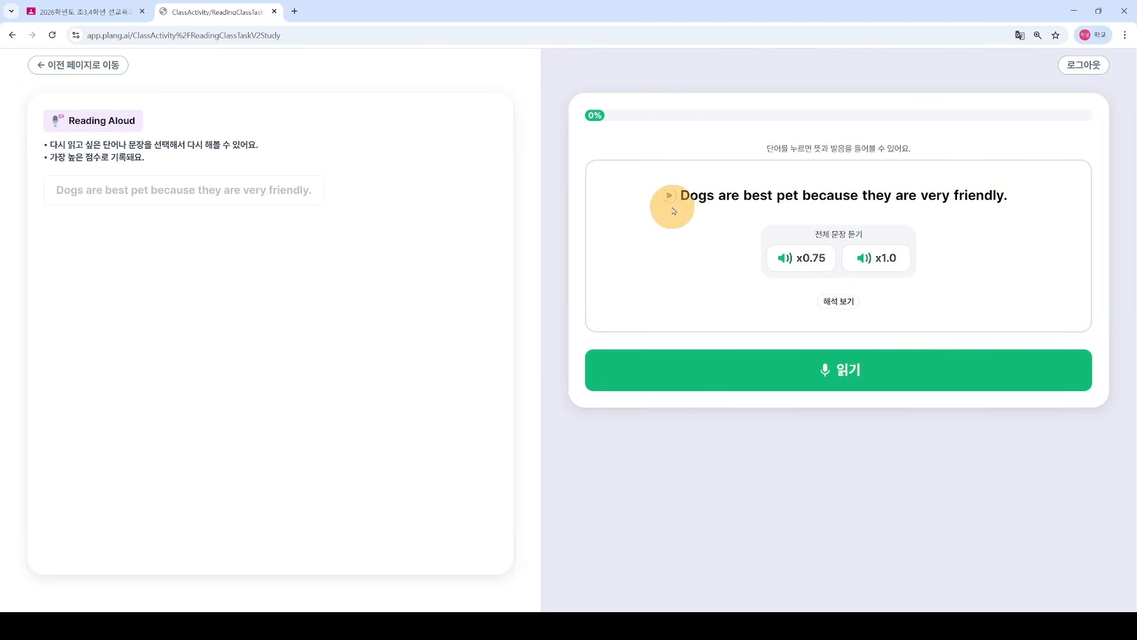
pyautogui.click(880, 266)
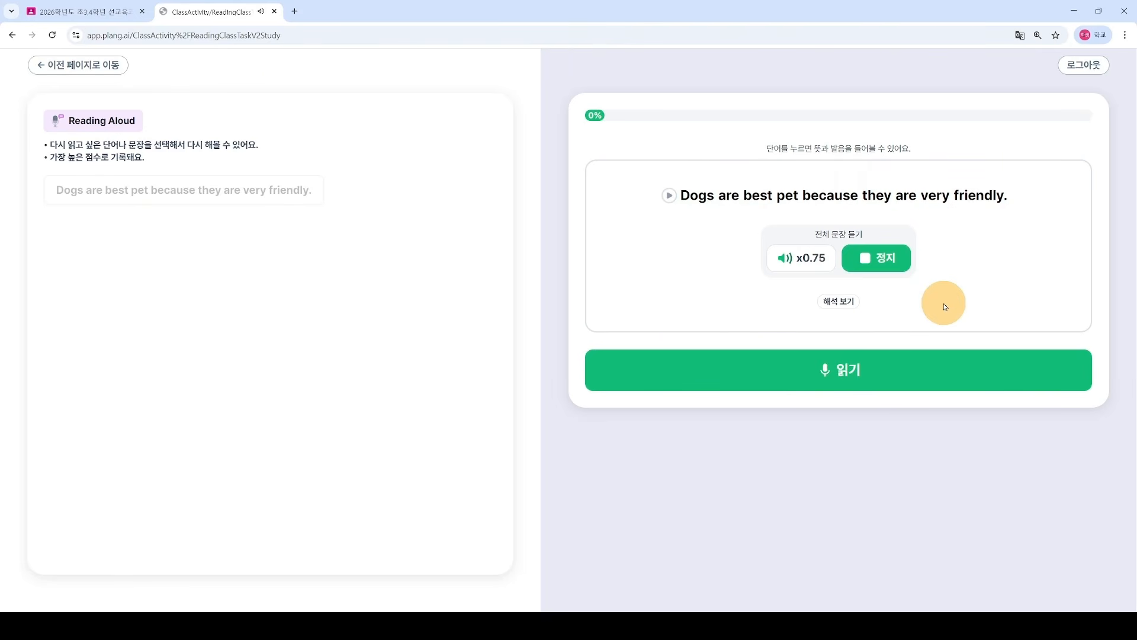
pyautogui.click(839, 301)
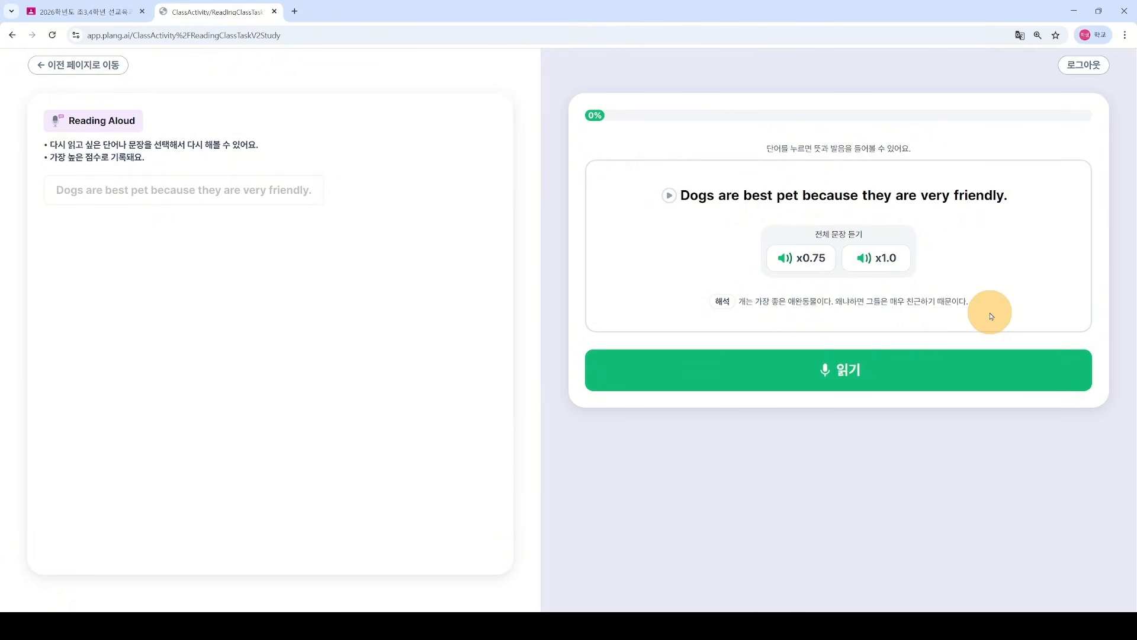
pyautogui.click(850, 379)
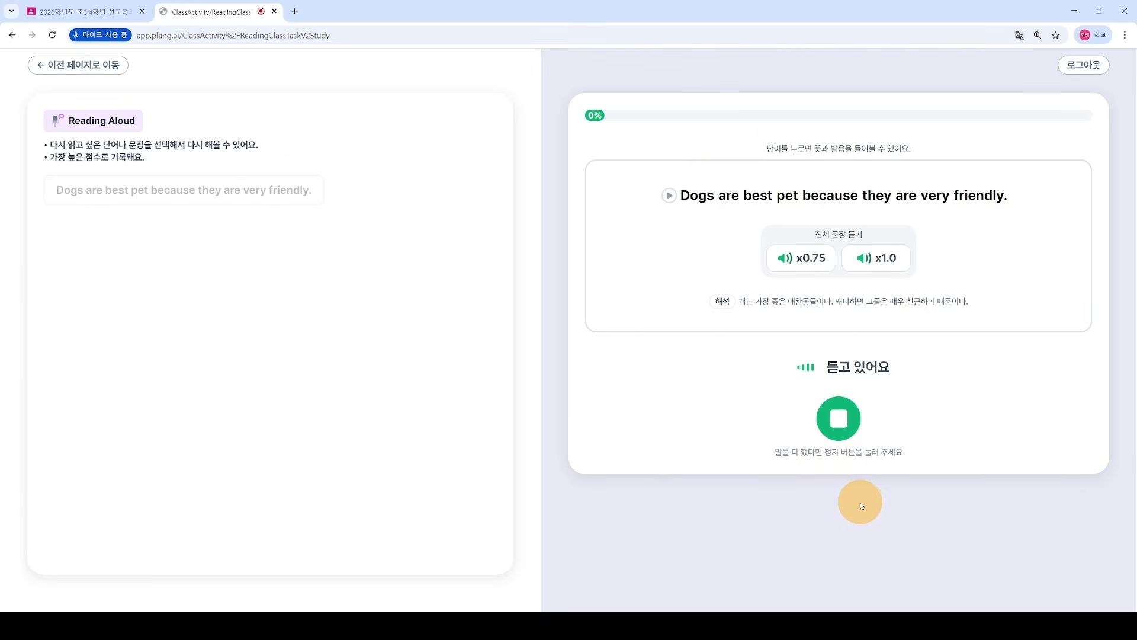
pyautogui.click(838, 418)
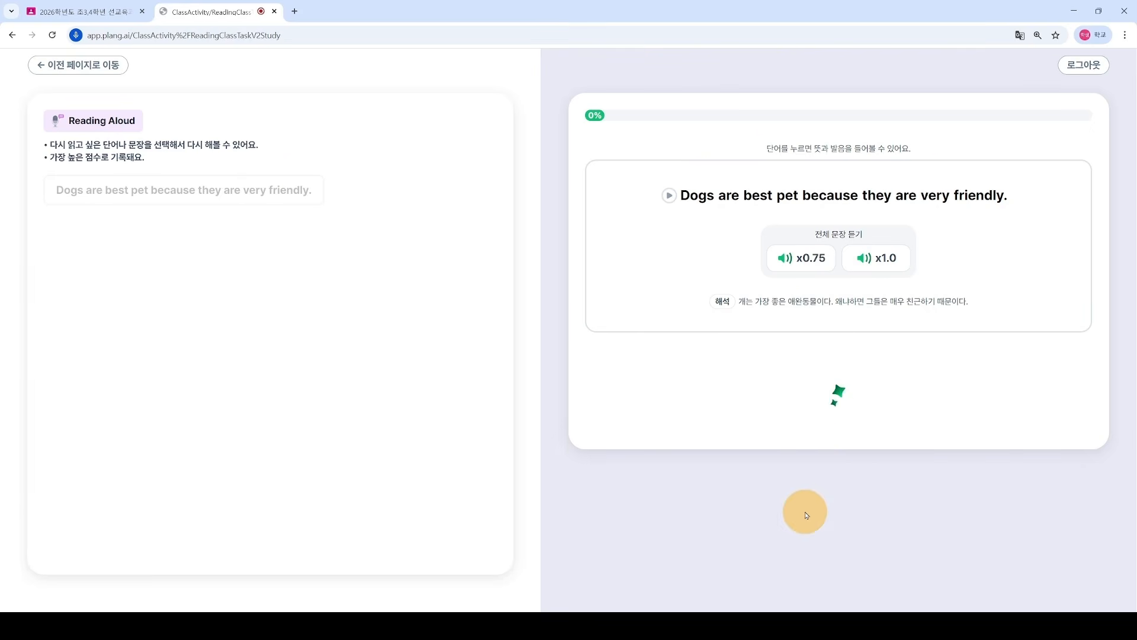
# Step: Review the 97 accuracy and 100 fluency feedback, replay the recording, and submit it
pyautogui.scroll(-1, 913, 457)
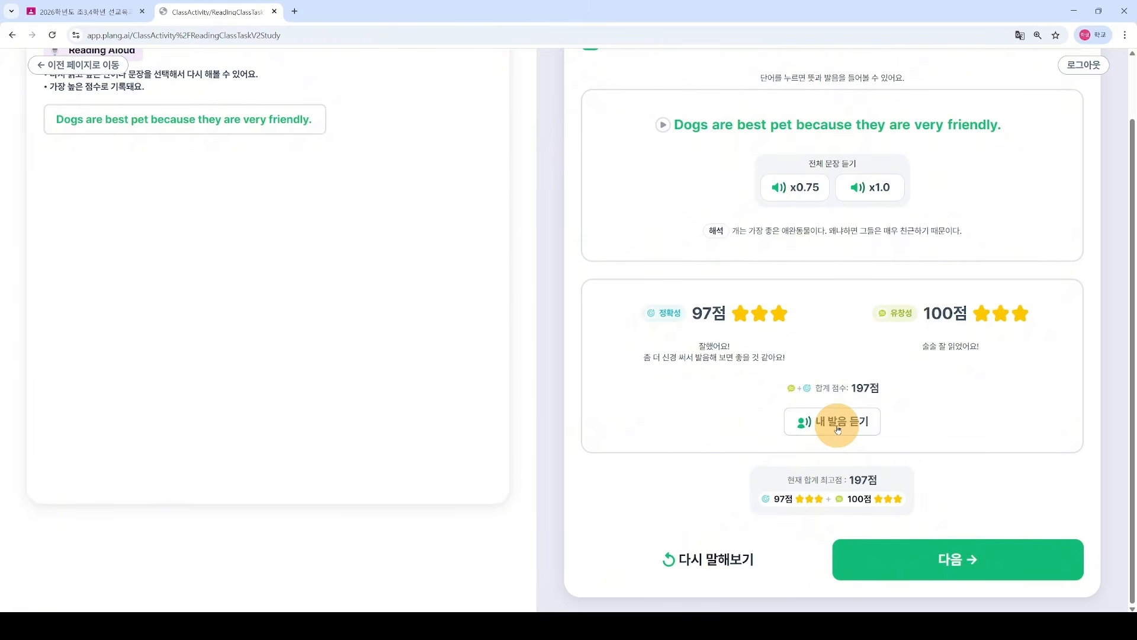
pyautogui.scroll(1, 845, 419)
pyautogui.scroll(-2, 830, 453)
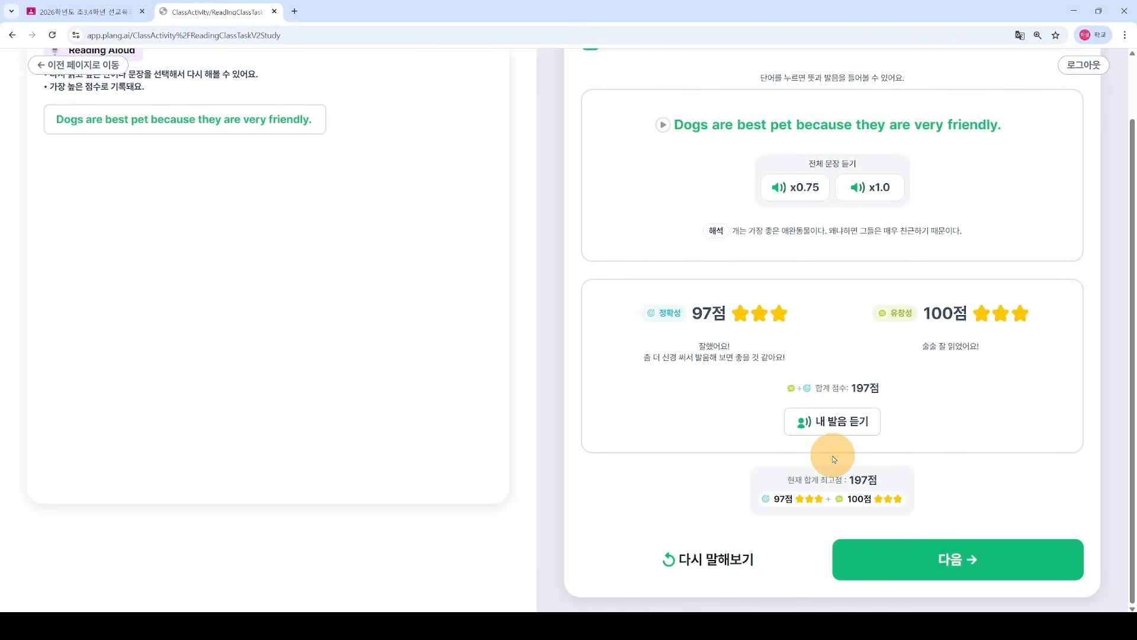
pyautogui.click(838, 425)
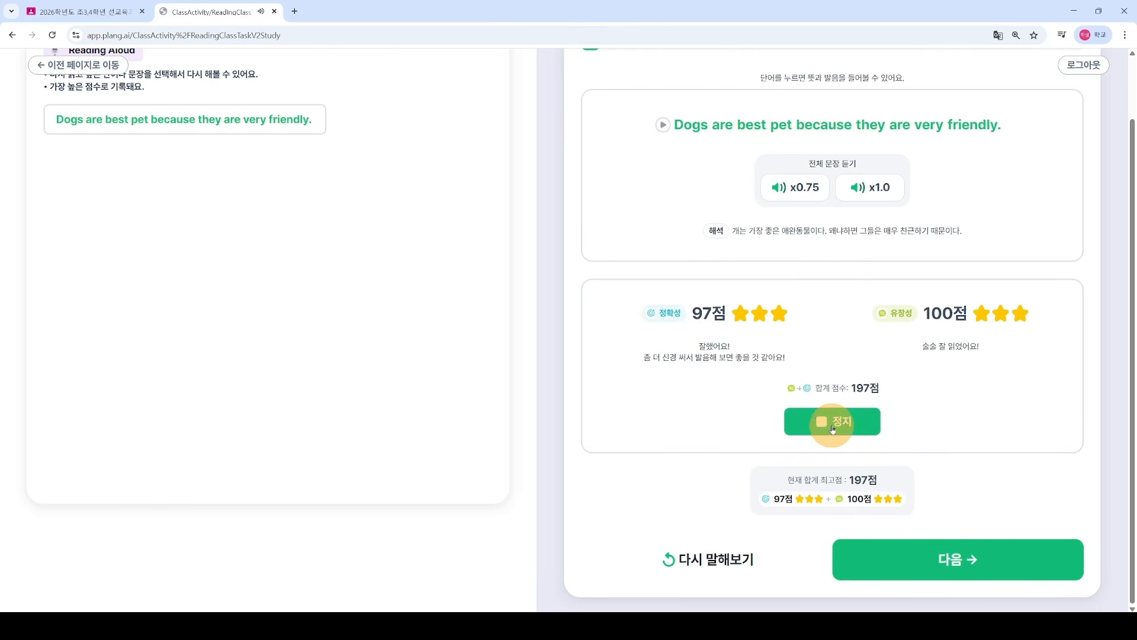
pyautogui.click(957, 558)
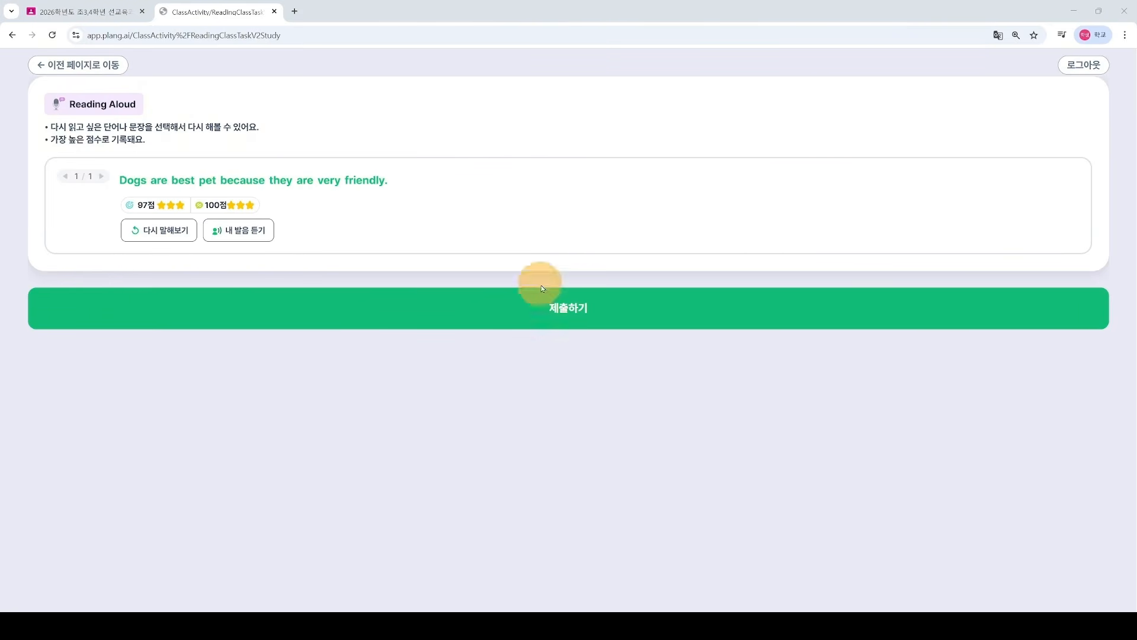
pyautogui.click(578, 316)
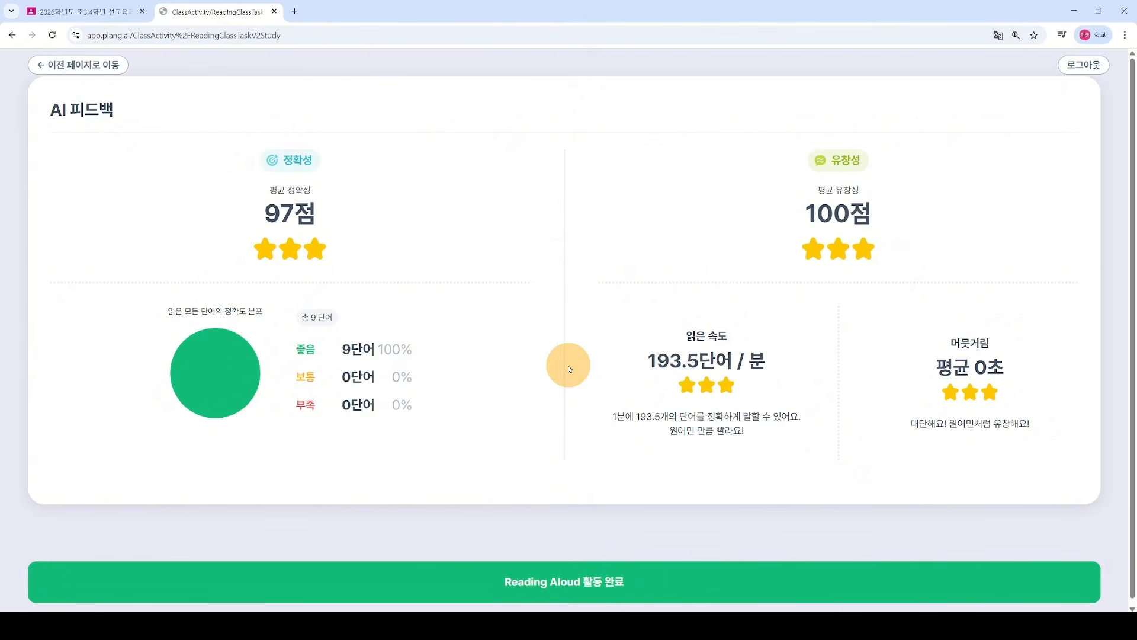
# Step: Move to the second Reading Aloud sentence and record it read aloud
pyautogui.click(573, 580)
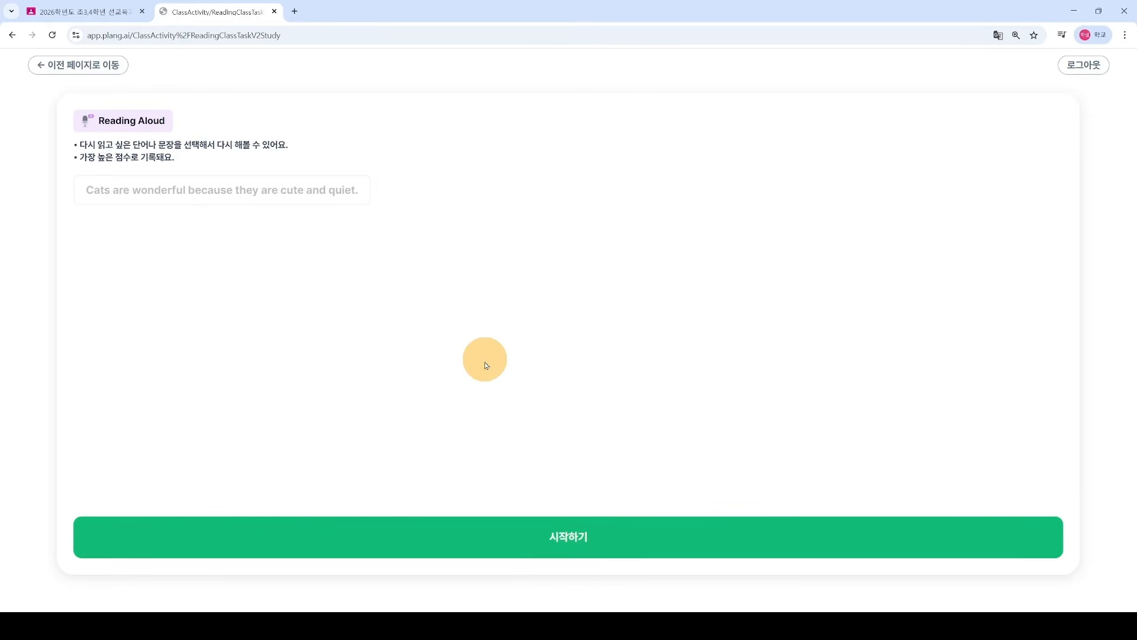
pyautogui.click(565, 536)
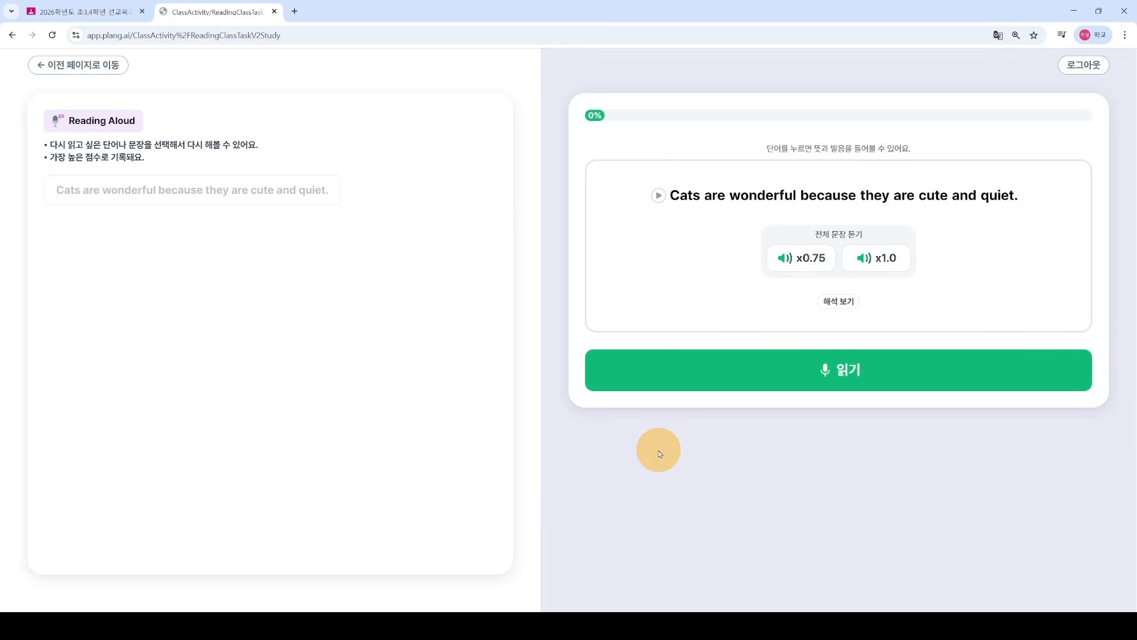
pyautogui.click(846, 378)
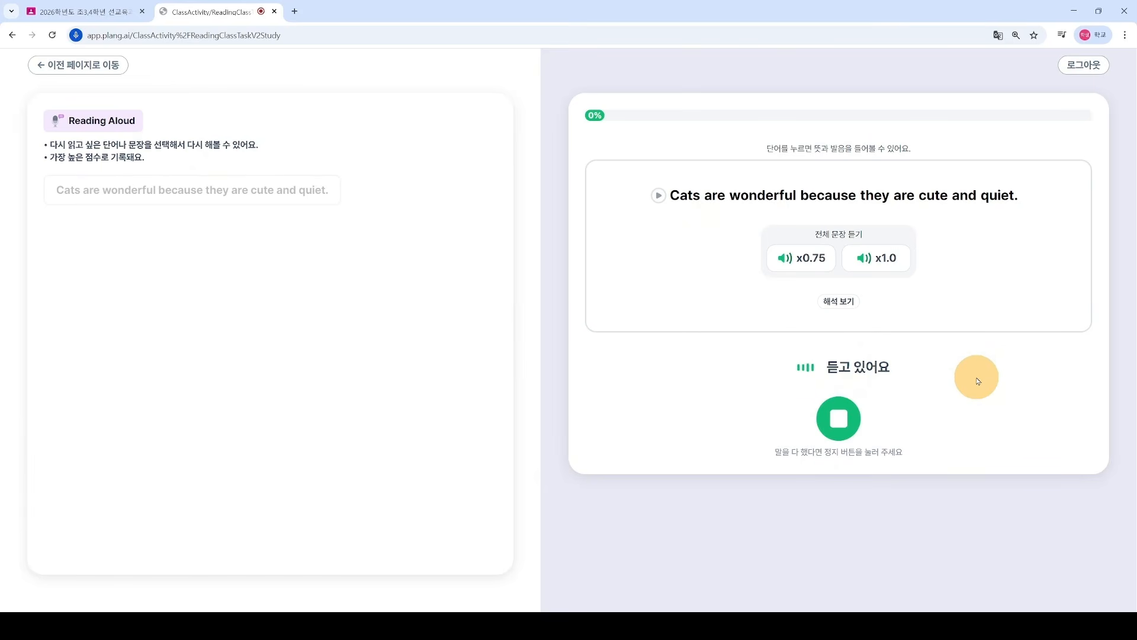
pyautogui.click(842, 431)
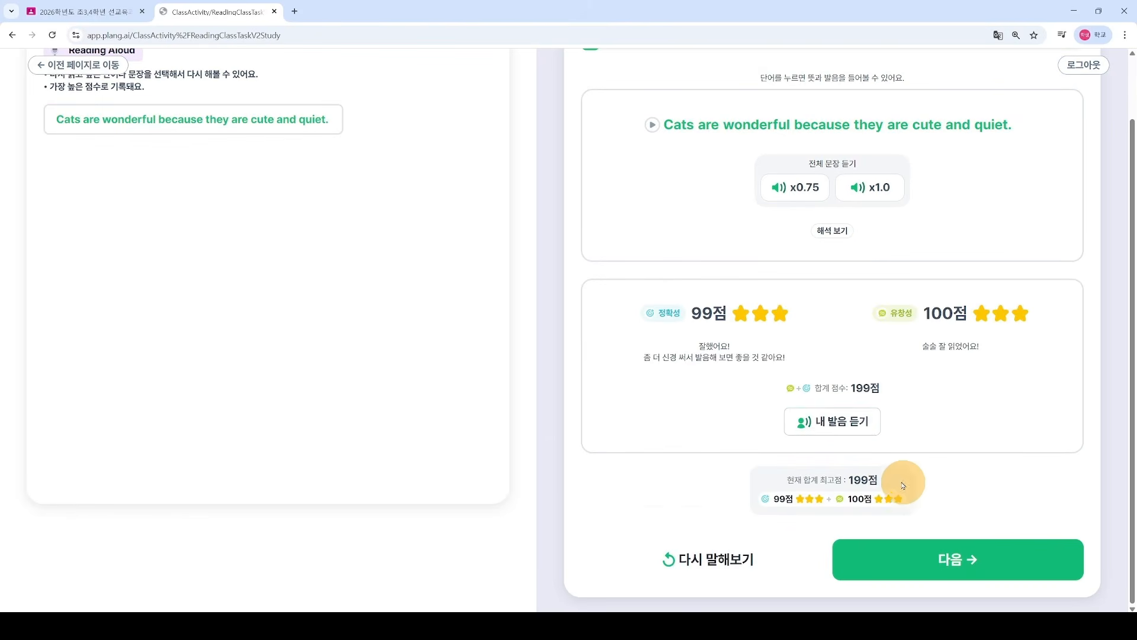
# Step: Replay the recording, submit the second reading, and continue to the Speaking task
pyautogui.click(832, 421)
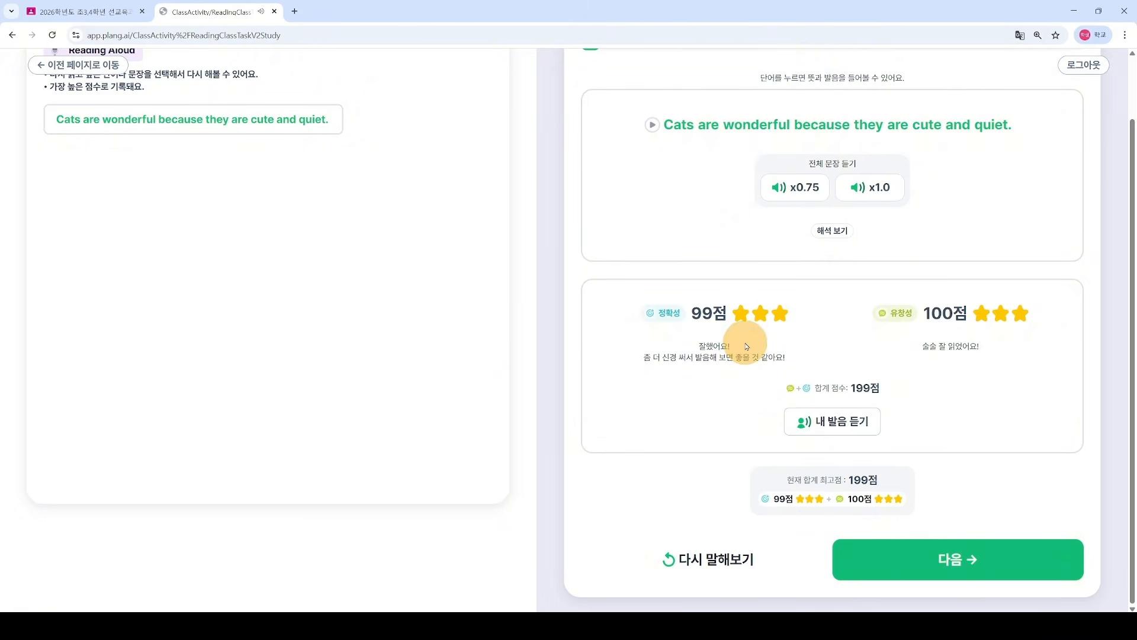
pyautogui.click(946, 559)
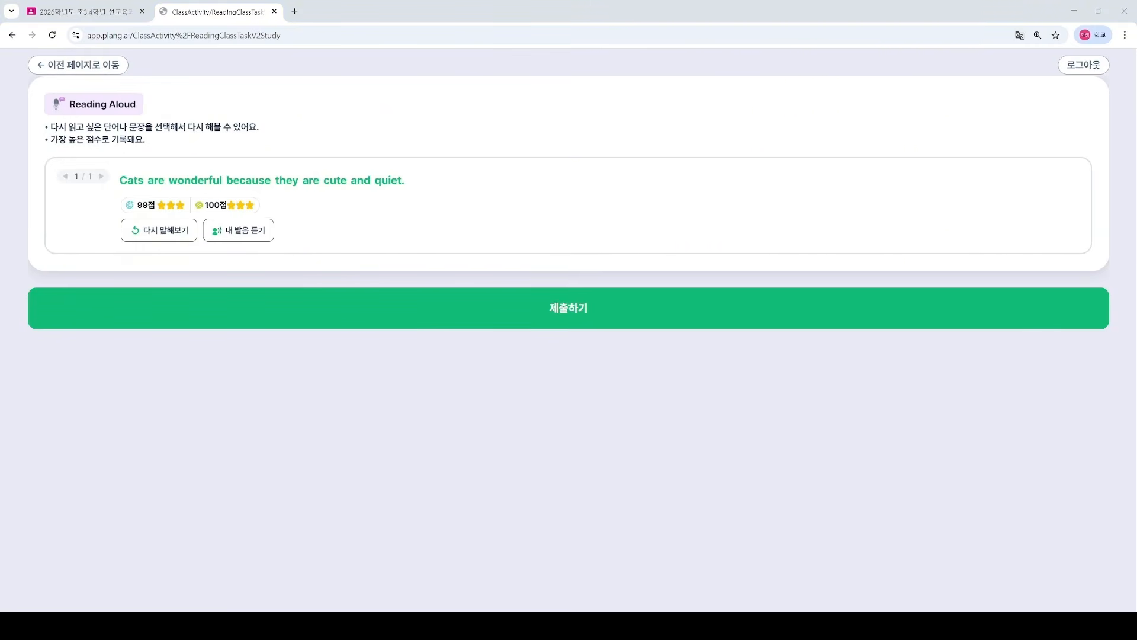
pyautogui.click(546, 311)
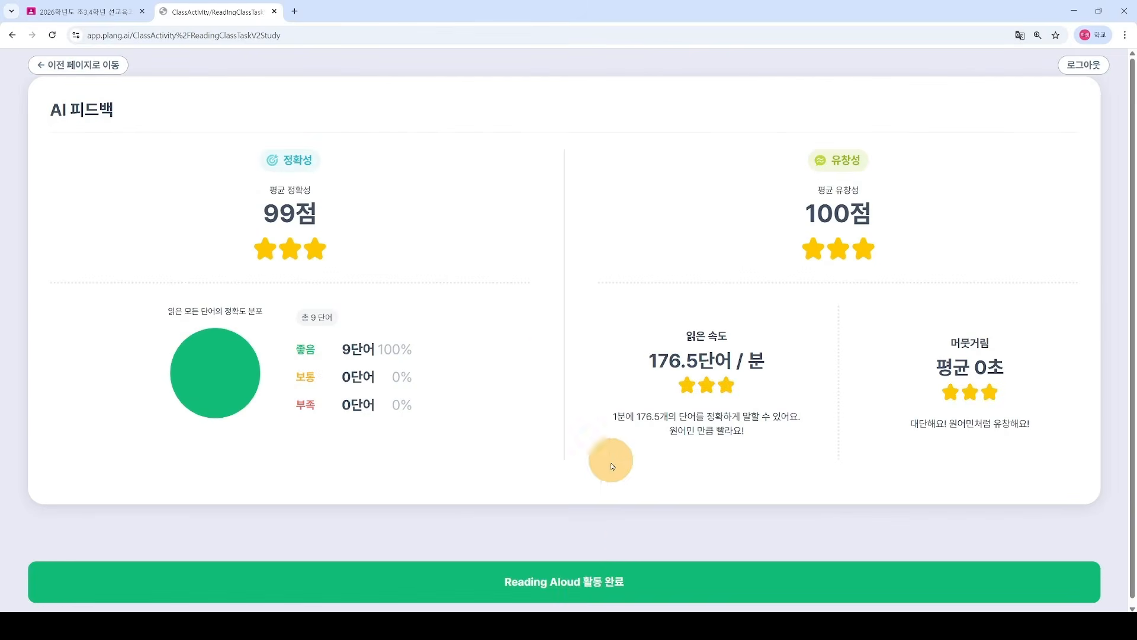
pyautogui.click(588, 586)
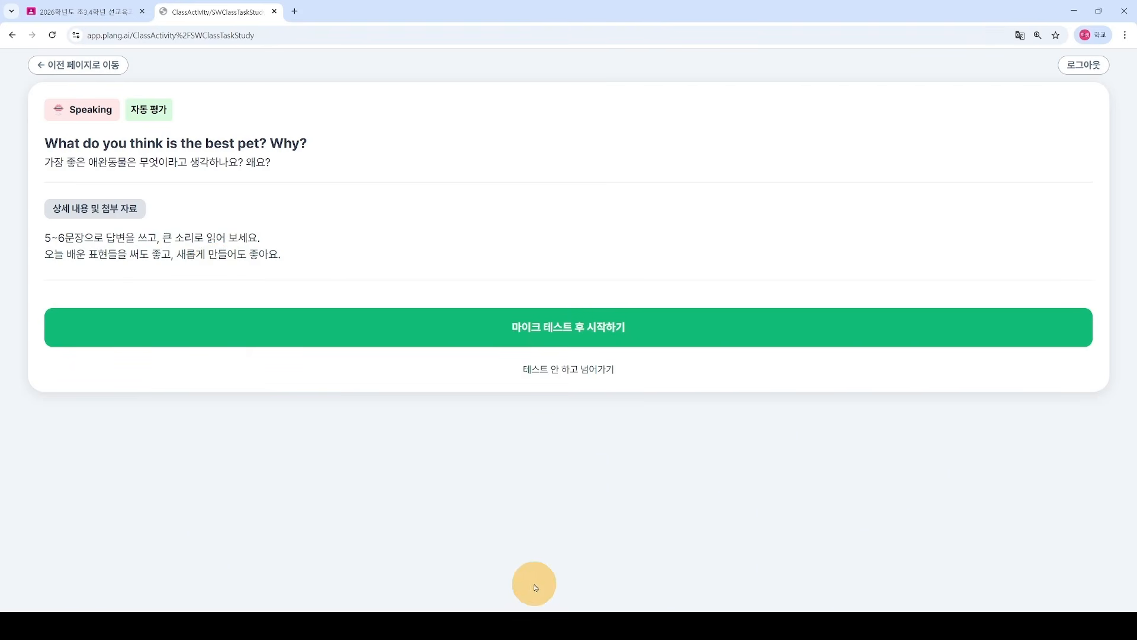
# Step: Centre the Notepad answer notes, pass the microphone test, and start the best-pet Speaking activity
pyautogui.moveTo(401, 623)
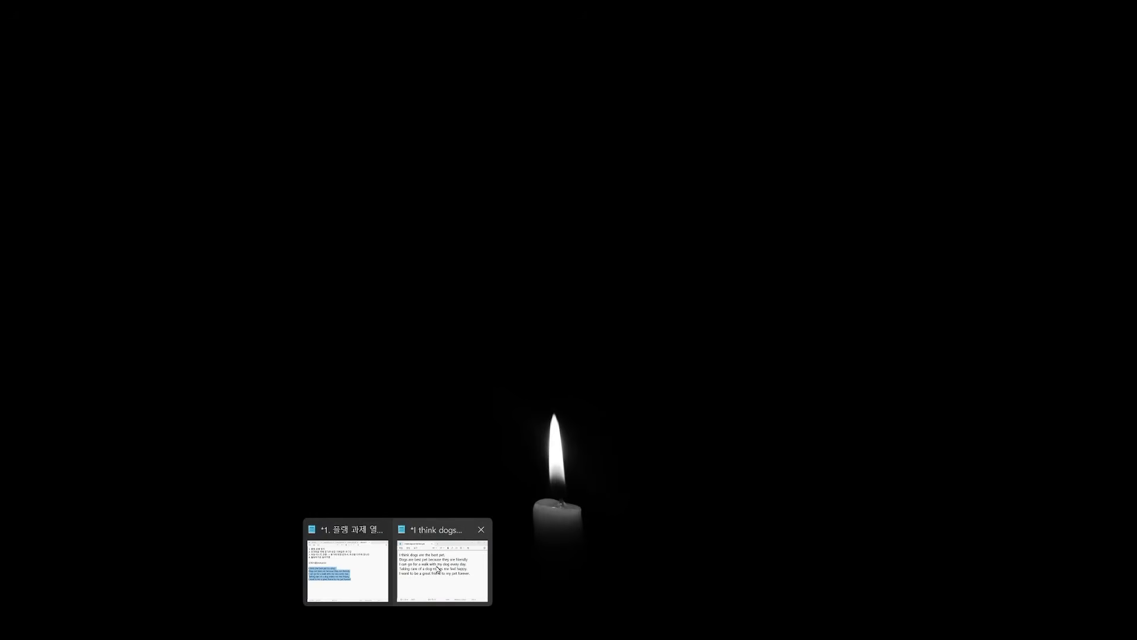
pyautogui.click(437, 570)
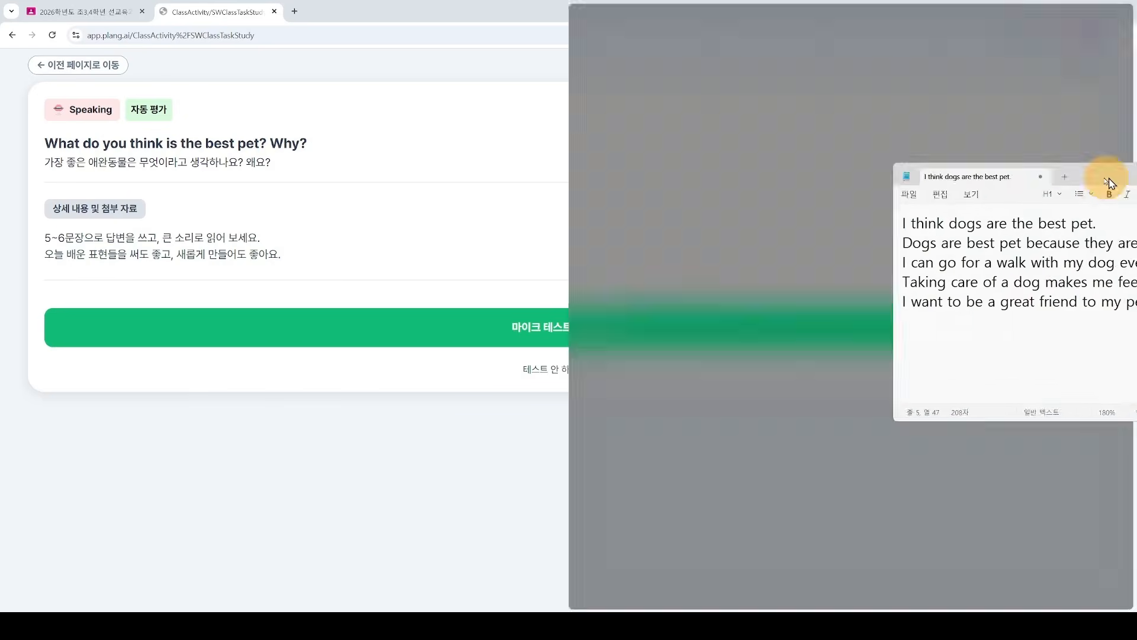
pyautogui.moveTo(1106, 177); pyautogui.dragTo(579, 237)
pyautogui.click(582, 196)
pyautogui.click(578, 328)
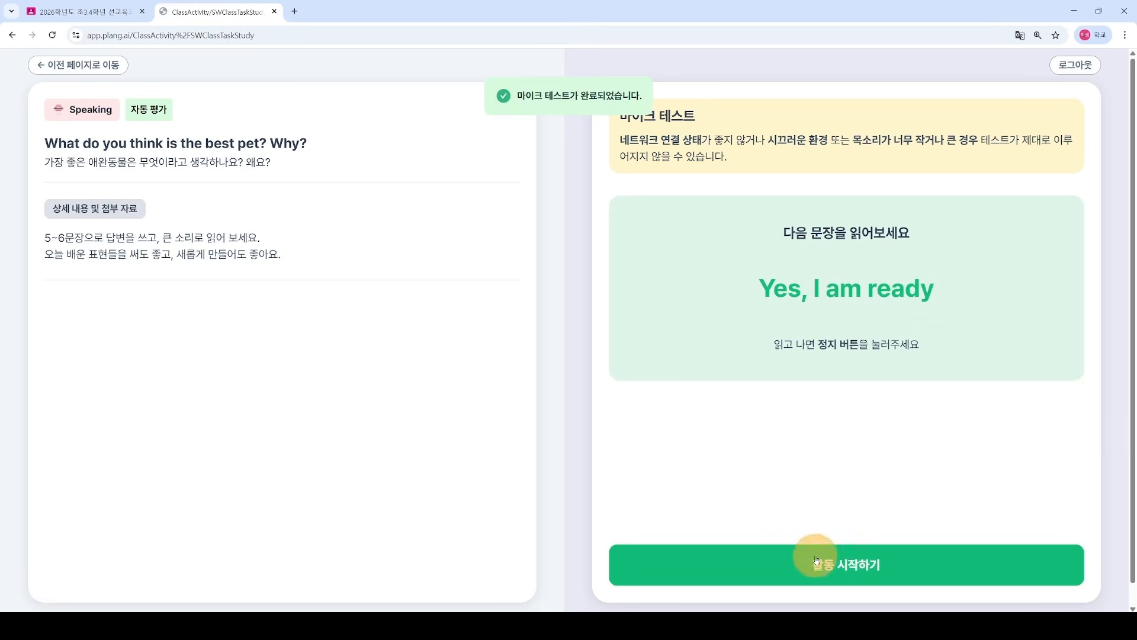
pyautogui.click(850, 568)
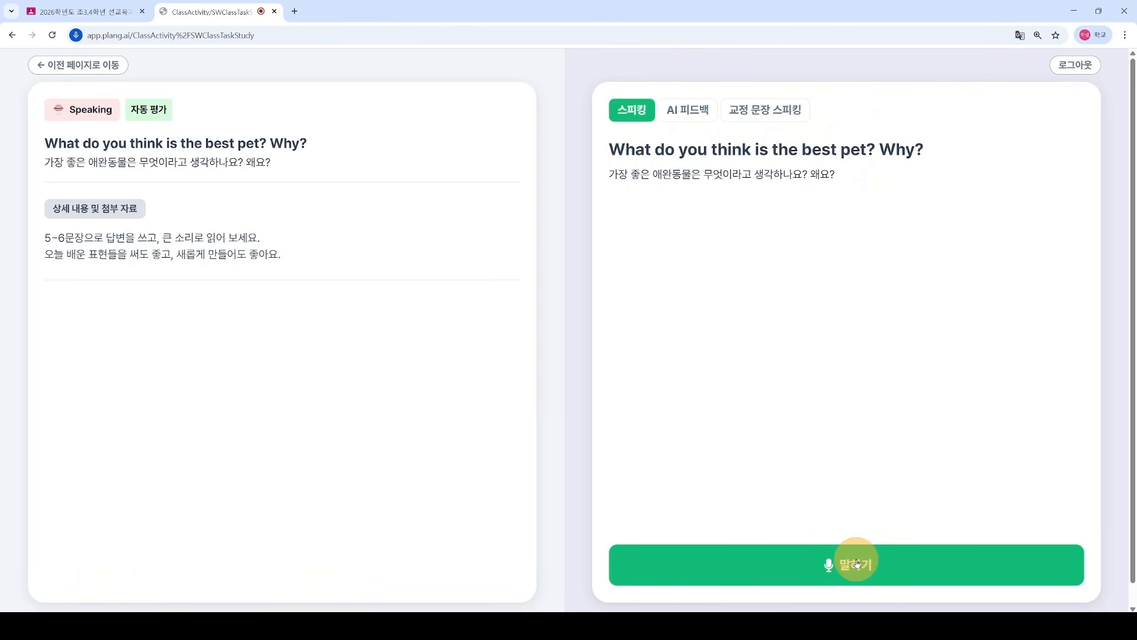
# Step: Speak the Notepad answer about dogs being the best pet, then submit the 46-word transcript
pyautogui.click(856, 563)
pyautogui.hotkey('alt', 'Tab')
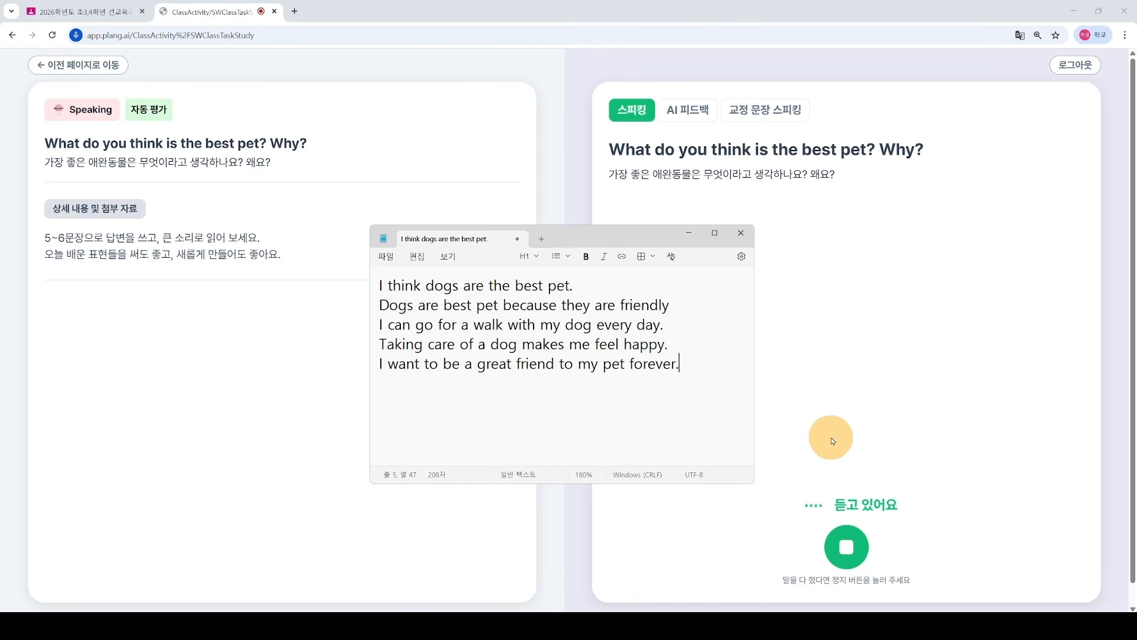
pyautogui.click(829, 437)
pyautogui.click(846, 548)
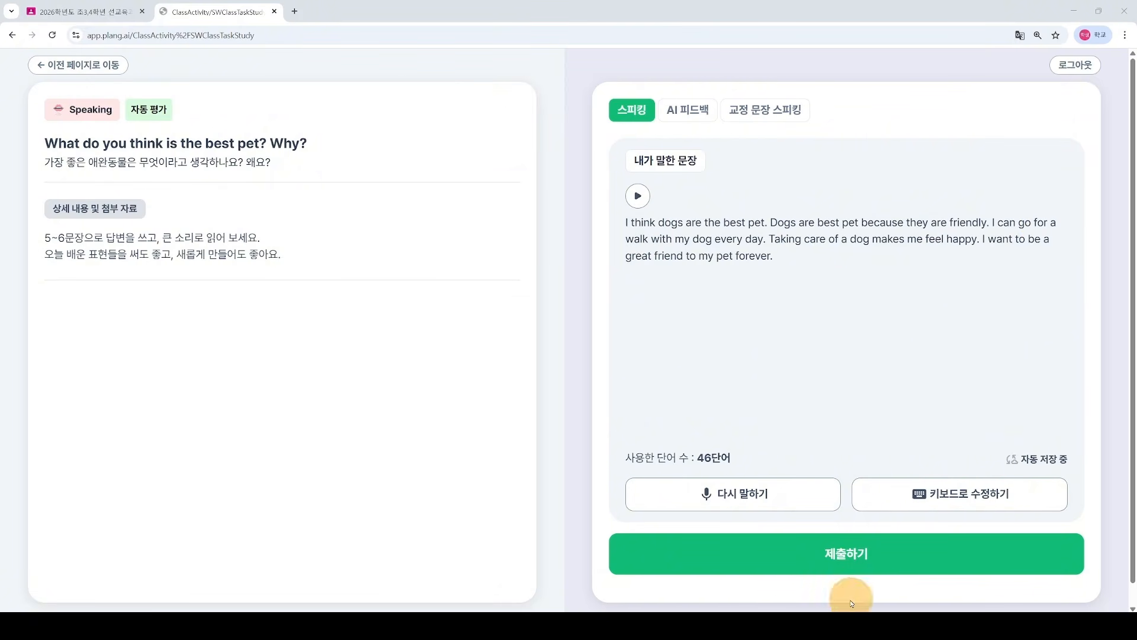
pyautogui.click(854, 556)
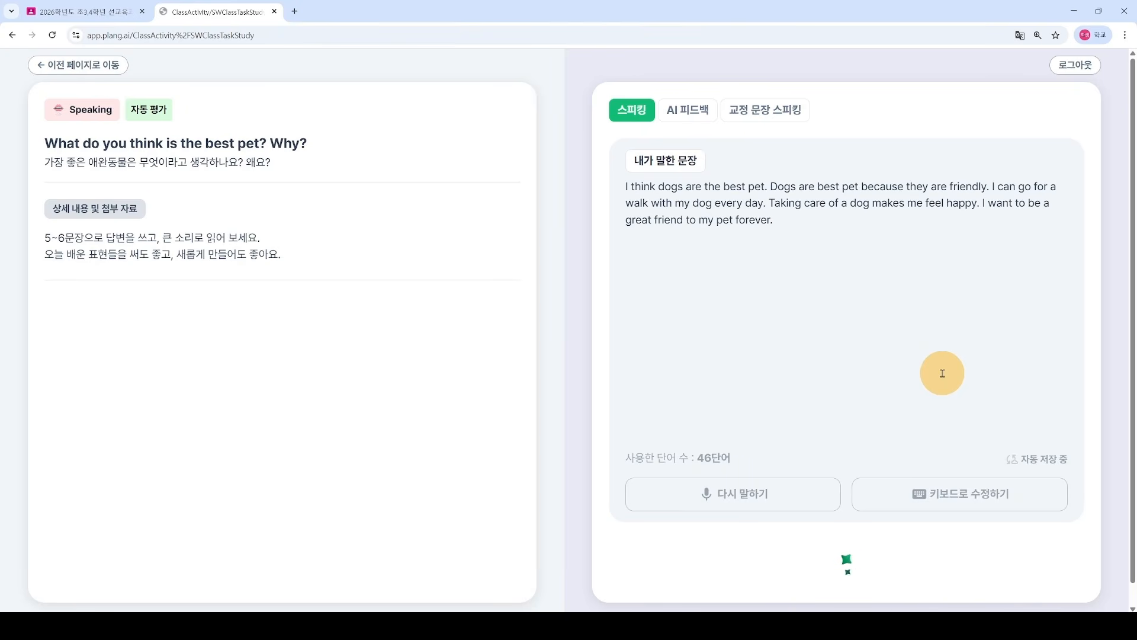
# Step: Scroll through the AI 피드백 cards to review the answer's feedback levels
pyautogui.scroll(-3, 944, 376)
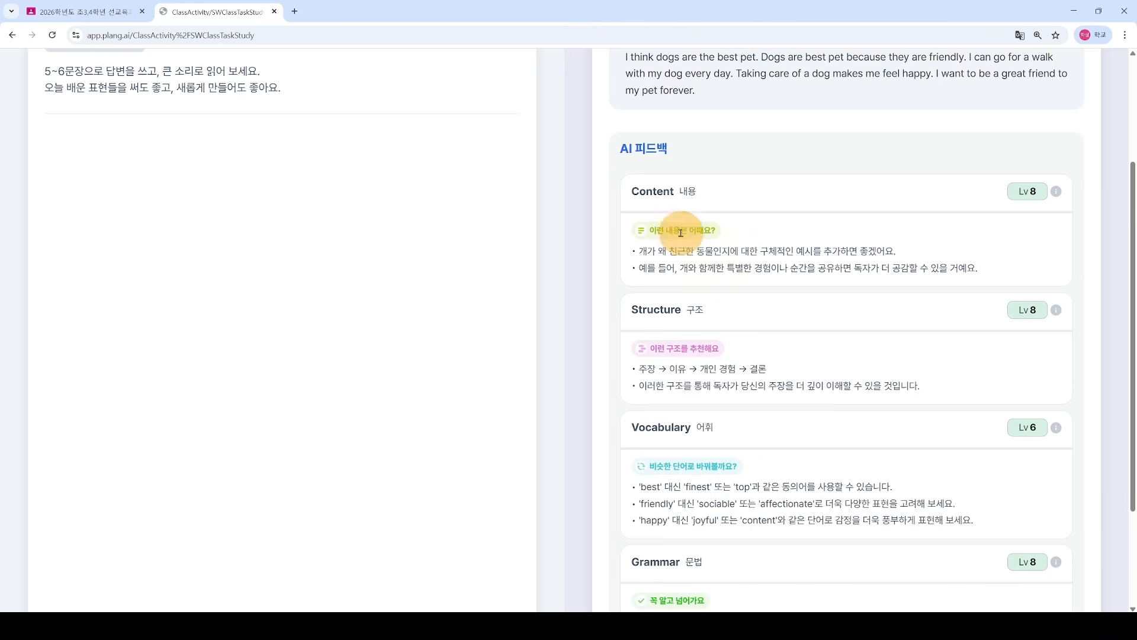
pyautogui.scroll(-1, 735, 385)
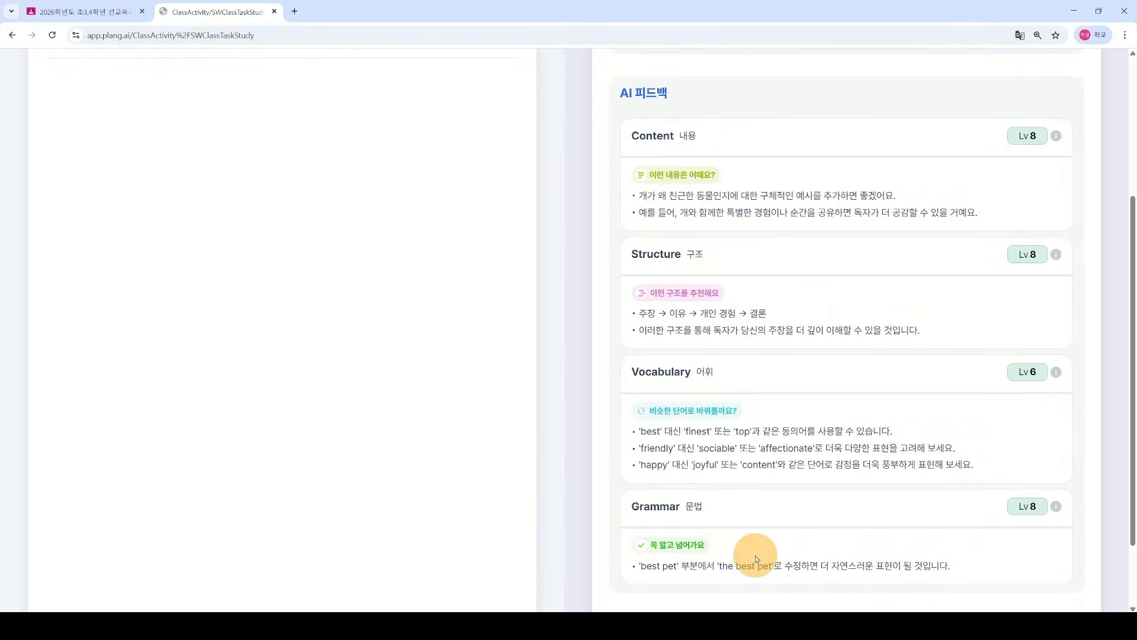
pyautogui.scroll(-2, 751, 554)
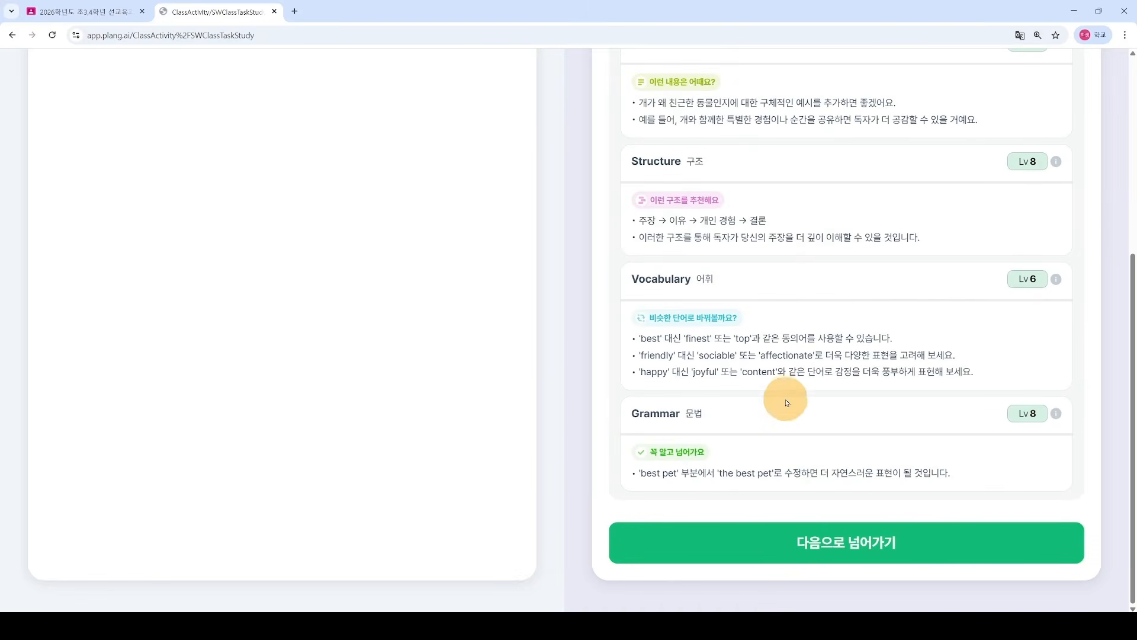
pyautogui.scroll(1, 719, 473)
pyautogui.scroll(1, 719, 474)
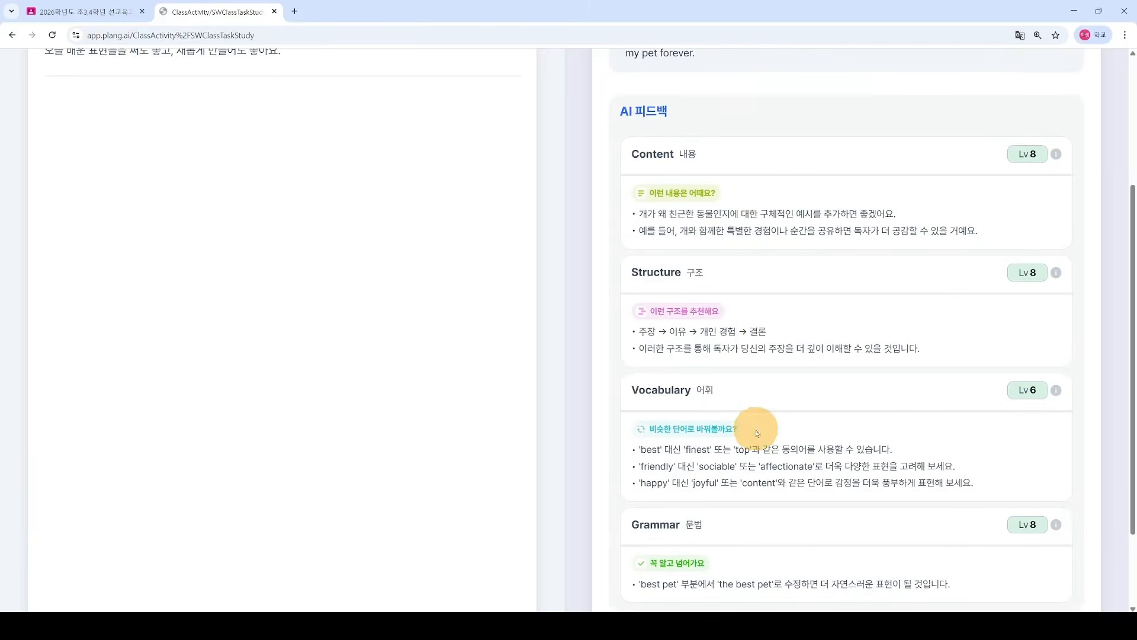
pyautogui.scroll(-2, 774, 363)
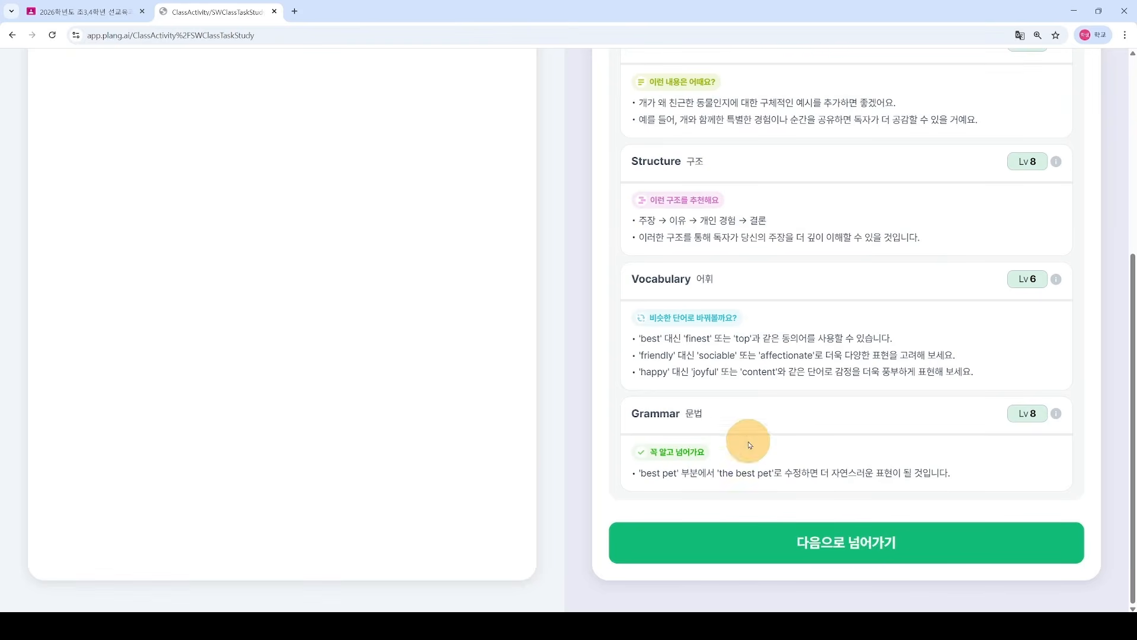
# Step: Go to AI 문법 및 오류교정 and review the fixes 'pet' to 'pets' and added 'the'
pyautogui.click(848, 548)
pyautogui.scroll(3, 812, 421)
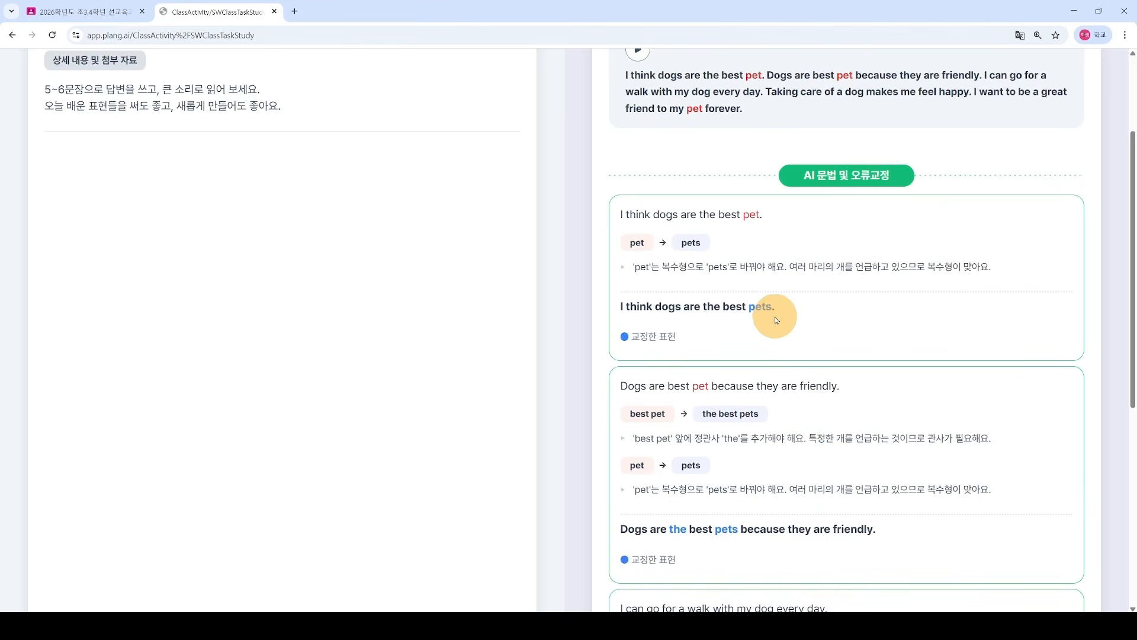
pyautogui.scroll(1, 779, 311)
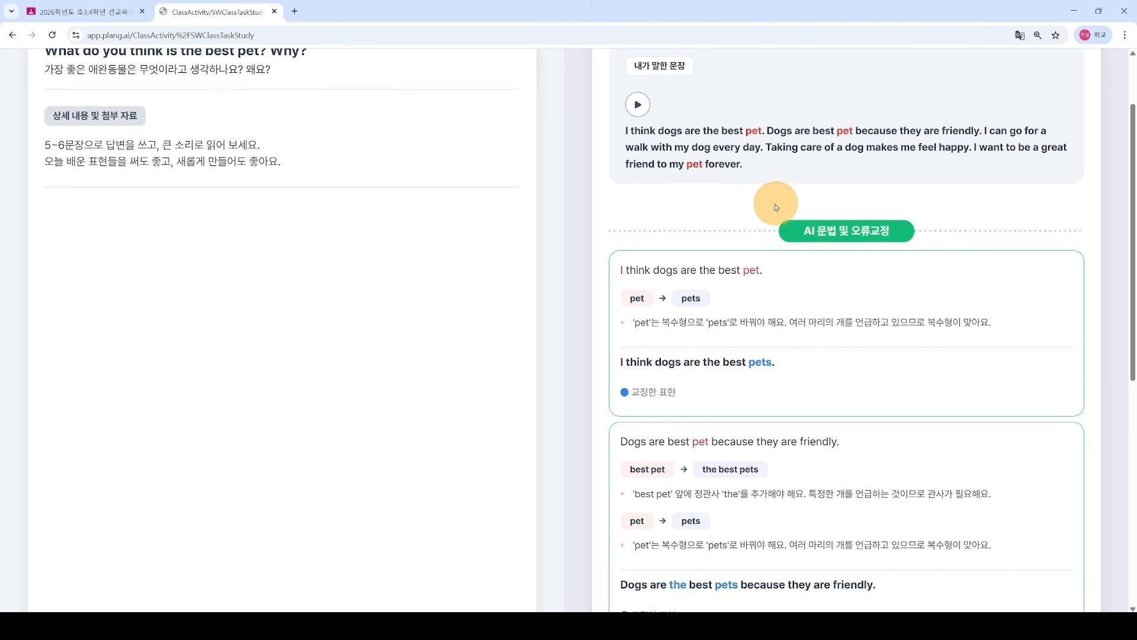
pyautogui.scroll(-1, 772, 198)
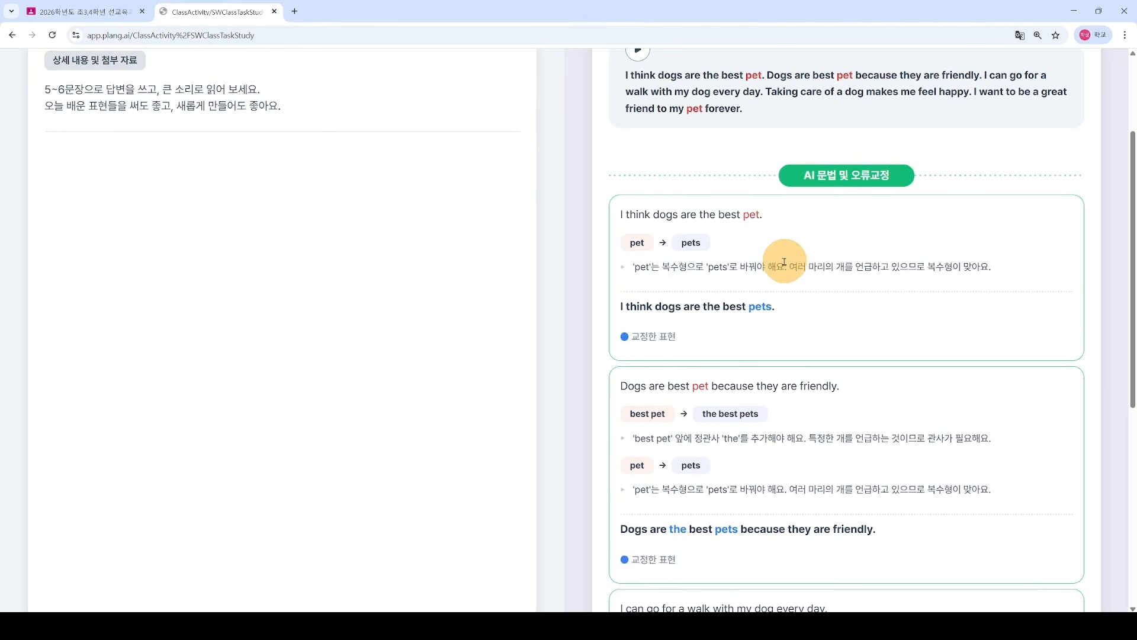
pyautogui.scroll(1, 787, 256)
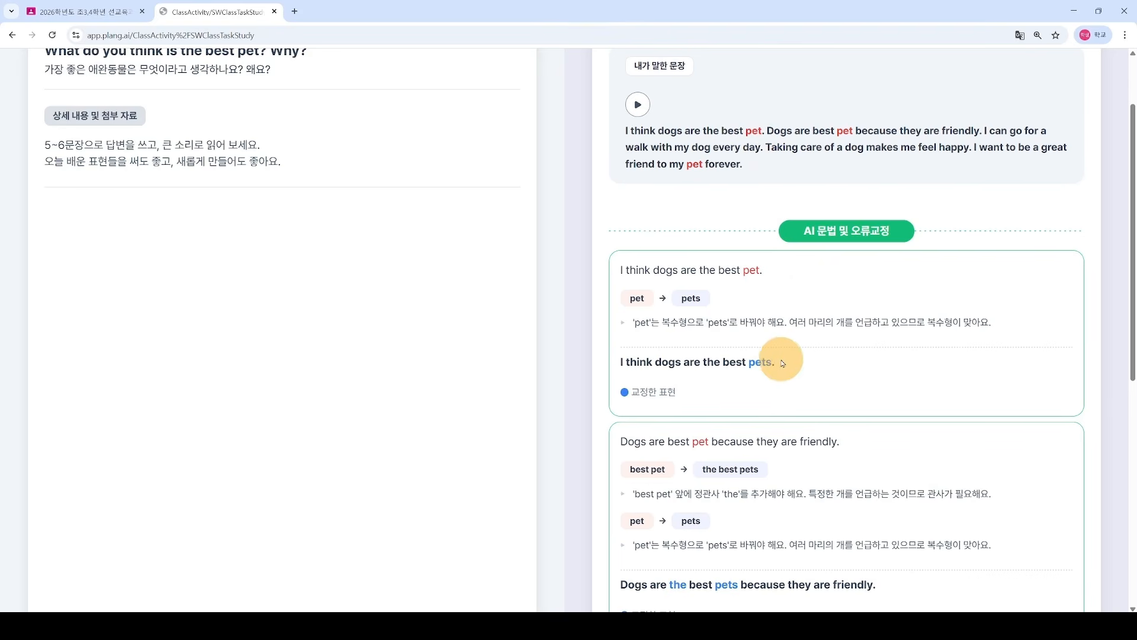
pyautogui.scroll(-2, 825, 431)
pyautogui.scroll(-6, 831, 431)
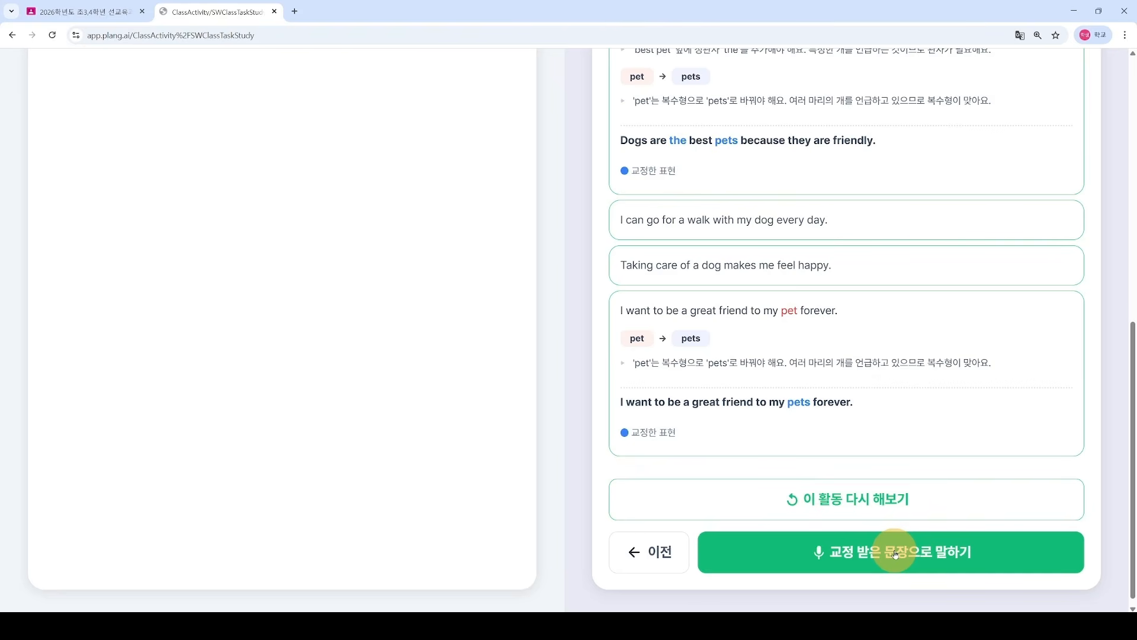
# Step: Read the corrected dog sentences aloud with 교정 받은 문장으로 말하기 and submit to the teacher
pyautogui.click(896, 553)
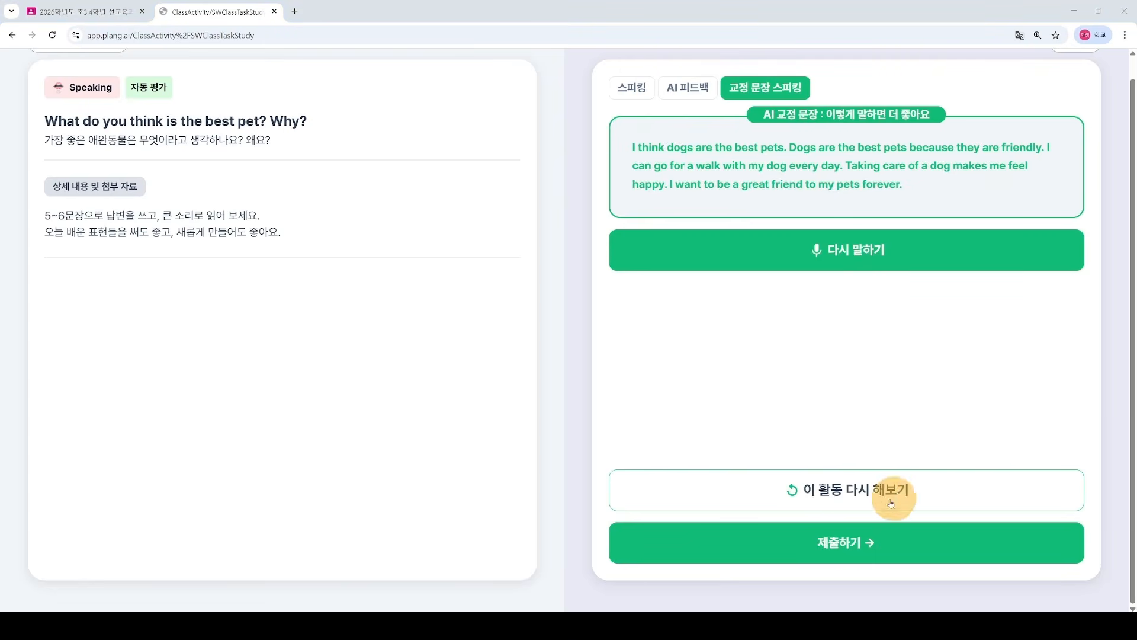
pyautogui.click(847, 542)
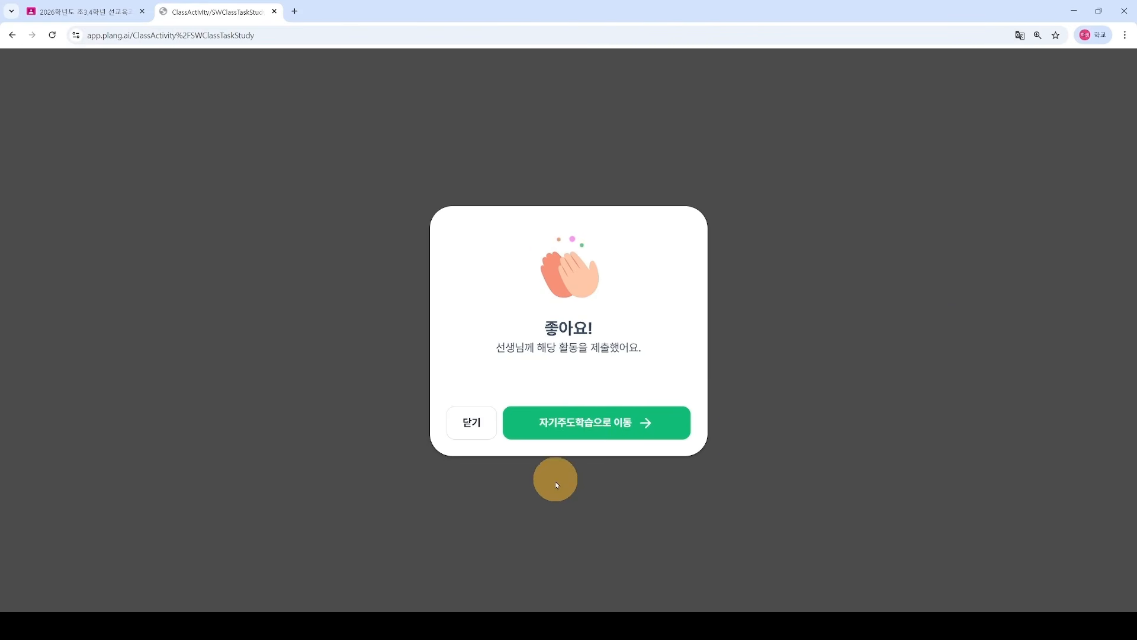
# Step: Dismiss the 좋아요! message and check 종료된 활동 shows all three activities submitted
pyautogui.click(473, 425)
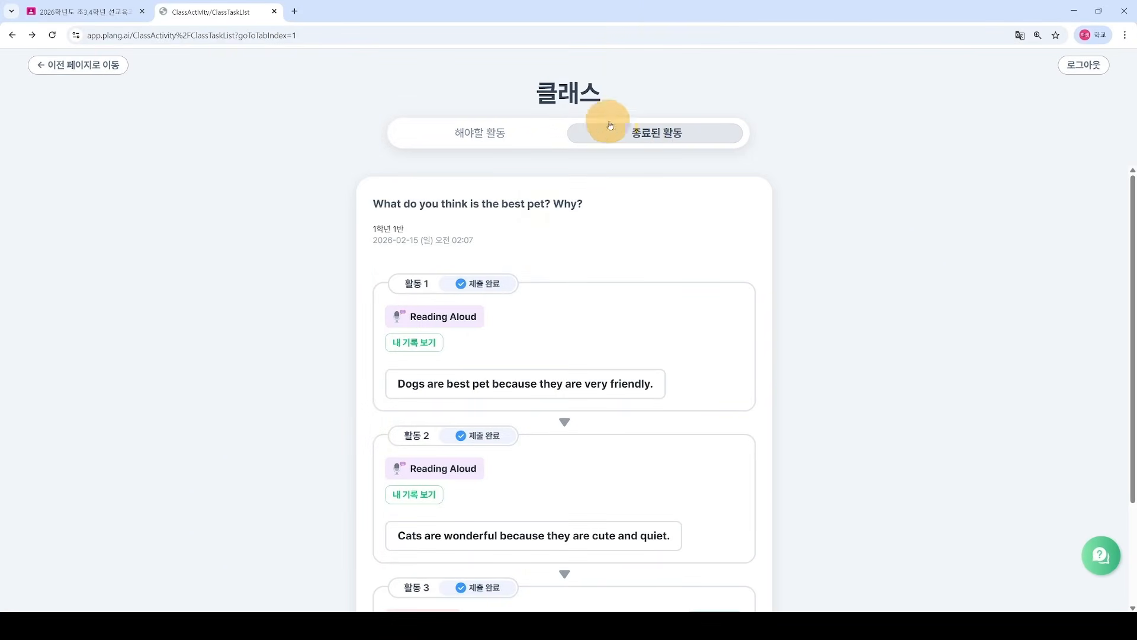
pyautogui.scroll(-3, 510, 361)
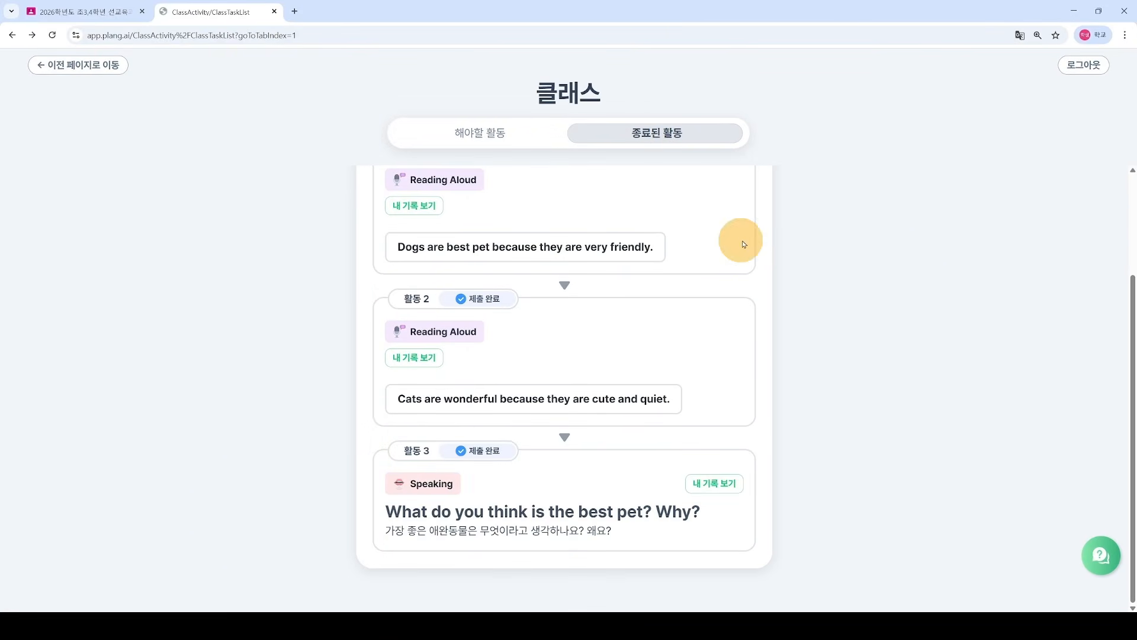
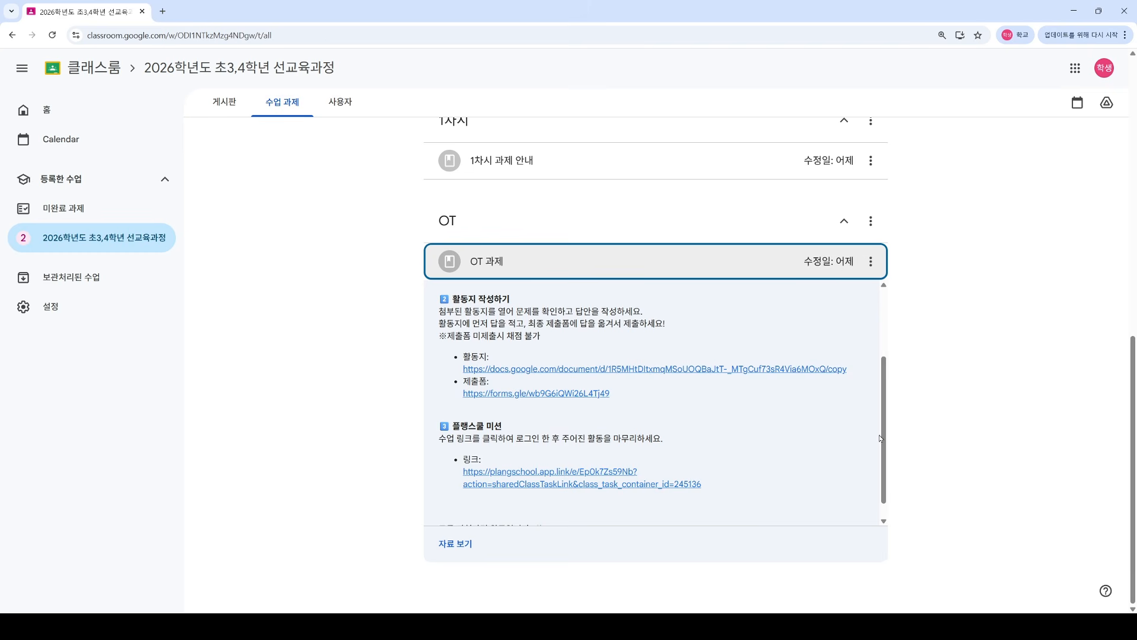
# Step: Scroll the OT 과제 post and follow the 활동지 link to the 0차시_초34 copy page
pyautogui.moveTo(884, 434); pyautogui.dragTo(892, 365)
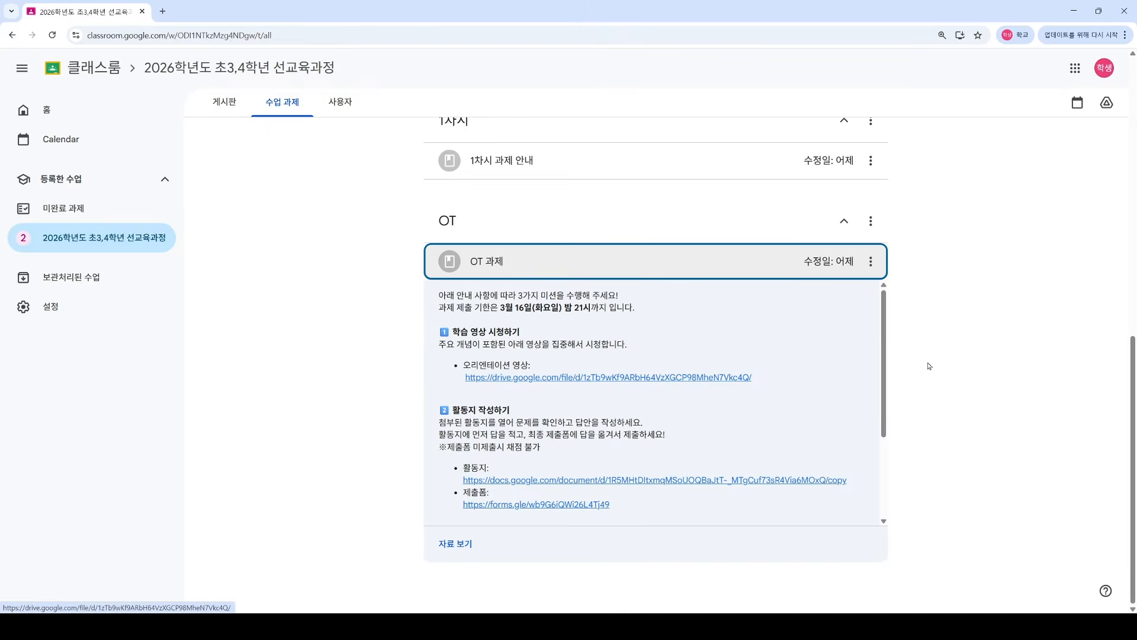
pyautogui.scroll(-1, 884, 370)
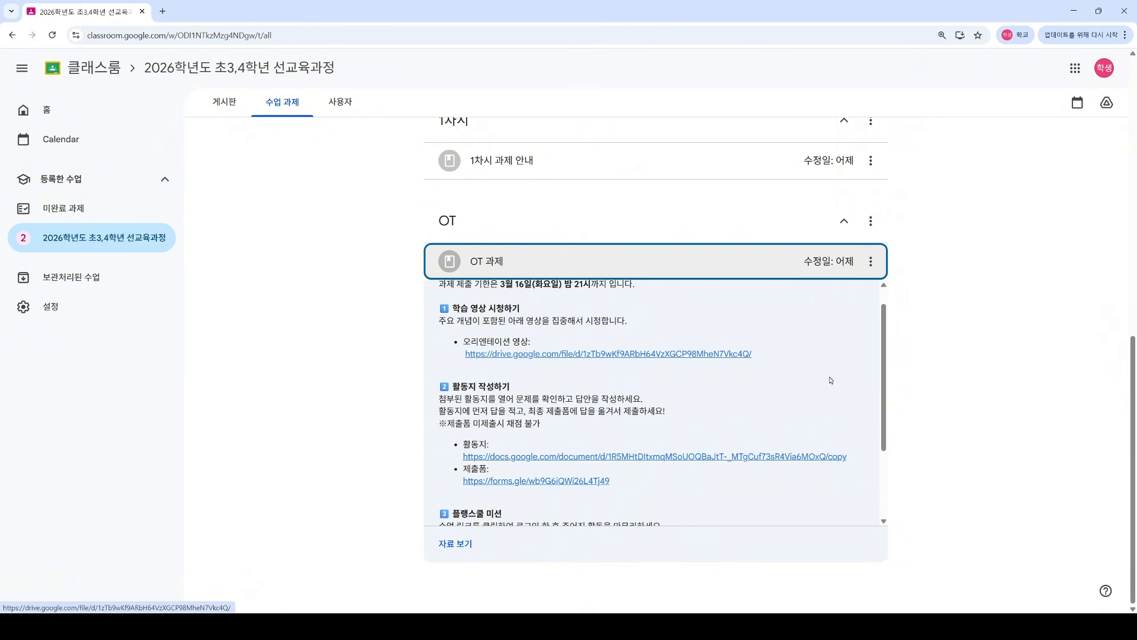
pyautogui.scroll(-1, 595, 366)
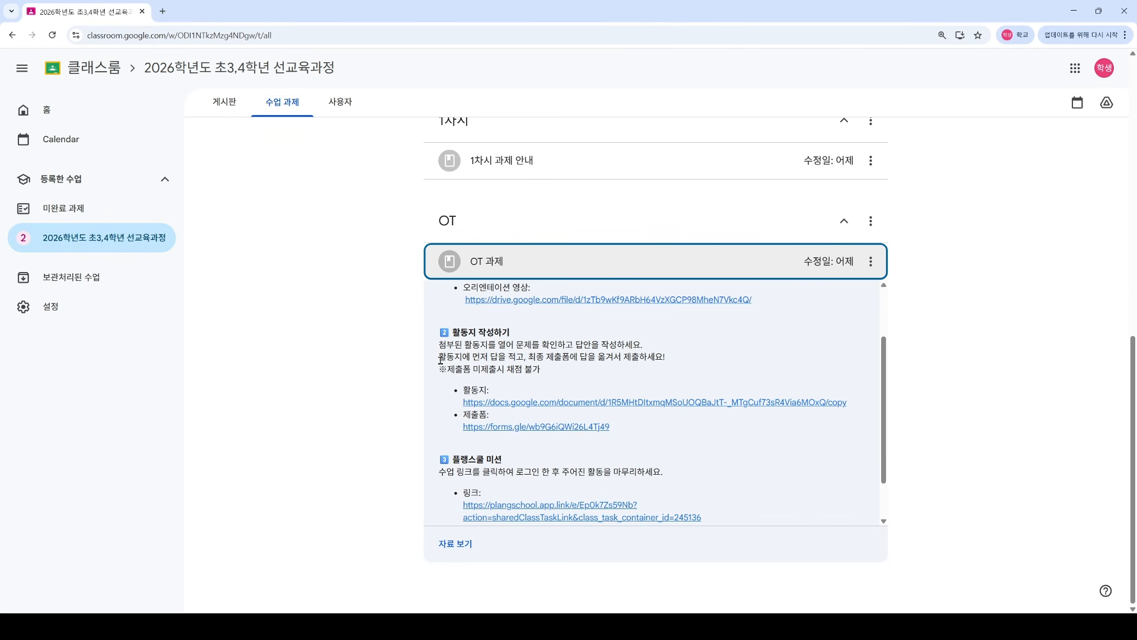
pyautogui.click(501, 403)
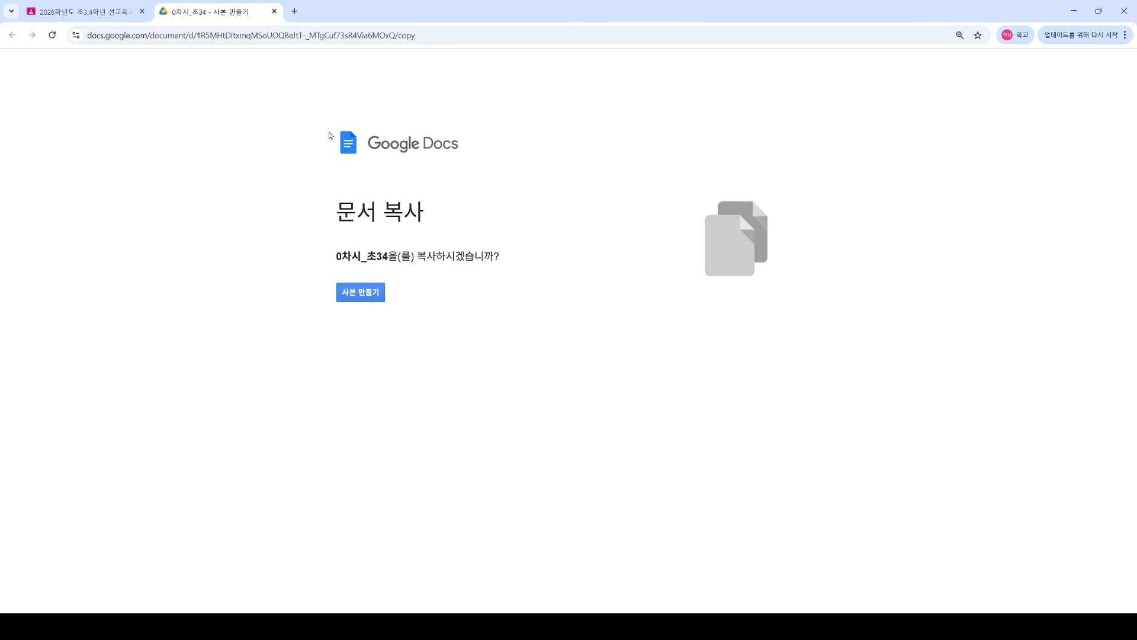
# Step: Make a personal copy of the 0차시_초34 worksheet, opening 0차시_초34의 사본
pyautogui.moveTo(334, 219); pyautogui.dragTo(431, 220)
pyautogui.click(434, 234)
pyautogui.moveTo(336, 259); pyautogui.dragTo(424, 282)
pyautogui.click(361, 293)
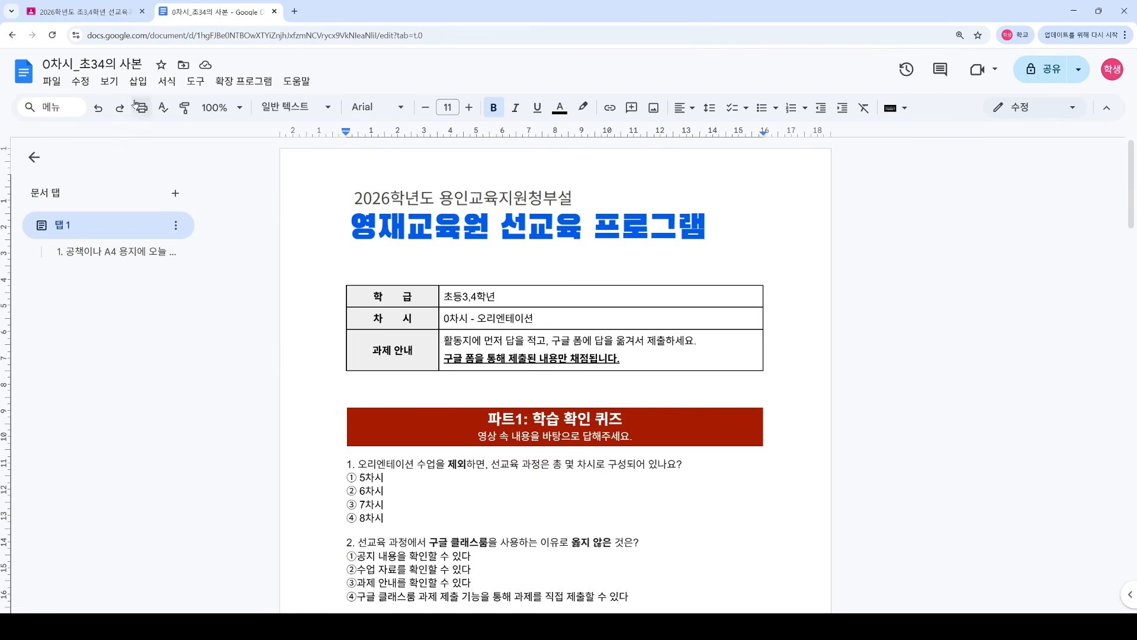
# Step: Confirm 0차시_초34의 사본 is listed in Google Drive's My Drive, then return to the copy
pyautogui.click(295, 11)
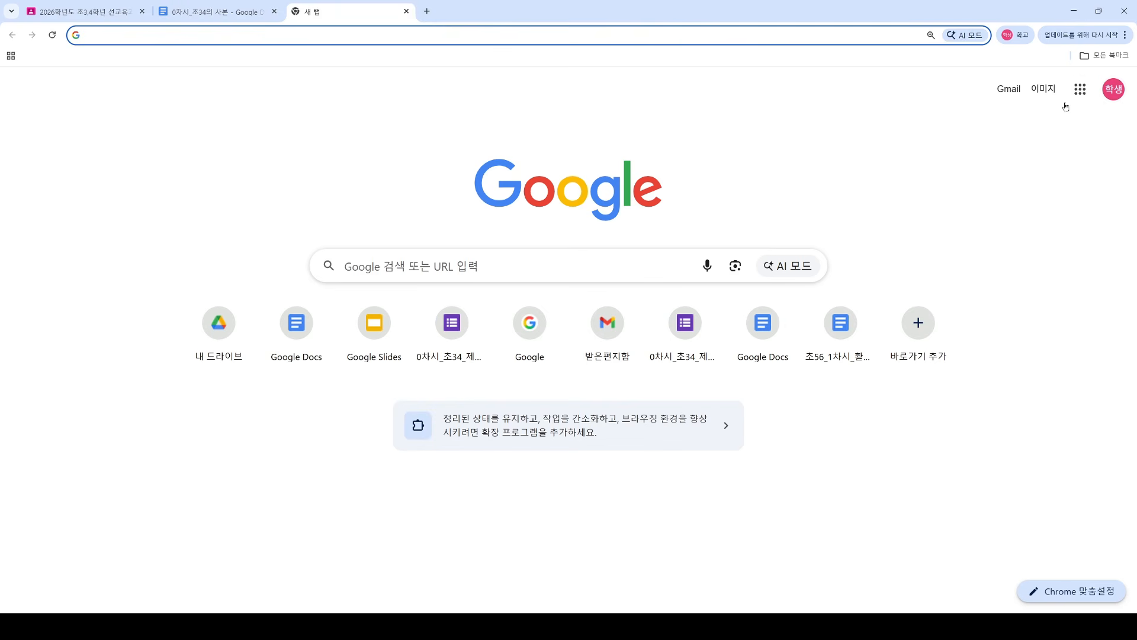
pyautogui.click(1080, 89)
pyautogui.click(931, 255)
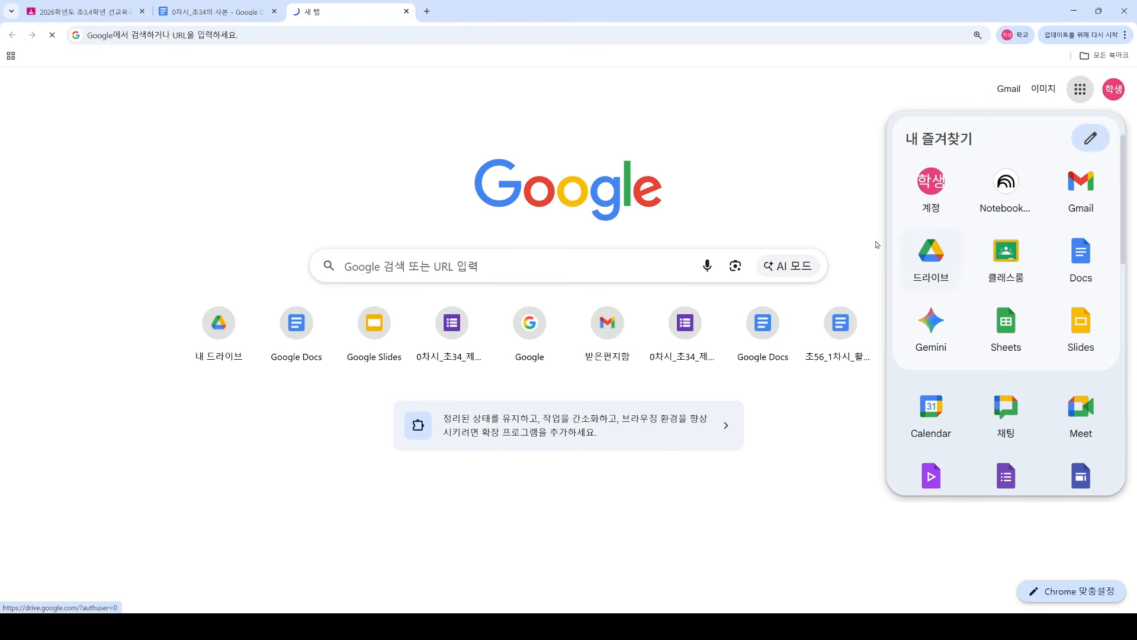
pyautogui.click(98, 237)
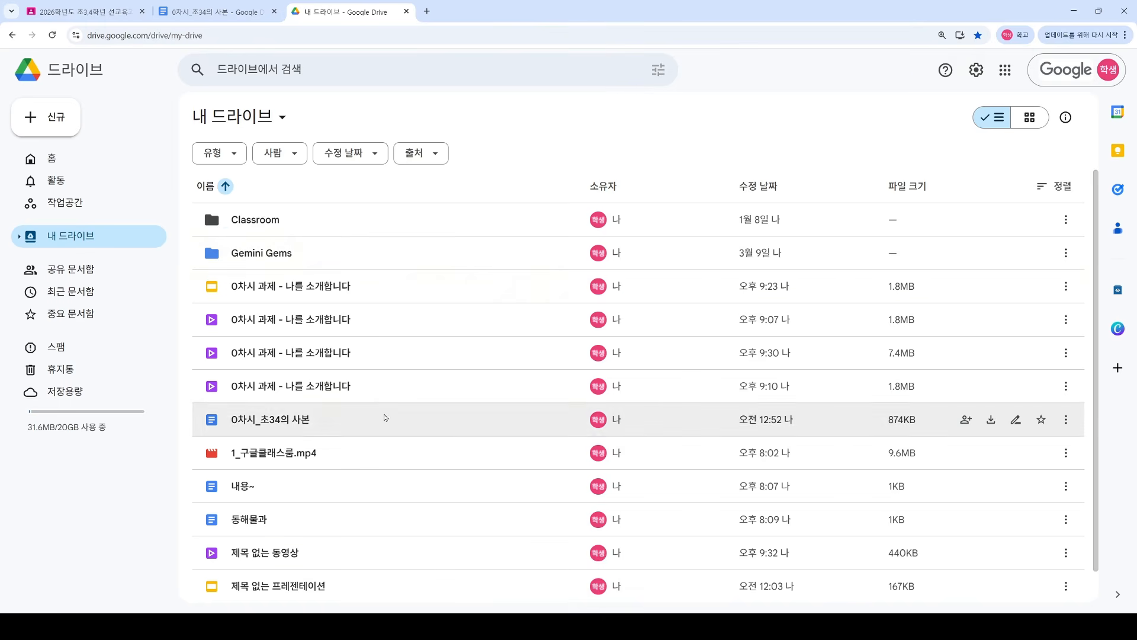
pyautogui.scroll(-1, 385, 418)
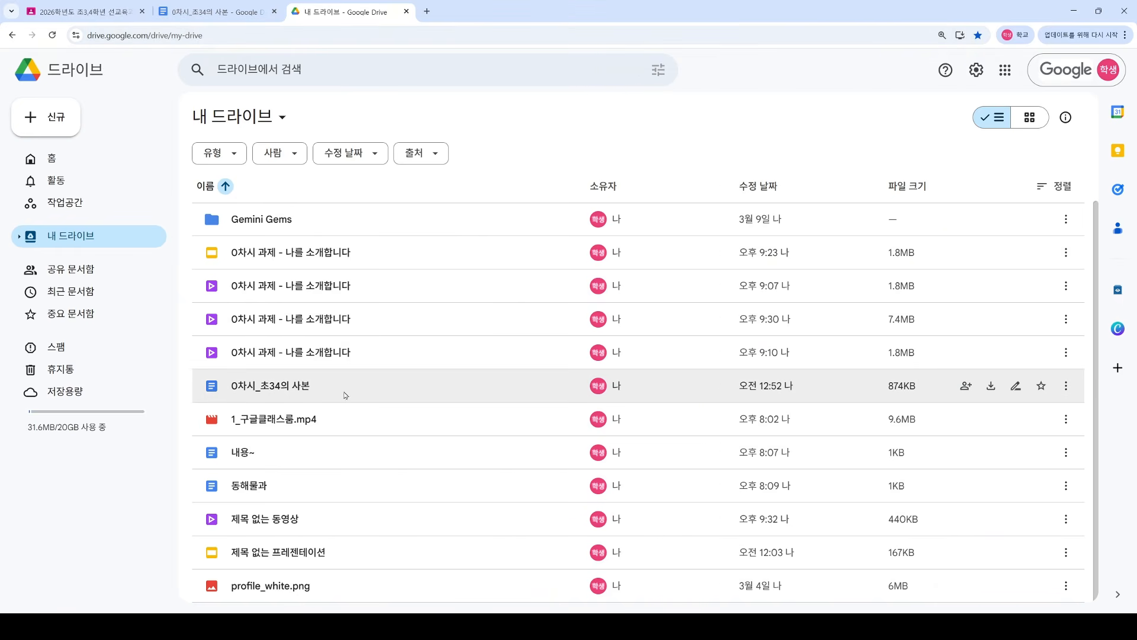
pyautogui.click(195, 12)
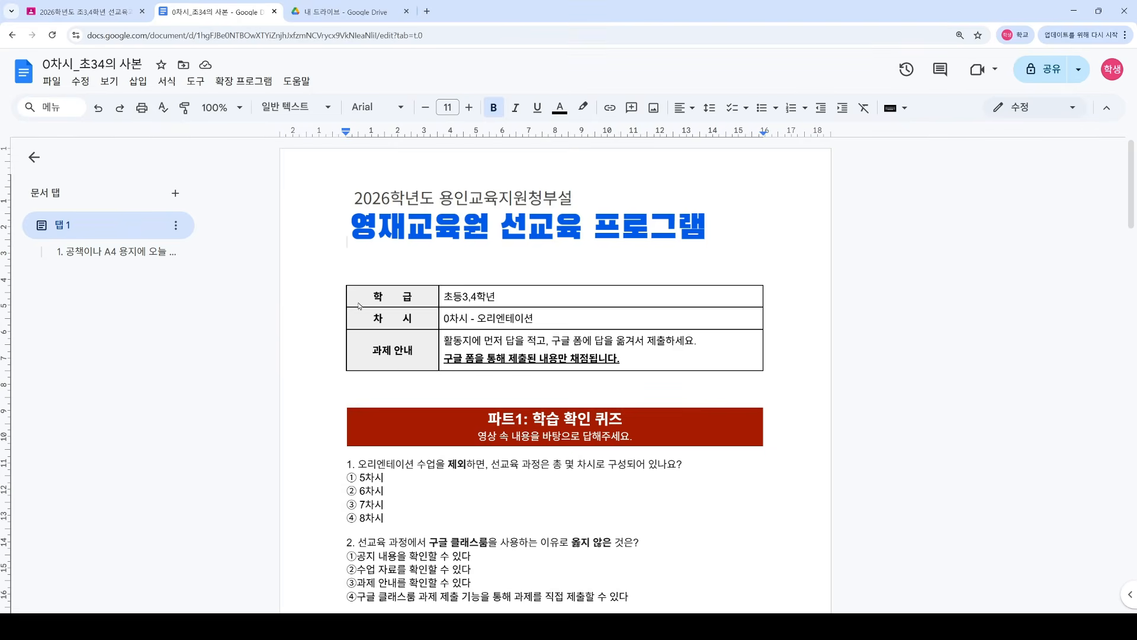
# Step: Bold answer ① 5차시 for question 1 and answer ① for question 2
pyautogui.scroll(-3, 410, 349)
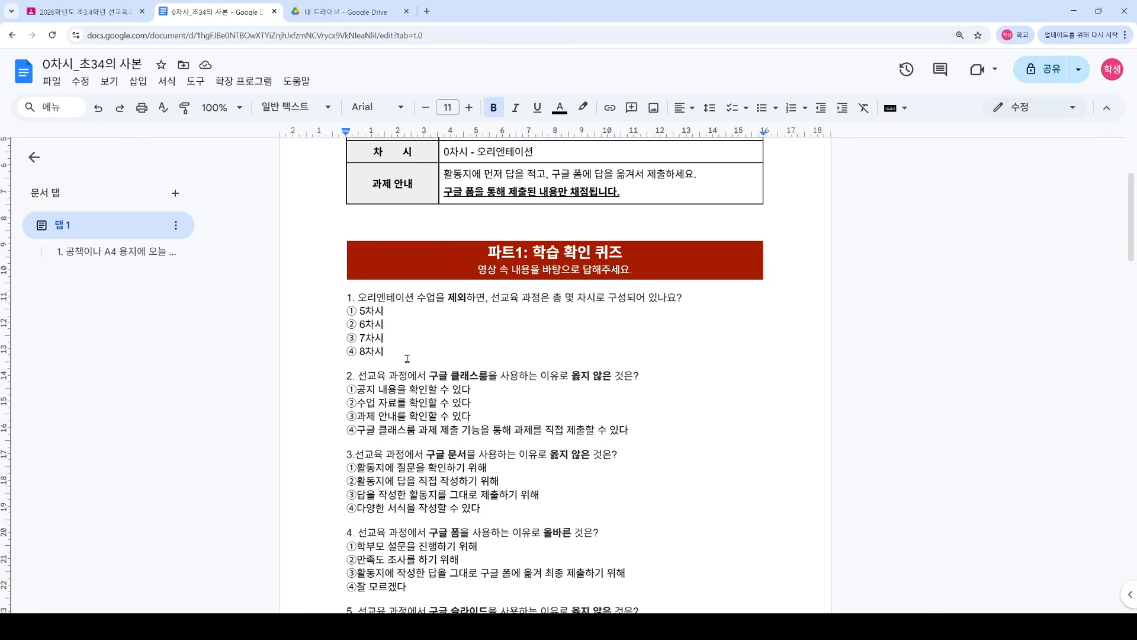
pyautogui.scroll(-1, 408, 358)
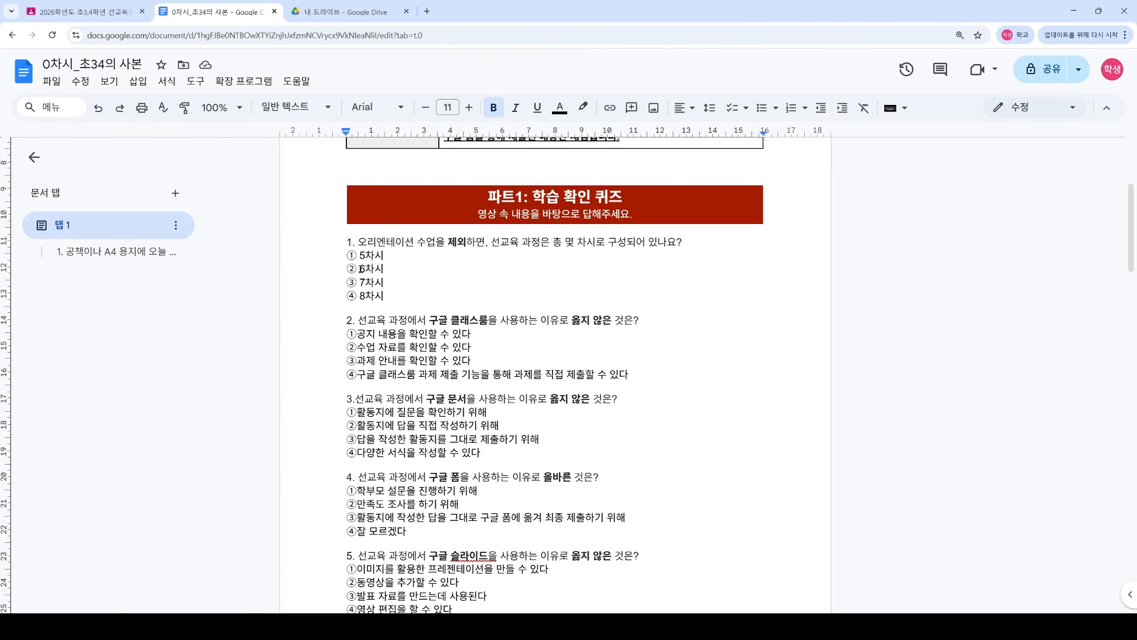
pyautogui.moveTo(356, 268)
pyautogui.mouseDown()
pyautogui.moveTo(376, 269)
pyautogui.moveTo(383, 283)
pyautogui.moveTo(386, 257)
pyautogui.moveTo(375, 257)
pyautogui.mouseUp()
pyautogui.click(396, 333)
pyautogui.click(389, 269)
pyautogui.doubleClick(410, 275)
pyautogui.click(409, 283)
pyautogui.moveTo(349, 256); pyautogui.dragTo(385, 256)
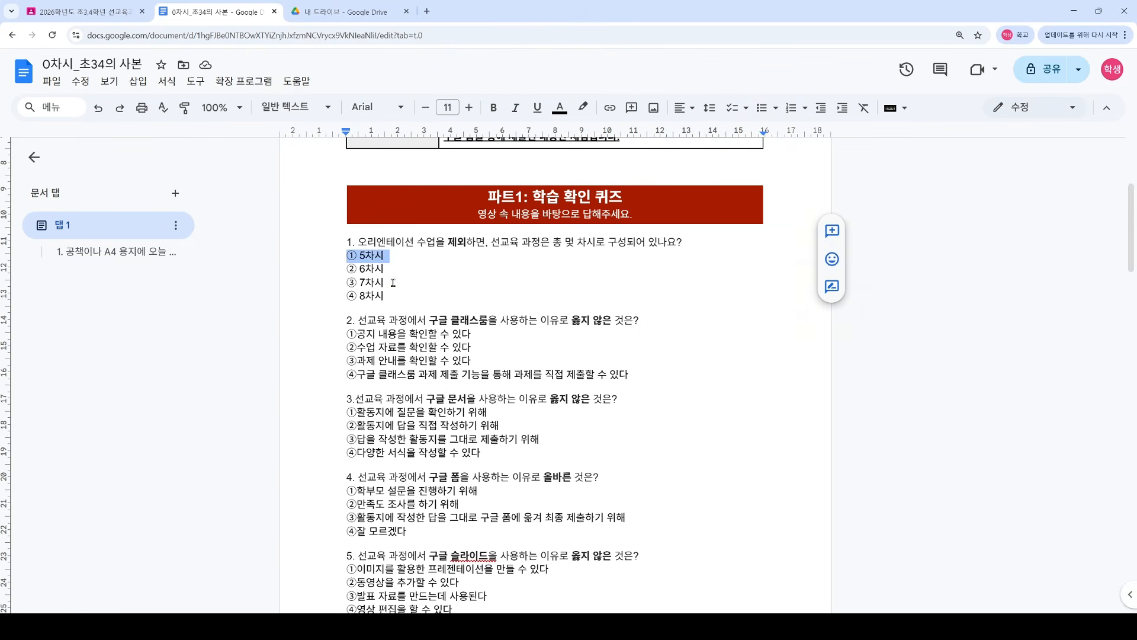
pyautogui.hotkey('ctrl', 'b')
pyautogui.moveTo(348, 334); pyautogui.dragTo(476, 334)
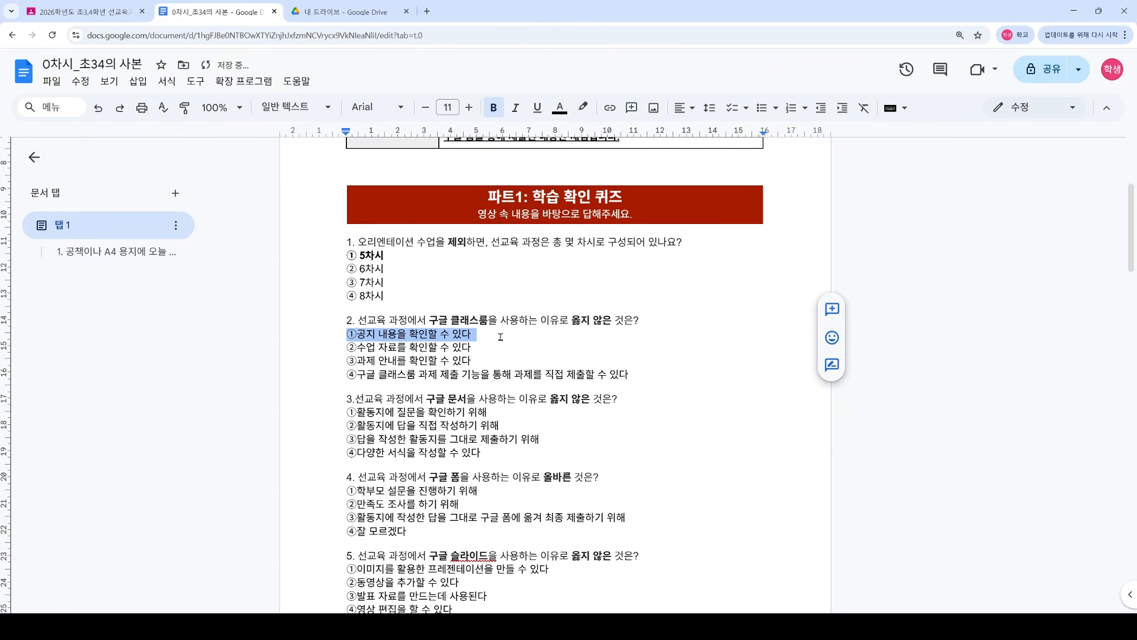
pyautogui.click(559, 108)
pyautogui.click(489, 295)
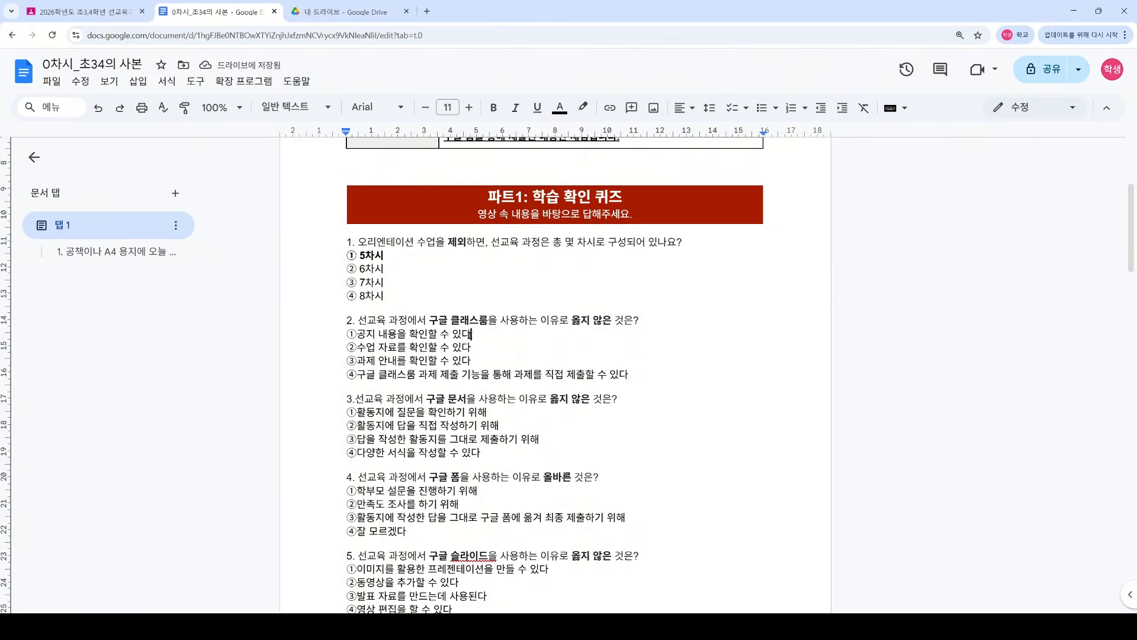
pyautogui.moveTo(472, 334); pyautogui.dragTo(347, 334)
pyautogui.click(501, 114)
pyautogui.click(462, 347)
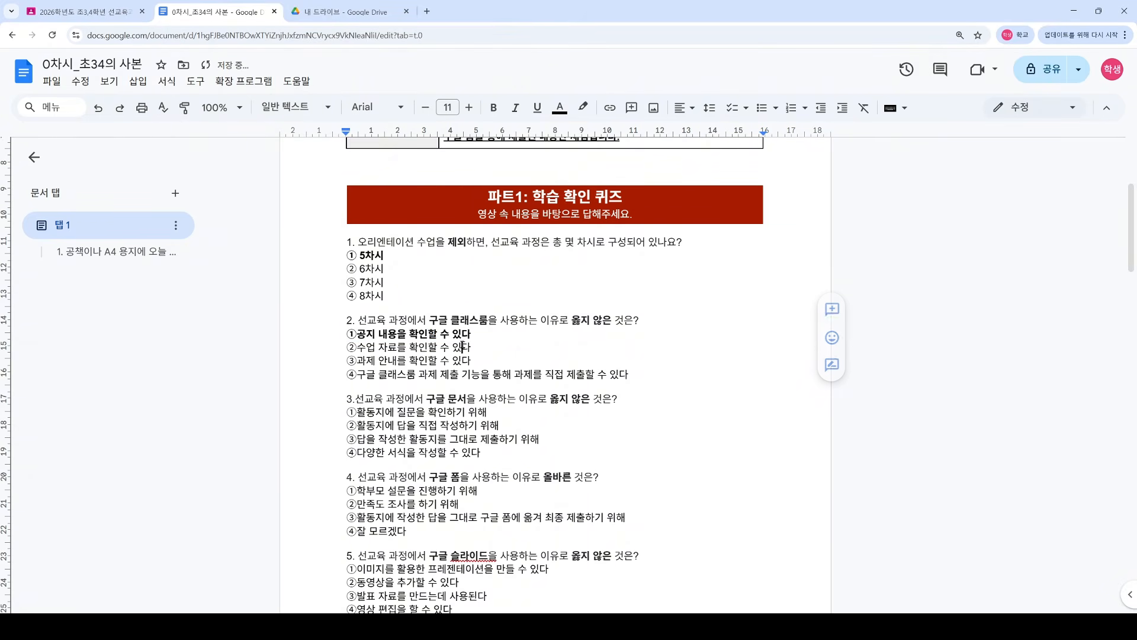
# Step: Bold answer ① for question 3 and answer ② for questions 4 through 7
pyautogui.moveTo(349, 417)
pyautogui.mouseDown()
pyautogui.moveTo(487, 413)
pyautogui.moveTo(355, 417)
pyautogui.mouseUp()
pyautogui.click(484, 413)
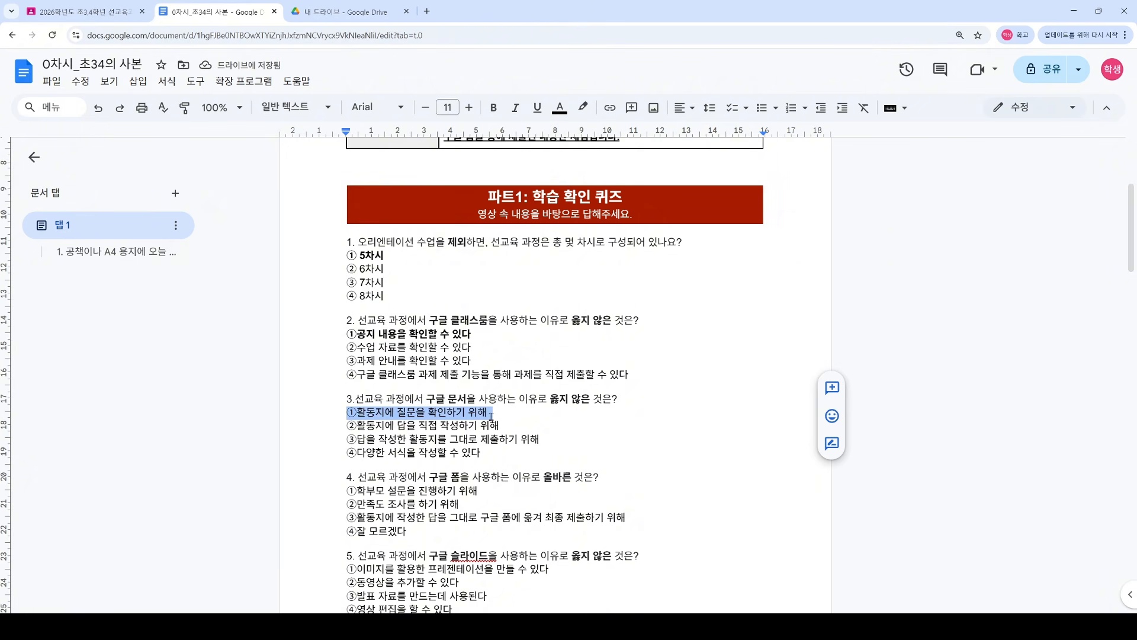
pyautogui.hotkey('ctrl', 'b')
pyautogui.moveTo(348, 504); pyautogui.dragTo(465, 503)
pyautogui.hotkey('ctrl', 'b')
pyautogui.scroll(-2, 465, 498)
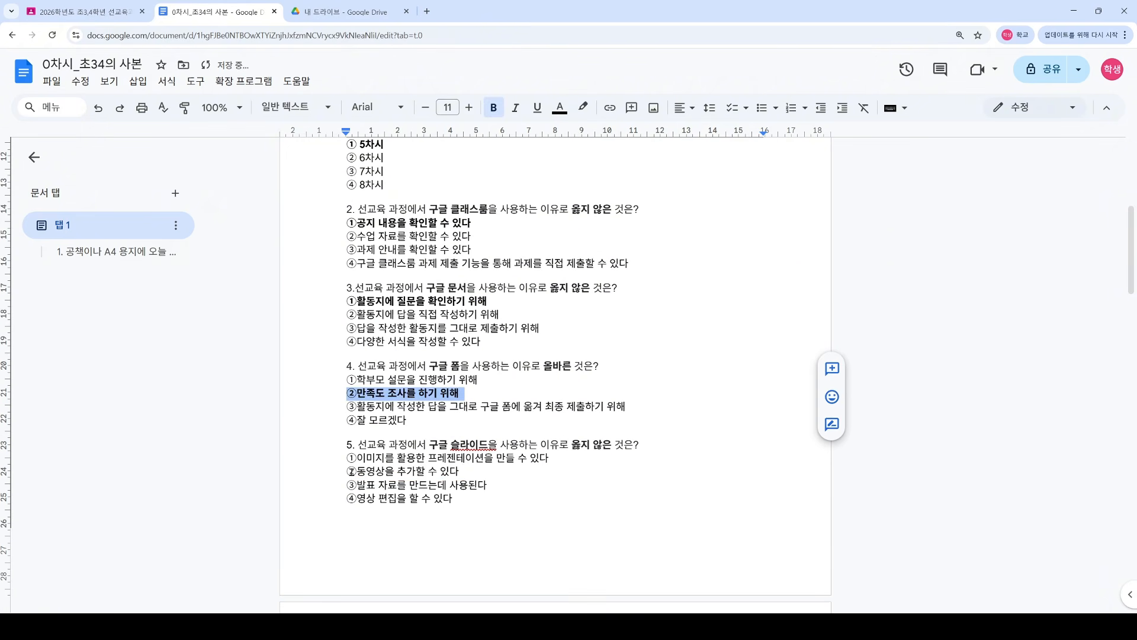
pyautogui.moveTo(347, 471); pyautogui.dragTo(460, 471)
pyautogui.hotkey('ctrl', 'b')
pyautogui.scroll(-3, 459, 470)
pyautogui.moveTo(544, 438); pyautogui.dragTo(348, 439)
pyautogui.hotkey('ctrl', 'b')
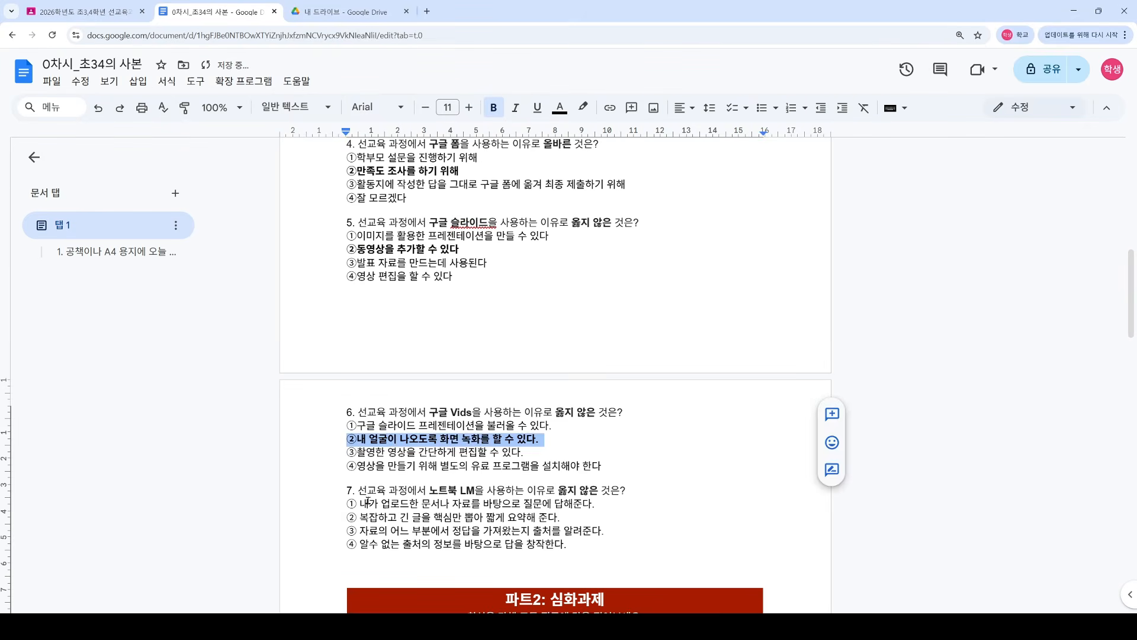
pyautogui.moveTo(349, 517); pyautogui.dragTo(564, 517)
pyautogui.hotkey('ctrl', 'b')
pyautogui.scroll(-4, 453, 361)
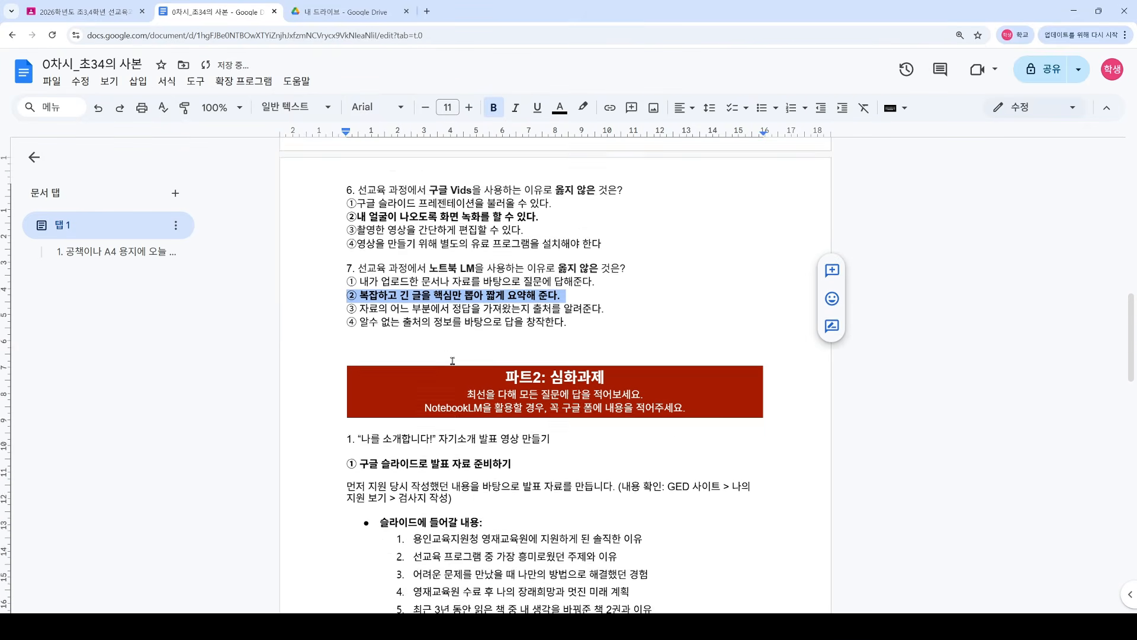
pyautogui.scroll(-4, 452, 360)
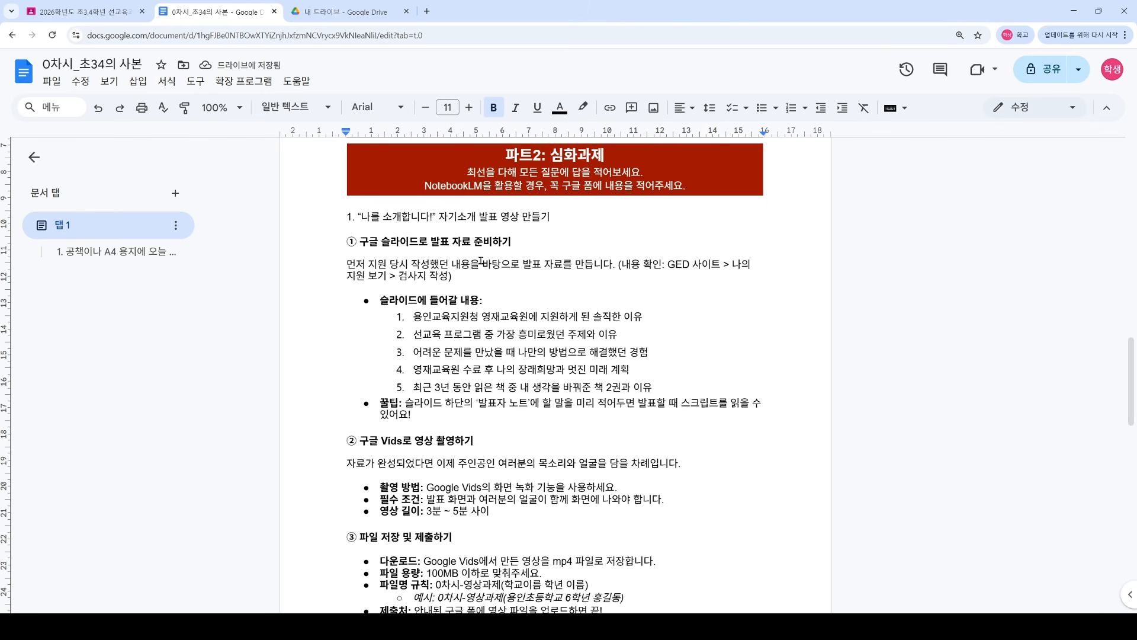
pyautogui.moveTo(347, 217); pyautogui.dragTo(567, 218)
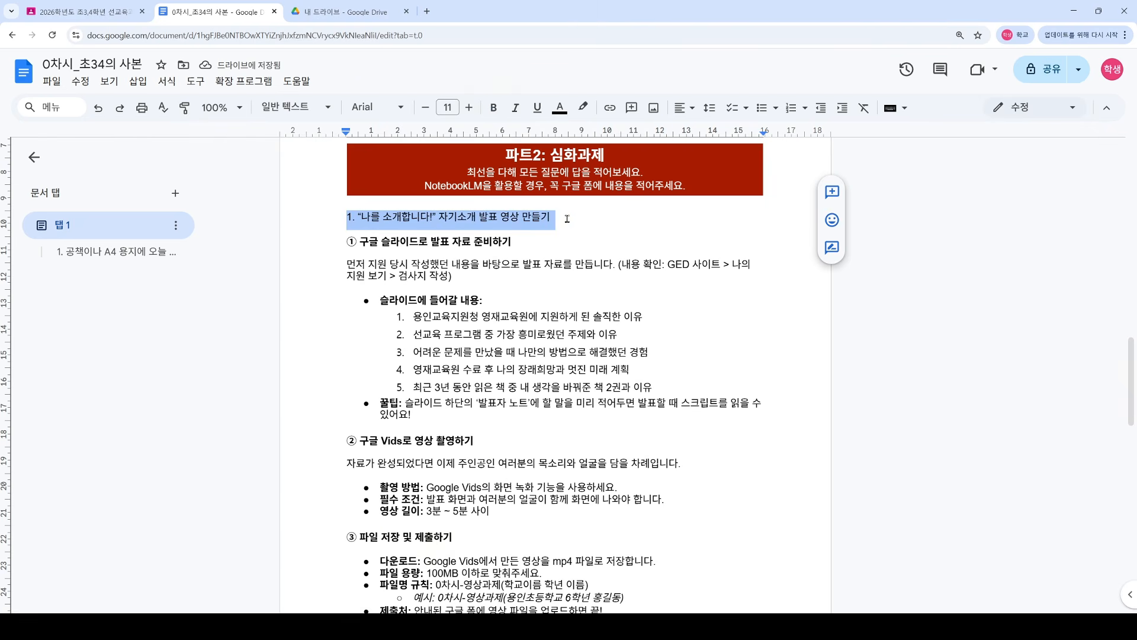
# Step: Review the remaining tasks further down the worksheet copy
pyautogui.click(567, 219)
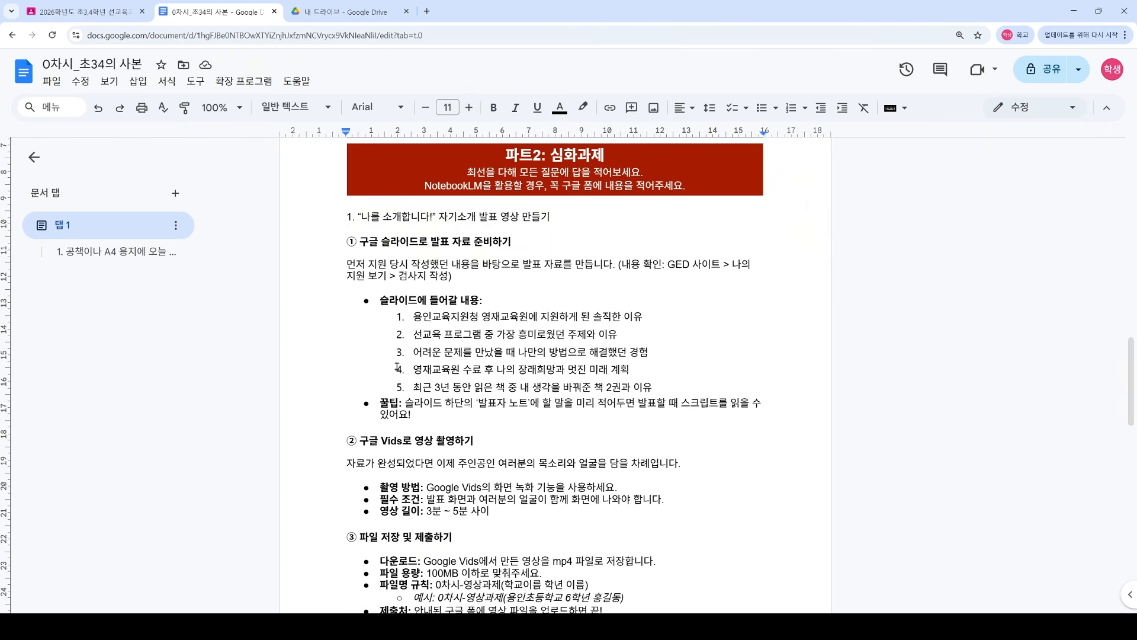
pyautogui.scroll(-1, 396, 367)
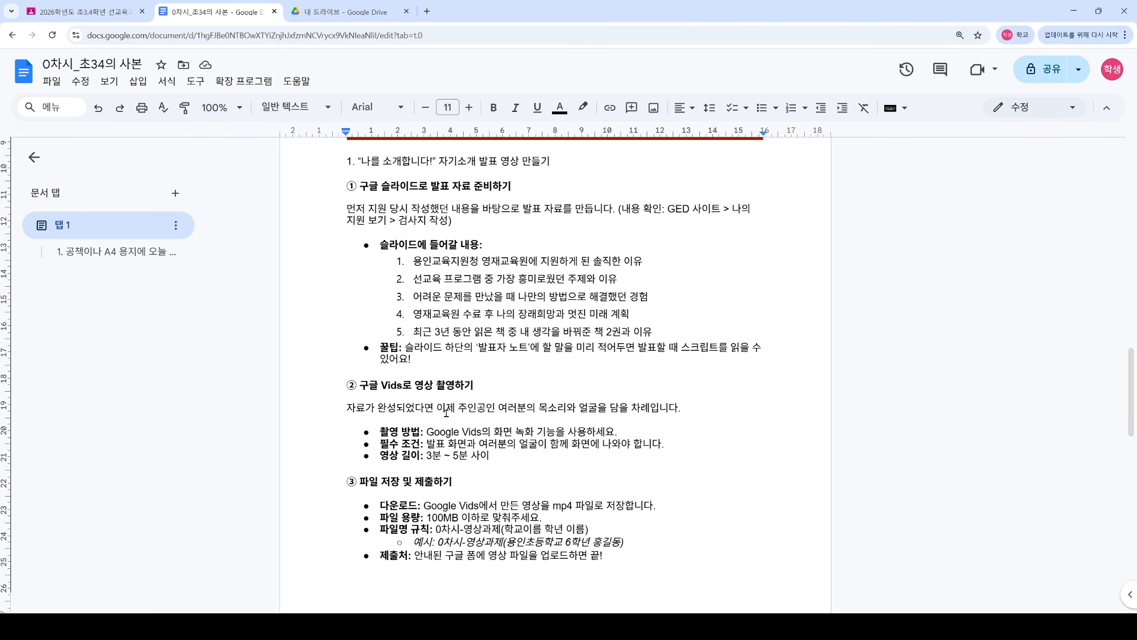
pyautogui.scroll(-1, 446, 413)
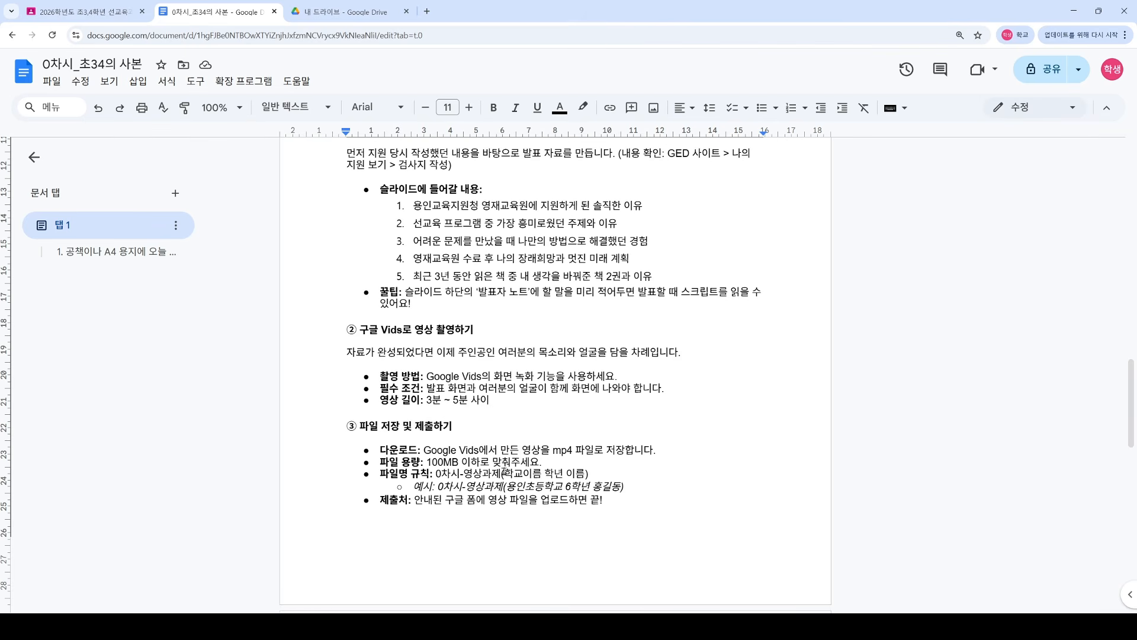
pyautogui.scroll(-2, 419, 462)
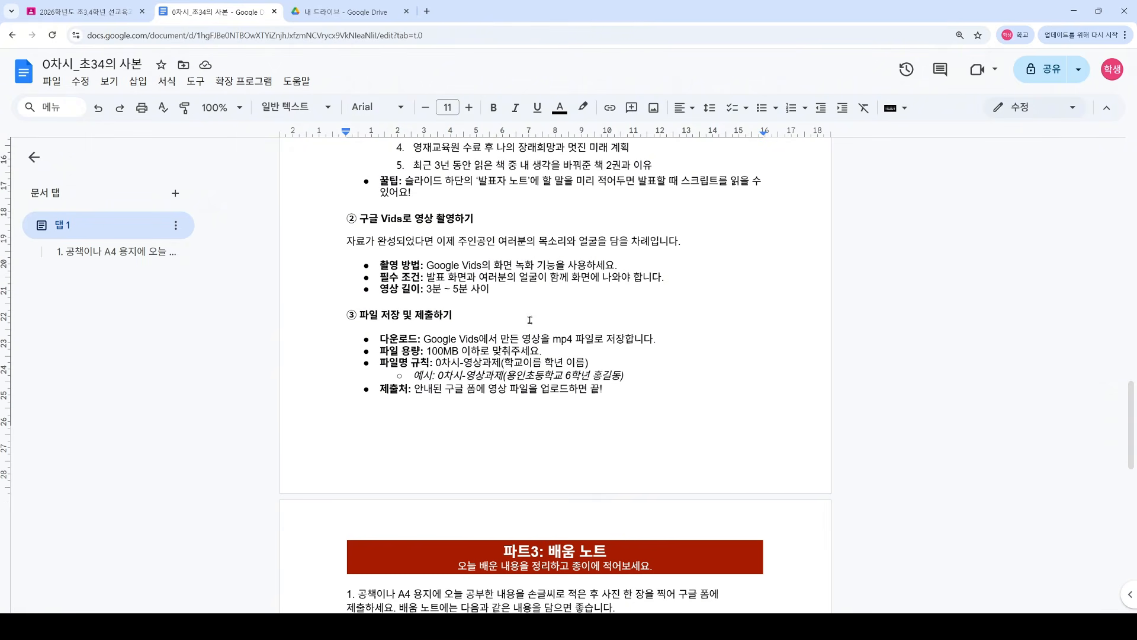
pyautogui.scroll(-6, 425, 305)
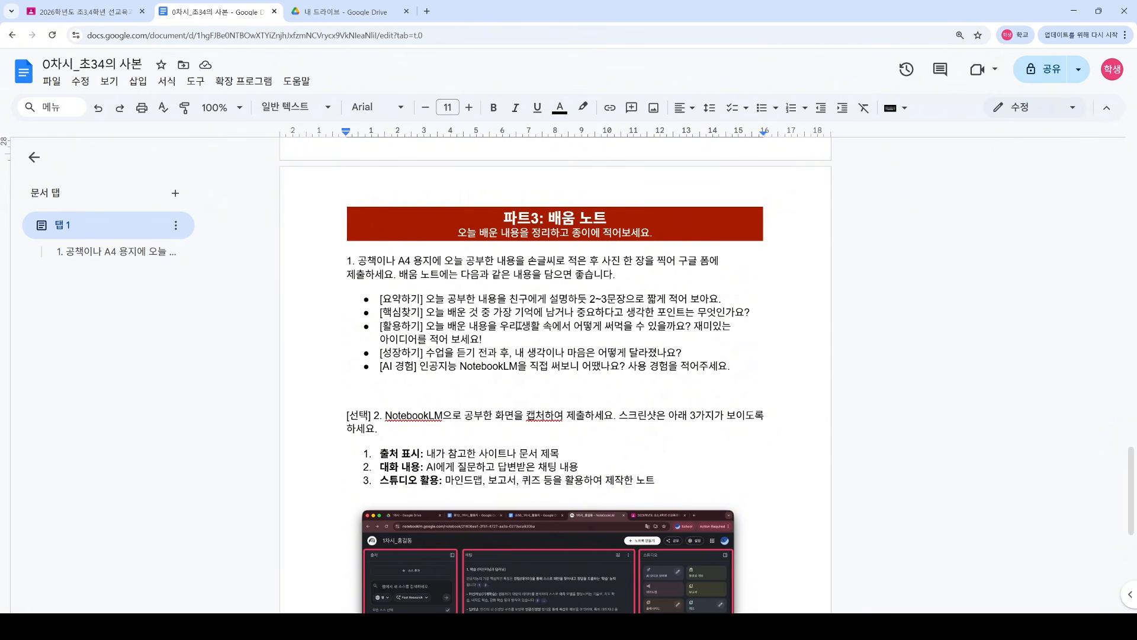
pyautogui.scroll(-2, 560, 302)
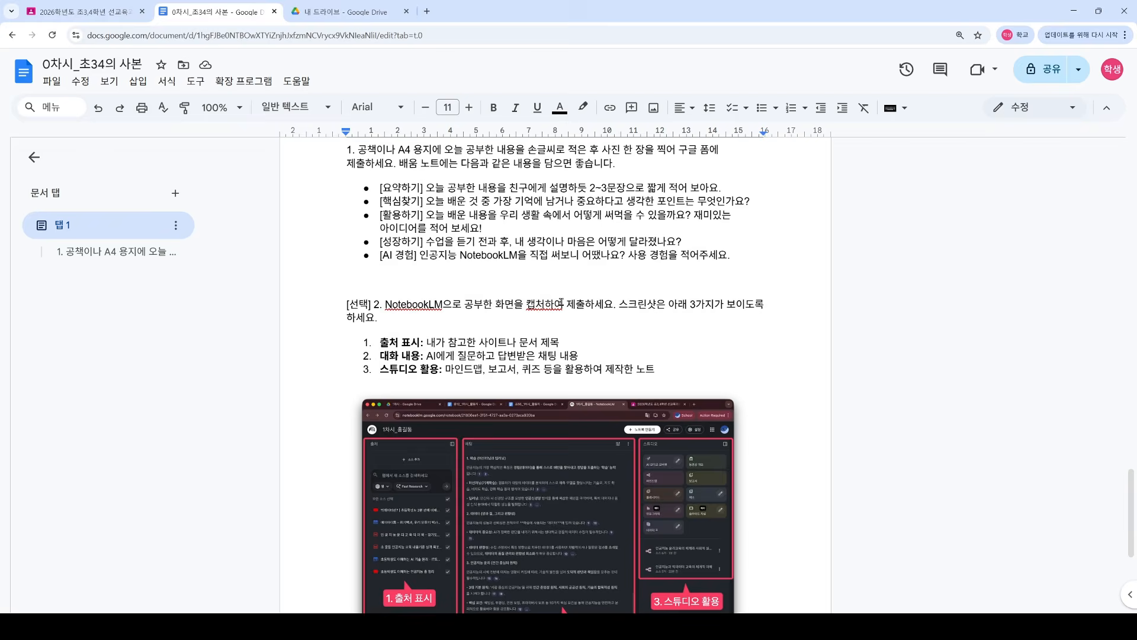
pyautogui.scroll(-1, 561, 303)
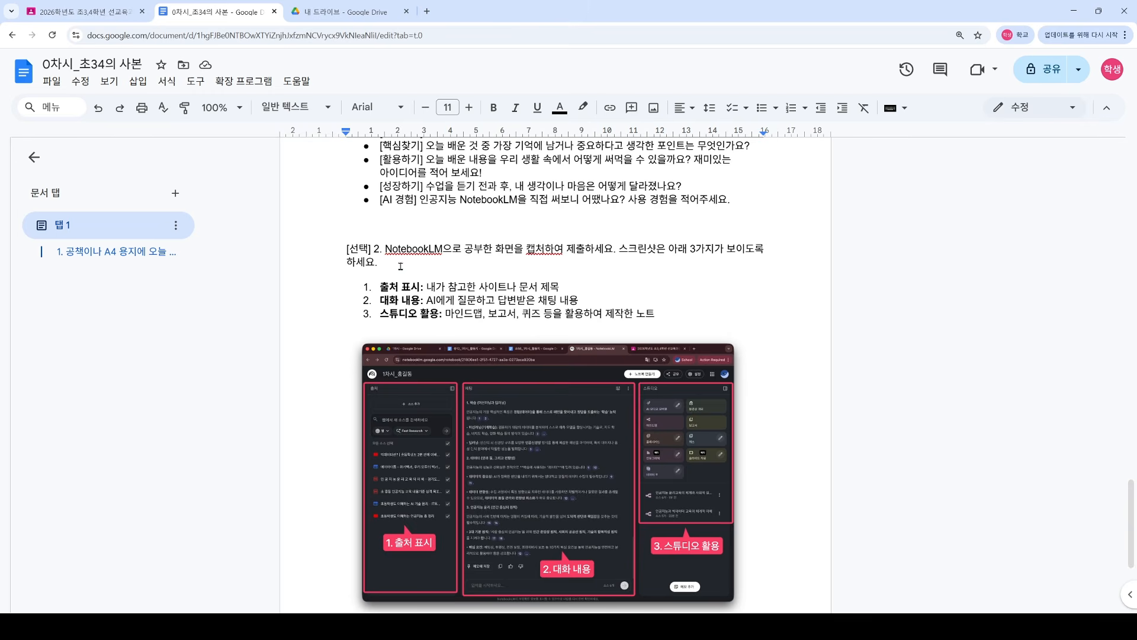
pyautogui.scroll(-1, 400, 266)
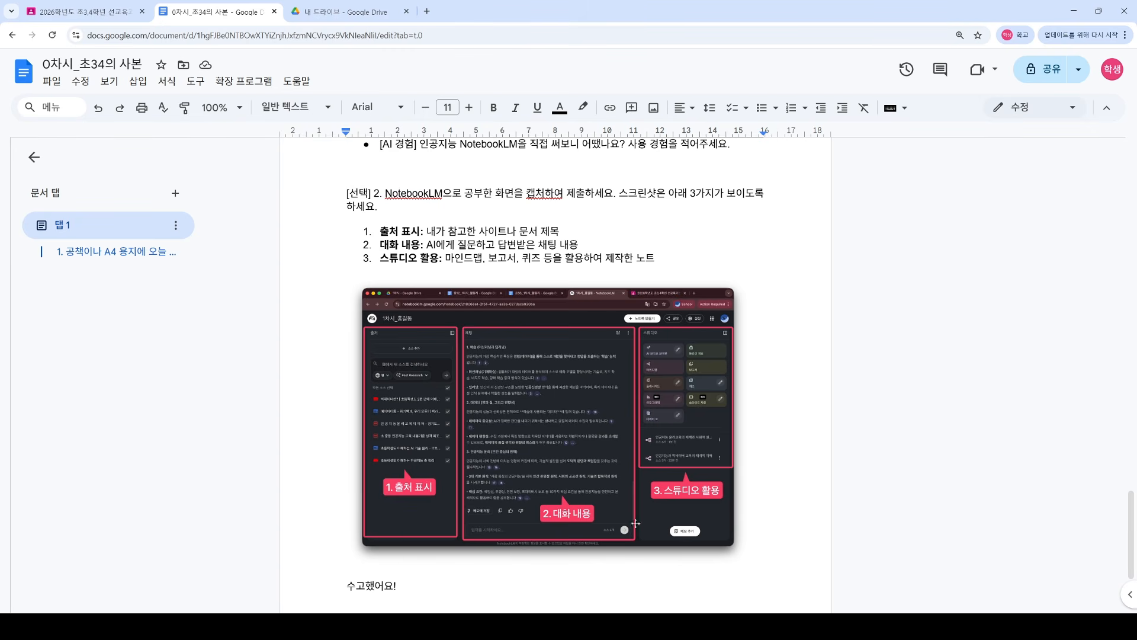
pyautogui.scroll(-1, 635, 523)
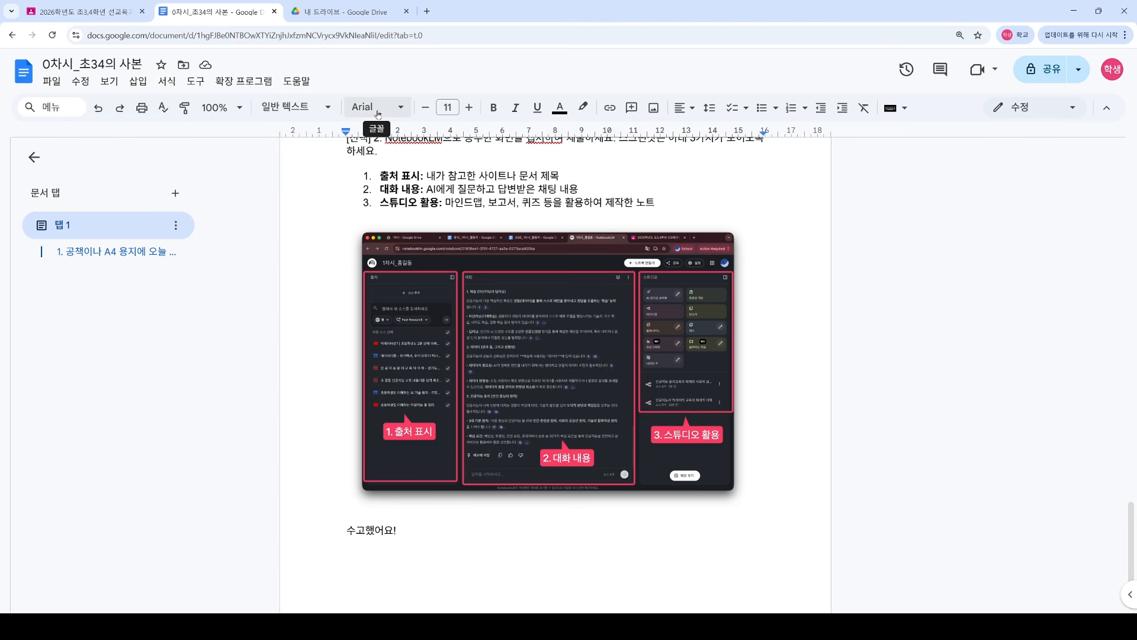
pyautogui.scroll(10, 465, 337)
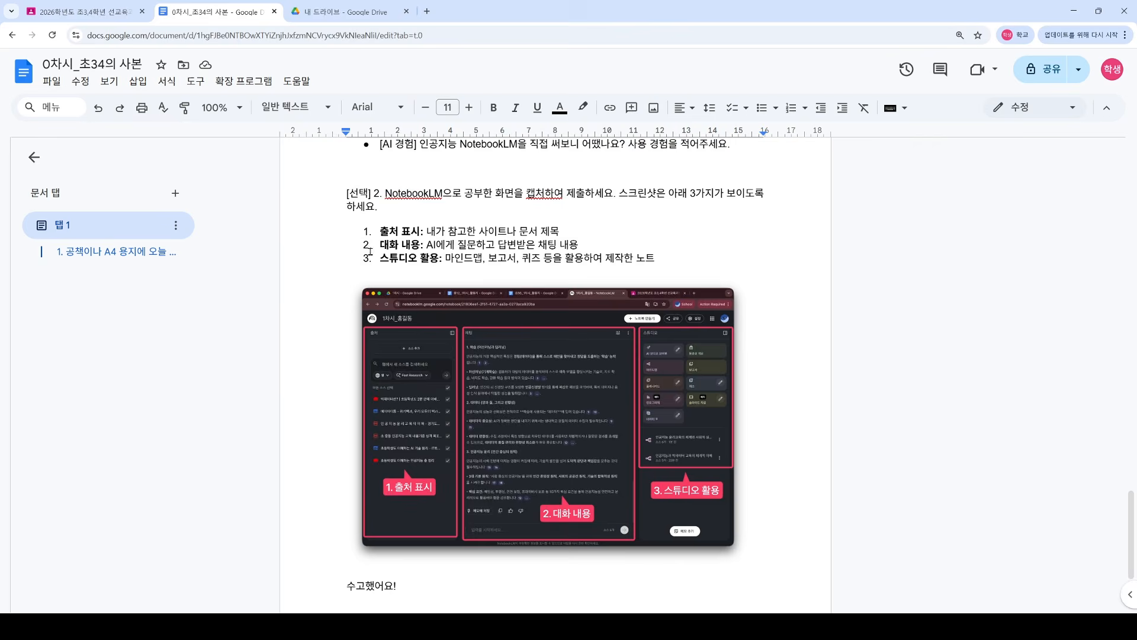
pyautogui.scroll(4, 465, 337)
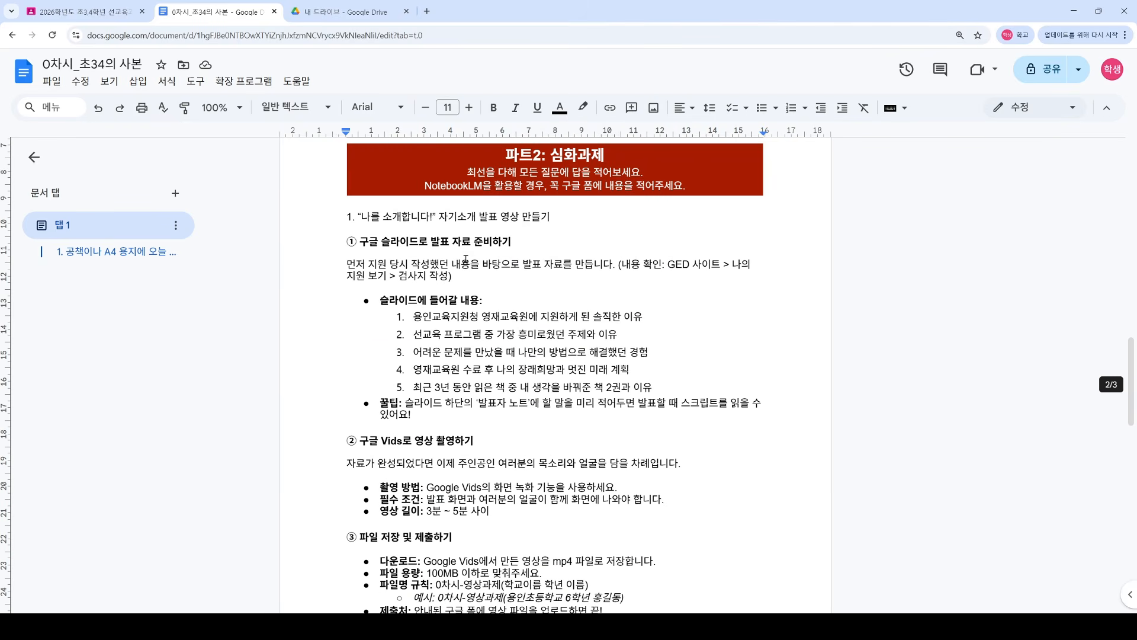
# Step: Open the 0차시_초34 submission form linked in the Classroom OT assignment
pyautogui.click(109, 14)
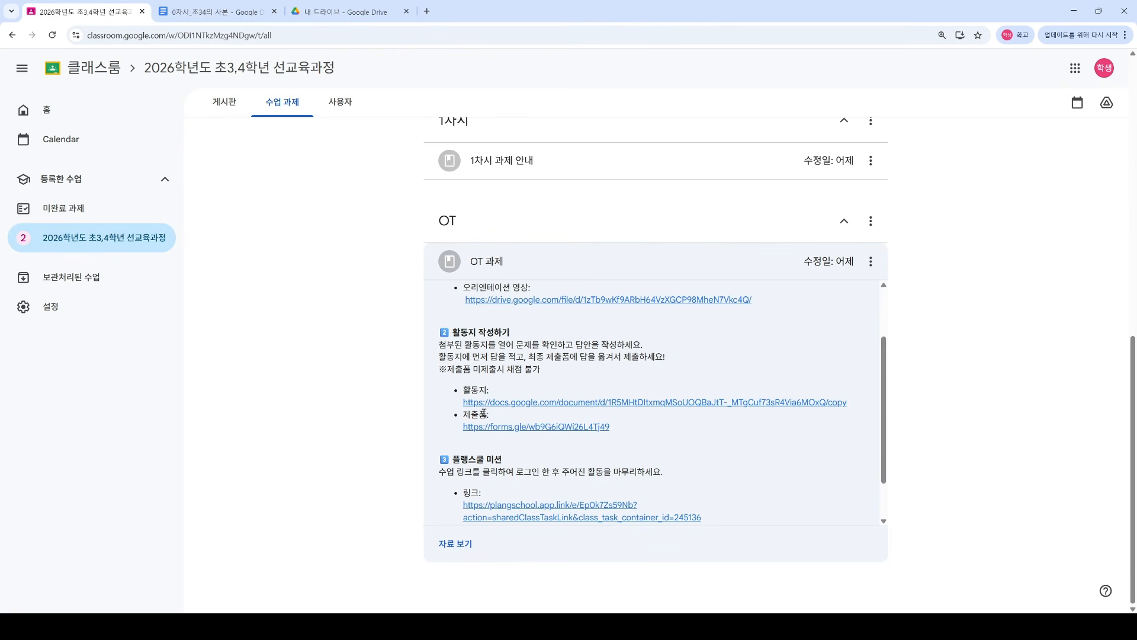
pyautogui.click(530, 431)
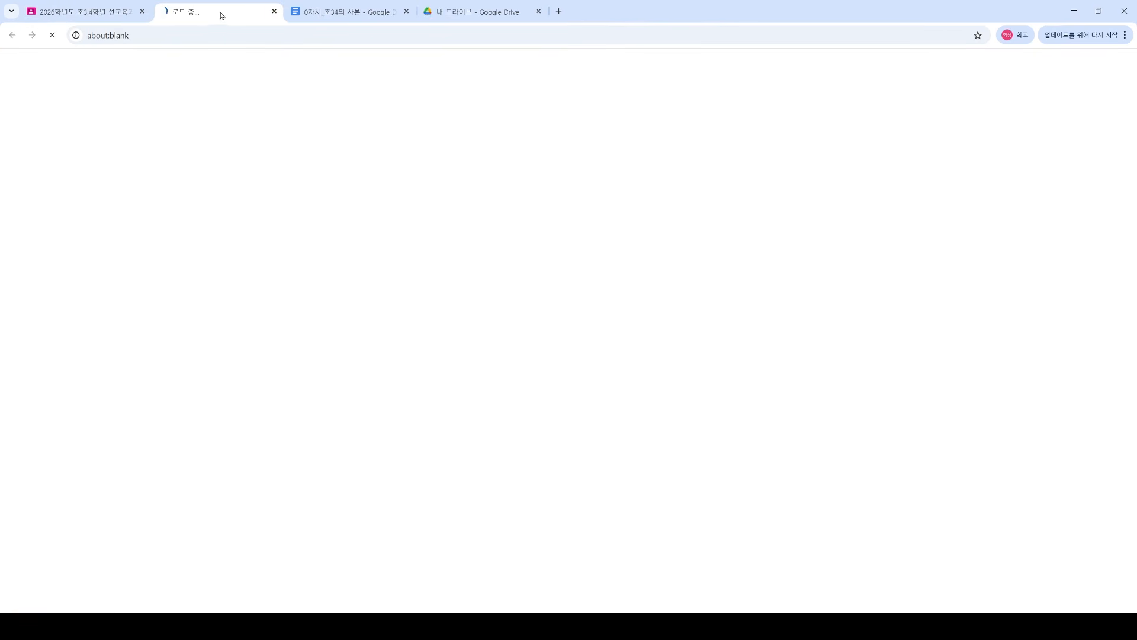
pyautogui.scroll(-3, 418, 372)
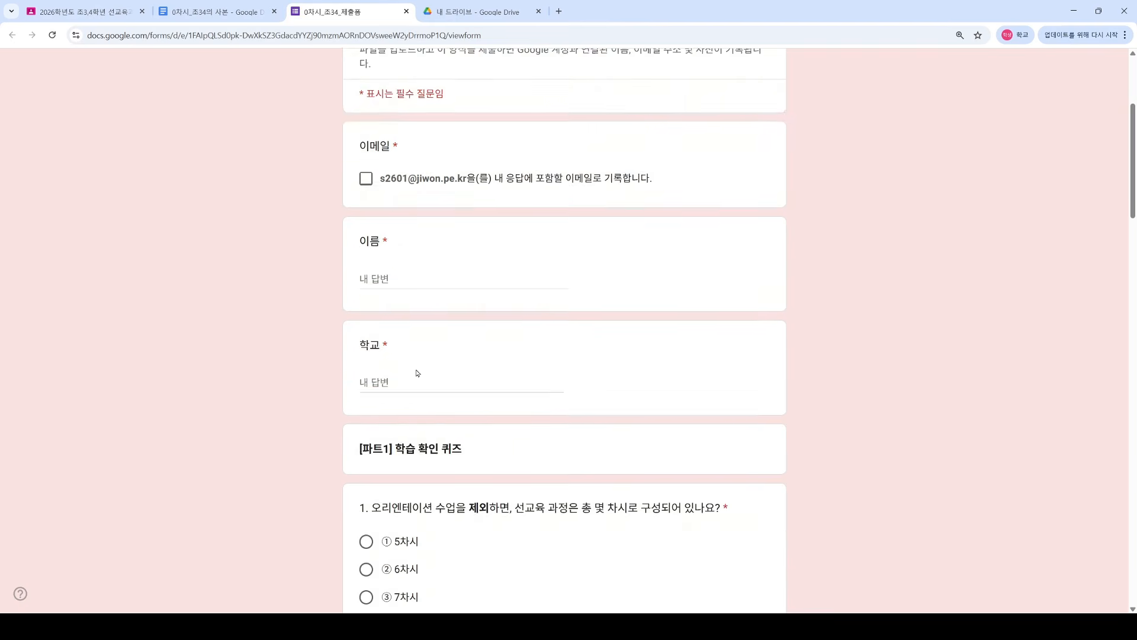
pyautogui.scroll(3, 399, 308)
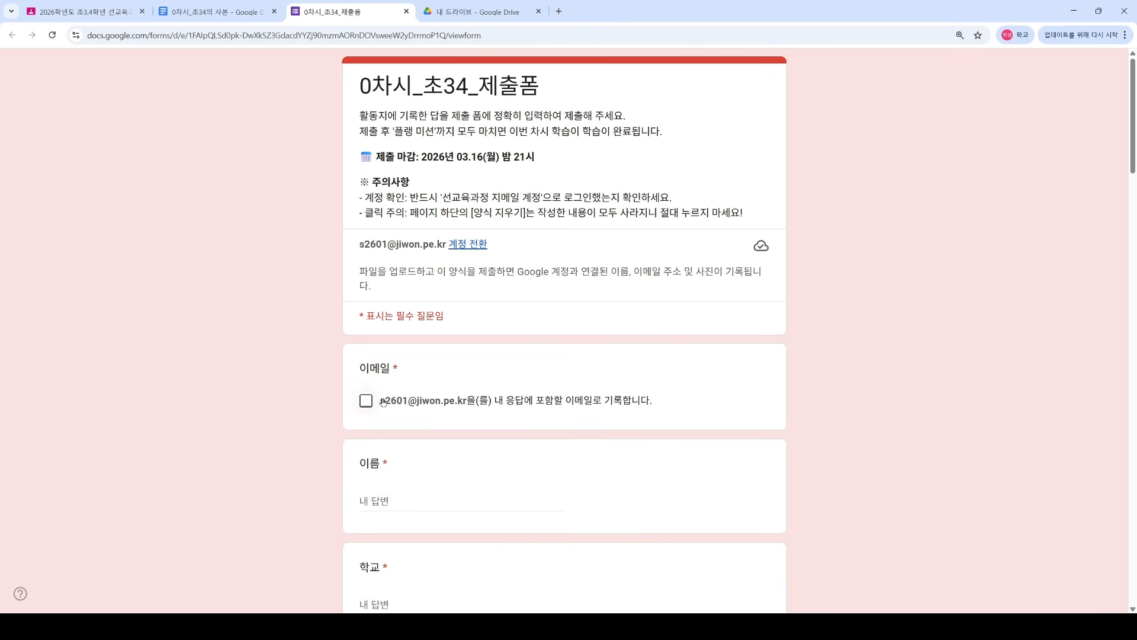
# Step: Include the account email and fill in the student's name and school name
pyautogui.click(397, 408)
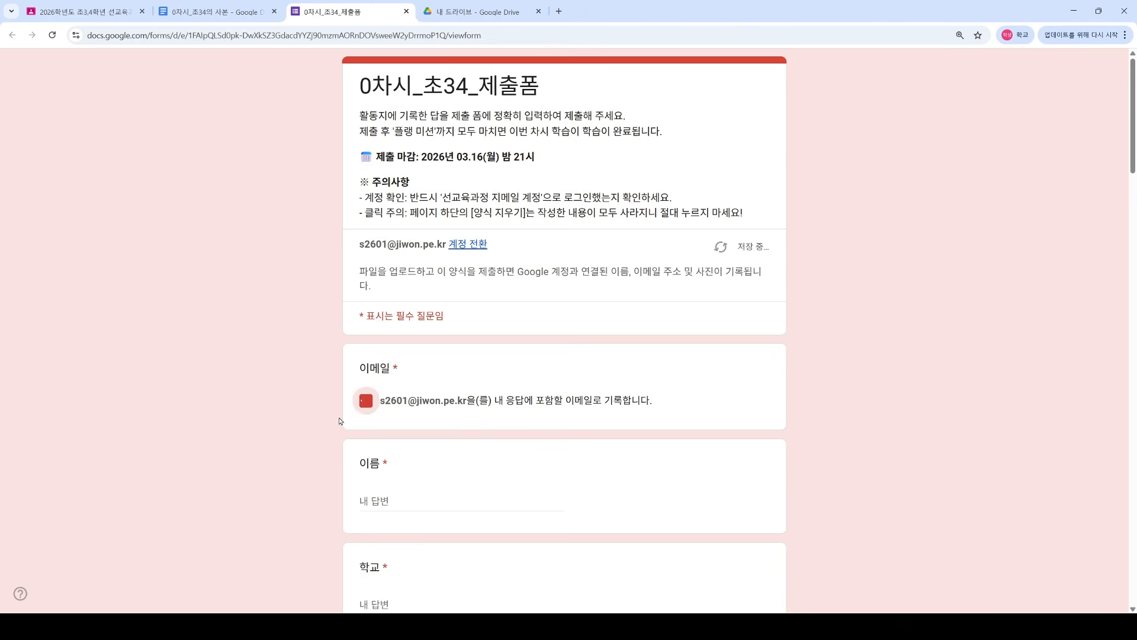
pyautogui.scroll(-3, 696, 427)
pyautogui.press('Tab')
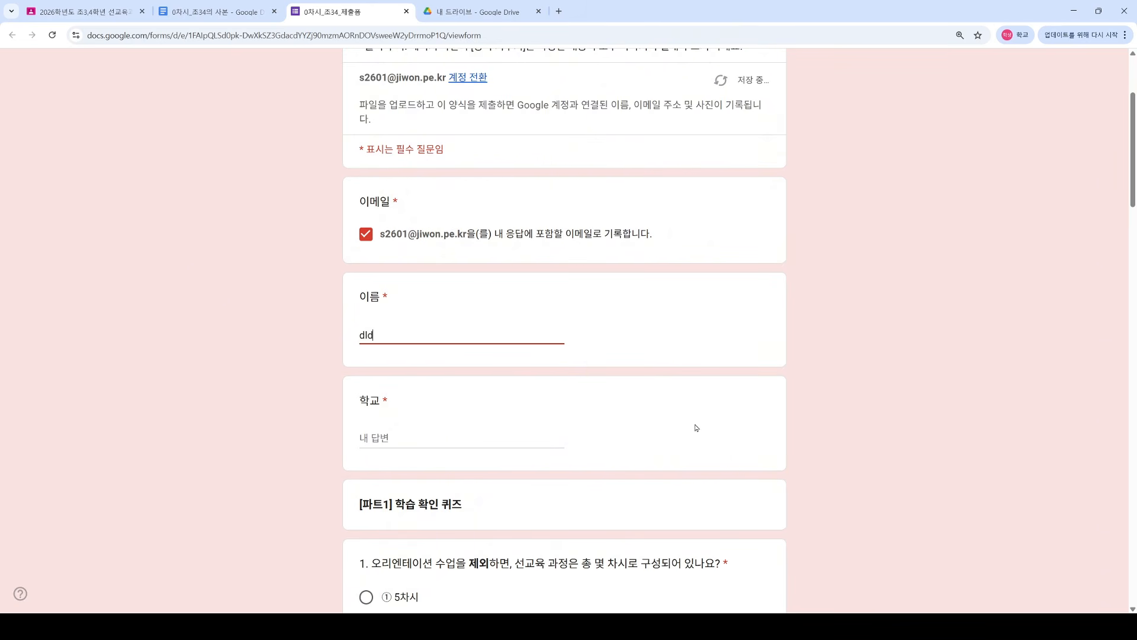
pyautogui.press('Tab')
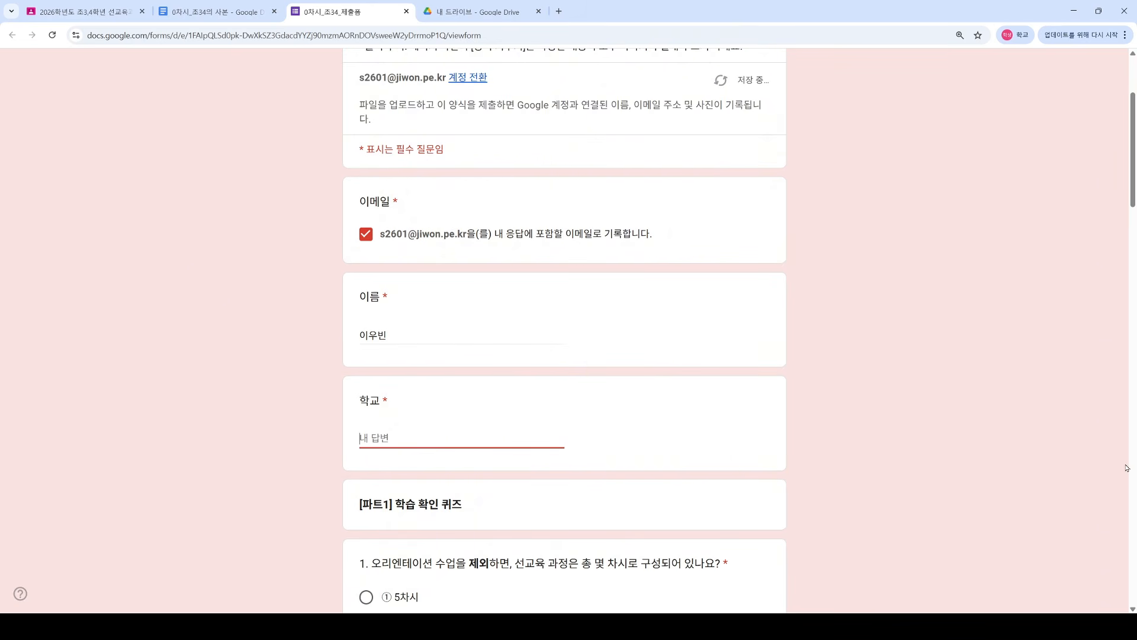
pyautogui.write('서울초등학교')
pyautogui.scroll(-3, 696, 343)
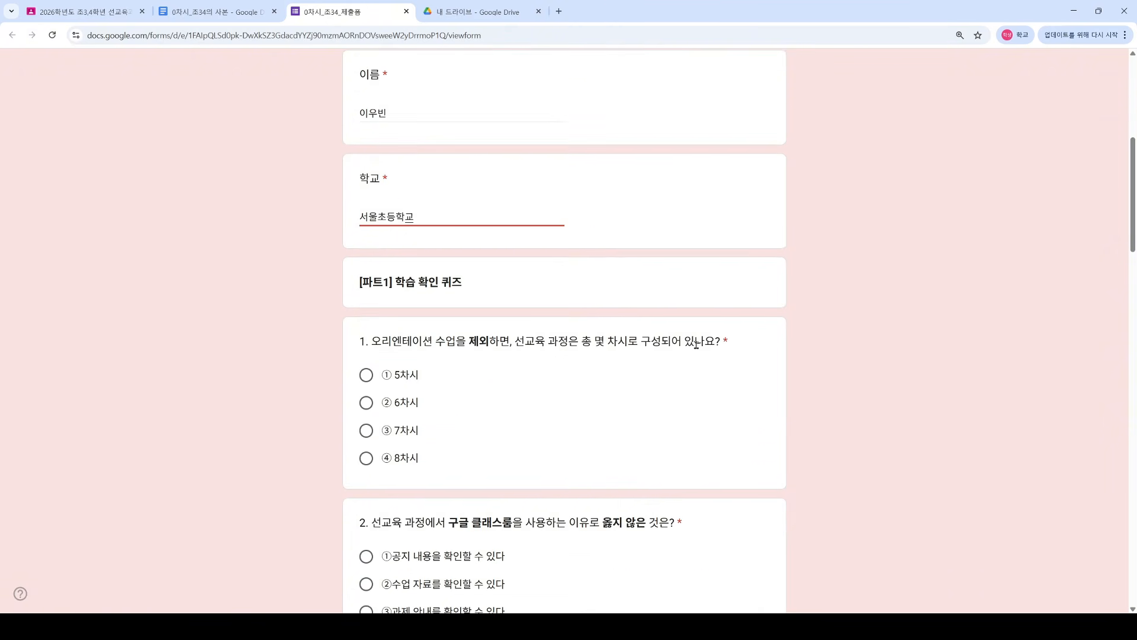
pyautogui.scroll(-3, 696, 344)
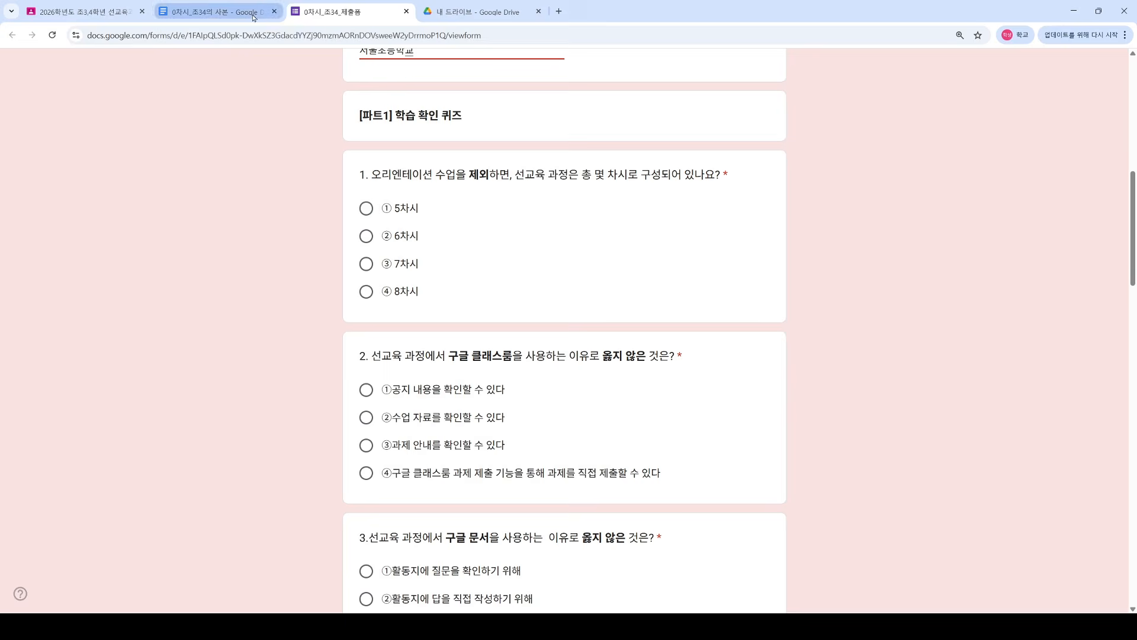
# Step: Answer question 1 with ① 5차시 and question 2 with ①, checking the worksheet copy
pyautogui.click(253, 17)
pyautogui.scroll(-3, 416, 456)
pyautogui.scroll(8, 415, 457)
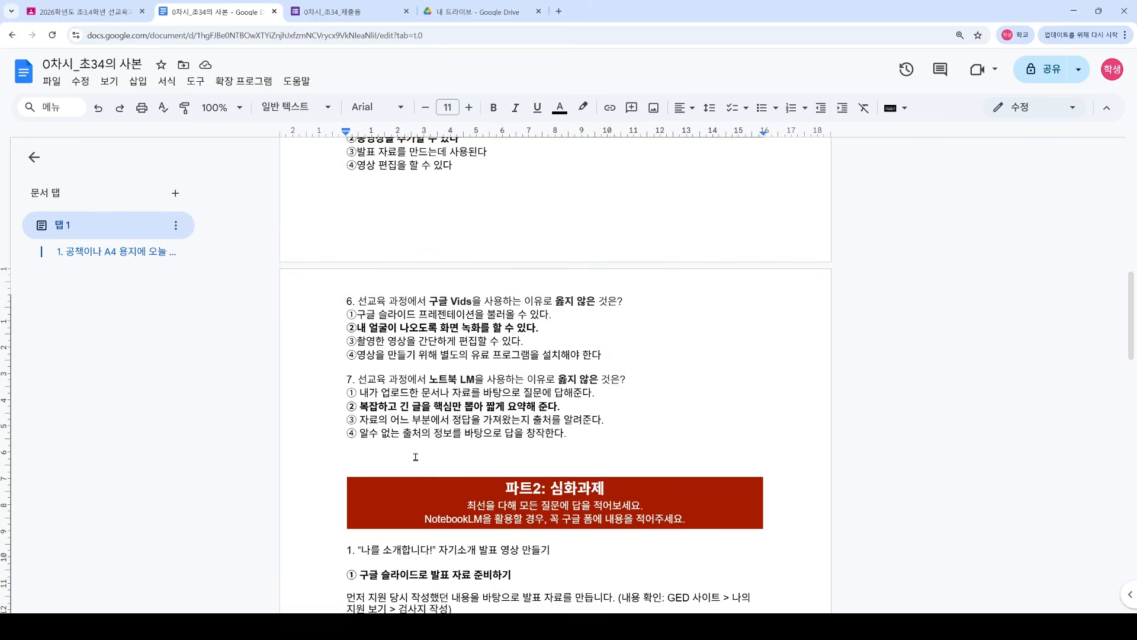
pyautogui.scroll(15, 416, 457)
pyautogui.scroll(-6, 403, 355)
pyautogui.scroll(1, 376, 228)
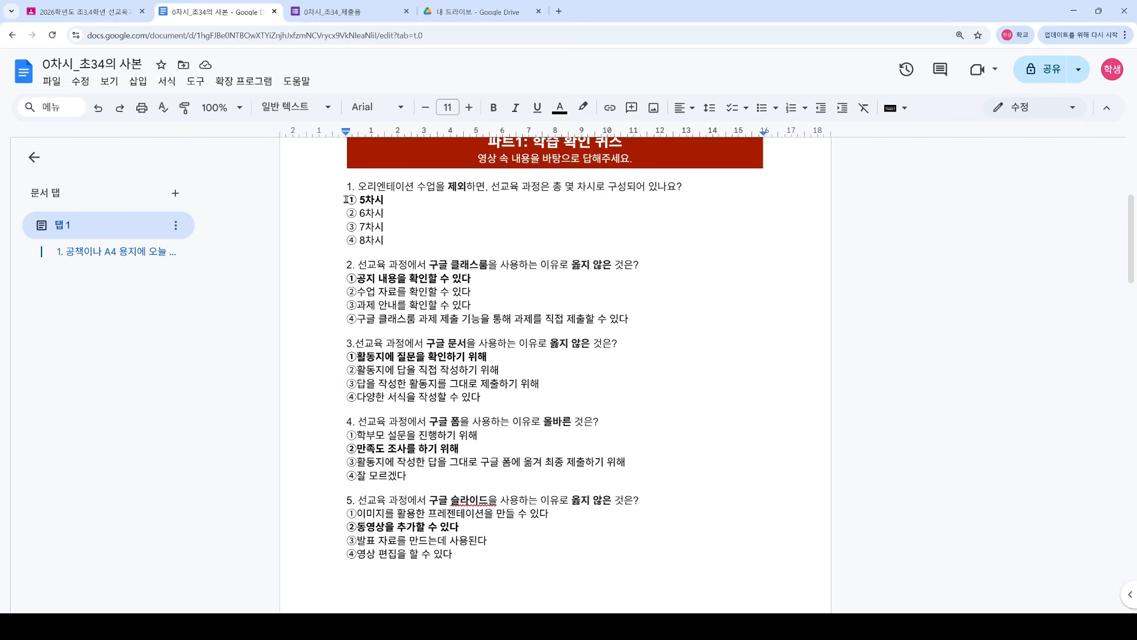
pyautogui.moveTo(347, 199); pyautogui.dragTo(386, 200)
pyautogui.hotkey('ctrl', 'Tab')
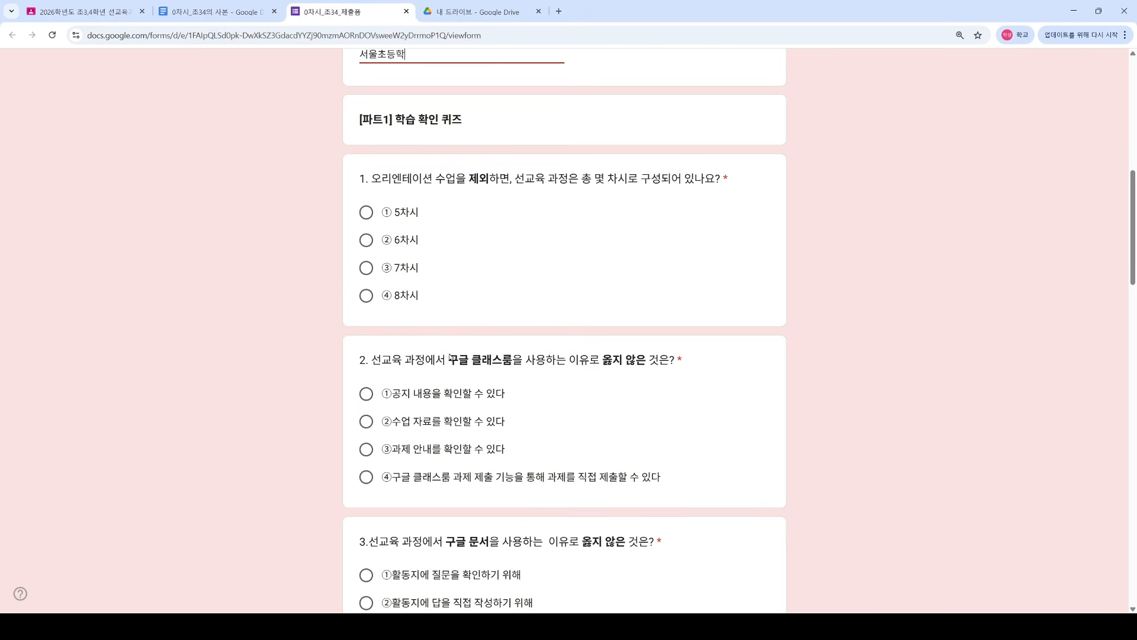
pyautogui.click(364, 214)
pyautogui.hotkey('ctrl', 'shift', 'Tab')
pyautogui.moveTo(348, 278); pyautogui.dragTo(457, 278)
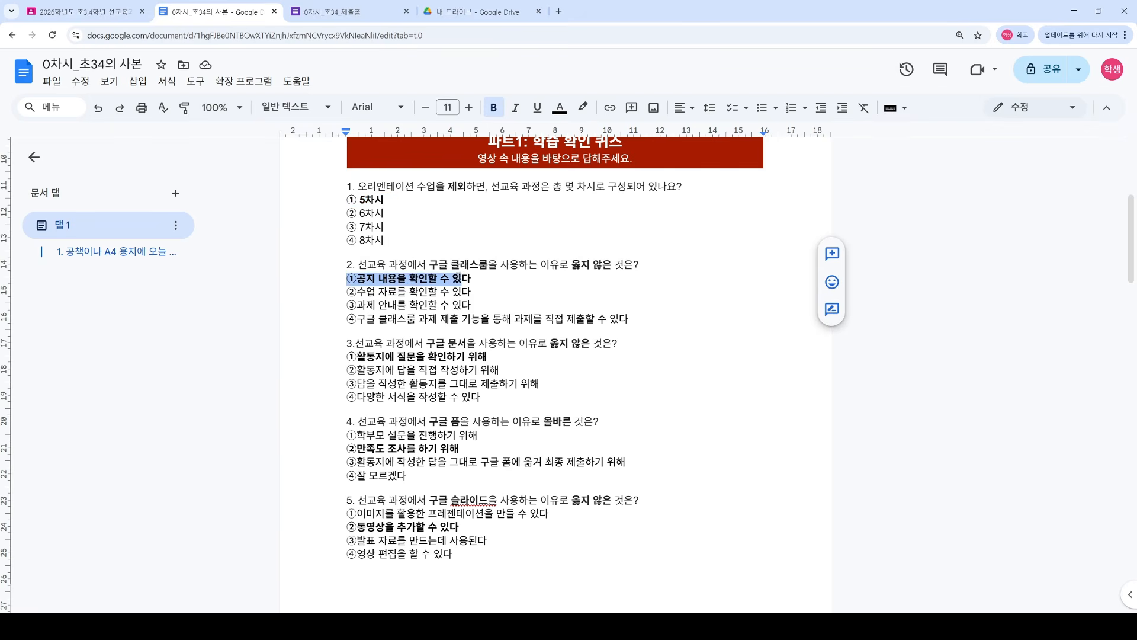
pyautogui.hotkey('ctrl', 'Tab')
pyautogui.click(366, 393)
# Step: Answer questions 3 to 6 with option ① and the sources question with option ③
pyautogui.scroll(-2, 368, 397)
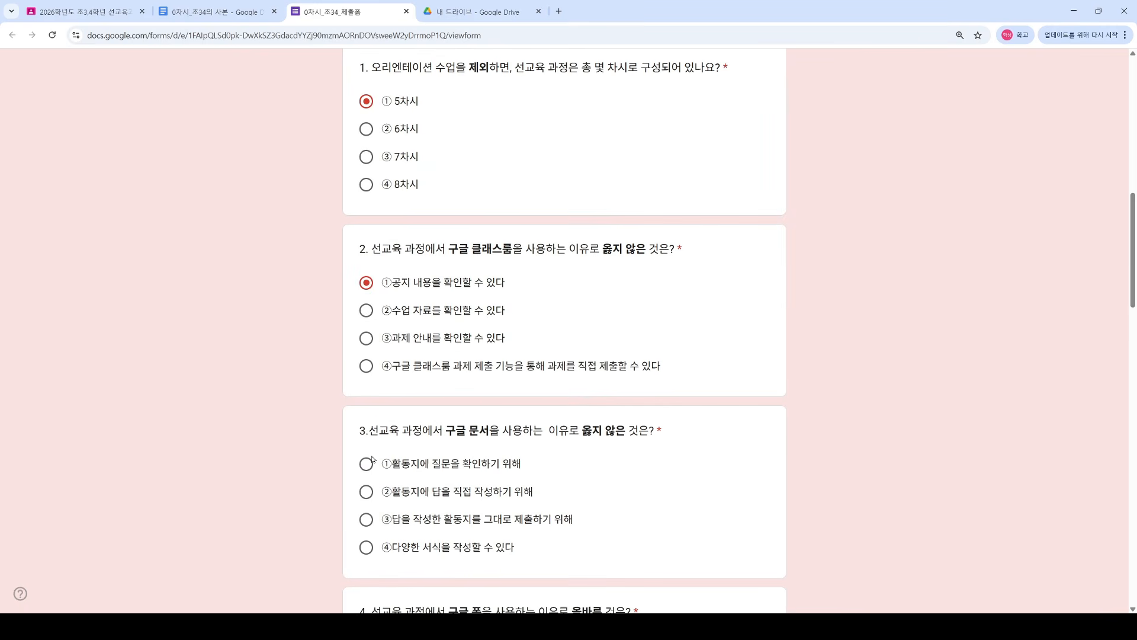
pyautogui.click(369, 461)
pyautogui.scroll(-3, 370, 456)
pyautogui.click(367, 478)
pyautogui.scroll(-3, 370, 485)
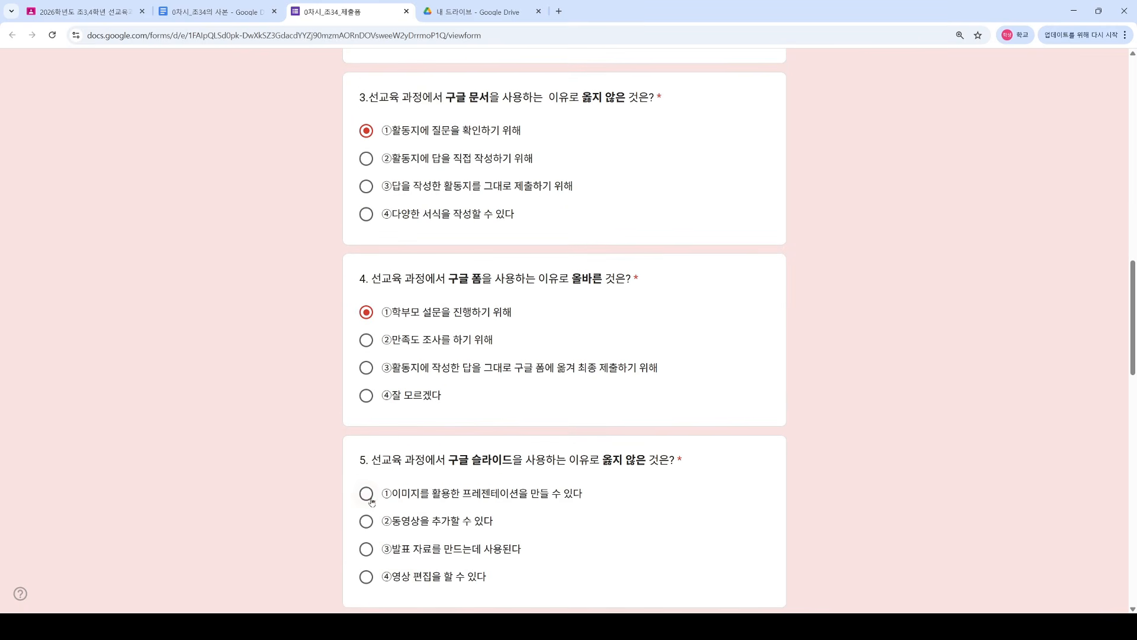
pyautogui.click(366, 494)
pyautogui.scroll(-3, 371, 501)
pyautogui.click(367, 508)
pyautogui.scroll(-5, 367, 509)
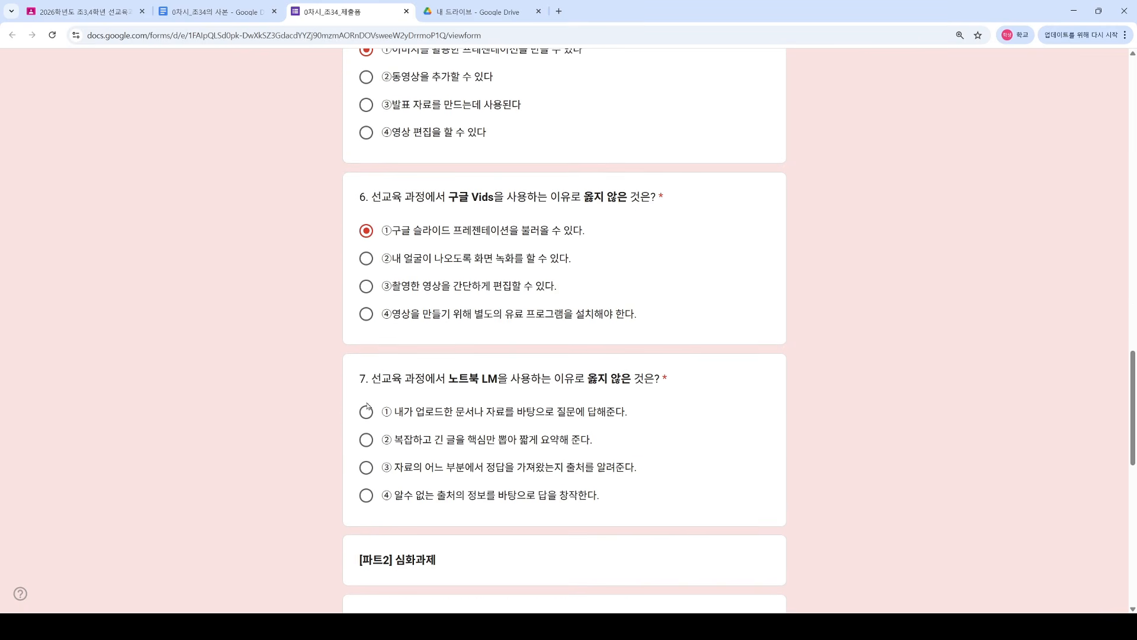
pyautogui.scroll(-4, 356, 290)
pyautogui.click(366, 247)
# Step: Start adding a file to the Part 2 self-introduction video question
pyautogui.scroll(-2, 302, 352)
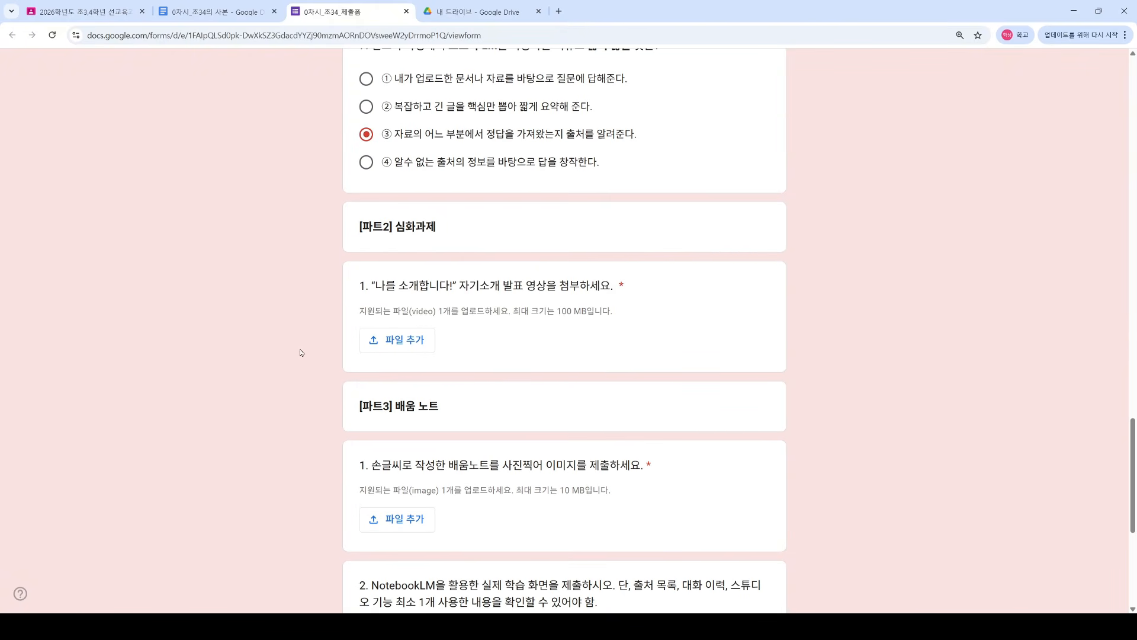
pyautogui.moveTo(387, 286); pyautogui.dragTo(600, 324)
pyautogui.click(563, 339)
pyautogui.moveTo(437, 312); pyautogui.dragTo(501, 312)
pyautogui.click(402, 348)
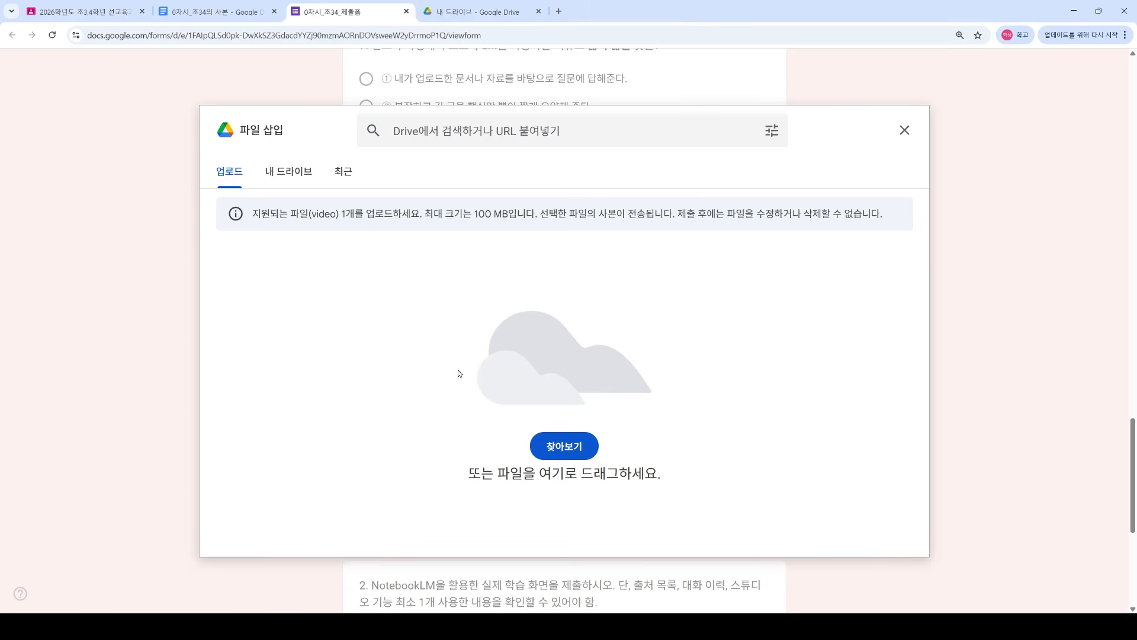
# Step: Upload 1_구글 드라이브.mp4 from the computer as the self-introduction video
pyautogui.click(566, 449)
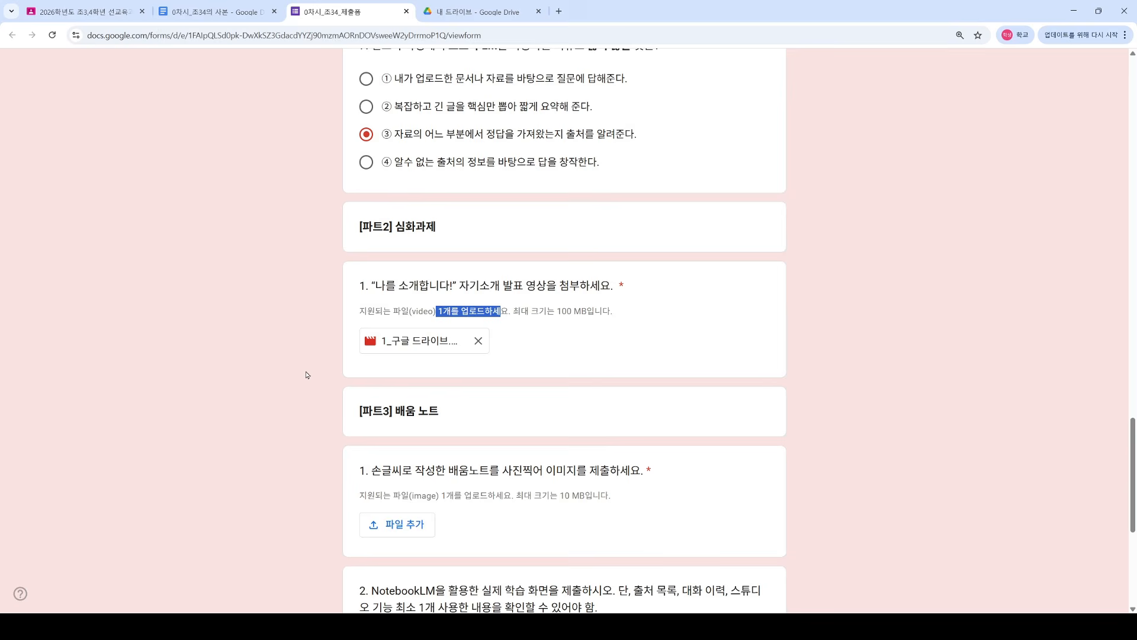
pyautogui.click(307, 374)
pyautogui.scroll(-2, 426, 365)
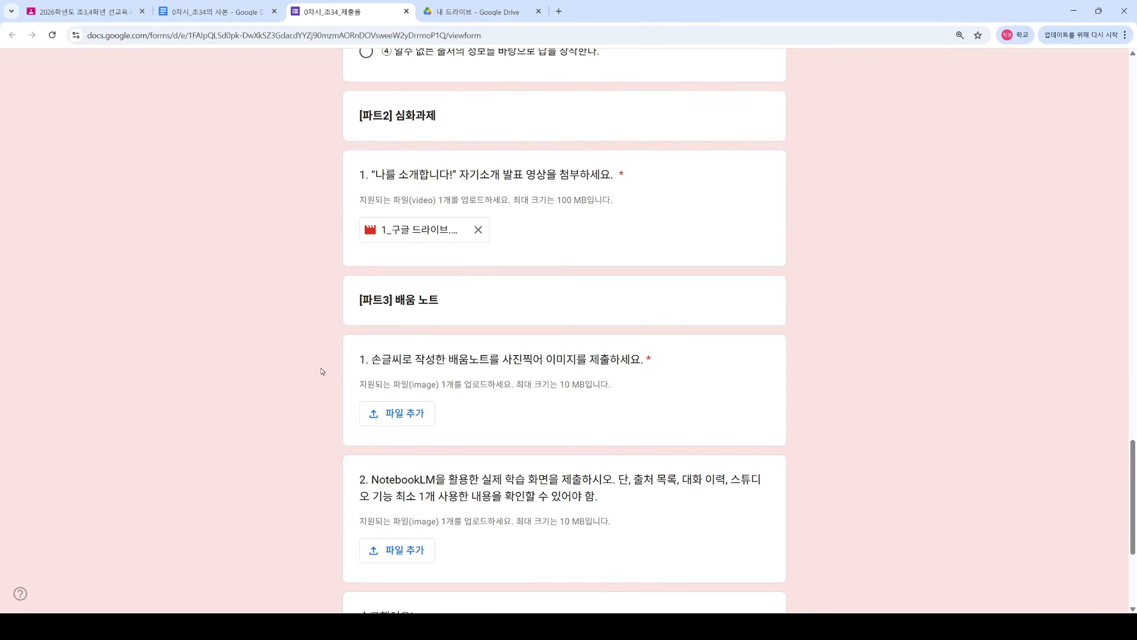
pyautogui.scroll(-2, 322, 371)
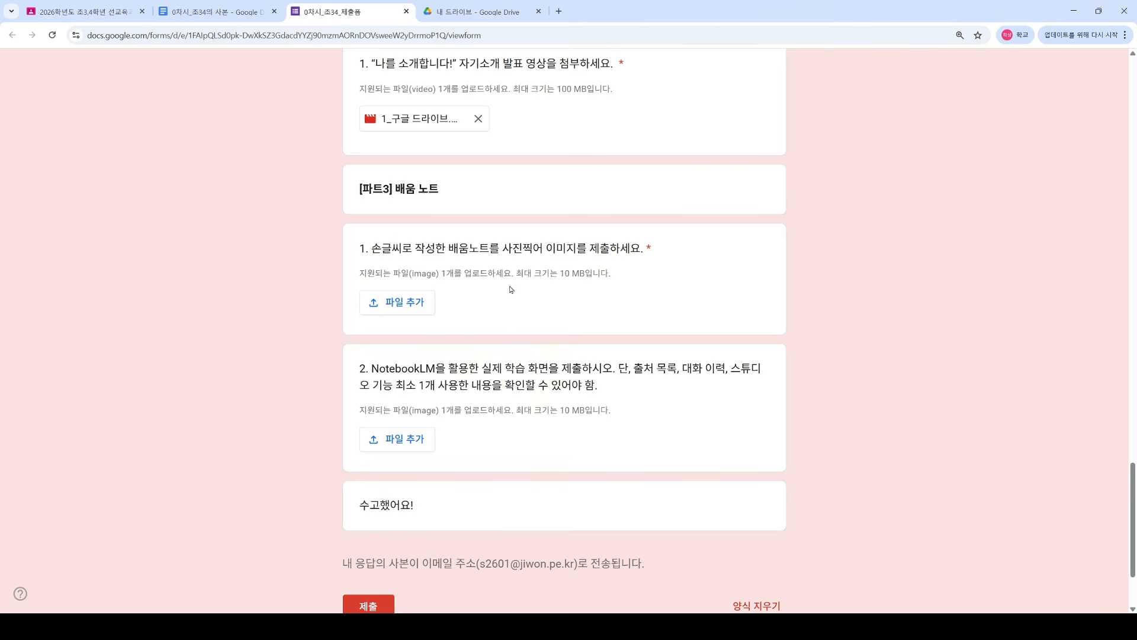
# Step: Attach profile_white.png to the handwritten learning-note question and recheck the form
pyautogui.click(413, 306)
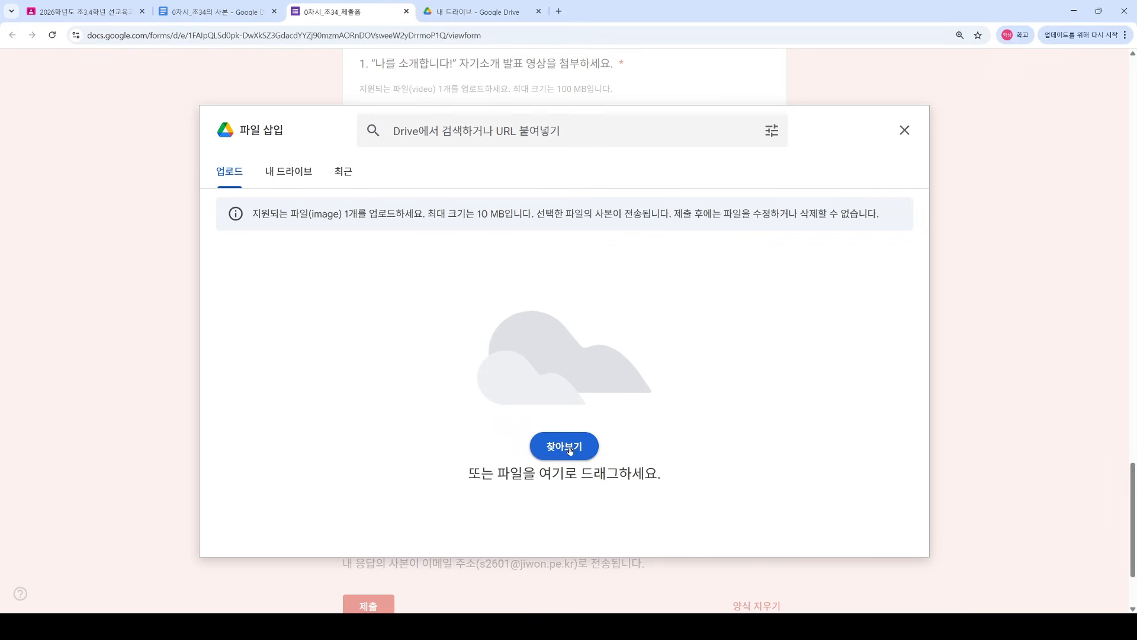
pyautogui.click(570, 450)
pyautogui.click(1058, 419)
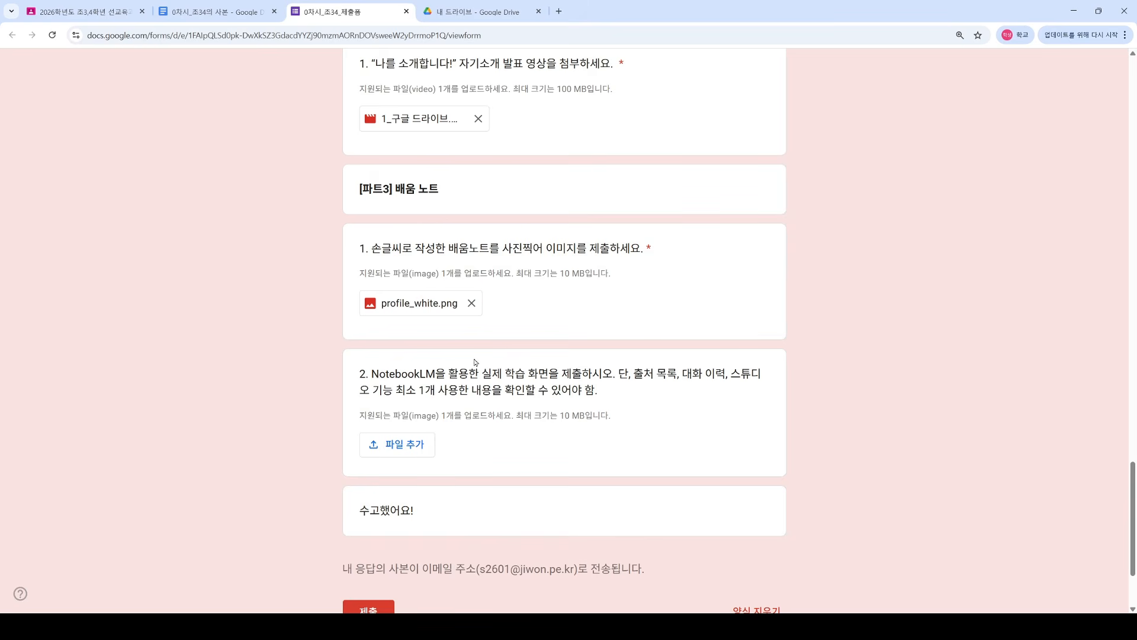
pyautogui.scroll(-1, 323, 373)
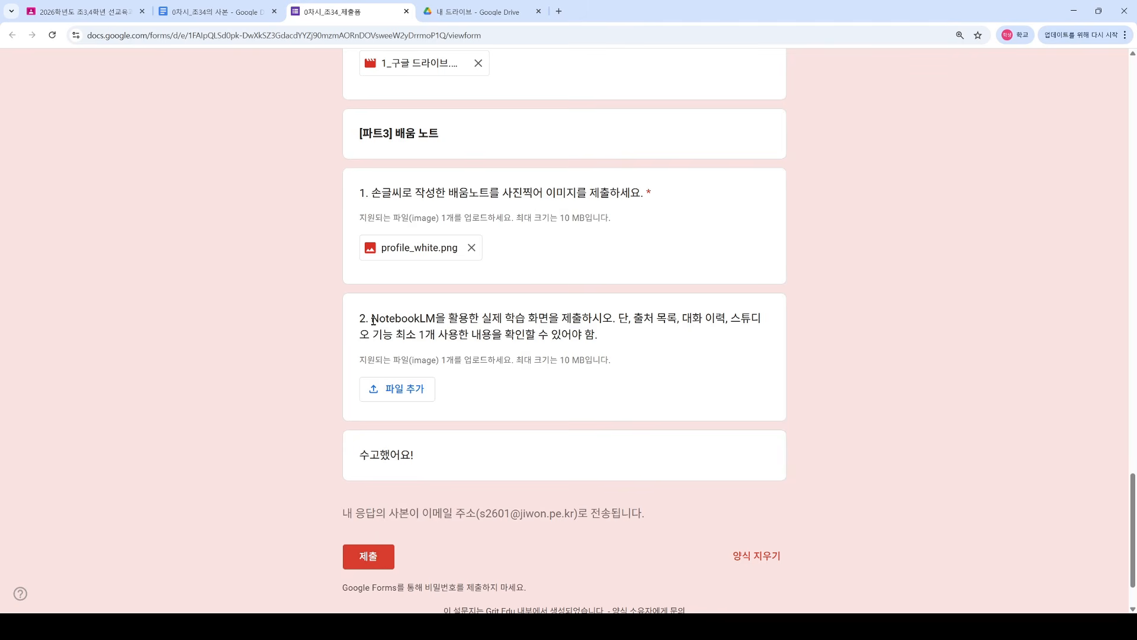
pyautogui.scroll(2, 373, 321)
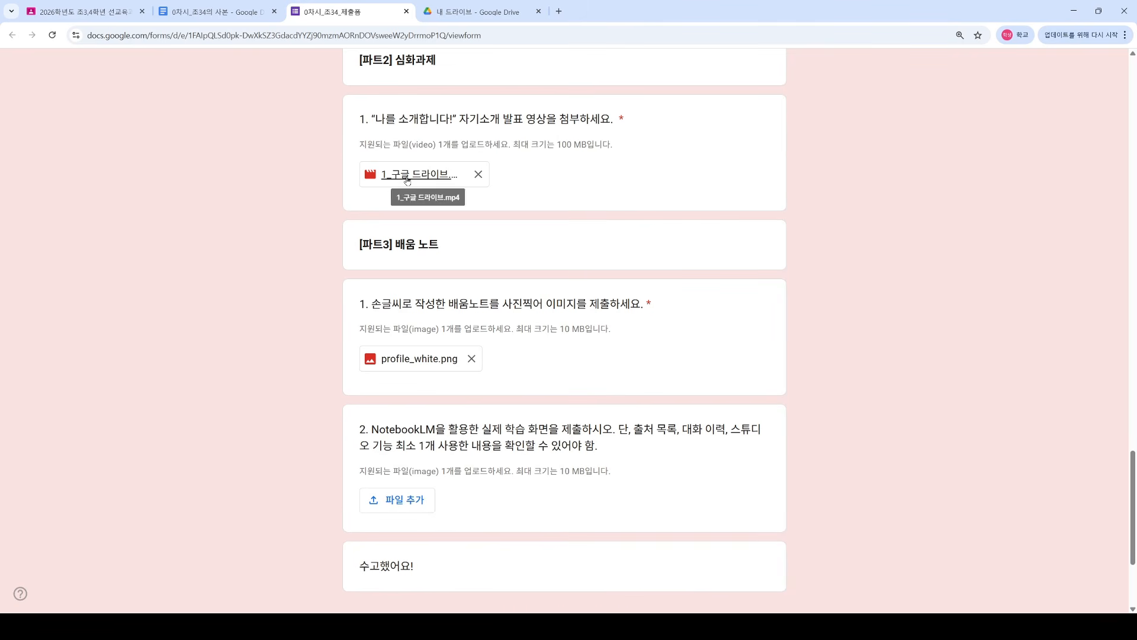
pyautogui.scroll(1, 457, 264)
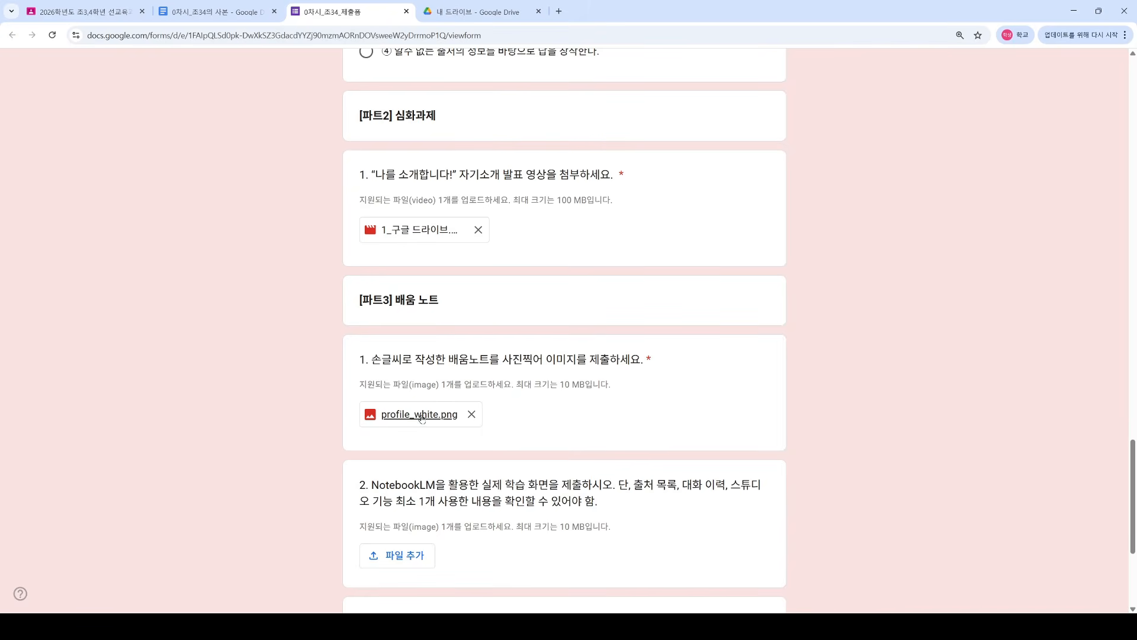
pyautogui.scroll(-4, 310, 418)
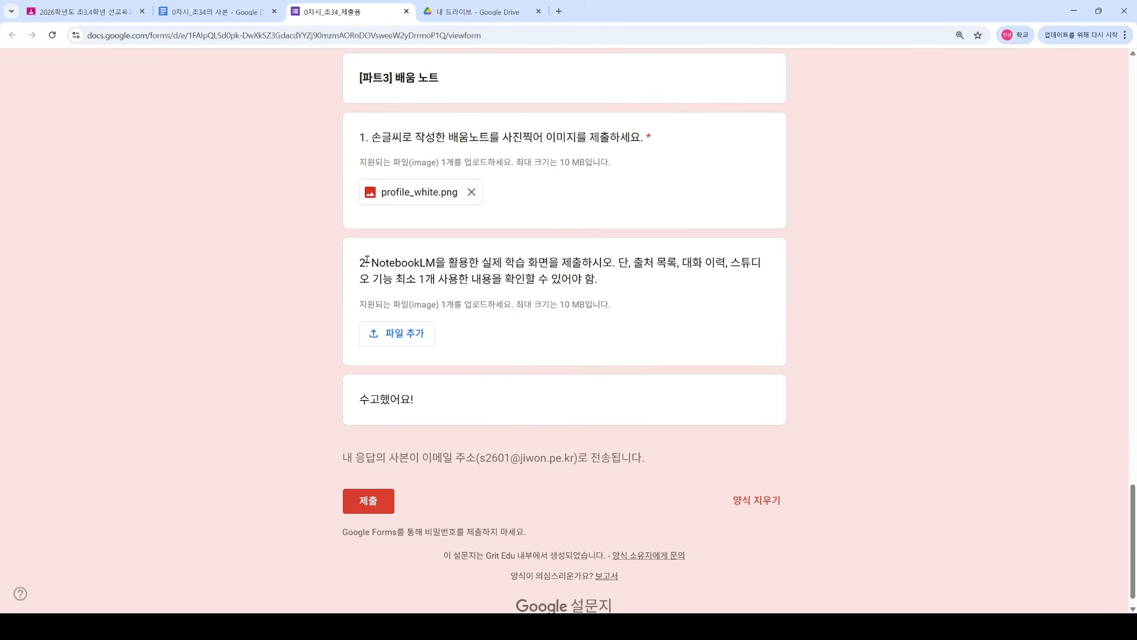
pyautogui.moveTo(362, 263); pyautogui.dragTo(604, 284)
pyautogui.click(601, 285)
# Step: Submit the form, confirm 응답이 기록되었습니다, and close it, returning to the worksheet copy
pyautogui.click(373, 504)
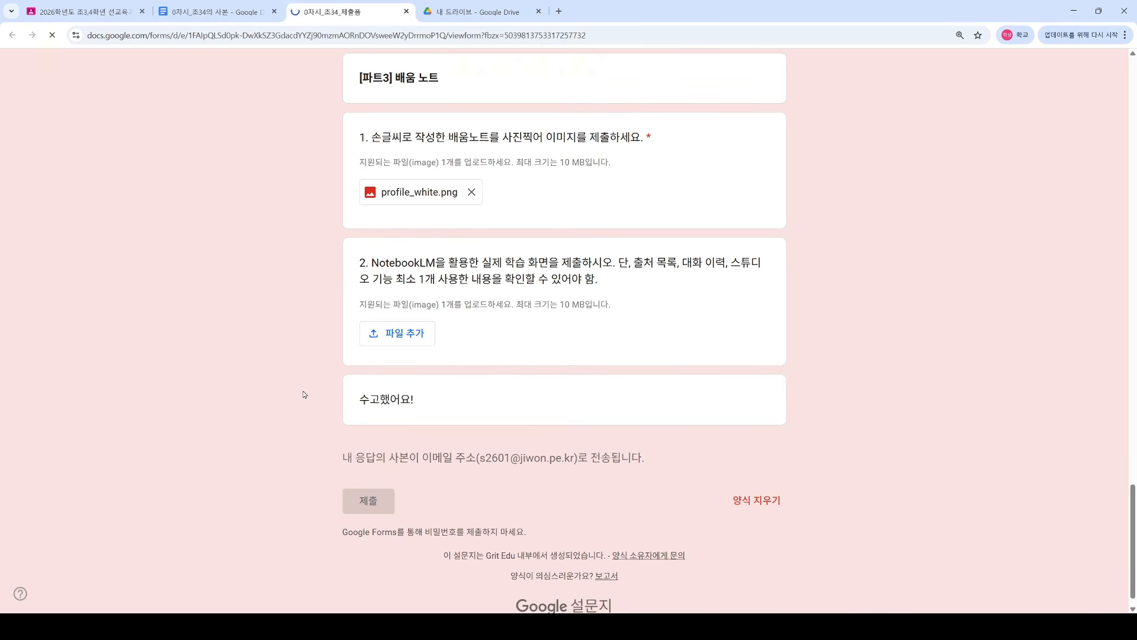
pyautogui.scroll(3, 303, 394)
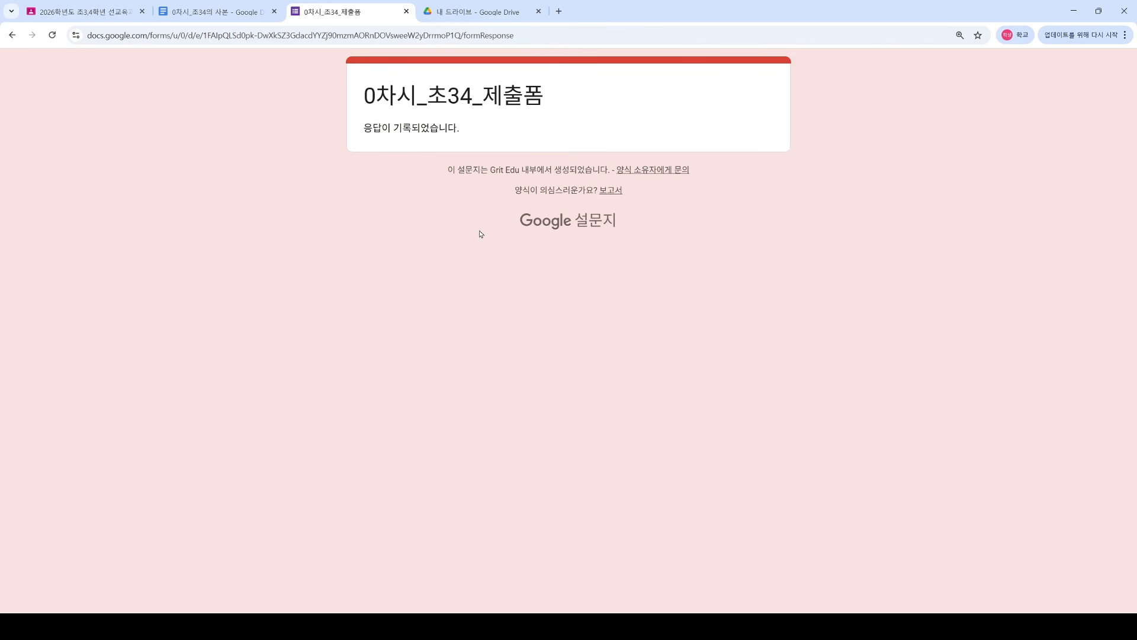
pyautogui.moveTo(465, 132)
pyautogui.mouseDown()
pyautogui.moveTo(364, 96)
pyautogui.moveTo(480, 135)
pyautogui.mouseUp()
pyautogui.click(385, 121)
pyautogui.click(474, 134)
pyautogui.click(406, 11)
pyautogui.click(249, 11)
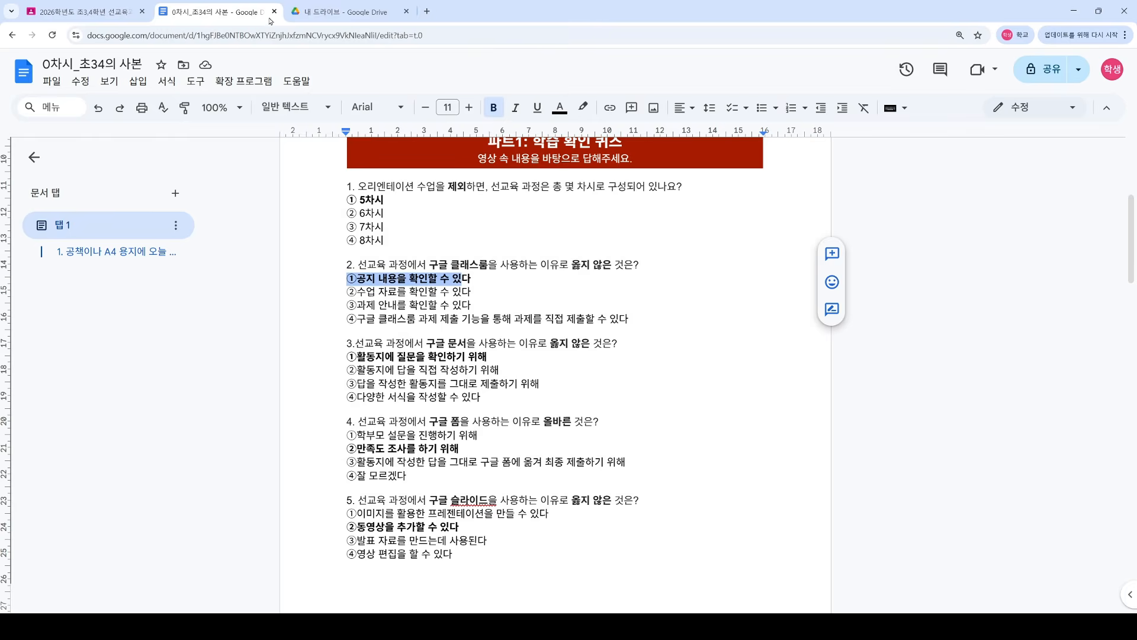
# Step: Close the worksheet copy and open the plangschool.app.link mission URL from the OT assignment
pyautogui.click(275, 11)
pyautogui.click(82, 11)
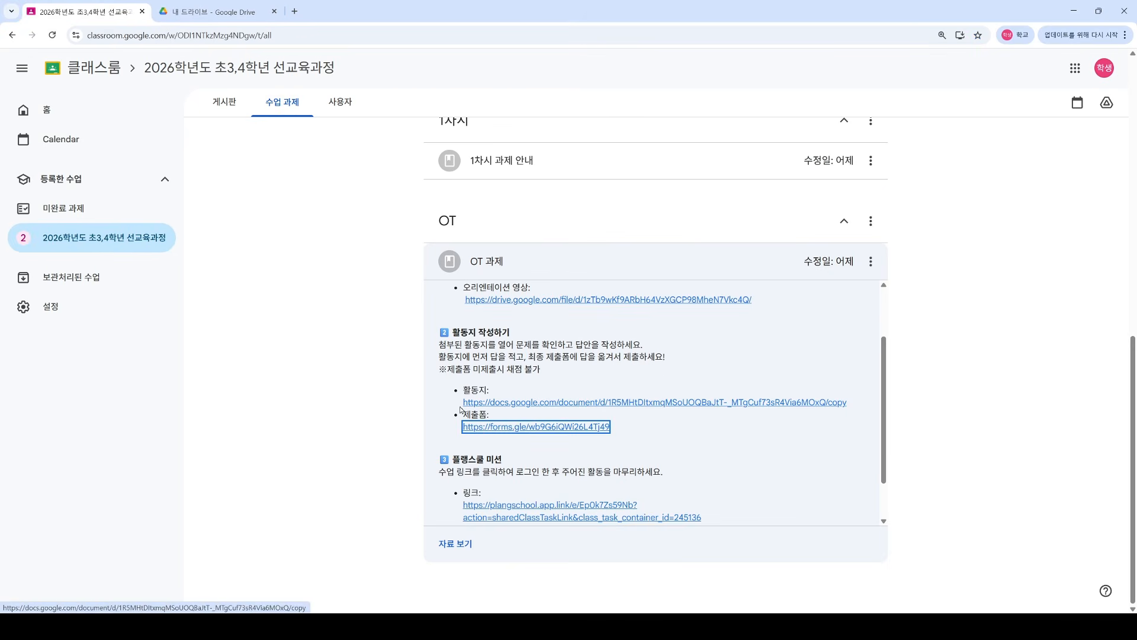
pyautogui.scroll(-1, 454, 419)
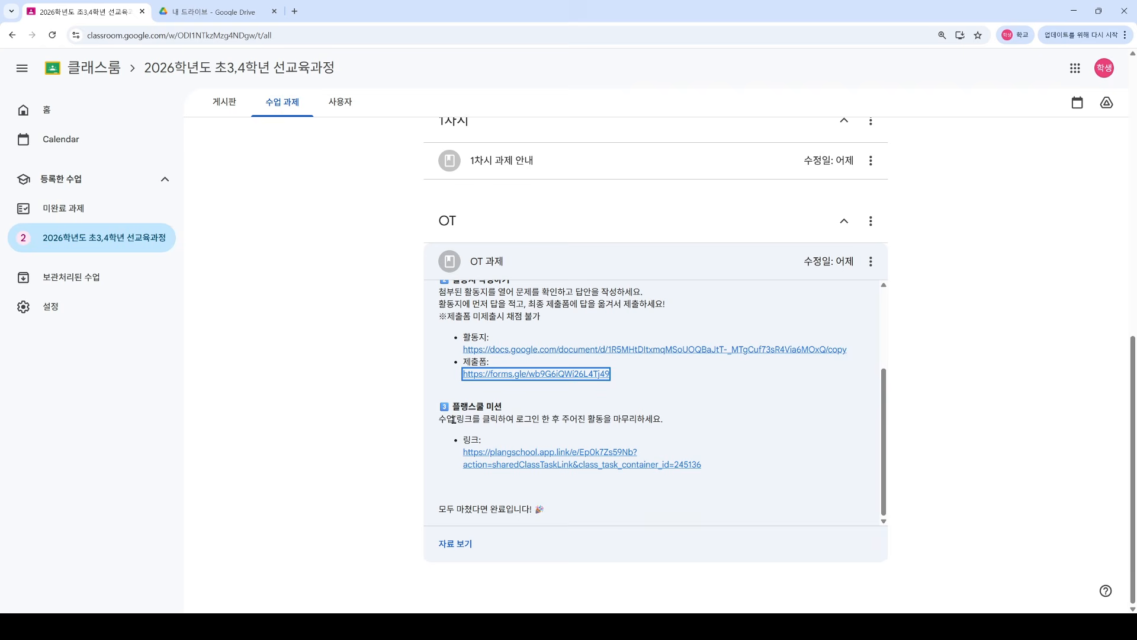
pyautogui.click(500, 456)
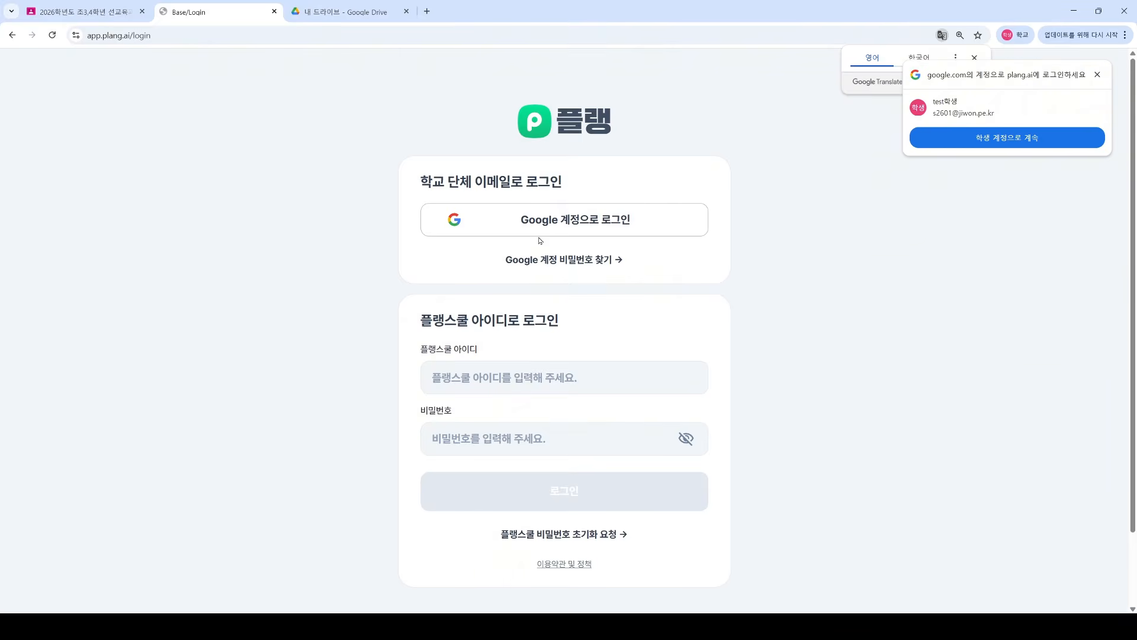
# Step: Sign in to Plang with Google, check the empty class activity list, then return to Classroom
pyautogui.click(572, 225)
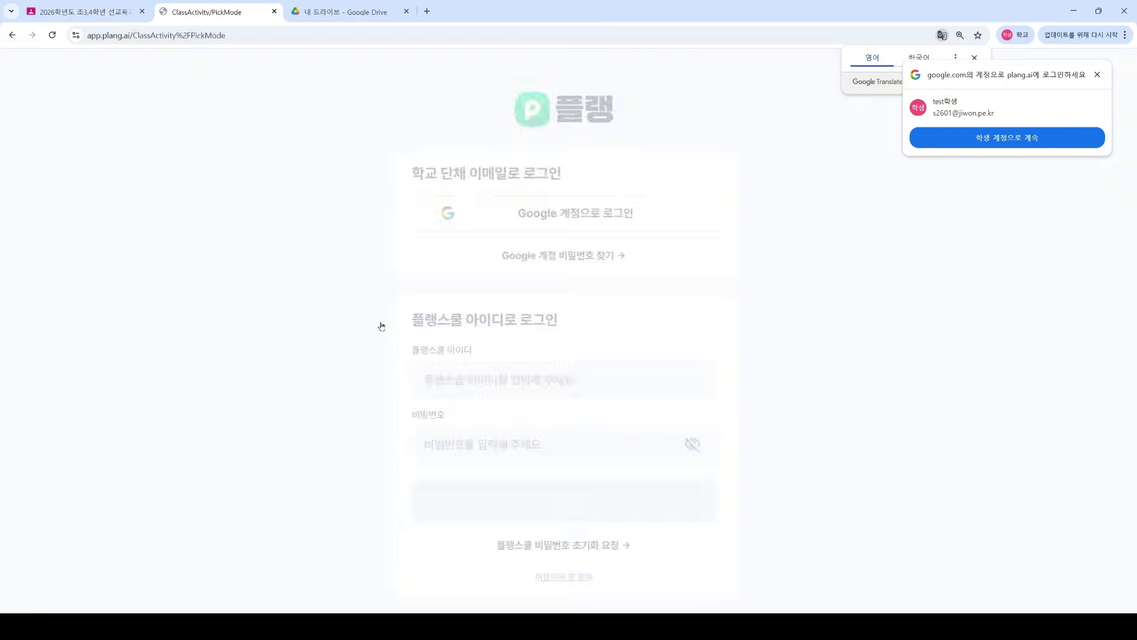
pyautogui.click(681, 434)
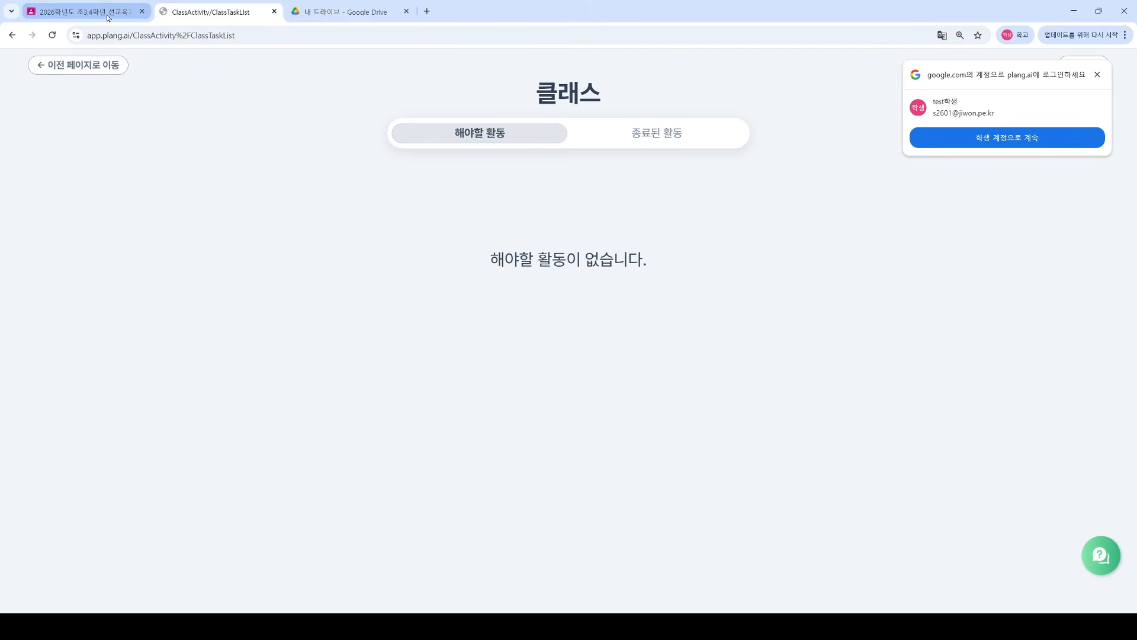
pyautogui.click(88, 12)
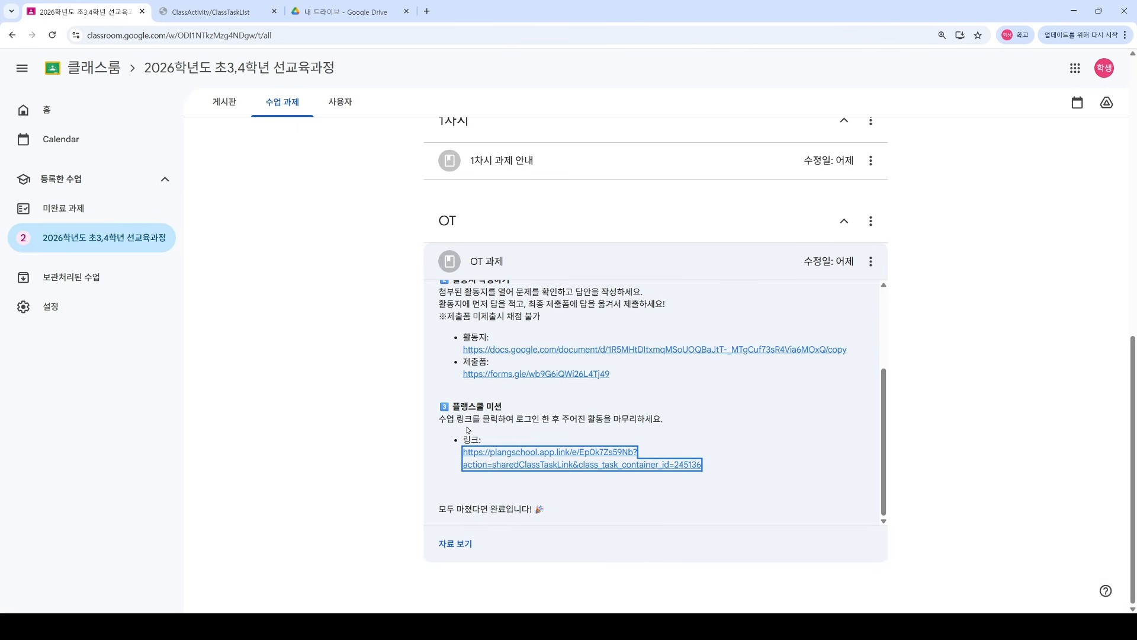
# Step: View the 게시판 stream for 2026학년도 초3,4학년 선교육과정, then go back to the OT assignment tab
pyautogui.click(516, 507)
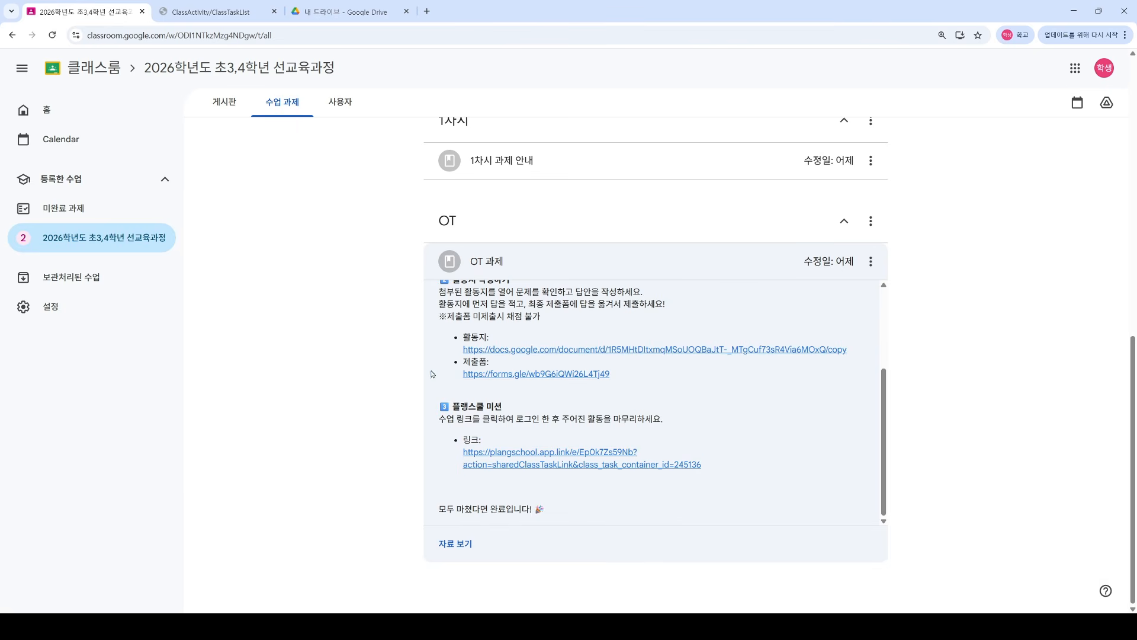
pyautogui.moveTo(883, 445)
pyautogui.mouseDown()
pyautogui.moveTo(895, 389)
pyautogui.moveTo(898, 461)
pyautogui.mouseUp()
pyautogui.click(228, 104)
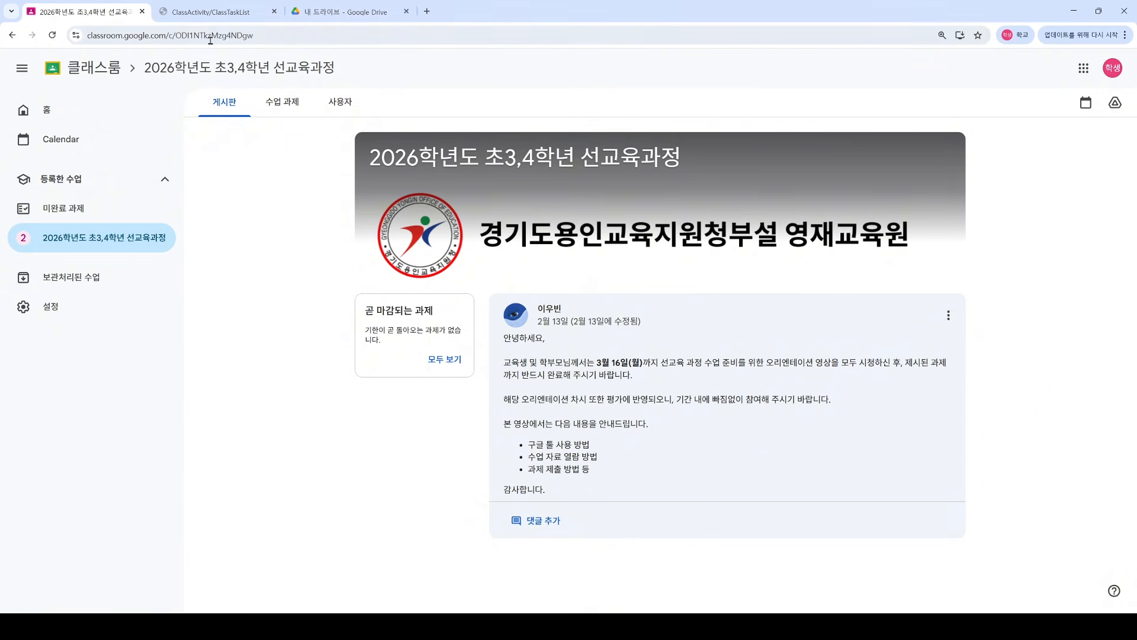
pyautogui.click(211, 12)
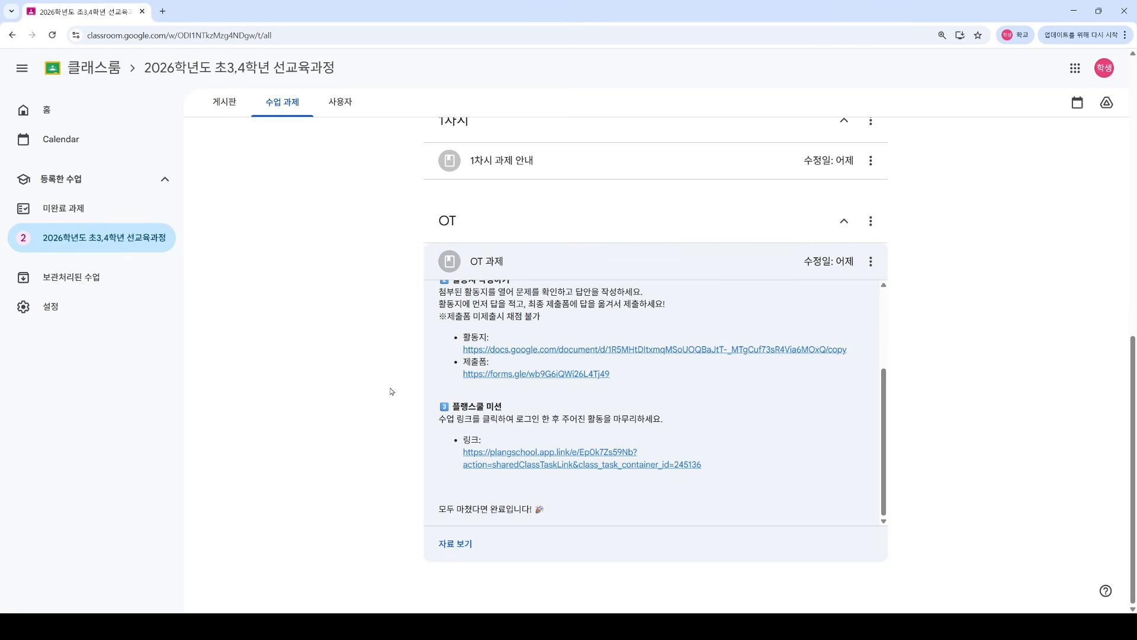